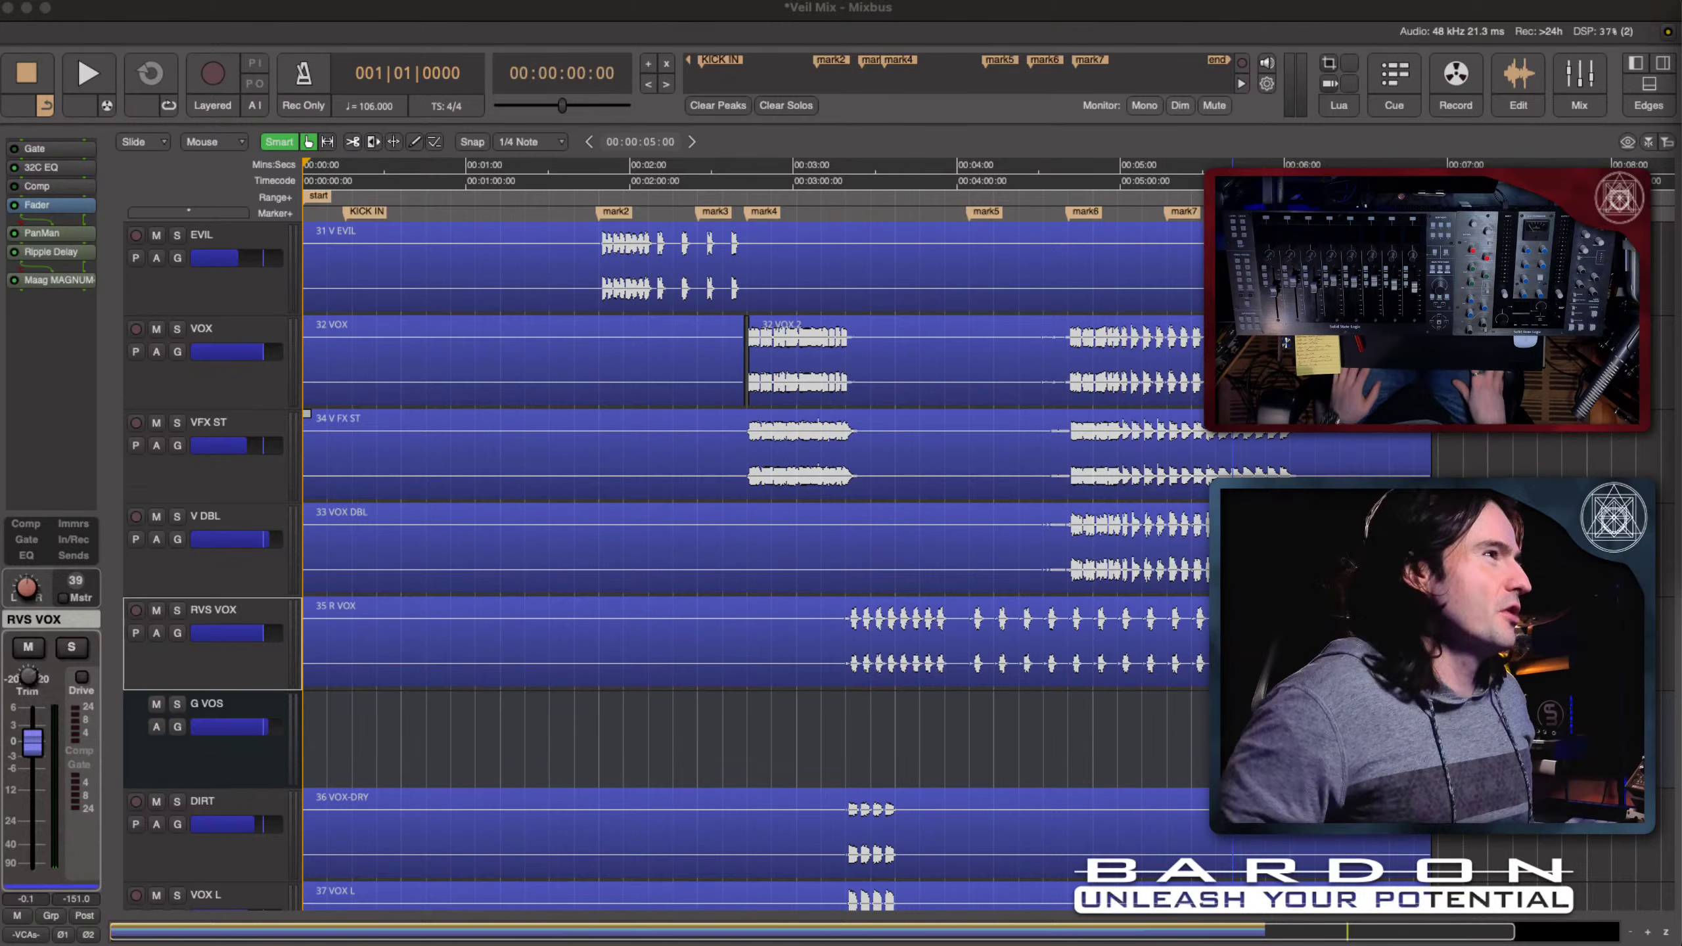
Step: Look through the session's track list, from the bass and synth tracks down to the vocals and effect buses
scroll(1180, 465, up, 15)
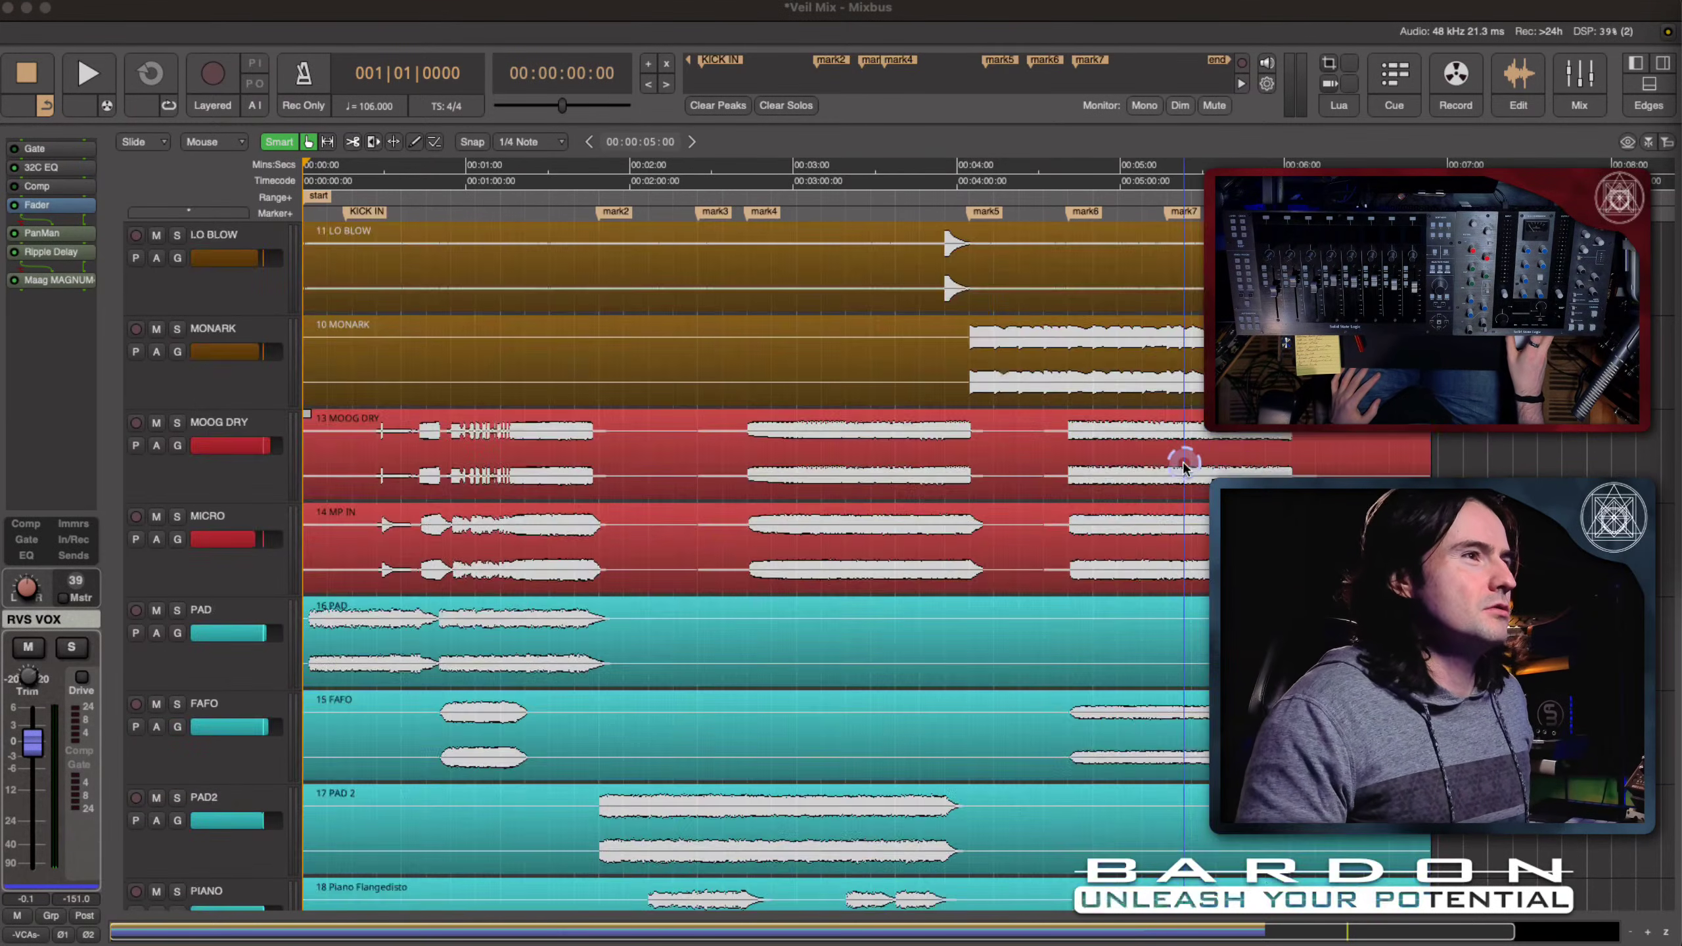
scroll(1184, 466, down, 10)
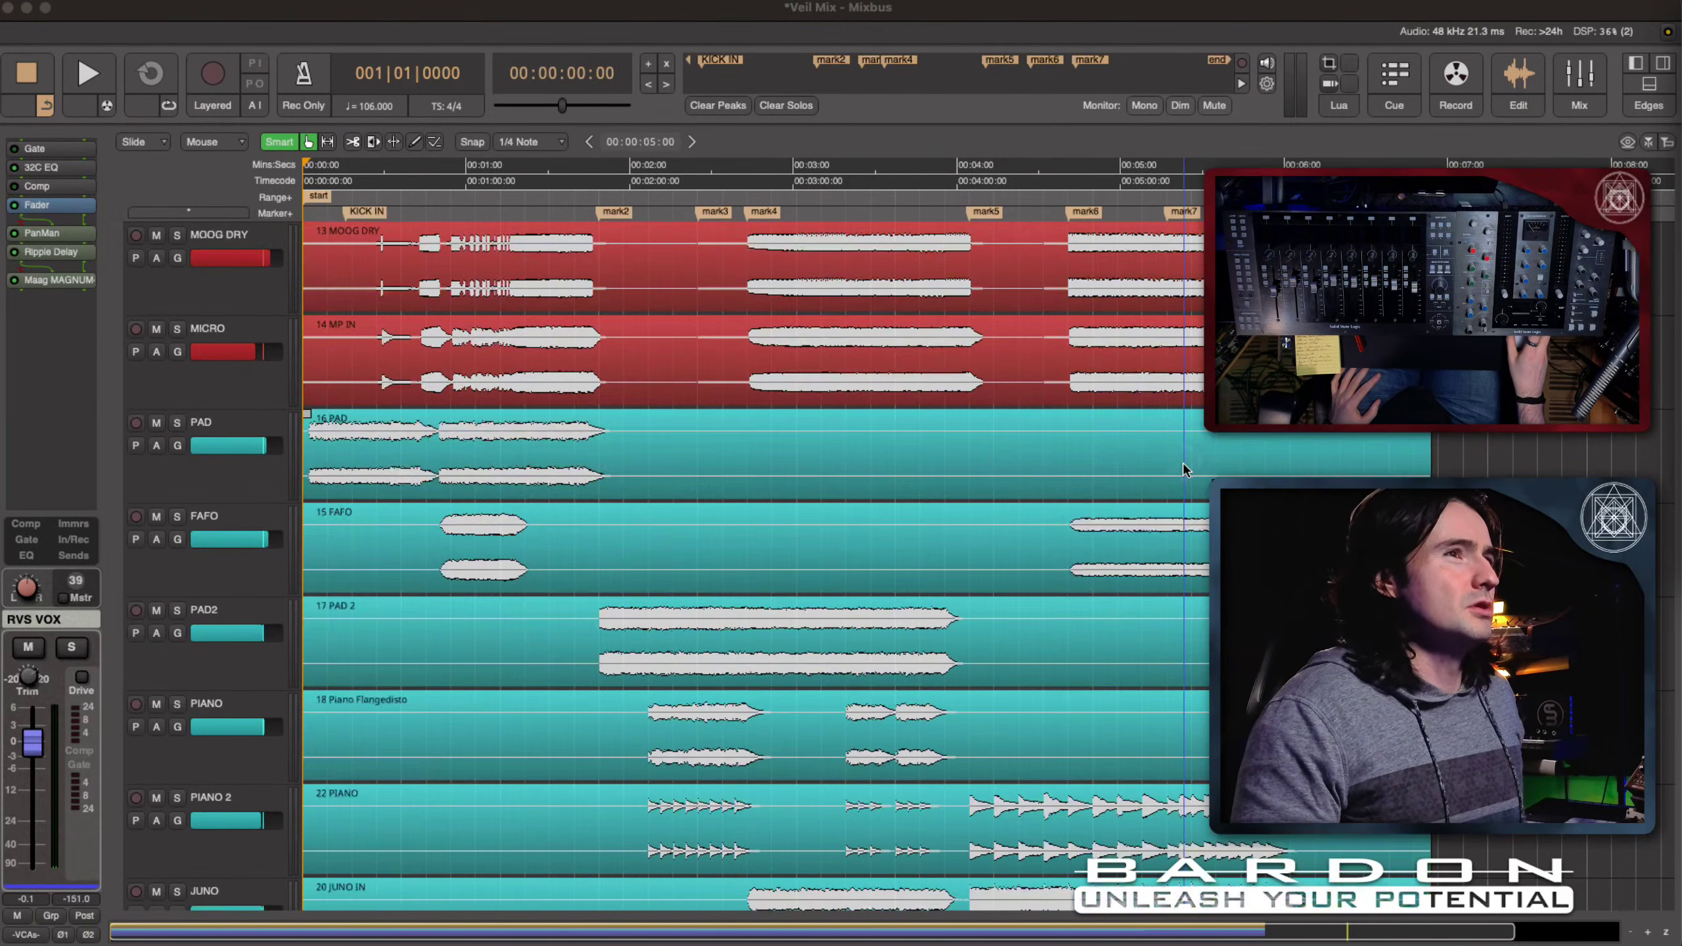
scroll(1184, 465, down, 10)
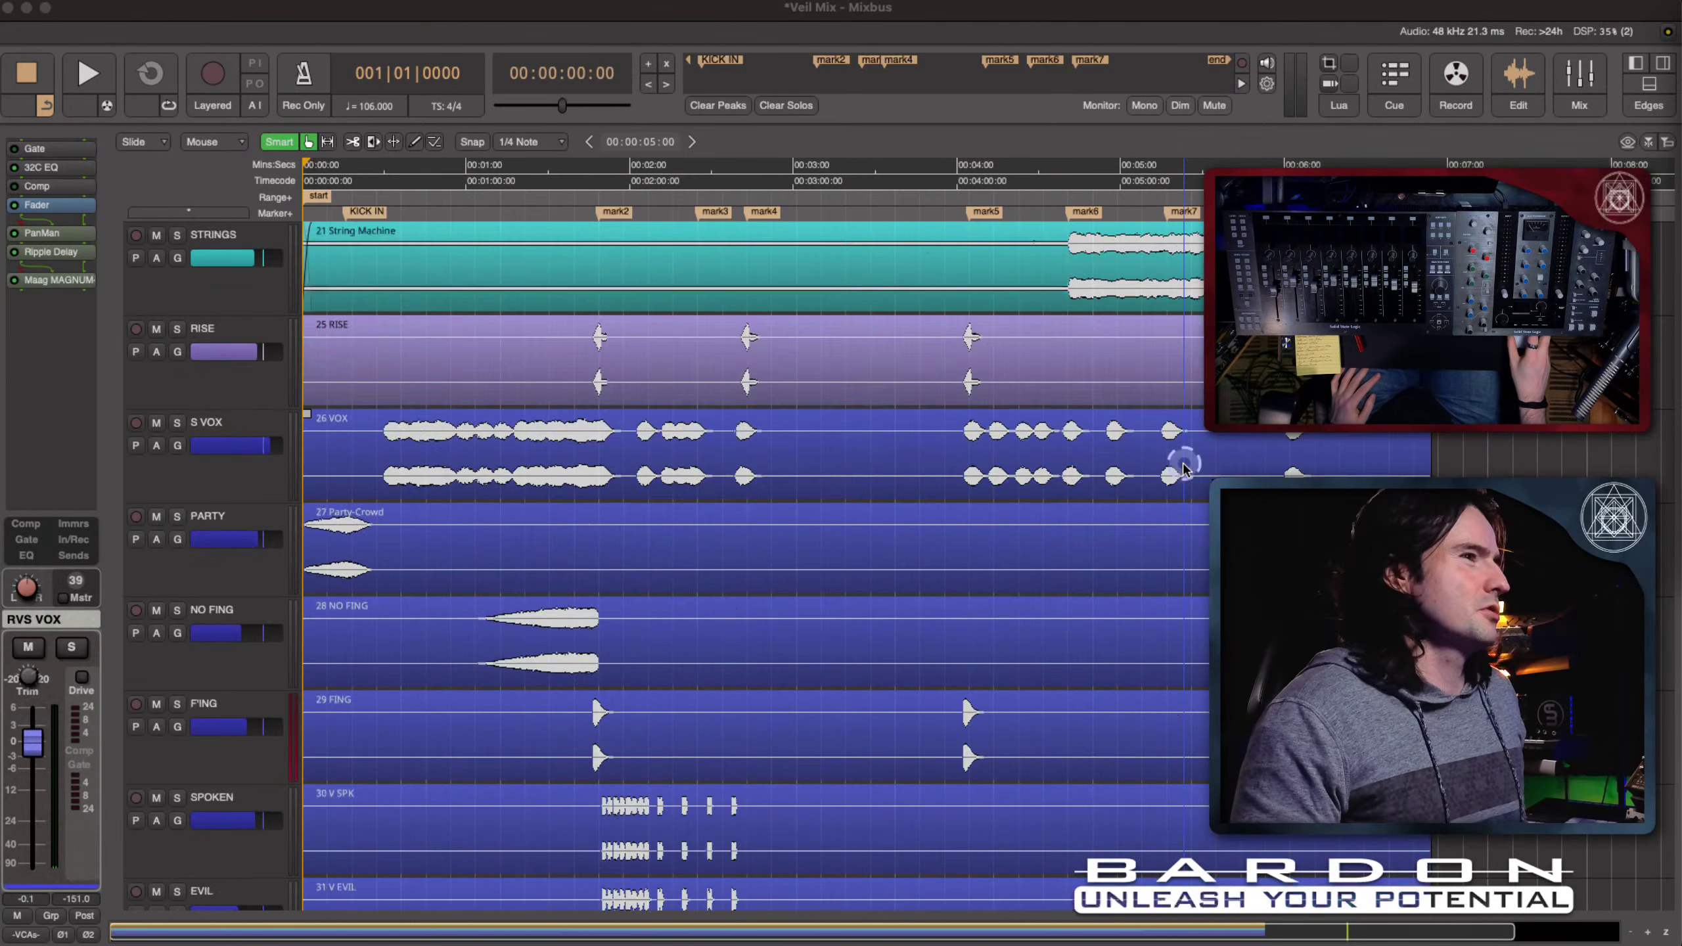
scroll(1183, 466, down, 4)
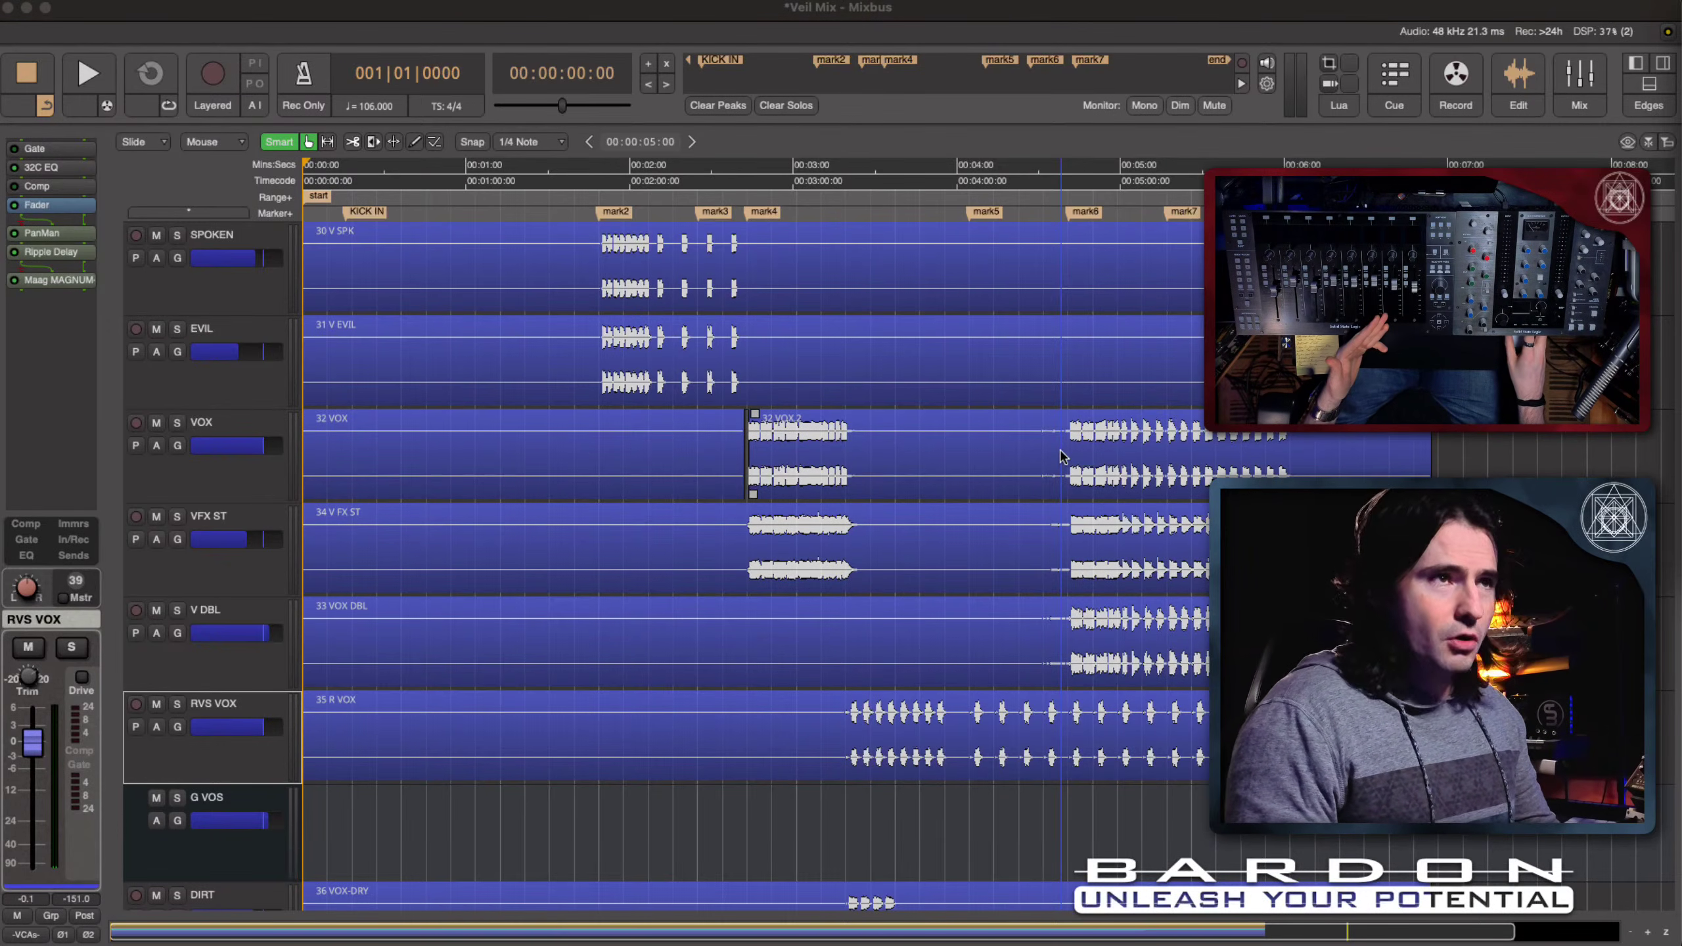
scroll(1059, 450, down, 10)
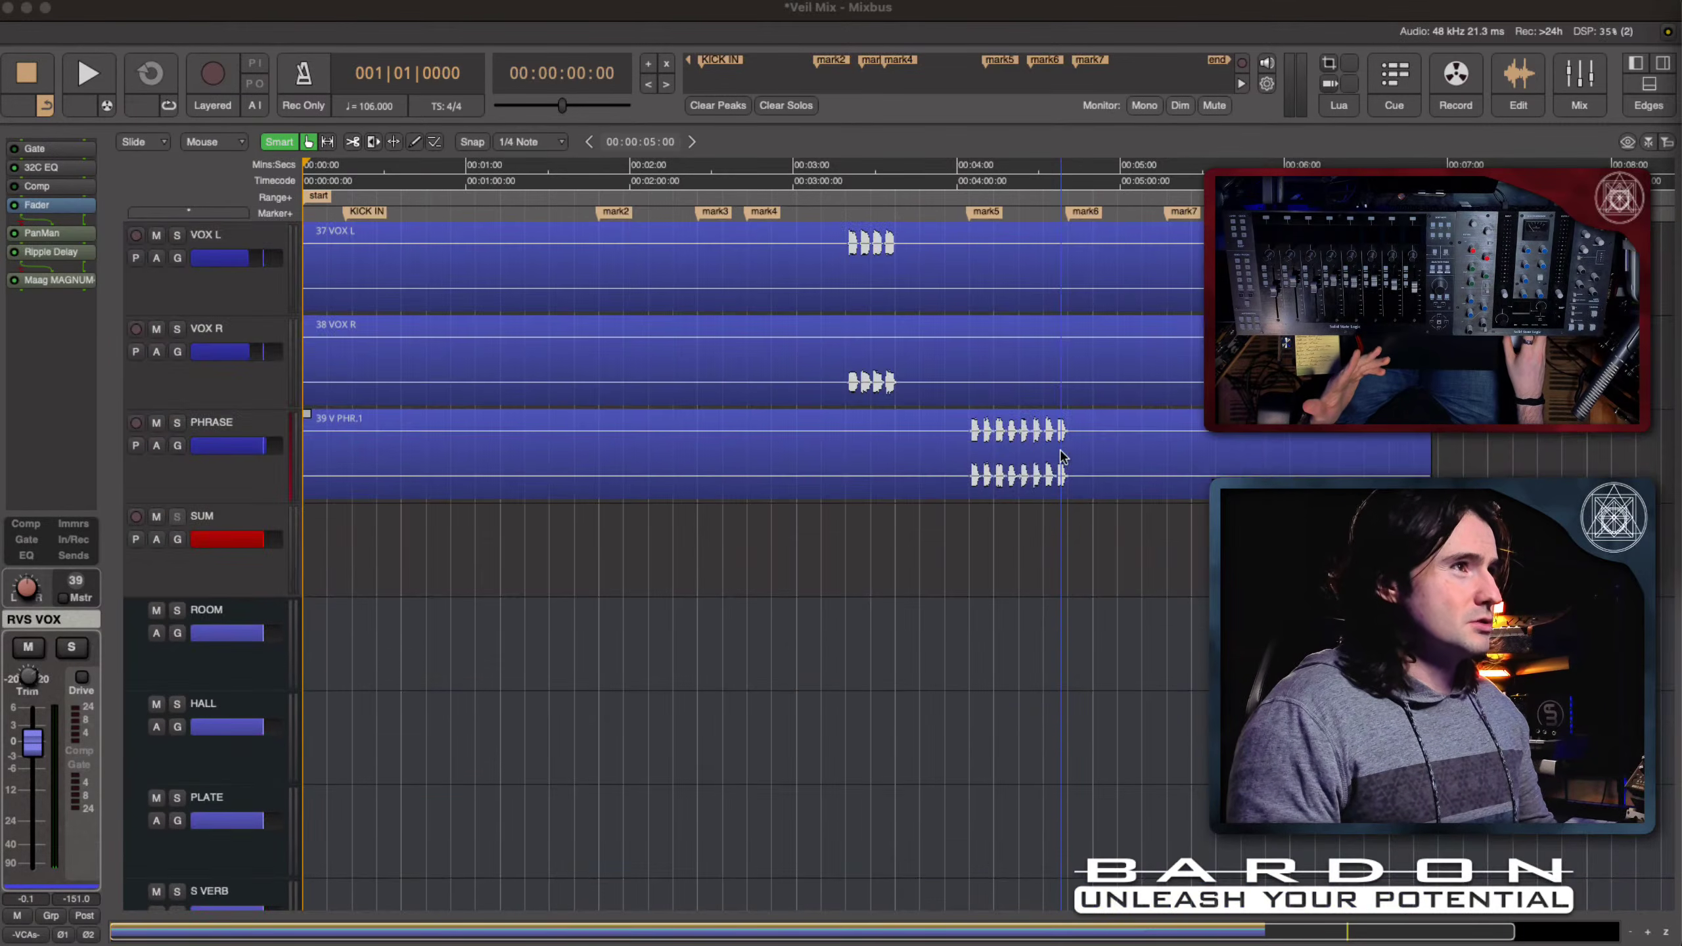
scroll(1062, 457, up, 10)
scroll(1062, 457, right, 5)
scroll(1061, 456, up, 6)
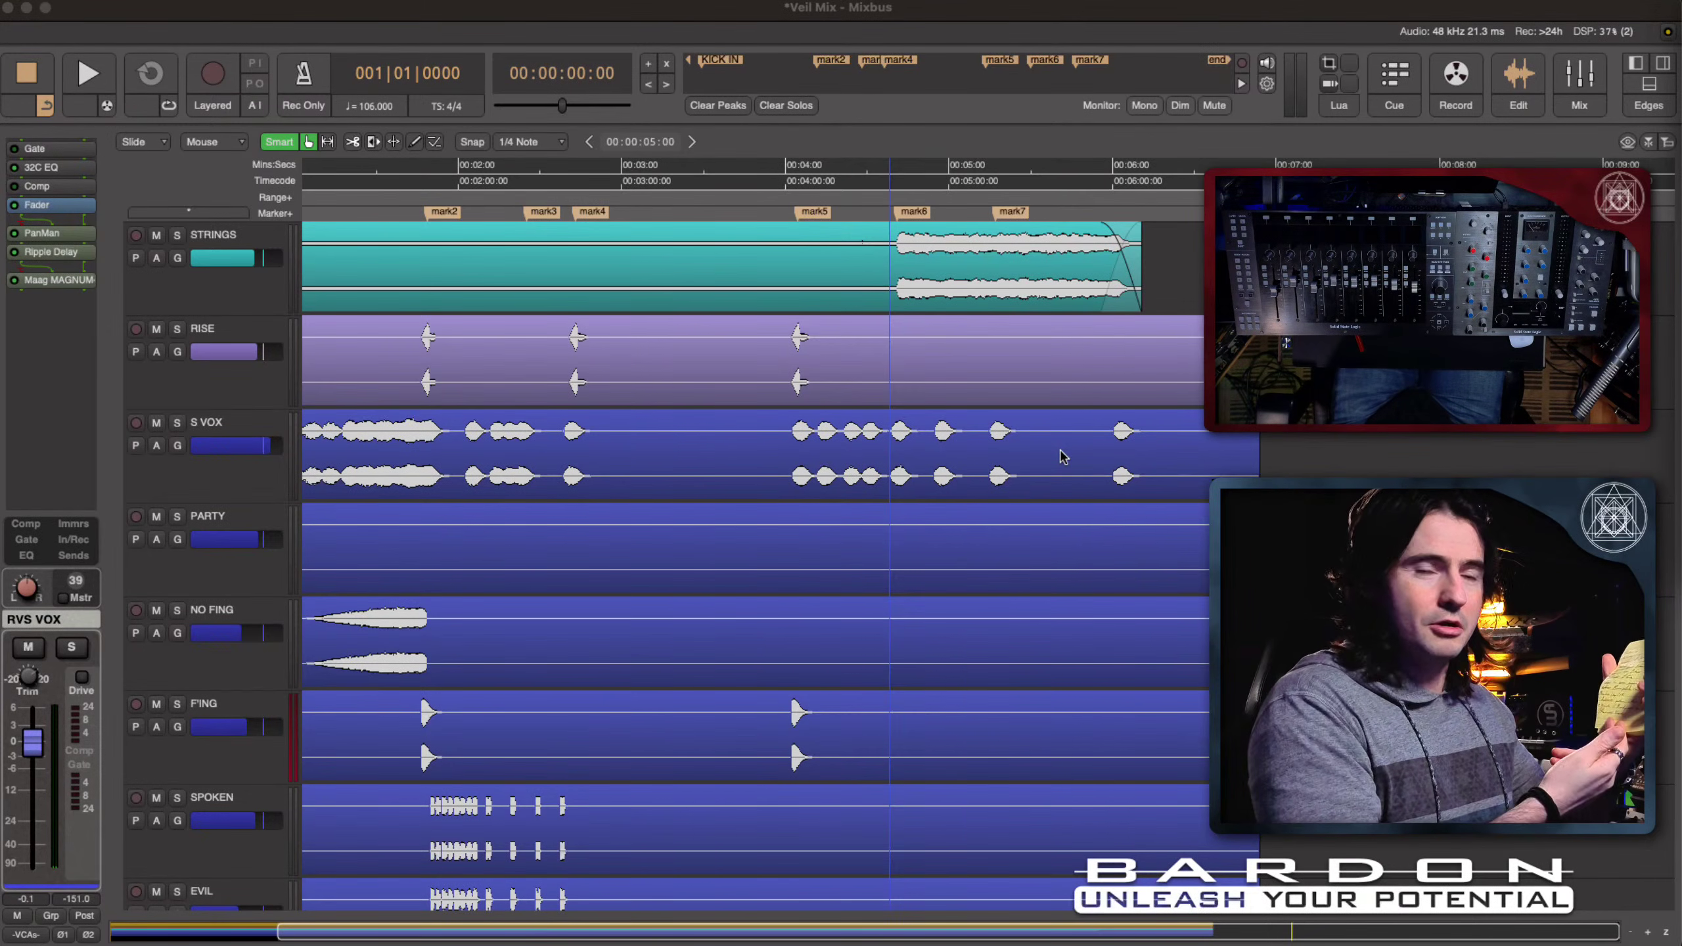
scroll(1061, 456, down, 6)
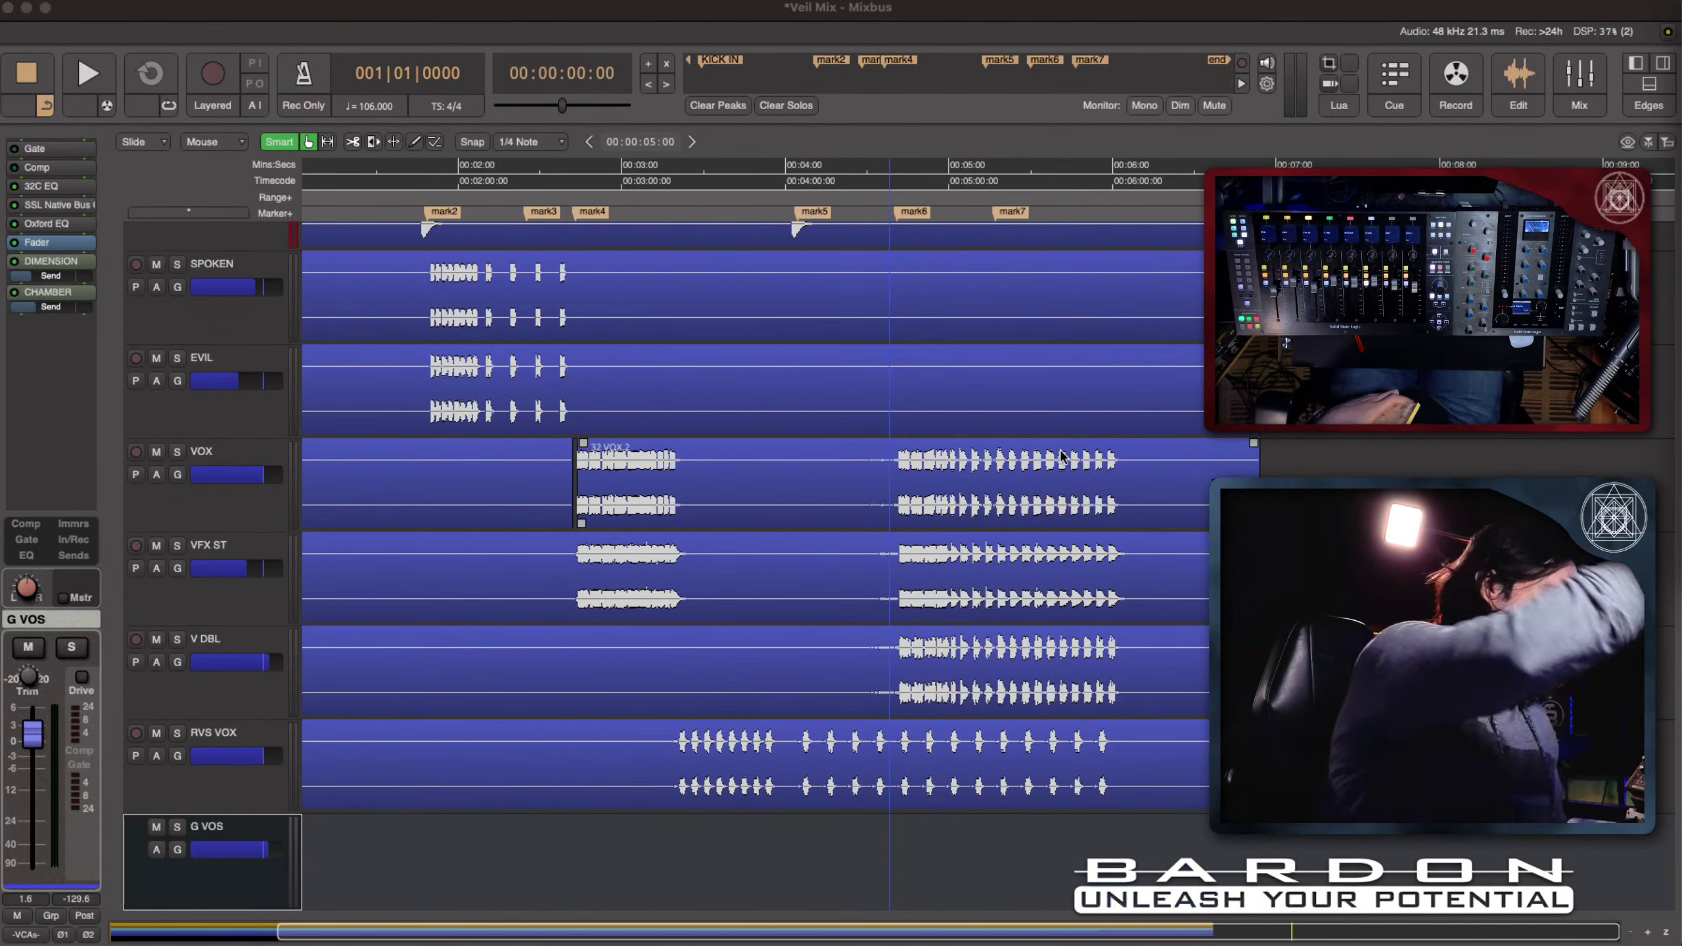
Step: Play the song from the beginning and look over the synth and drum tracks in the editor
key(space)
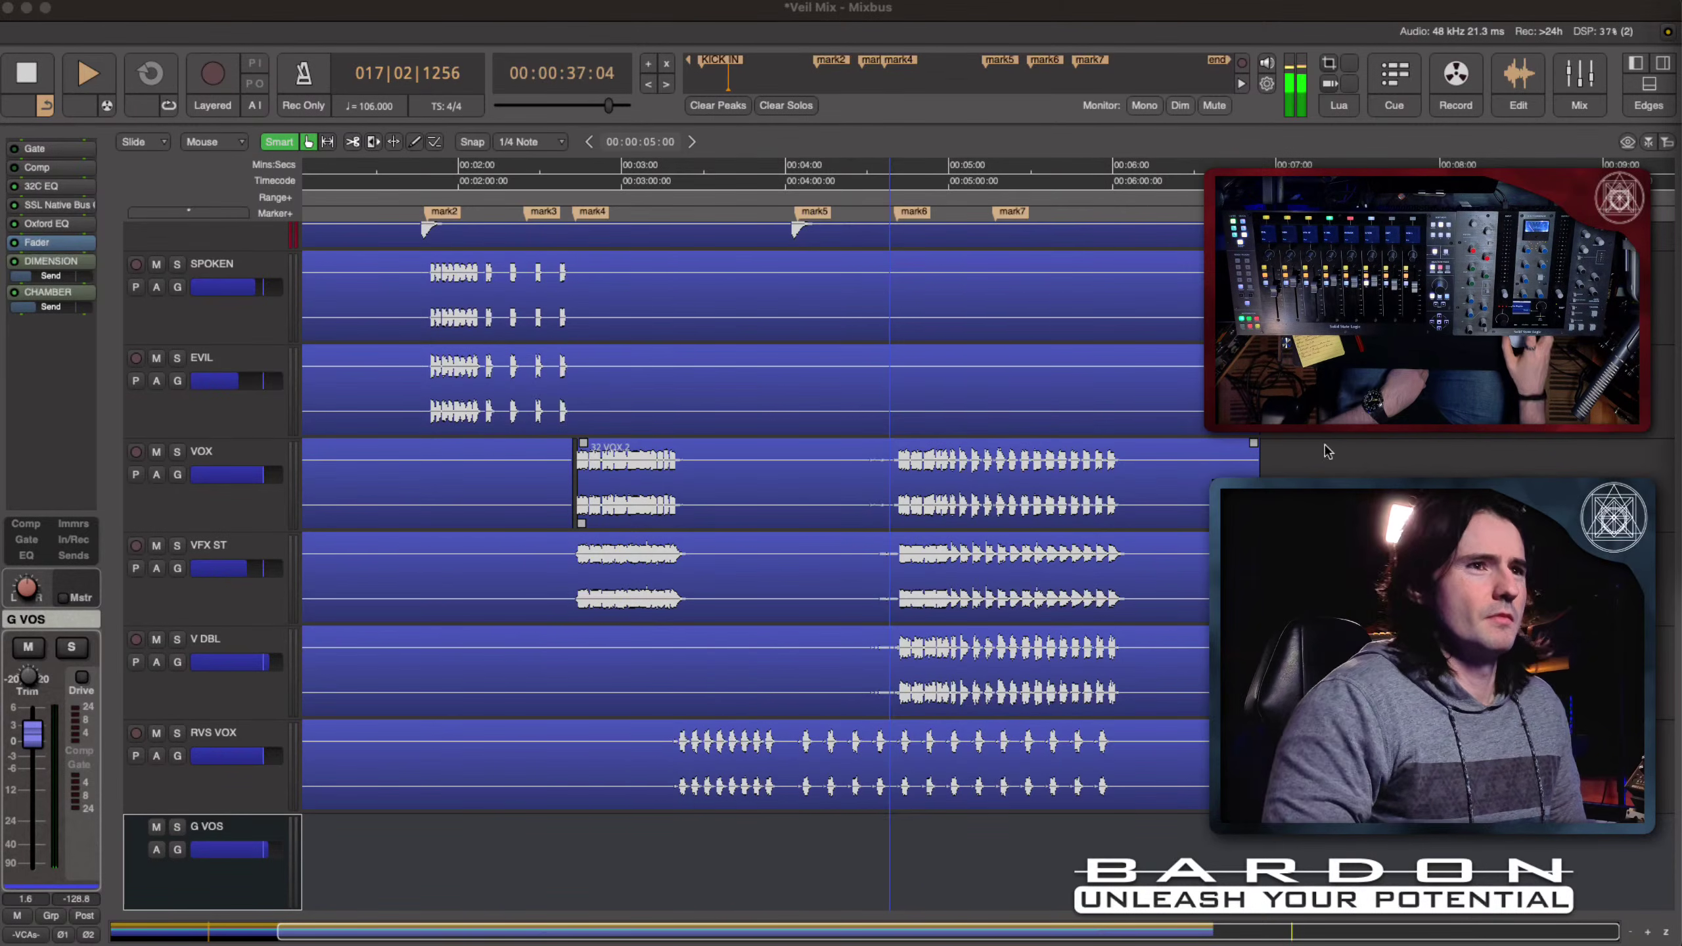
scroll(933, 475, up, 10)
scroll(934, 474, up, 15)
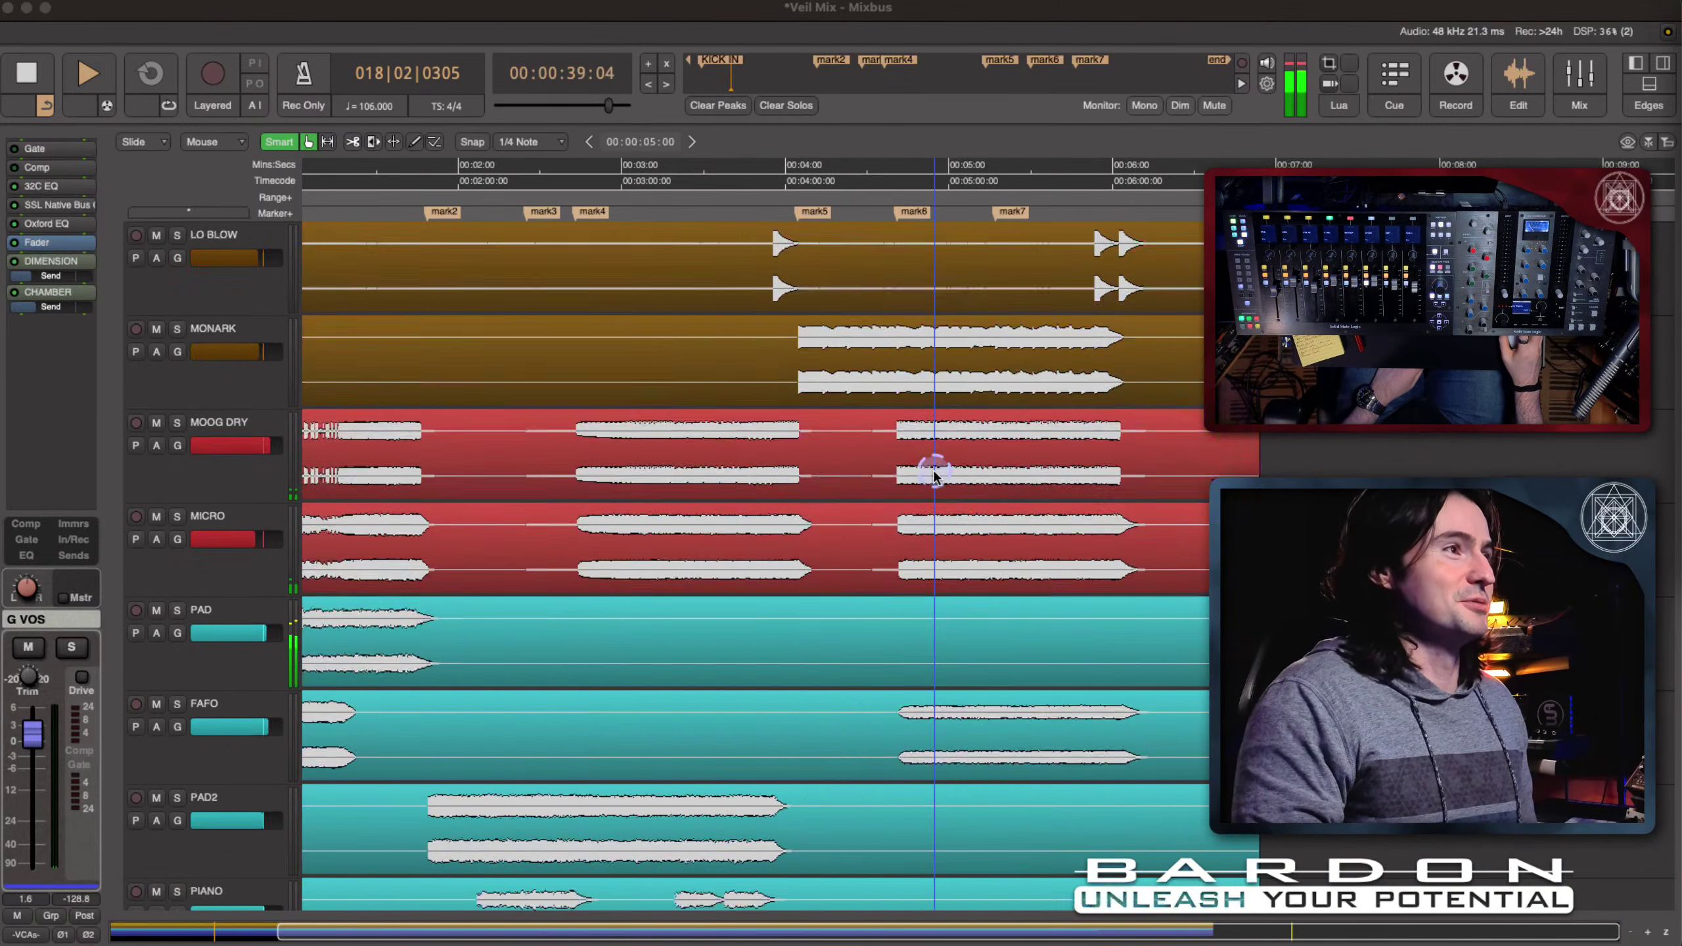
scroll(933, 475, up, 5)
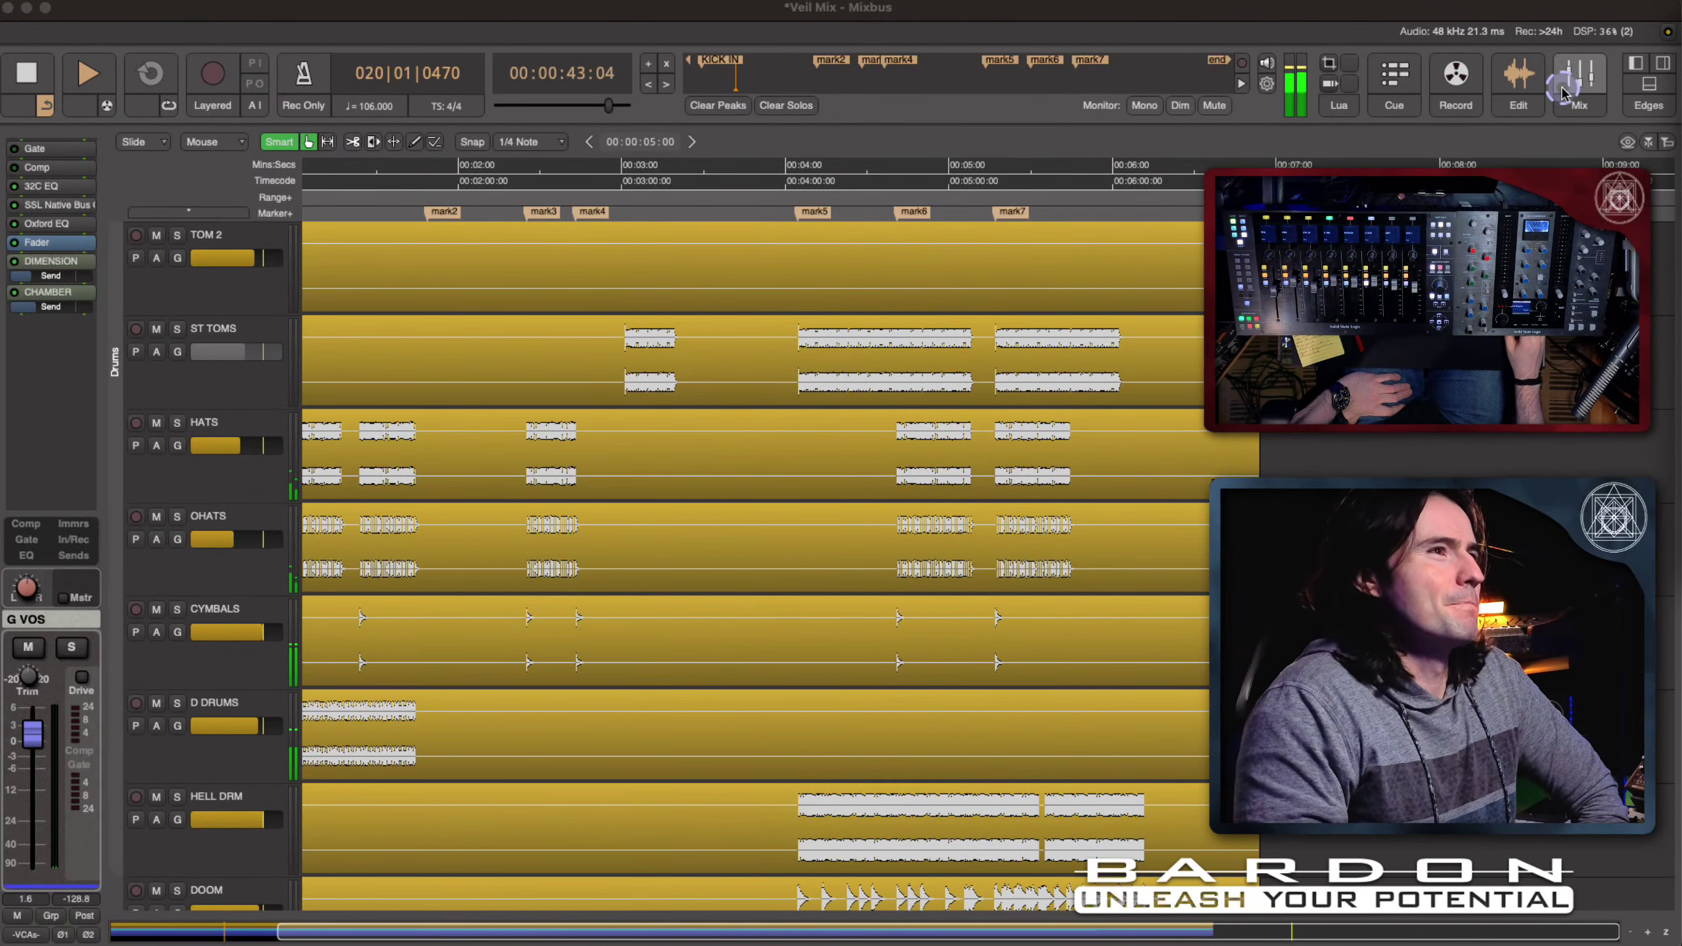
Step: Open the mixer and examine the channel strips from the vocals through SUM to the reverb and delay buses
click(1563, 93)
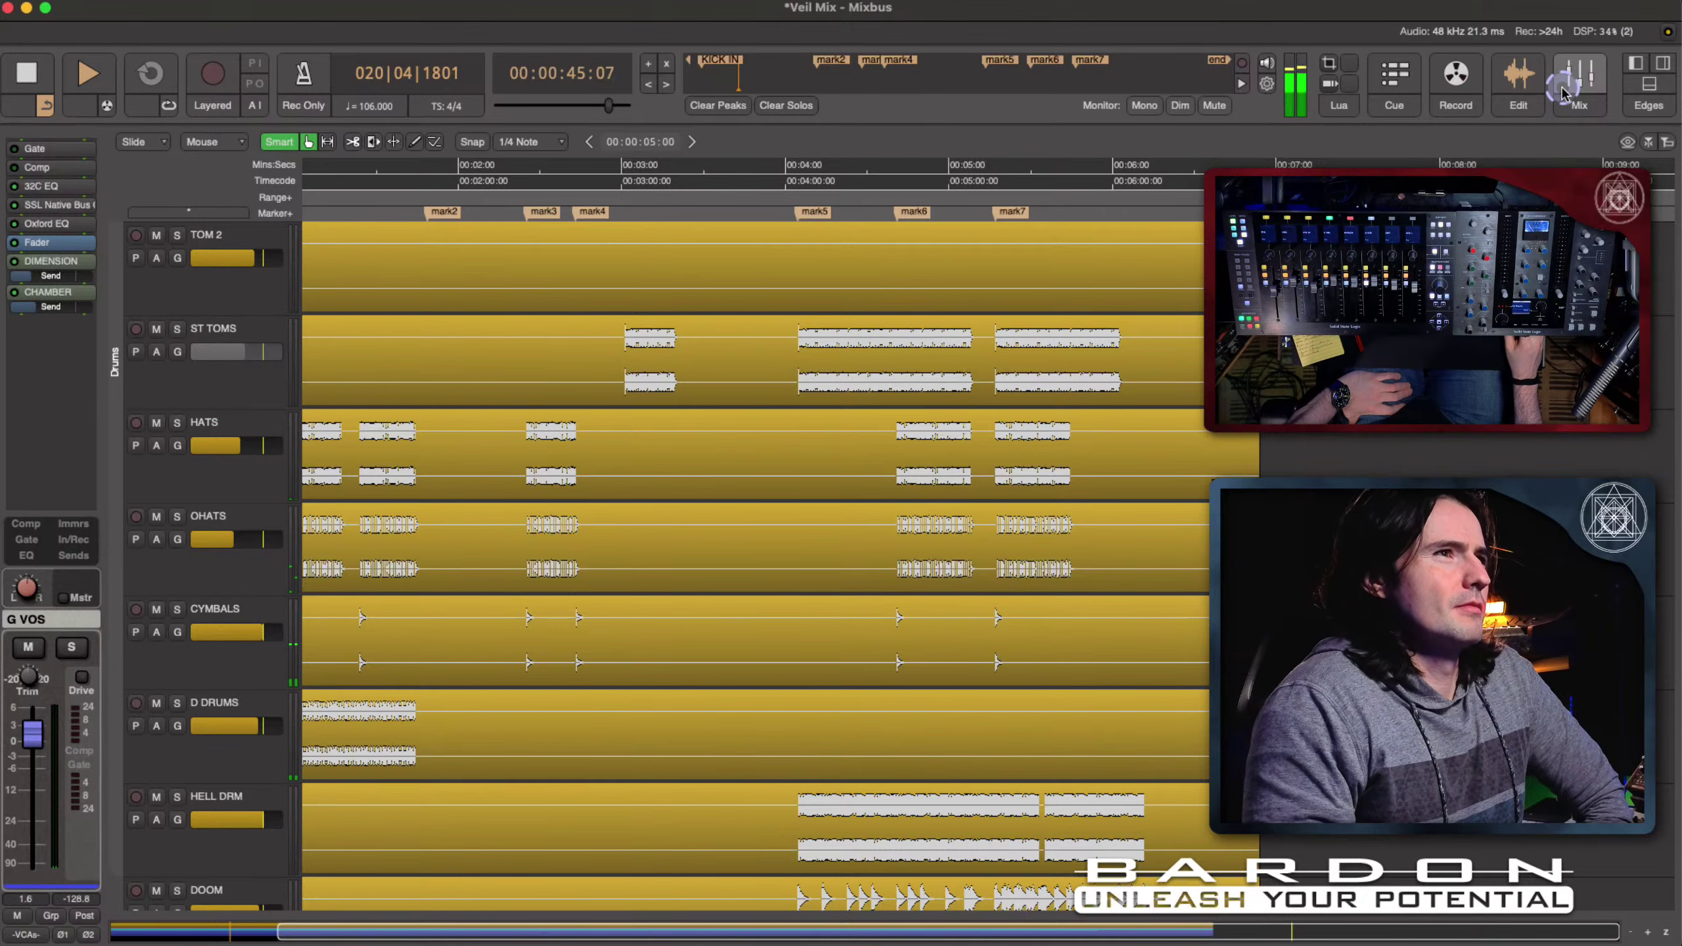
click(1580, 78)
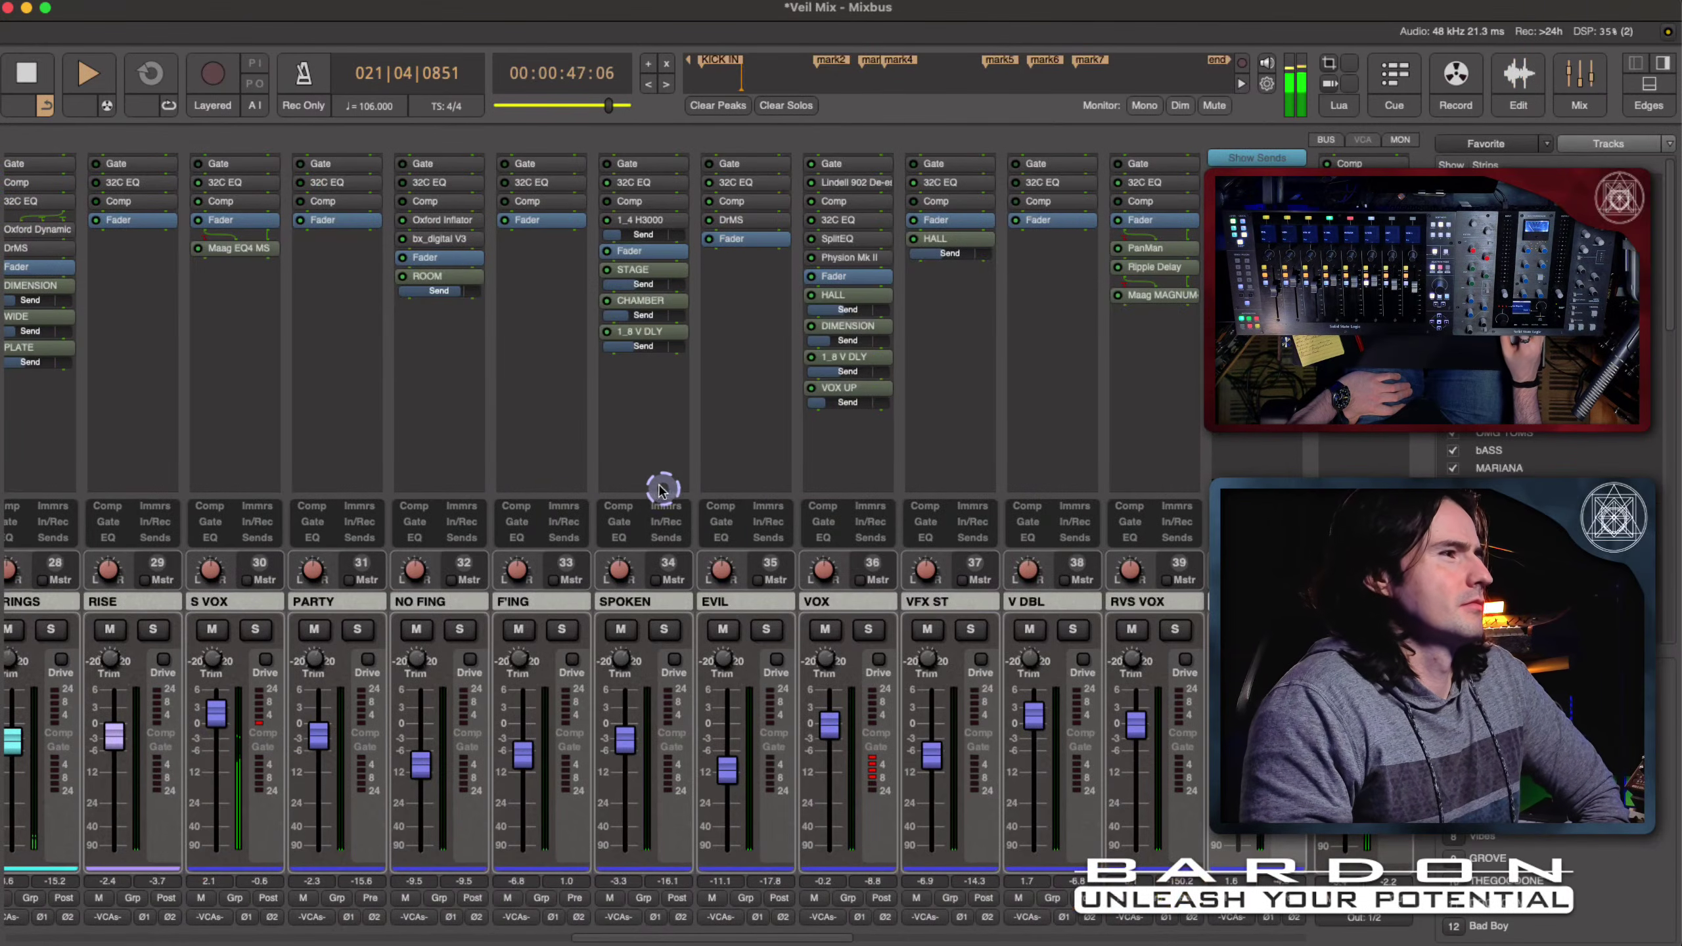
scroll(547, 457, right, 3)
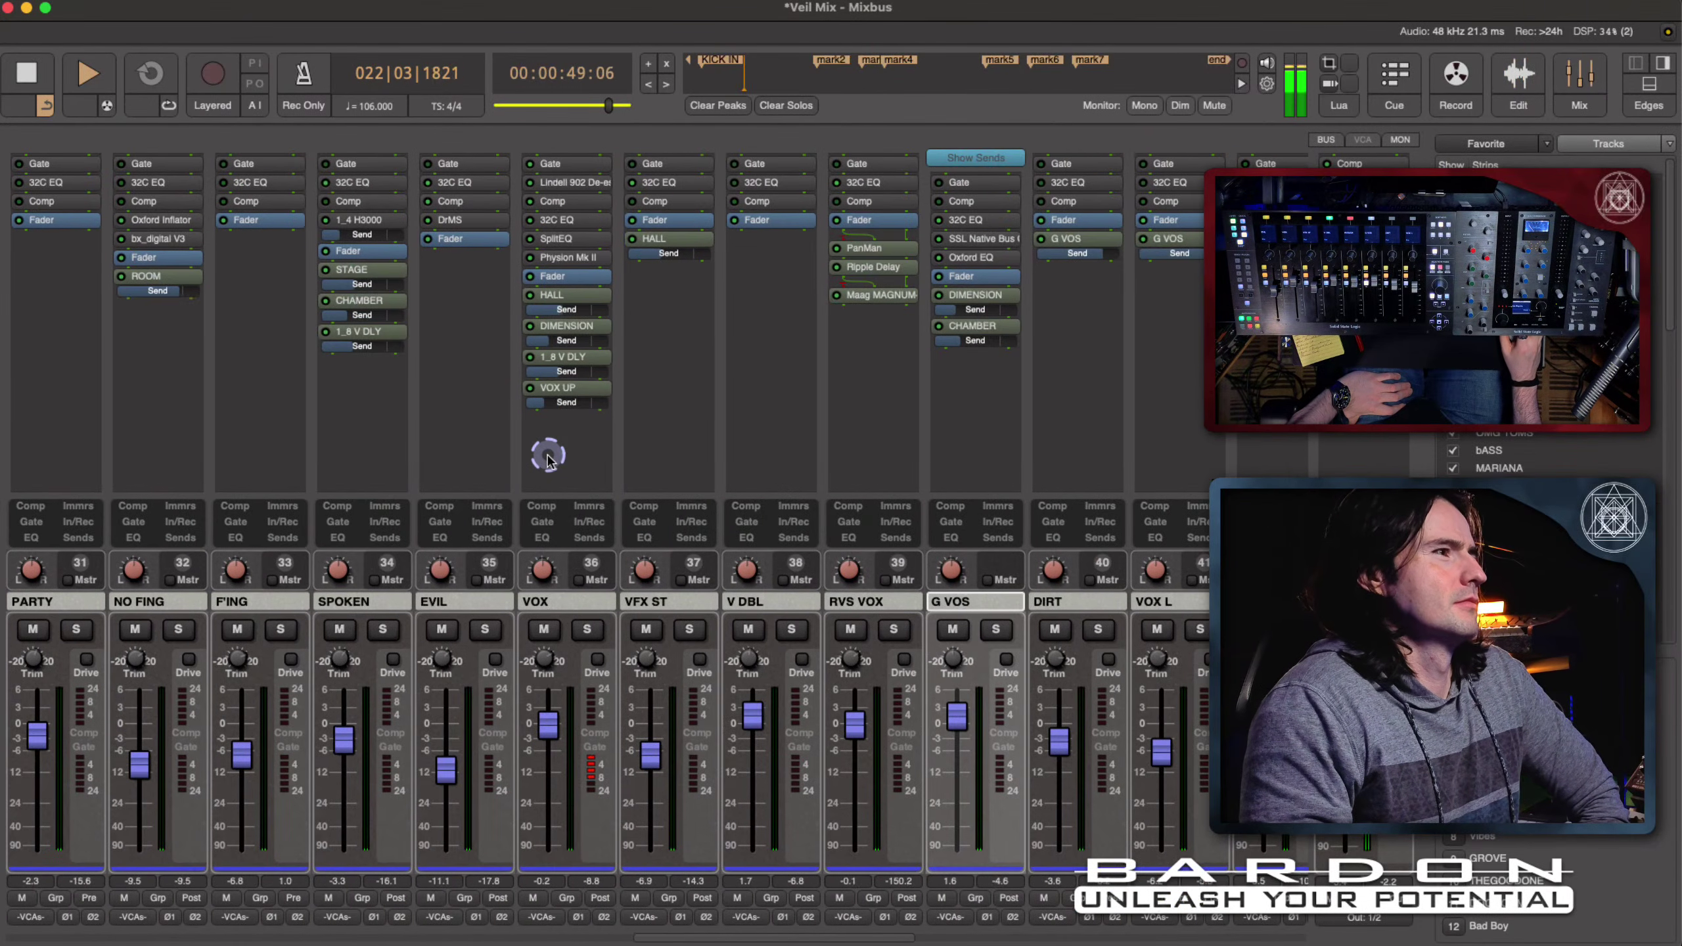
scroll(547, 457, right, 3)
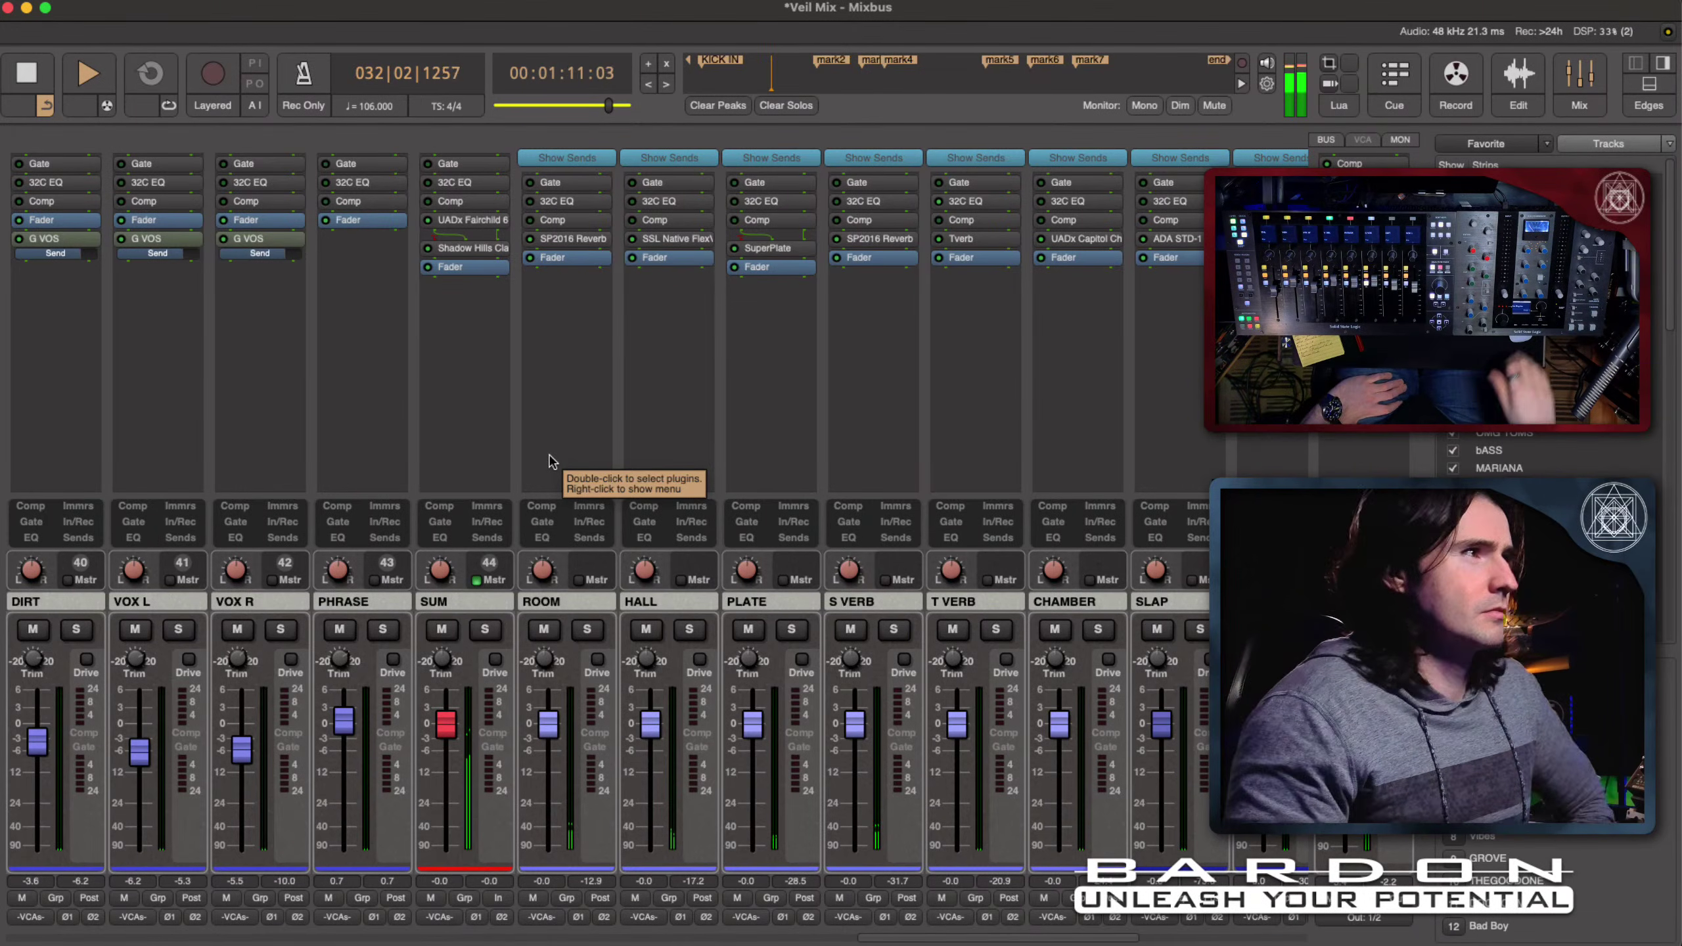
scroll(593, 451, right, 2)
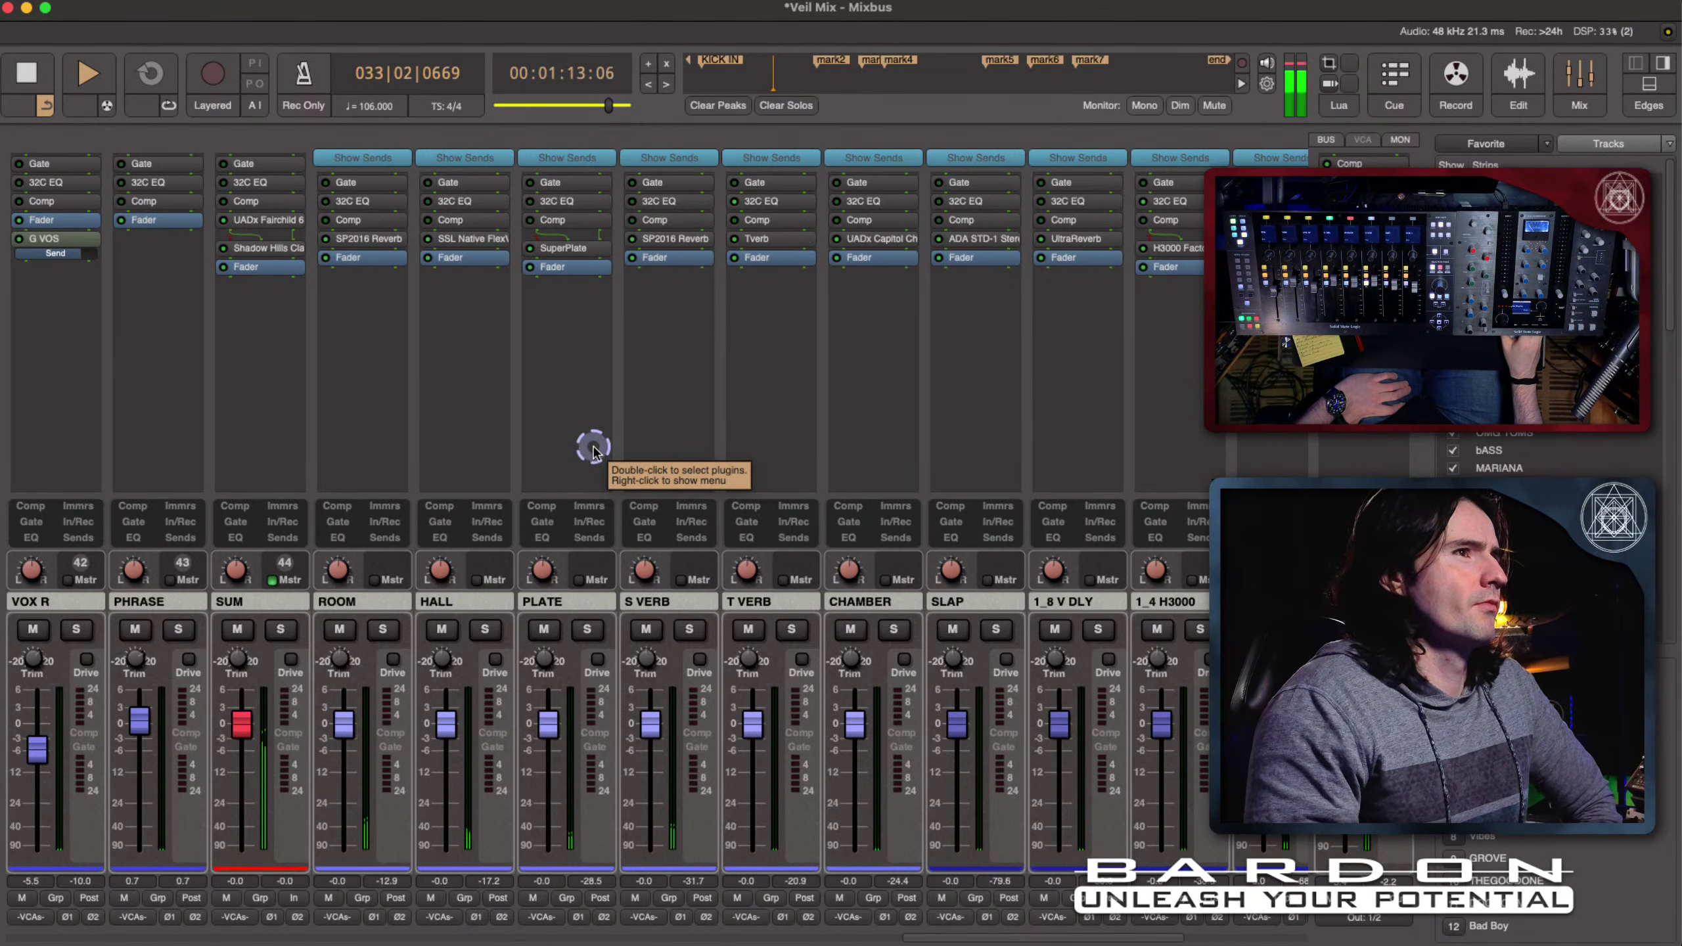
scroll(595, 450, right, 1)
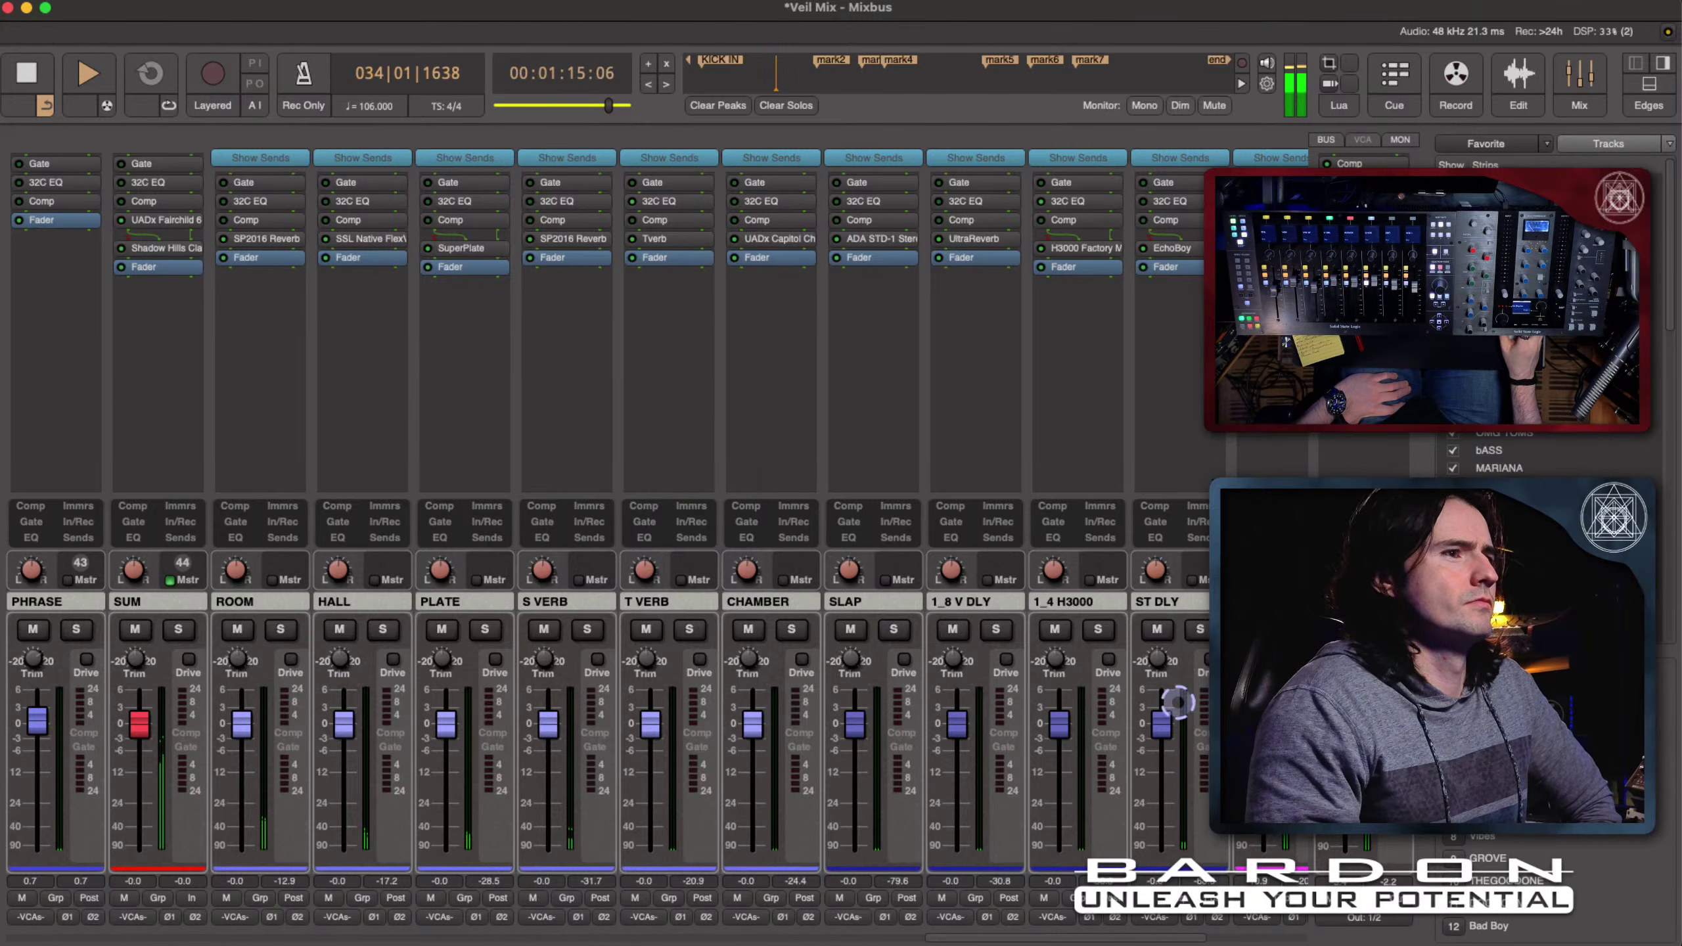
Step: Select the SUM channel strip and return to the editor view
click(1503, 70)
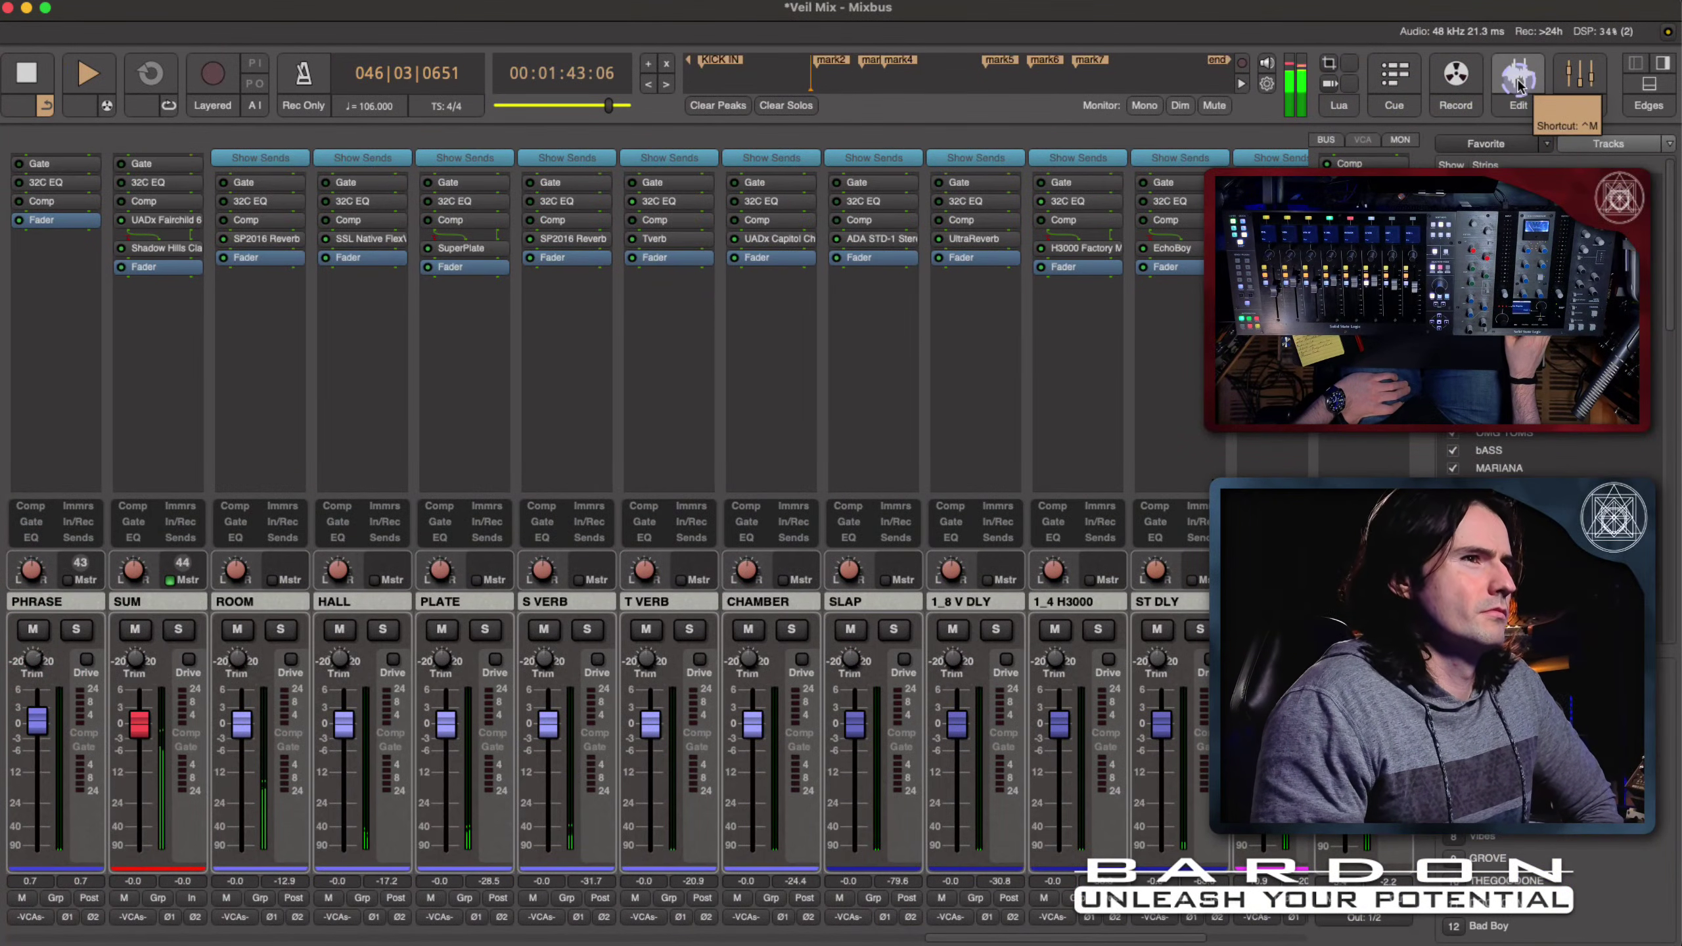
click(1462, 106)
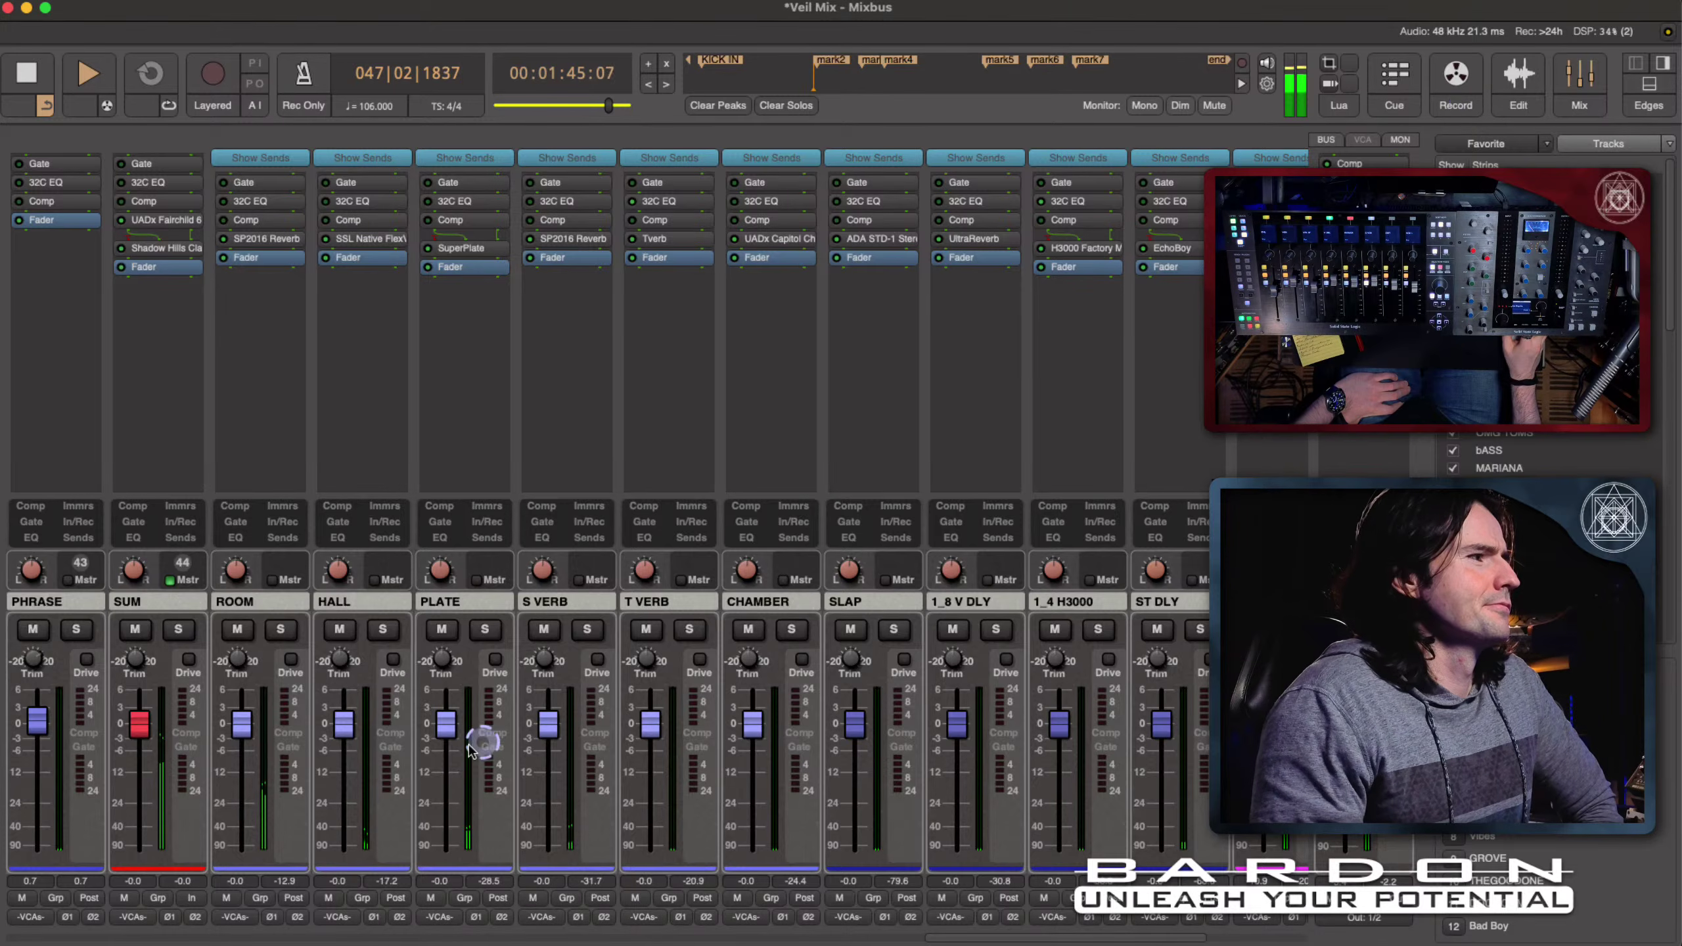
click(190, 601)
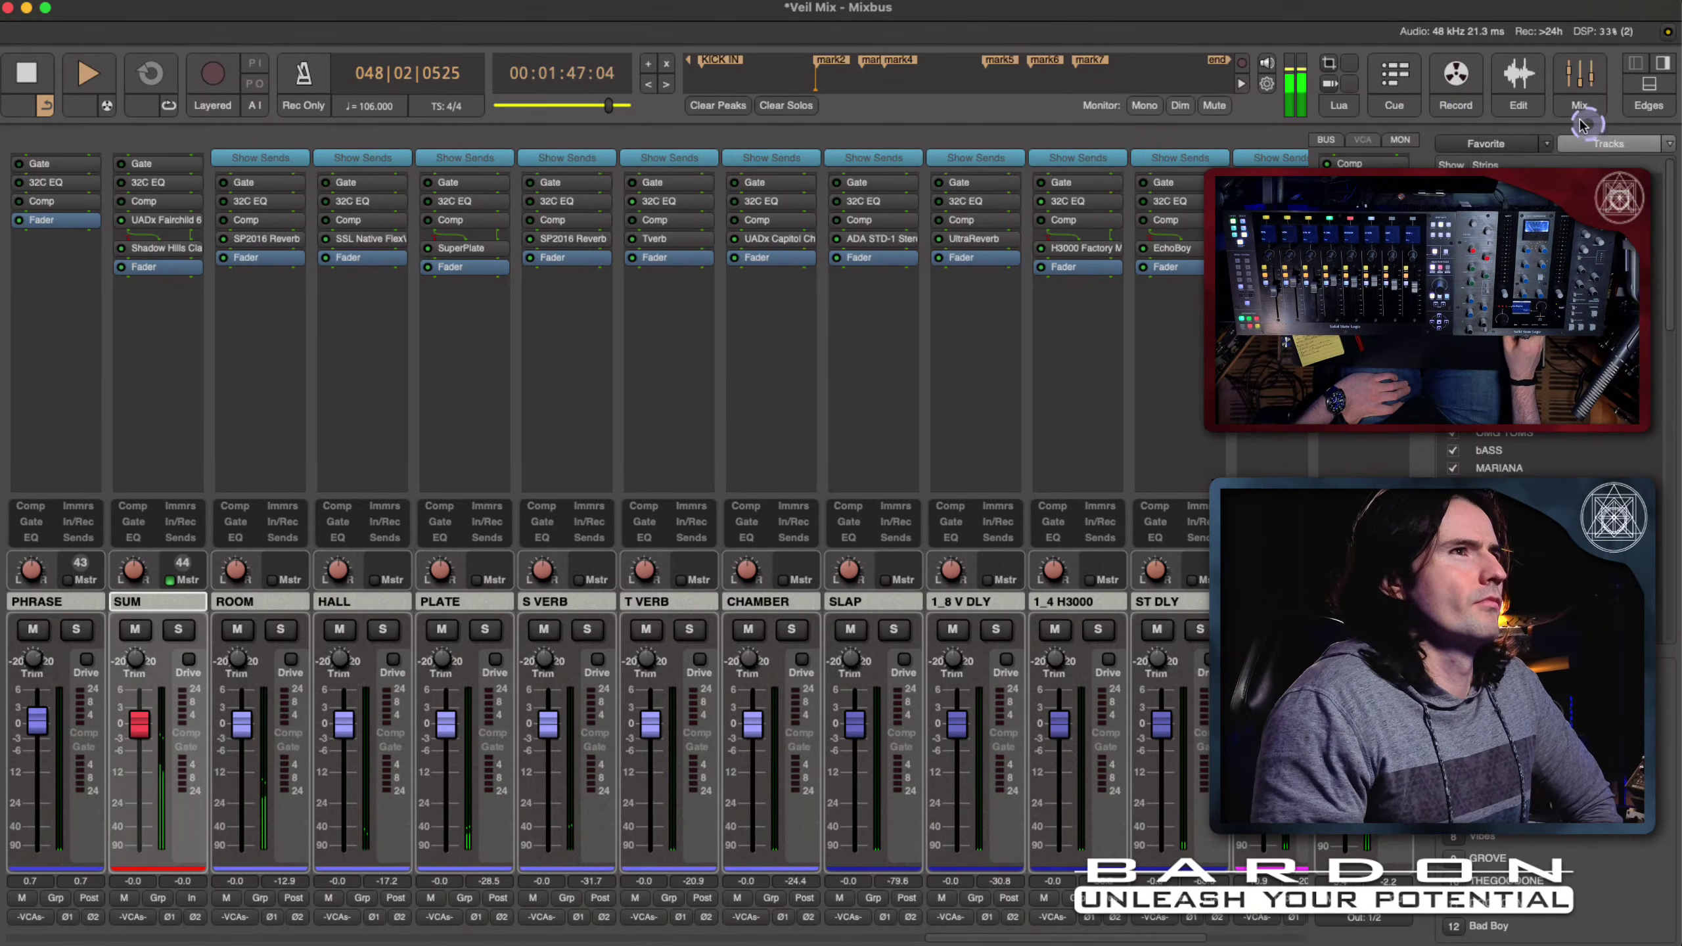
click(1522, 81)
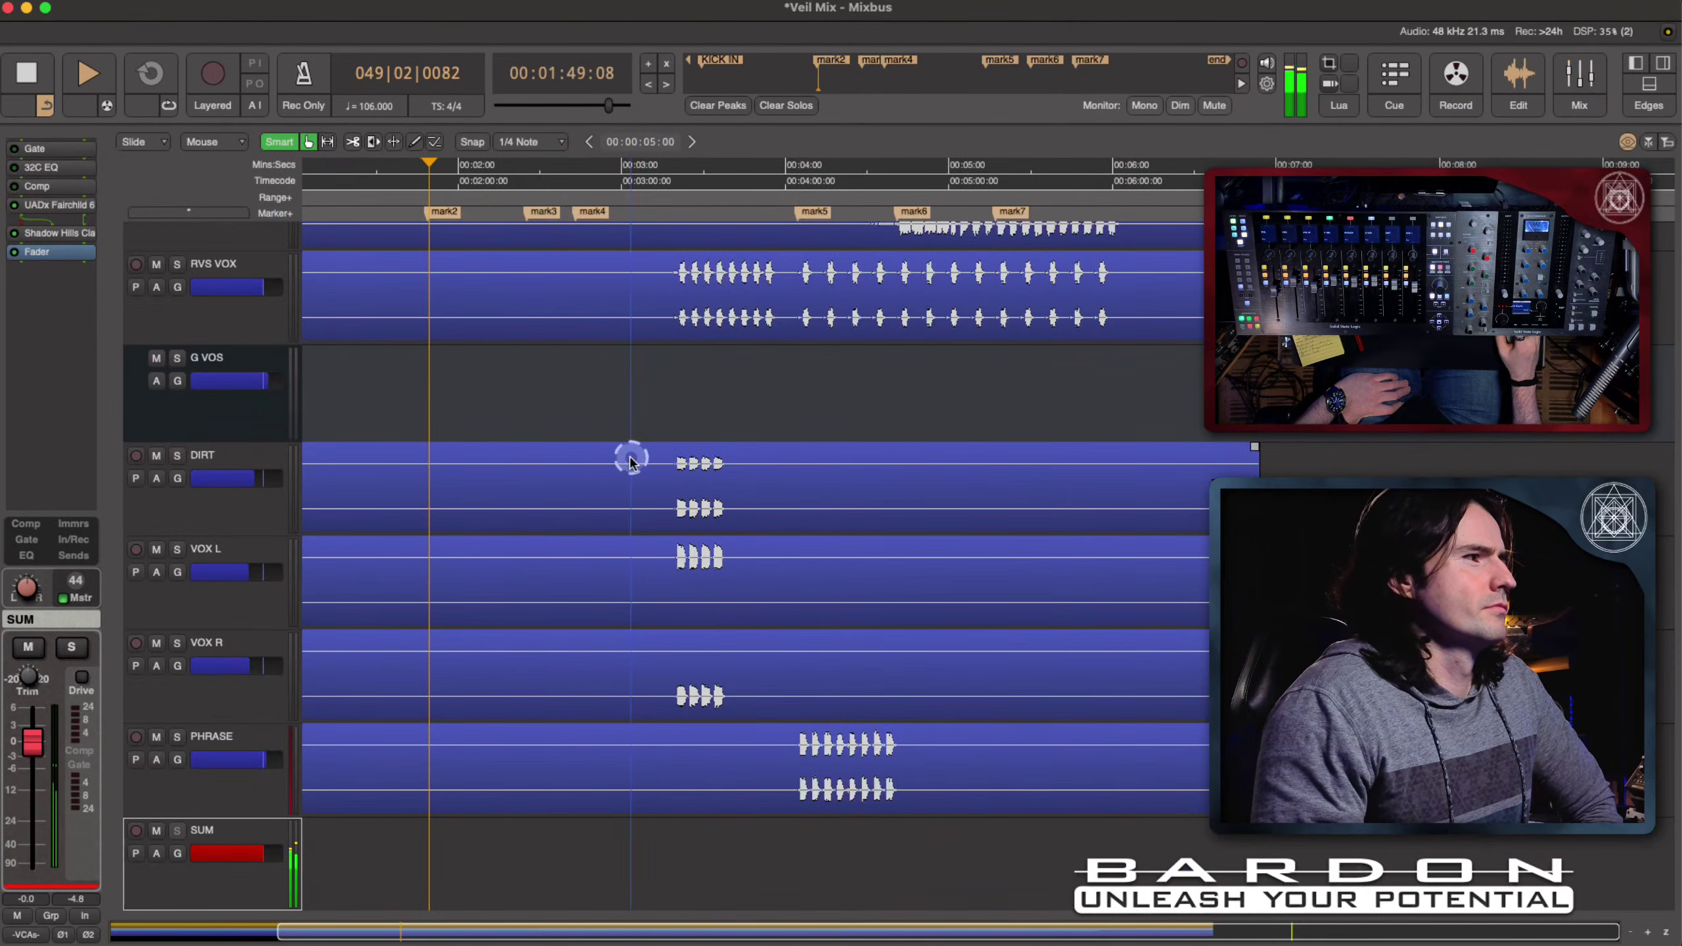
Step: Review the vocal, effect and synth tracks in the editor while the song plays
click(580, 472)
scroll(579, 471, up, 6)
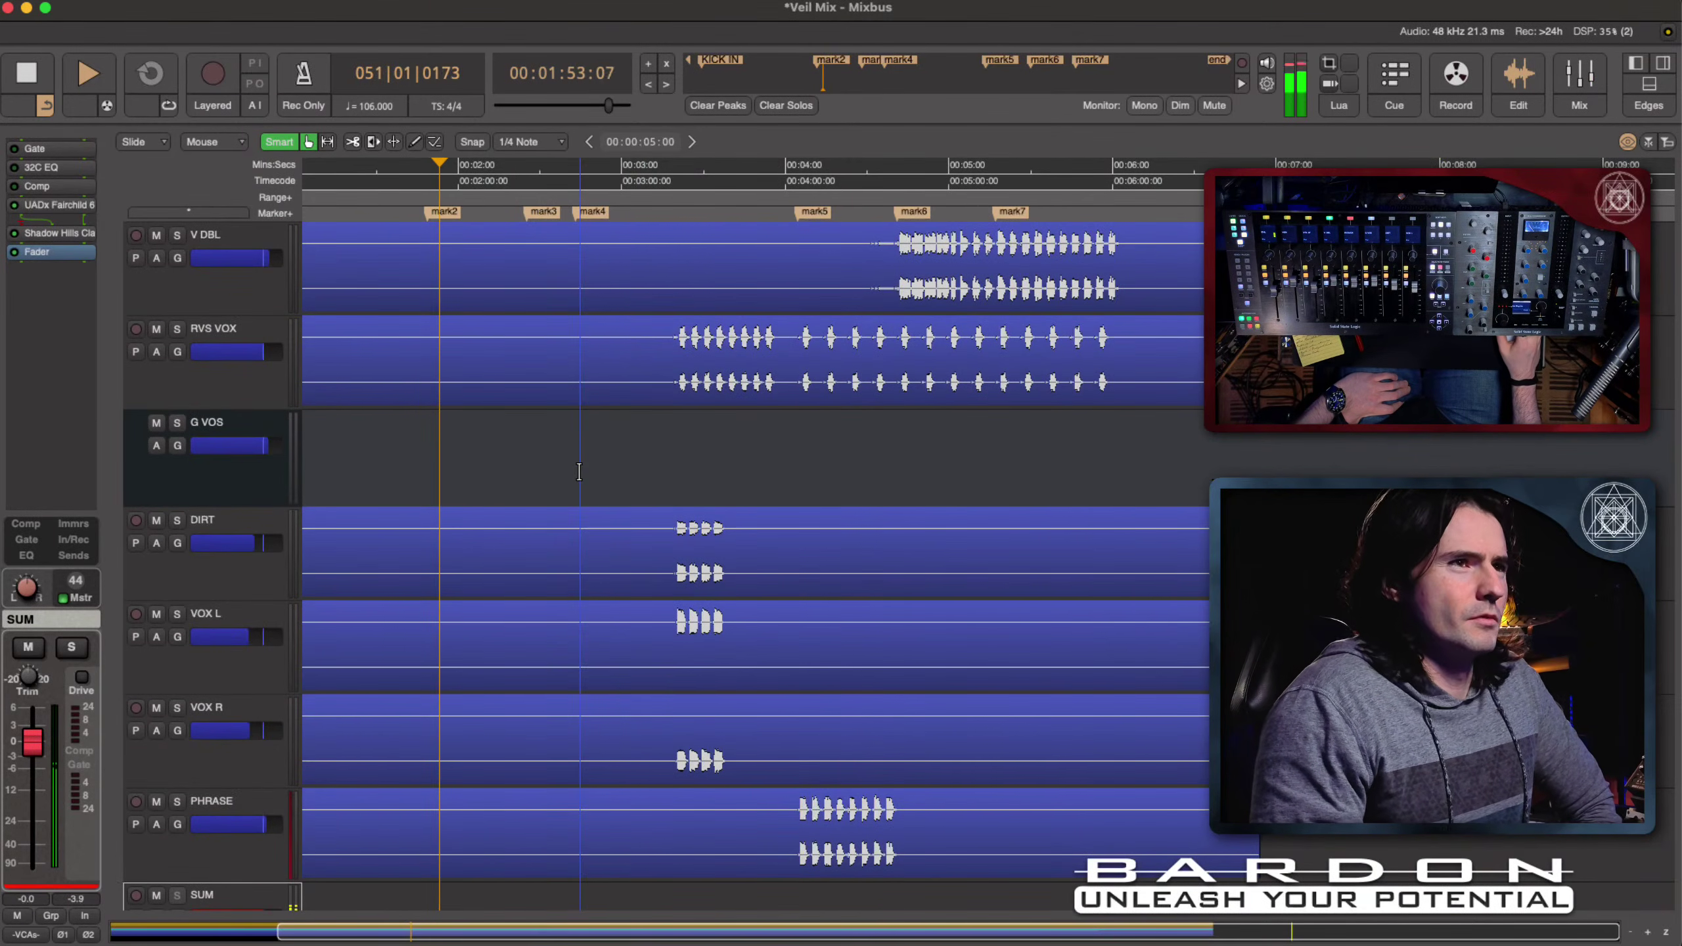
scroll(580, 472, up, 3)
scroll(580, 471, right, 3)
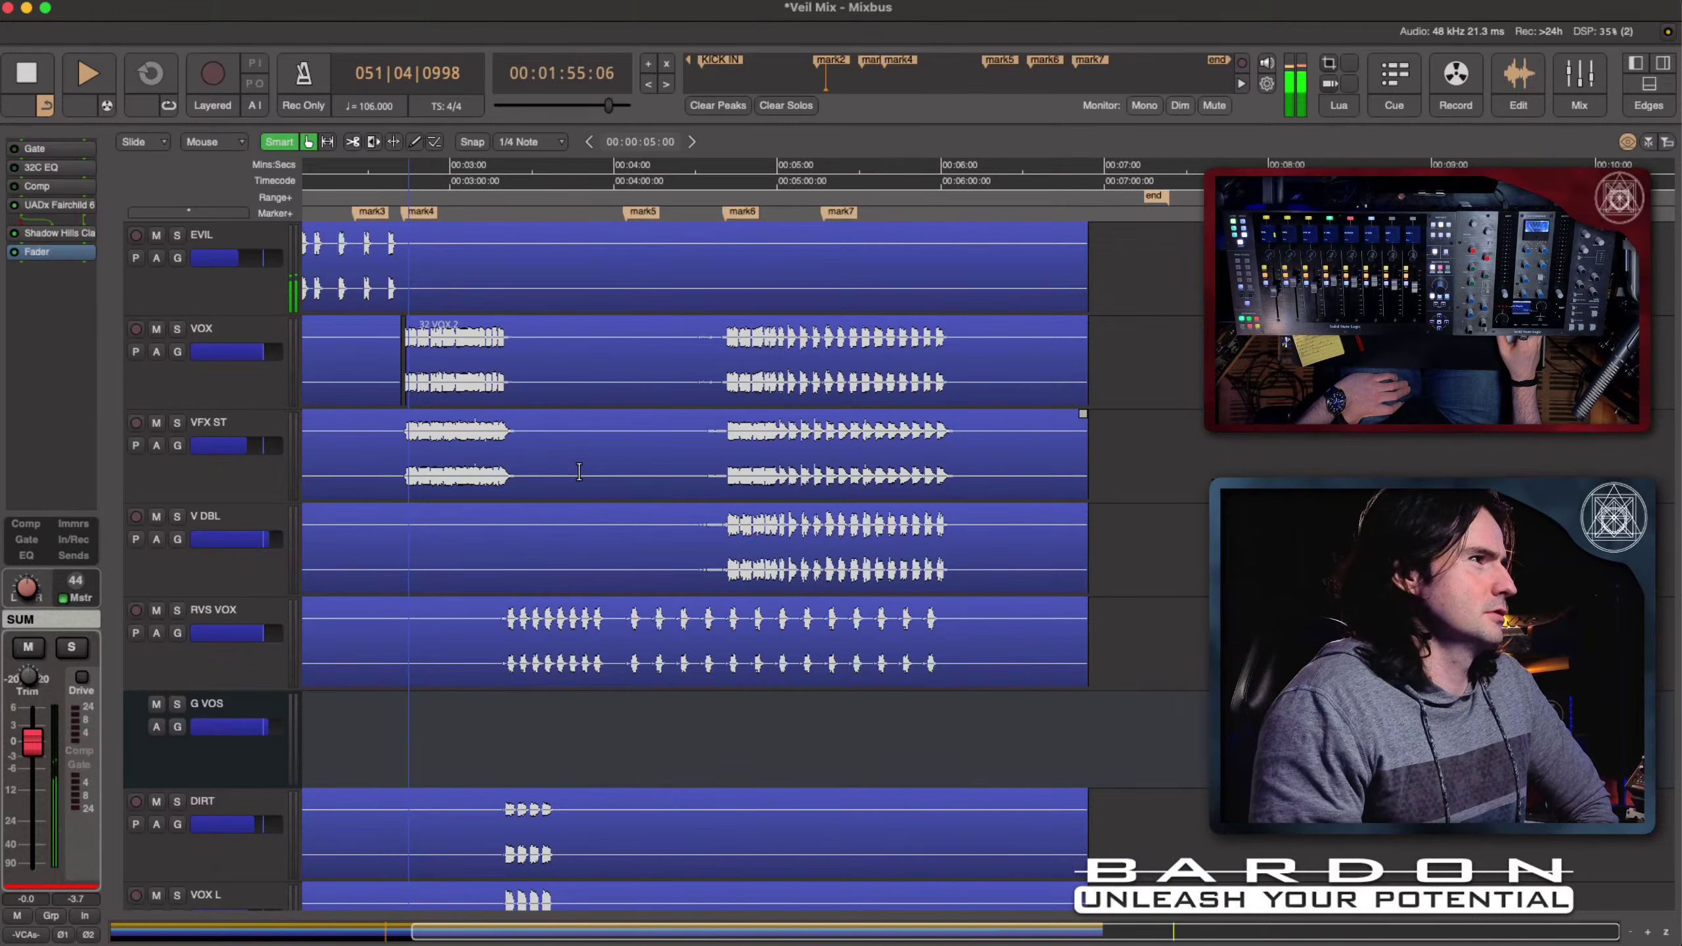
scroll(579, 471, up, 4)
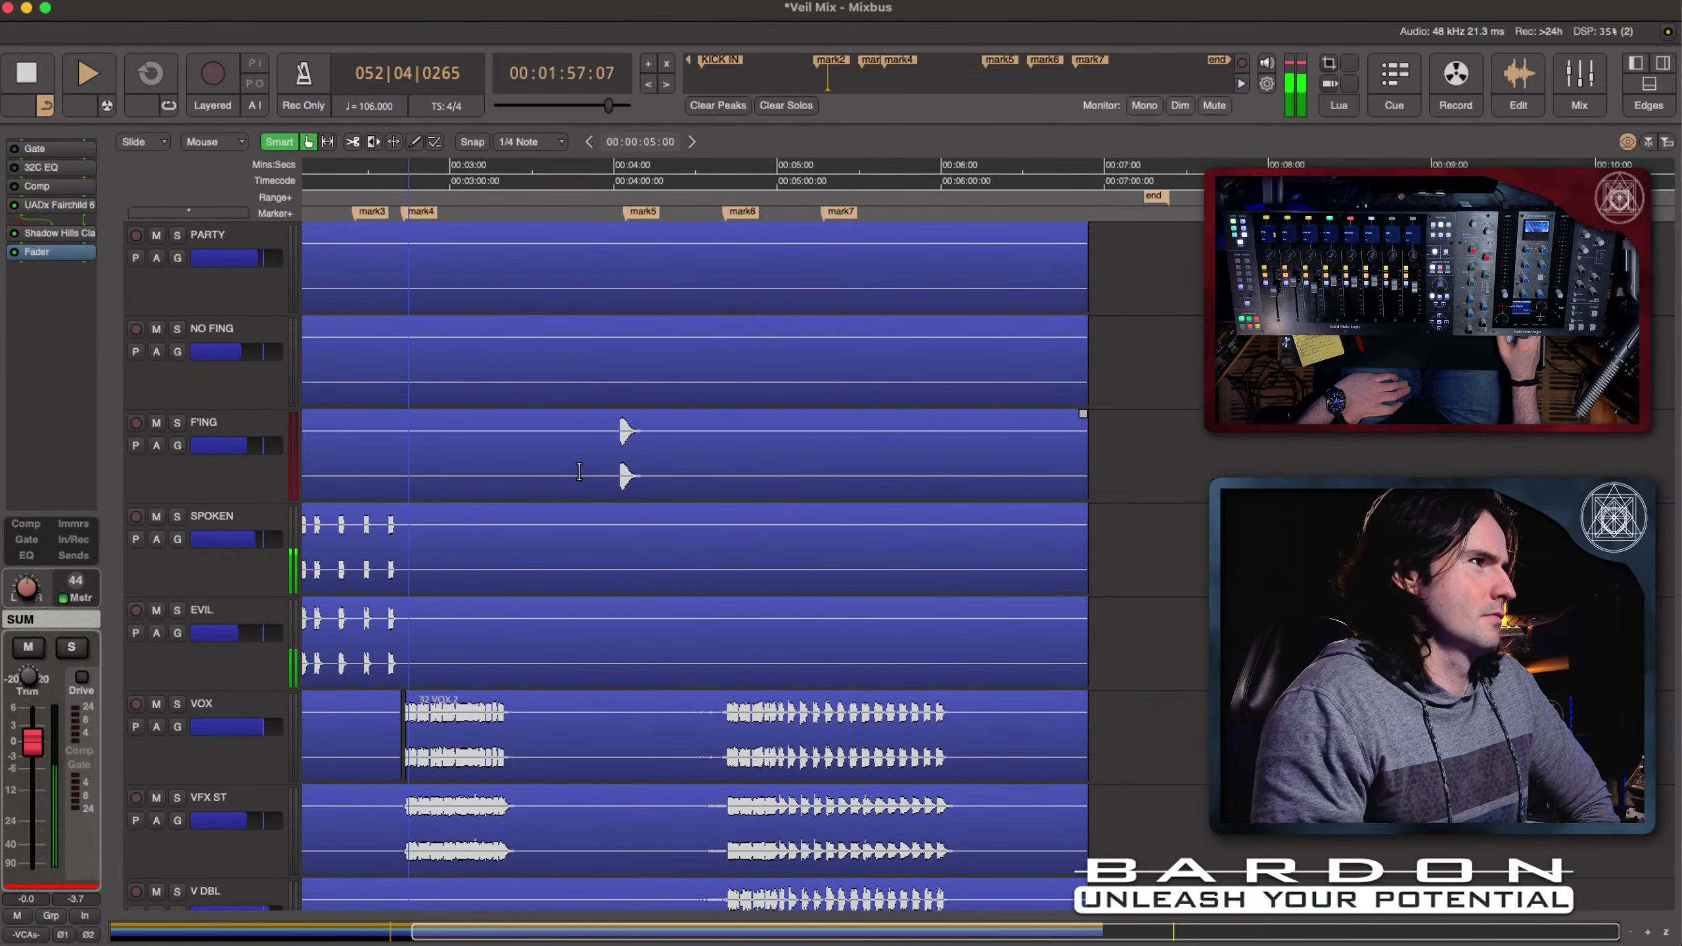
scroll(580, 472, up, 4)
scroll(576, 463, left, 9)
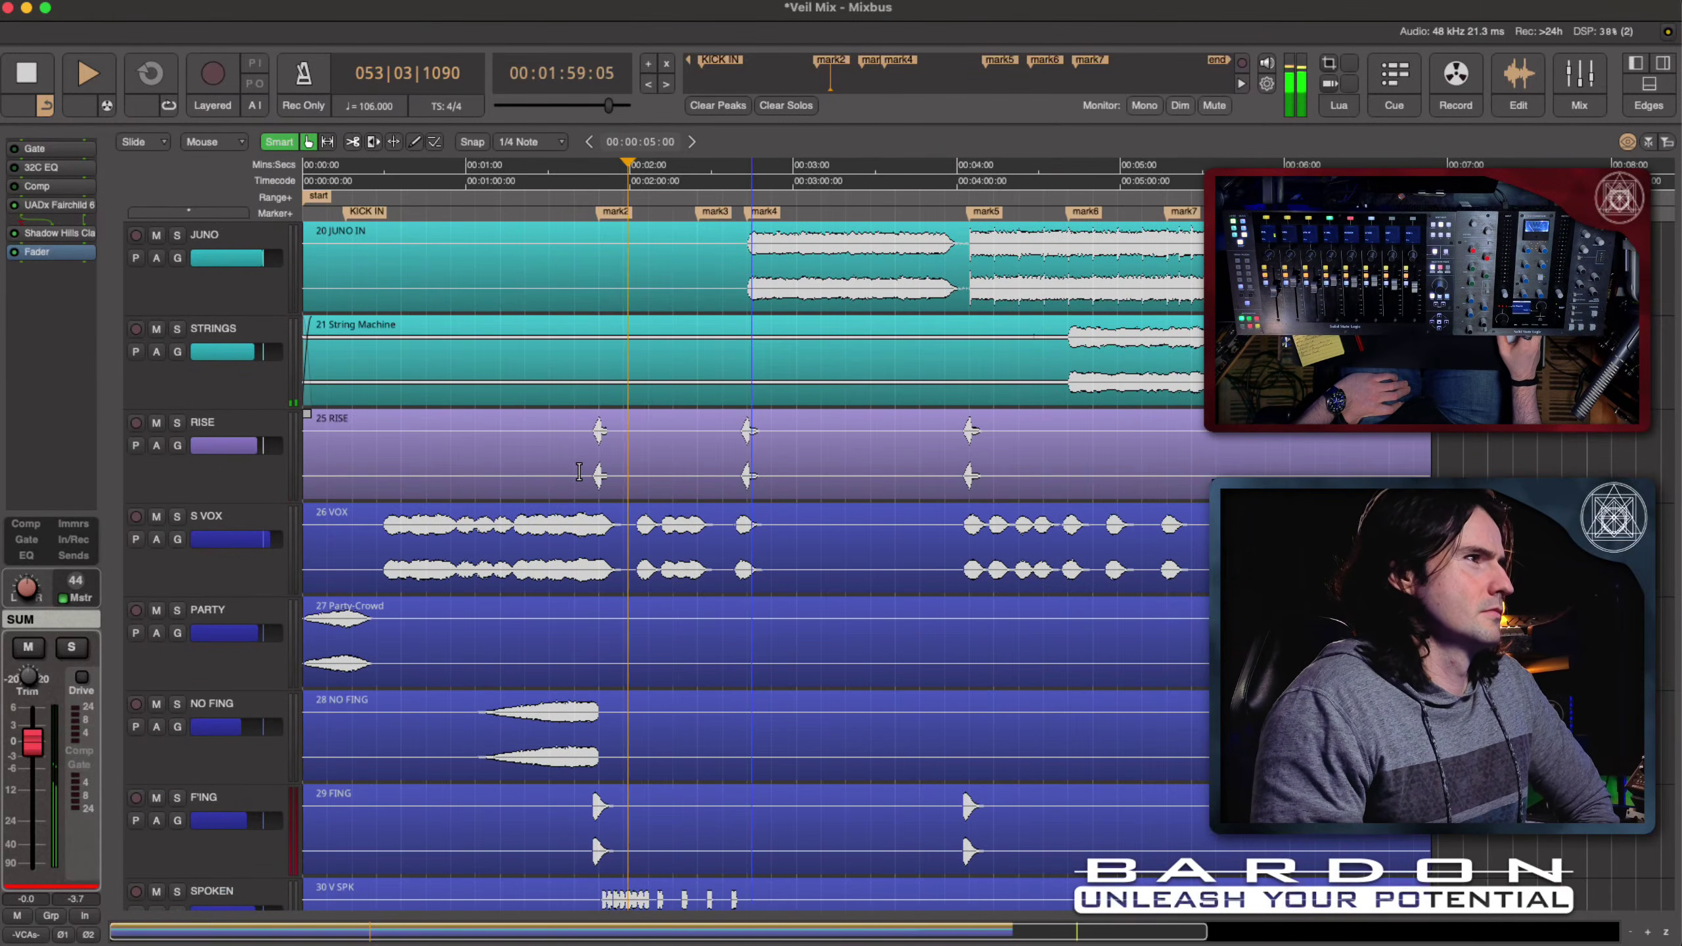
click(628, 462)
scroll(628, 462, up, 3)
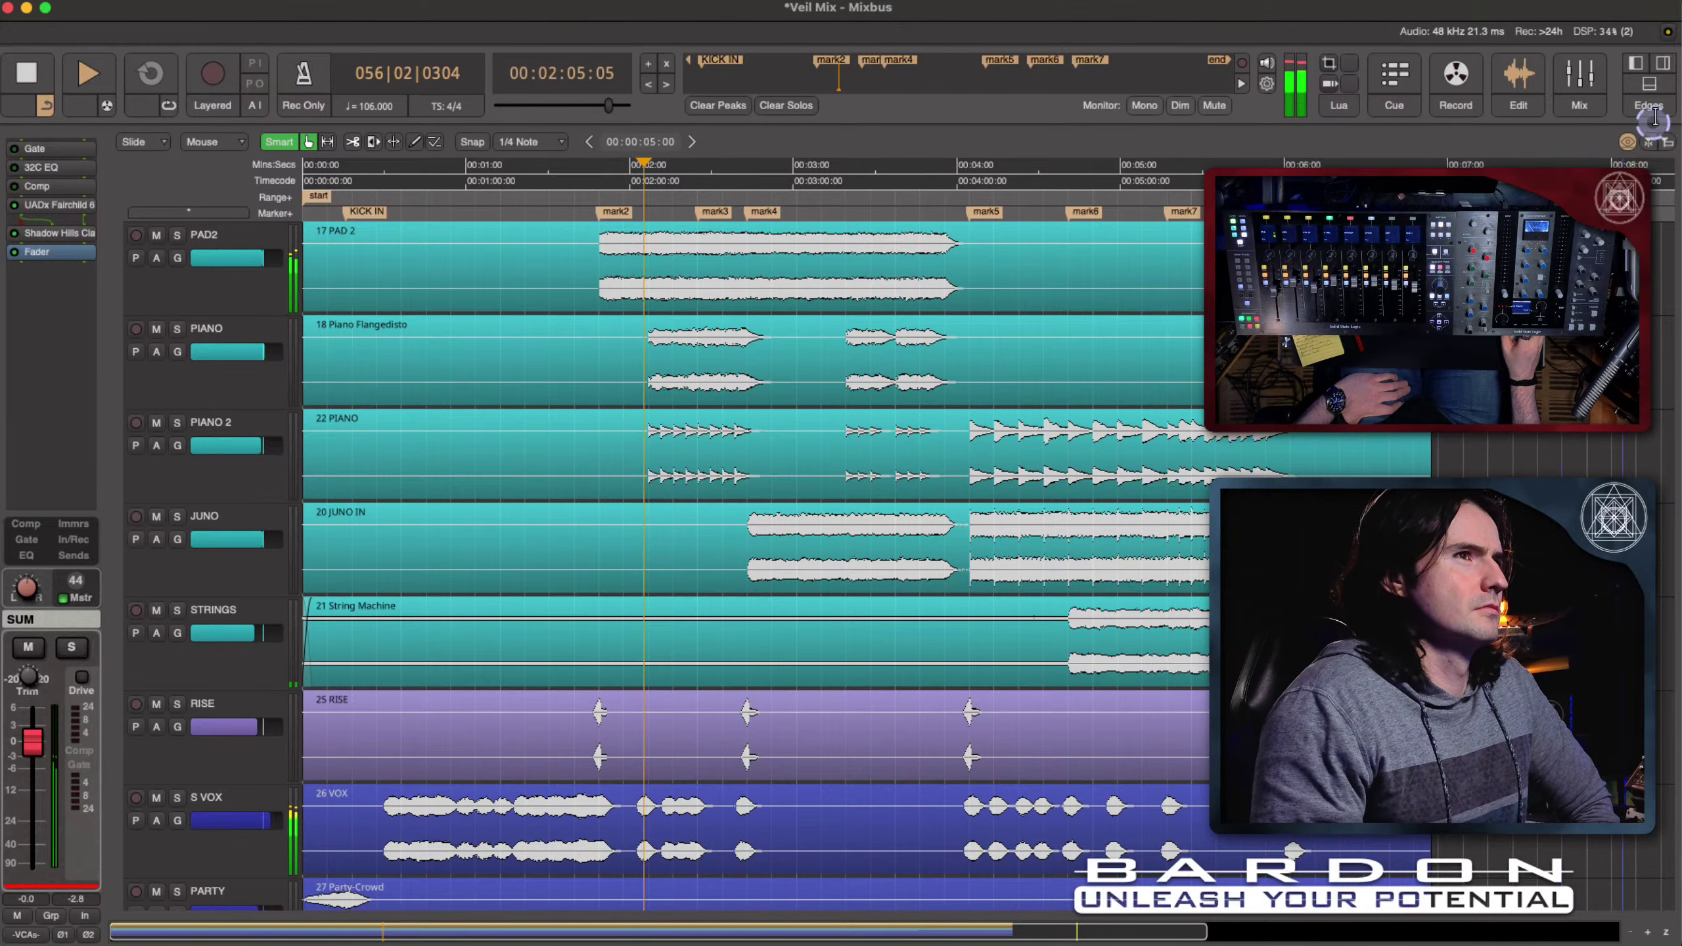
Step: Show the detailed channel controls below the timeline and select the Master bus at the end of the track list
click(1654, 88)
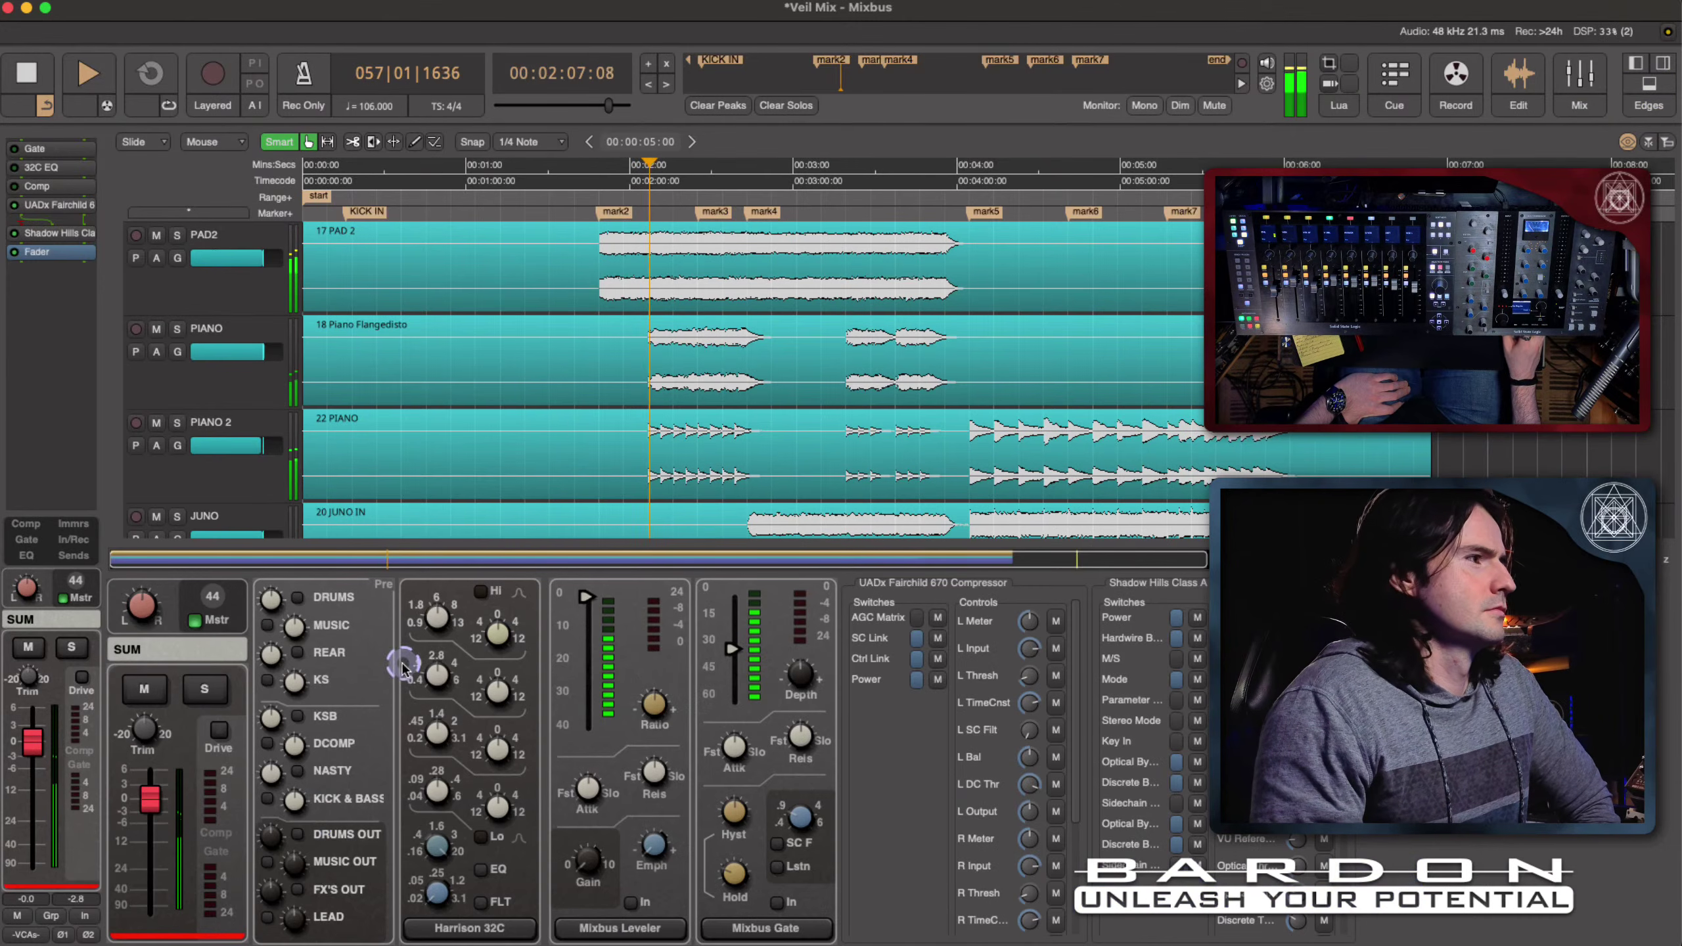
click(939, 640)
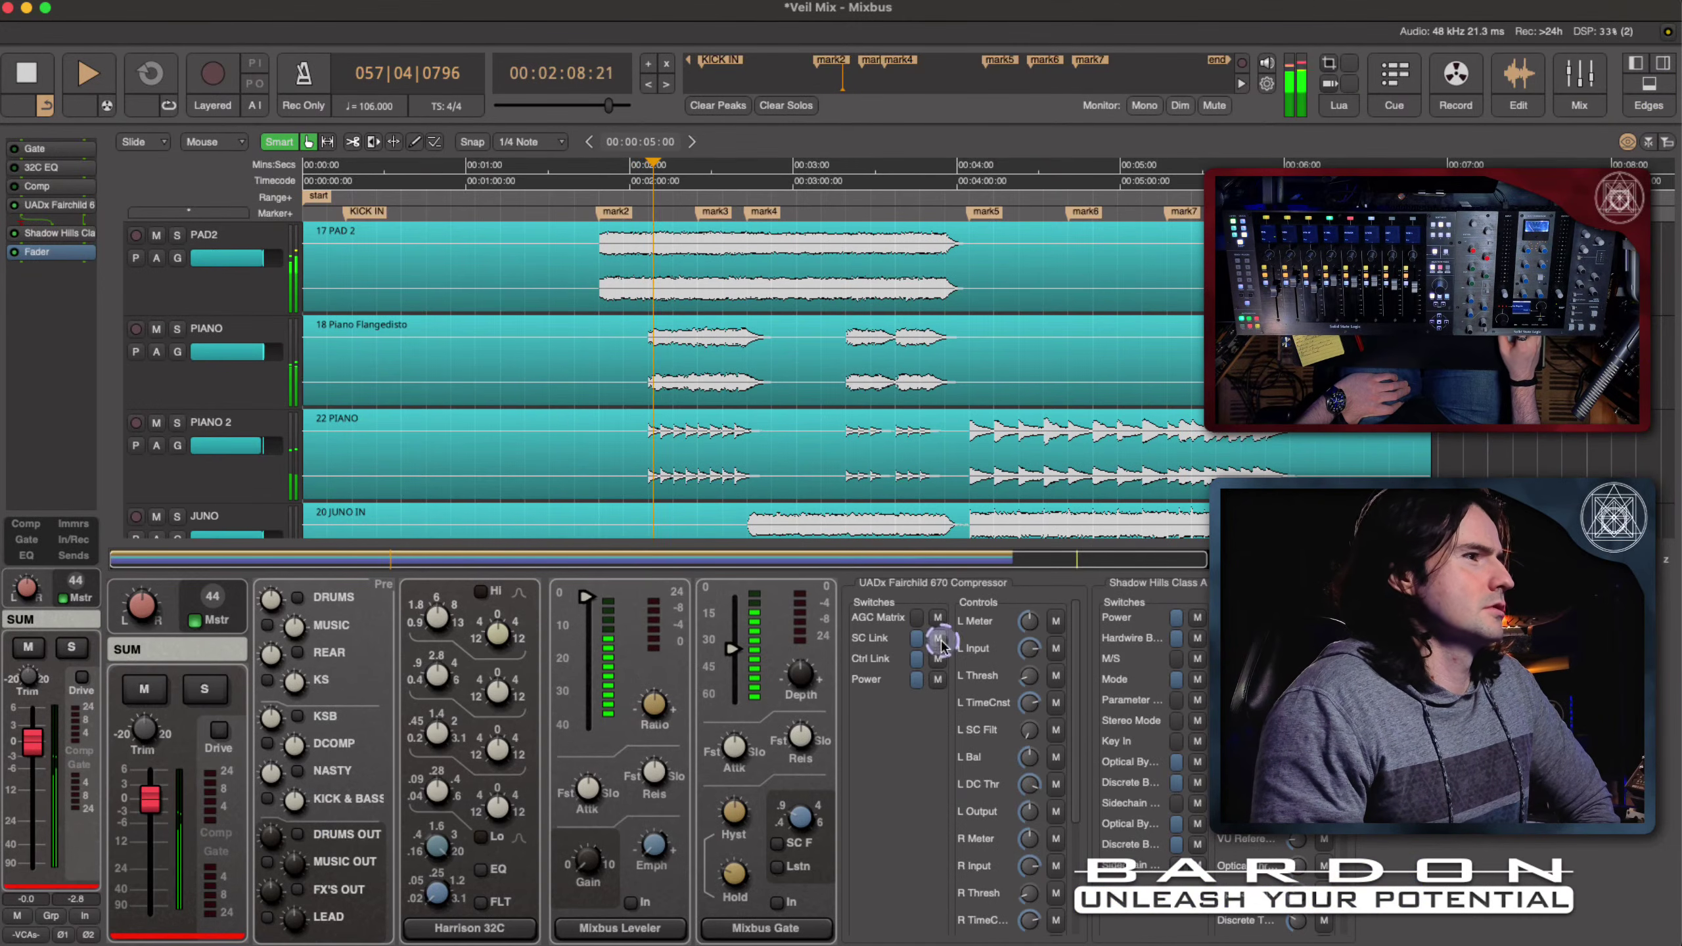
scroll(173, 451, down, 10)
click(174, 451)
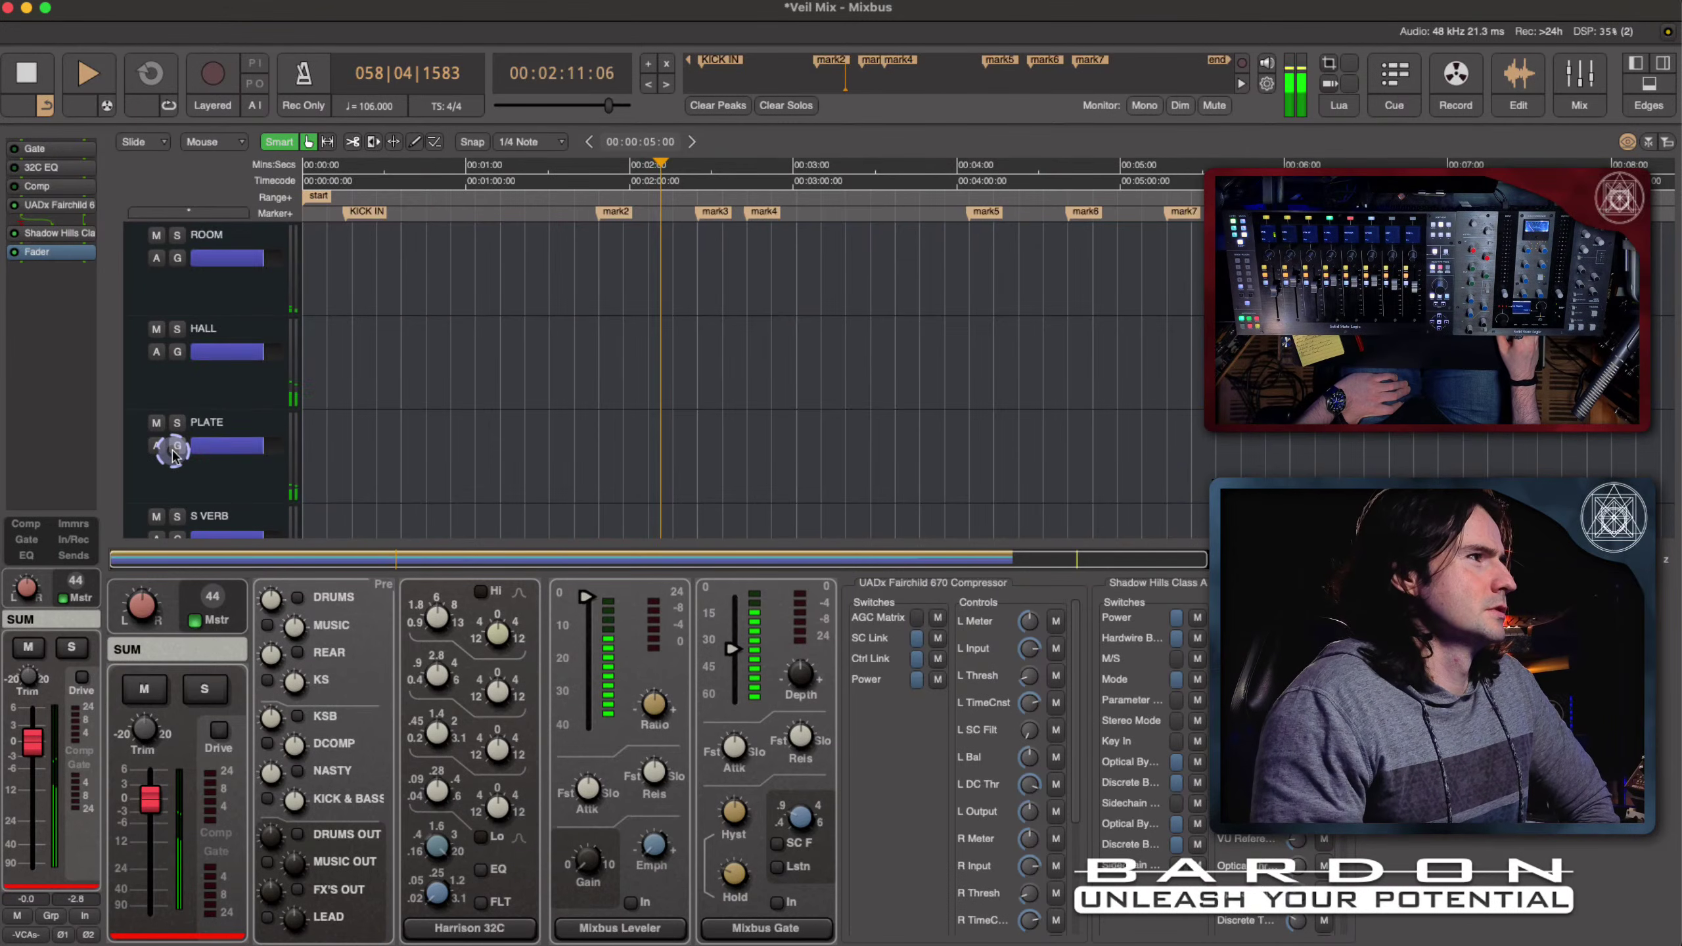
scroll(173, 451, up, 5)
scroll(175, 456, down, 2)
scroll(175, 456, down, 10)
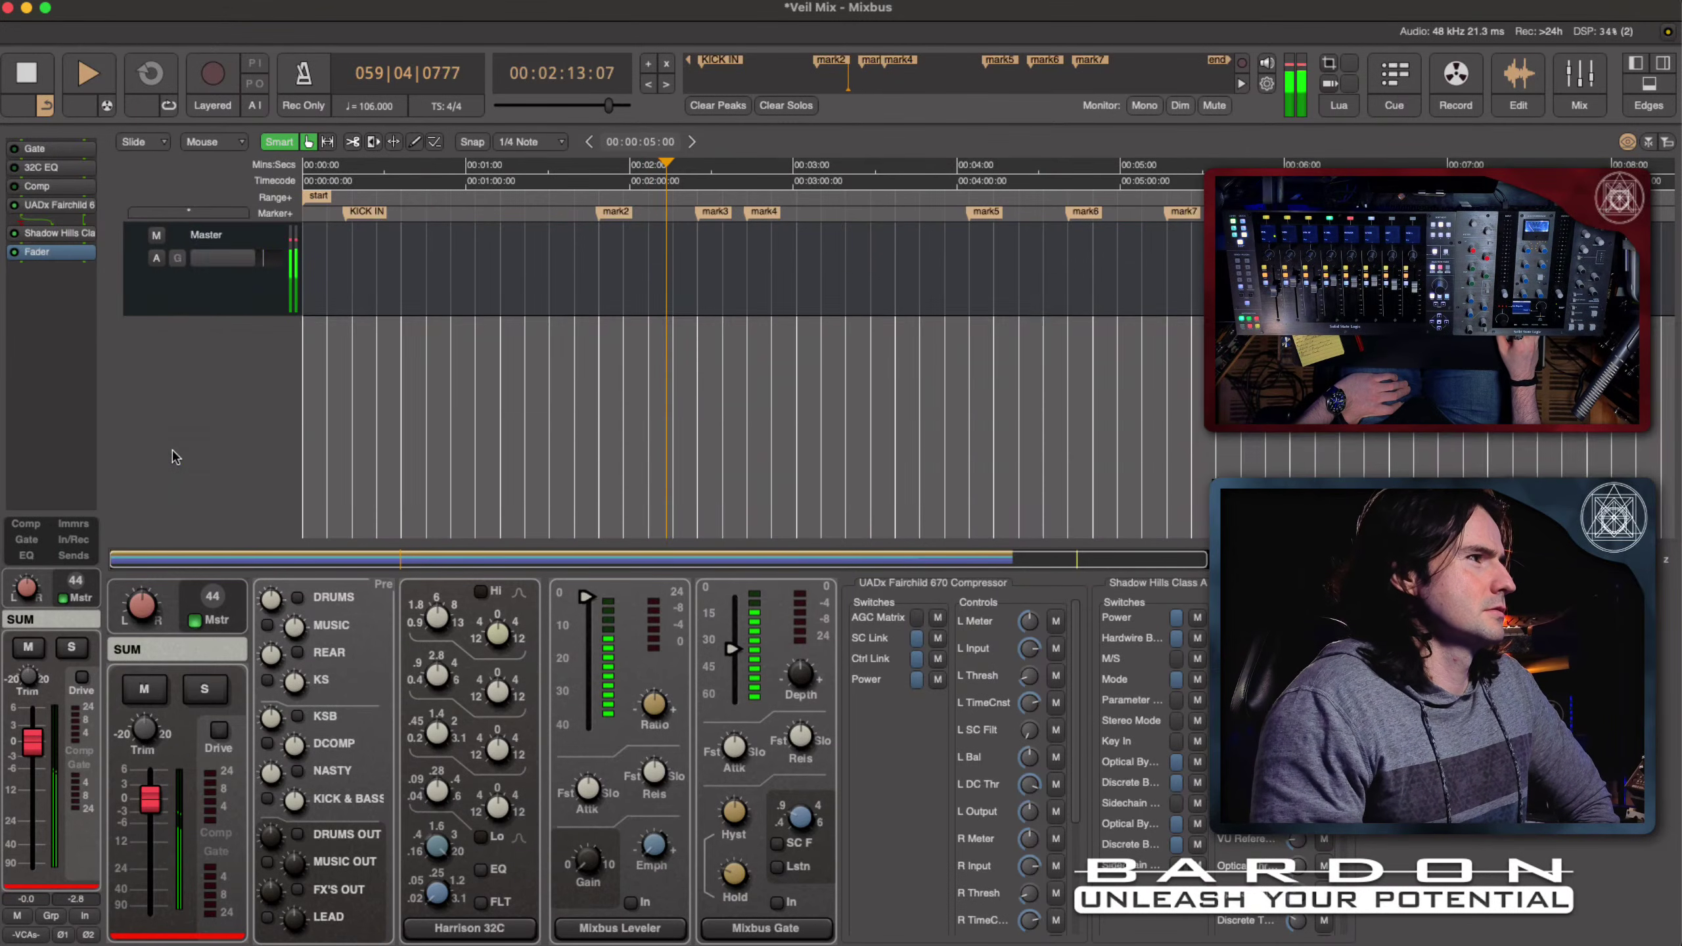
scroll(174, 457, up, 5)
click(199, 474)
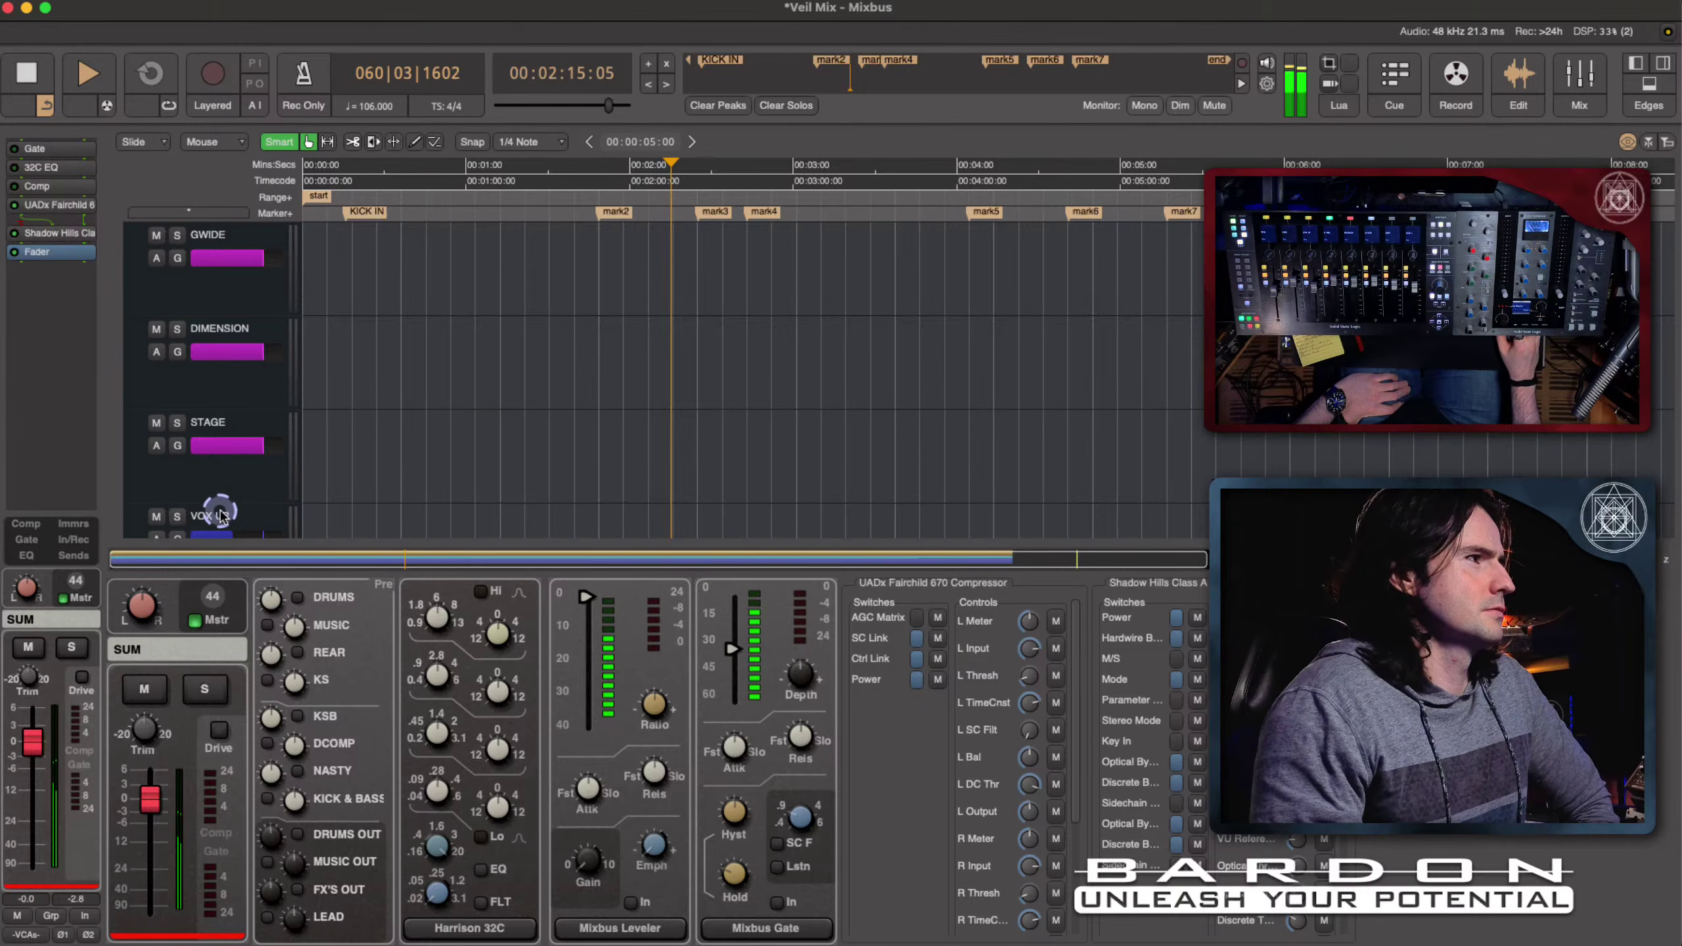
scroll(205, 491, down, 4)
click(224, 405)
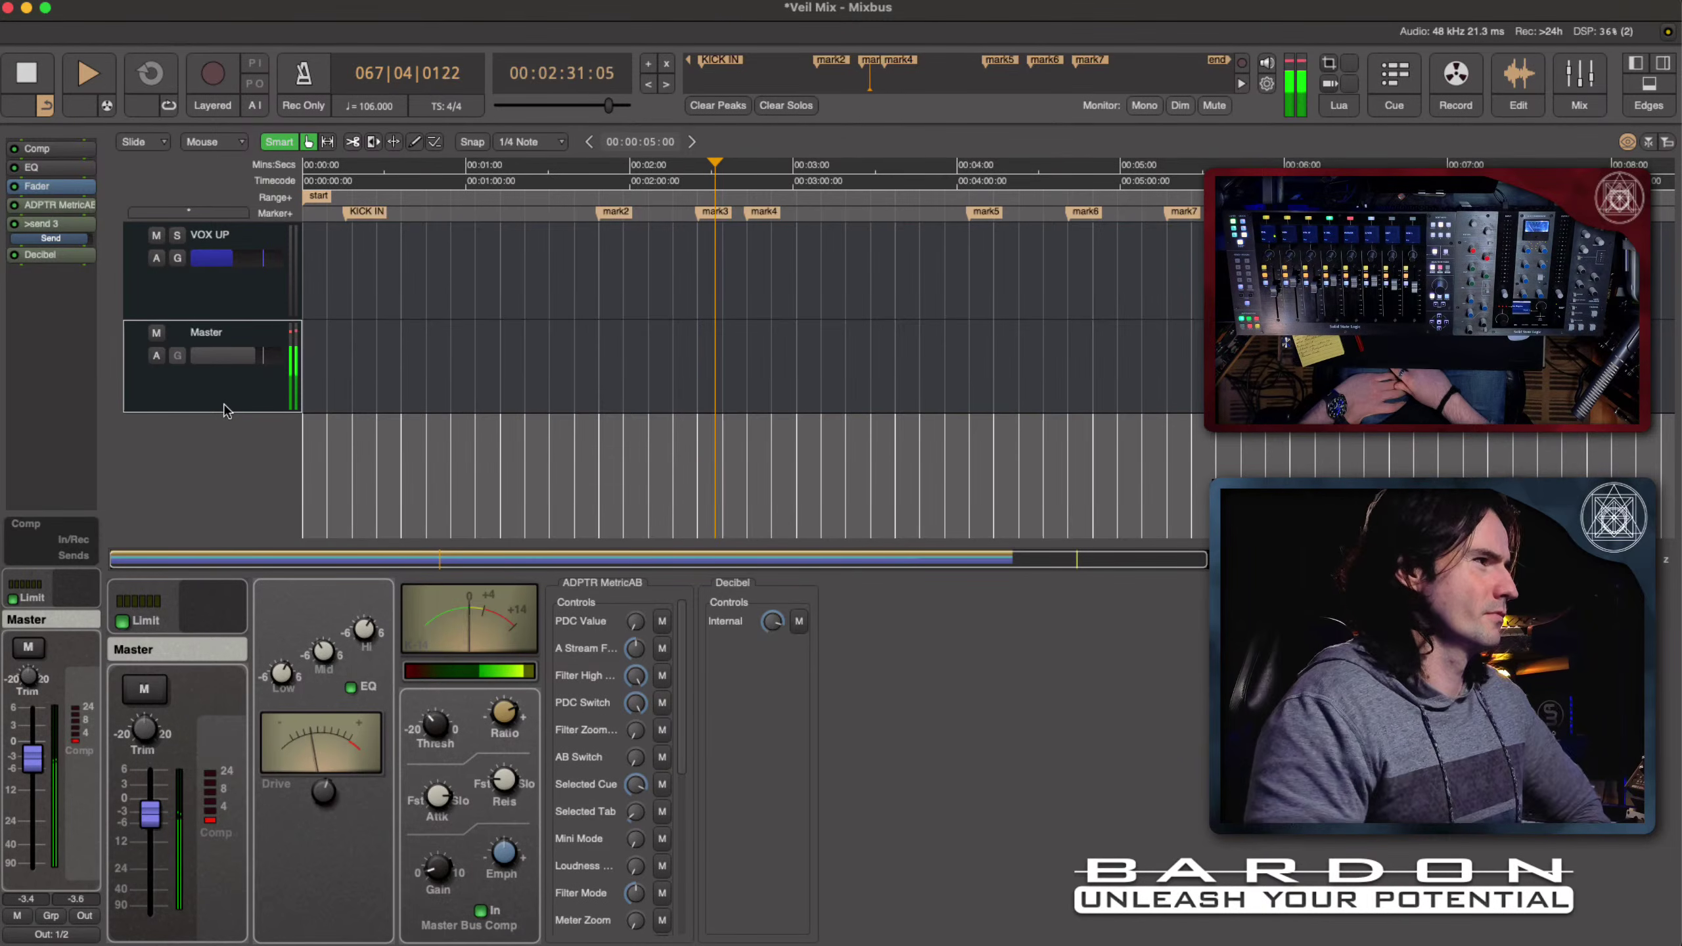
click(174, 258)
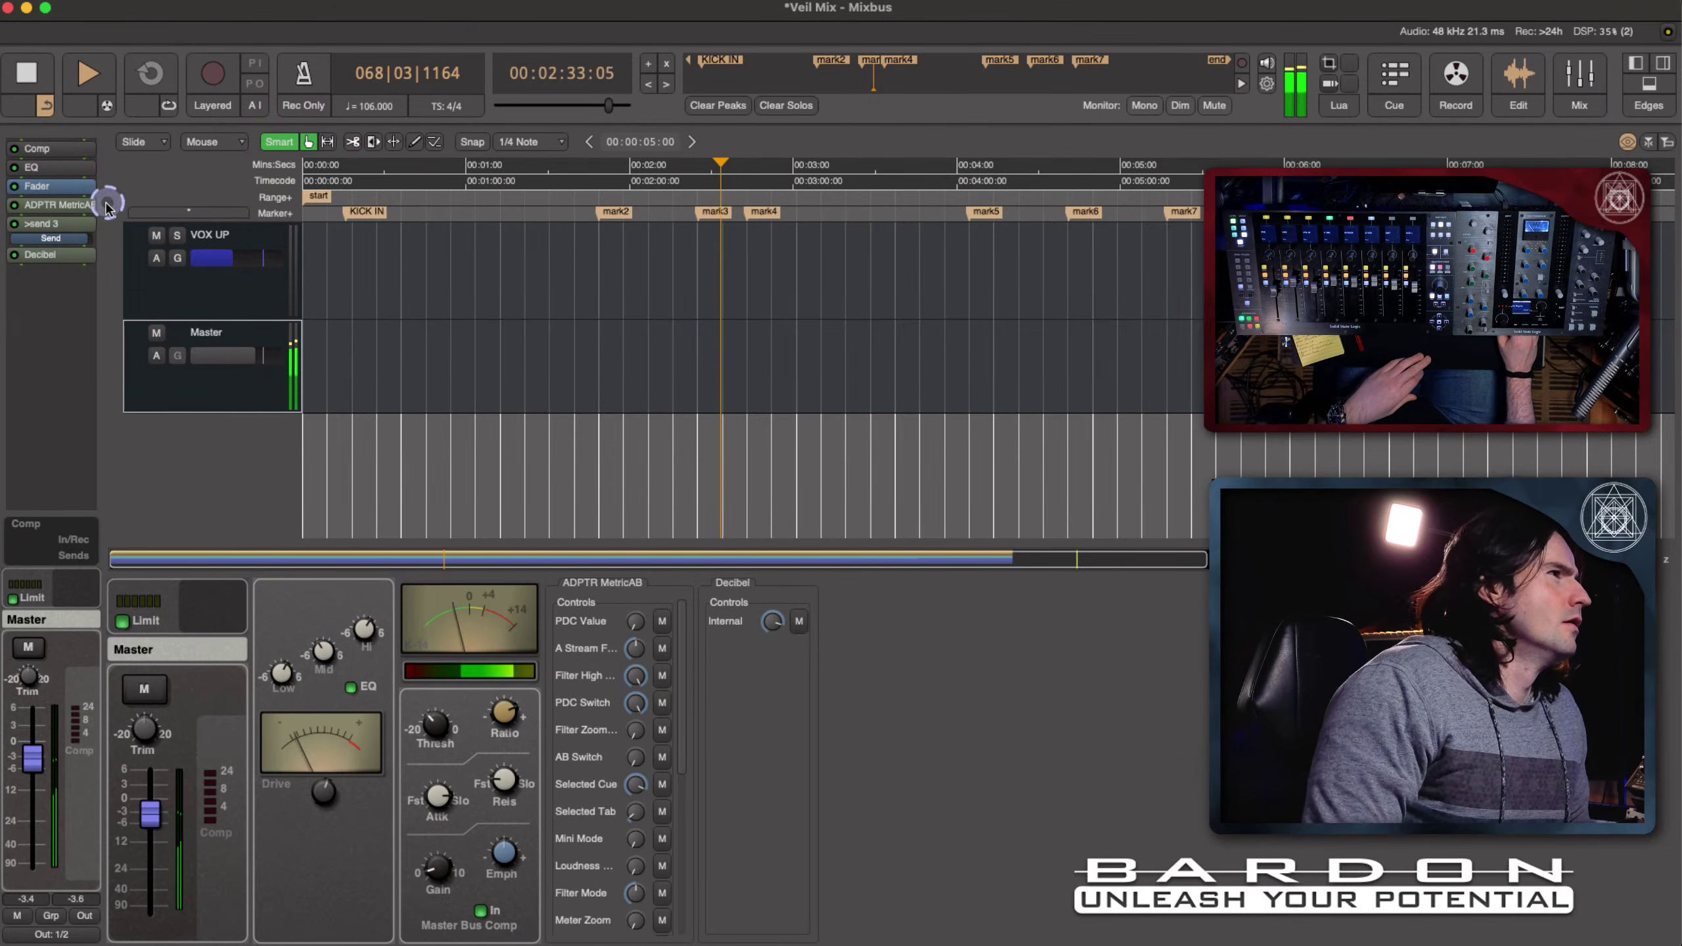
Step: Open the Decibel plugin on the Master bus, examine its level and loudness meters, and close it
click(50, 259)
click(50, 258)
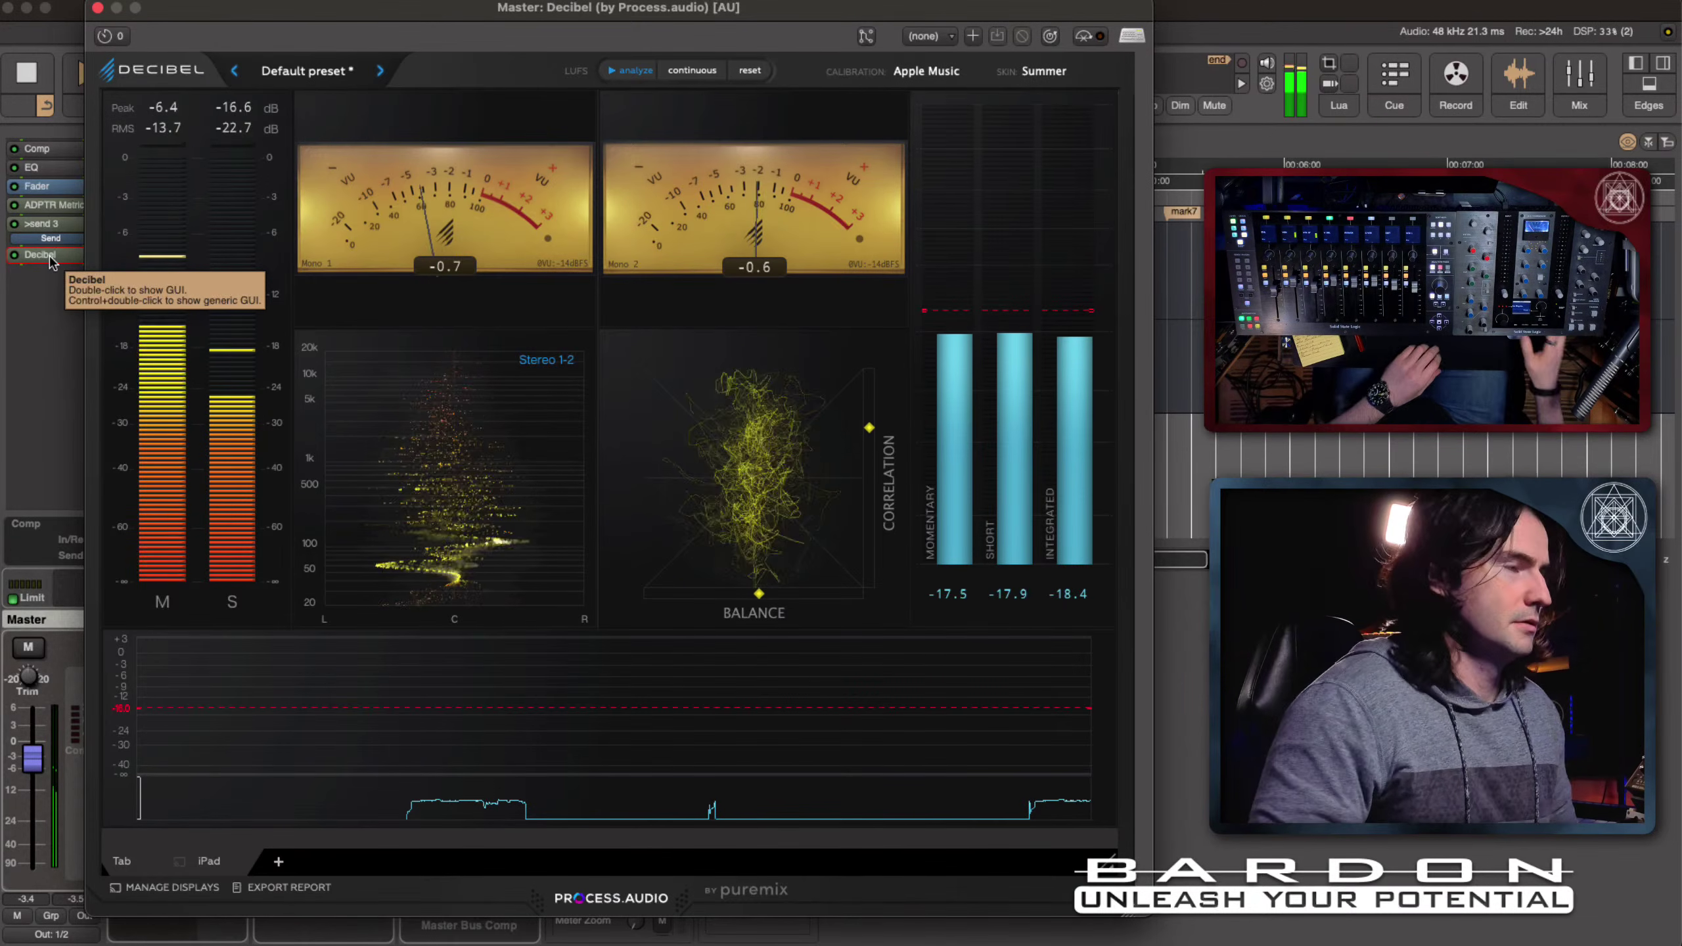
click(183, 167)
click(98, 7)
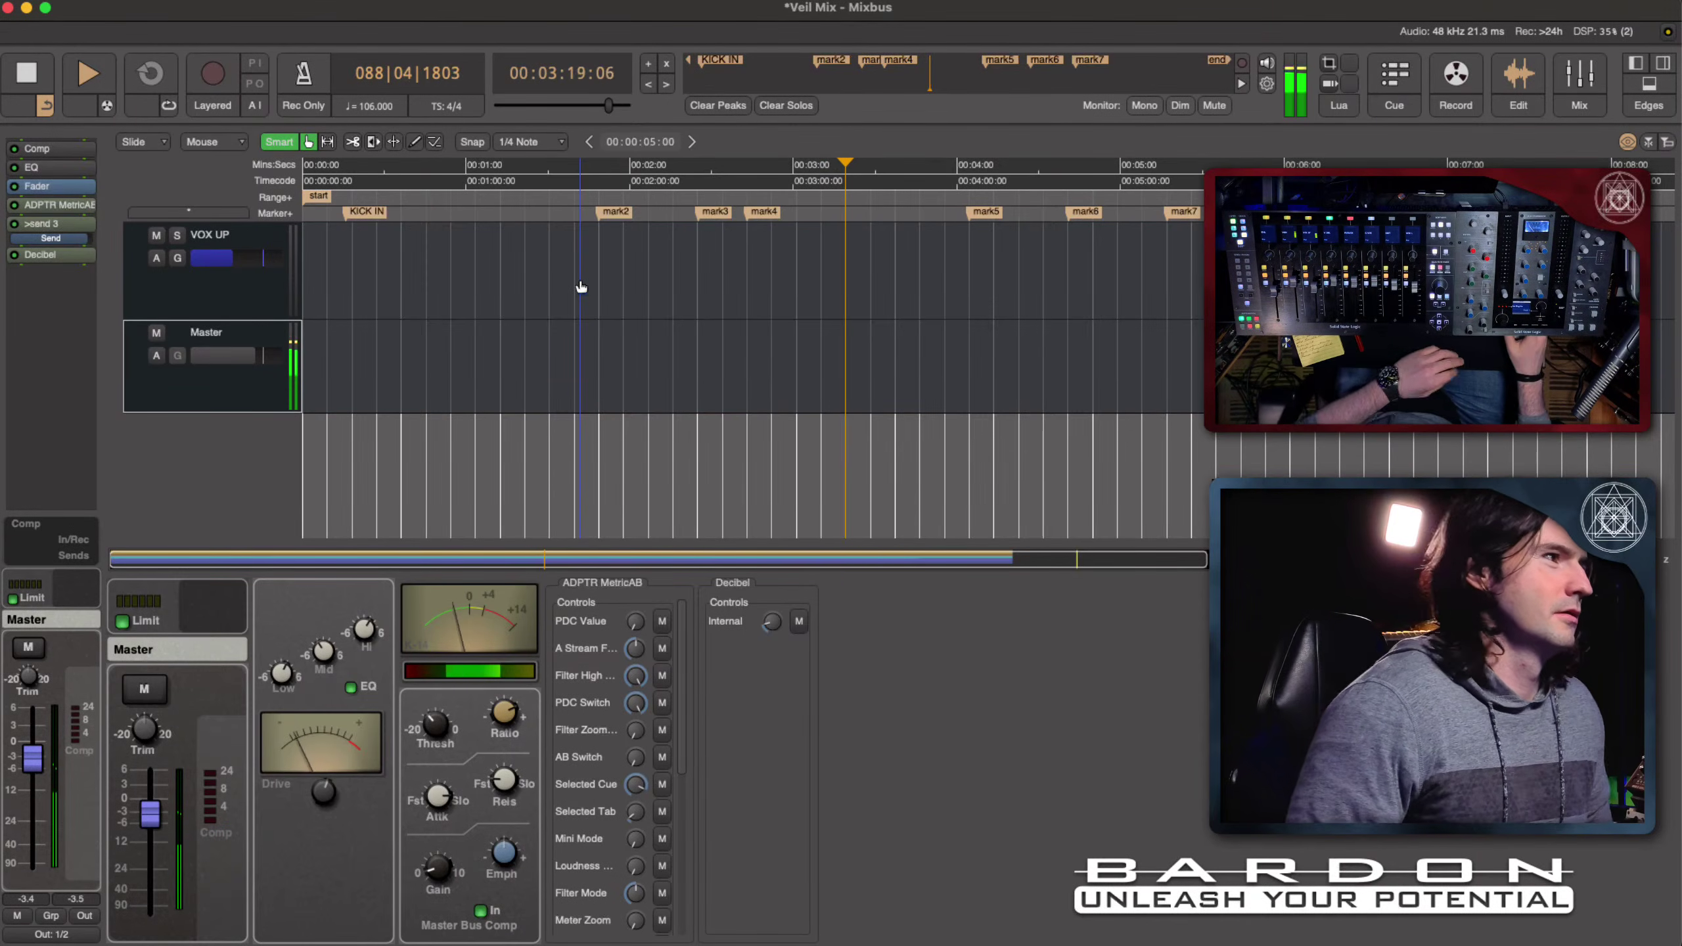
click(562, 320)
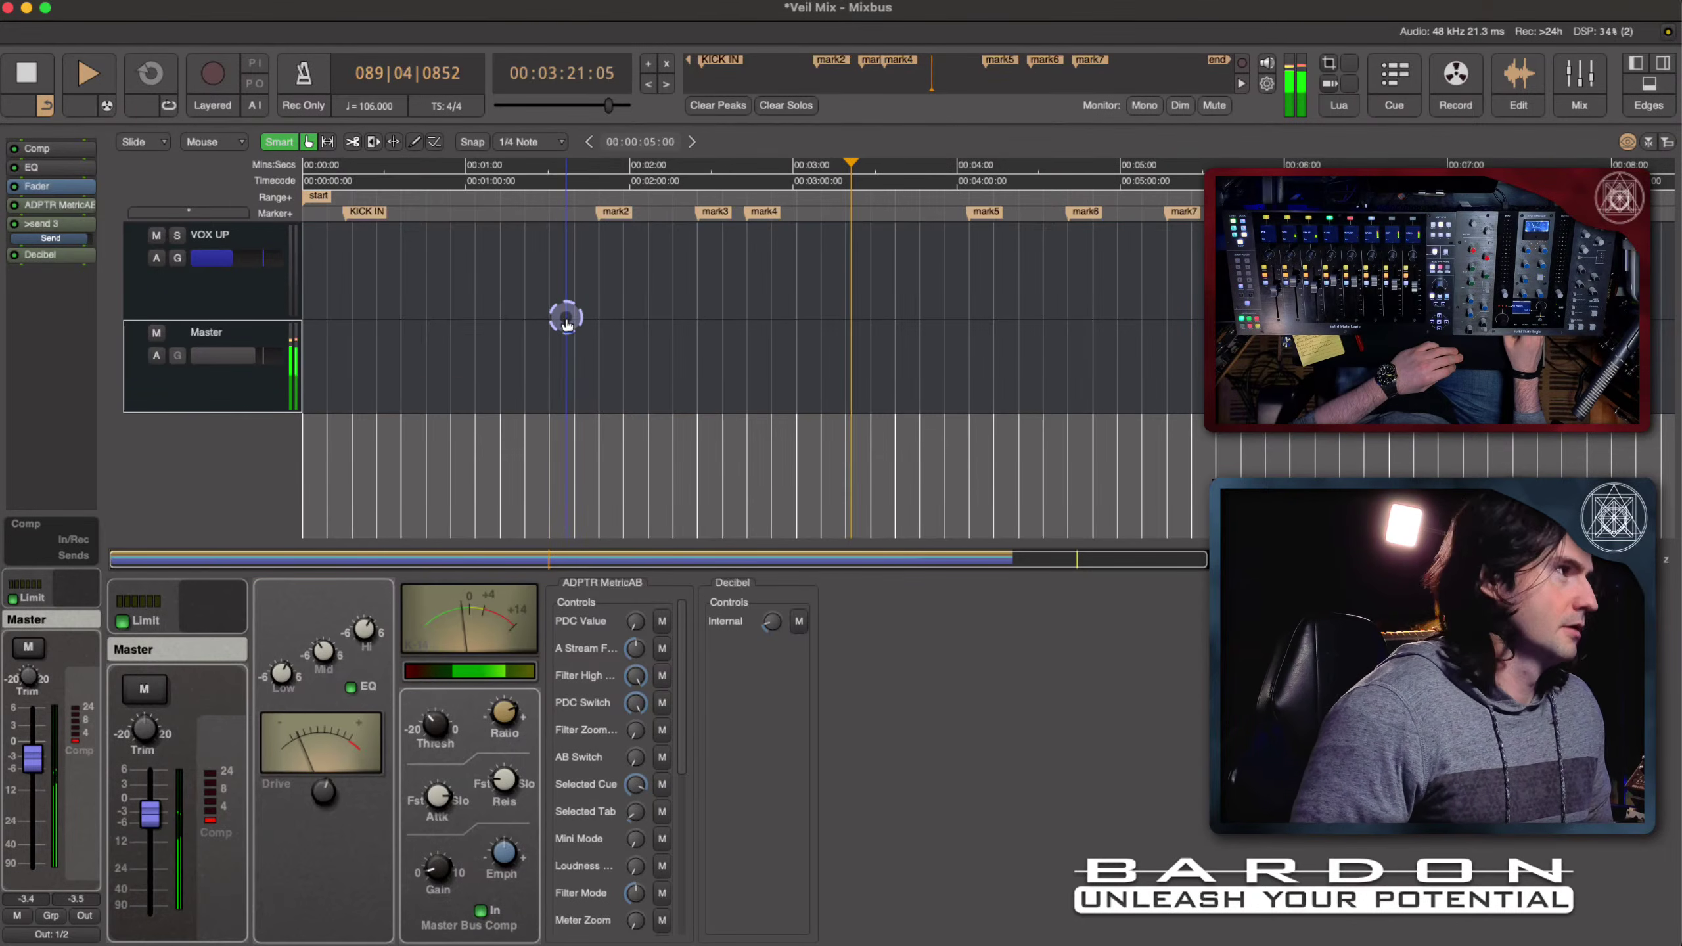
Step: Reopen the Decibel plugin on the Master bus, examine its VU meters and calibration, and close it
click(289, 292)
double_click(41, 254)
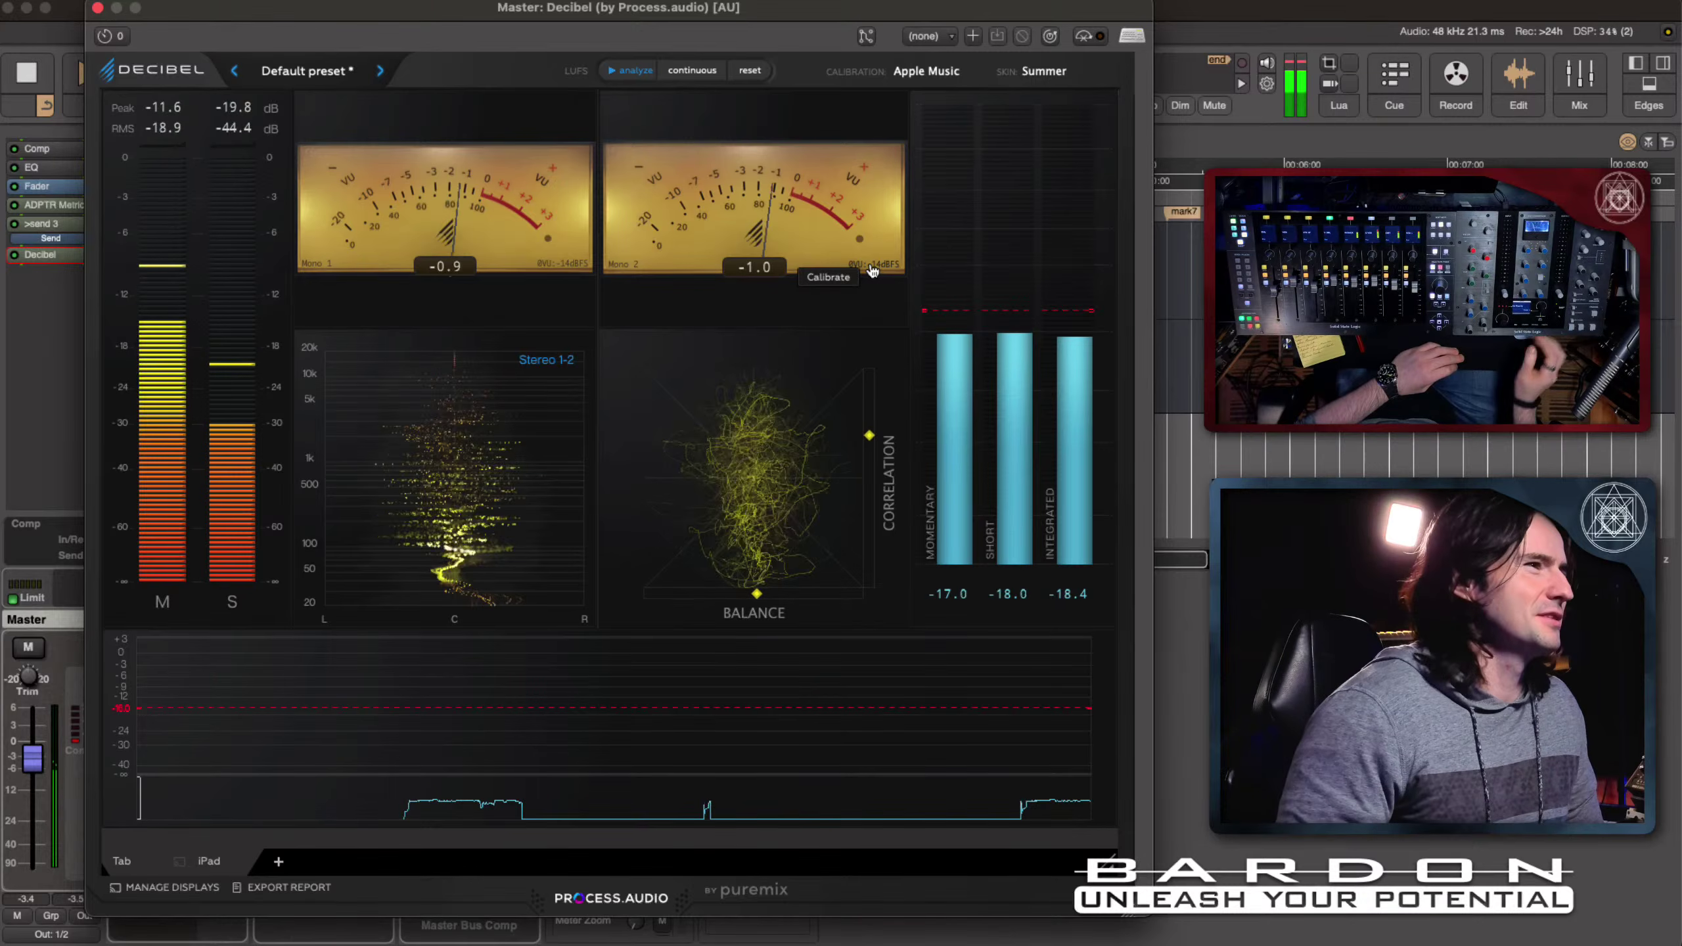
click(98, 9)
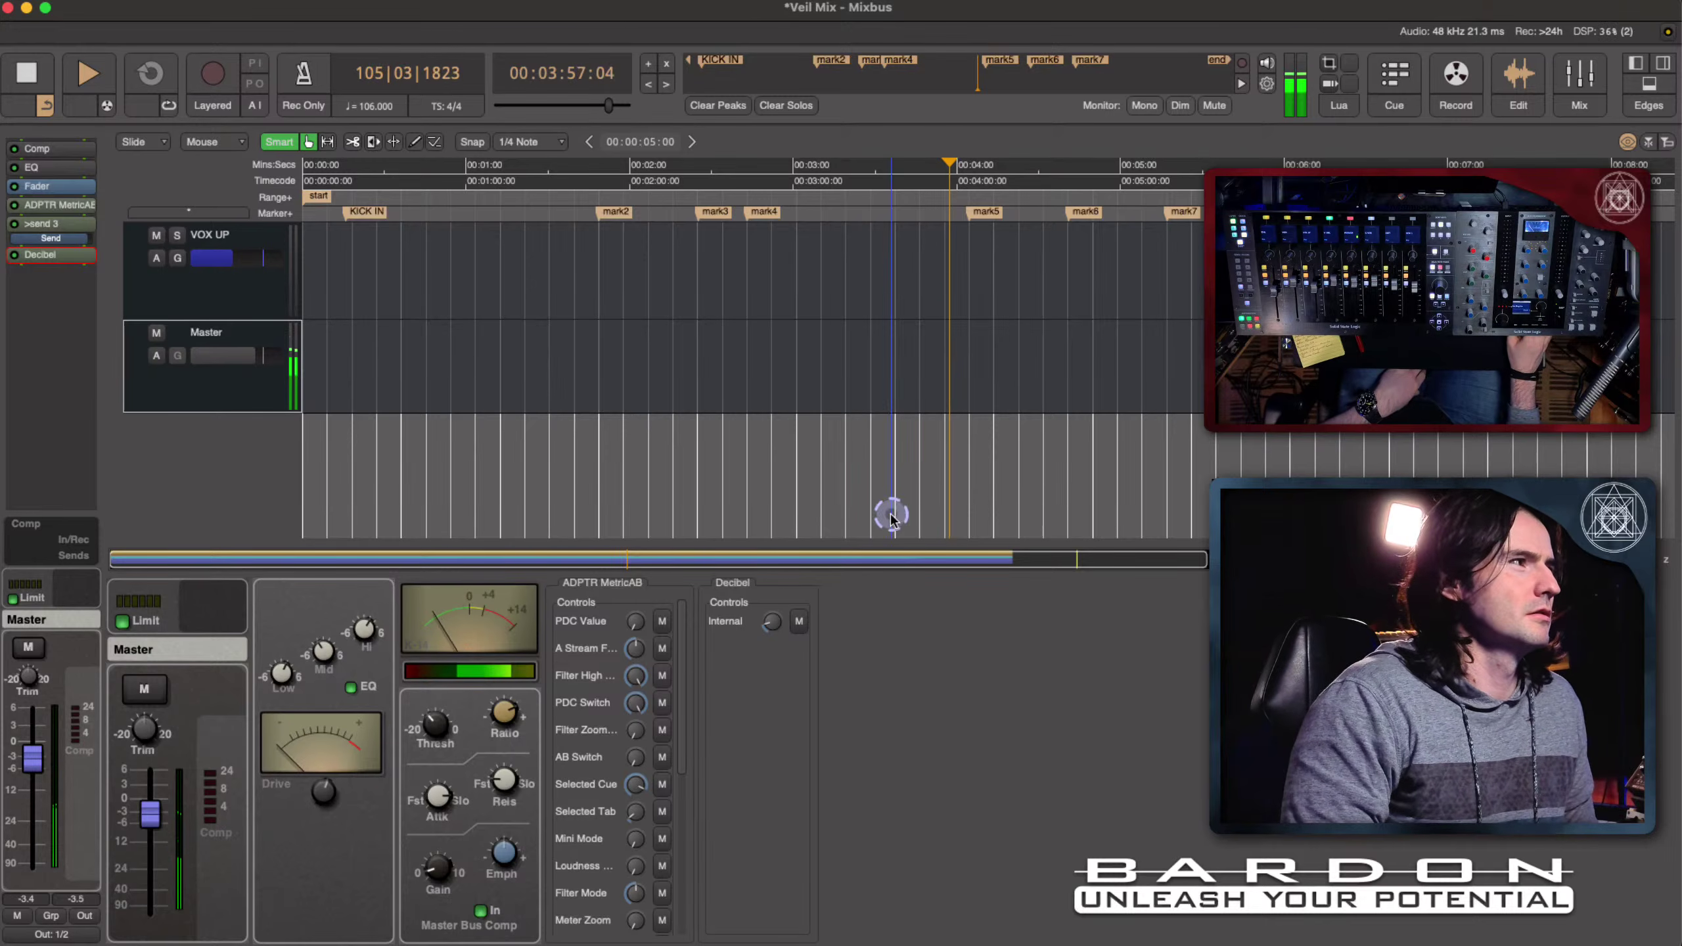
Step: Watch the quieter section on the Master bus's Decibel meters, switch to the mixer view, and close the plugin window
double_click(40, 254)
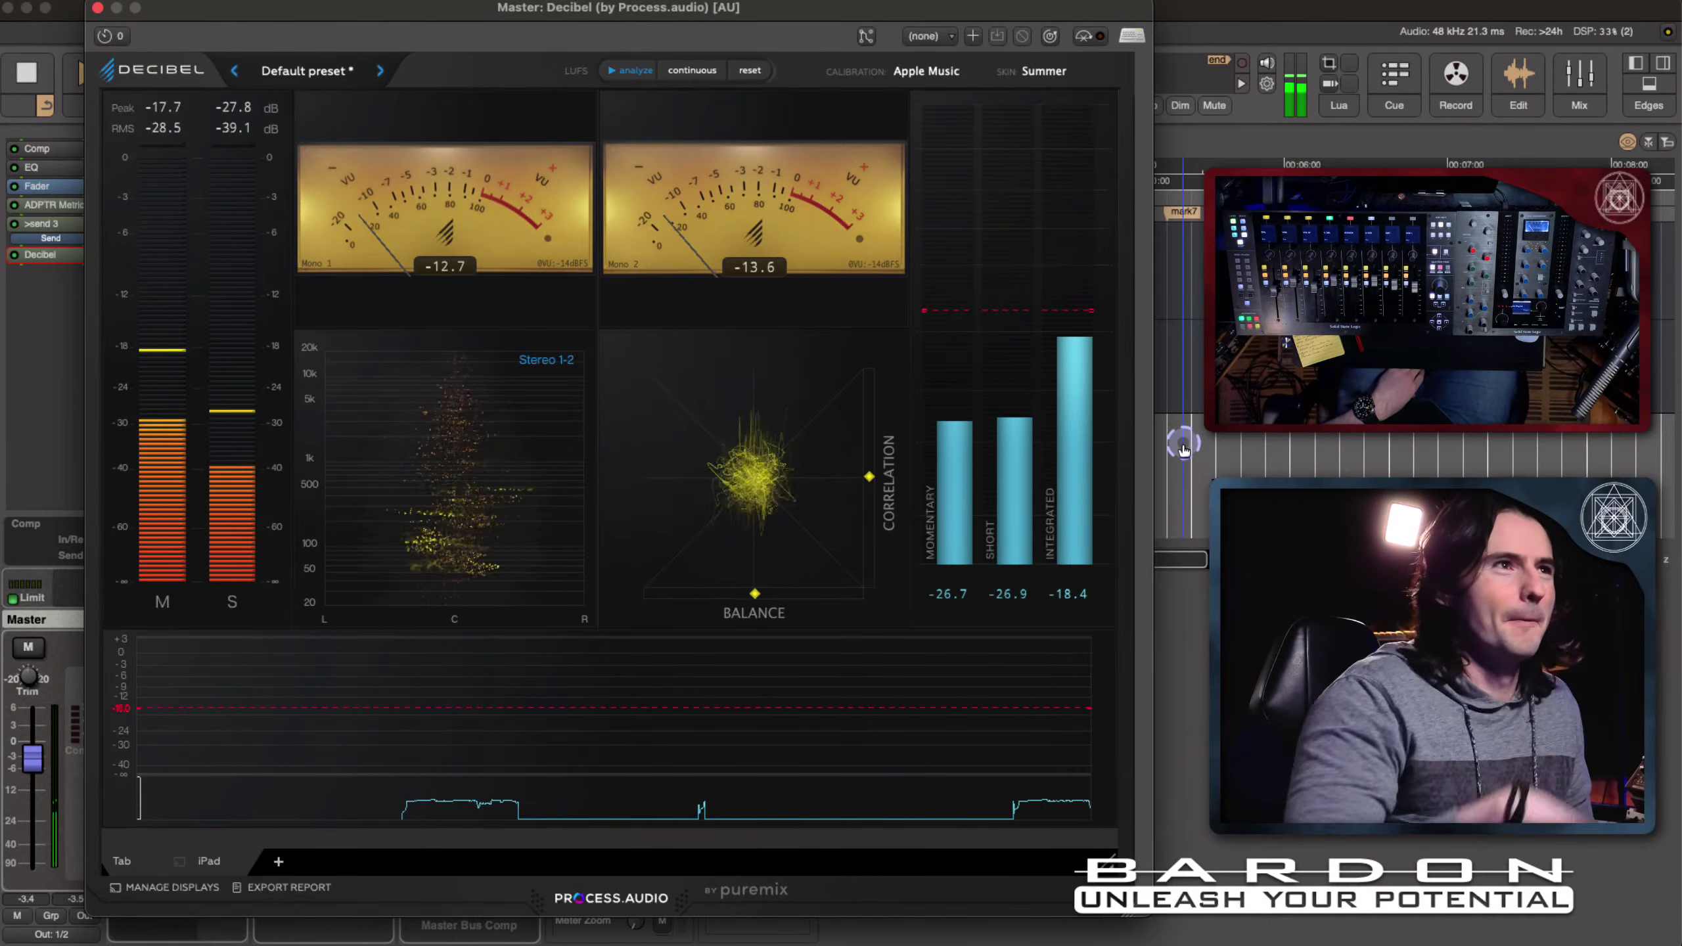
click(1581, 74)
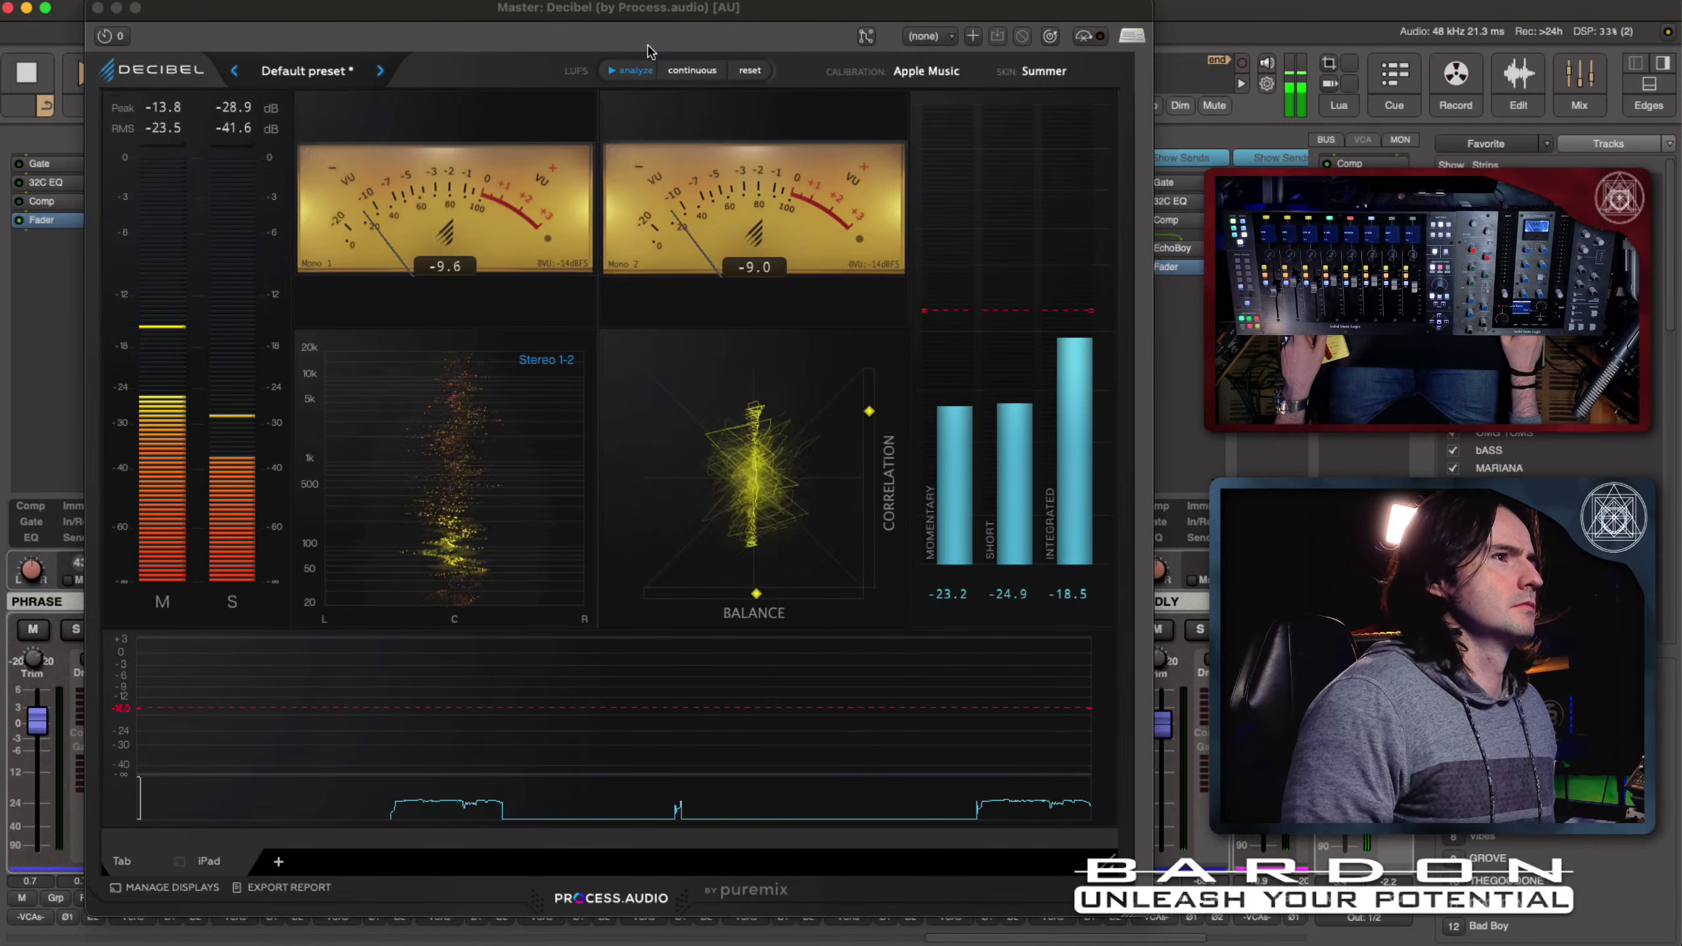
click(100, 12)
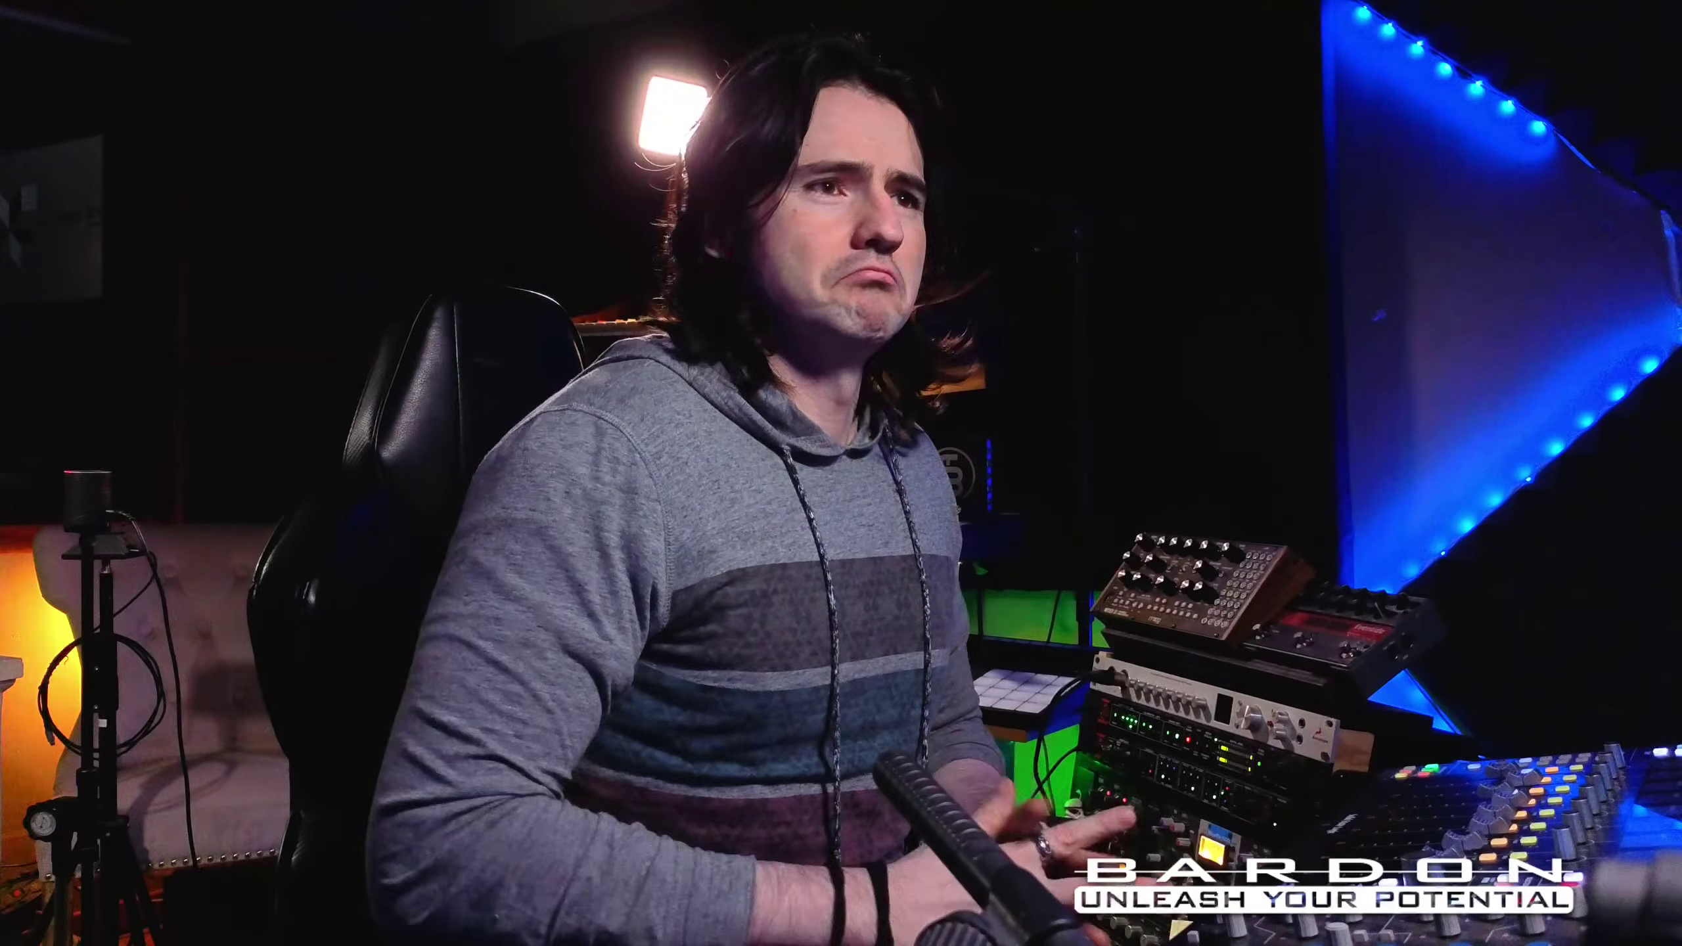
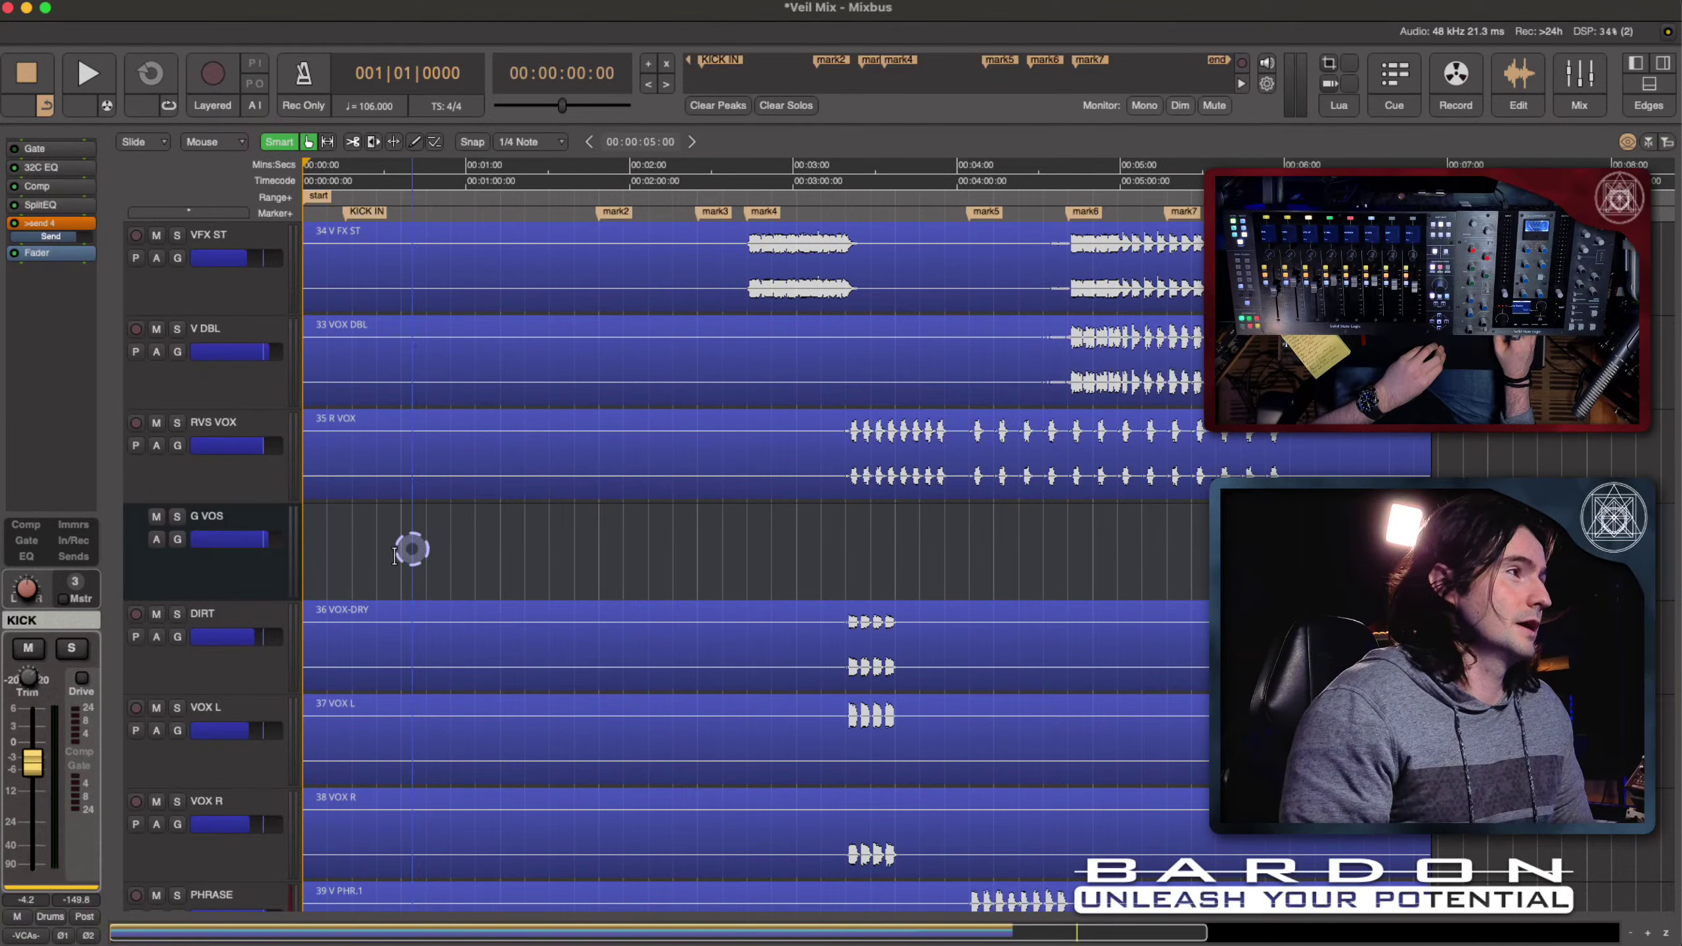
Step: Select the G VOS bus and review the vocal tracks above and below it in the editor
click(237, 524)
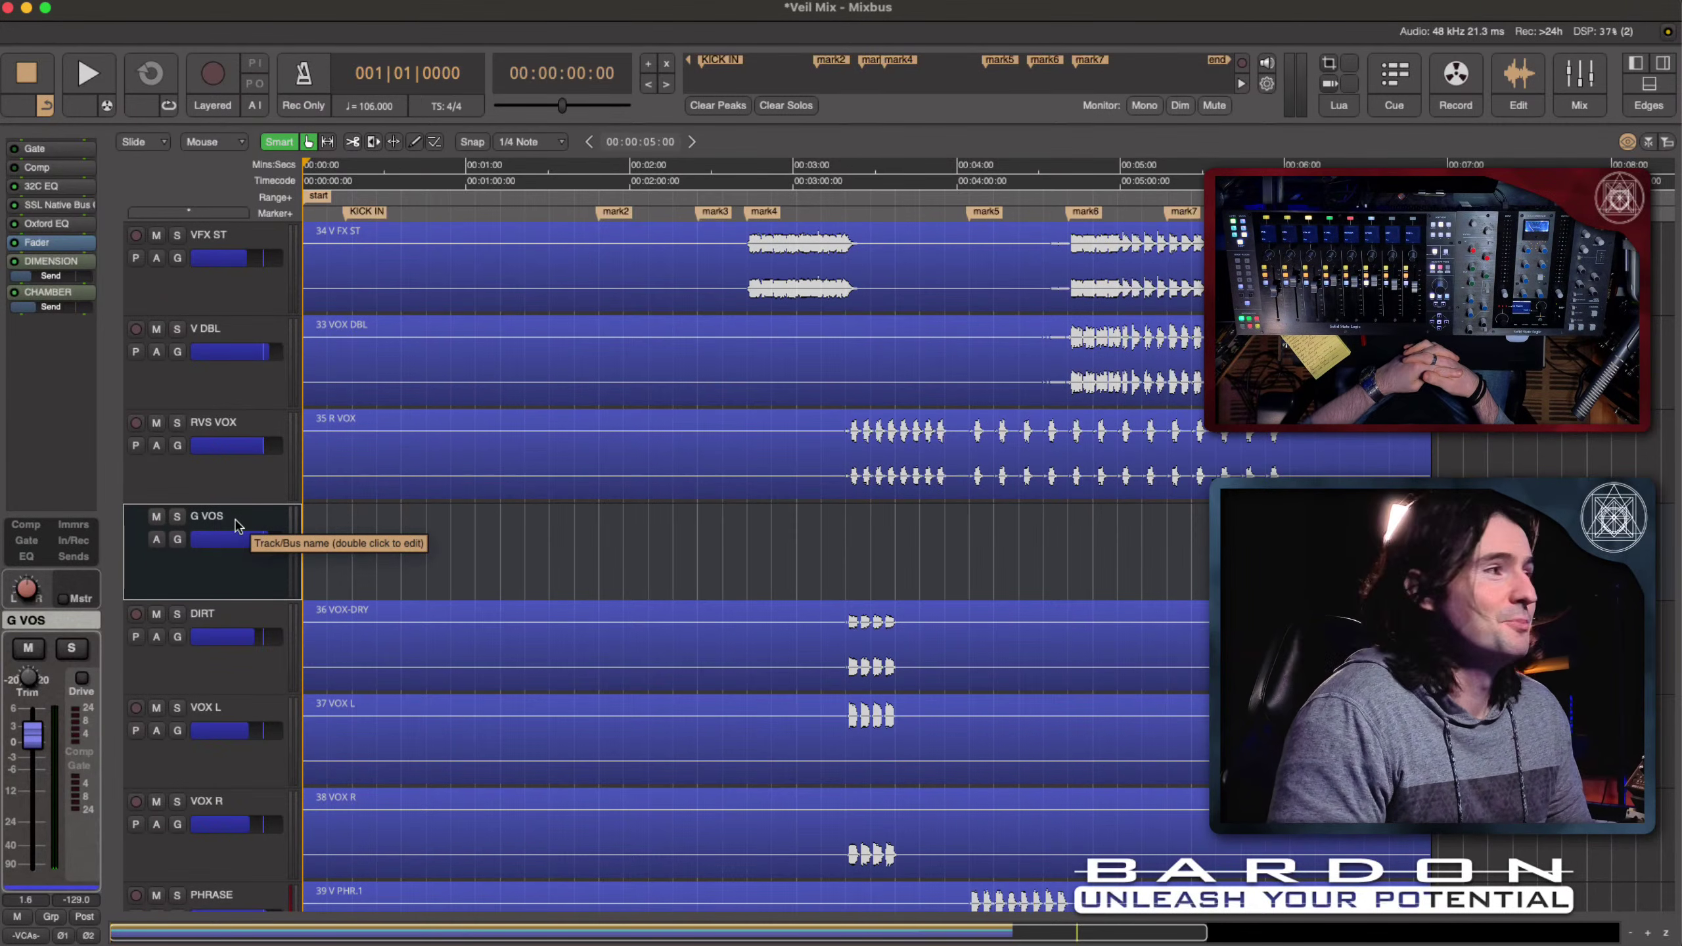
scroll(313, 586, down, 3)
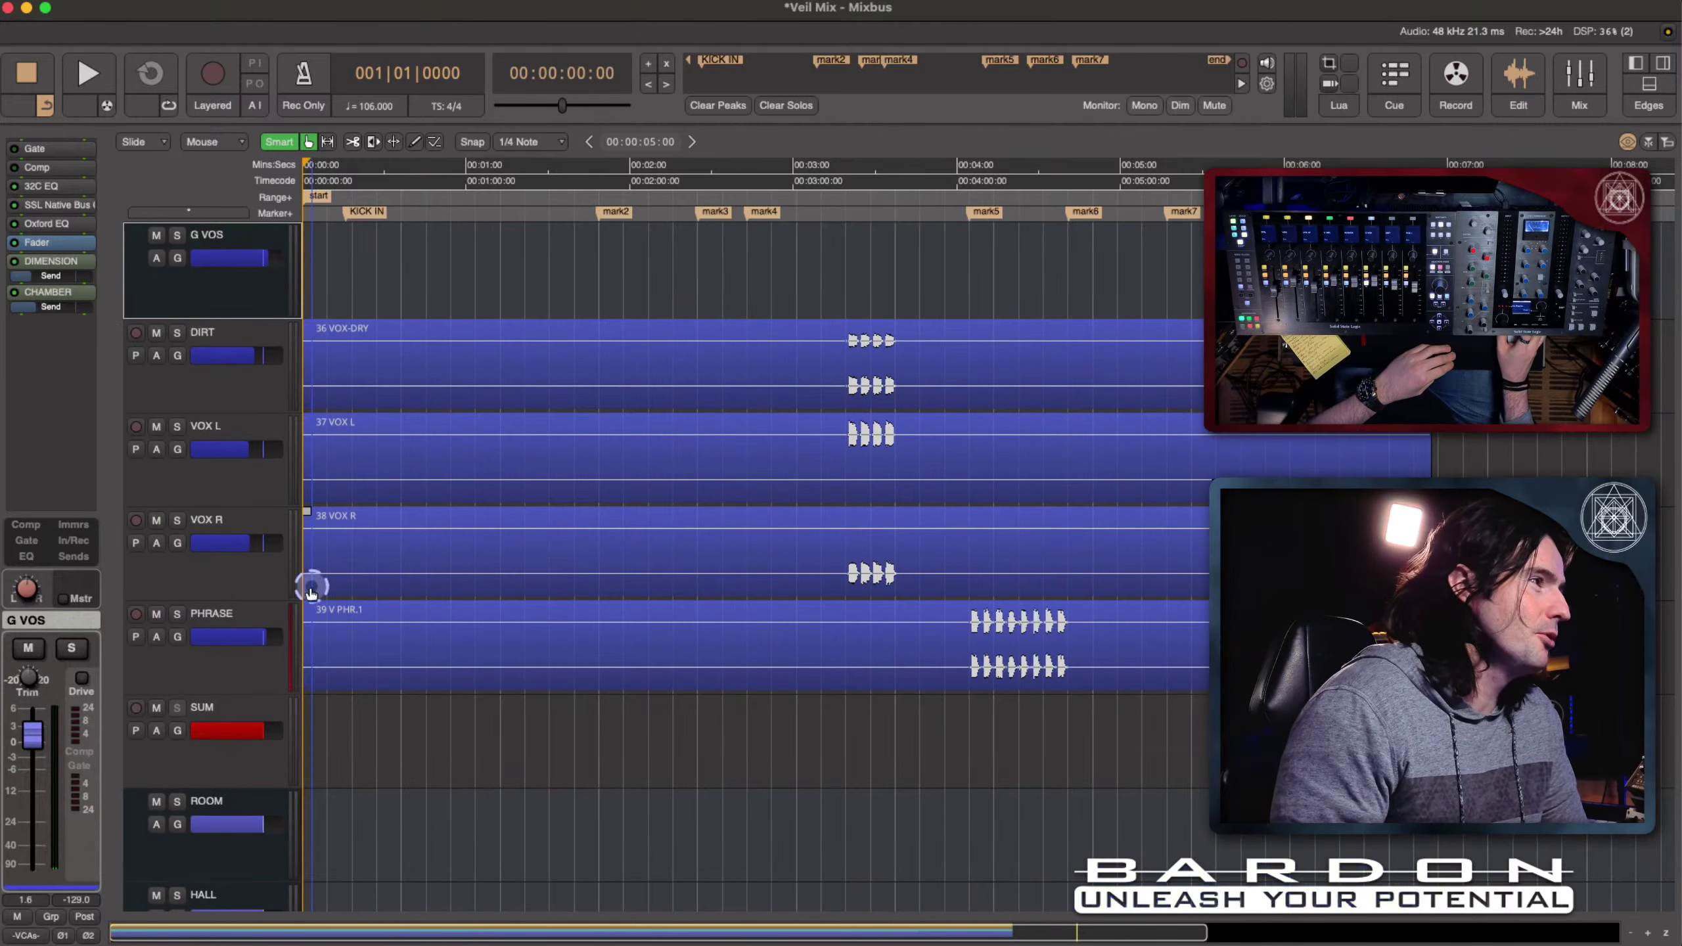
click(214, 594)
scroll(224, 599, up, 4)
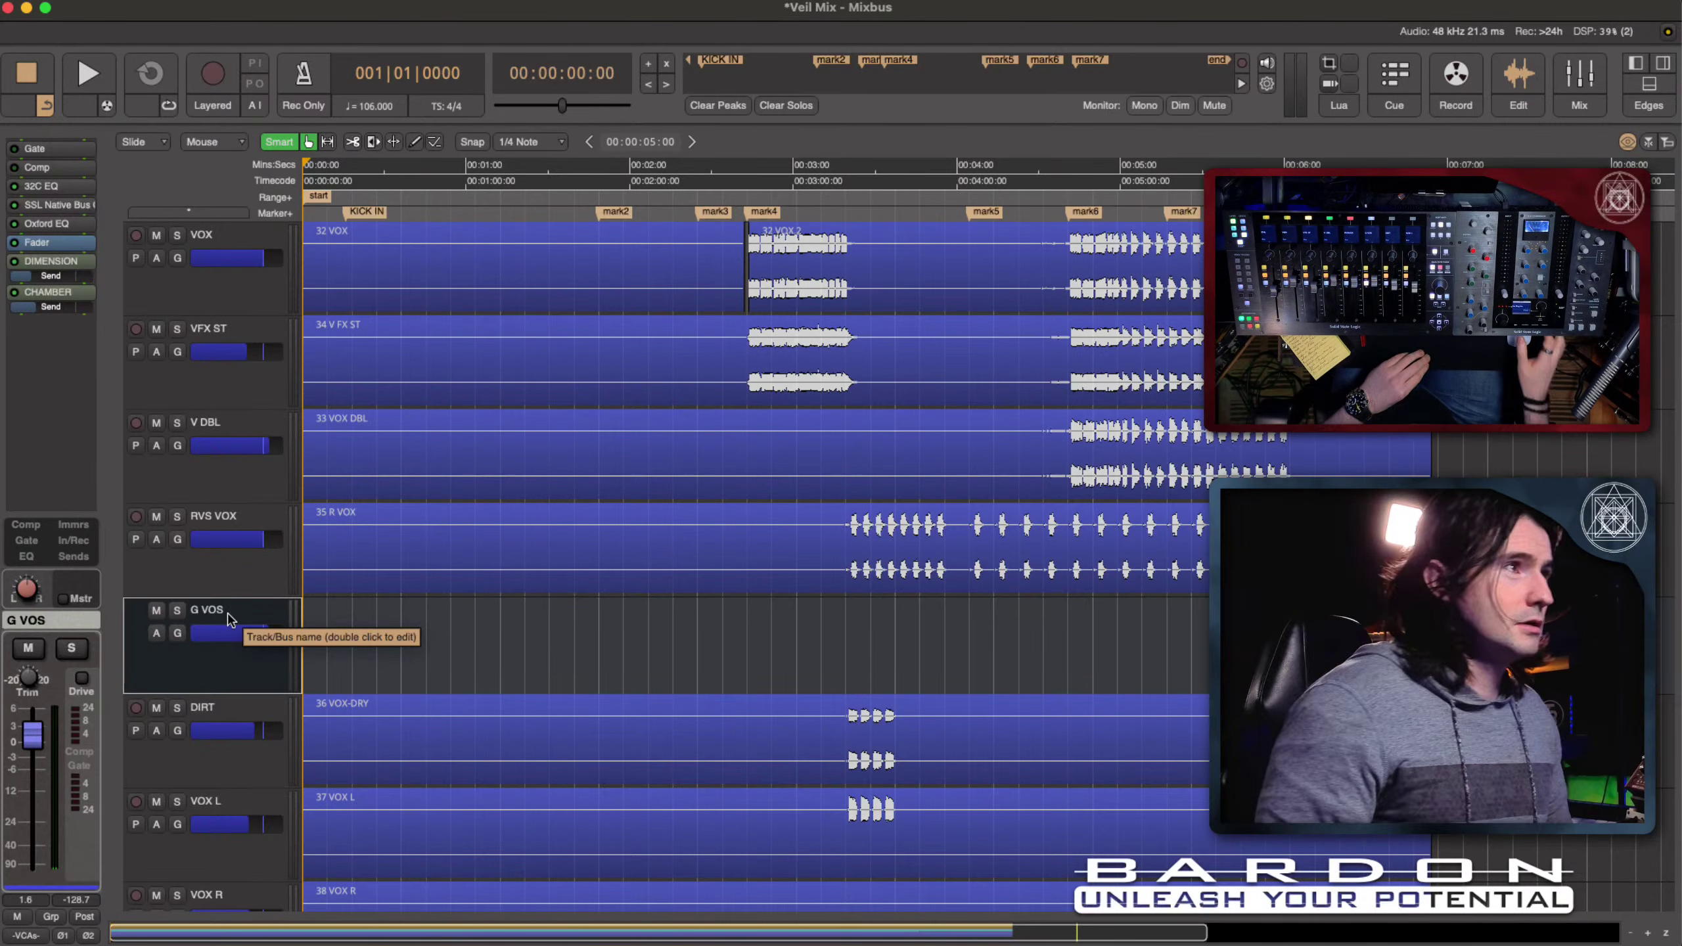
scroll(530, 431, up, 3)
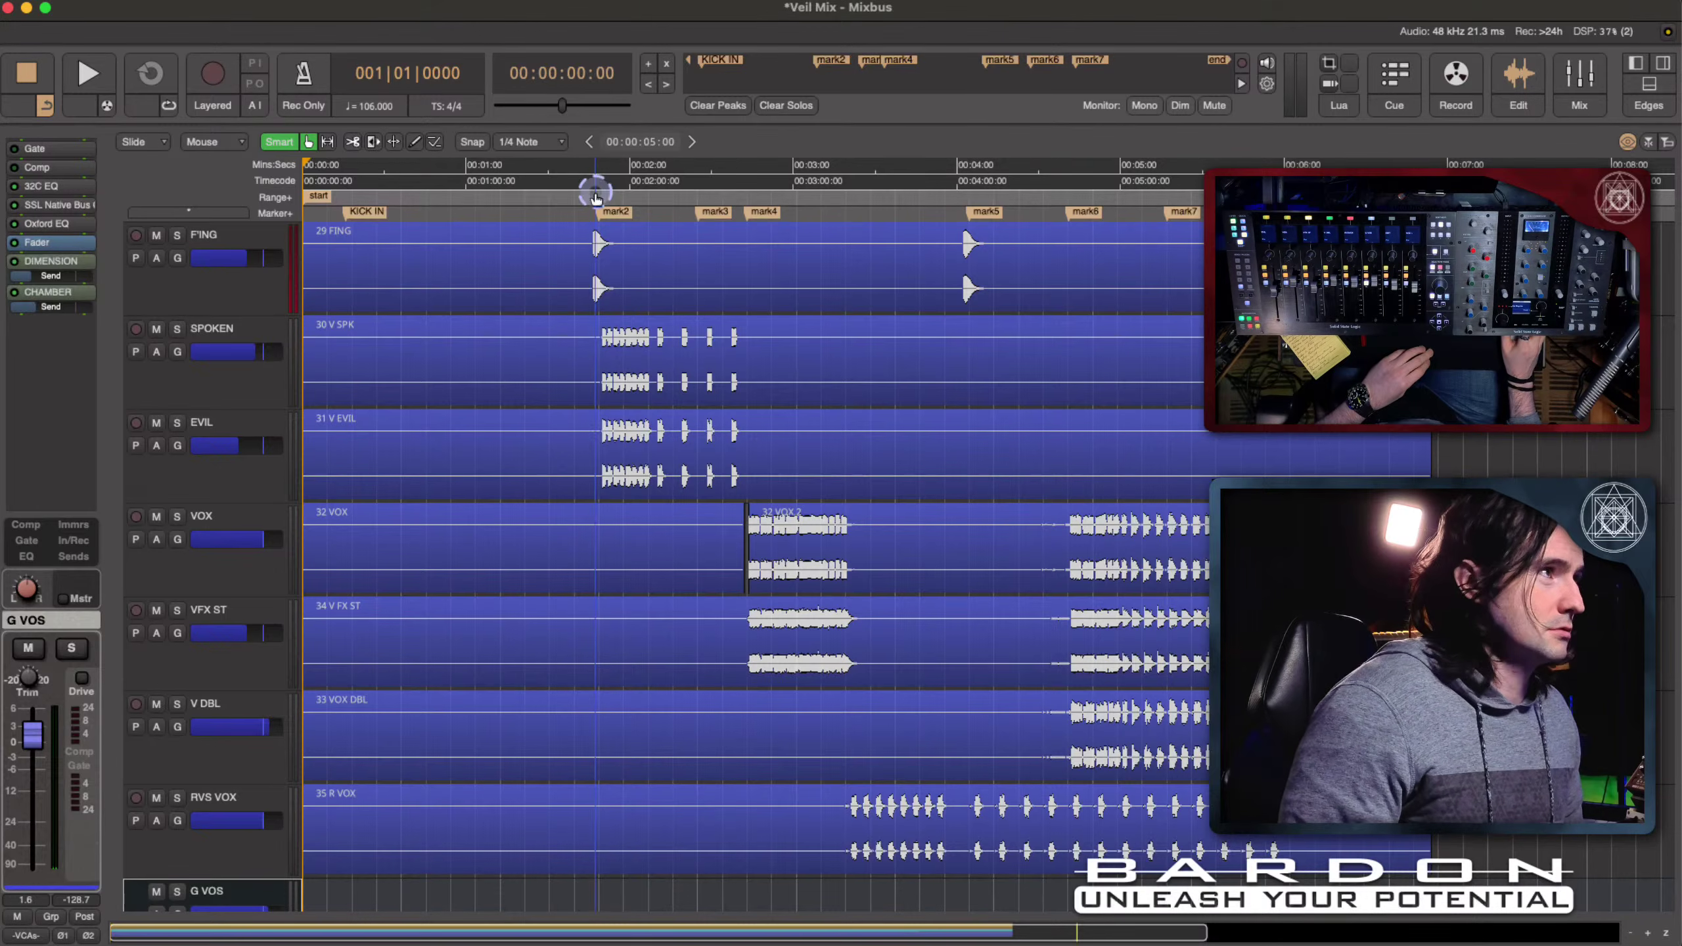
Step: Position the playhead just before mark2, listen to the SPOKEN and EVIL vocals in the mix, and stop playback
click(591, 166)
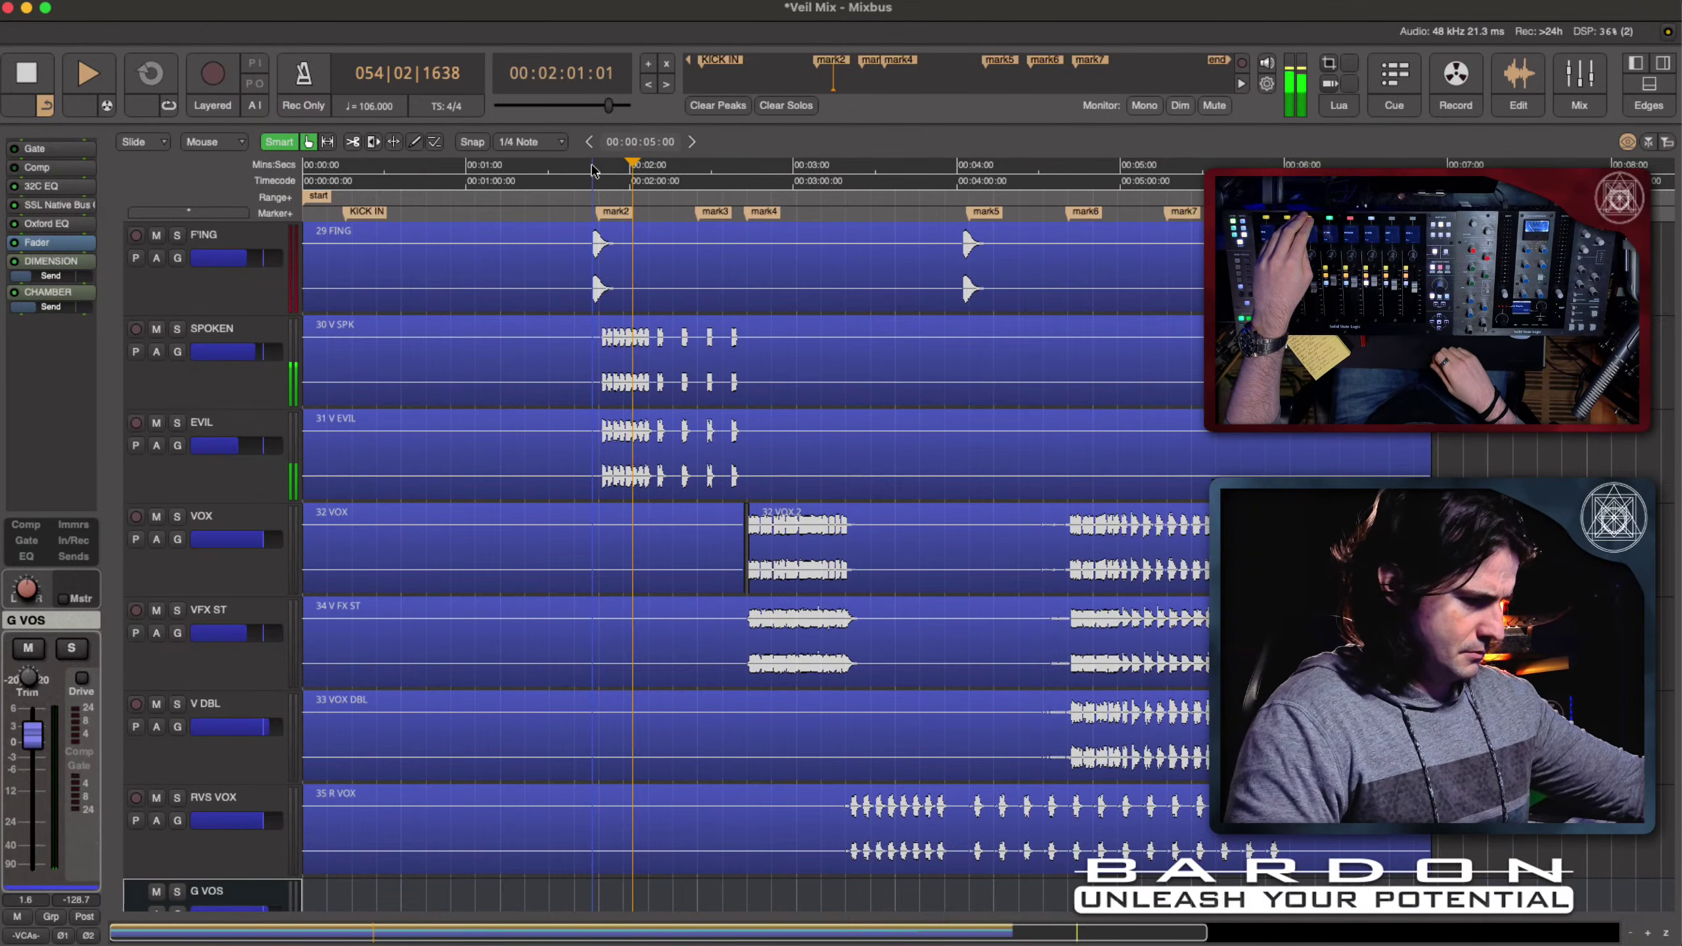
key(space)
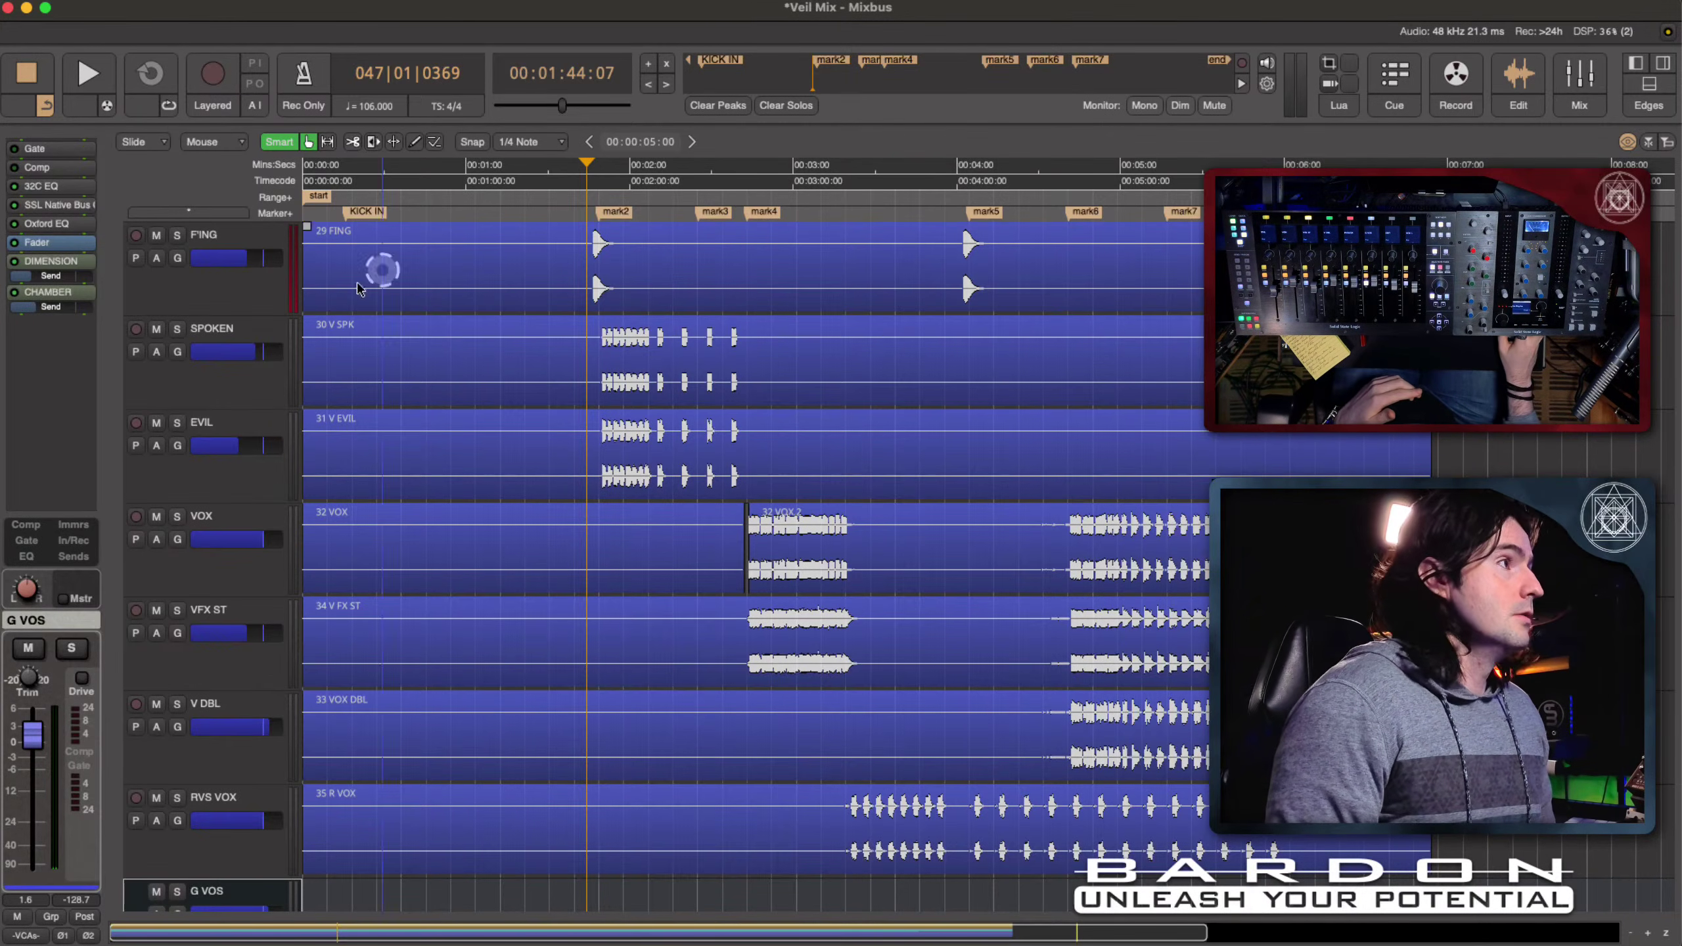
Step: Select the SPOKEN and EVIL tracks, audition them soloed from just before mark2, and stop playback
click(256, 377)
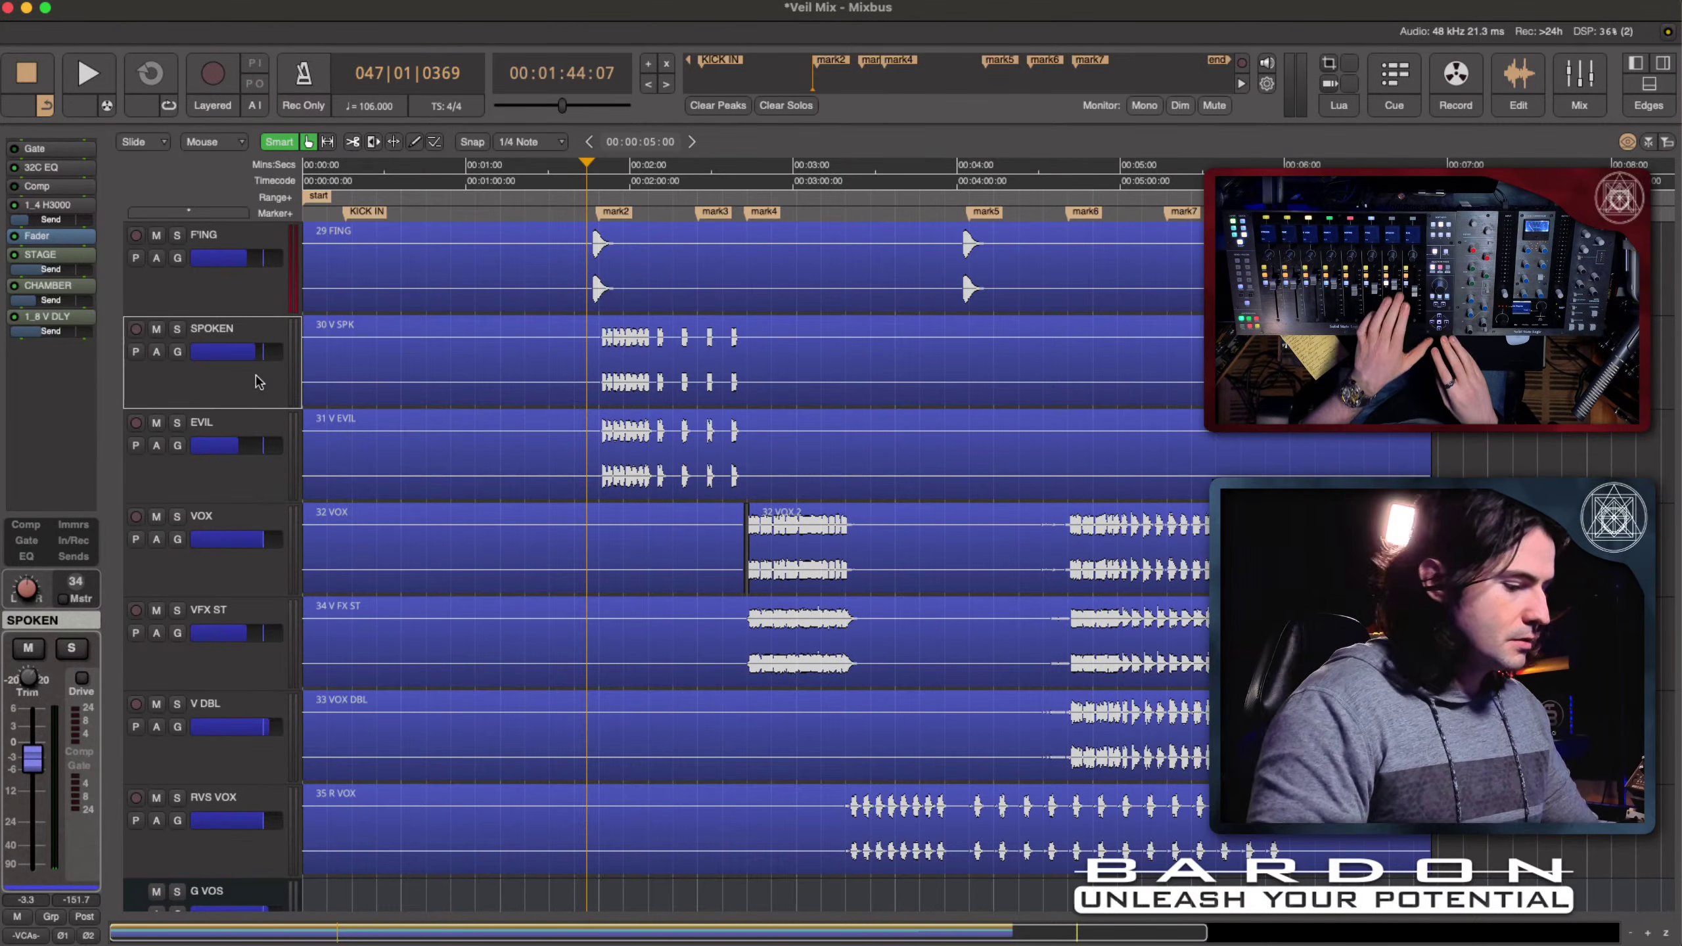
key(Down)
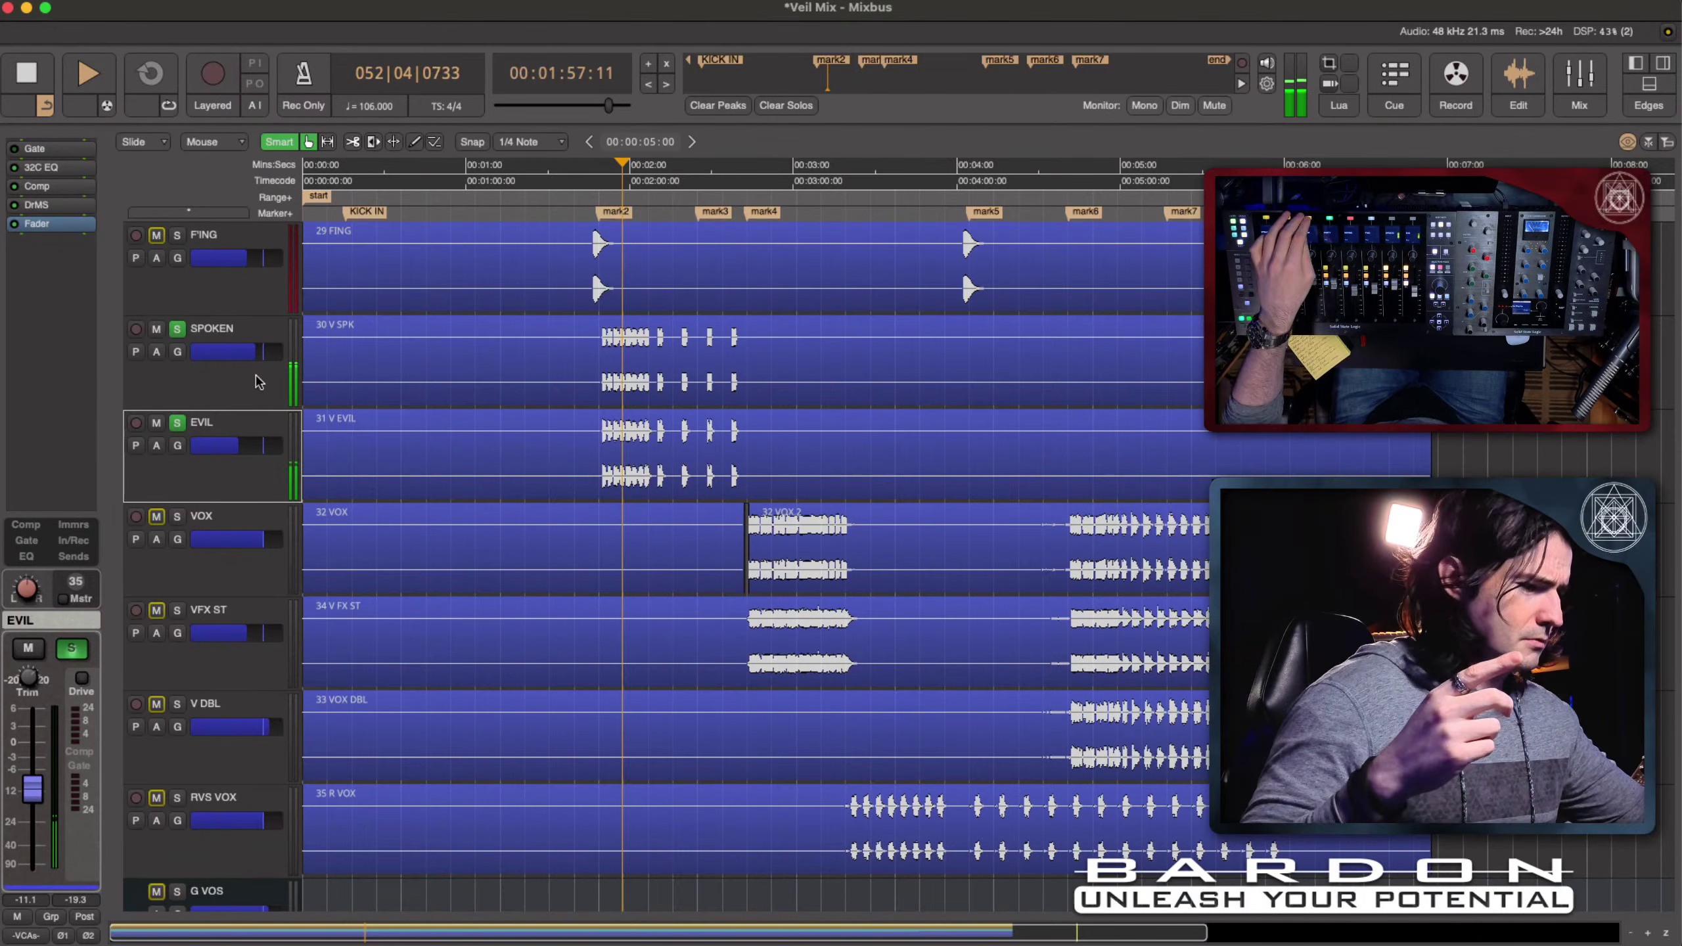
key(space)
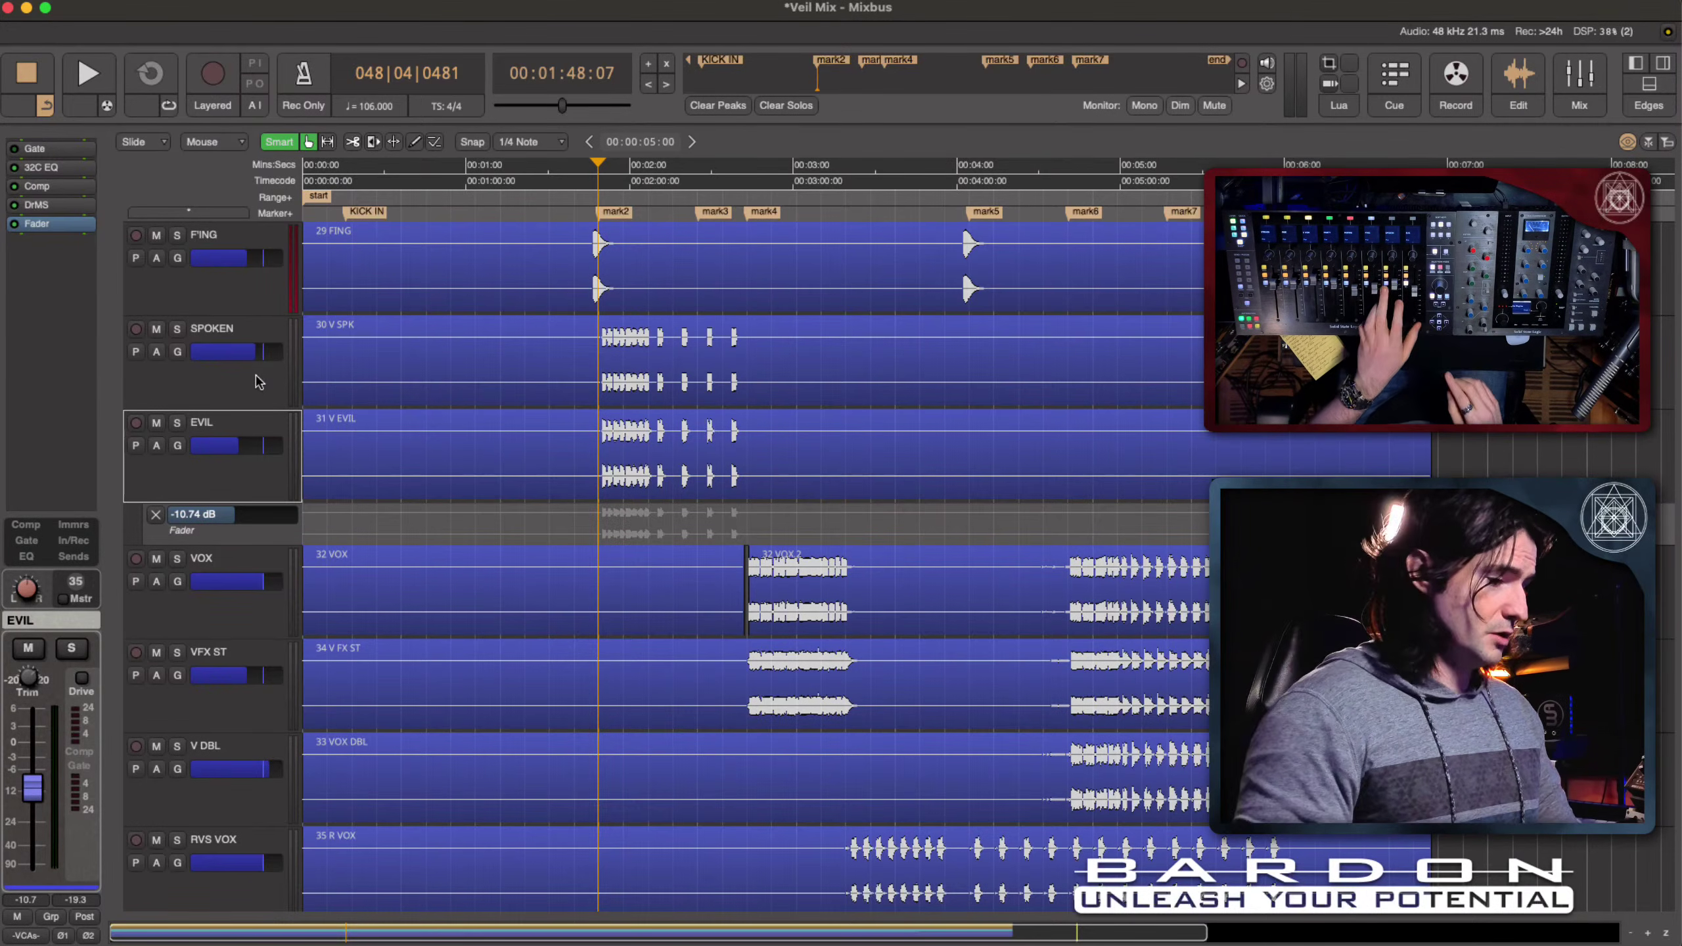
Step: Raise the SPOKEN track's fader to -0.69 dB while playing the section after mark2, and stop playback
click(259, 382)
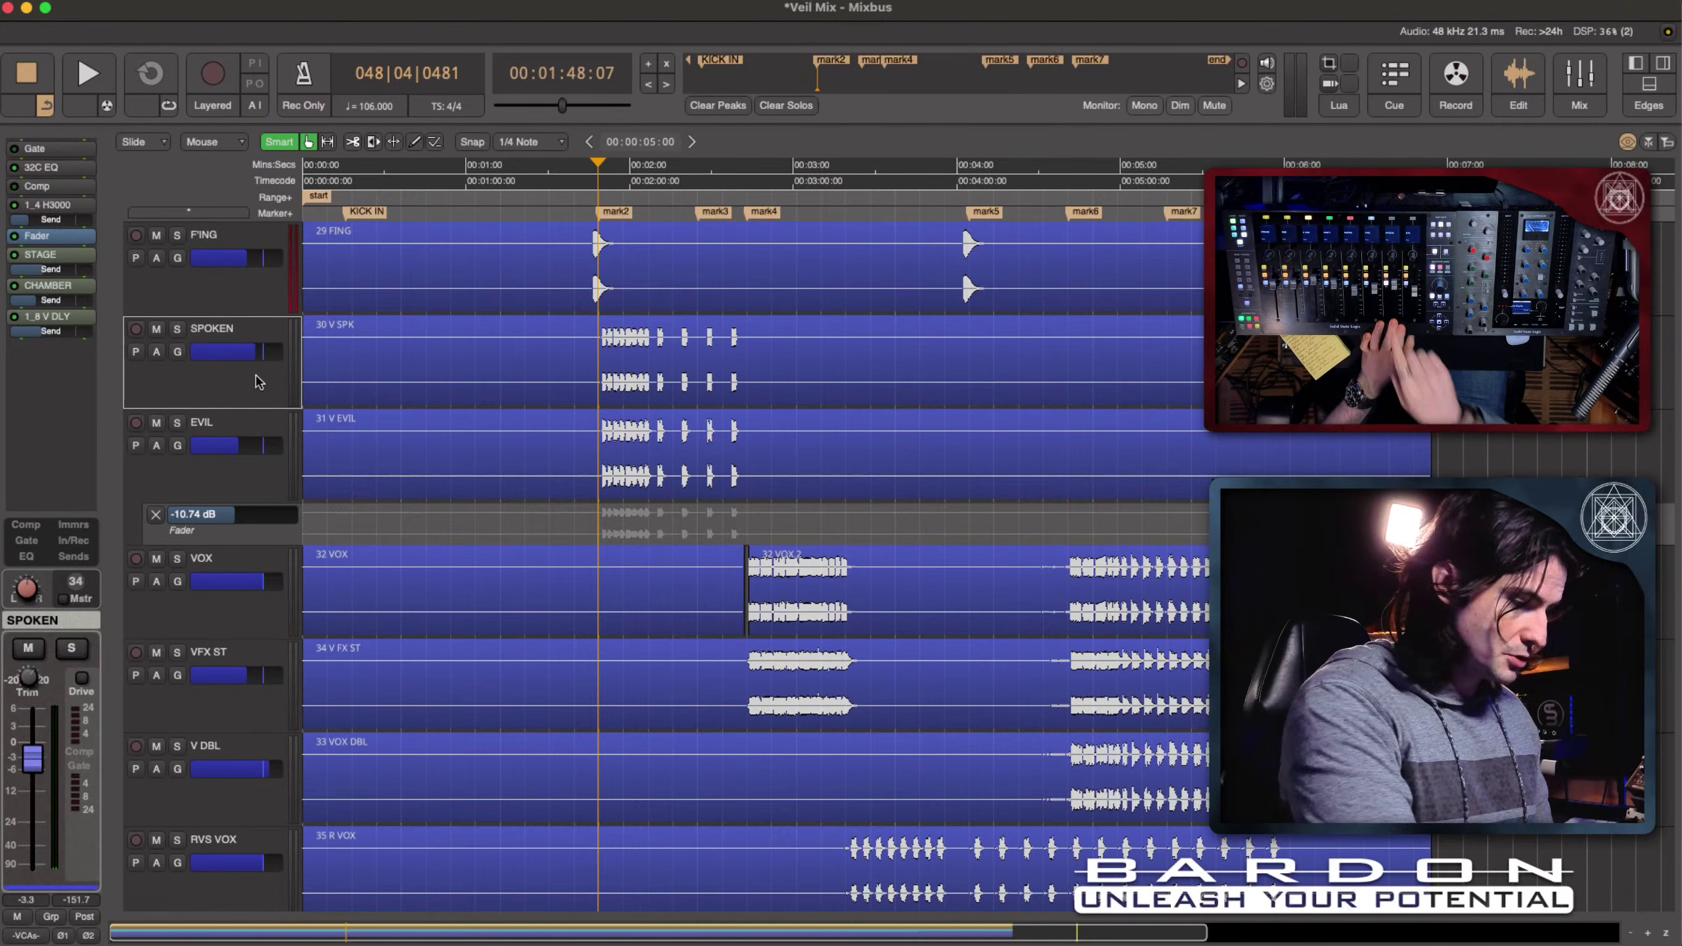
key(space)
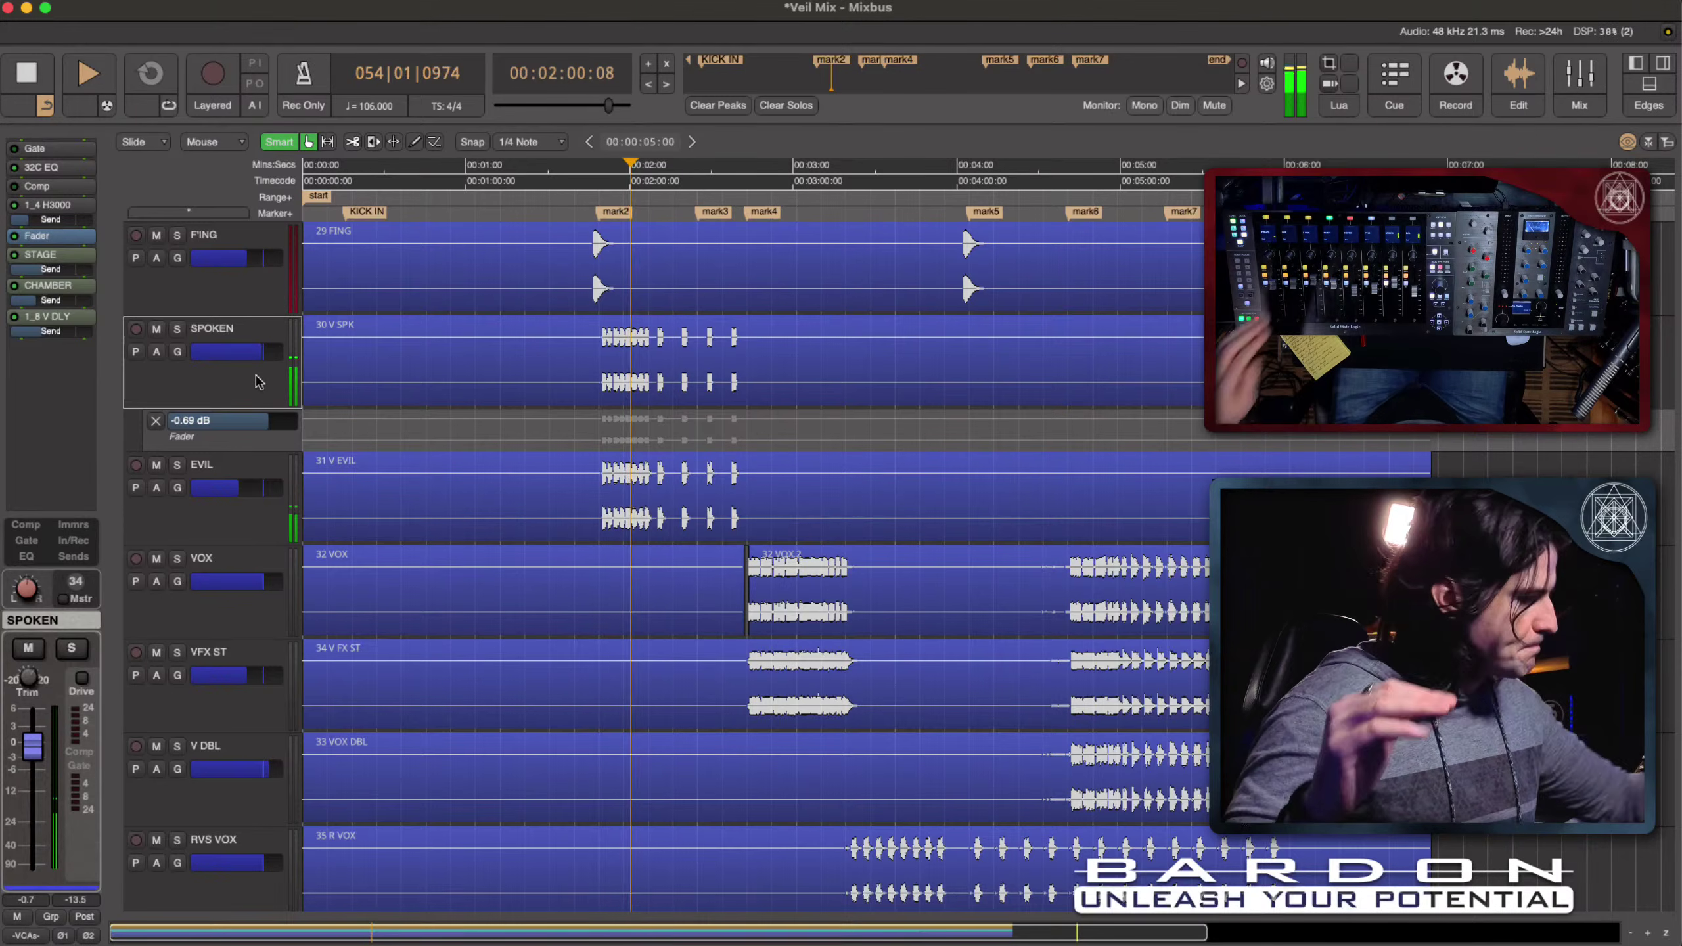
key(space)
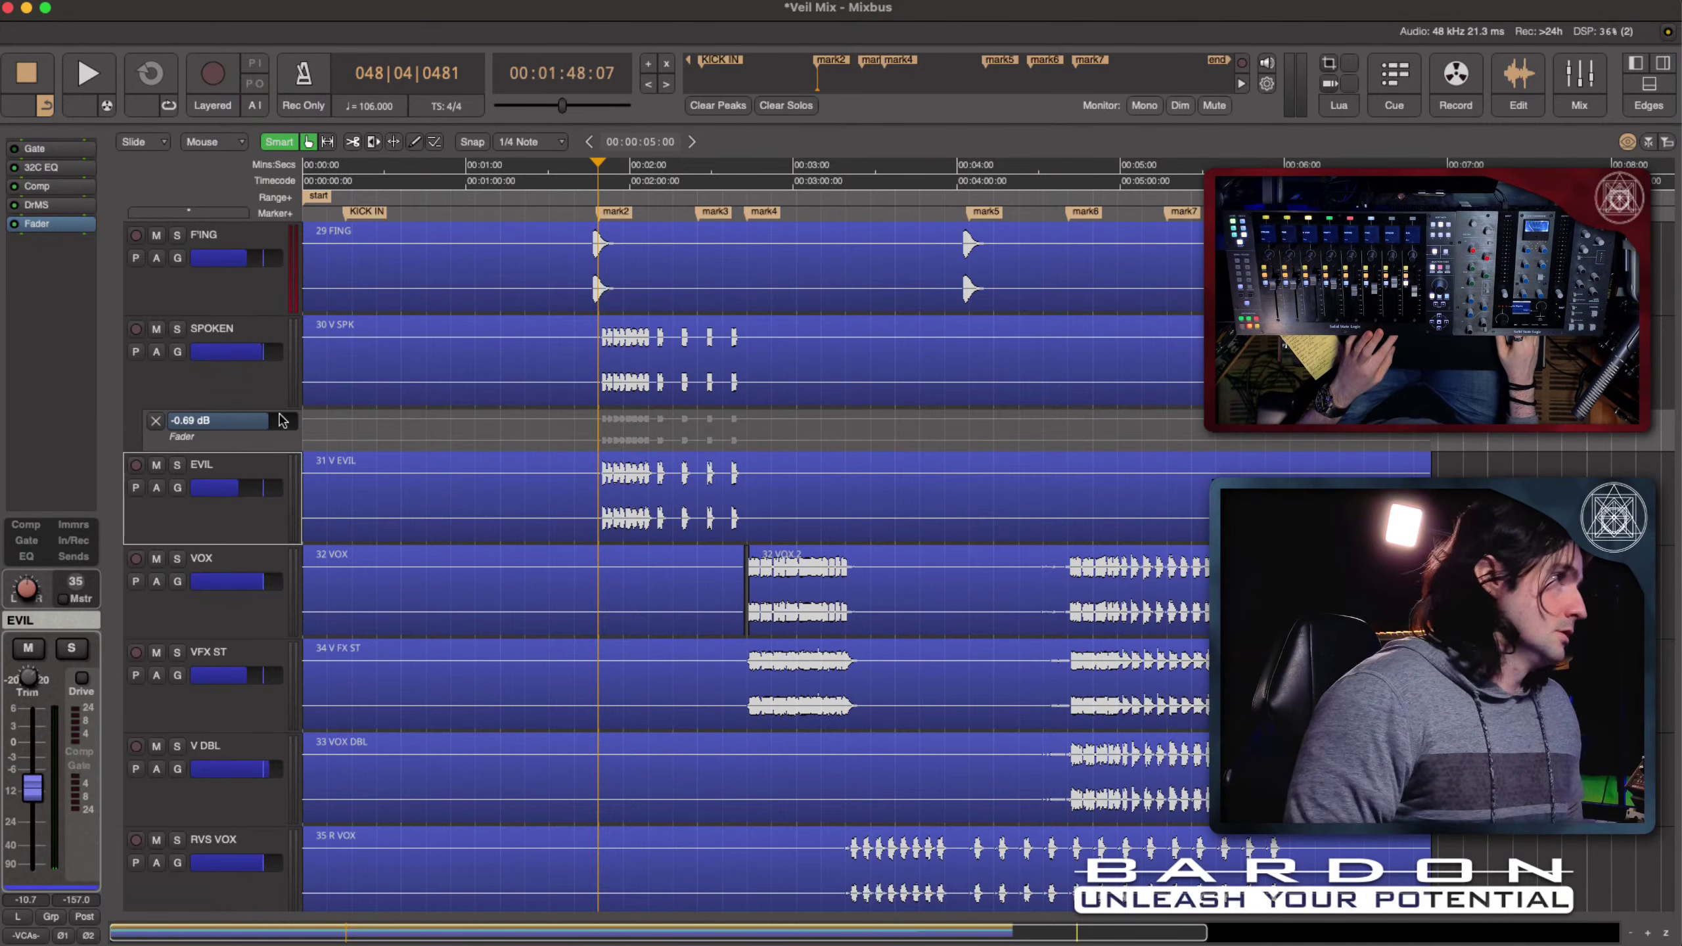
Step: Select the EVIL track and show its fader automation lane instead of the SPOKEN track's
click(159, 463)
click(254, 477)
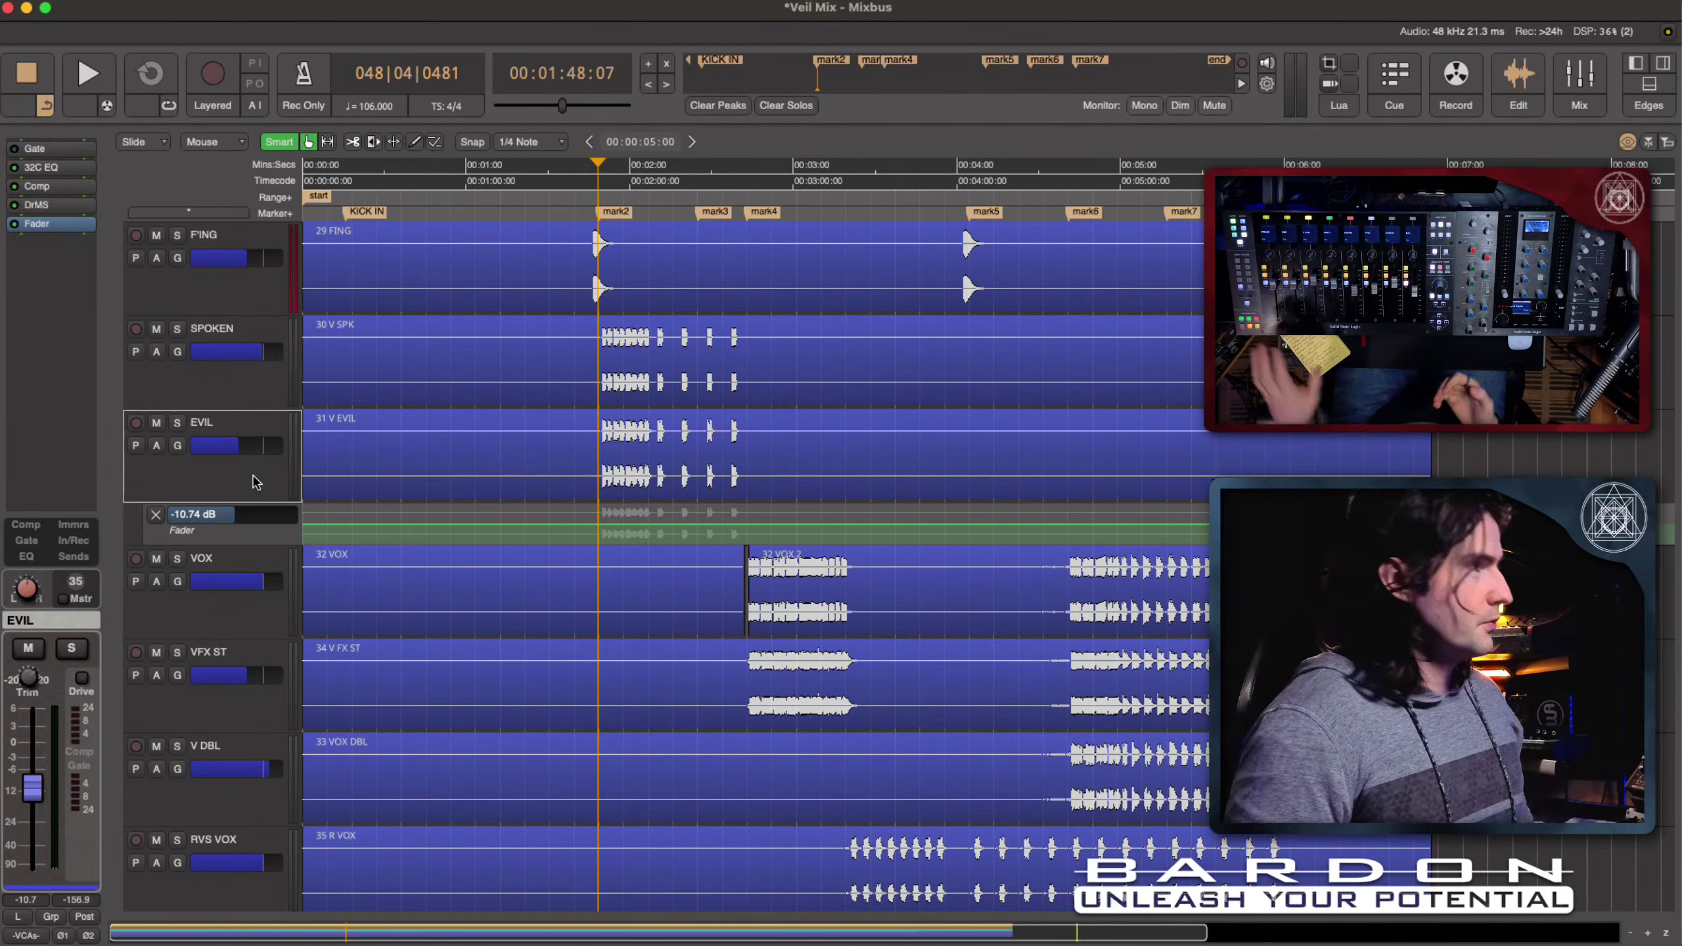
click(225, 467)
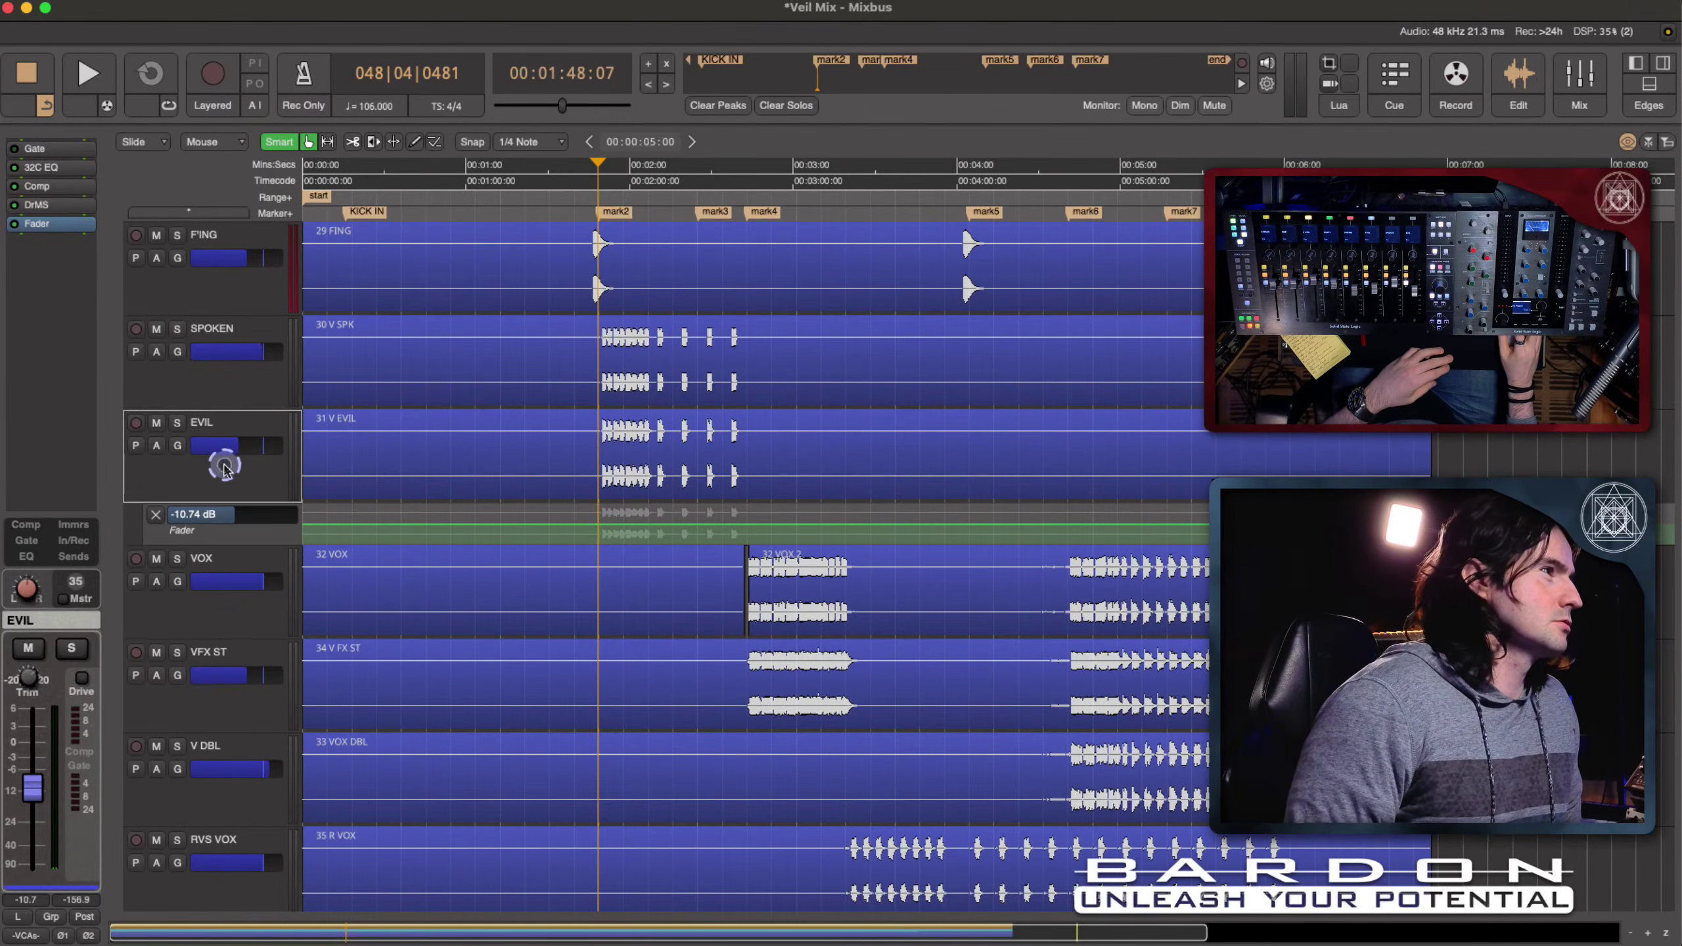
Step: Record fader automation on the EVIL track from mark2 to mark4, riding the level up to about 0.58 dB, and stop playback
click(229, 807)
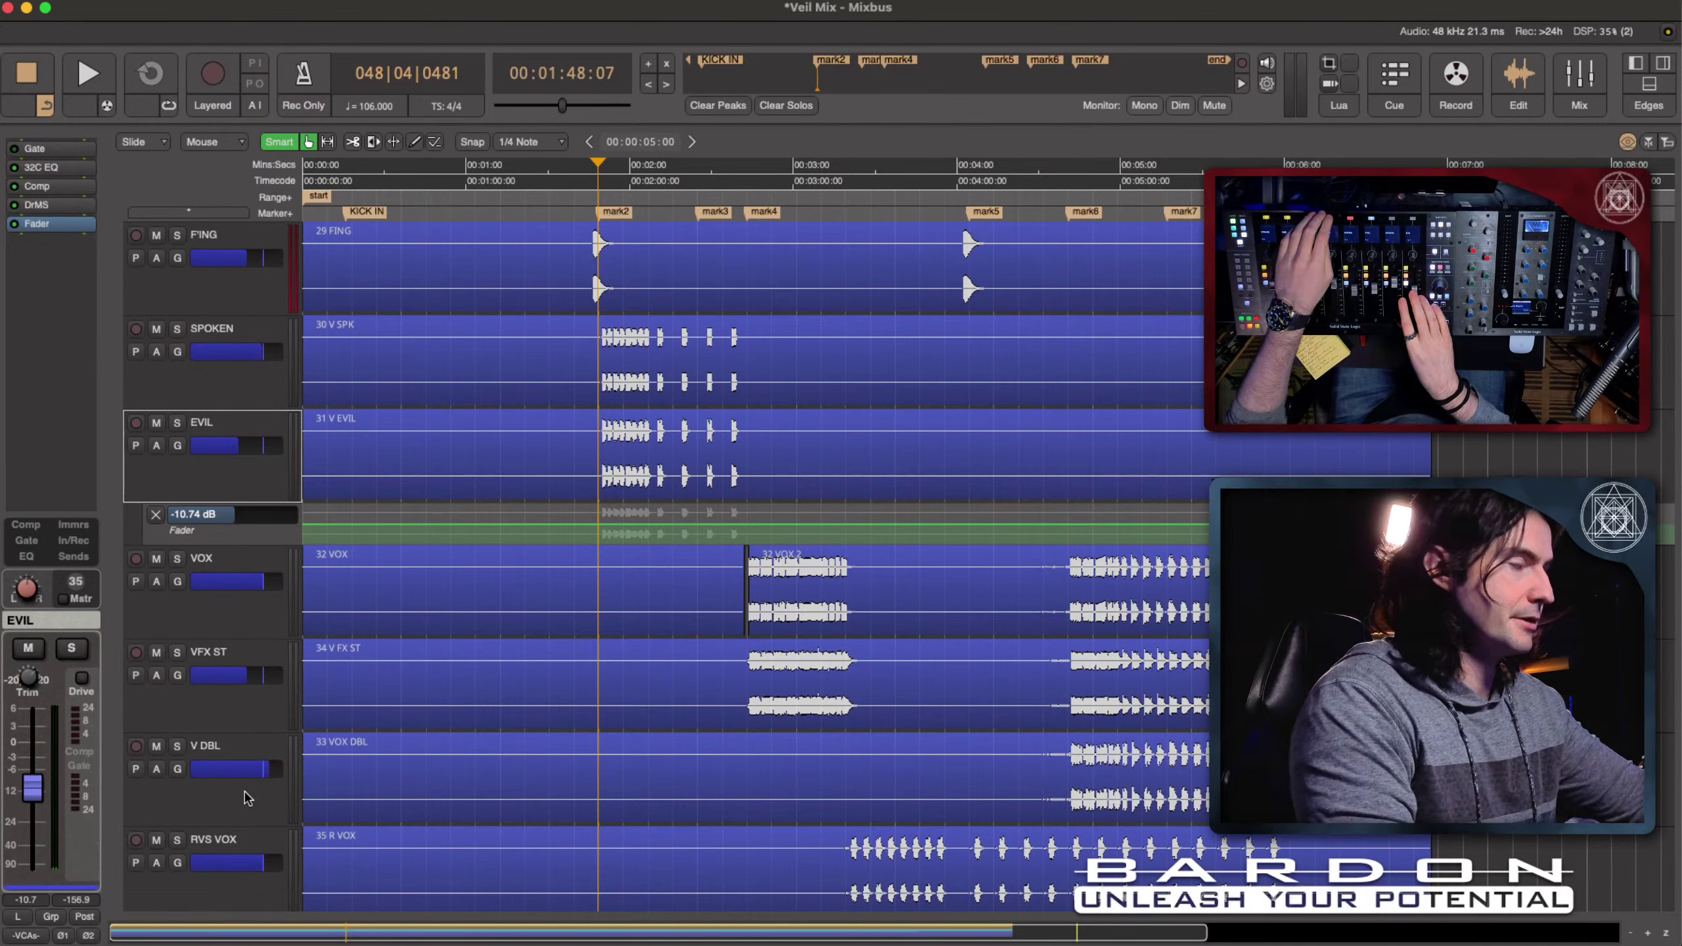
key(space)
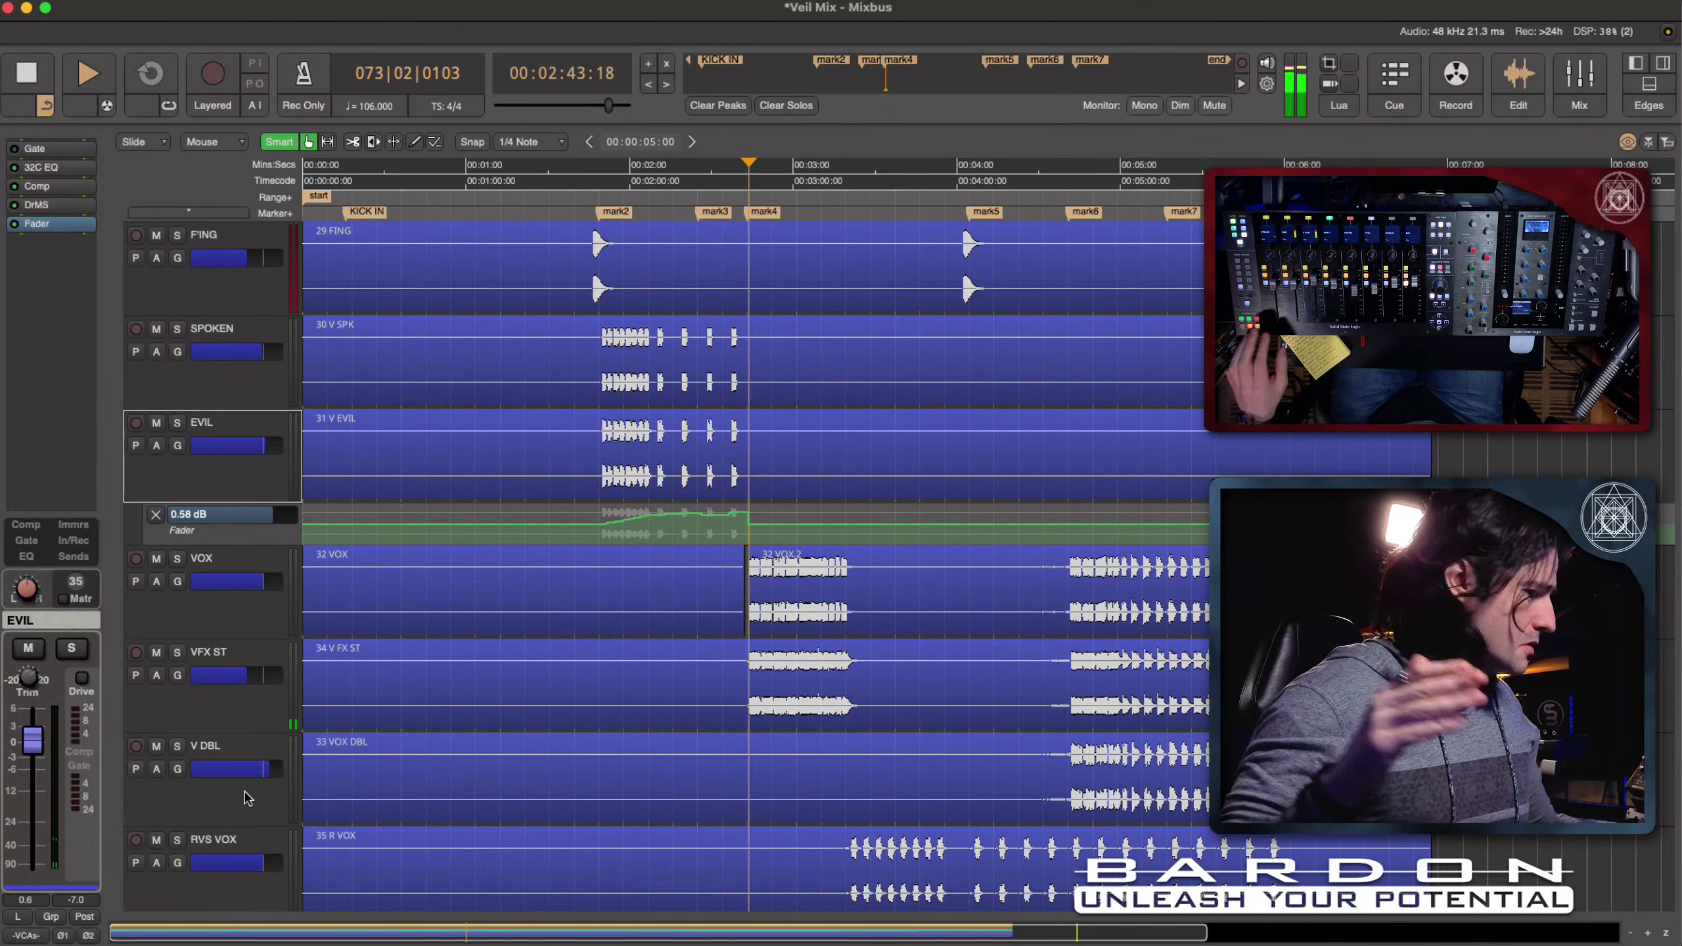
key(space)
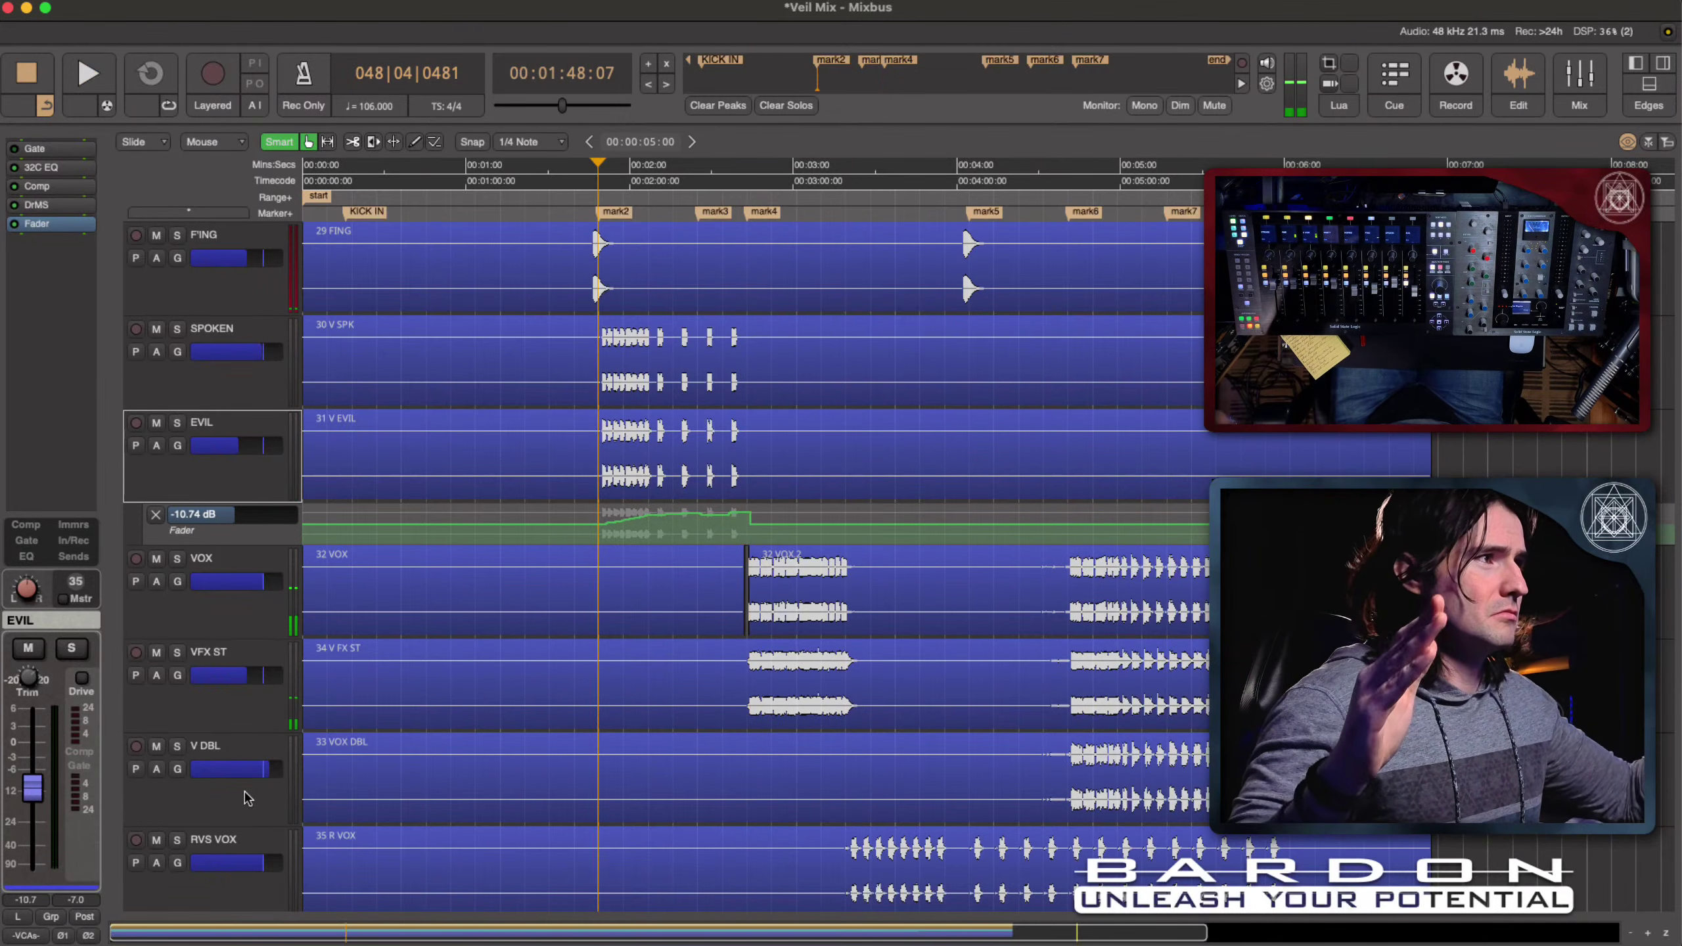
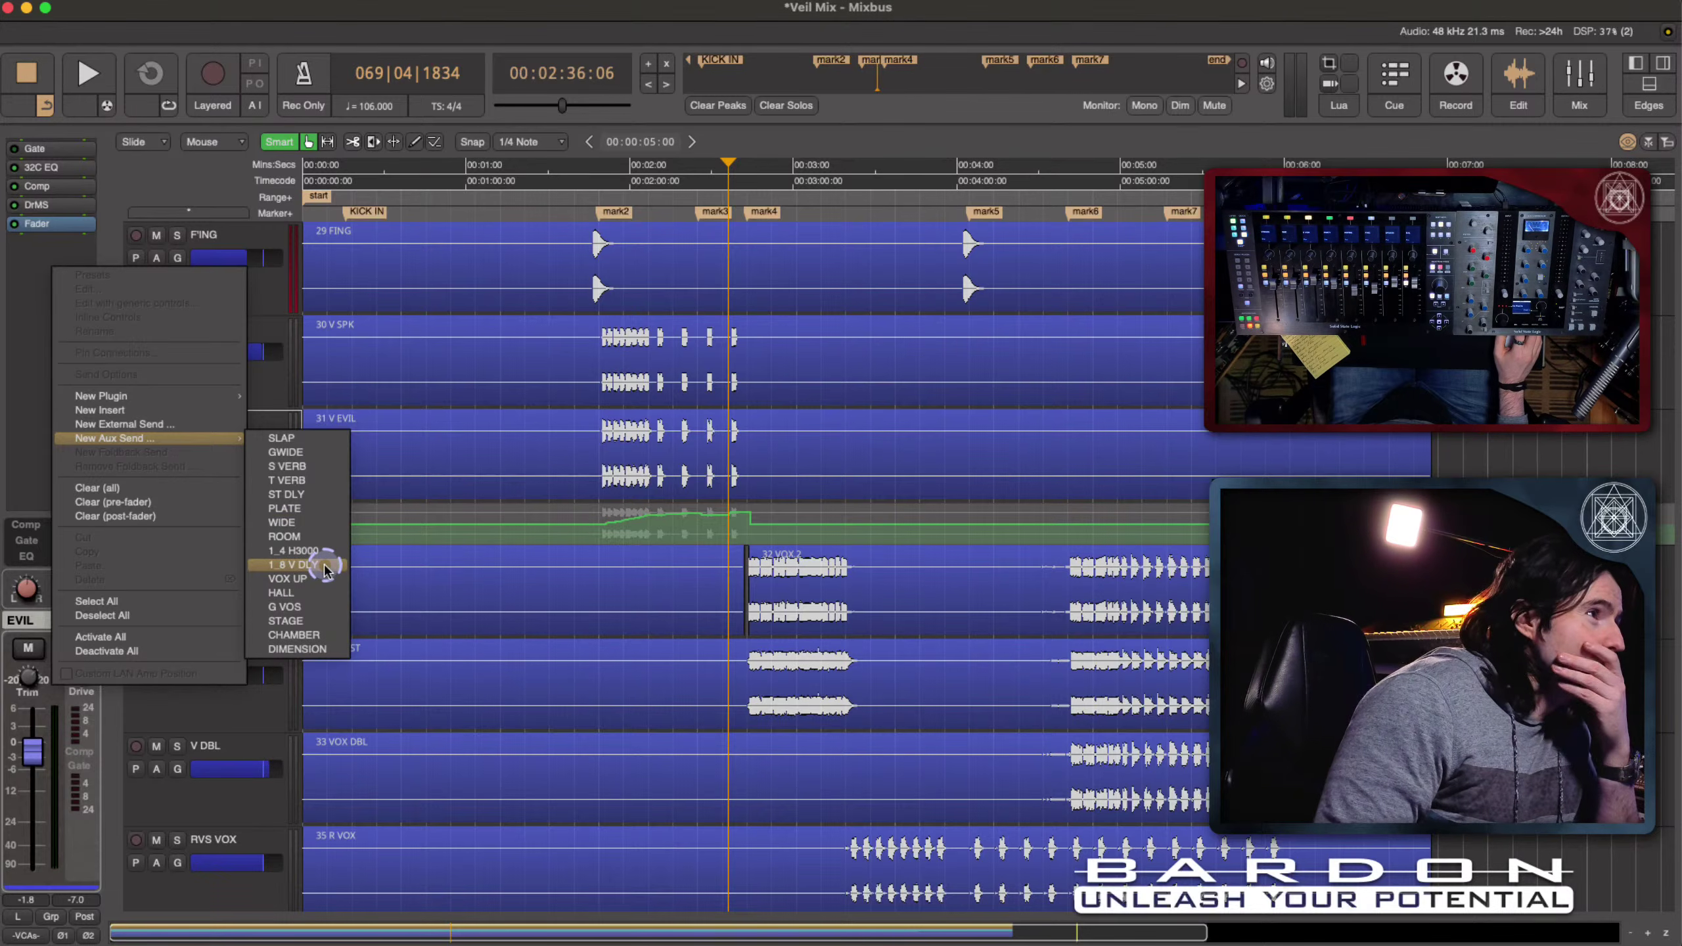
Step: Add an aux send to the 1_8 V DLY bus on the EVIL track and switch to the mixer view
click(324, 571)
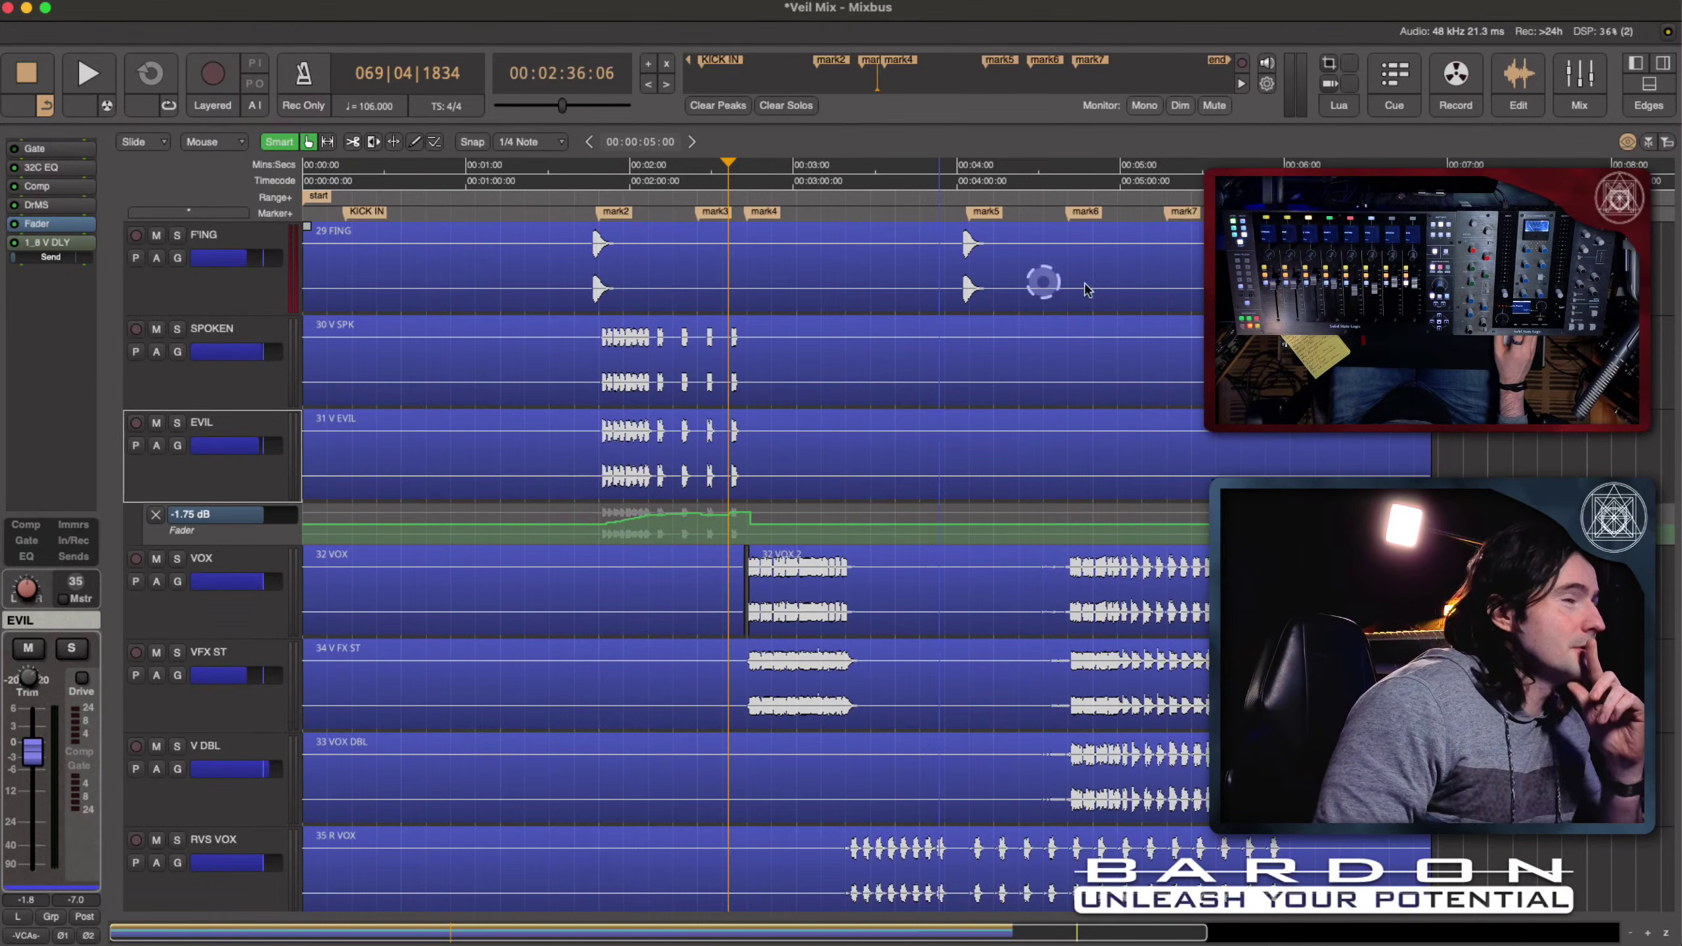
click(1581, 78)
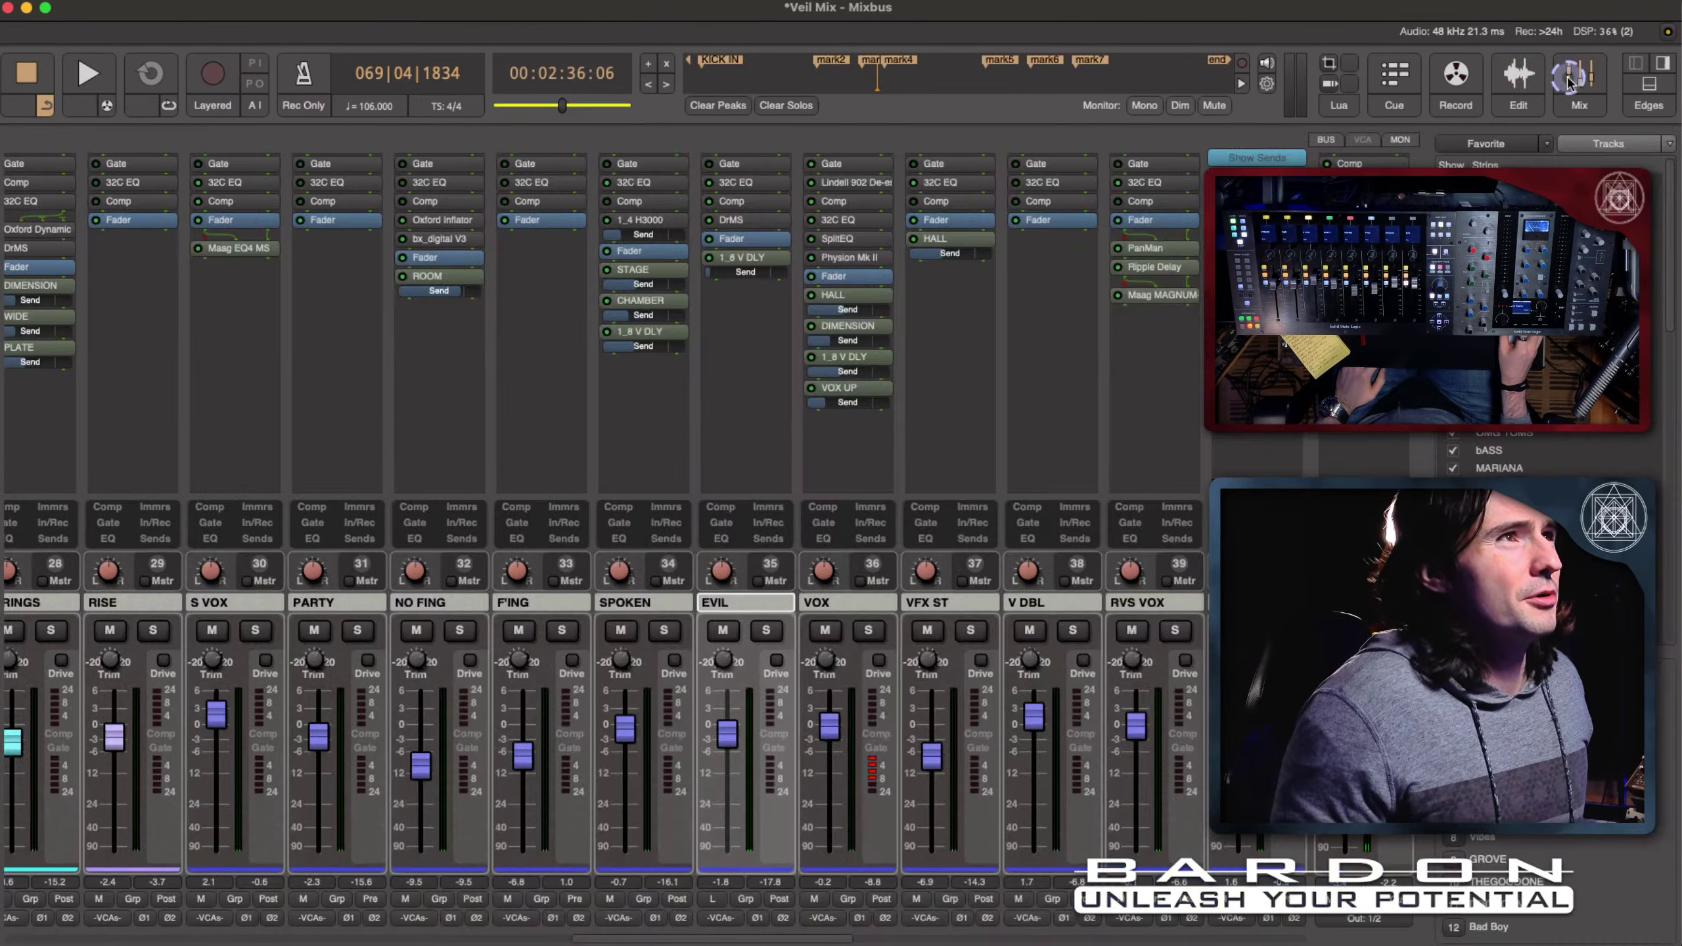
Step: Locate the 1_8 V DLY bus among the effect buses, examine its UltraReverb reverb and delay settings, and close the plugin
scroll(1039, 455, right, 15)
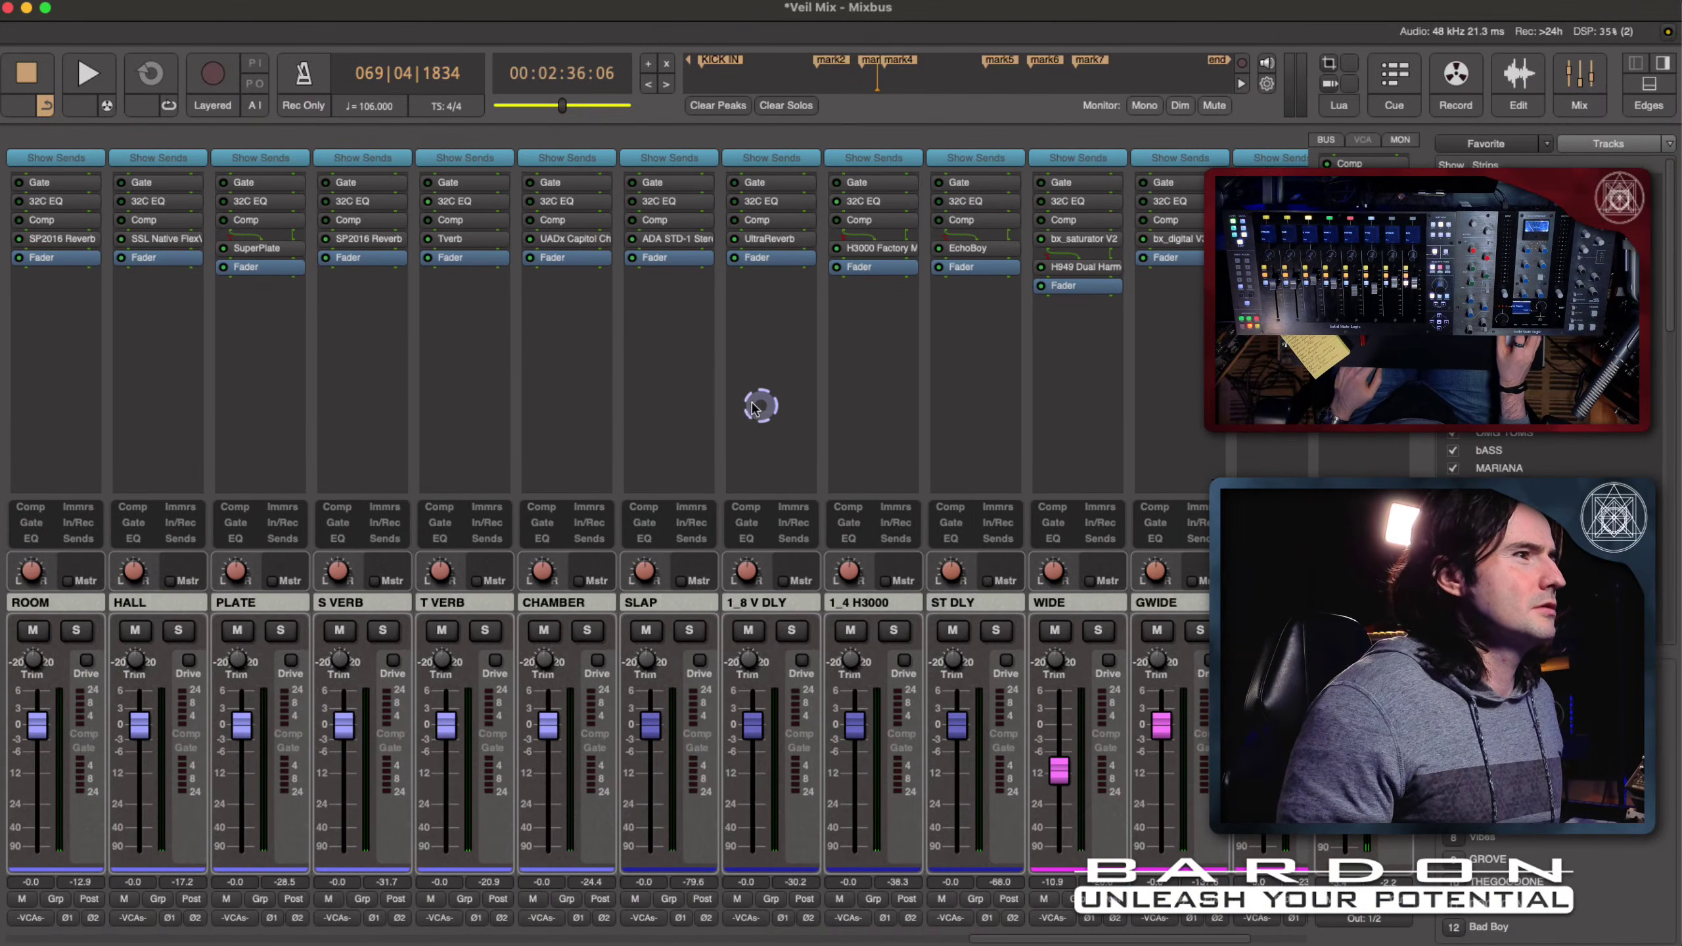
scroll(748, 402, left, 1)
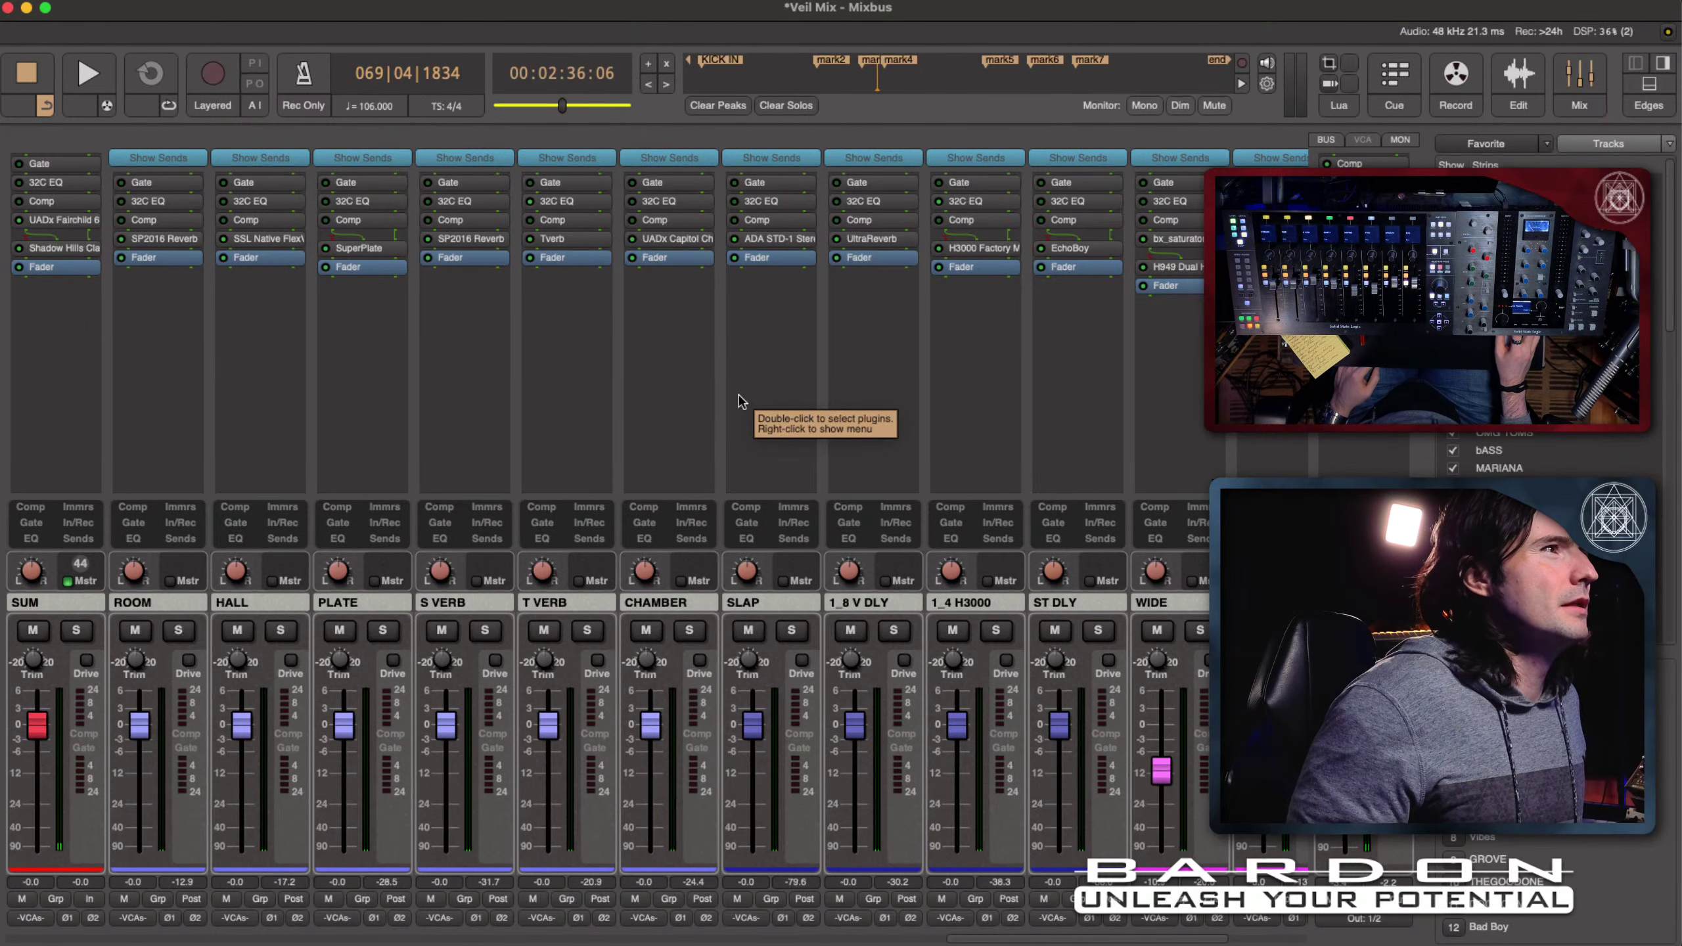
scroll(913, 274, right, 1)
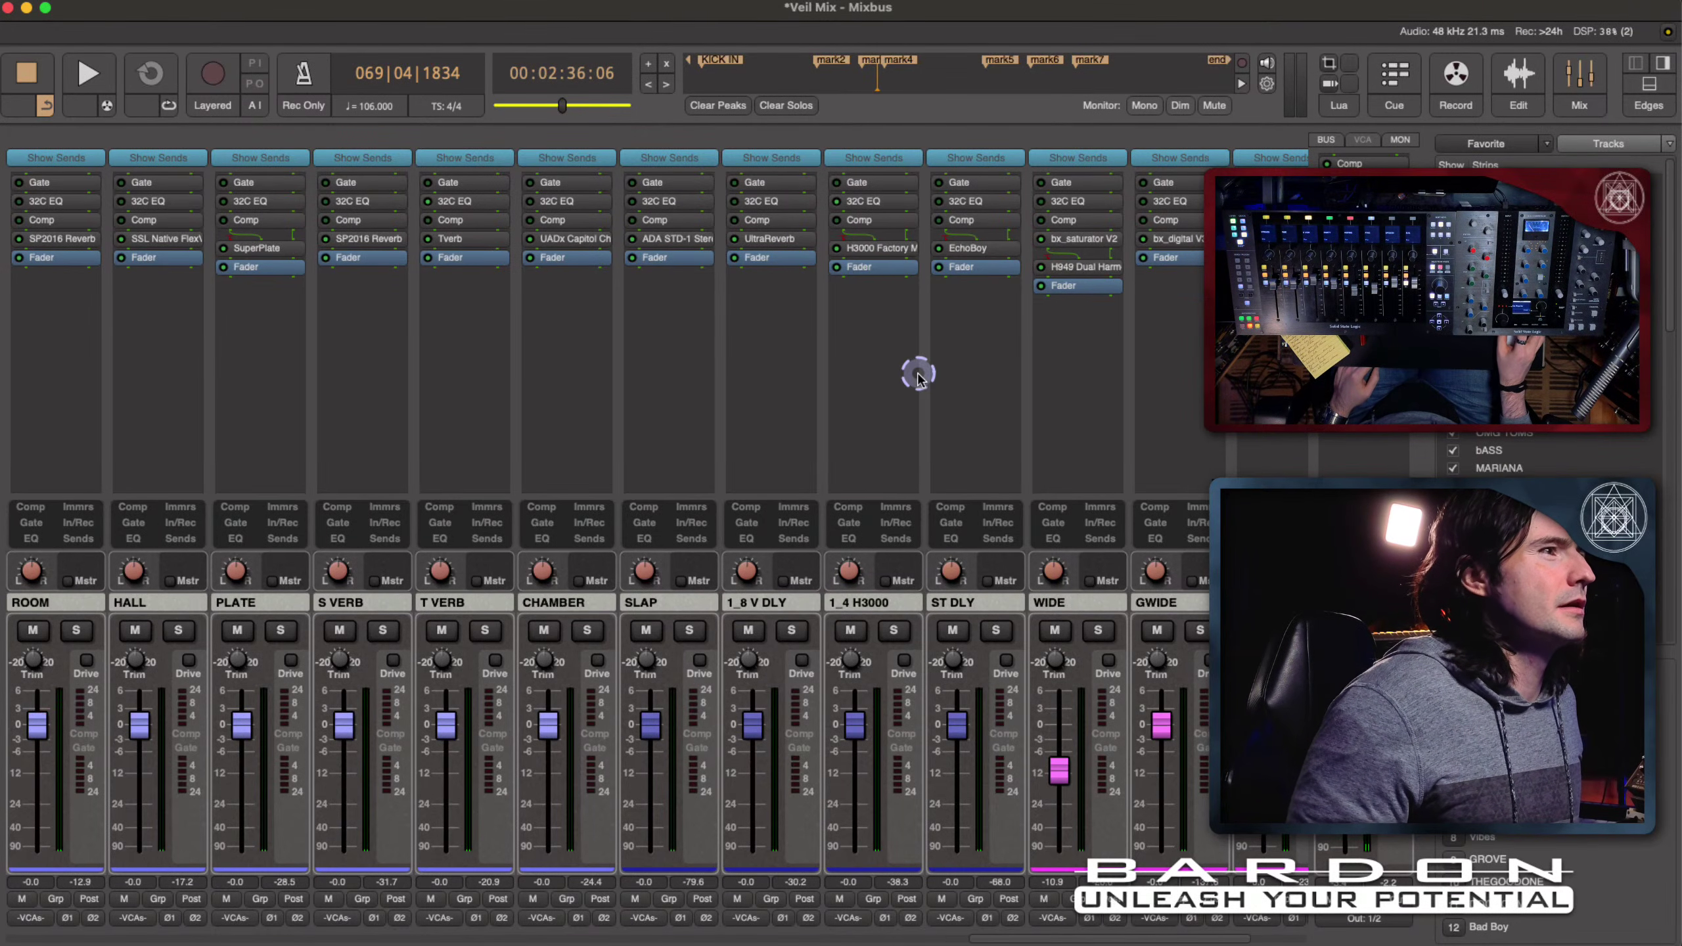
scroll(913, 372, right, 1)
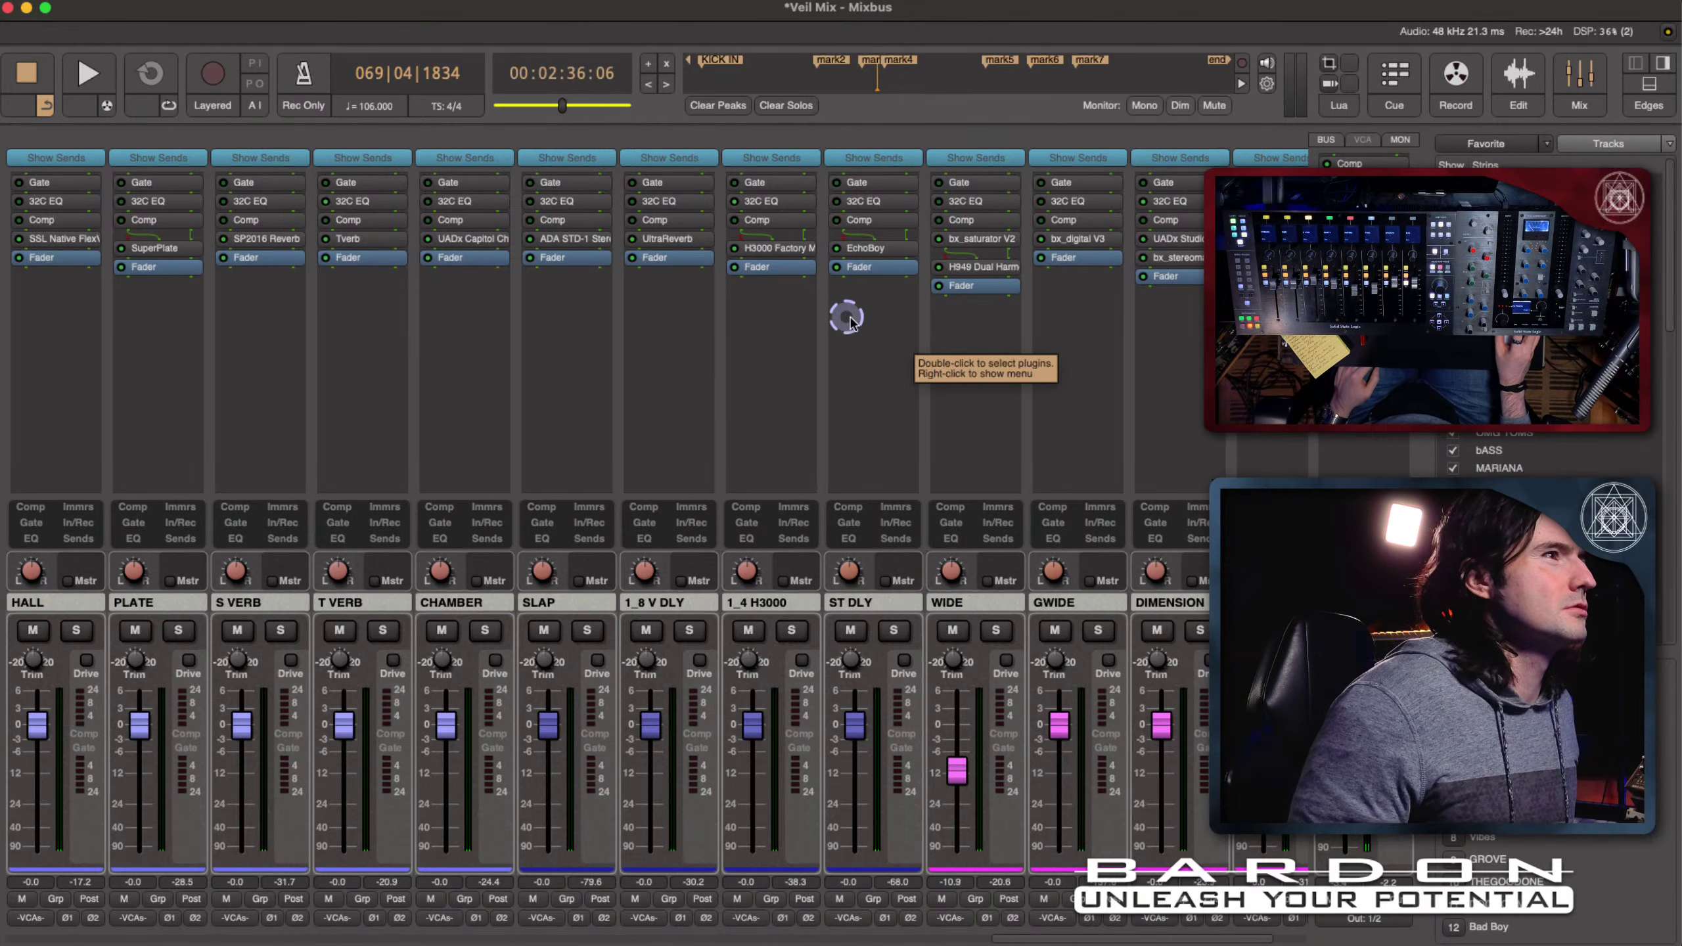
click(669, 240)
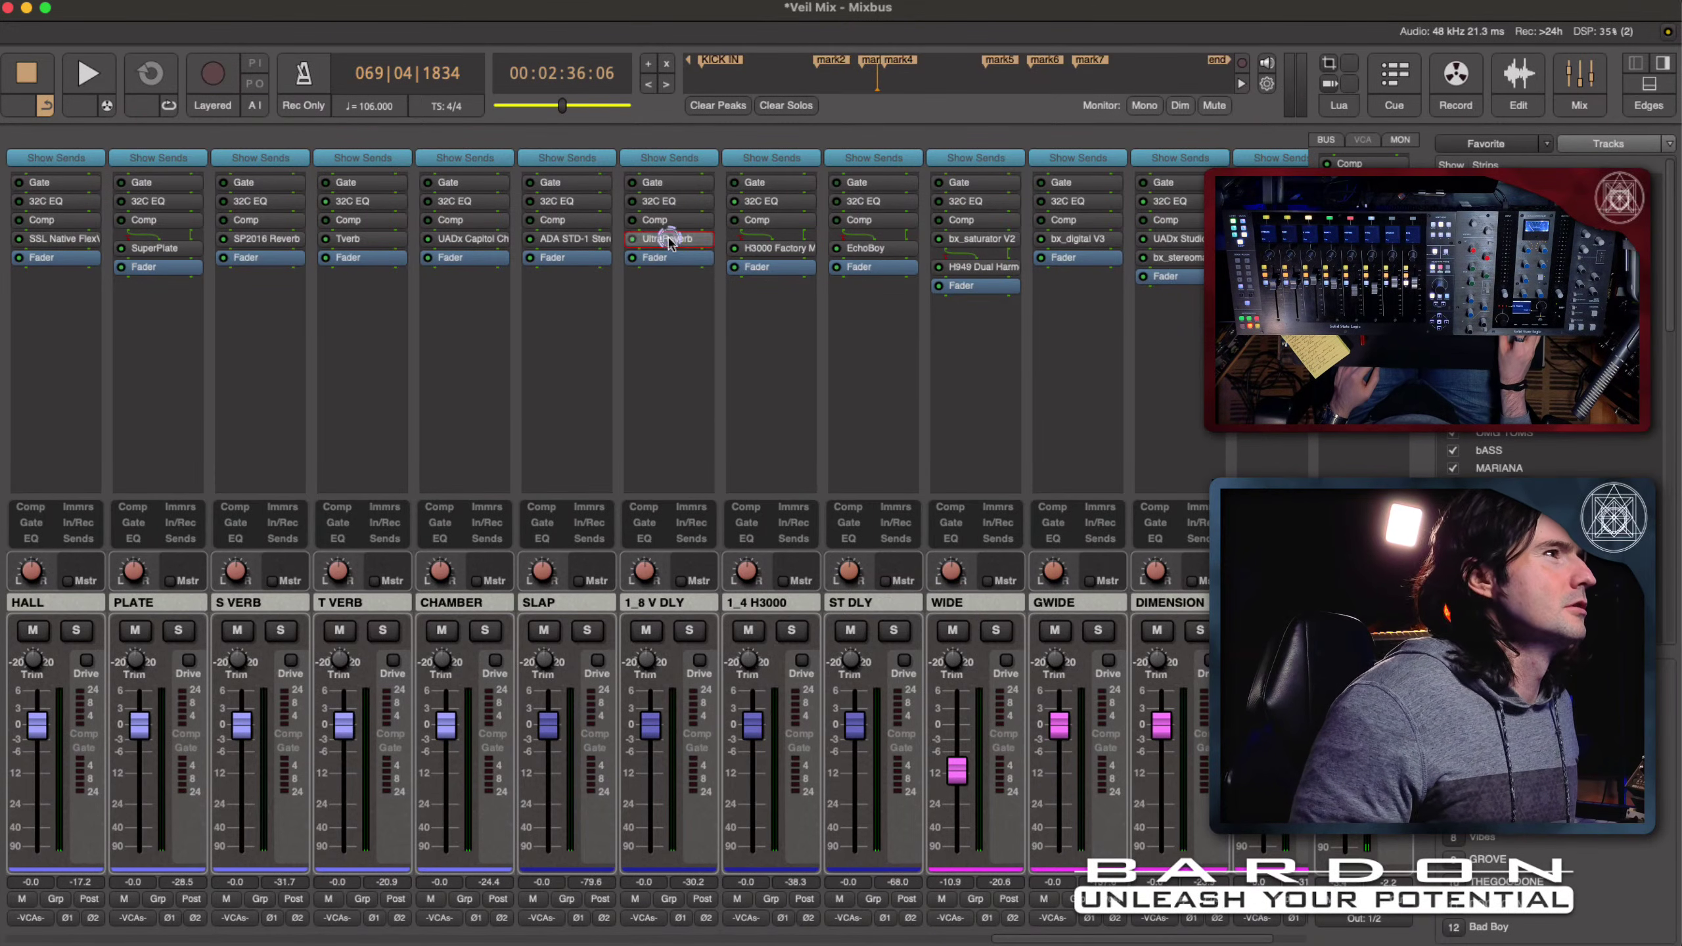
double_click(669, 240)
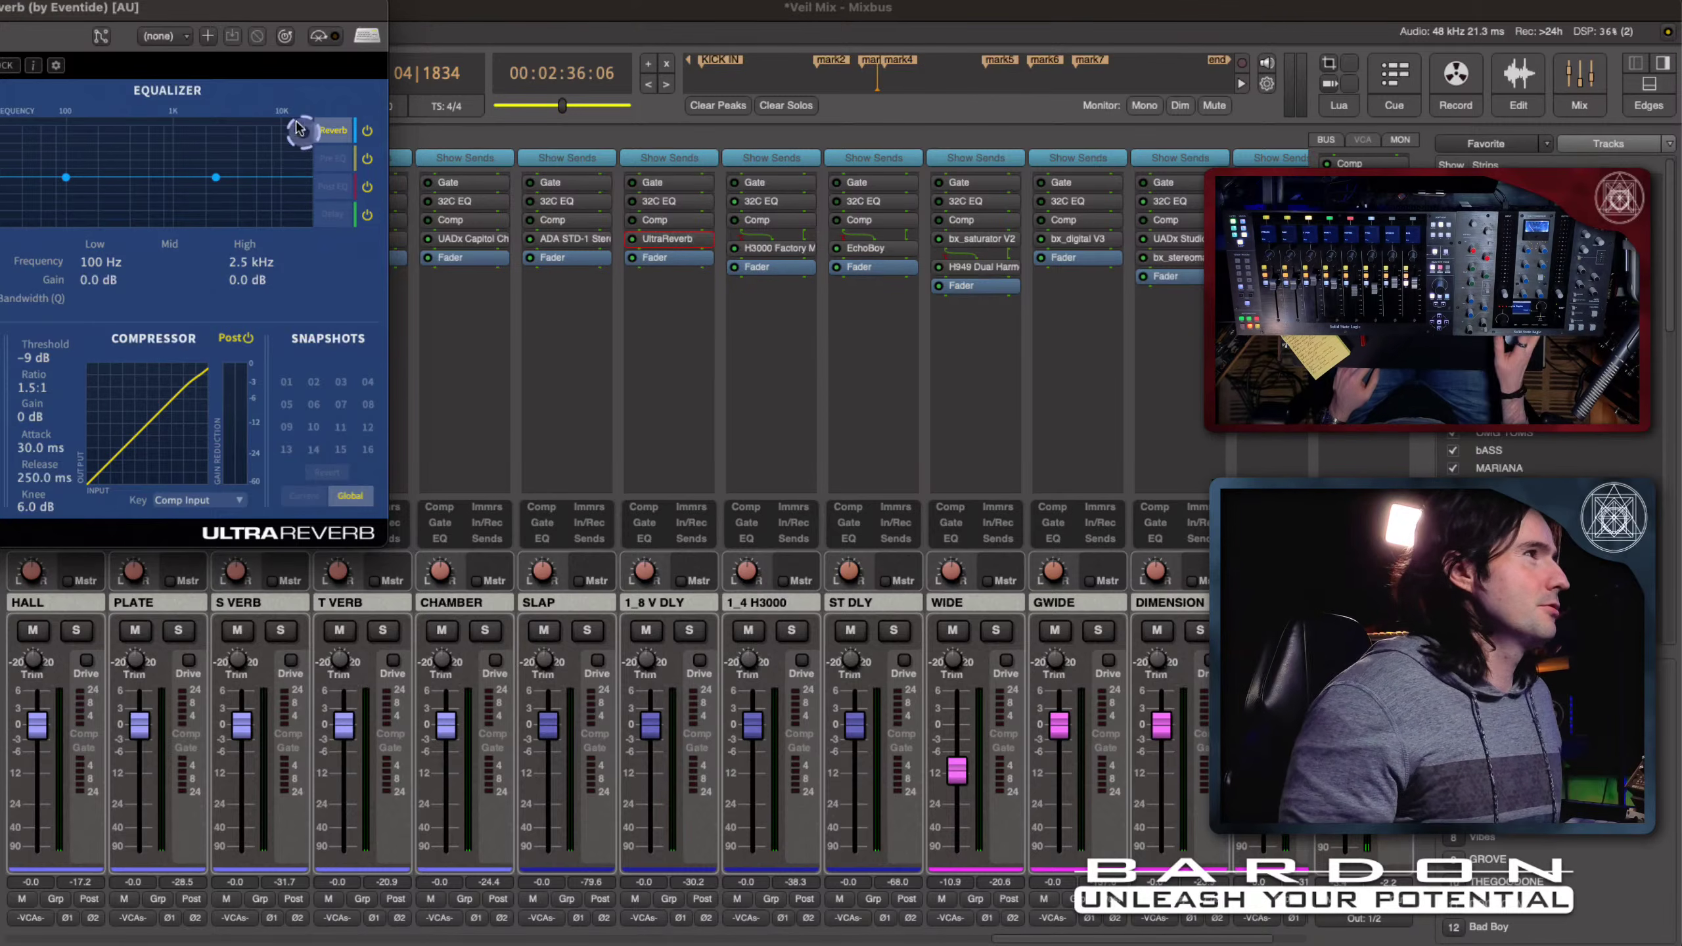
drag(208, 10, 823, 138)
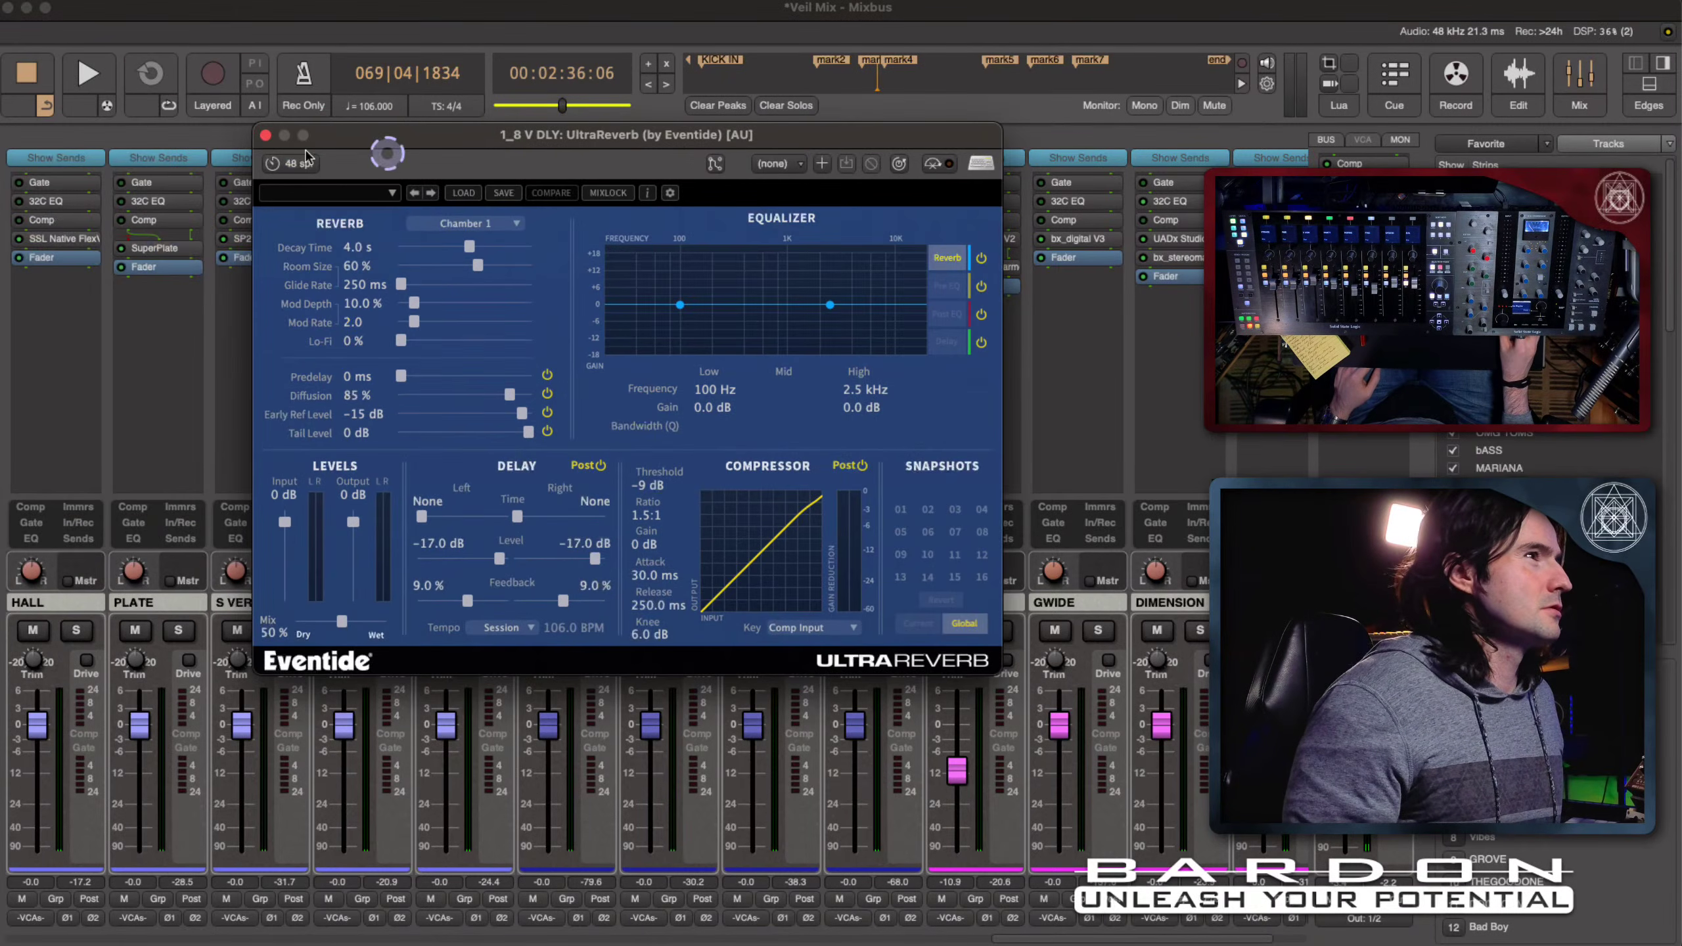
click(266, 136)
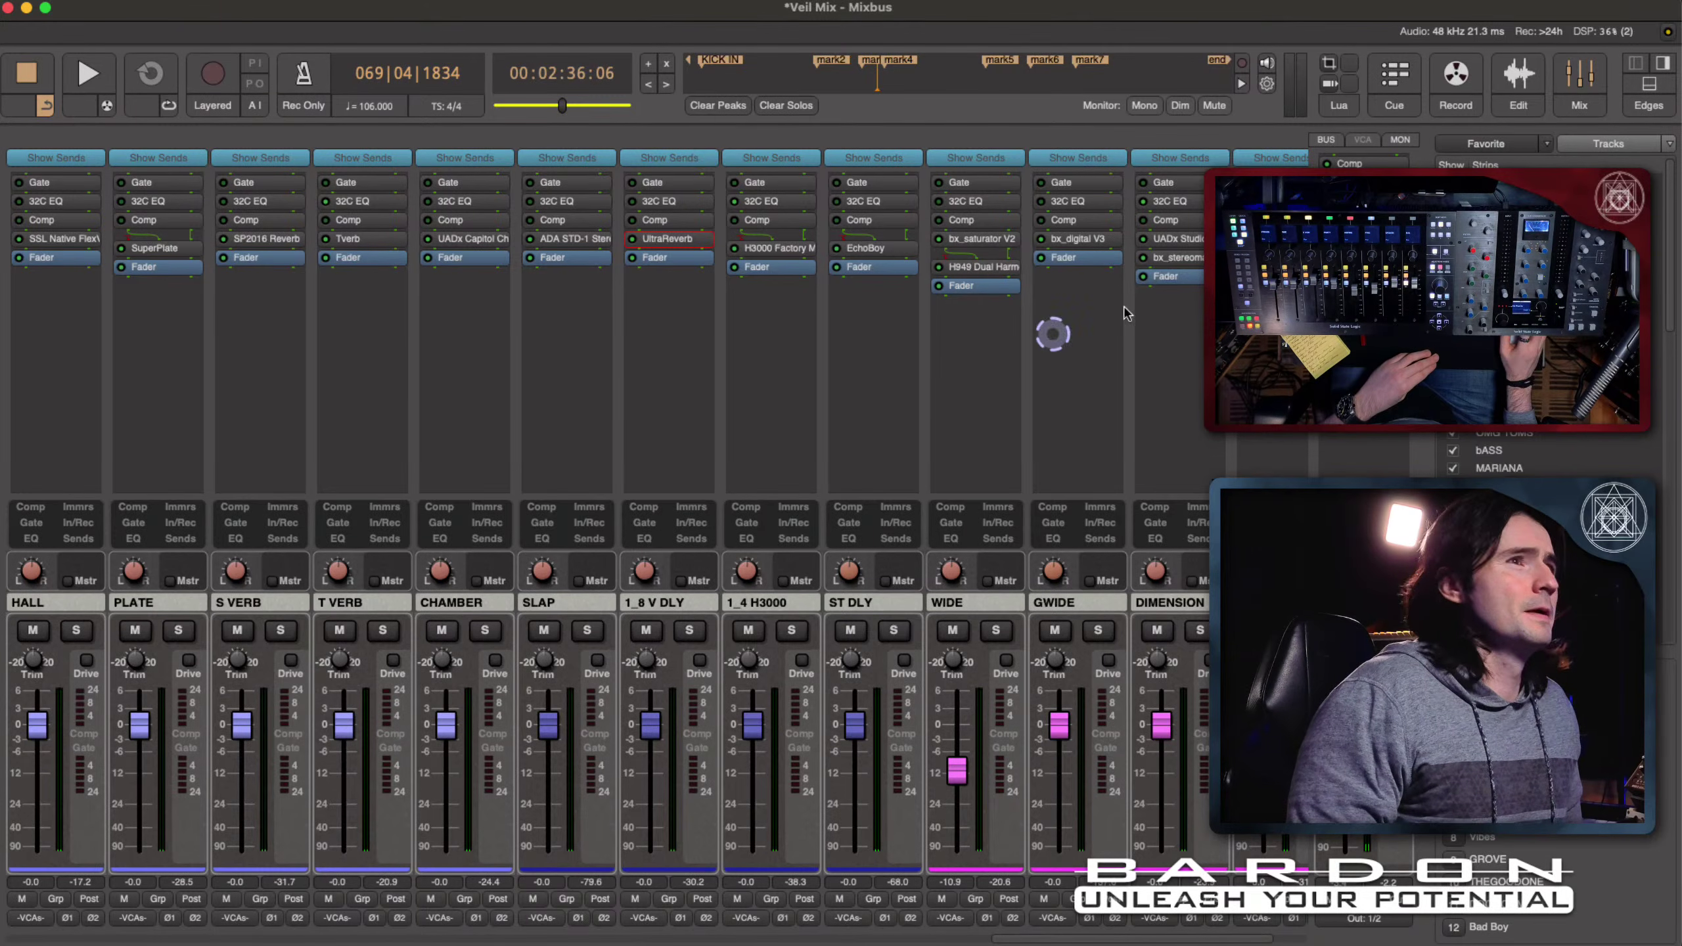
scroll(558, 441, left, 14)
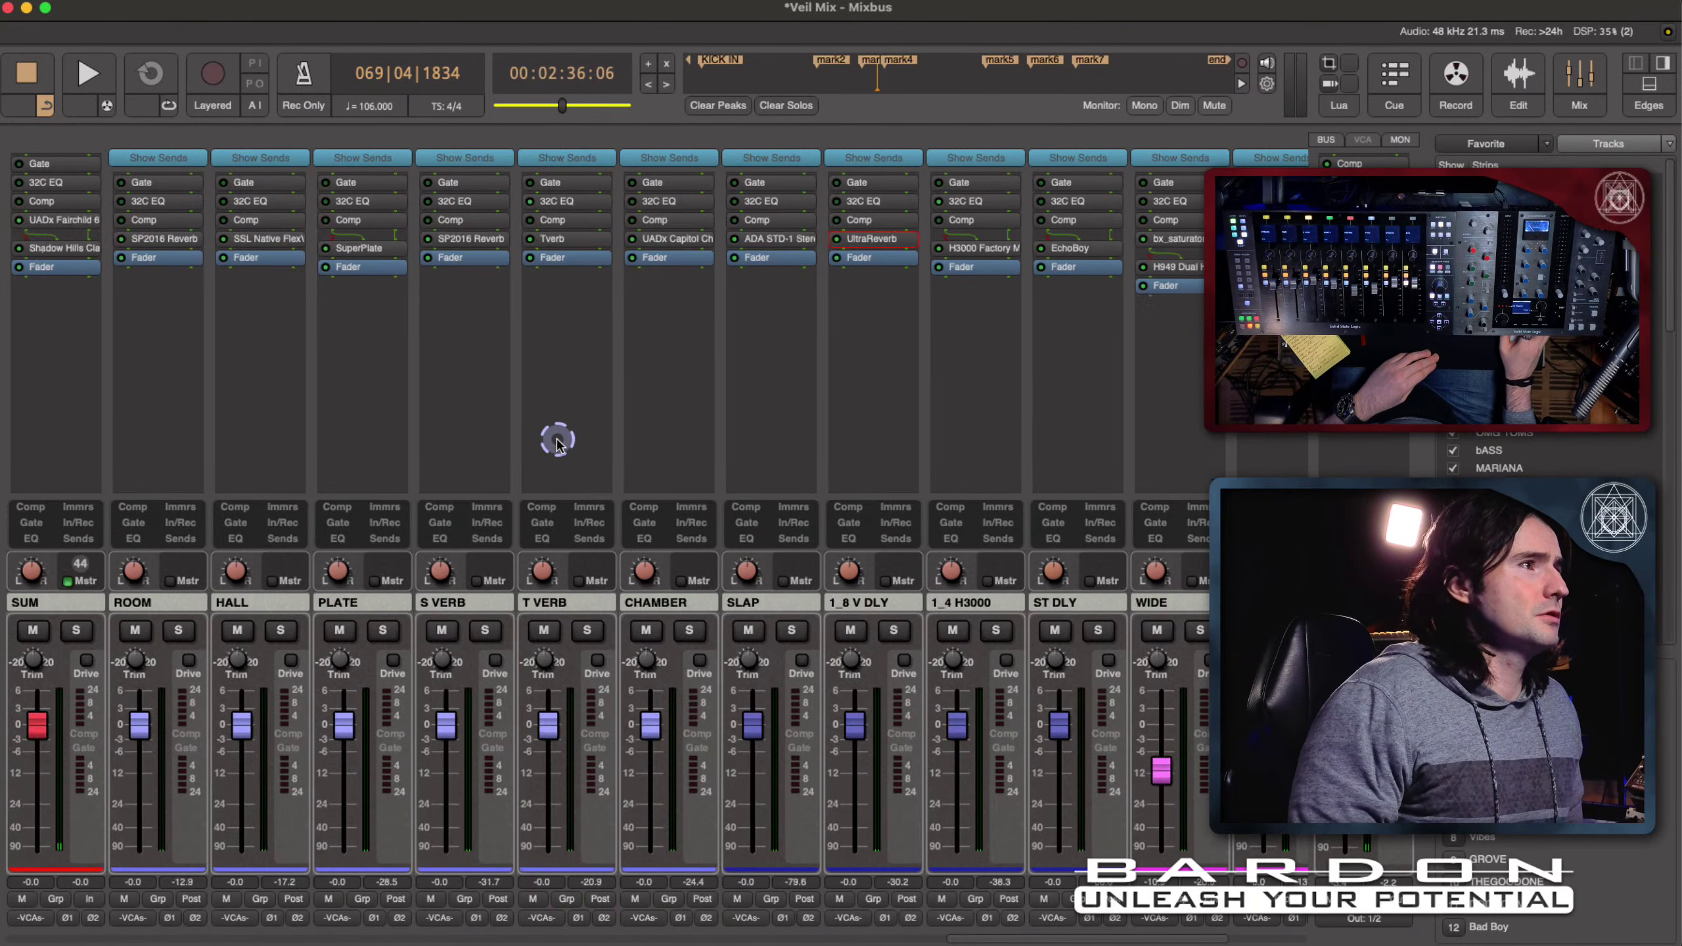
Step: Move the 1_8 V DLY send ahead of the fader in the EVIL strip's processor chain, making it pre-fader
scroll(559, 441, left, 5)
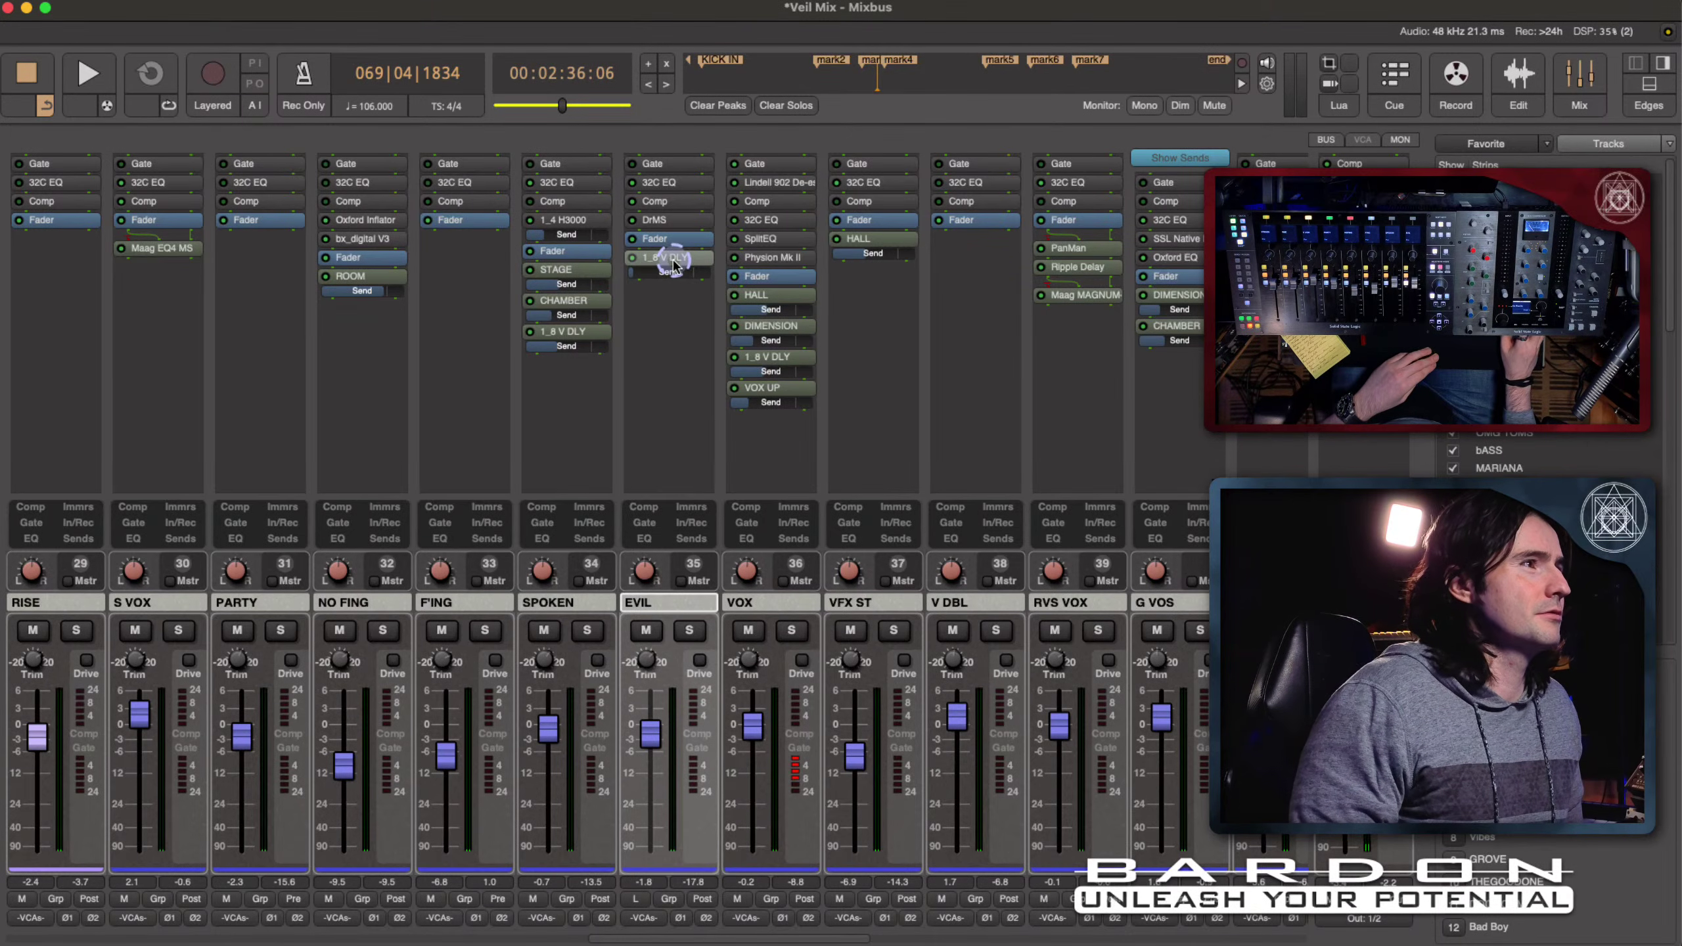
mouse_move(674, 258)
mouse_down()
mouse_move(676, 233)
mouse_move(687, 270)
mouse_move(670, 243)
mouse_up()
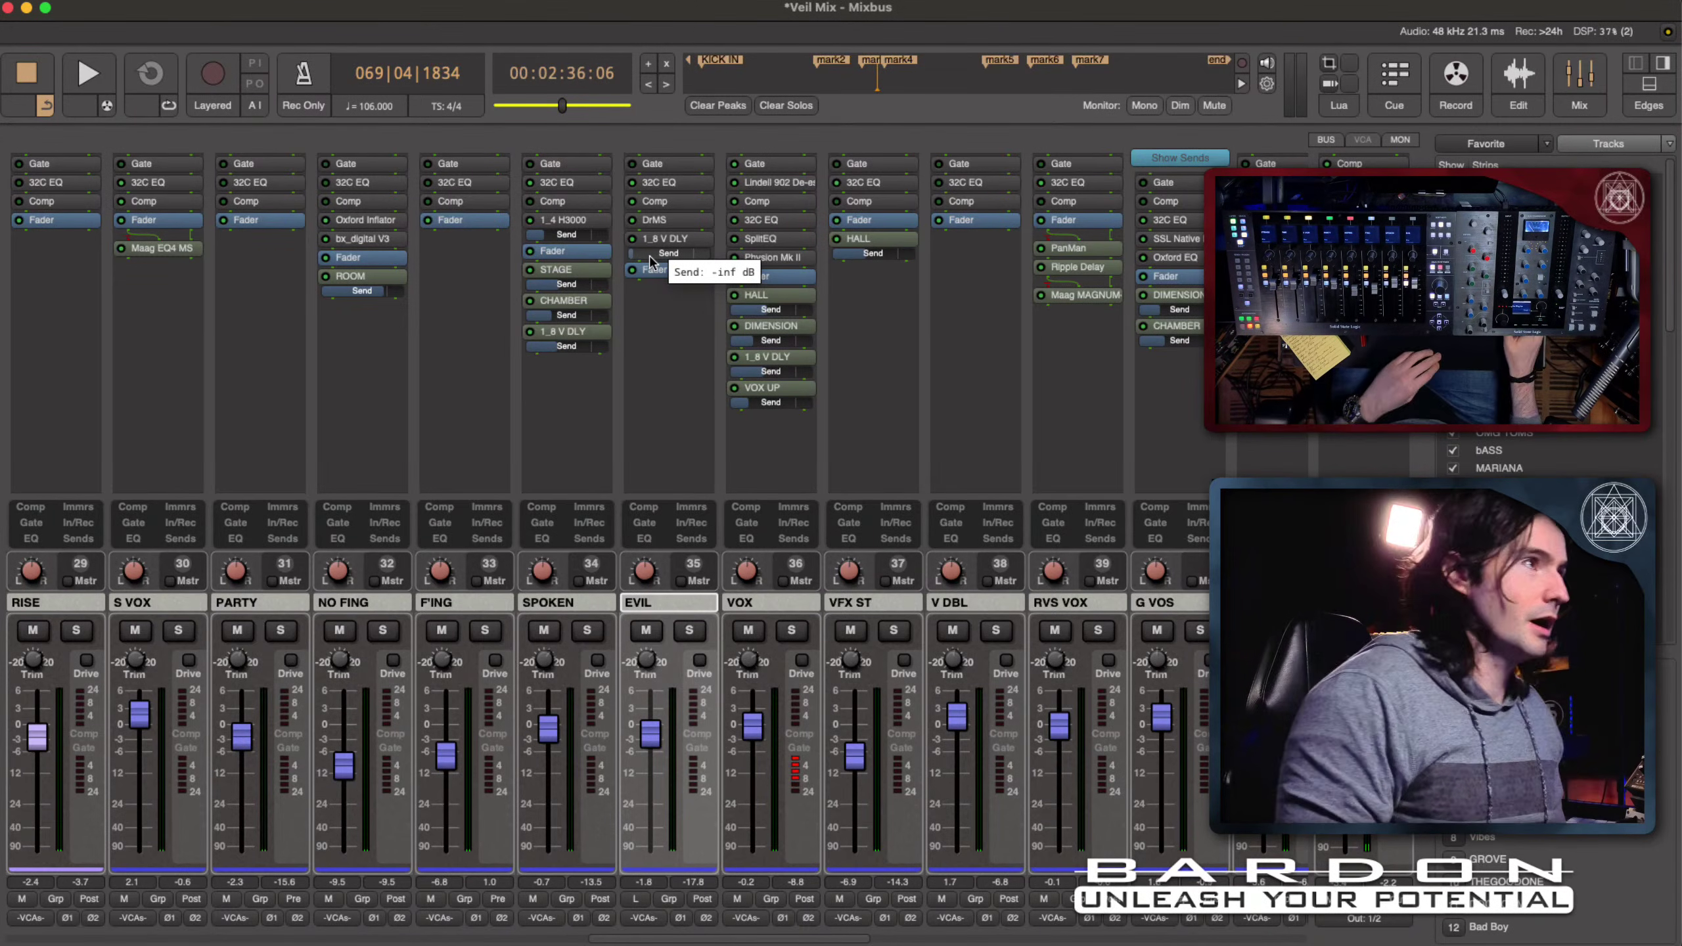
click(639, 259)
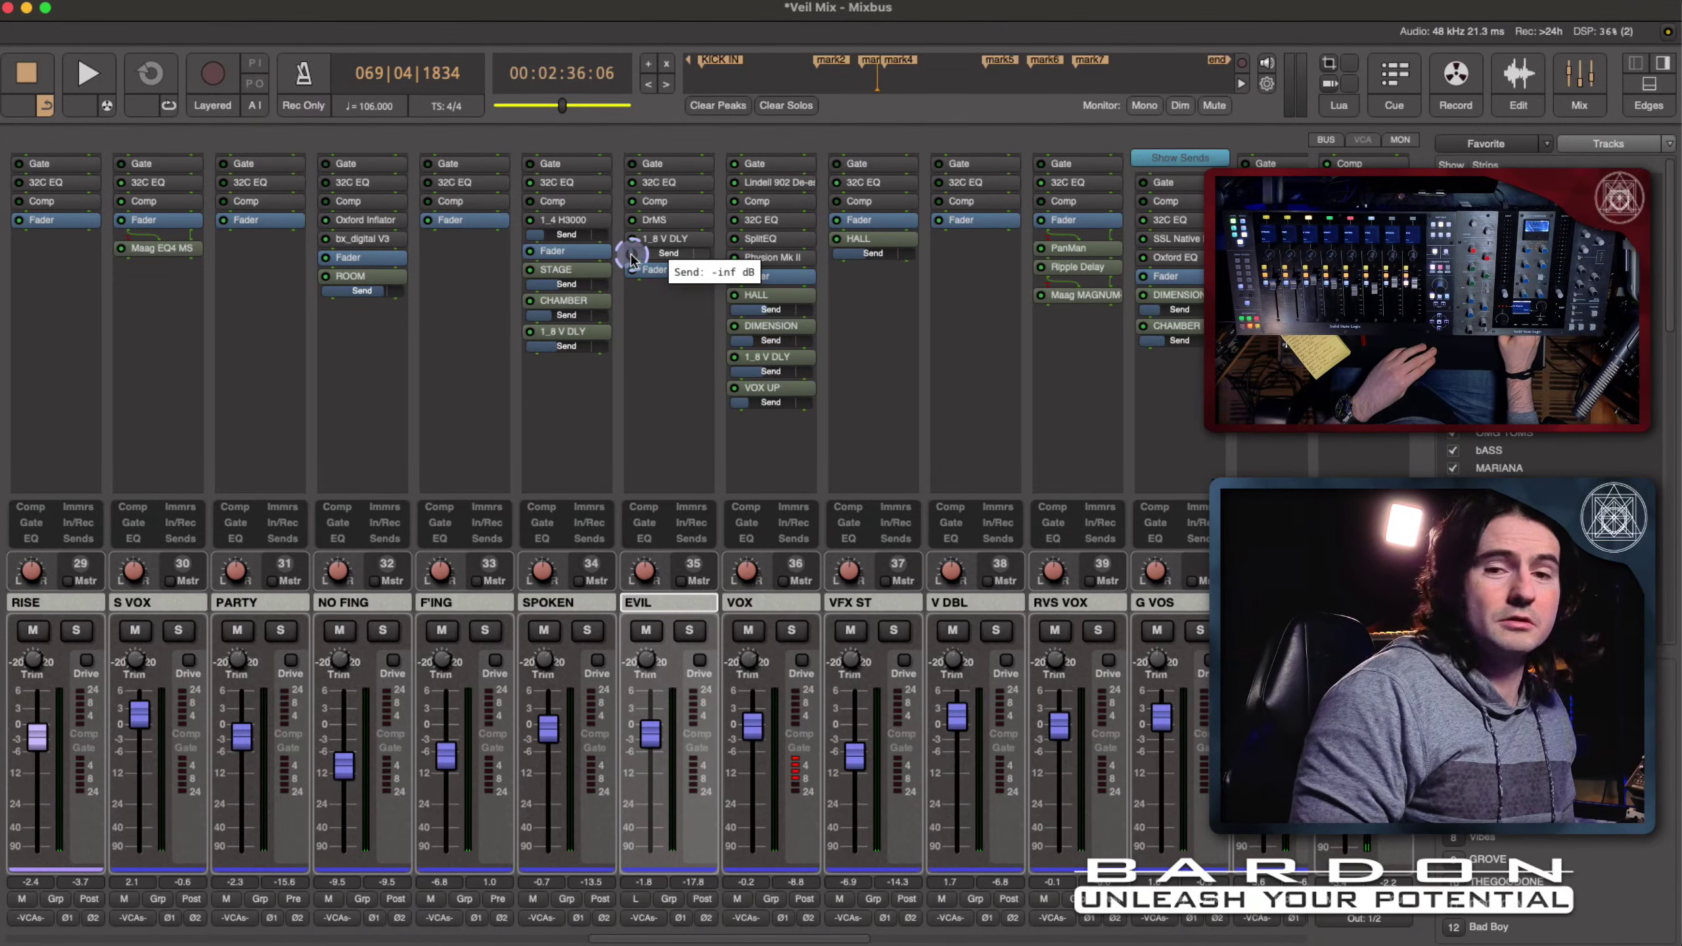
drag(633, 259, 688, 258)
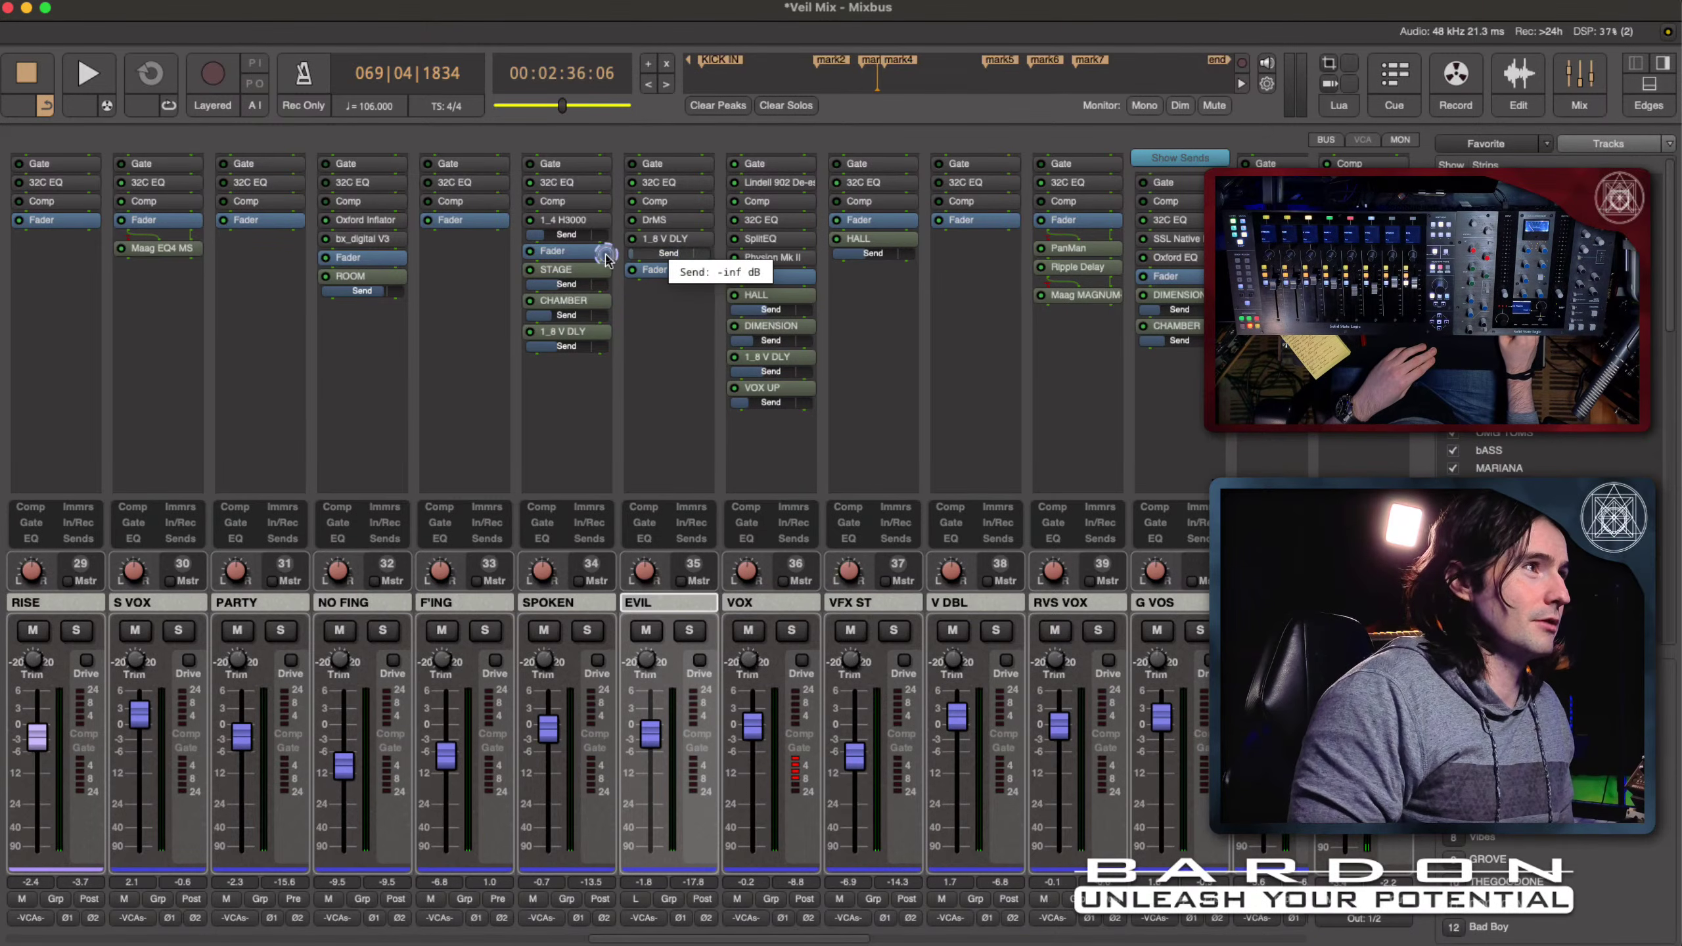
Step: Return to the editor view and place the playhead at 00:02:28:06, just after mark3
click(1583, 72)
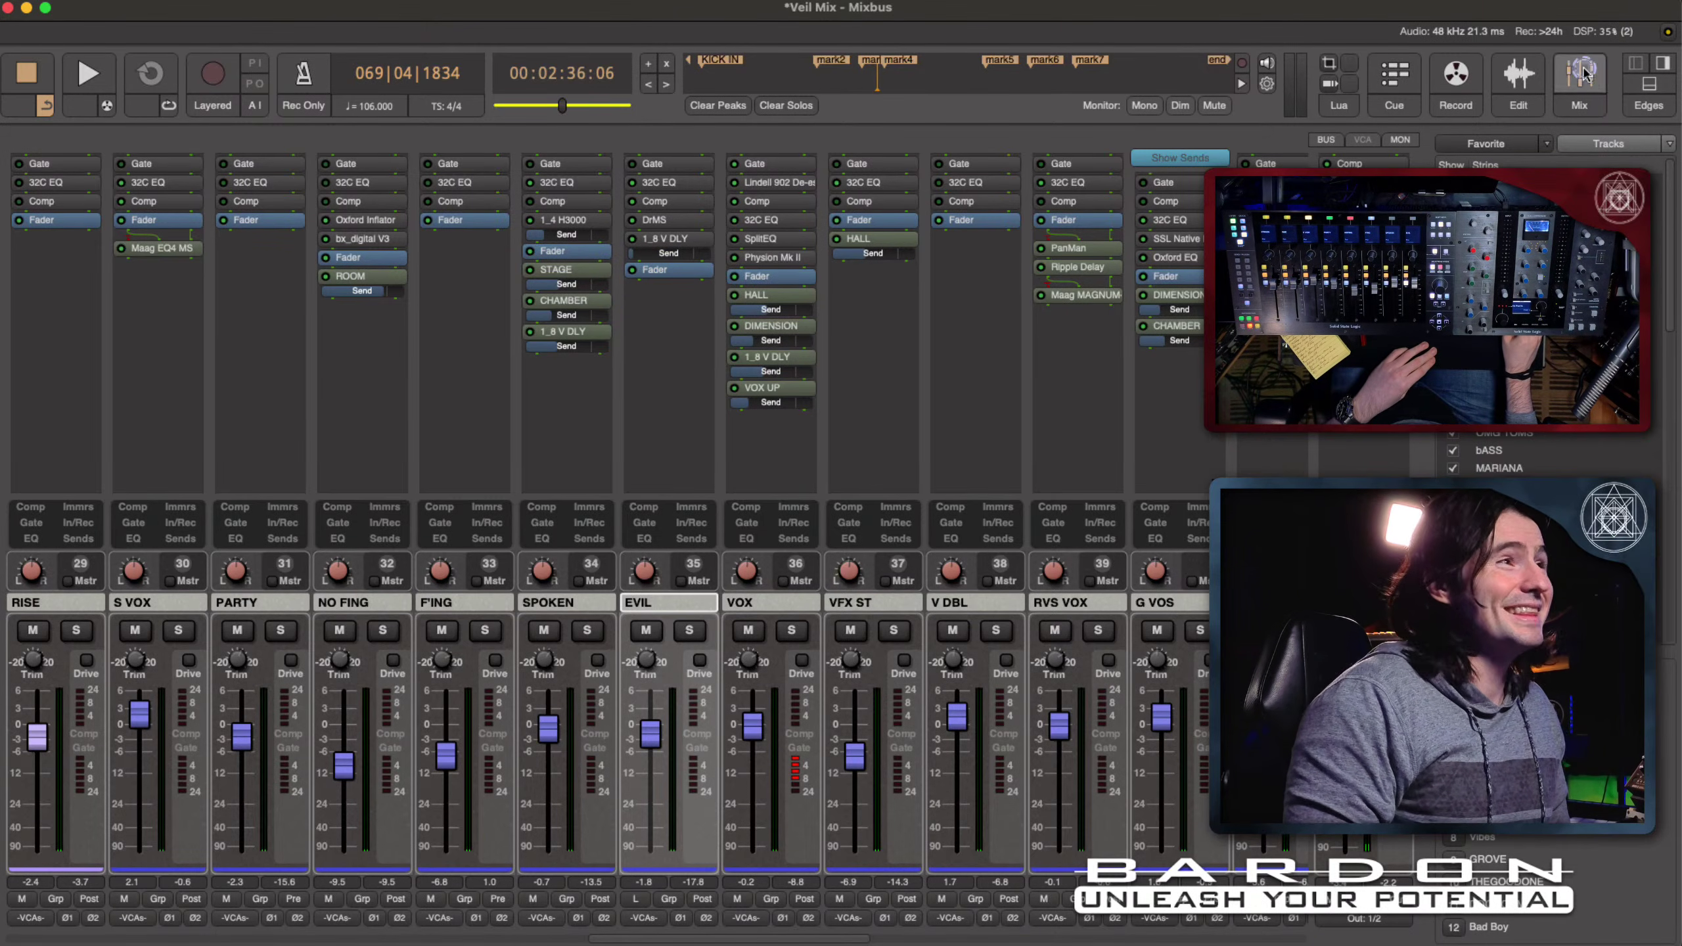
click(1518, 73)
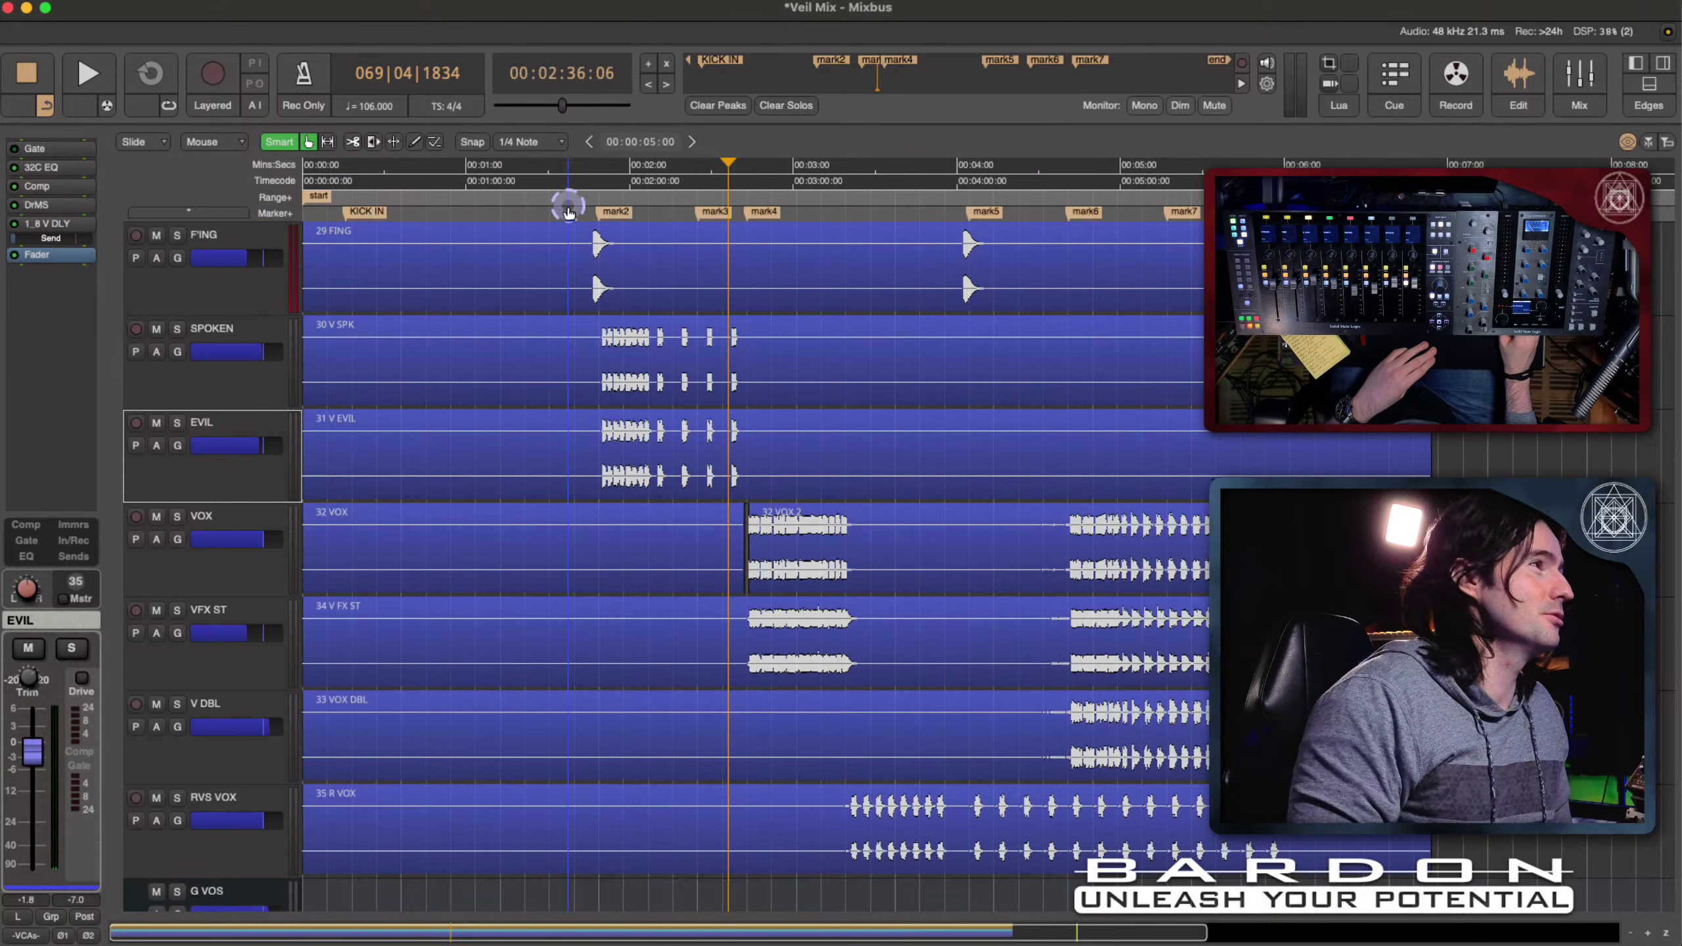
click(738, 329)
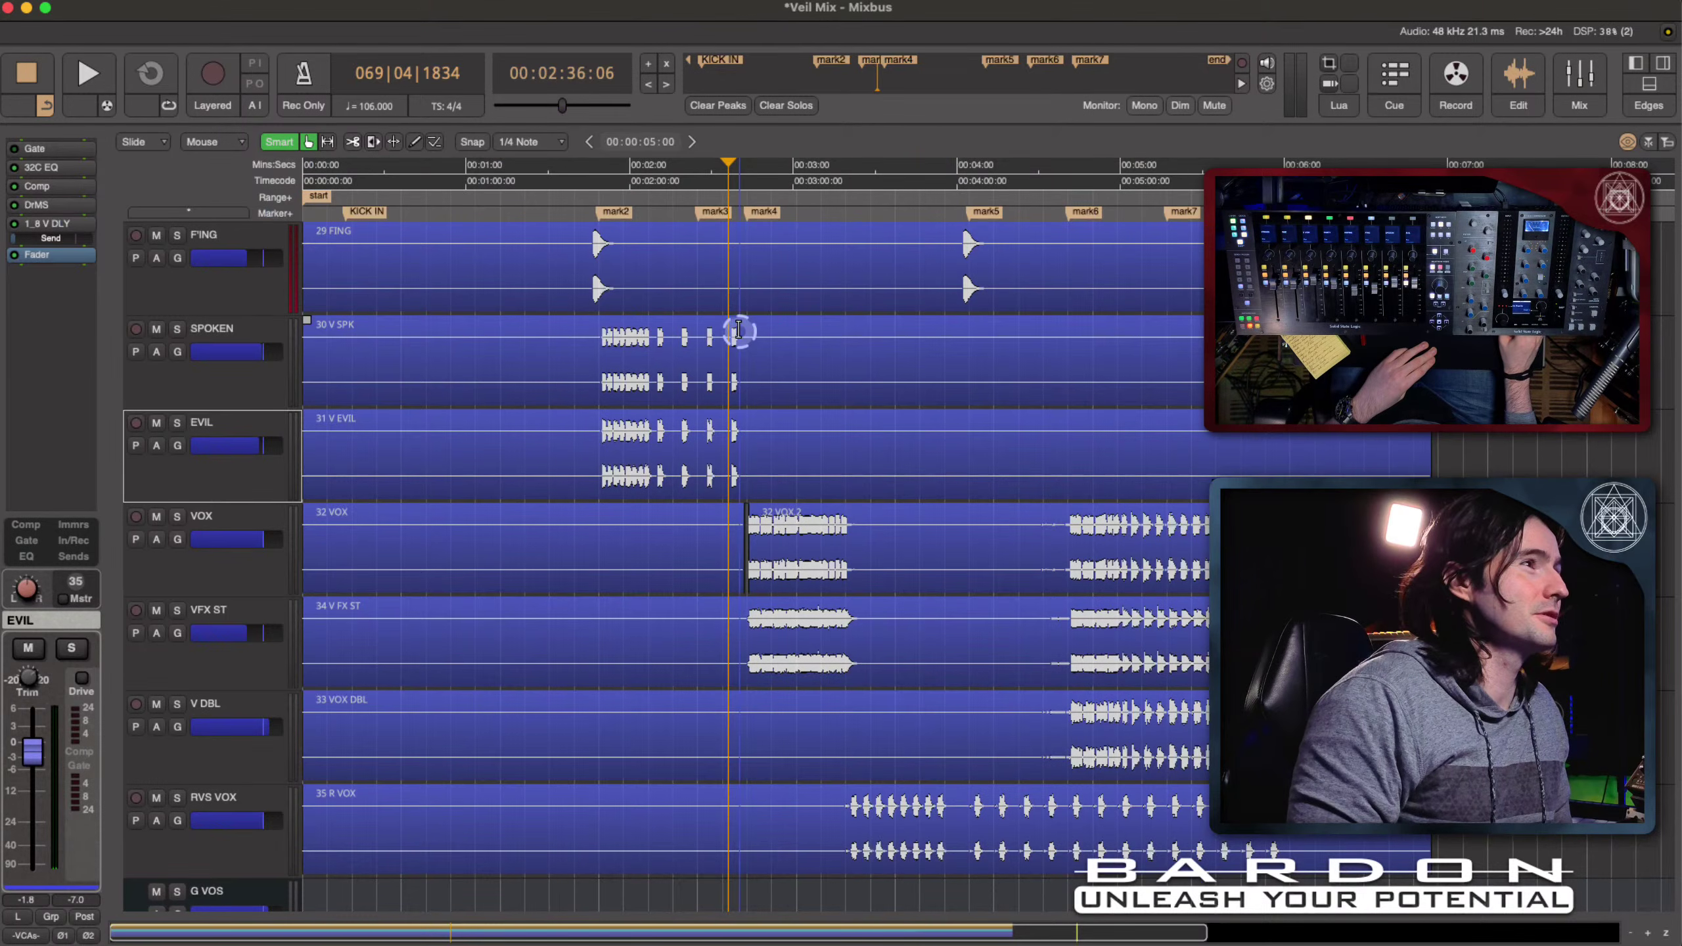
click(721, 194)
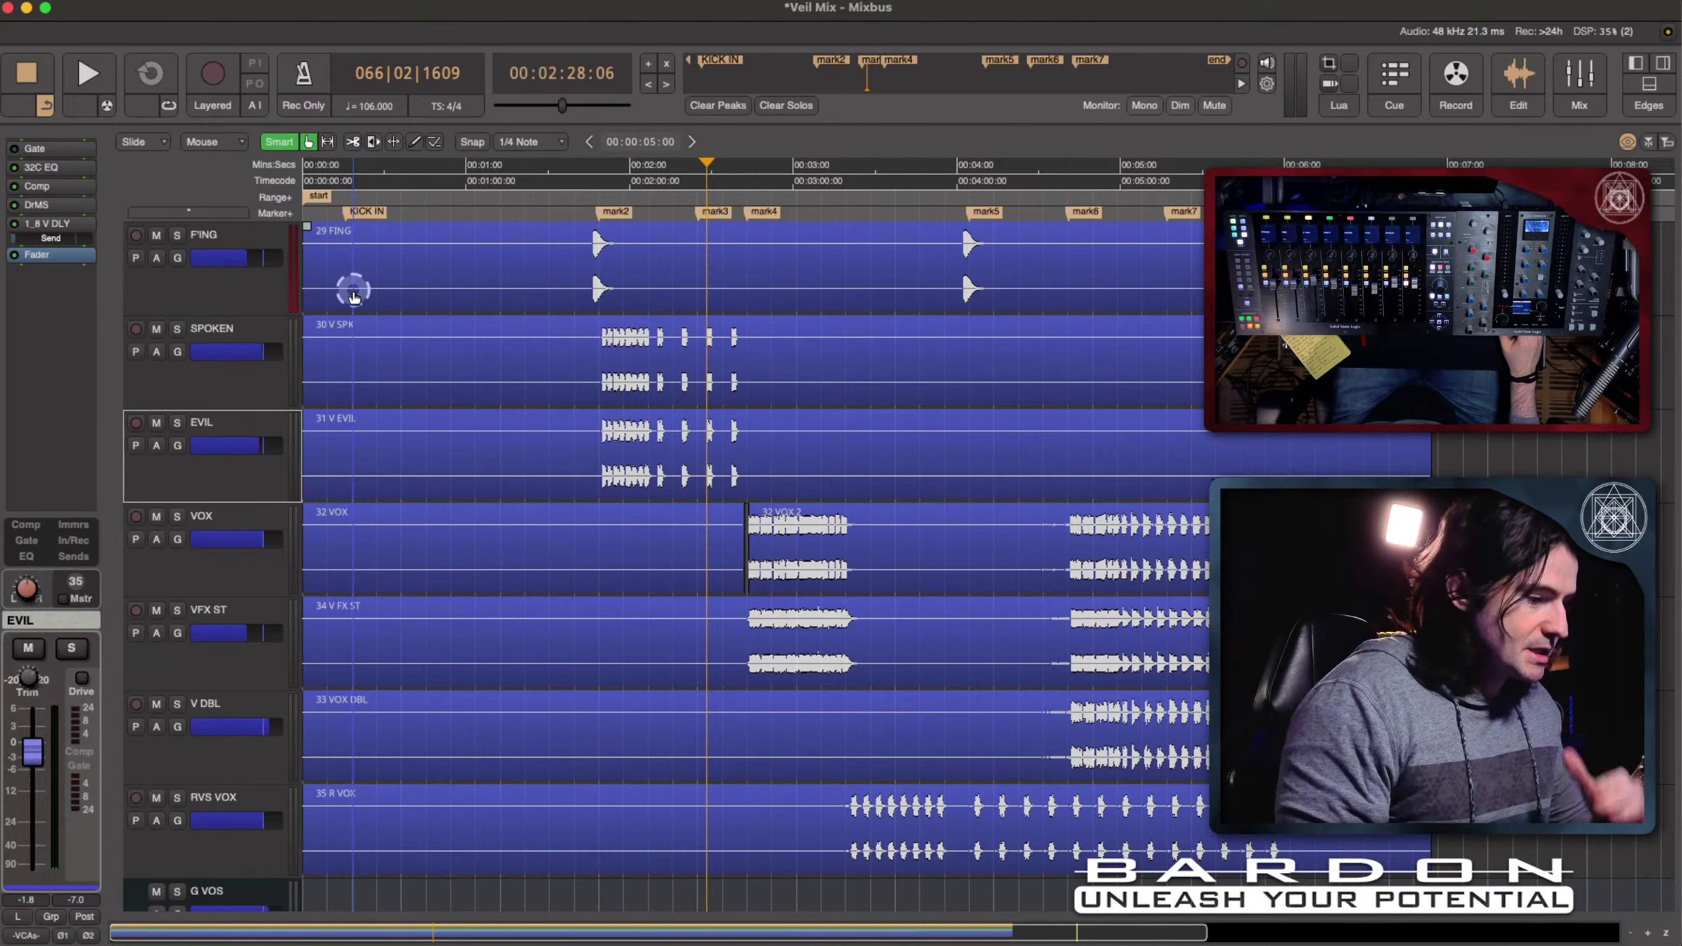
Step: Show the automation lane of EVIL's 1_8 V DLY send, raise the send to 6.02 dB during playback, and stop
mouse_move(15, 244)
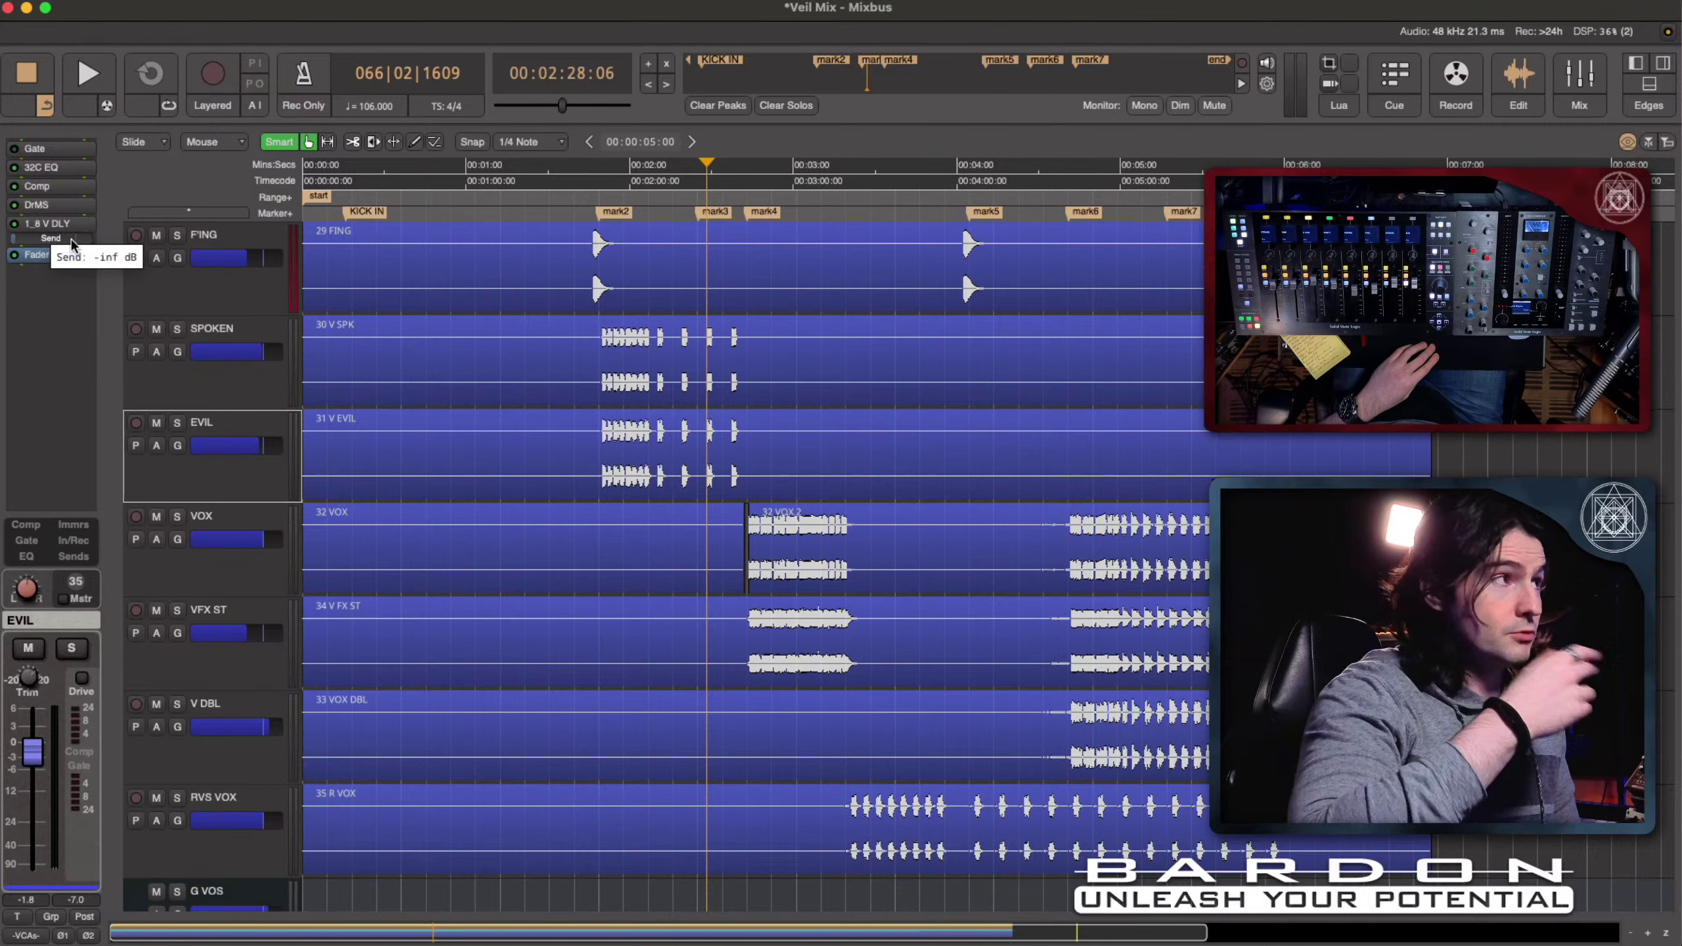
drag(72, 242, 10, 252)
key(space)
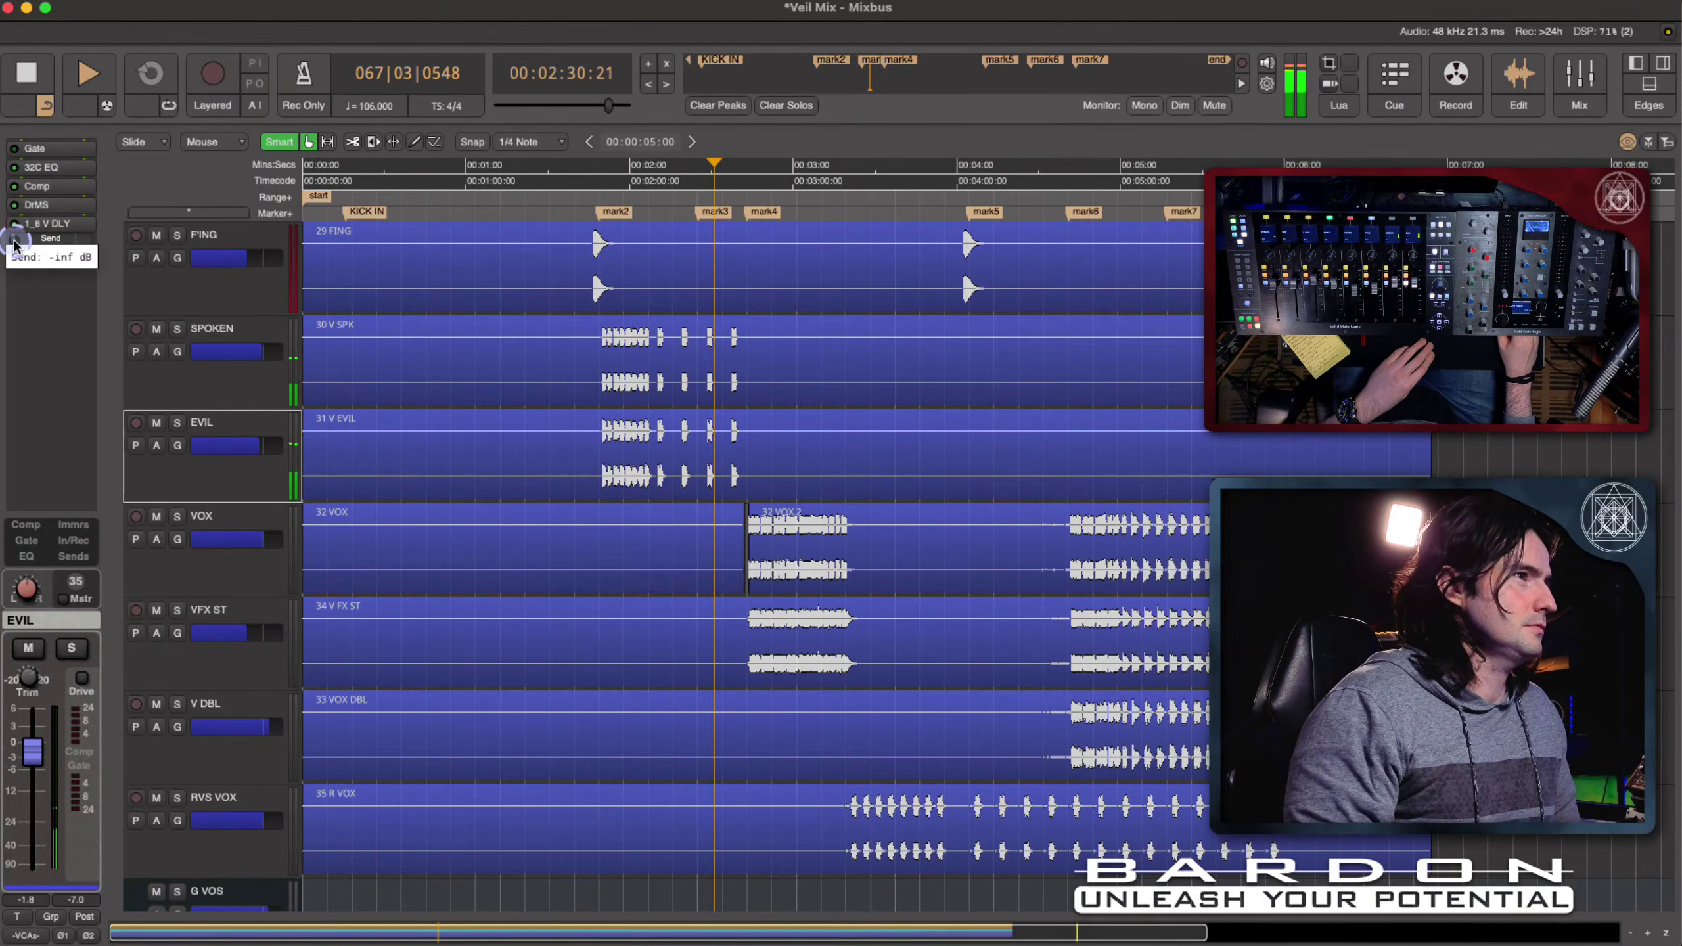
click(13, 242)
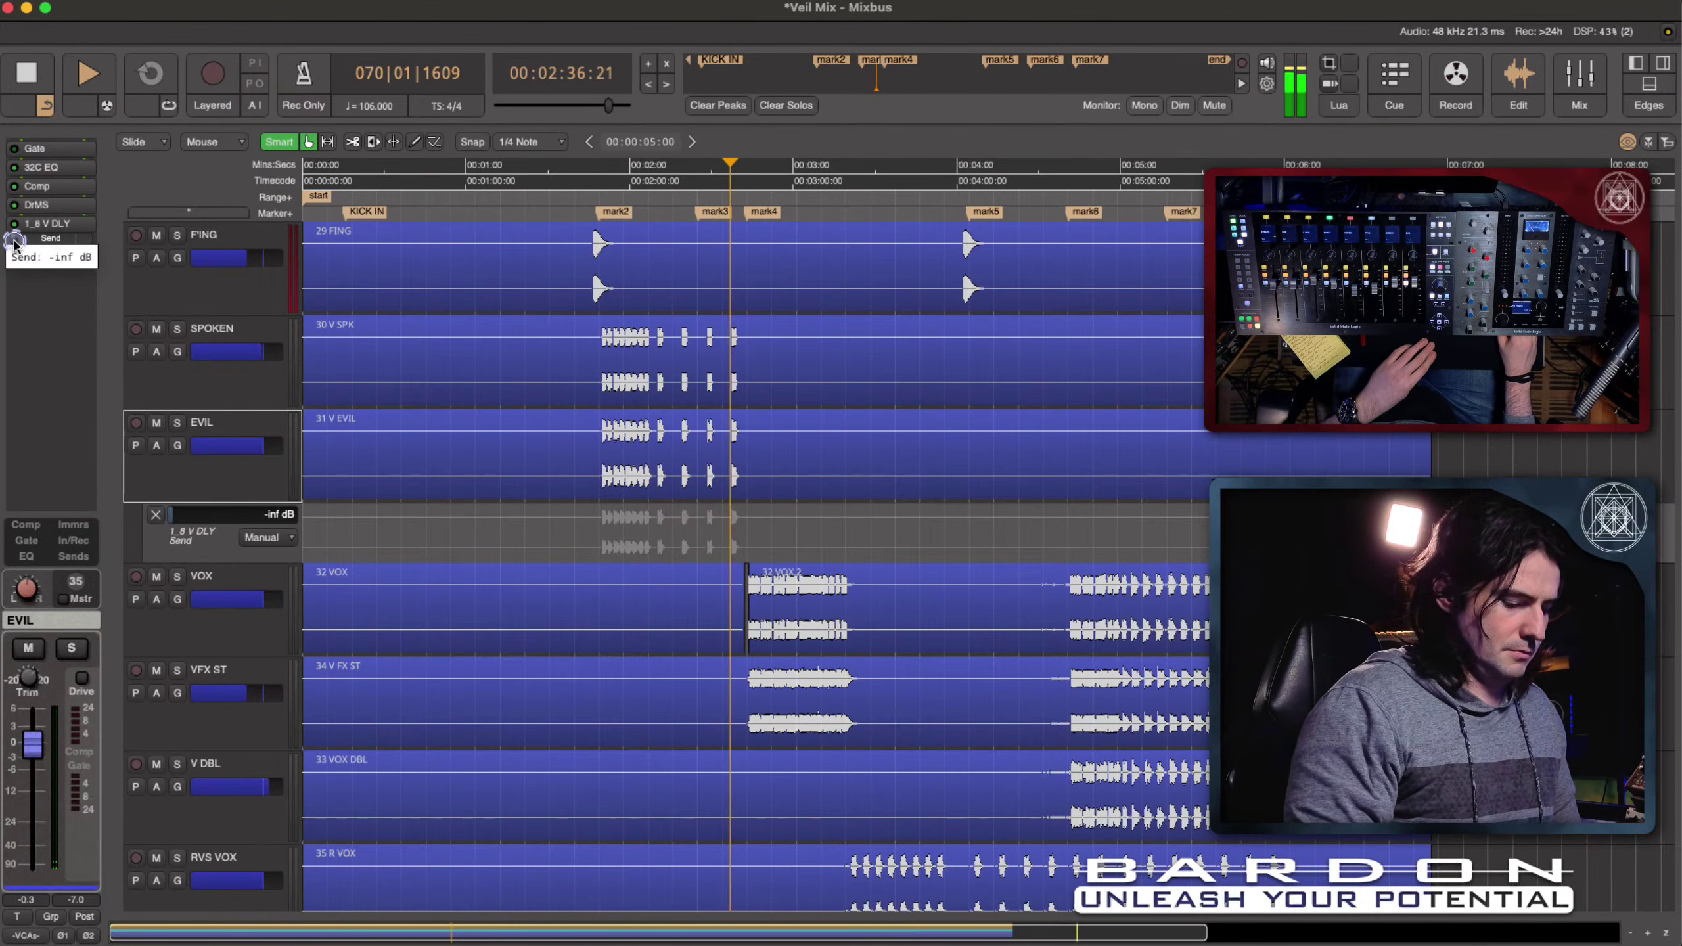
drag(15, 244, 187, 237)
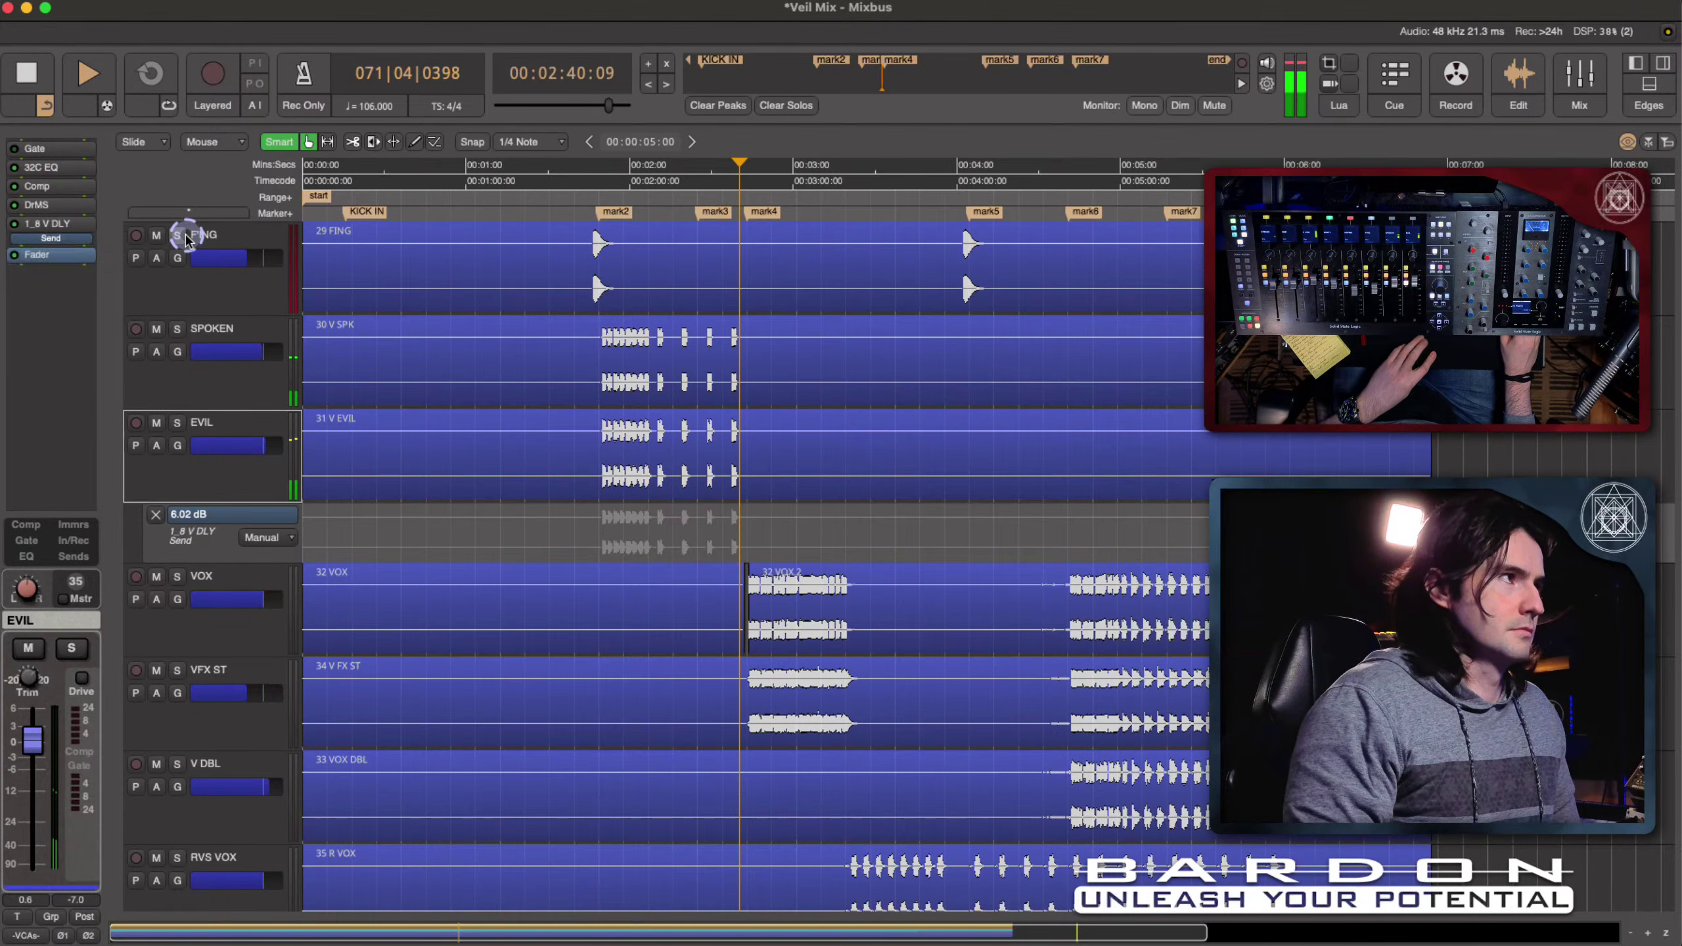
key(space)
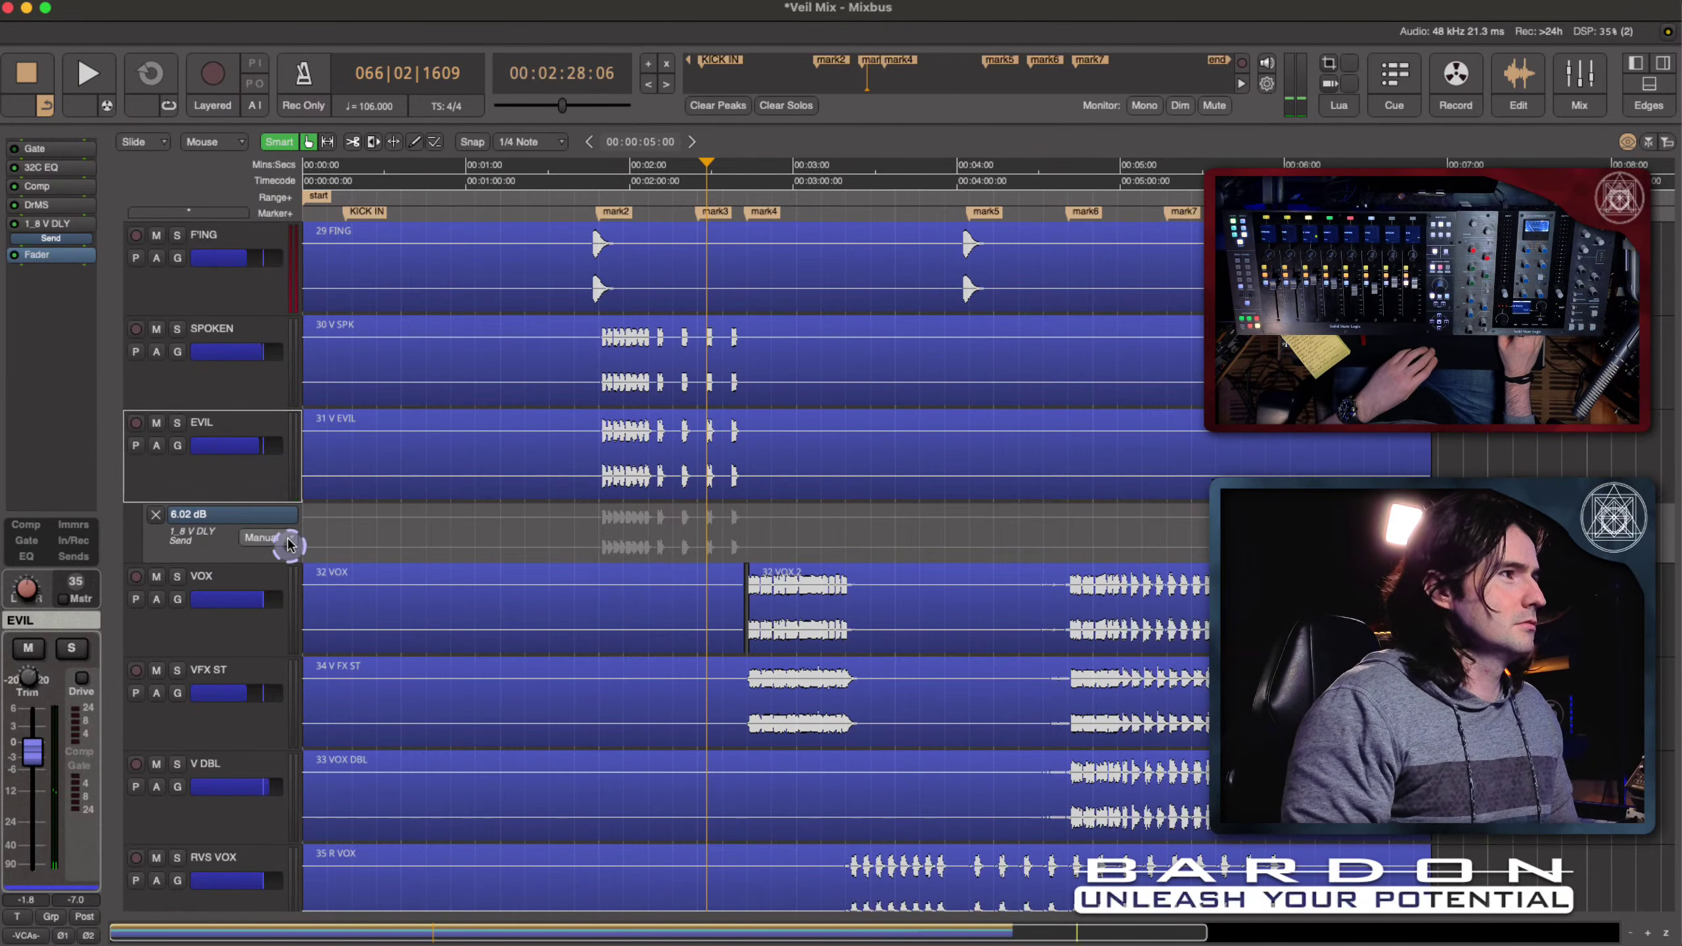
Step: Reset EVIL's 1_8 V DLY send to -inf dB and set its automation mode to Touch
click(278, 511)
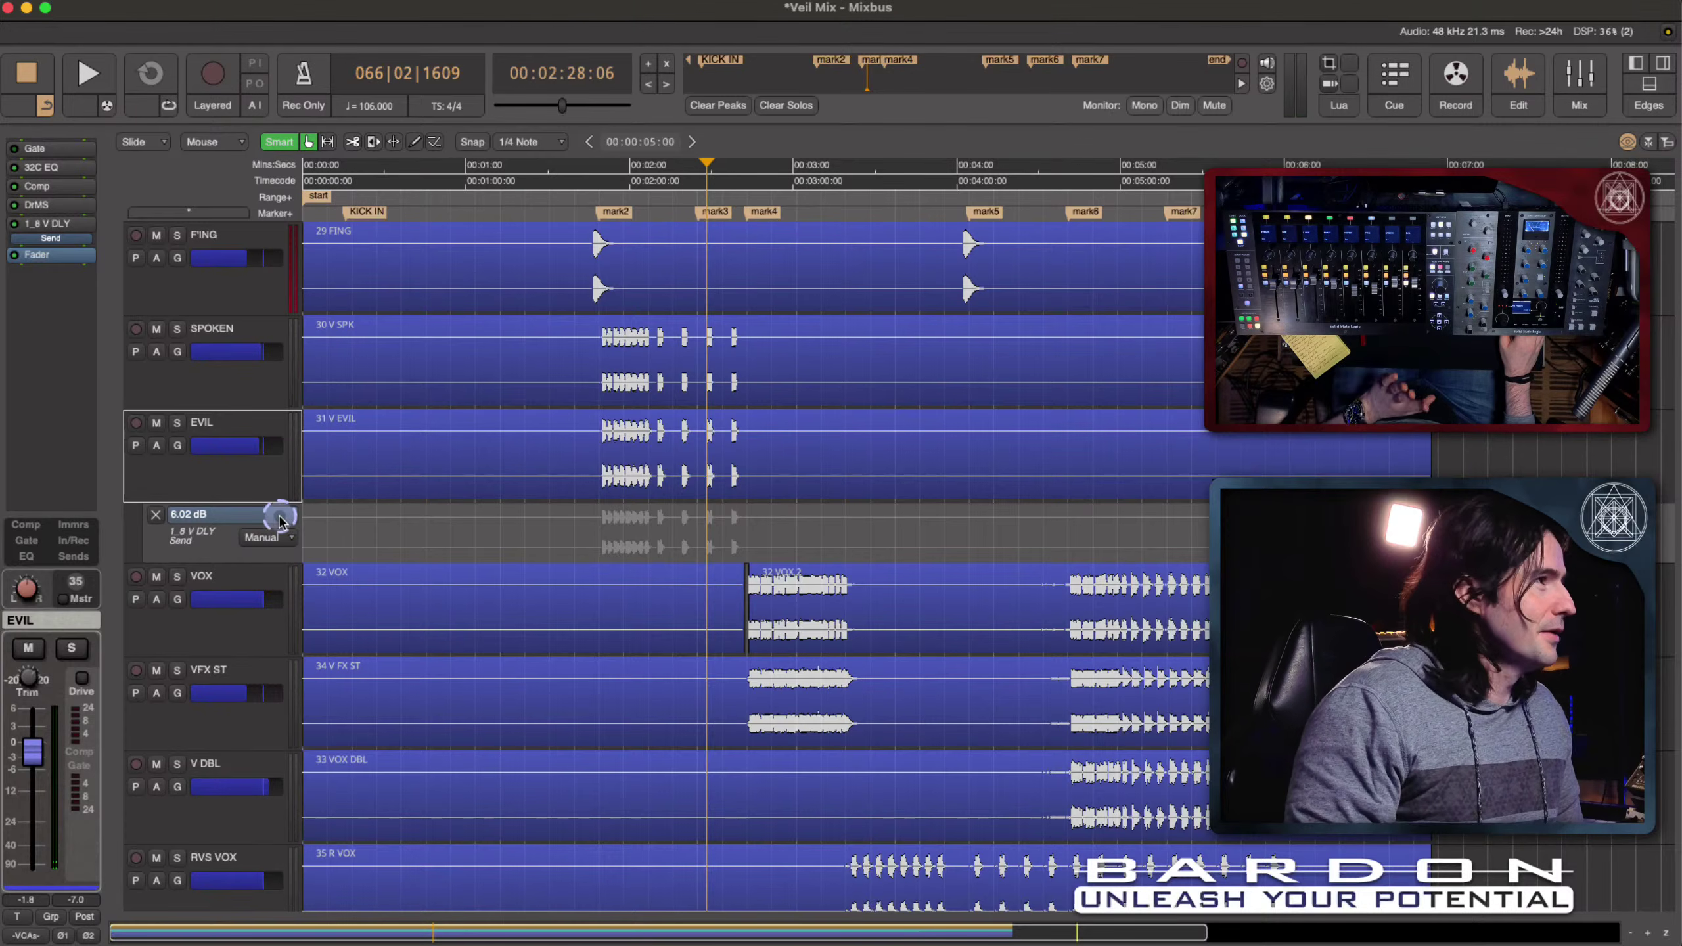
click(260, 450)
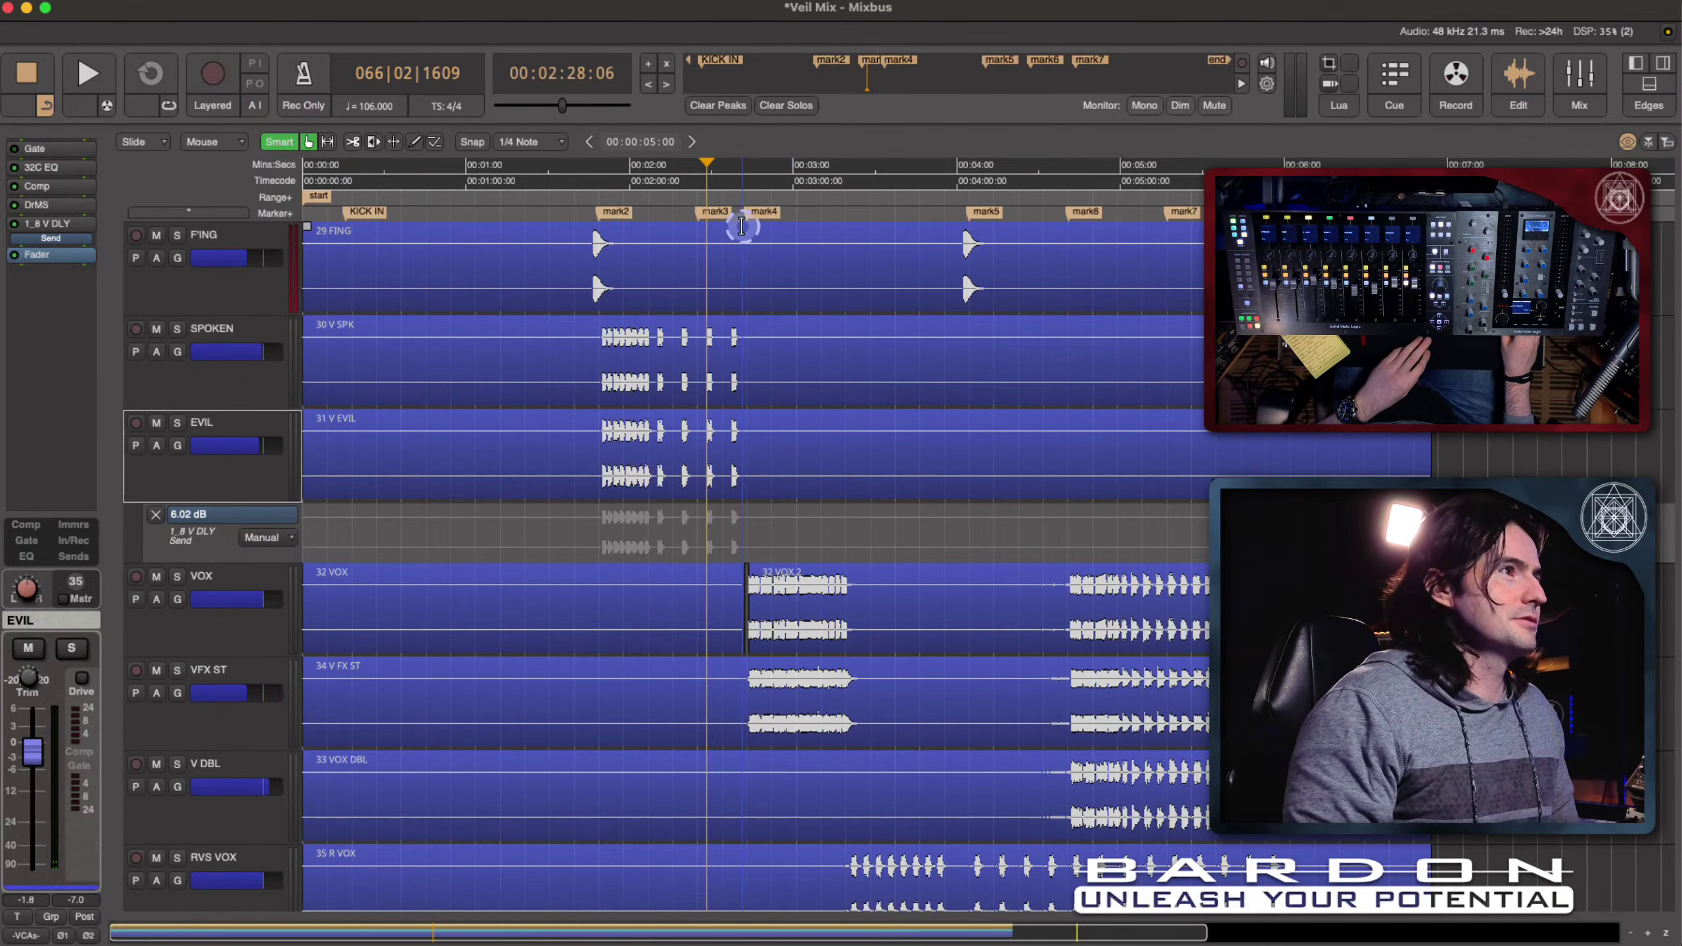
drag(56, 238, 5, 248)
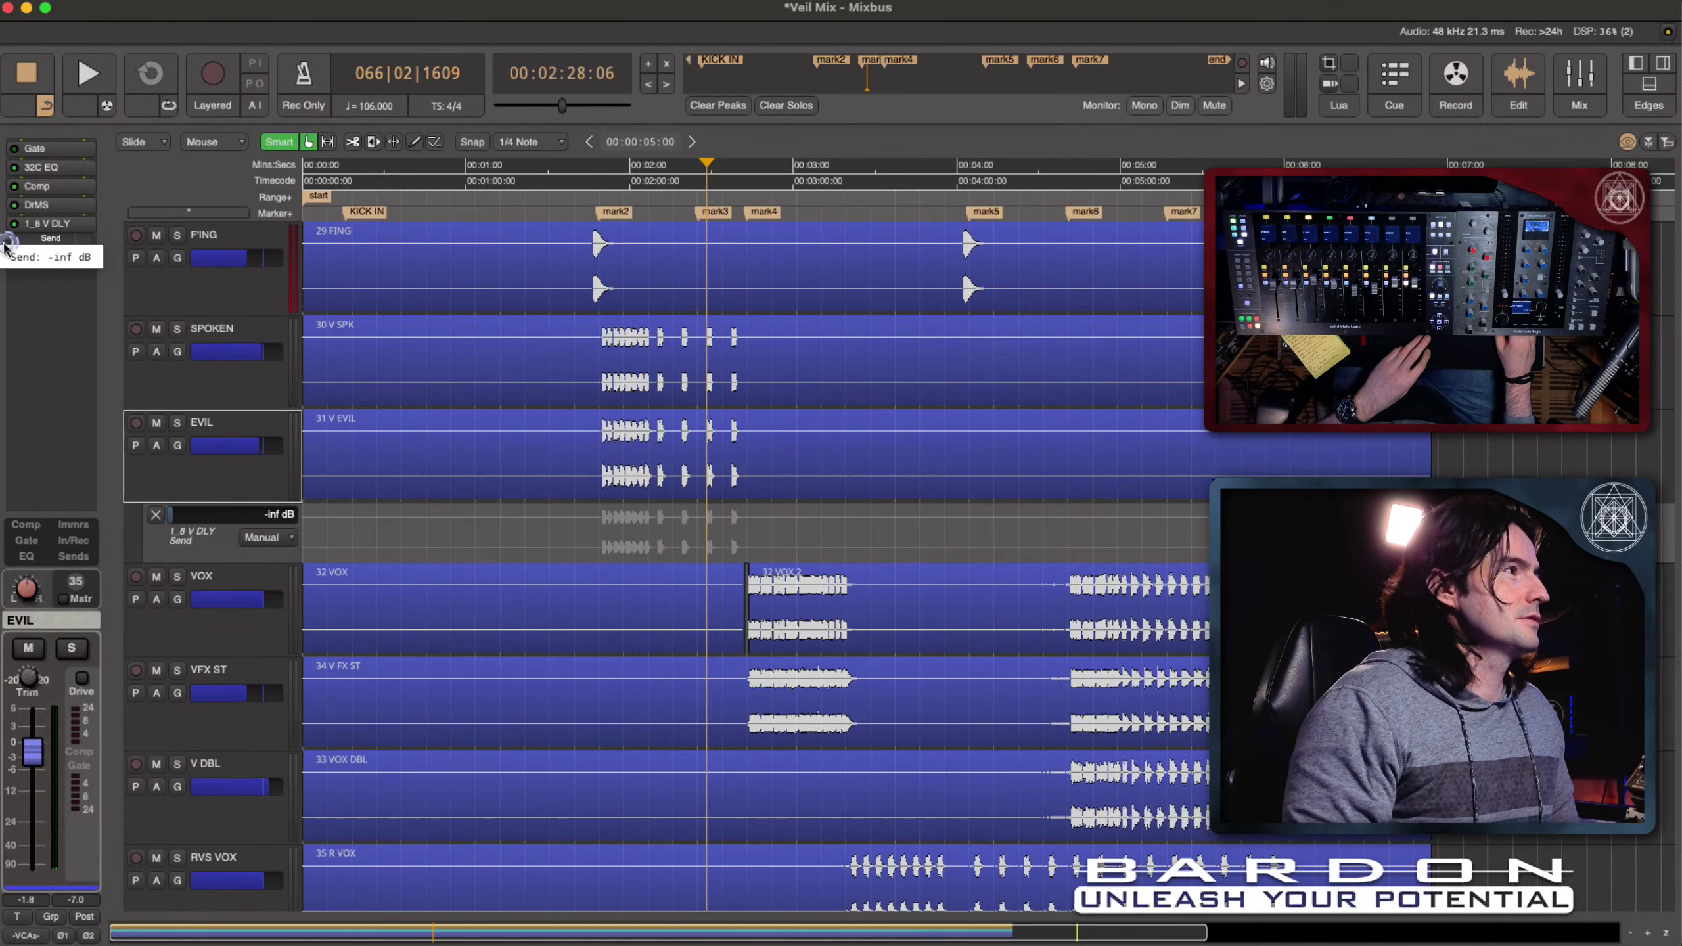
click(269, 537)
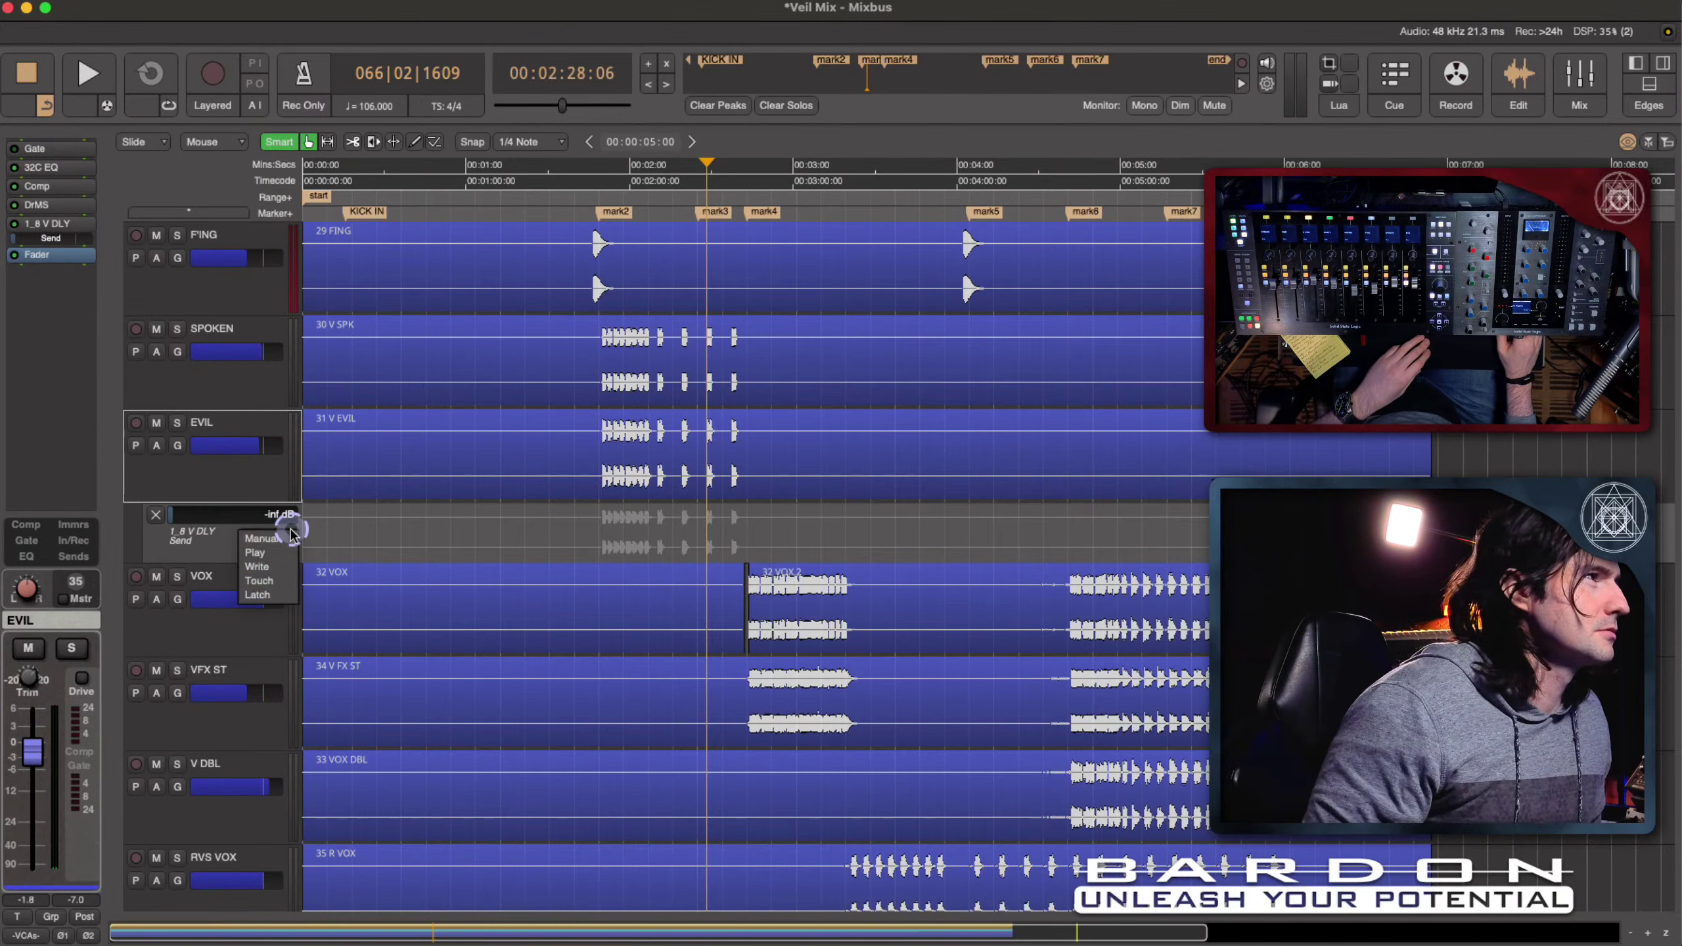
click(273, 581)
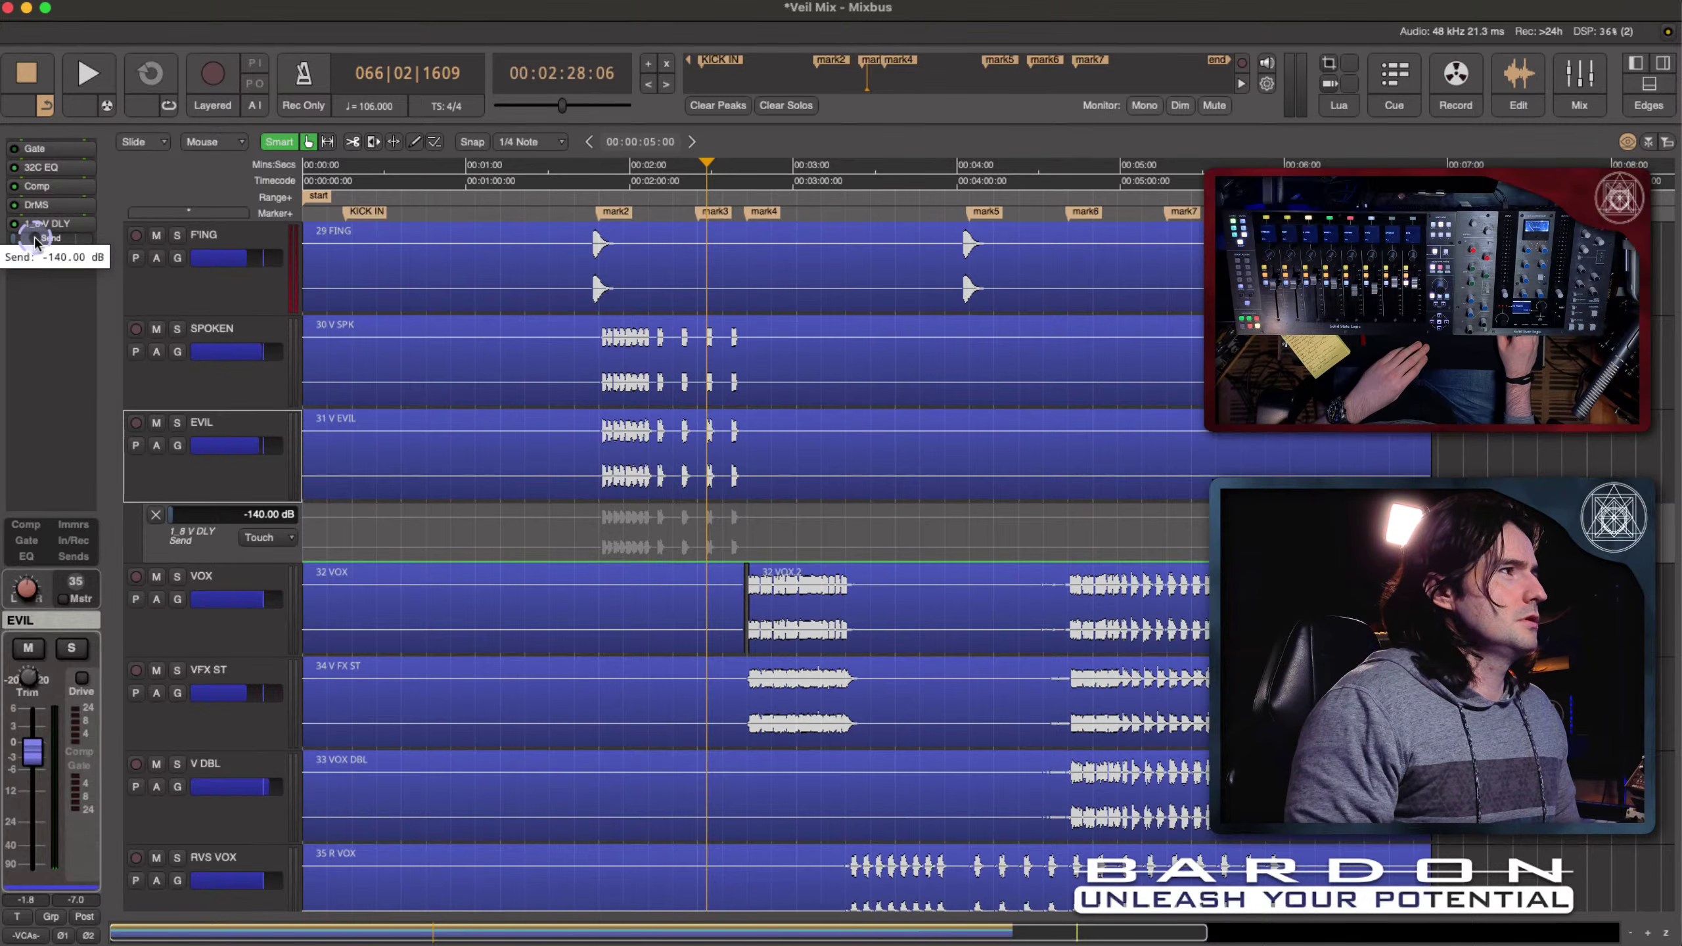
Step: Try to record a brief rise of the 1_8 V DLY send on EVIL's last phrase before mark4, and undo that automation pass
key(space)
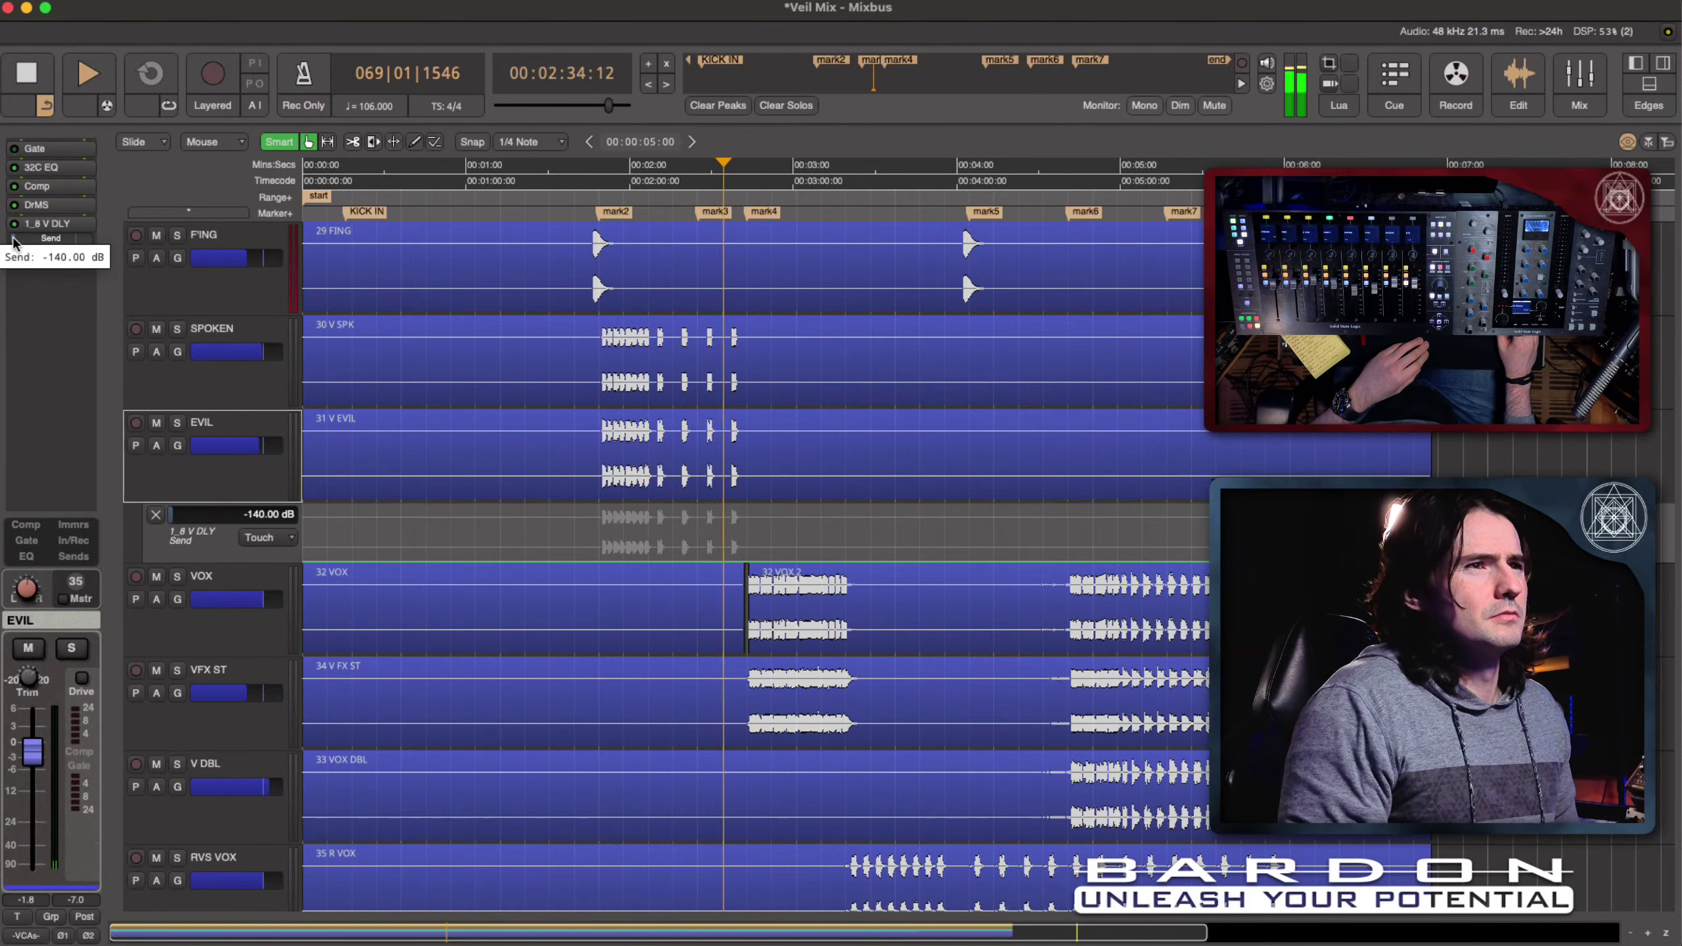
click(13, 240)
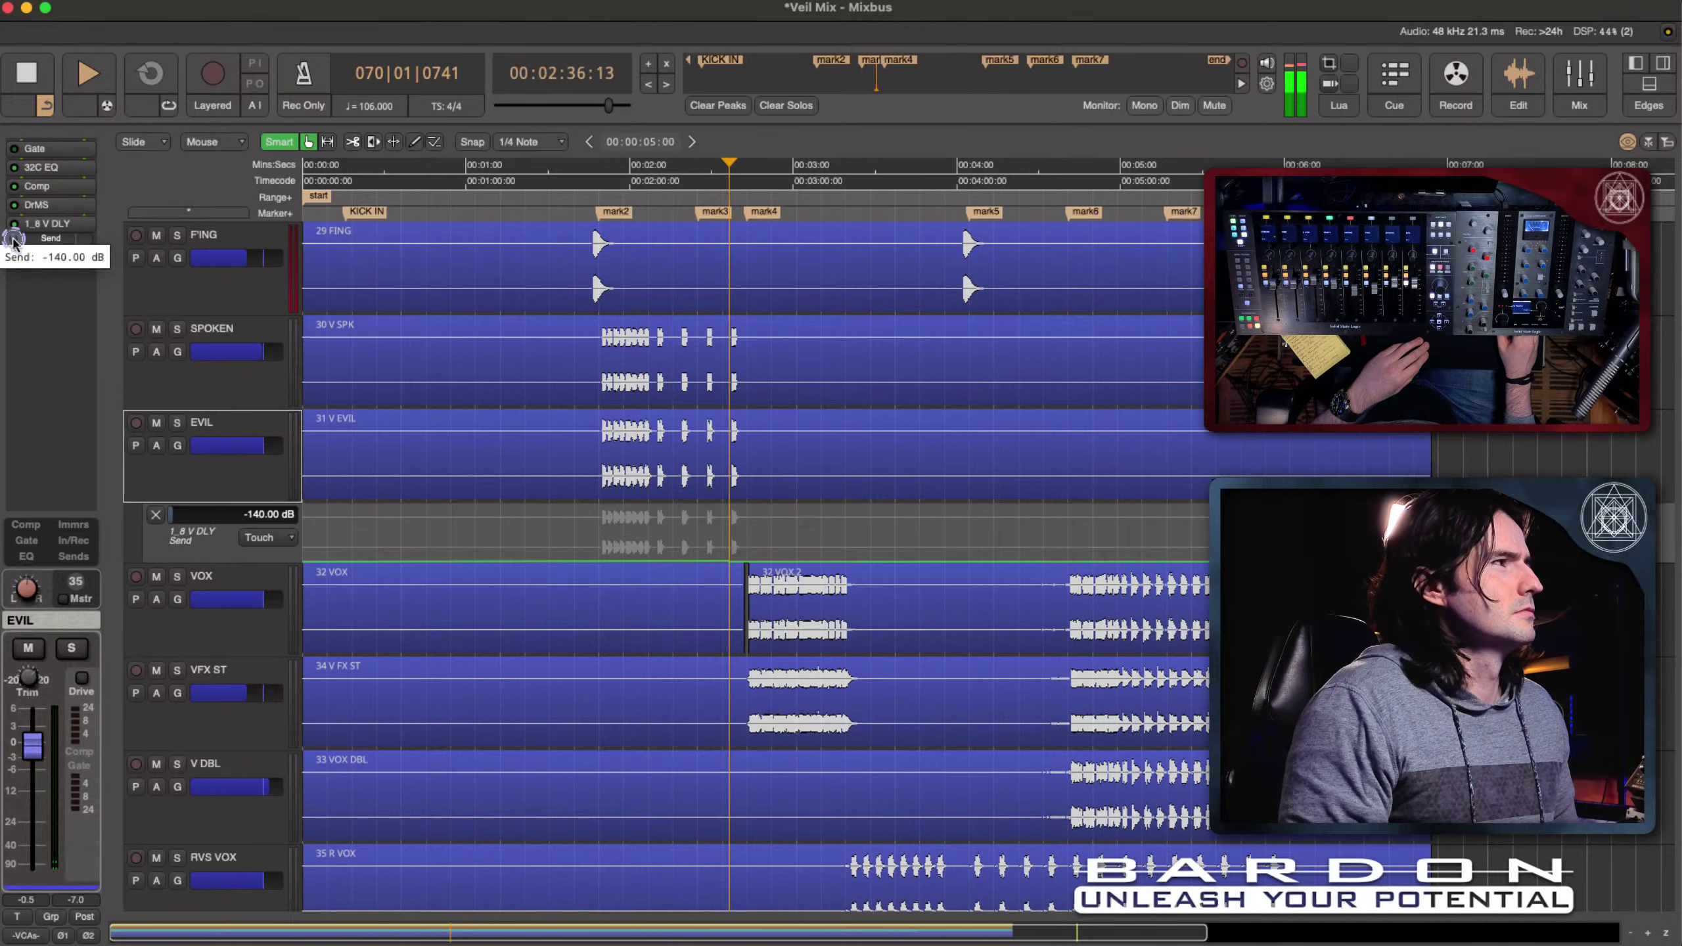
drag(13, 239, 52, 240)
shift+click(51, 239)
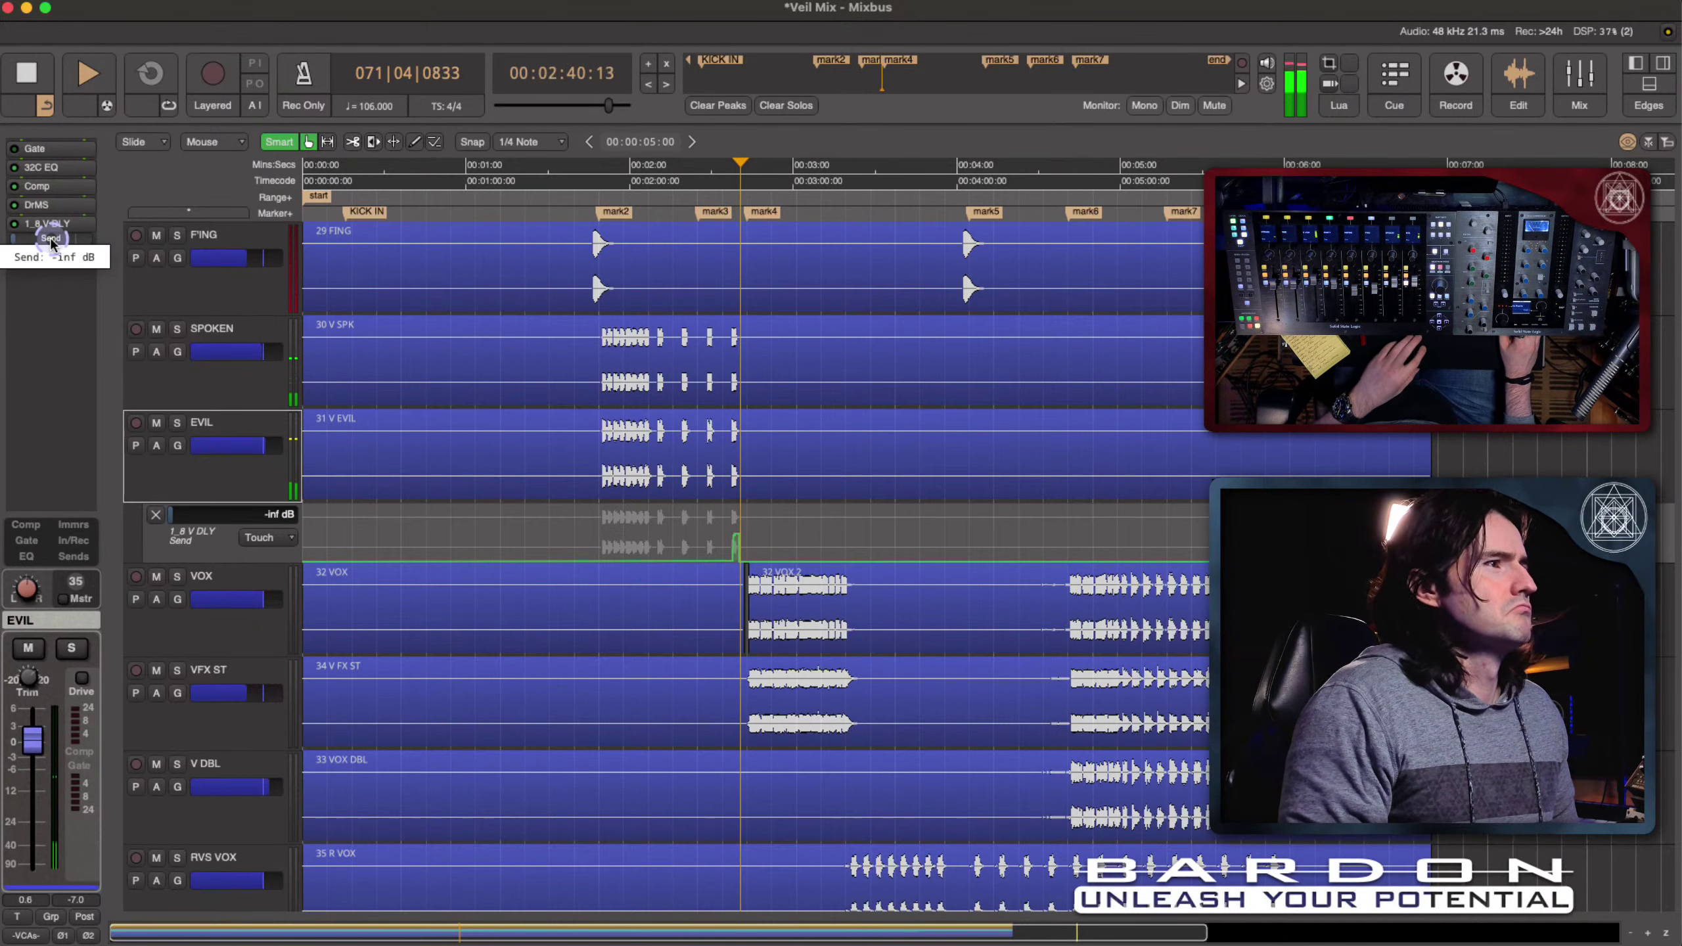
key(space)
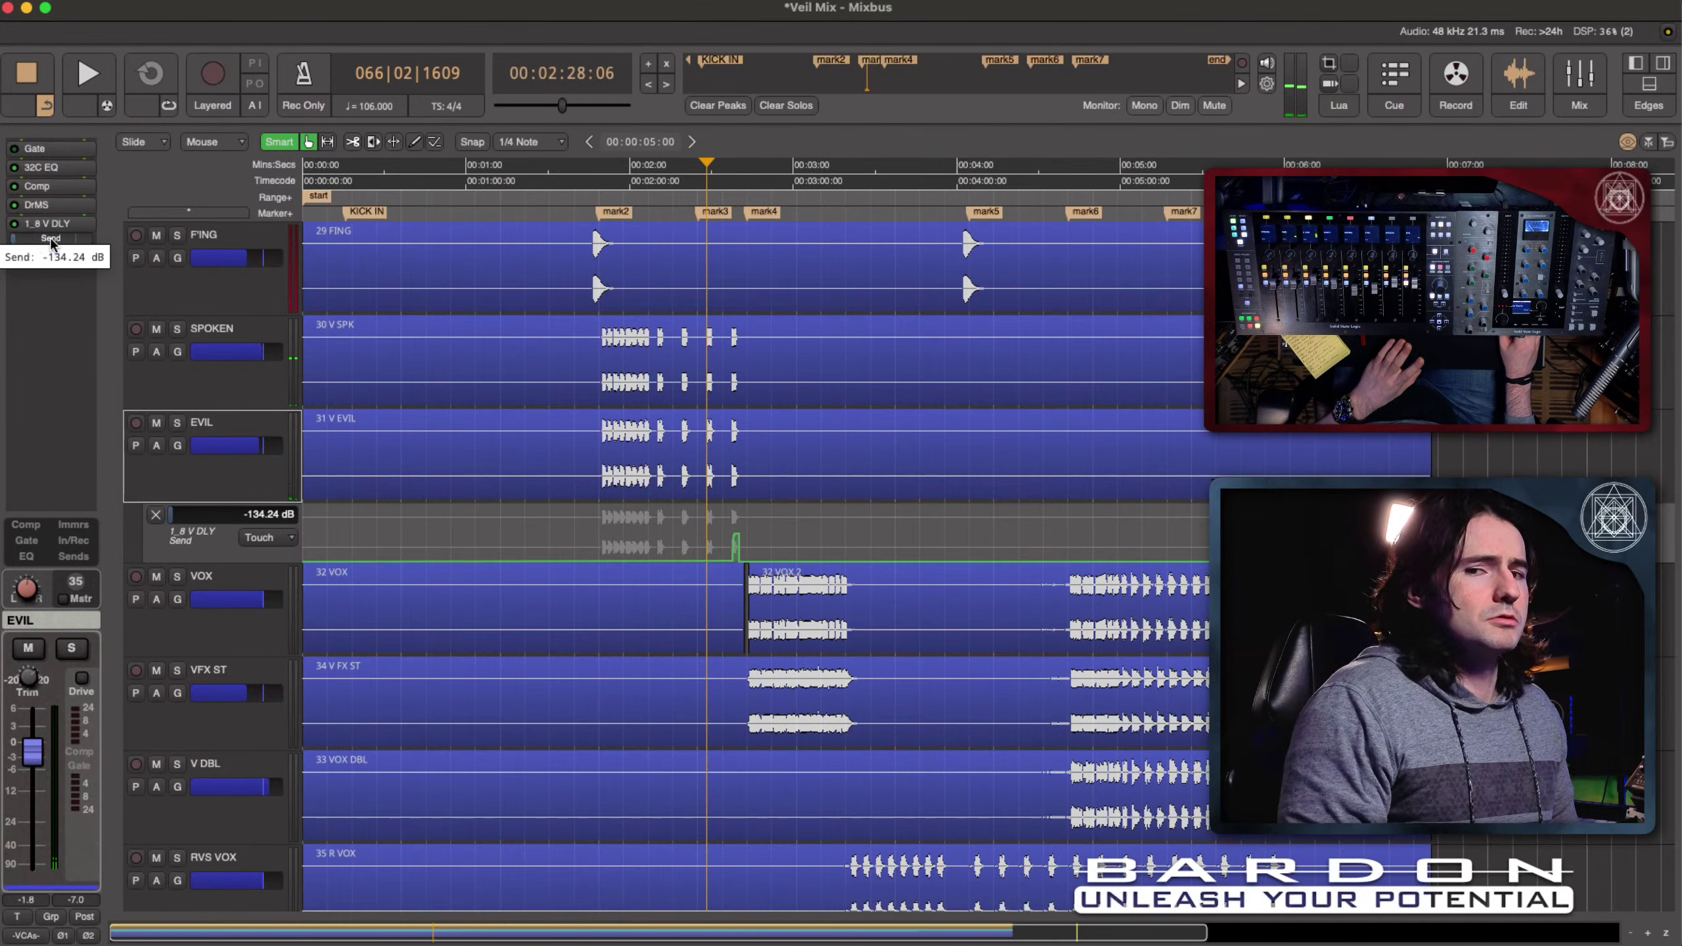
key(super+z)
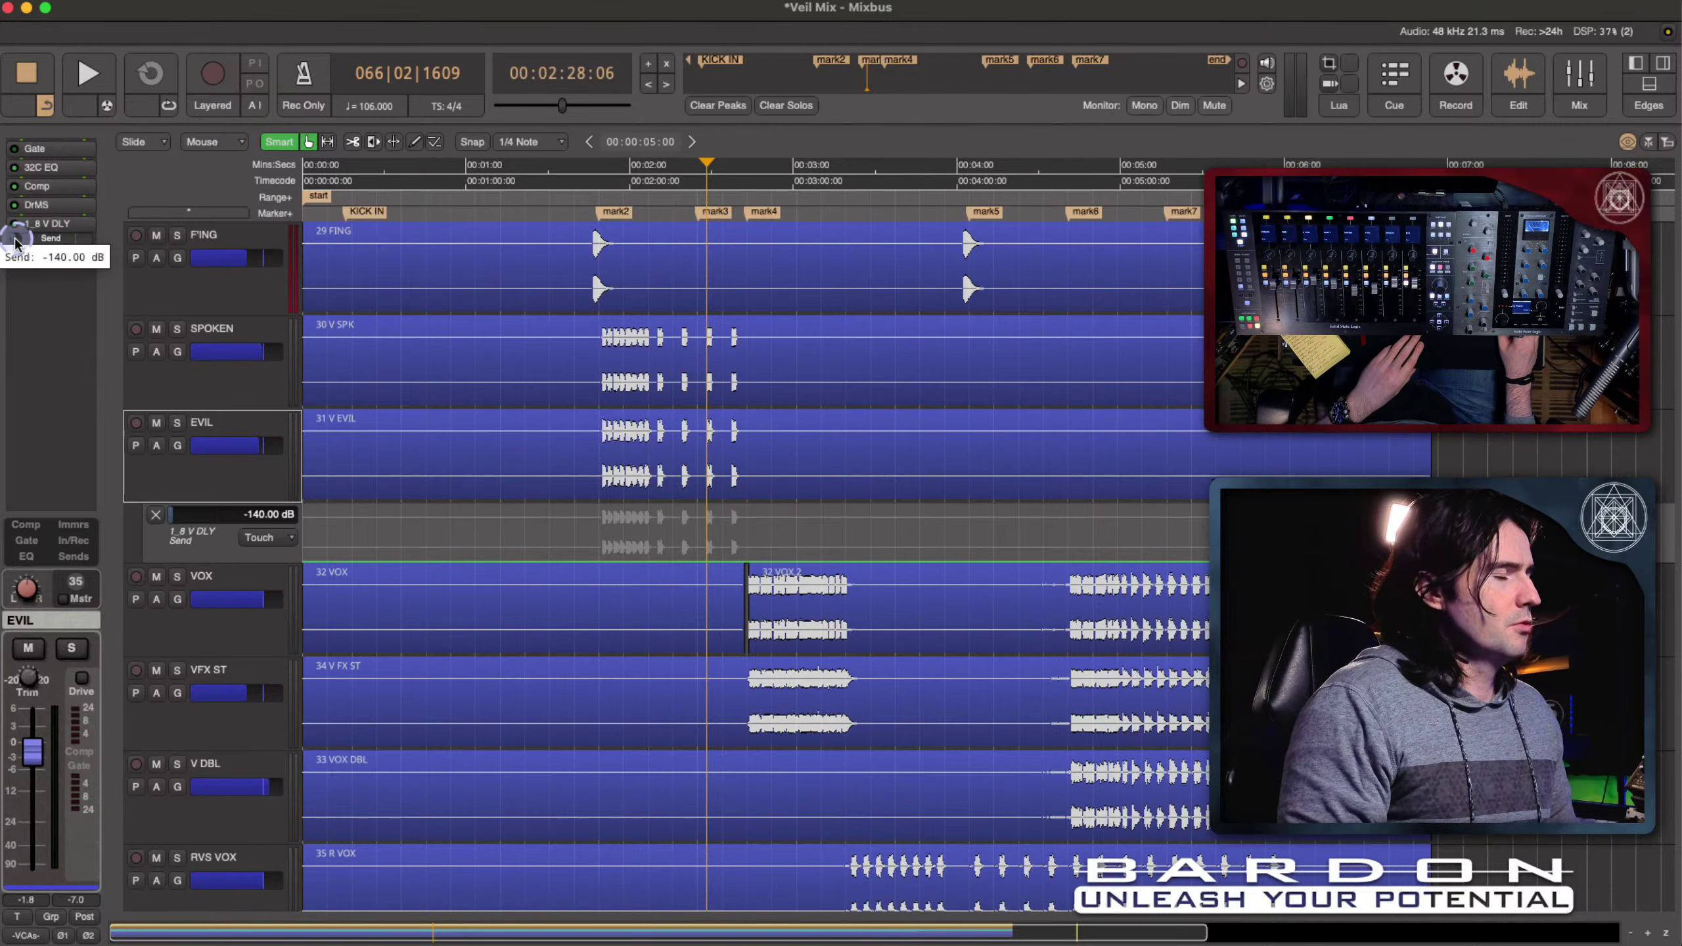
Step: Record touch automation raising EVIL's 1_8 V DLY send to about -5.26 dB on the last phrase before mark4, and stop playback
key(space)
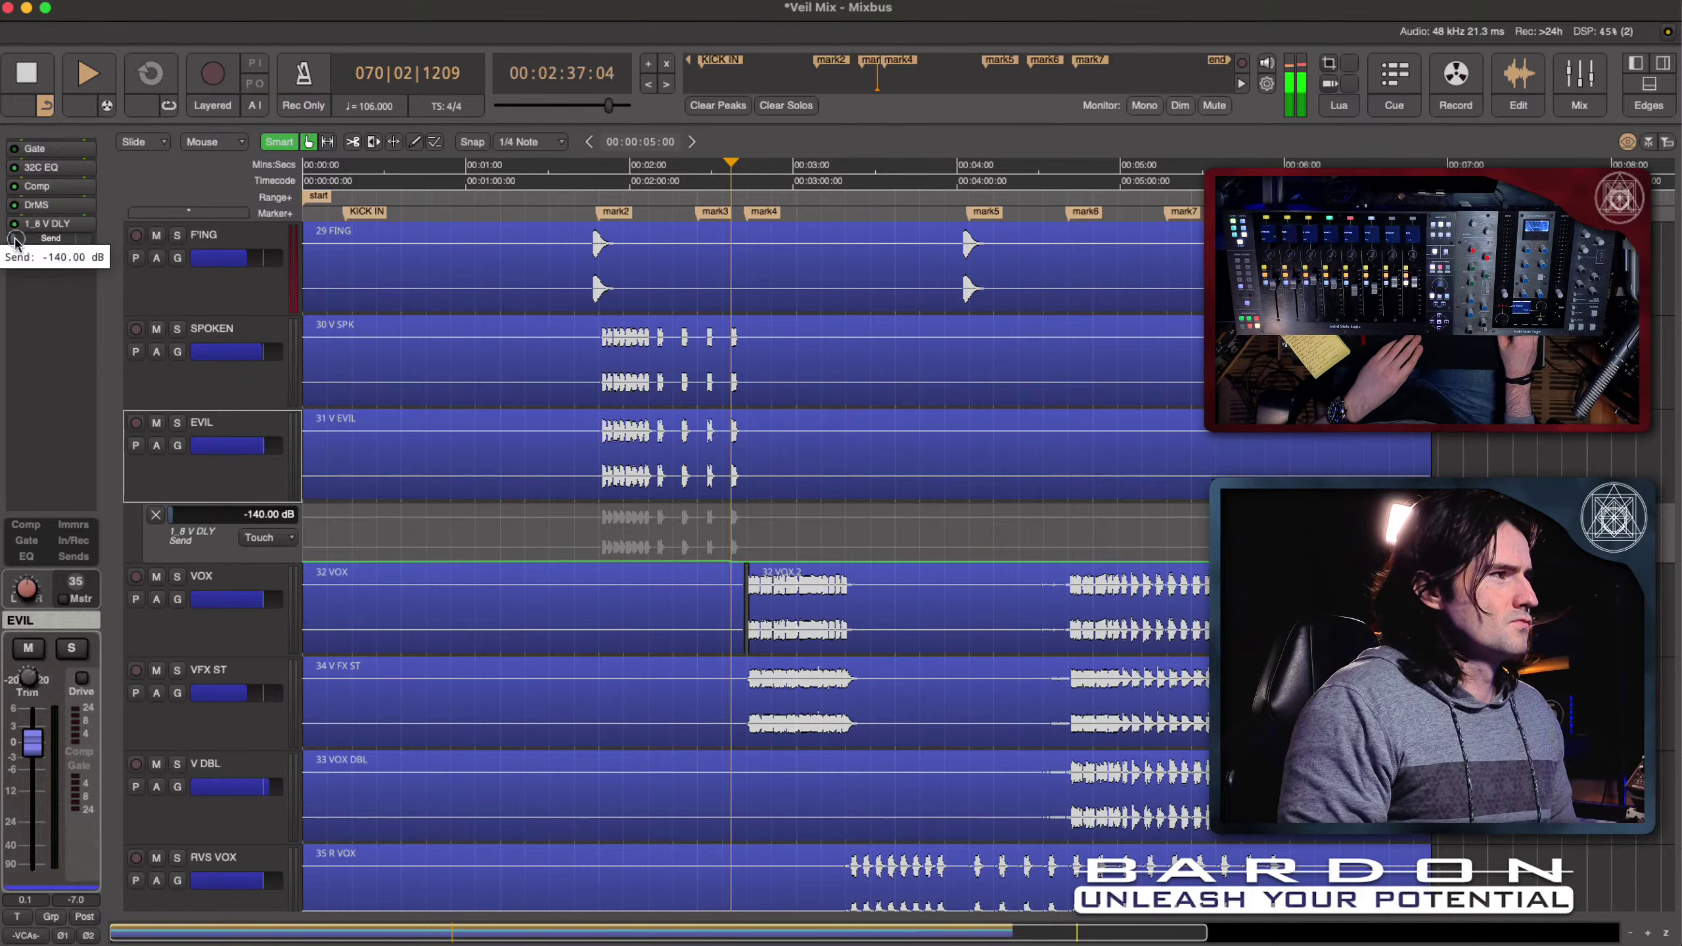
drag(15, 240, 64, 241)
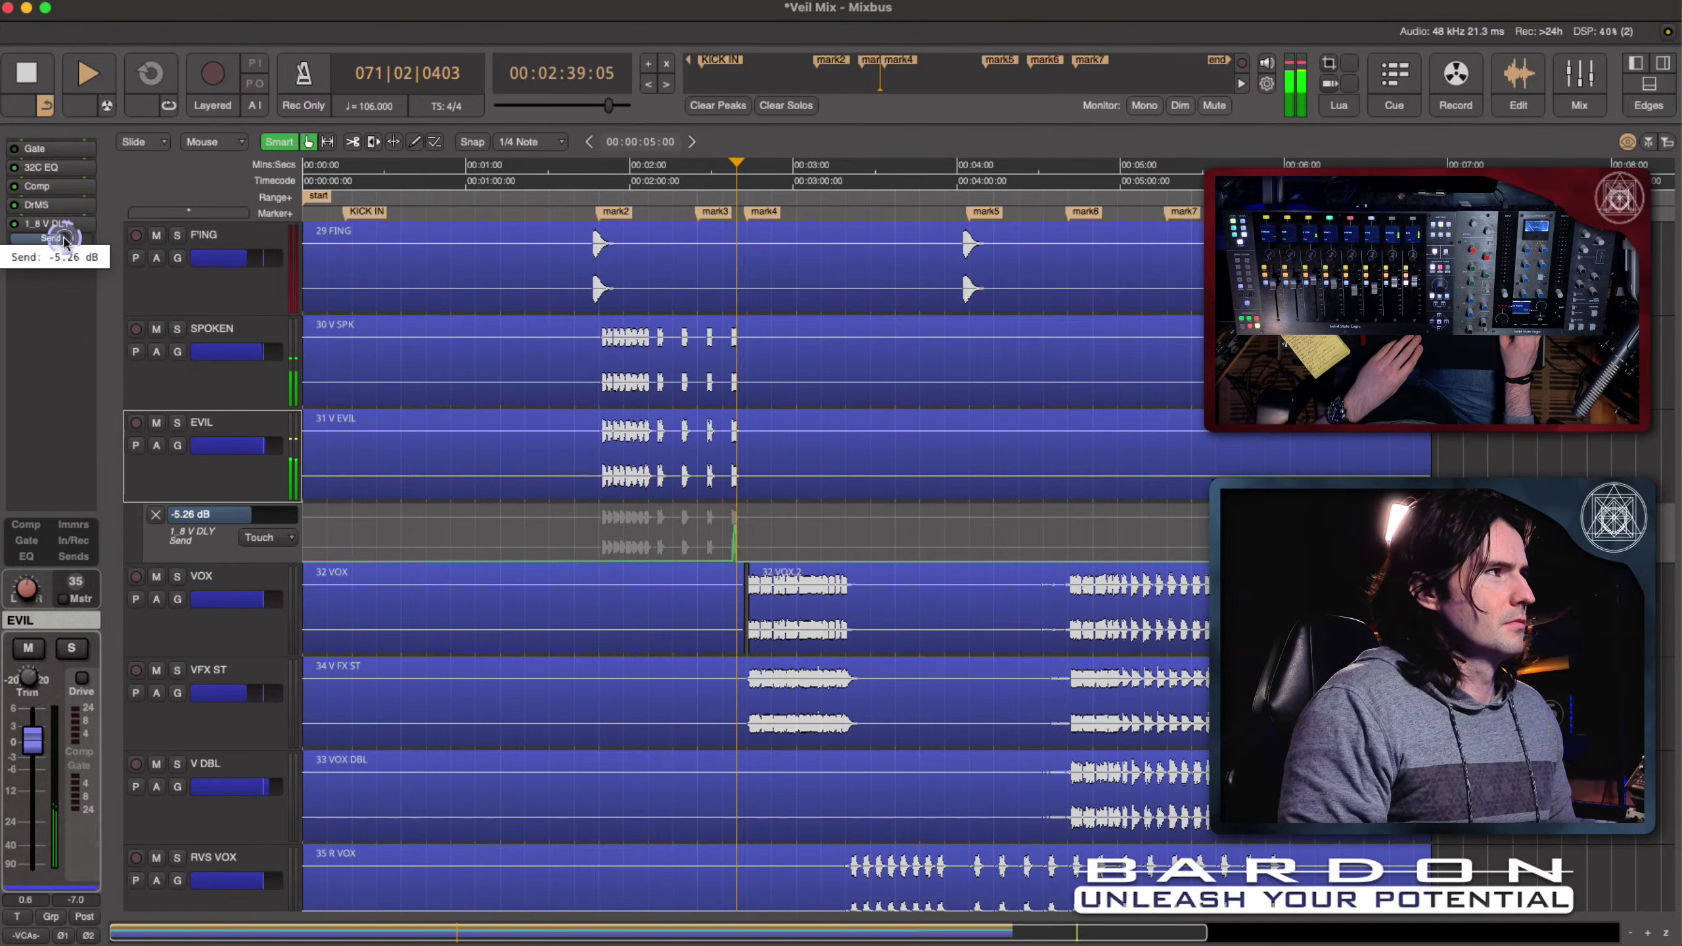
key(space)
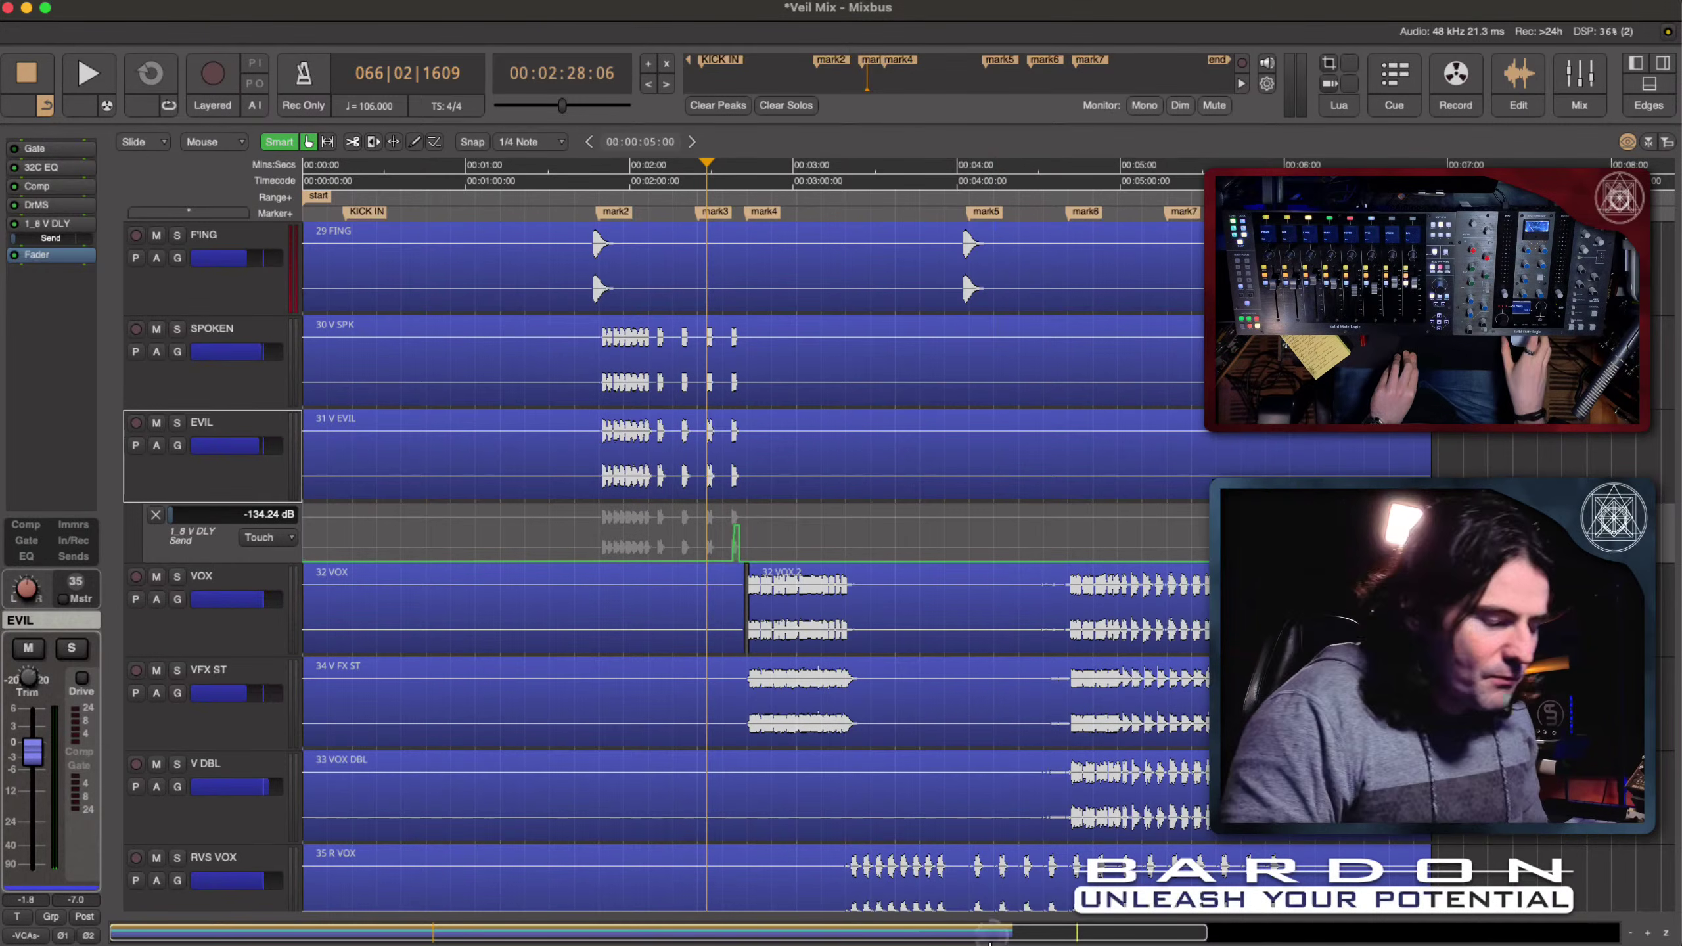
click(962, 292)
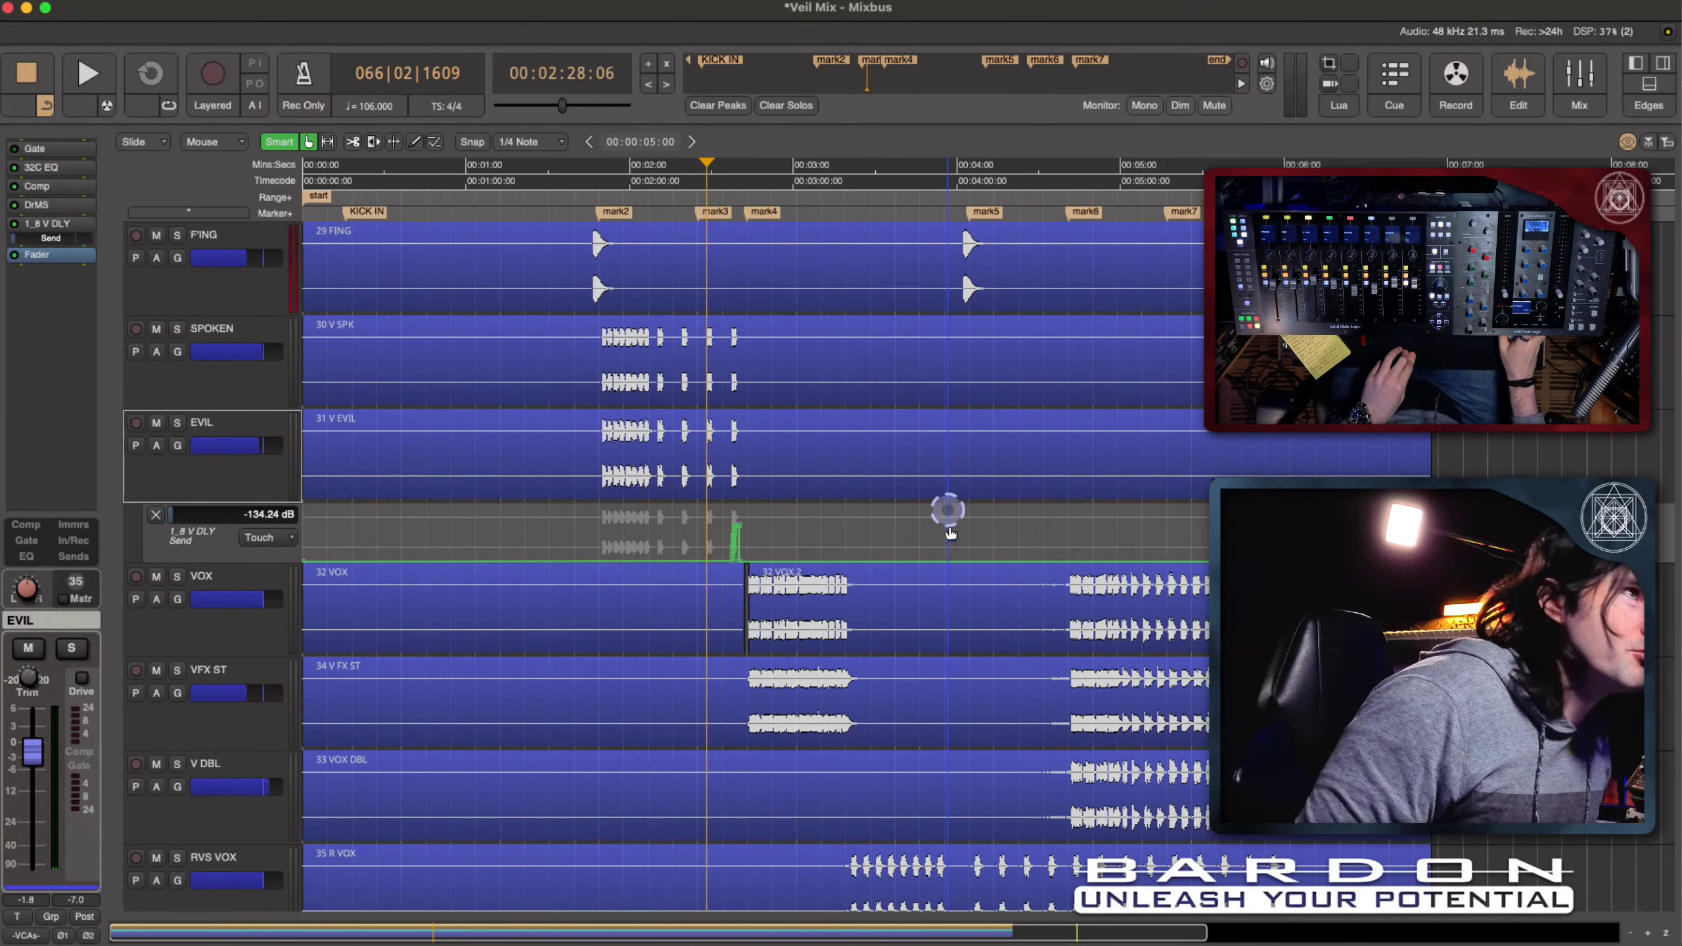
click(895, 395)
click(699, 542)
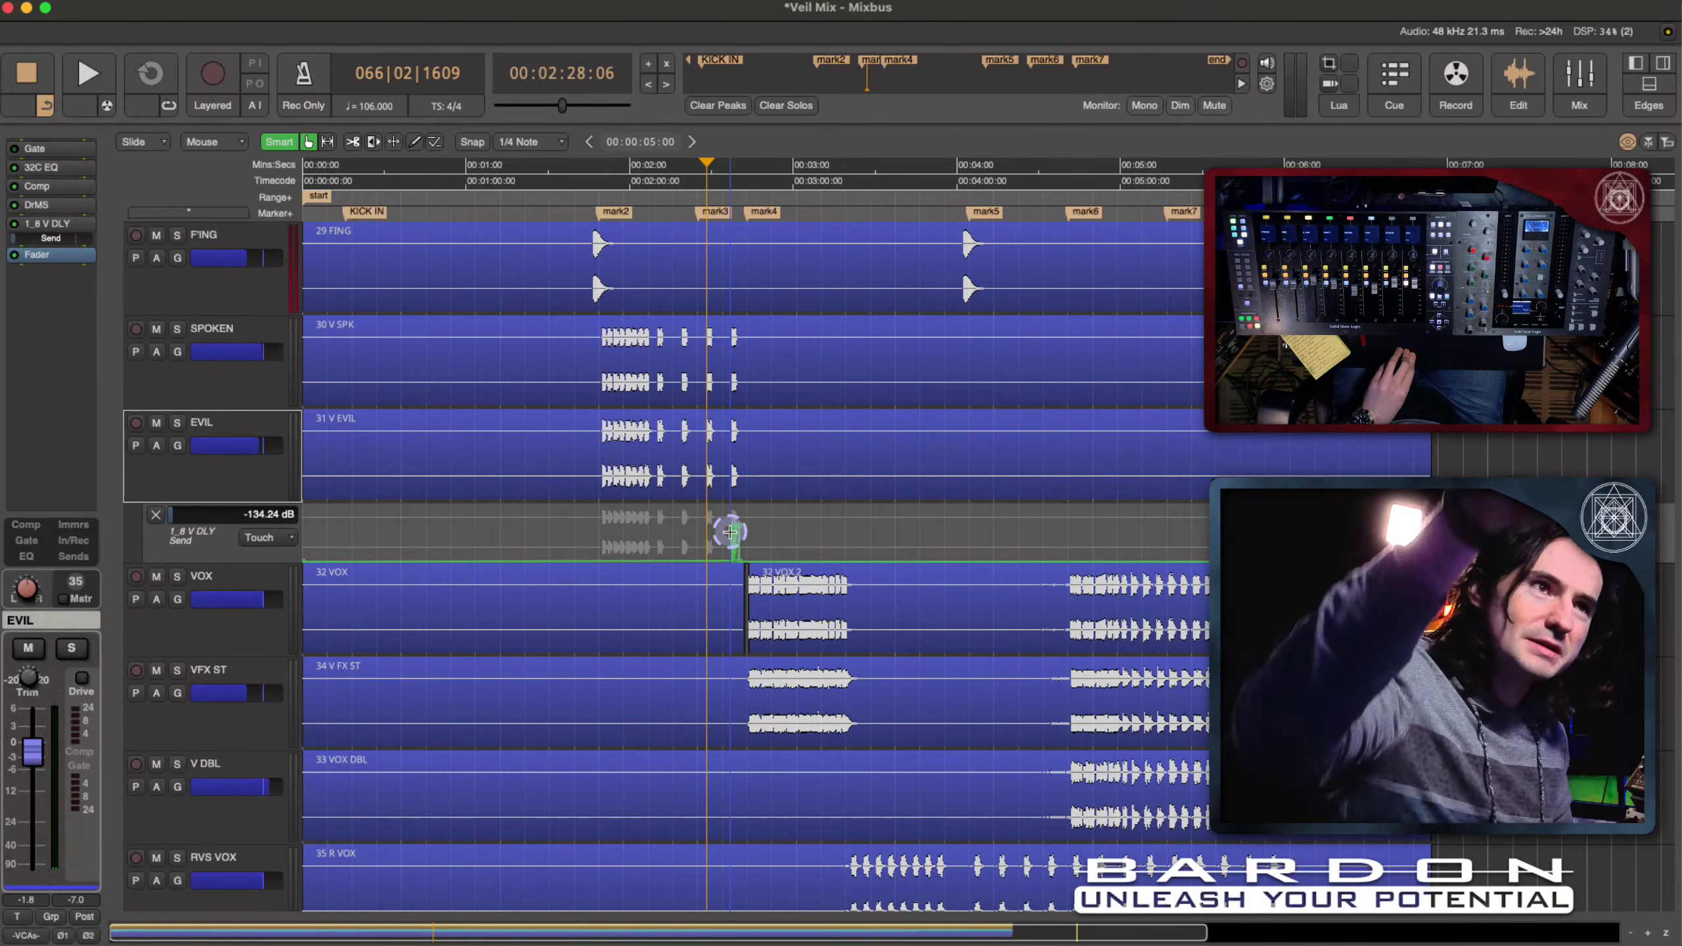
click(735, 464)
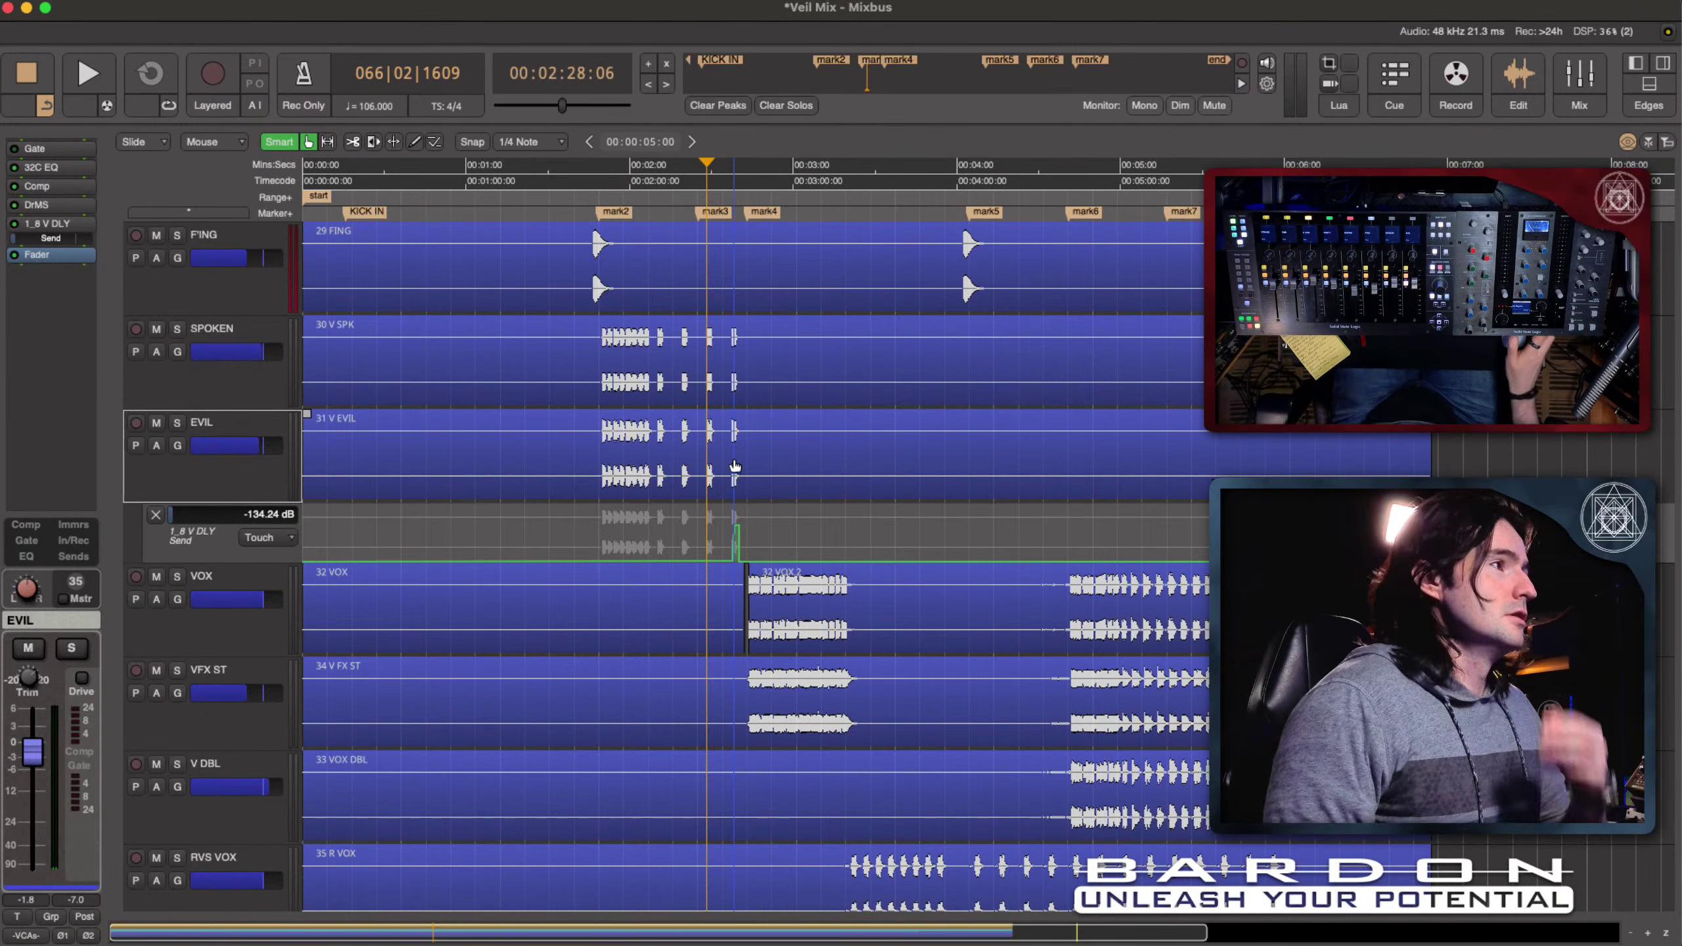
click(717, 382)
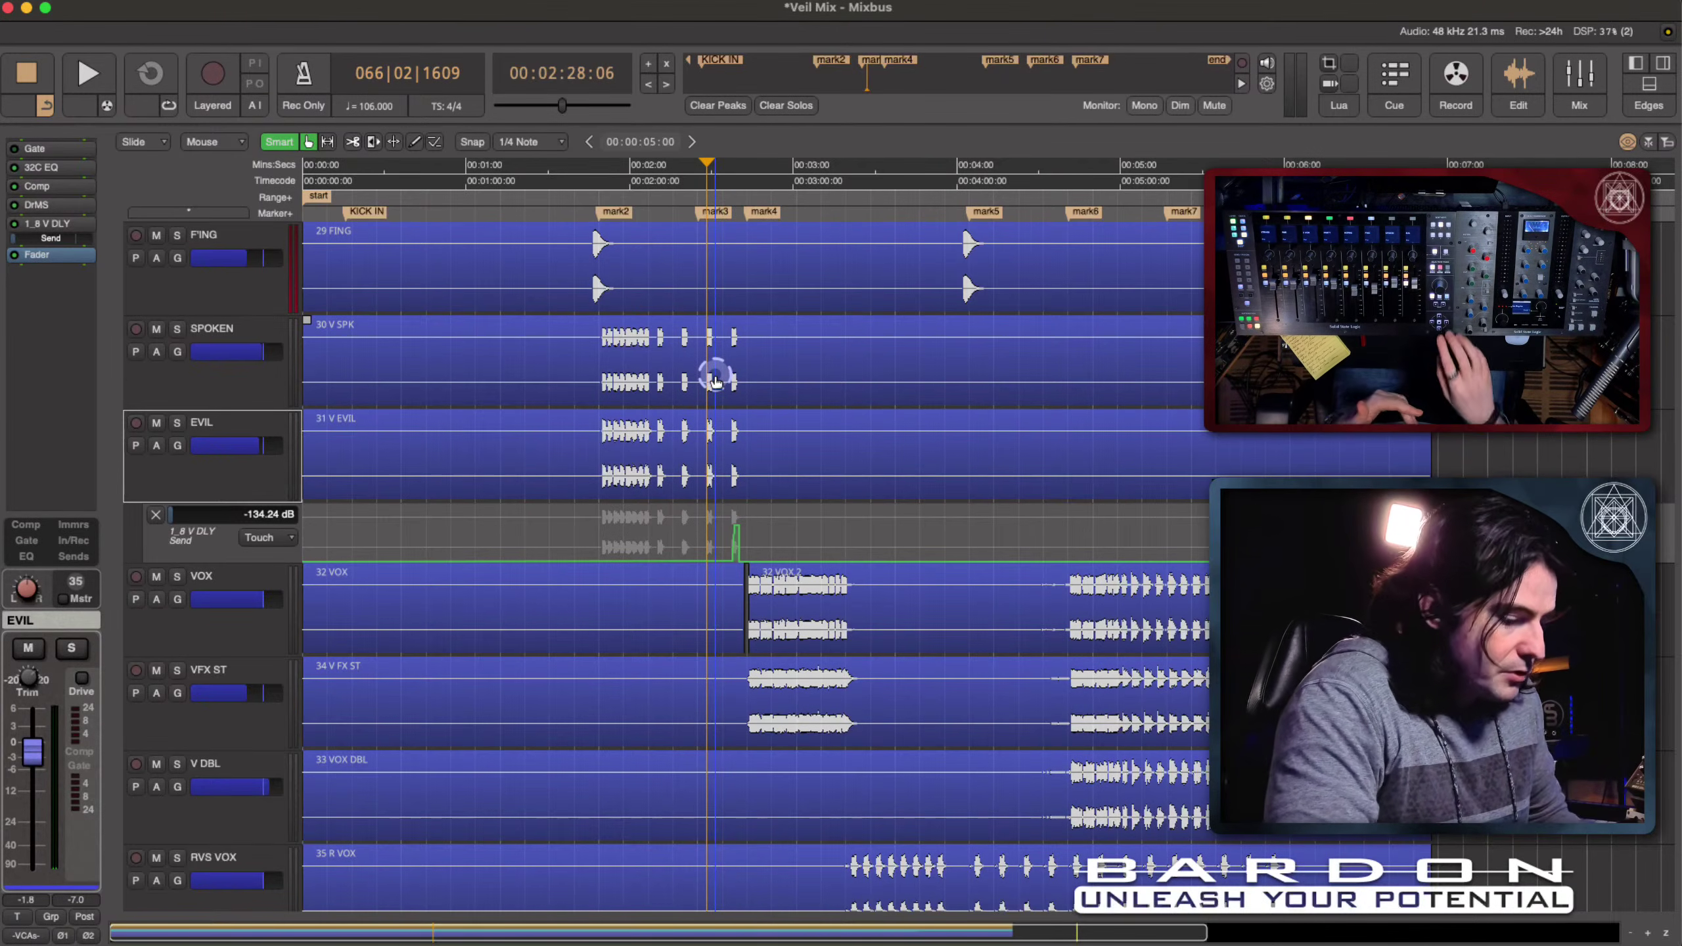
Step: Play the passage from 00:02:28:06 through EVIL's last phrase to check the delay send automation in close-up
key(=)
key(=)
key(=)
key(=)
click(743, 376)
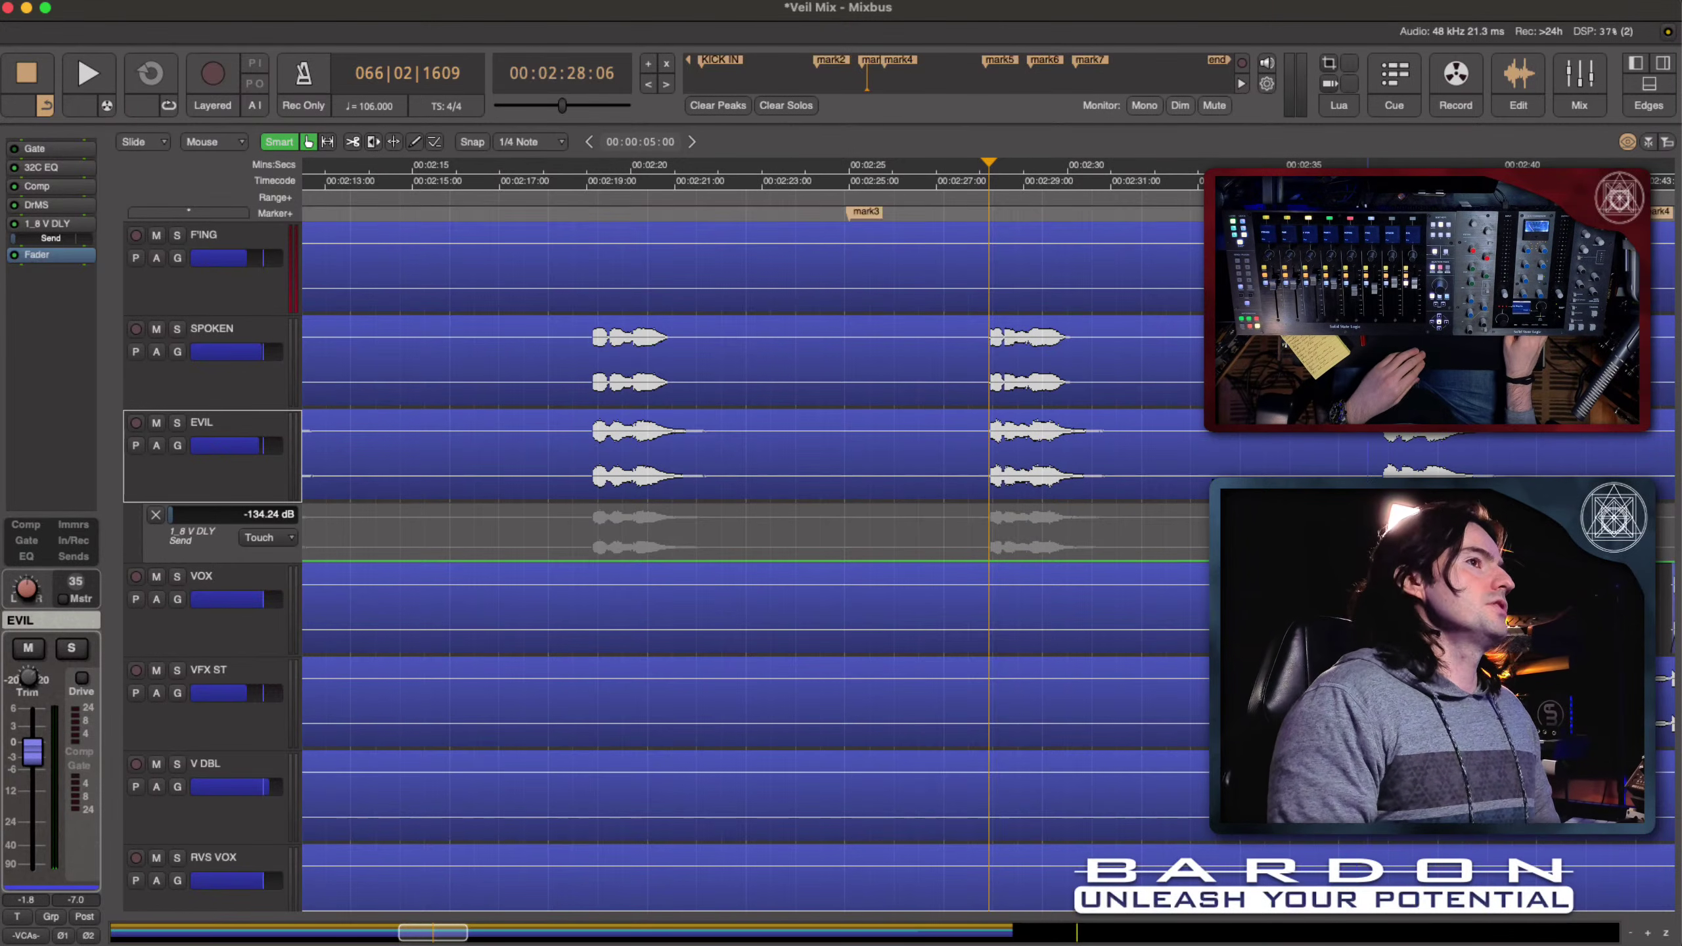
key(space)
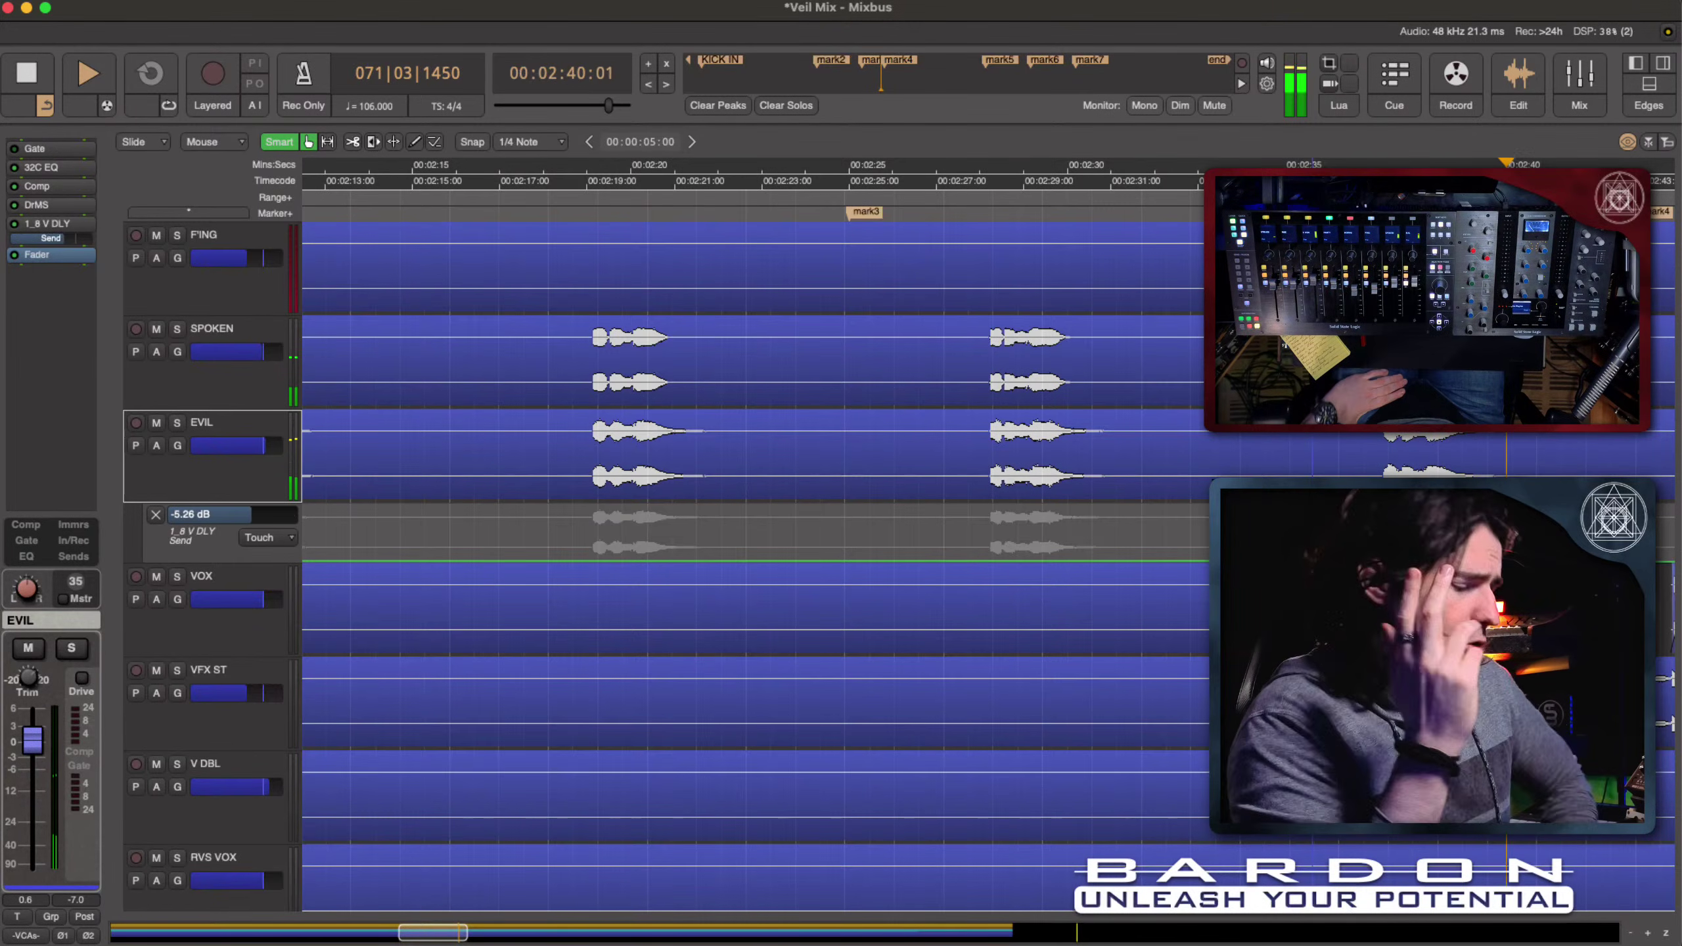
key(space)
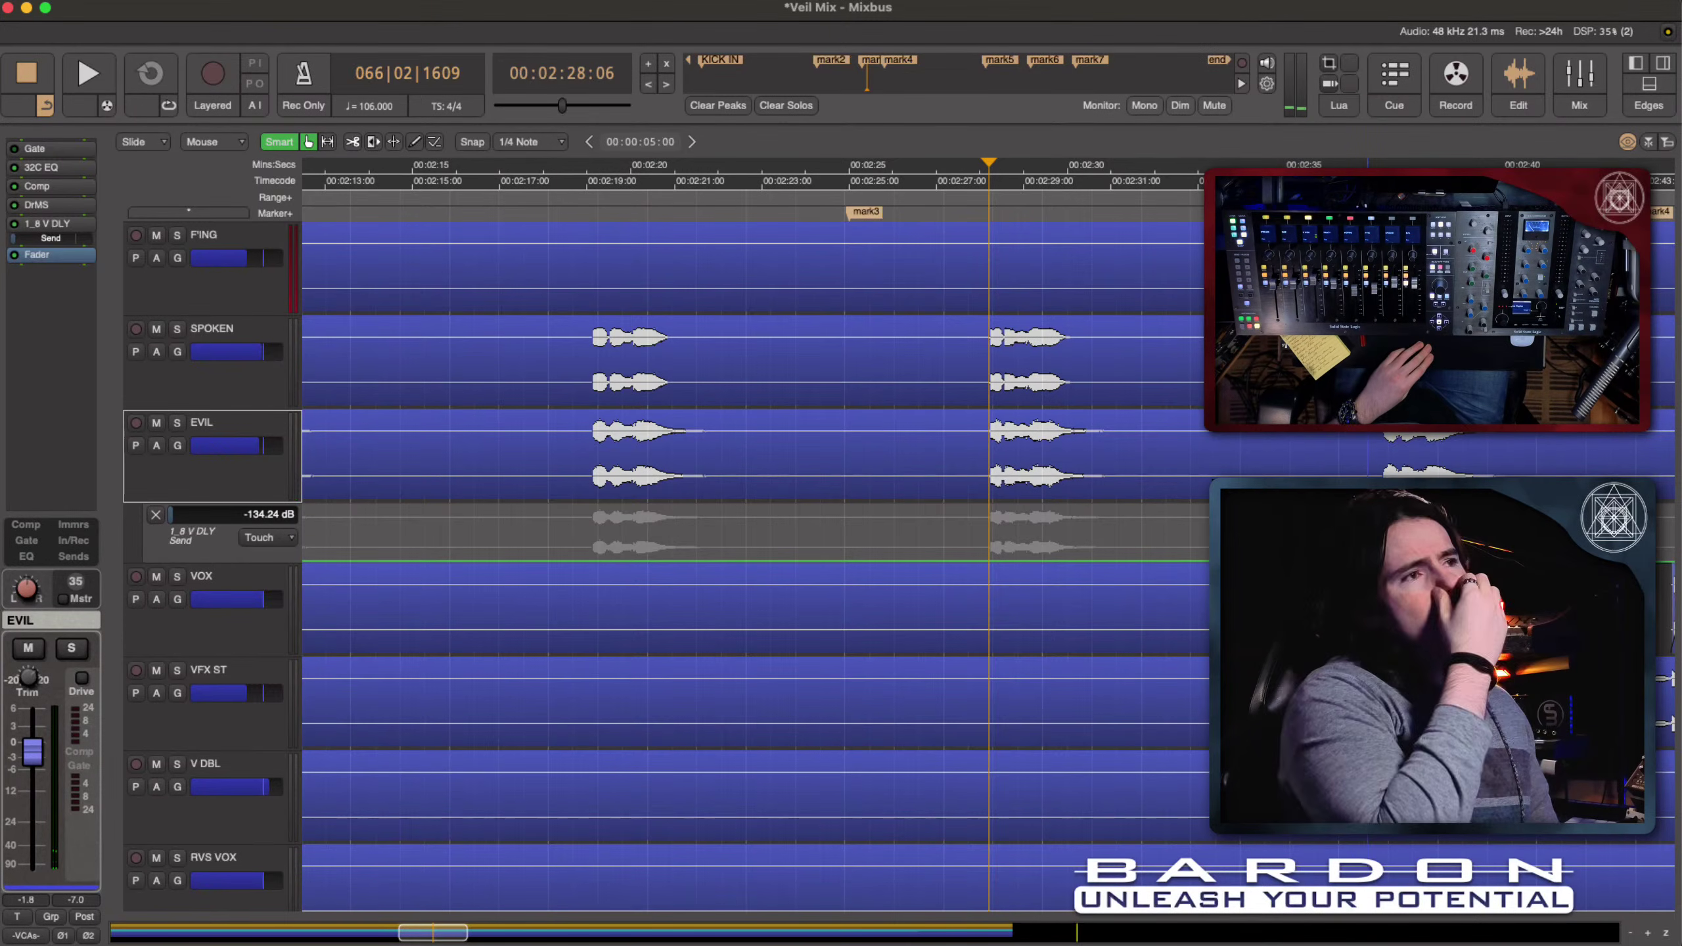
Step: Try to cut the range over EVIL's last phrase before mark4 and paste it back, and undo both edits
click(1383, 464)
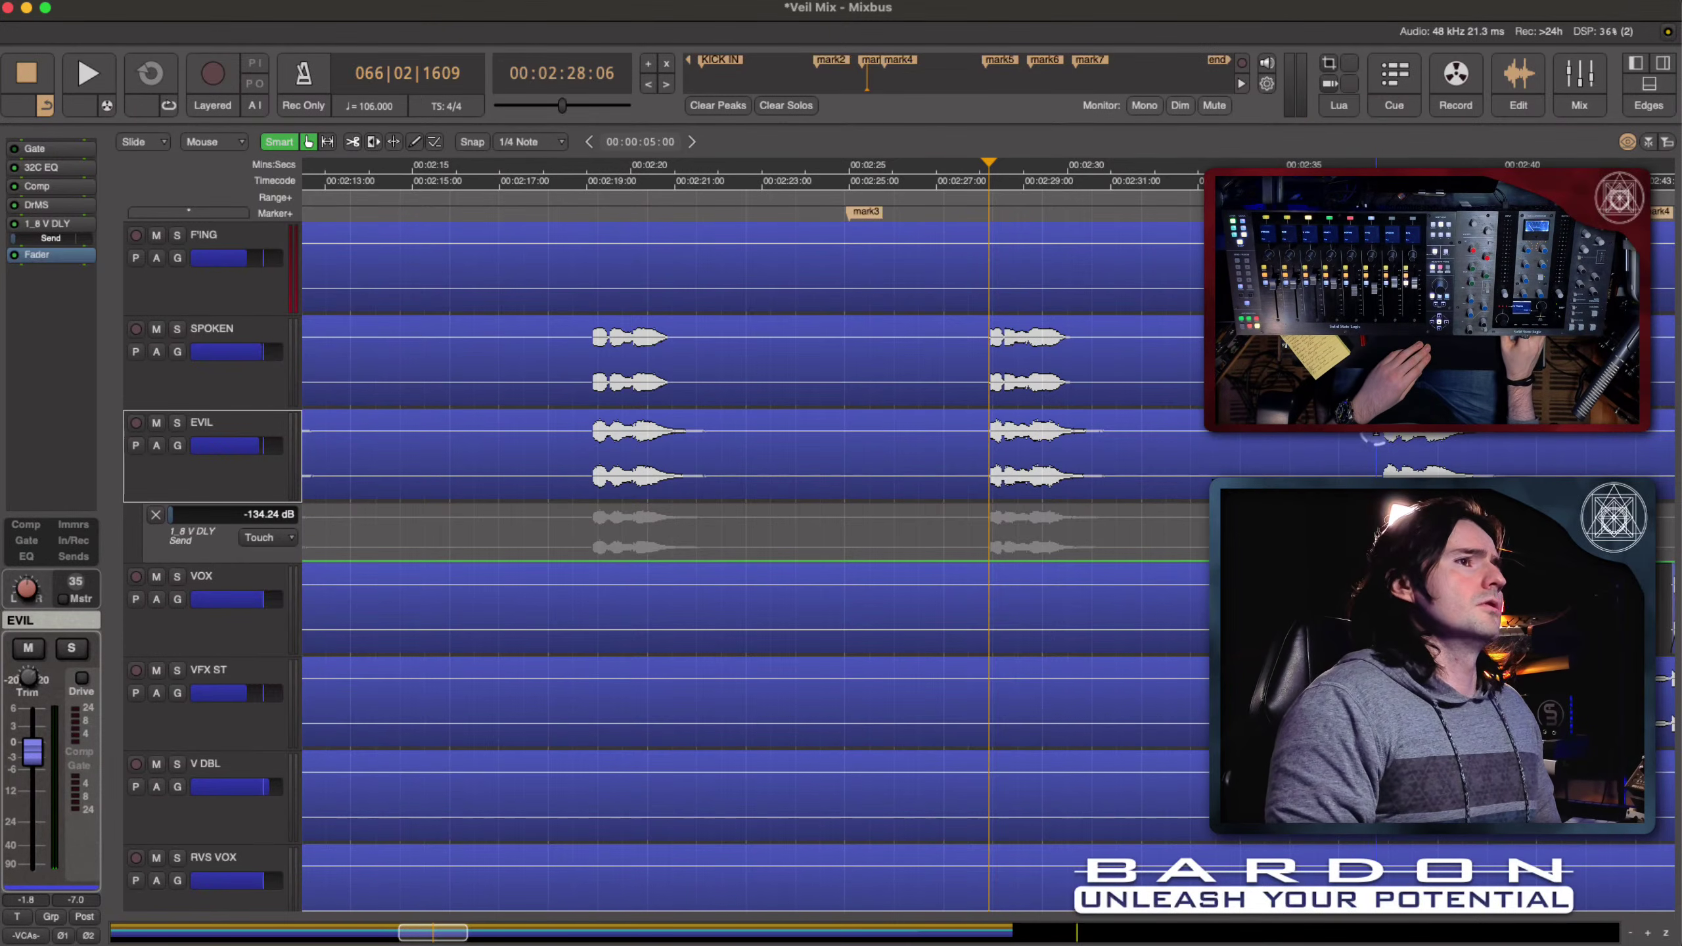
drag(1372, 442, 1590, 443)
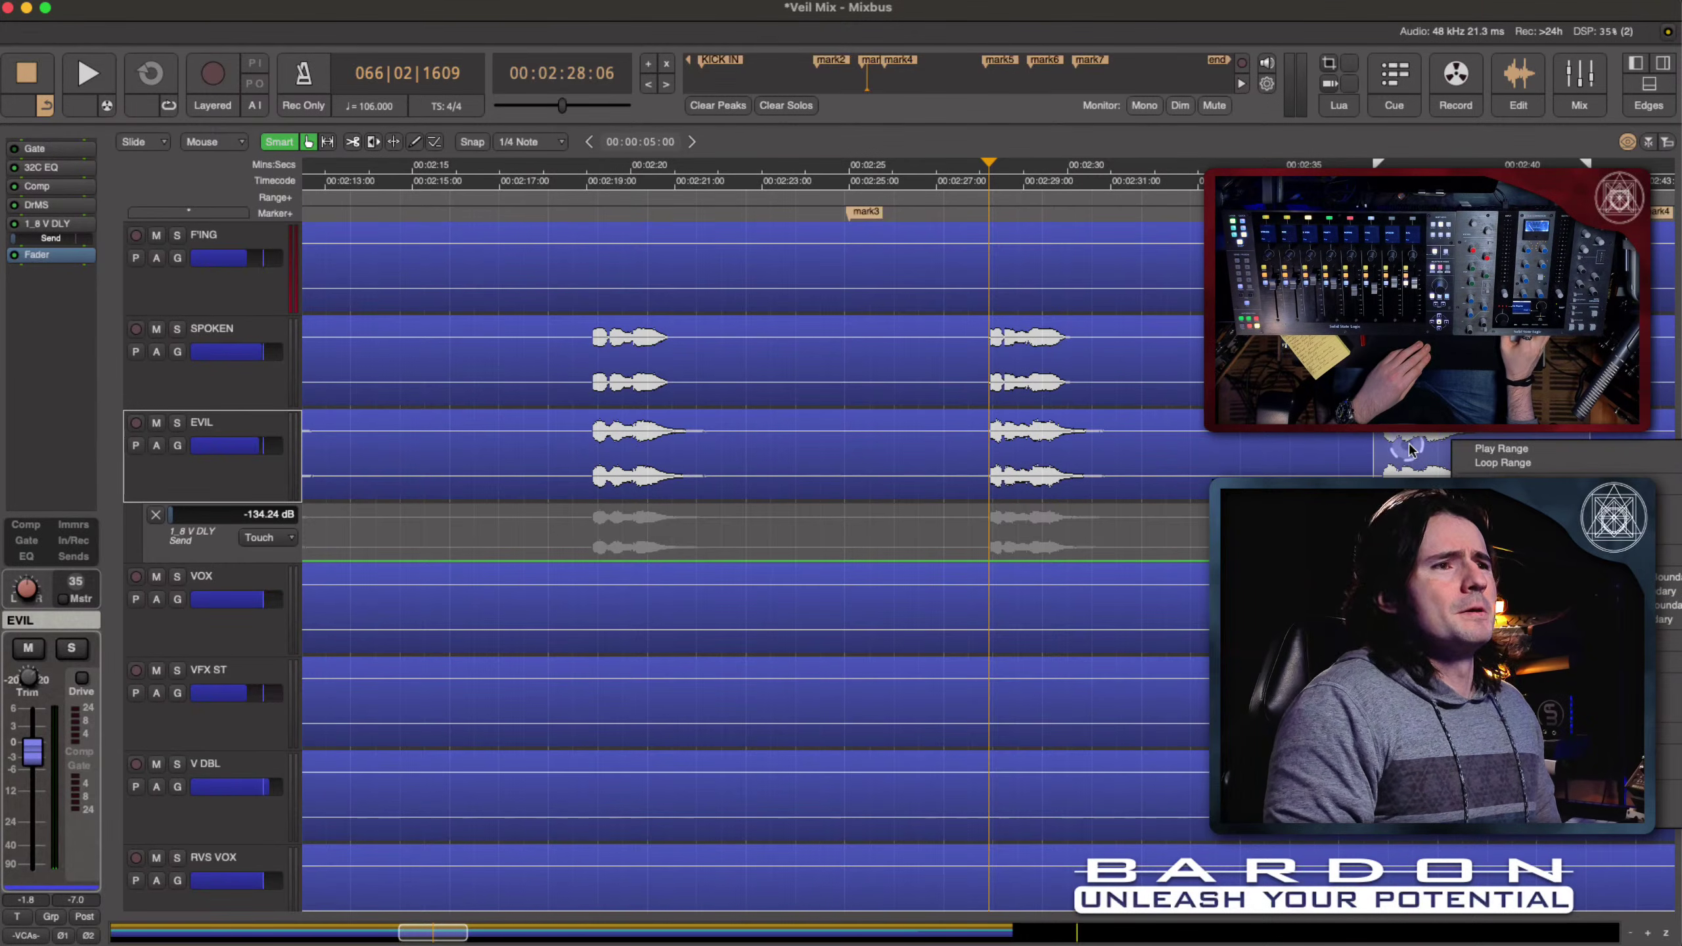
key(super+x)
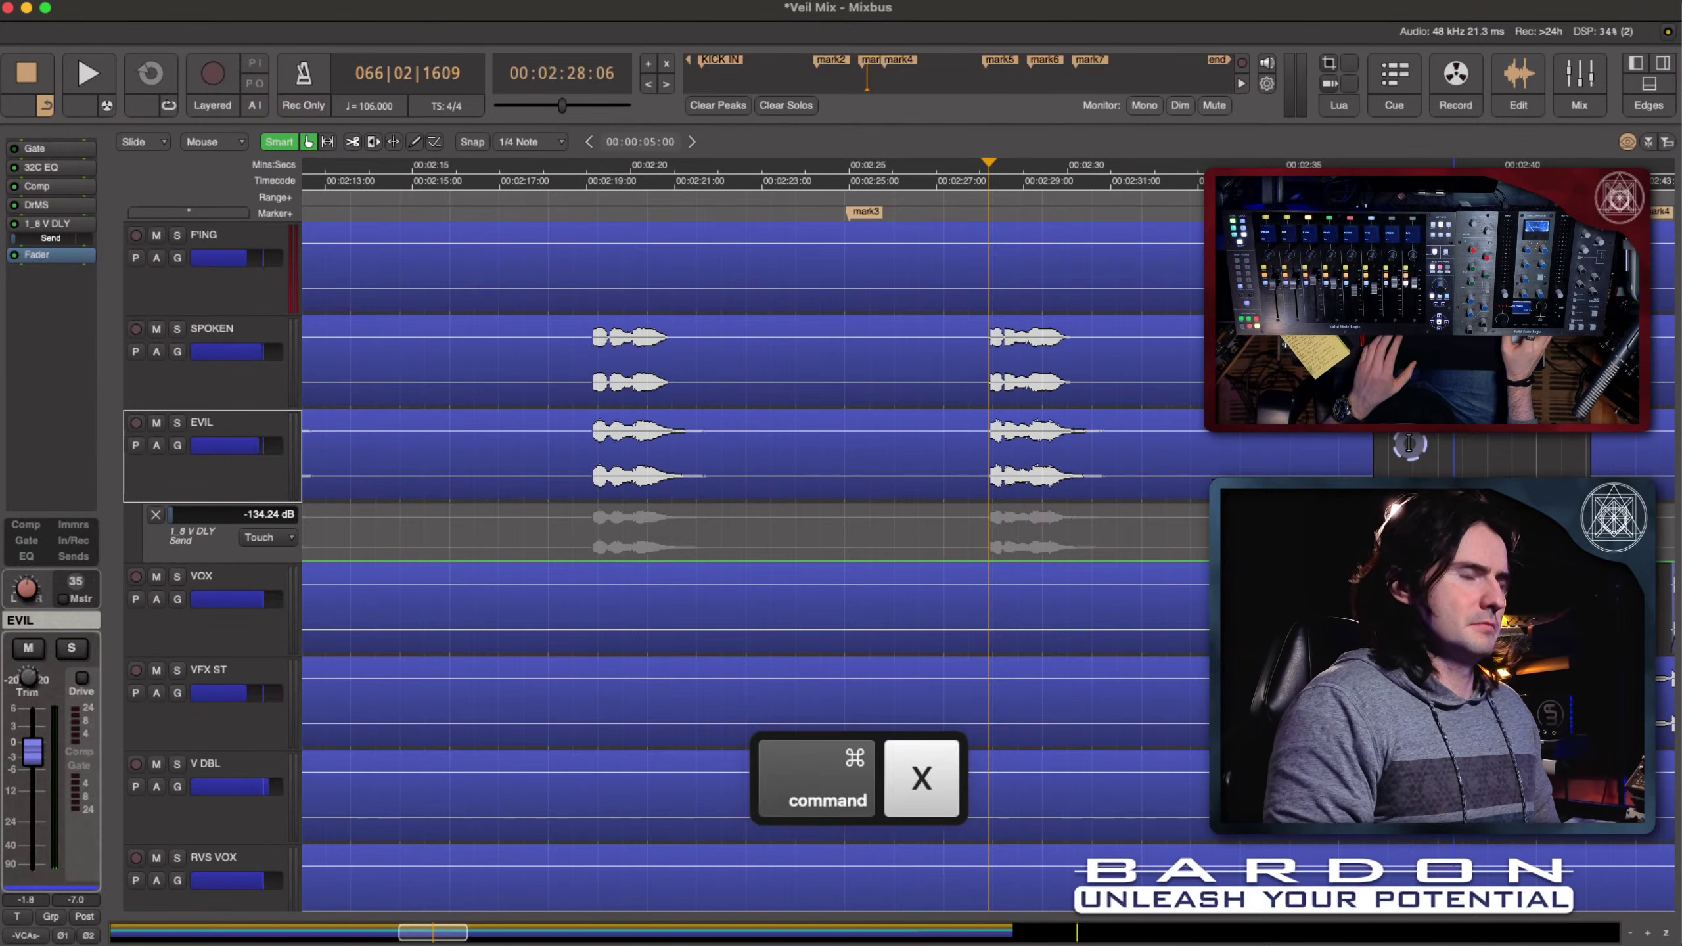
key(super+v)
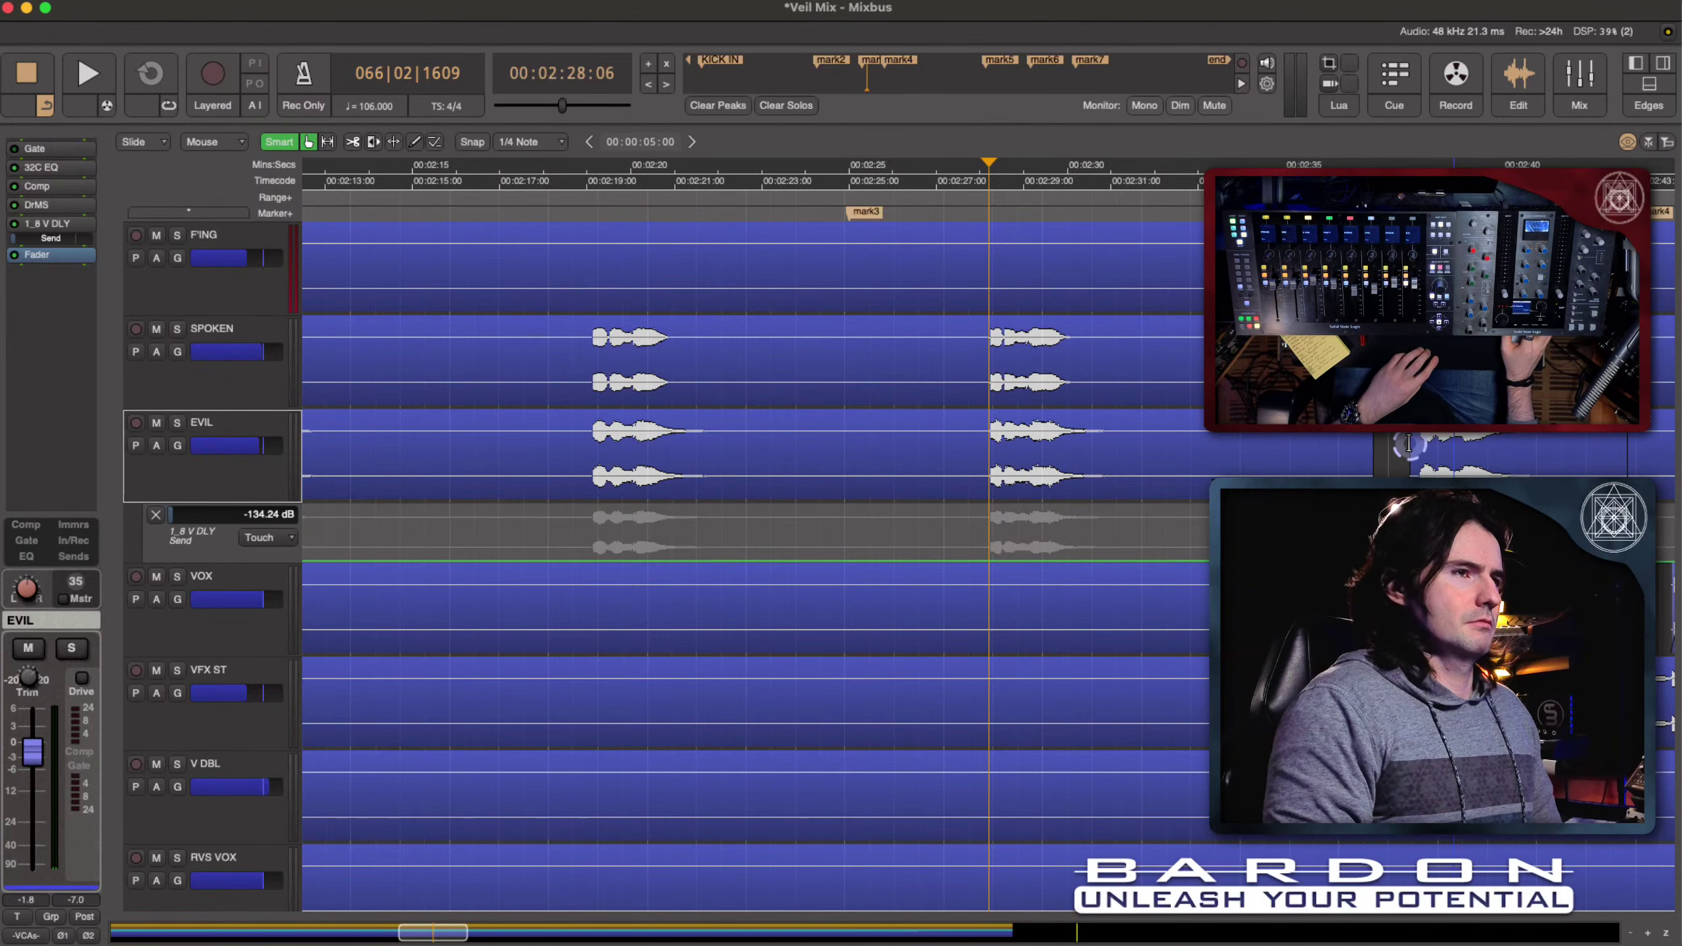
key(super+z)
key(super+z)
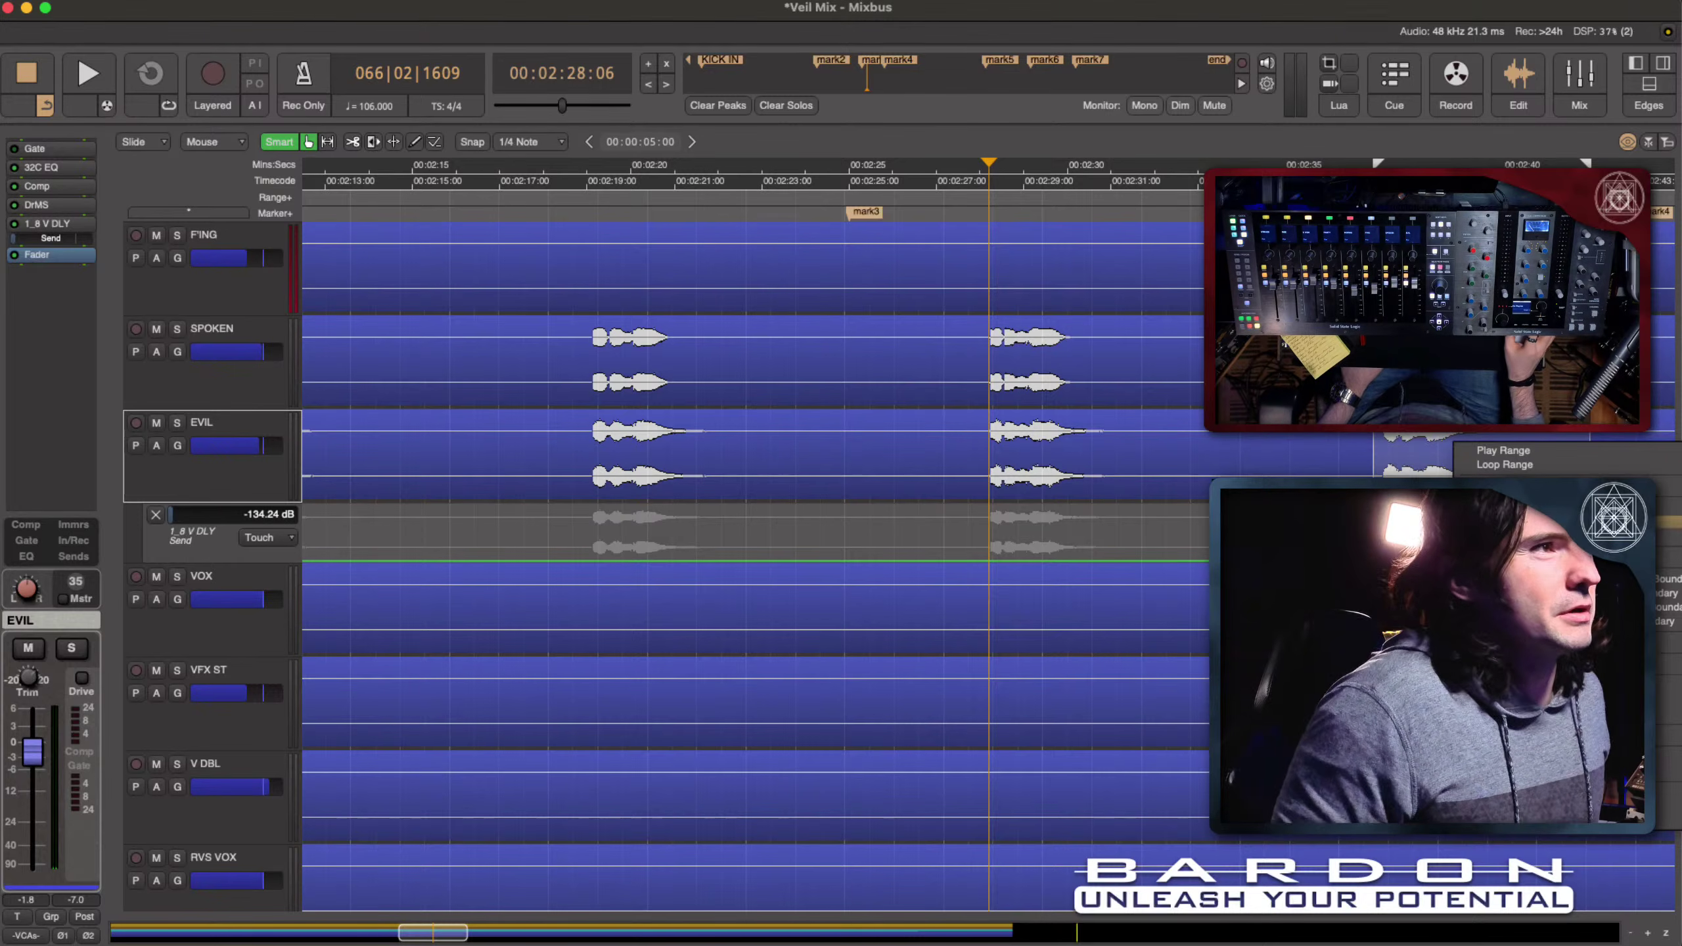
Step: Select the 31 V EVIL.4 region on the last phrase before mark4 and examine the operations offered for it
click(1413, 441)
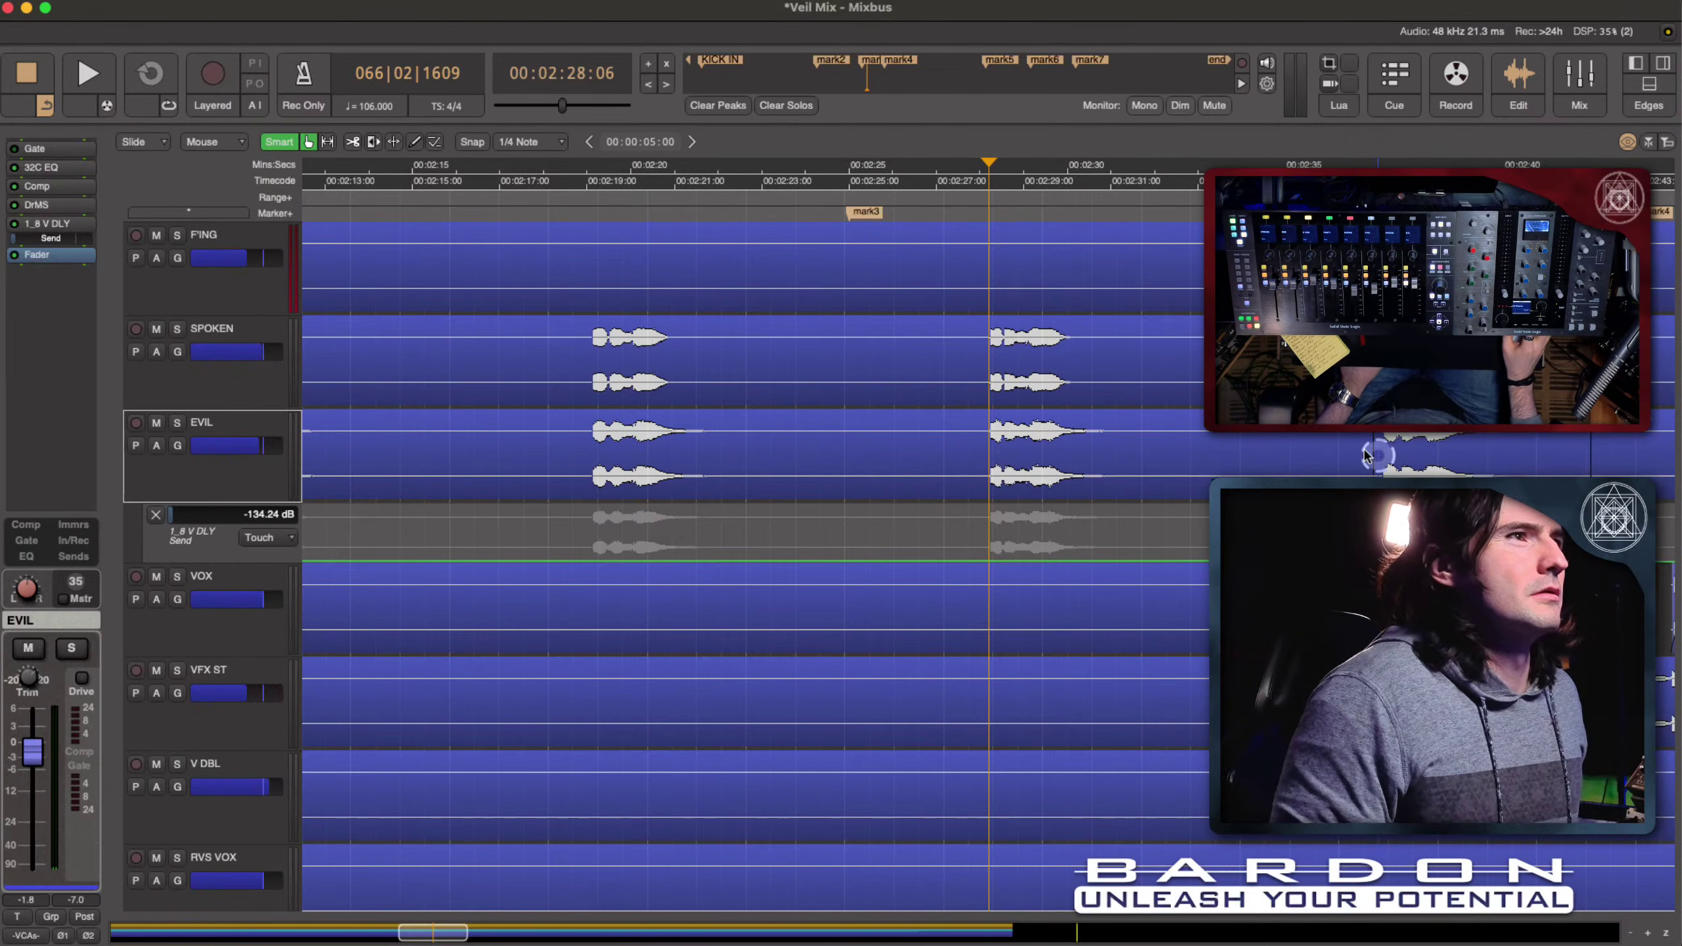
right_click(1414, 442)
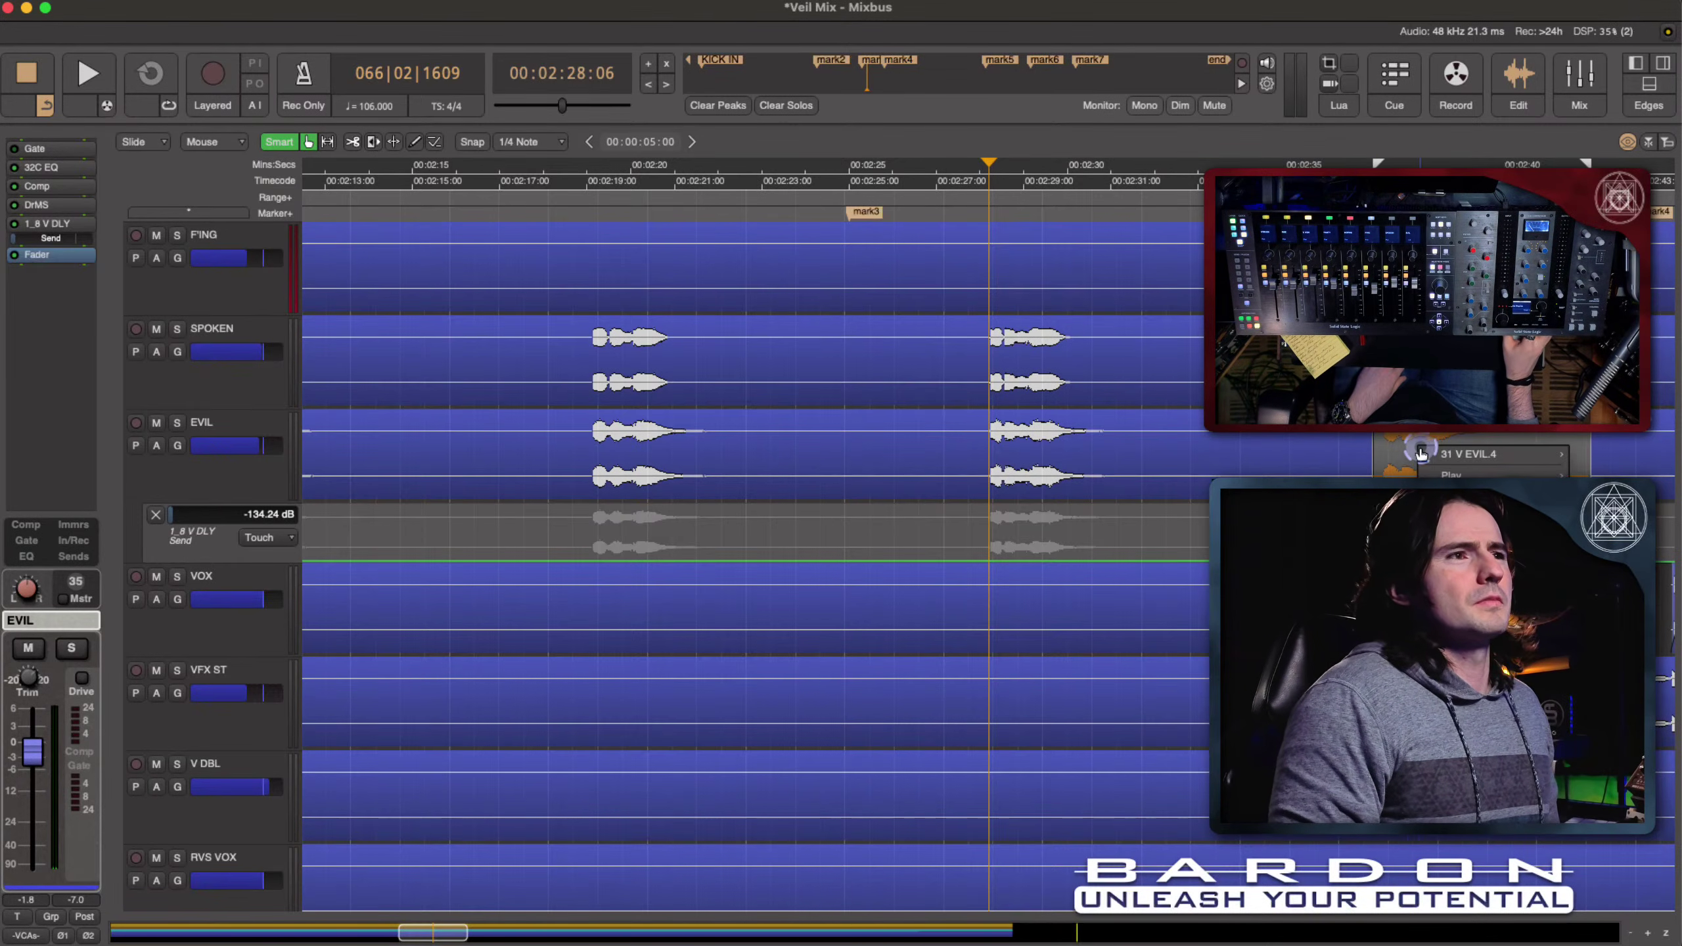
mouse_move(1457, 493)
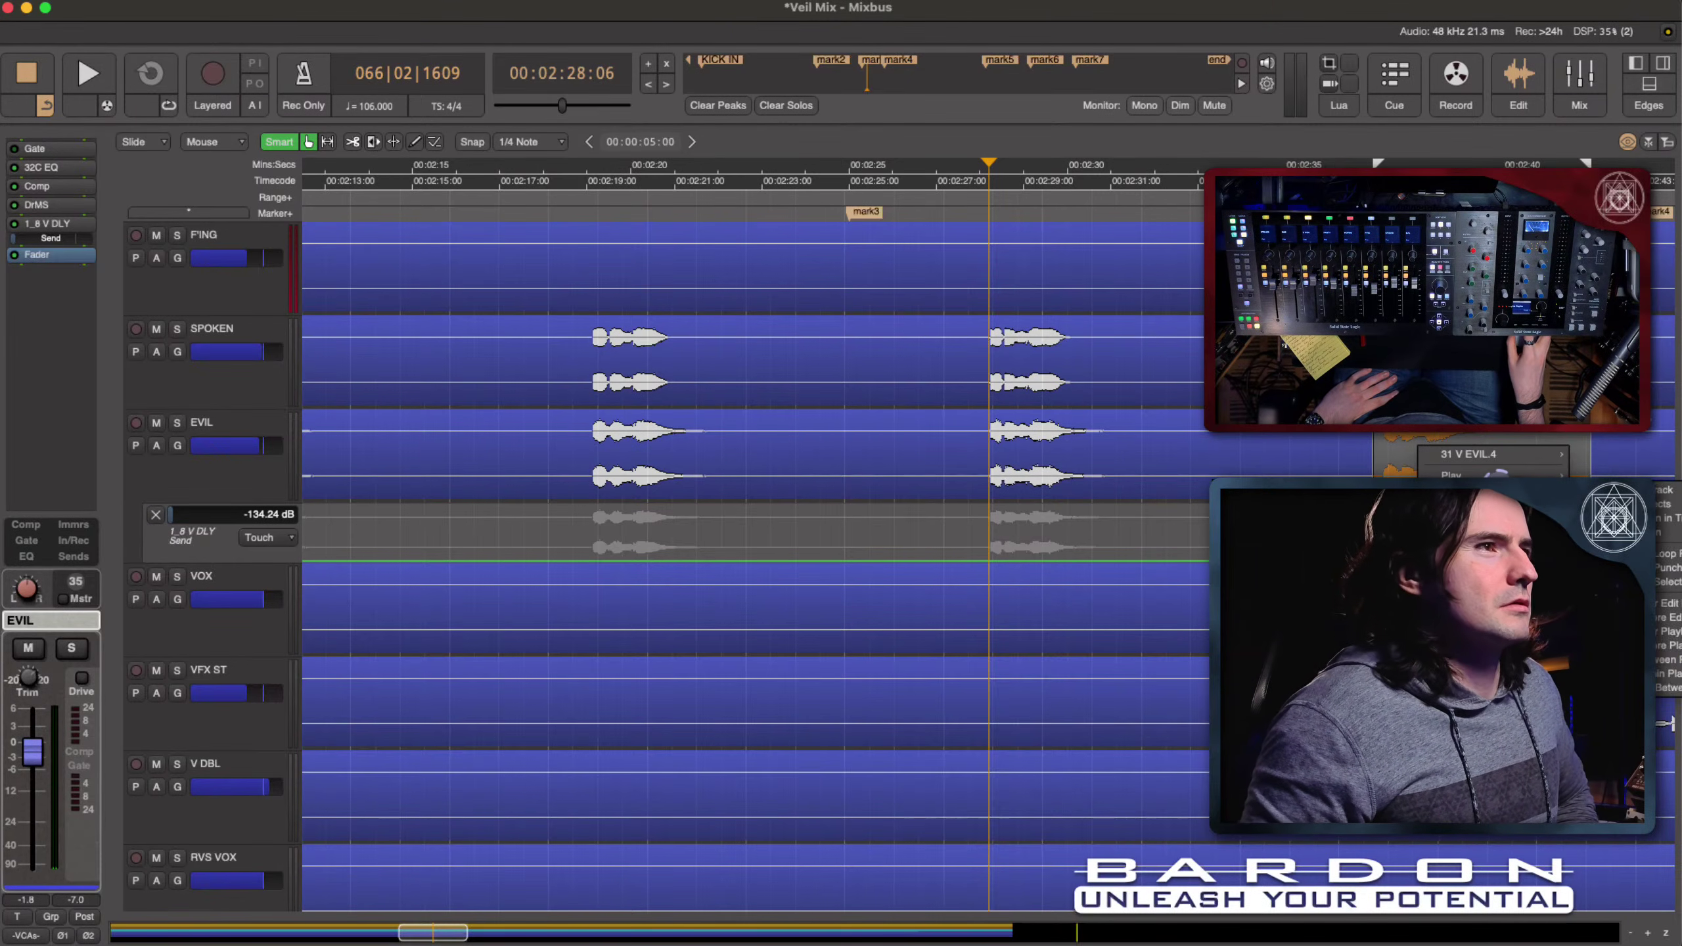
mouse_move(1502, 472)
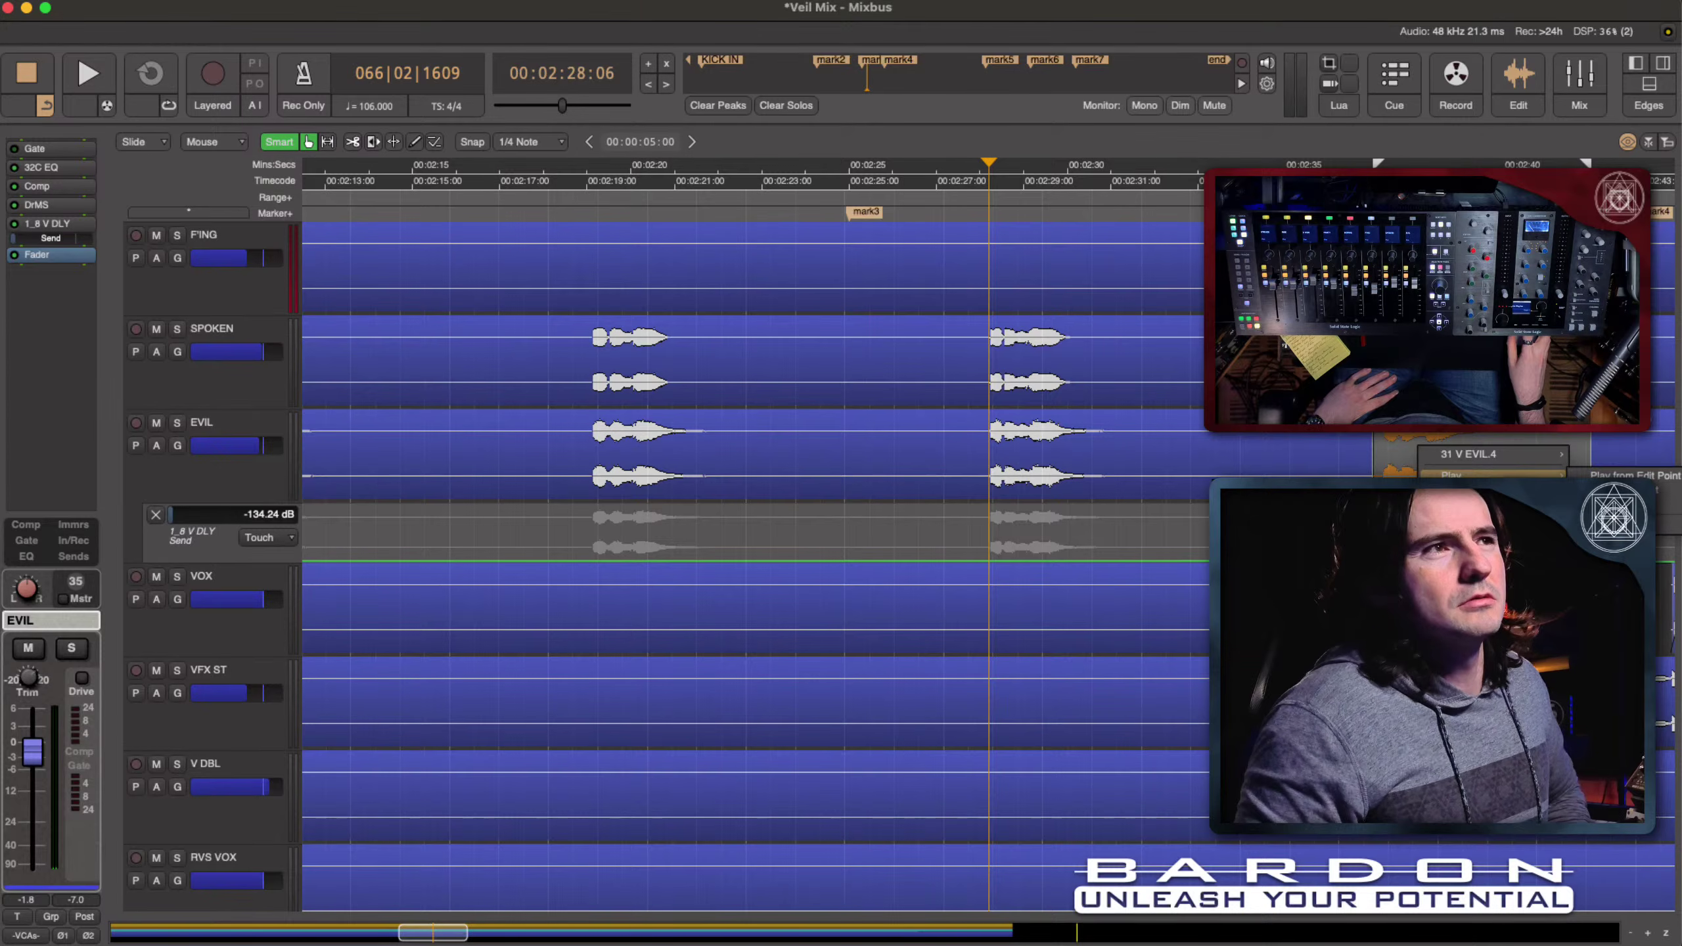
click(1461, 439)
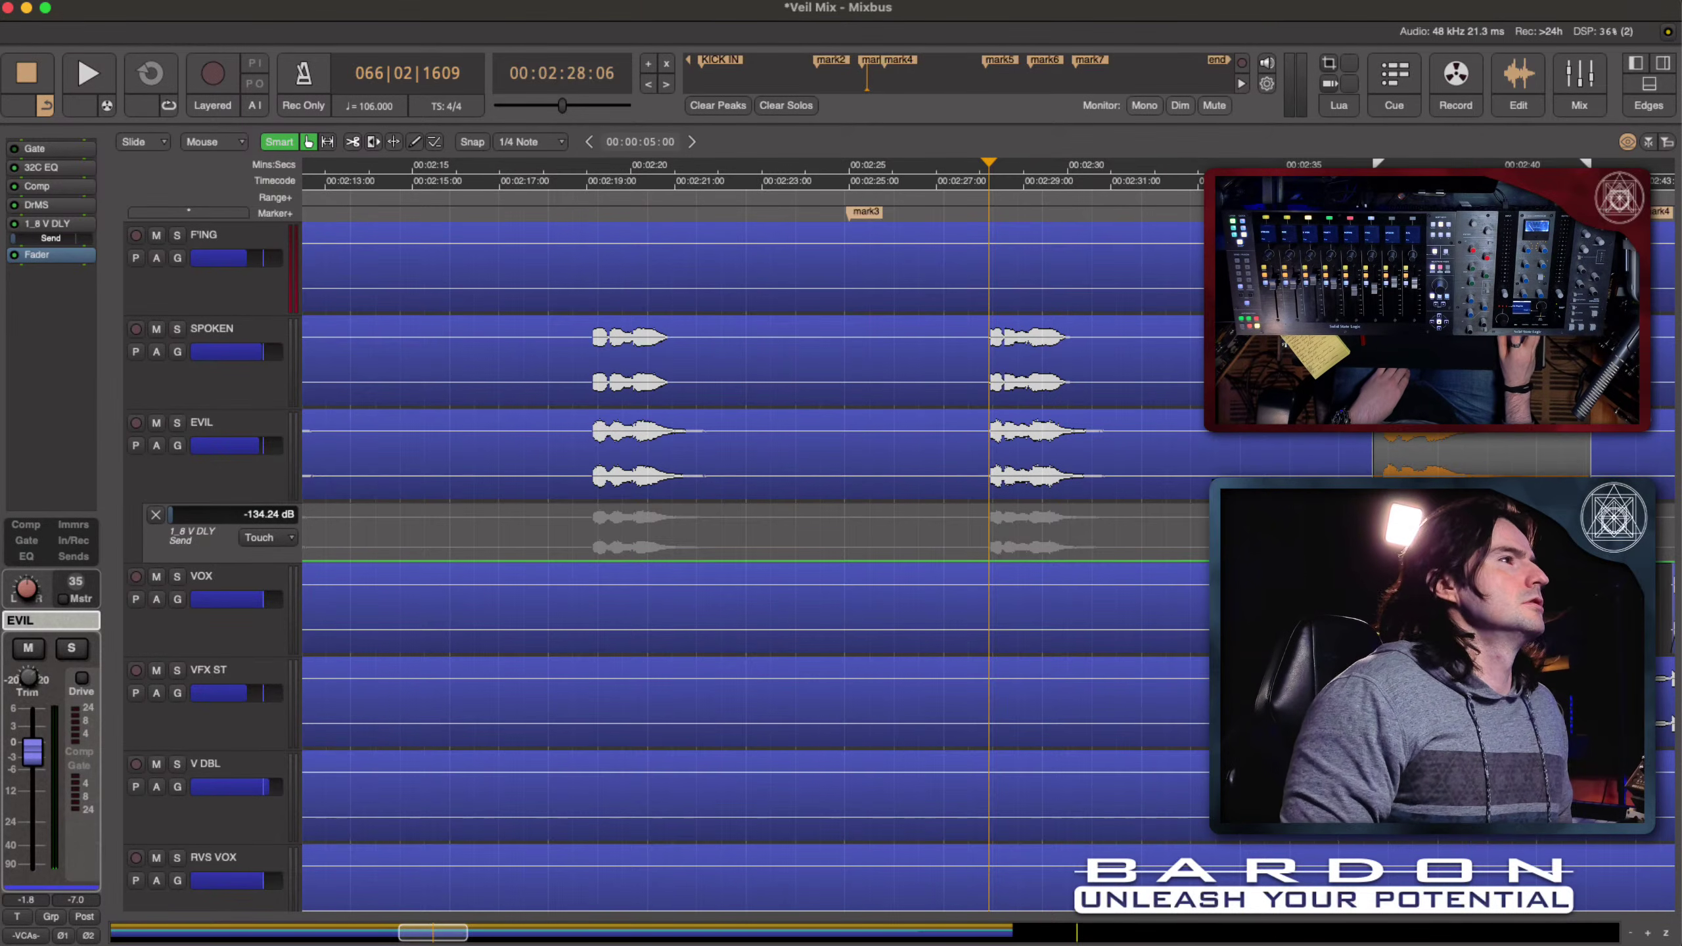
Step: Search the program's commands for "region" and examine the matching region commands and where each one is located
click(143, 2)
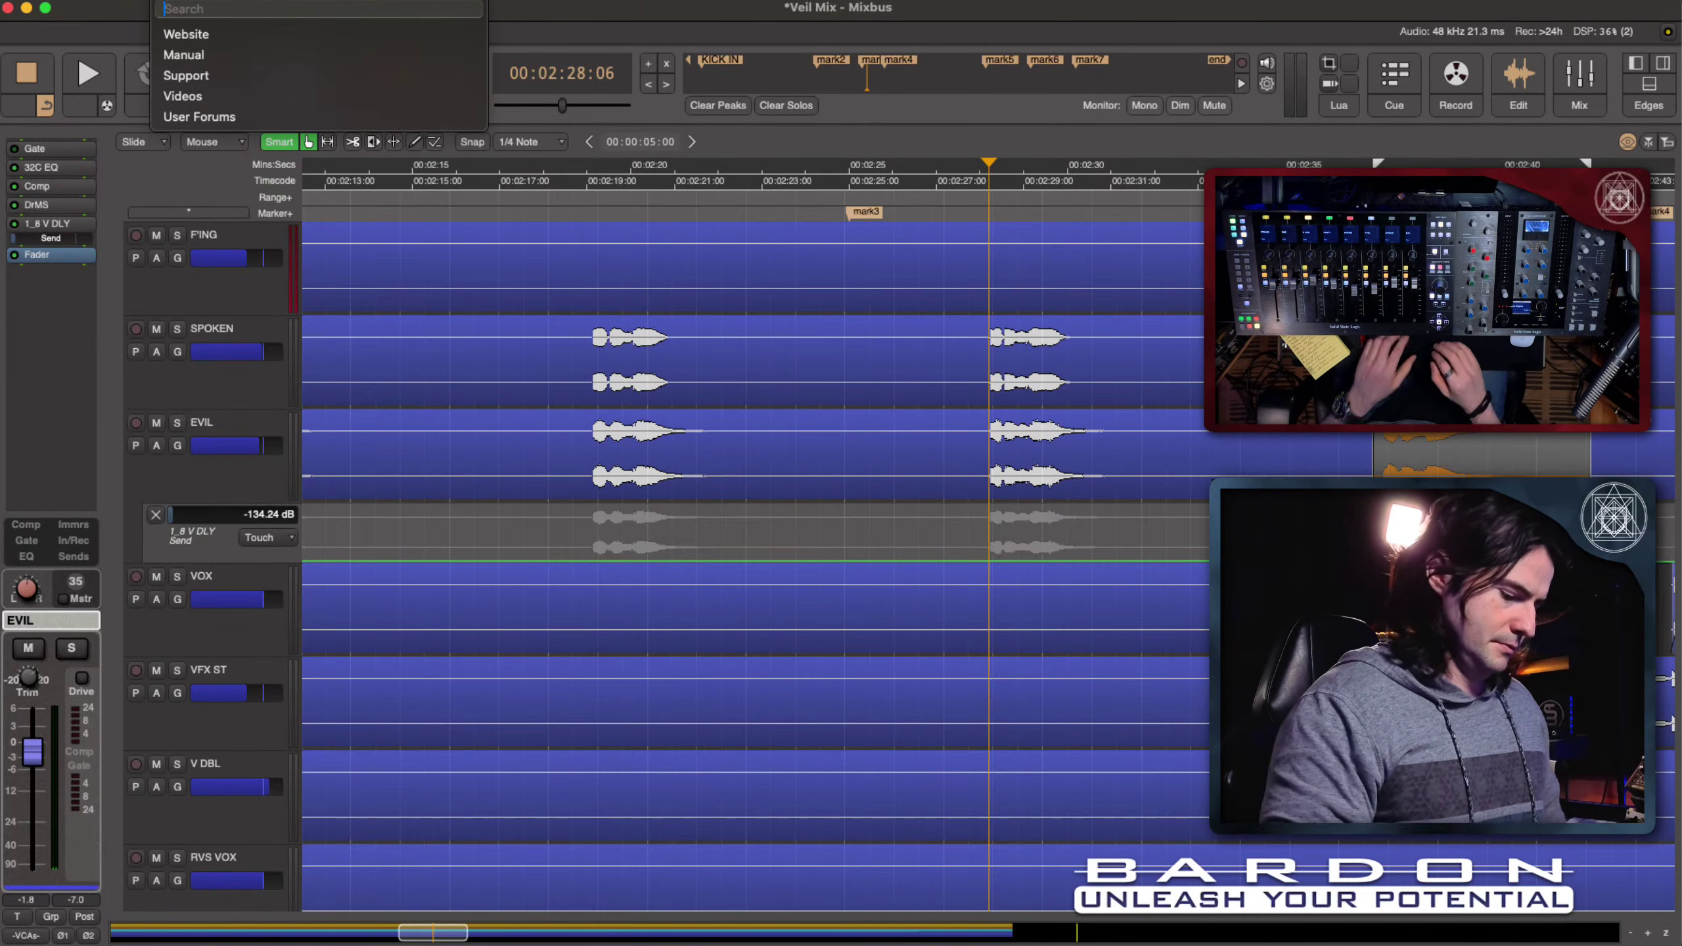
text(region)
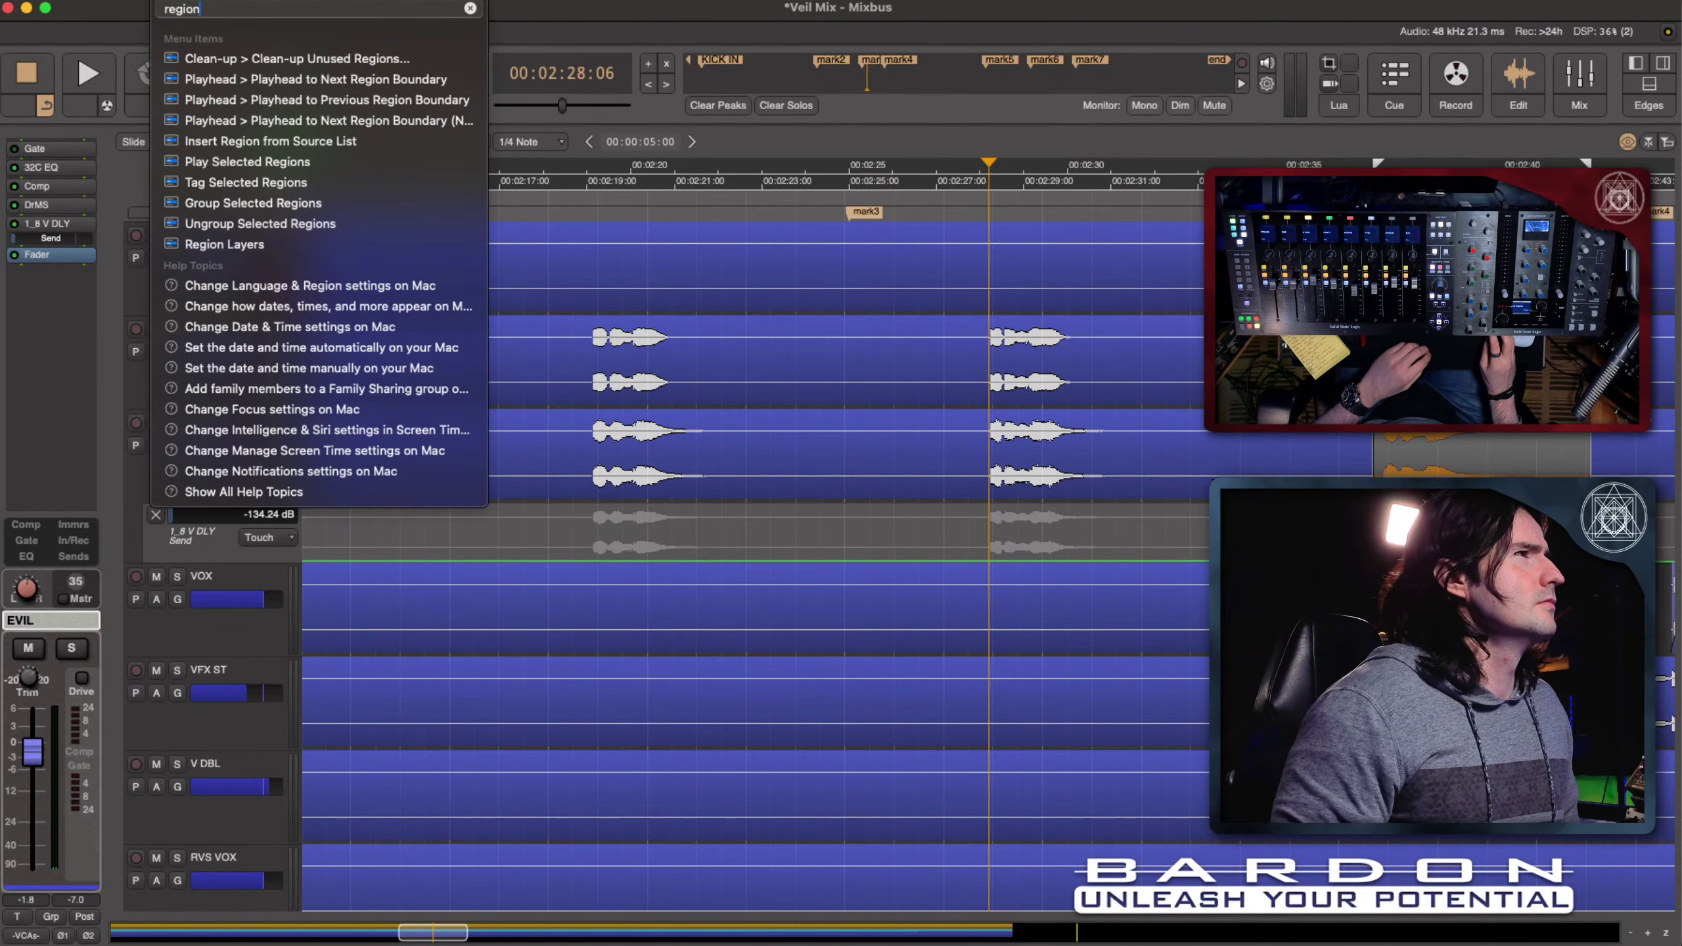
key(Down)
key(Down)
key(Down)
key(Down)
key(Down)
key(Down)
key(Down)
key(Down)
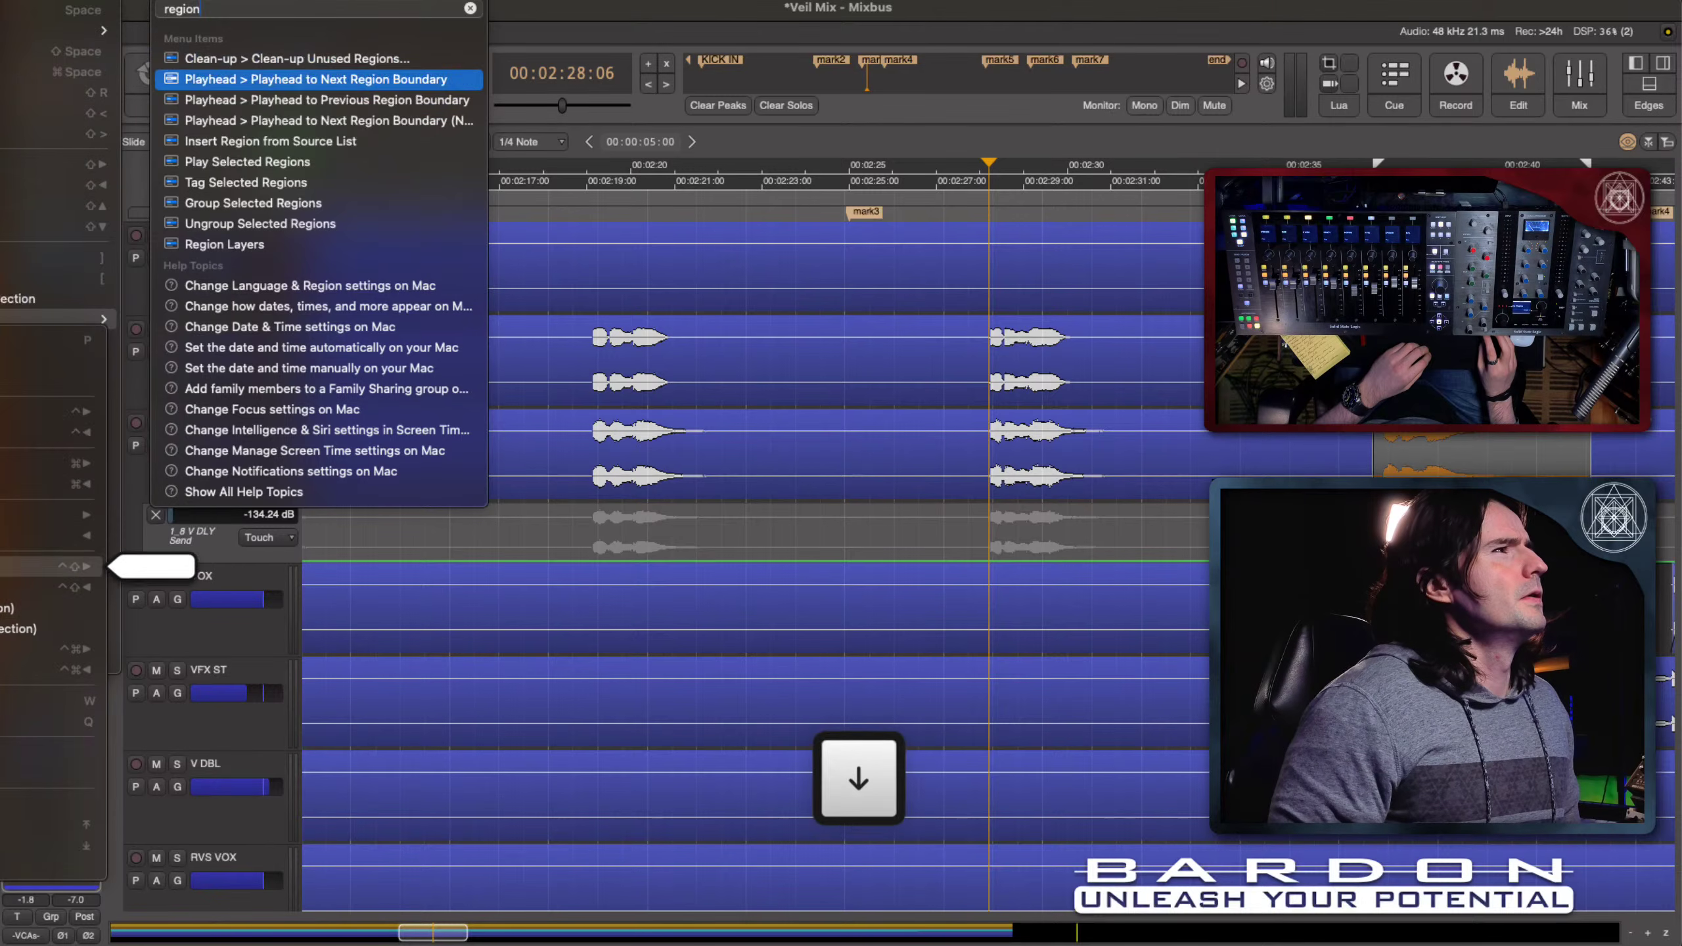
key(Down)
key(Down)
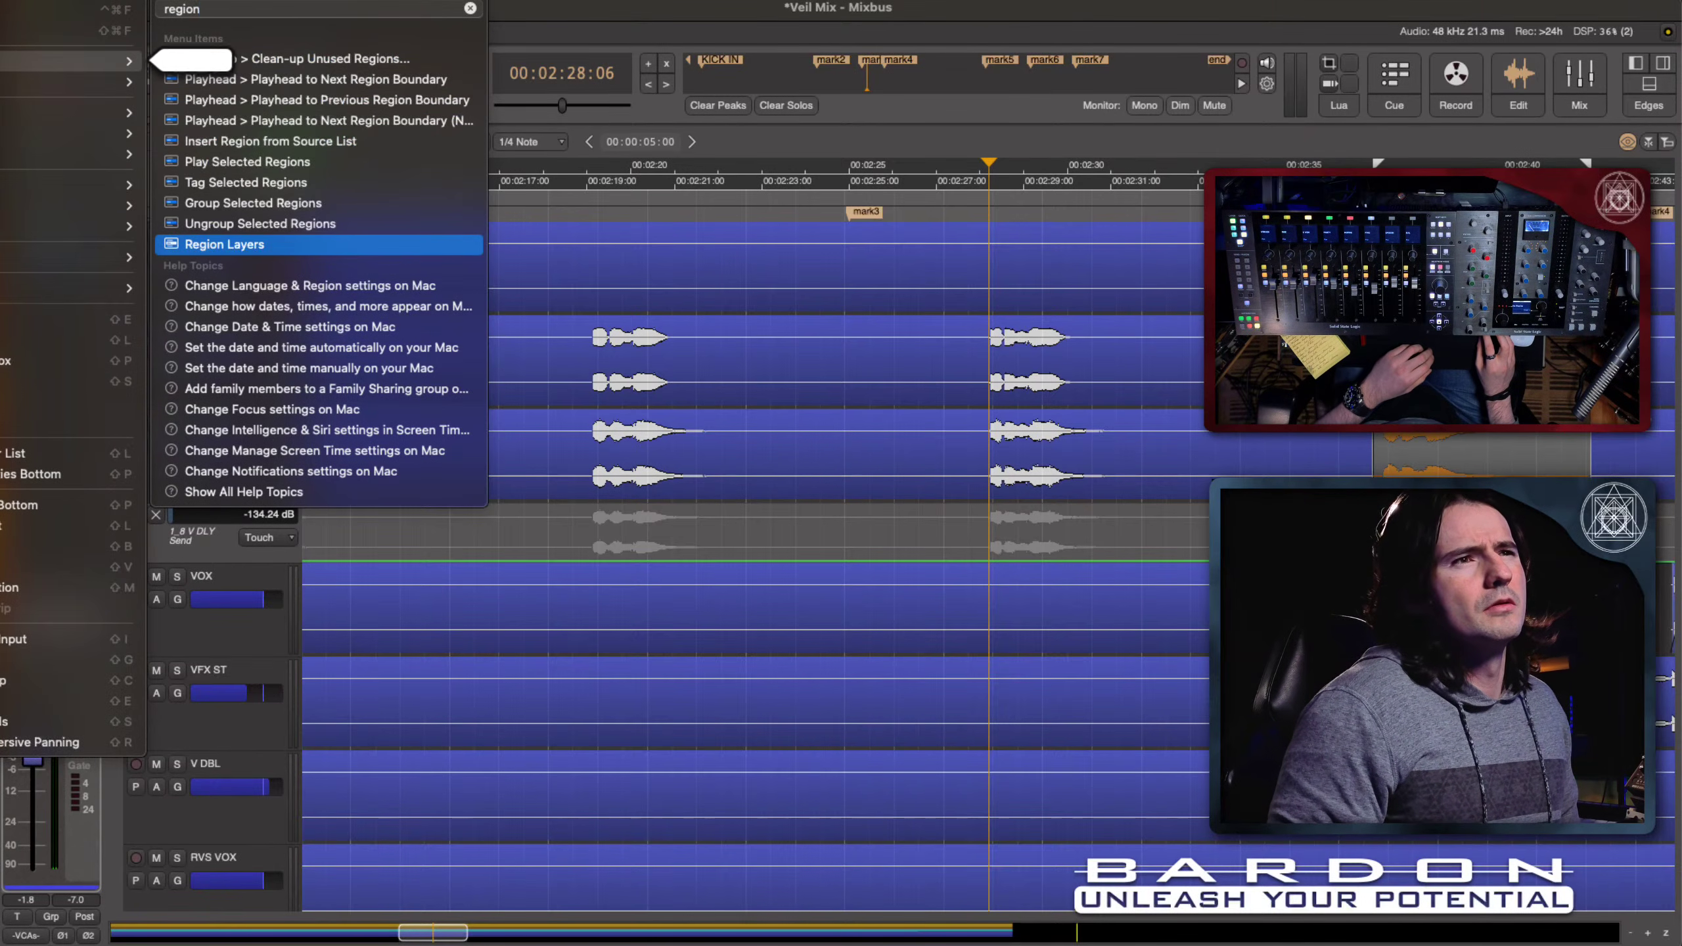
key(Up)
key(Up)
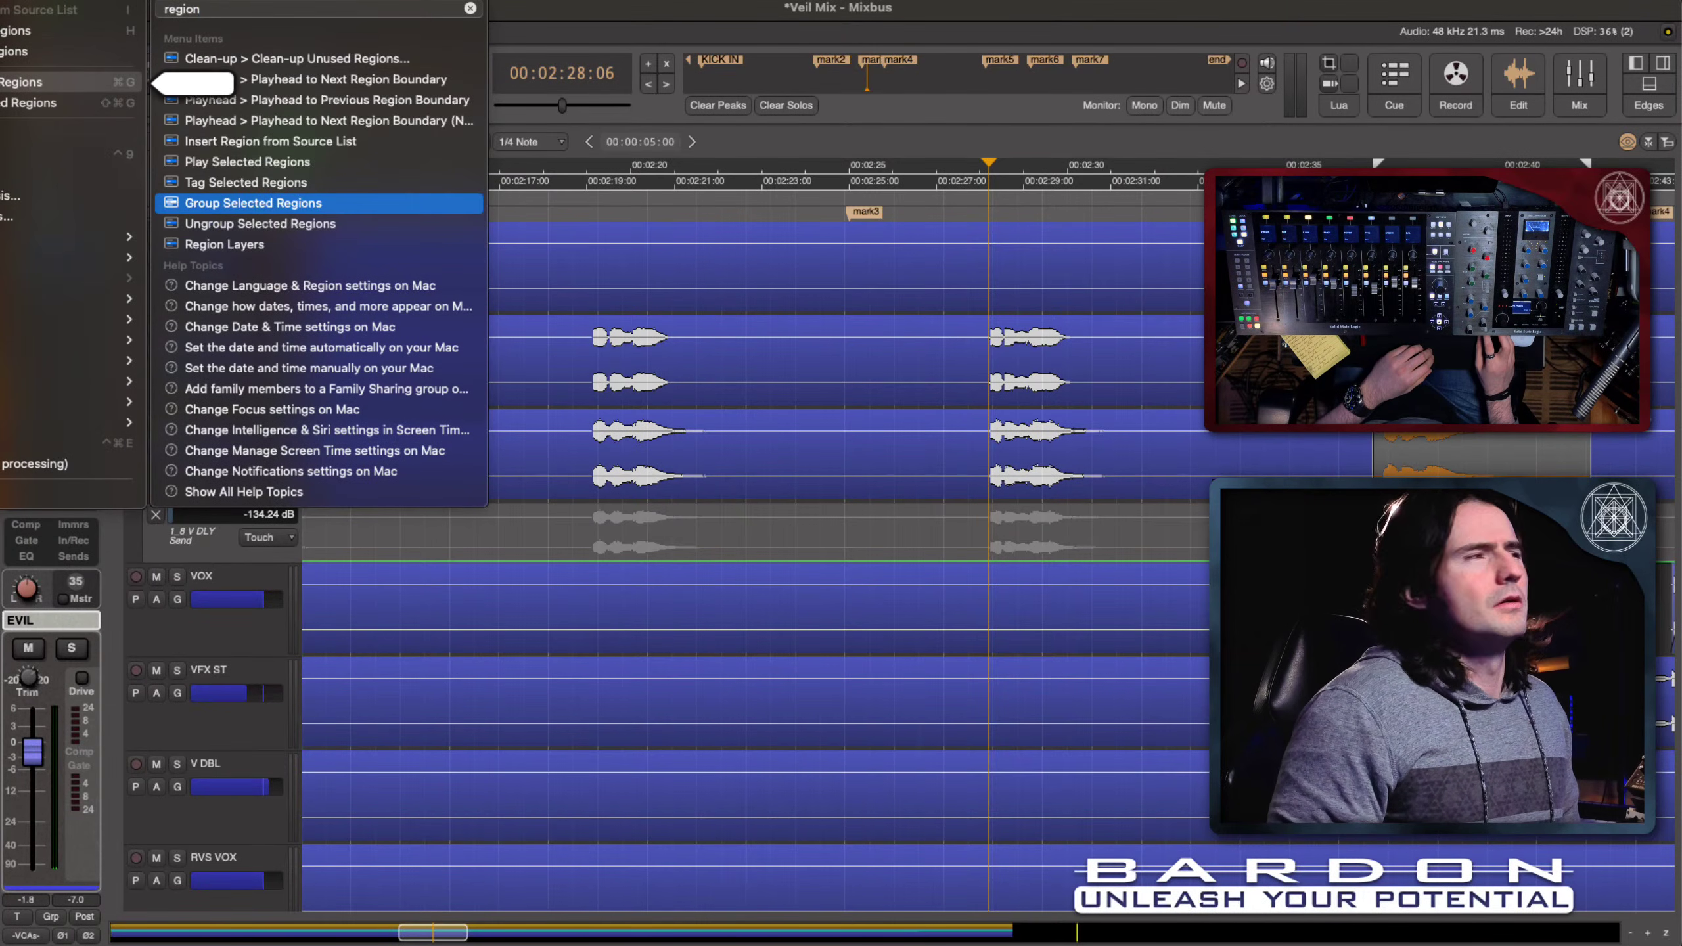
key(Up)
key(Down)
key(Down)
key(Down)
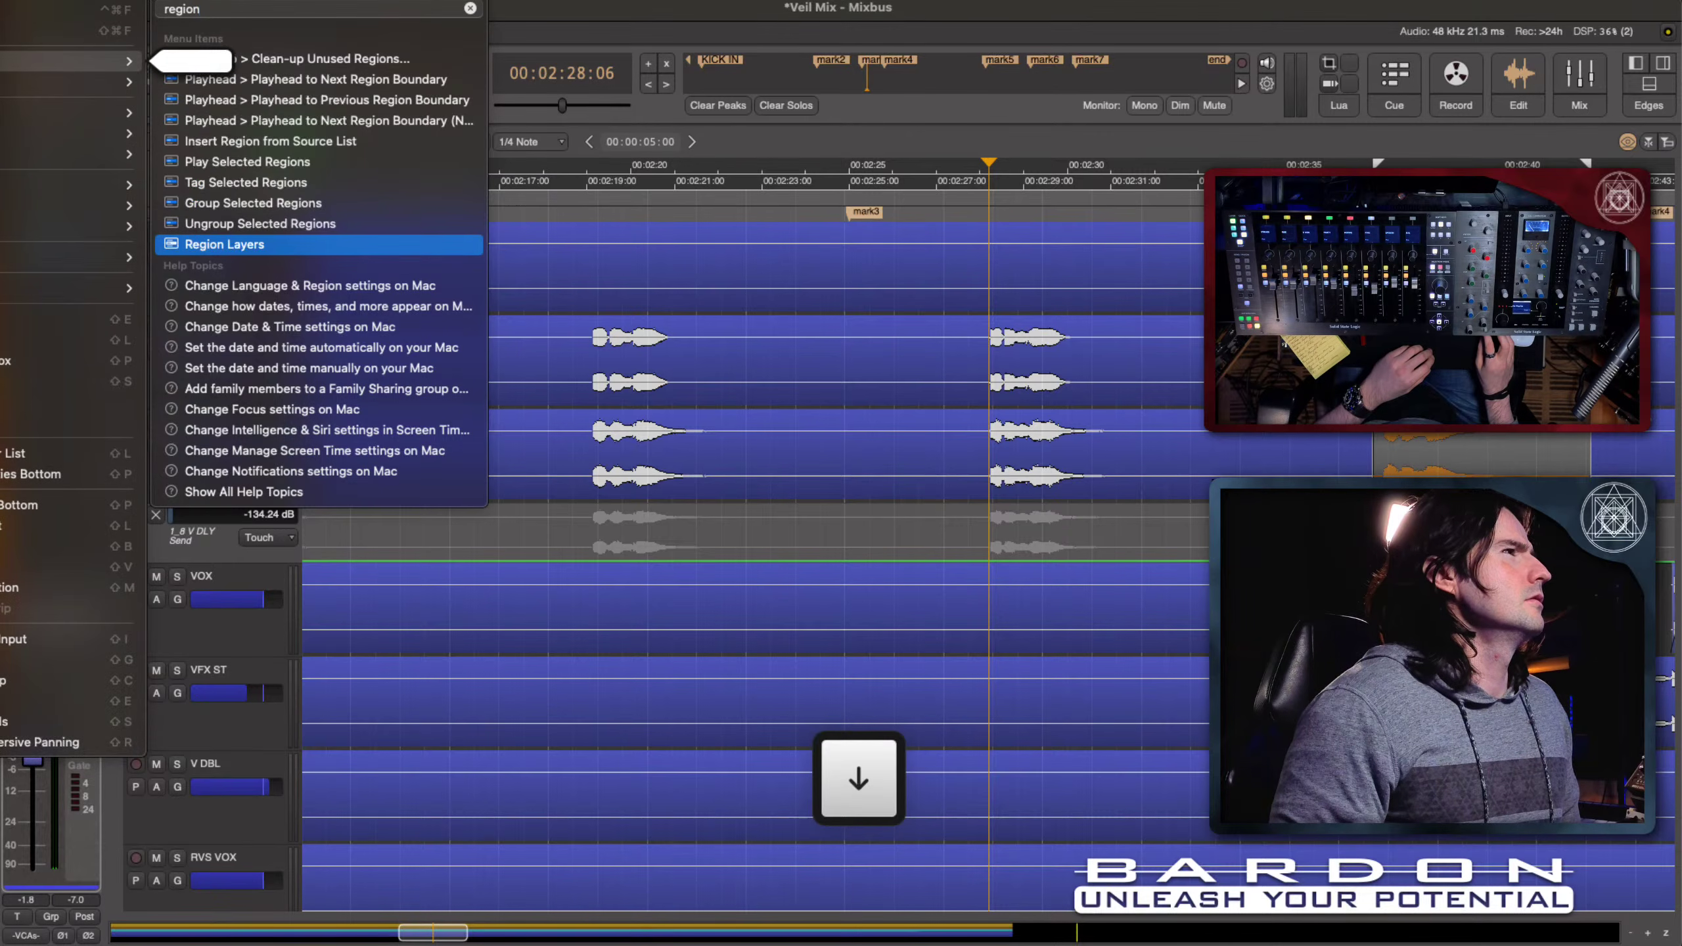
key(Up)
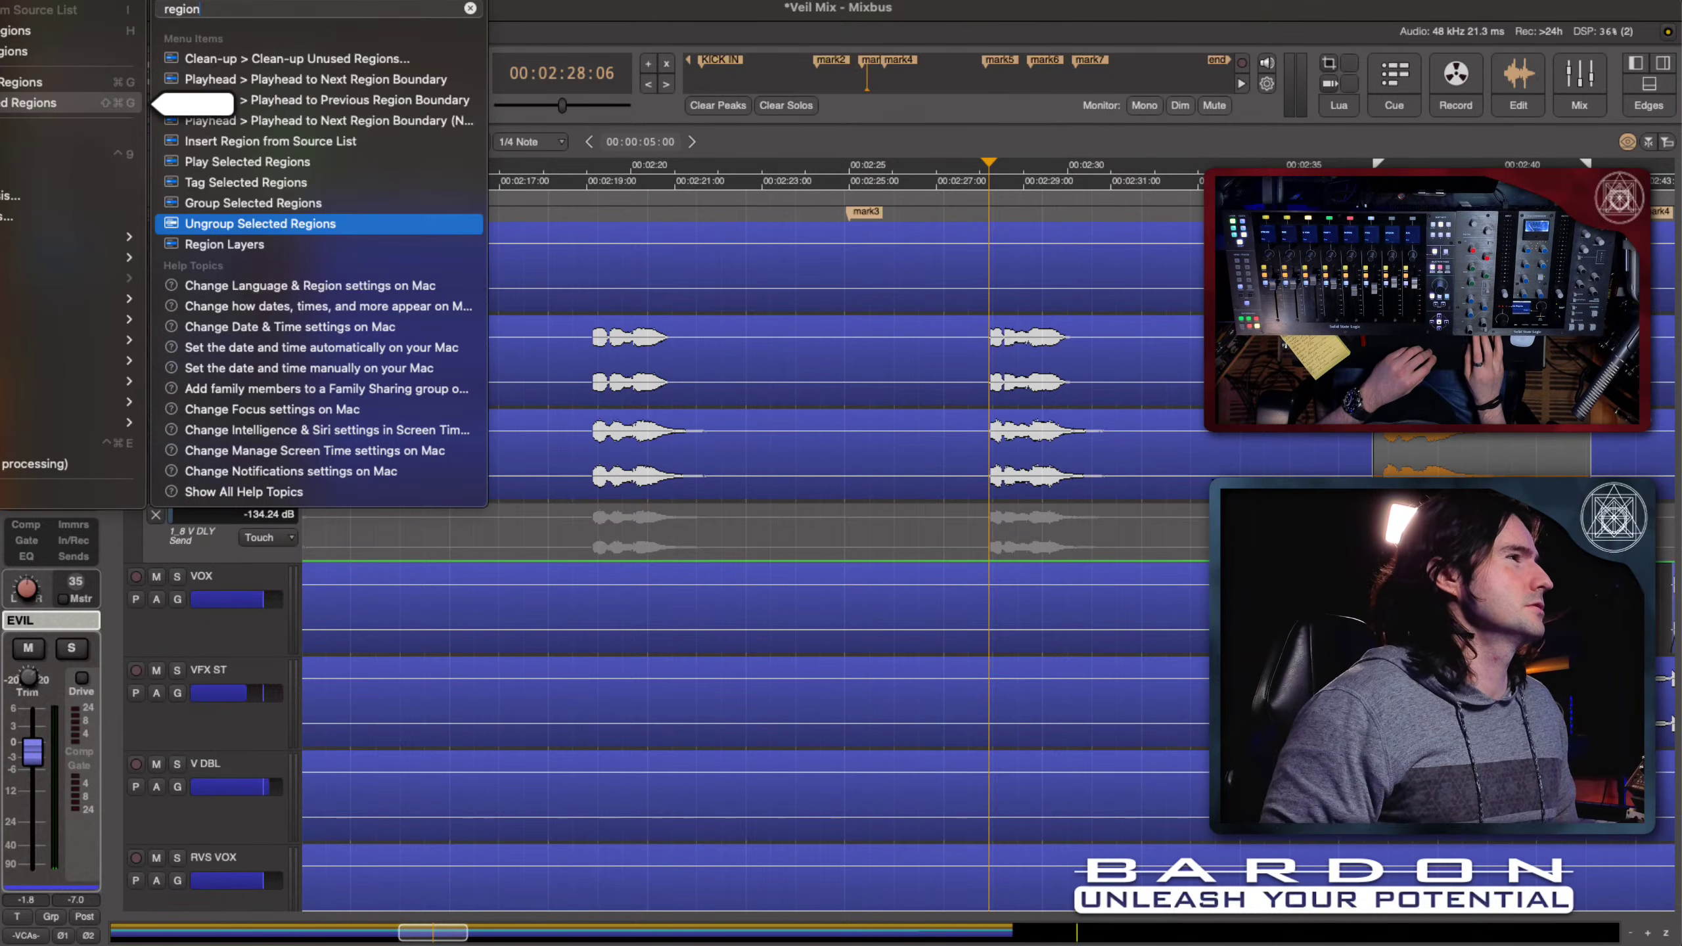
key(Up)
key(Up)
key(Up)
key(Up)
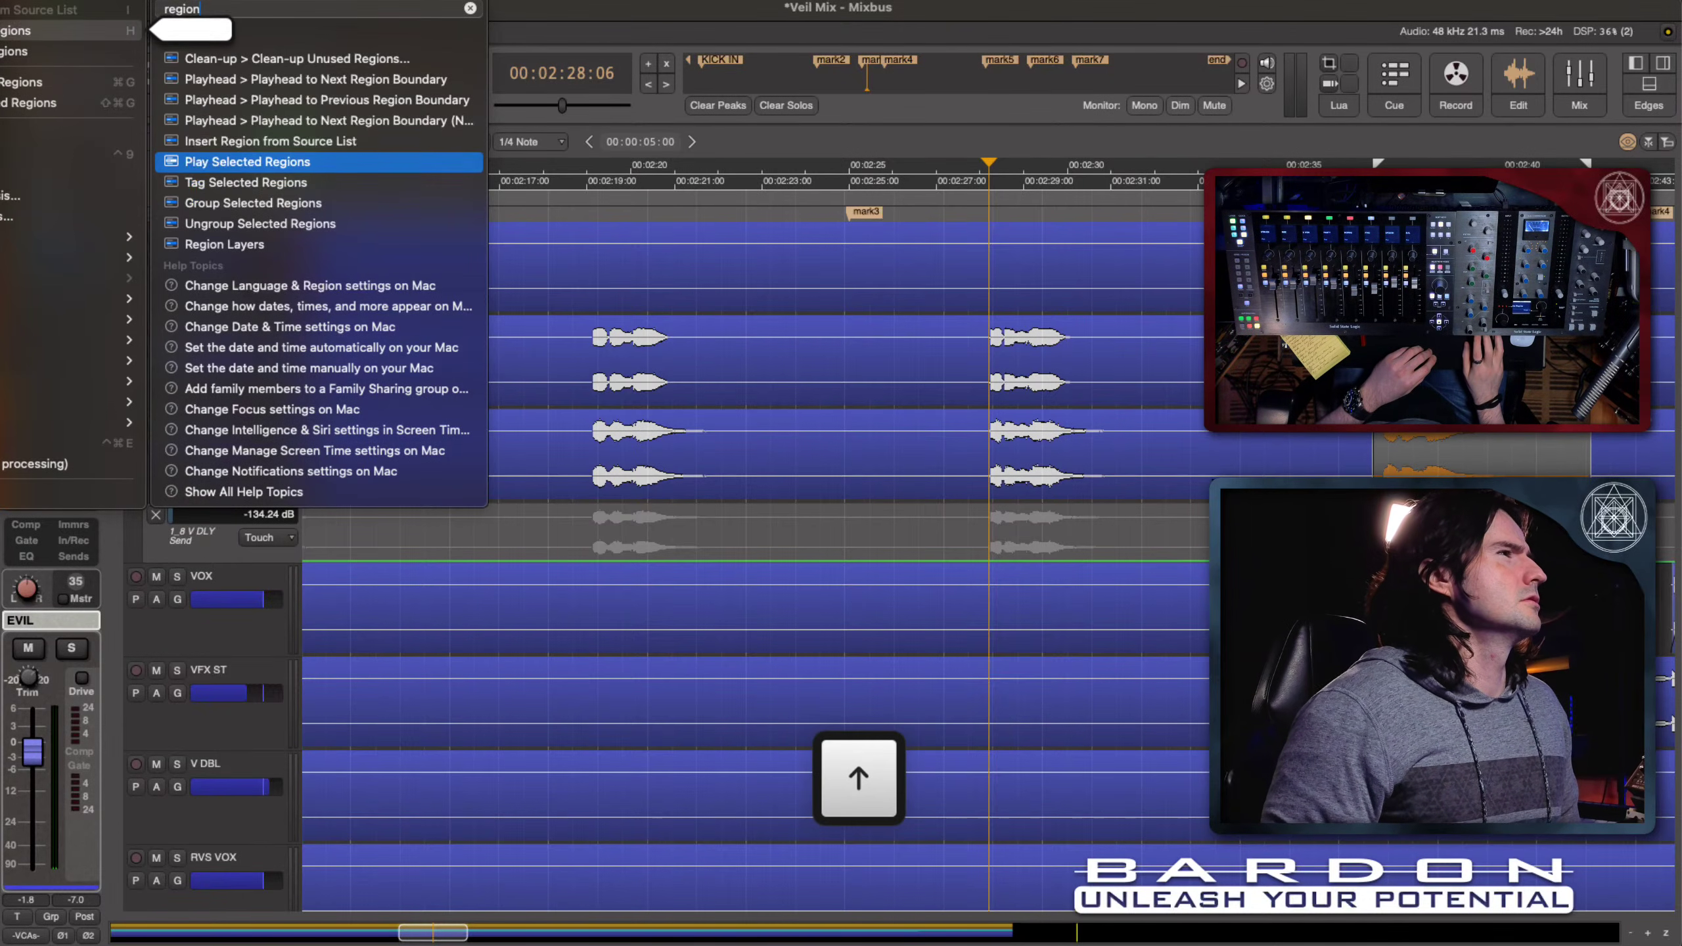
key(Up)
key(Down)
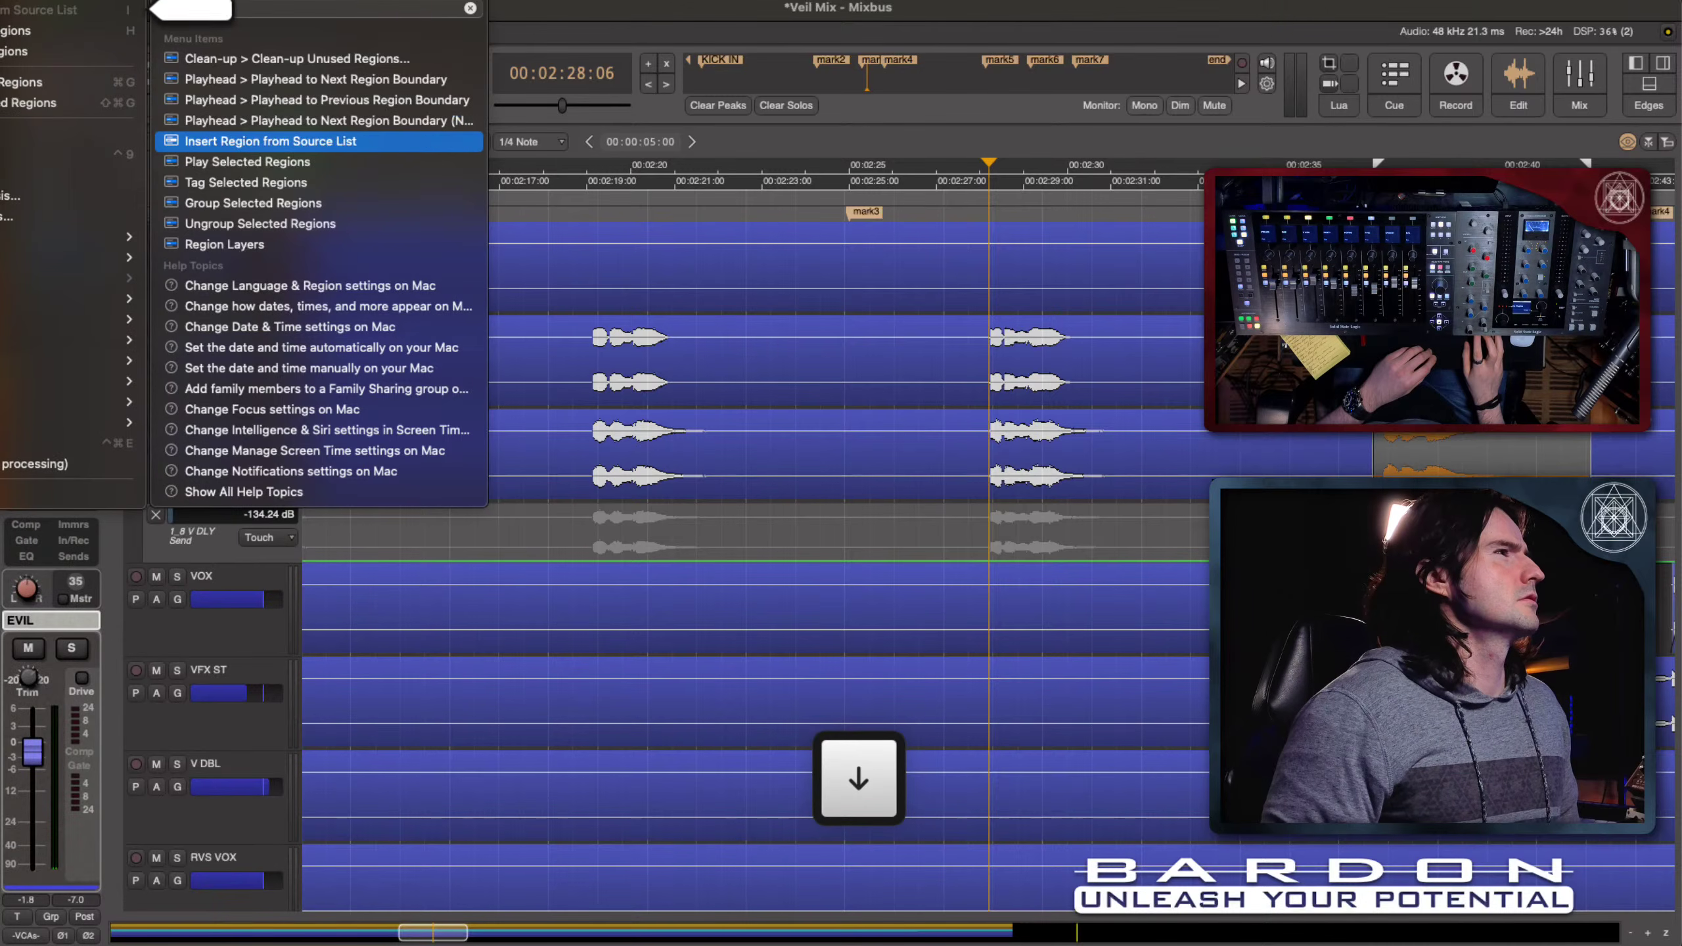
key(Up)
key(Up)
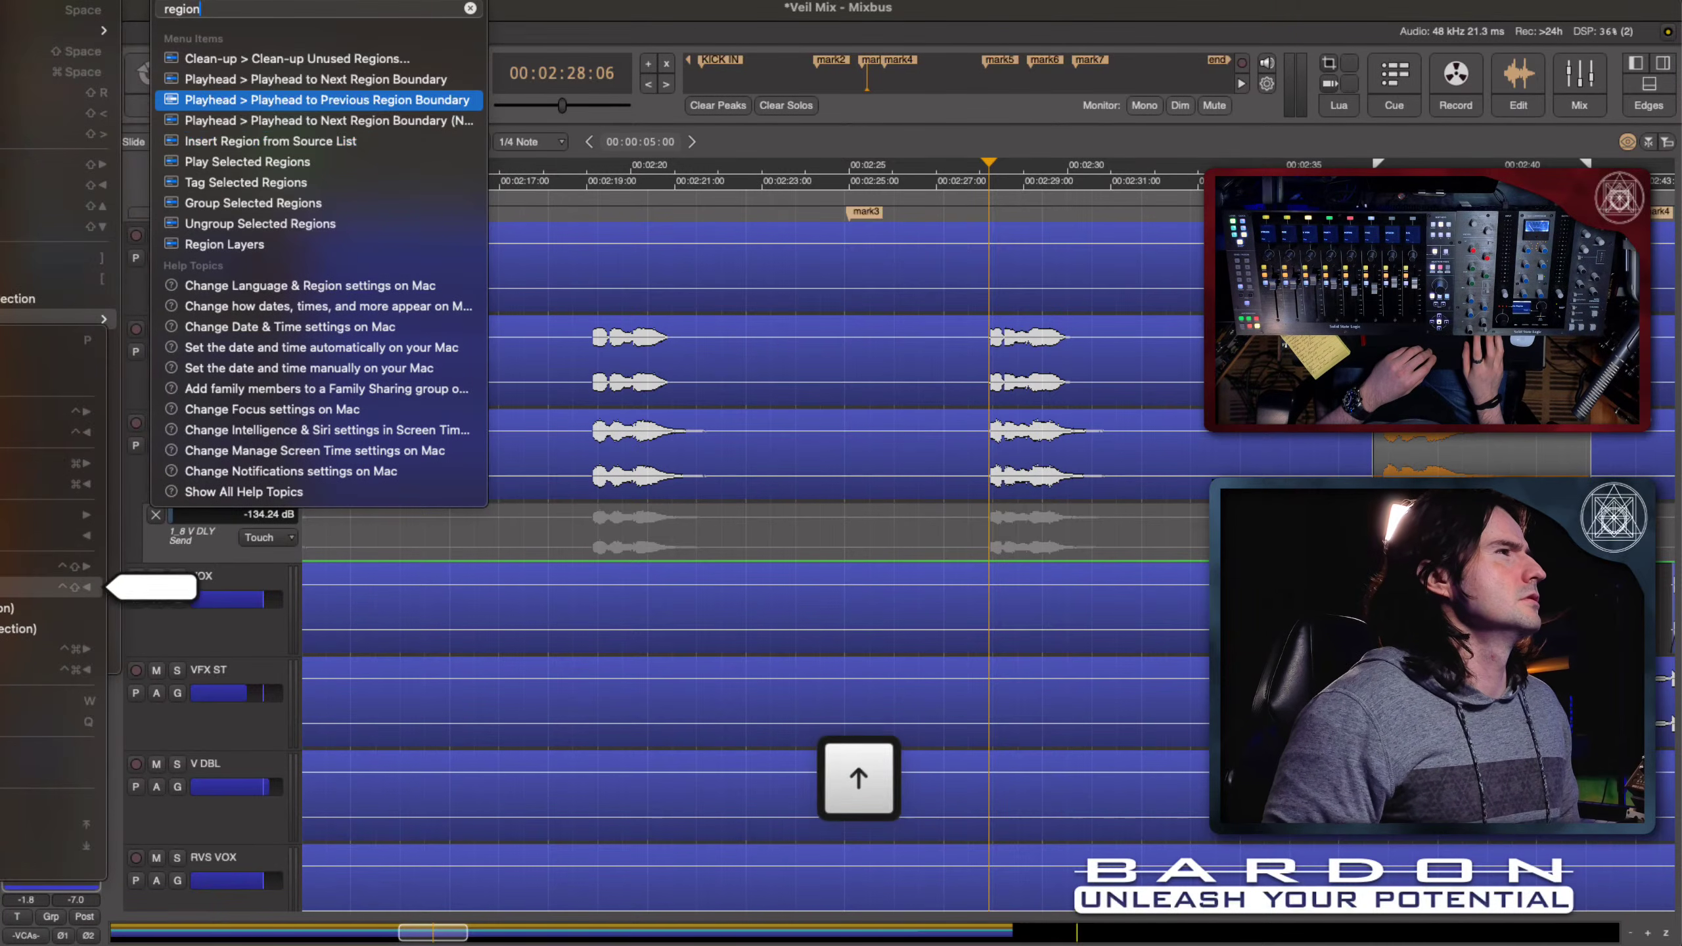
key(Up)
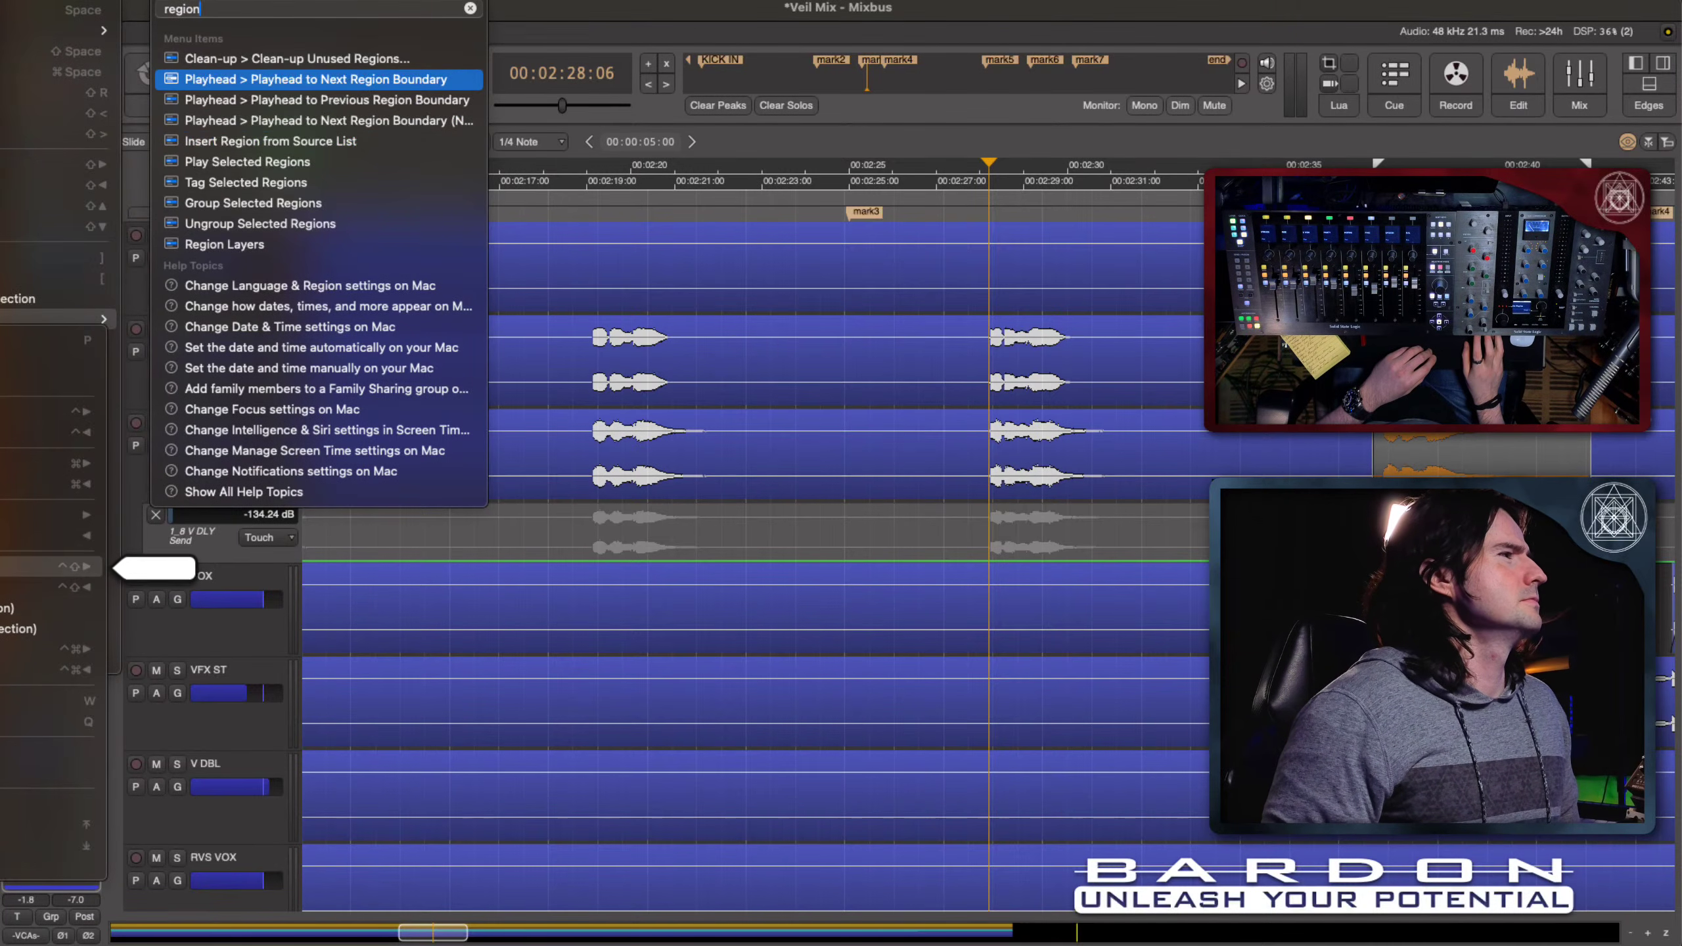
key(Up)
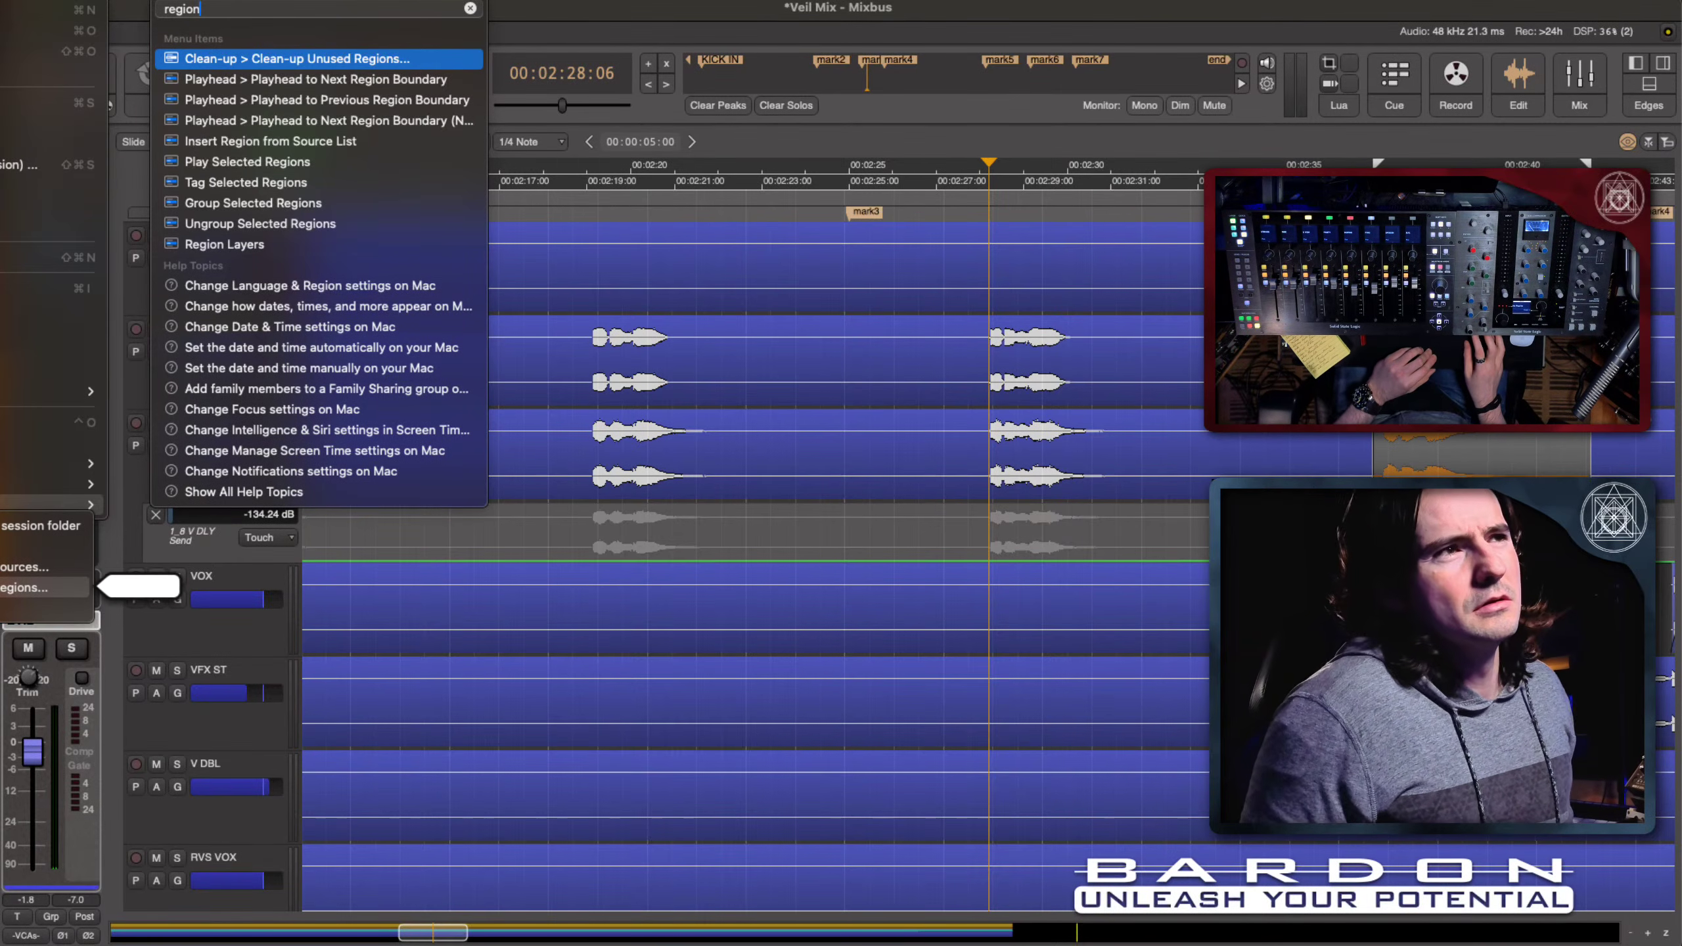
key(Escape)
key(Escape)
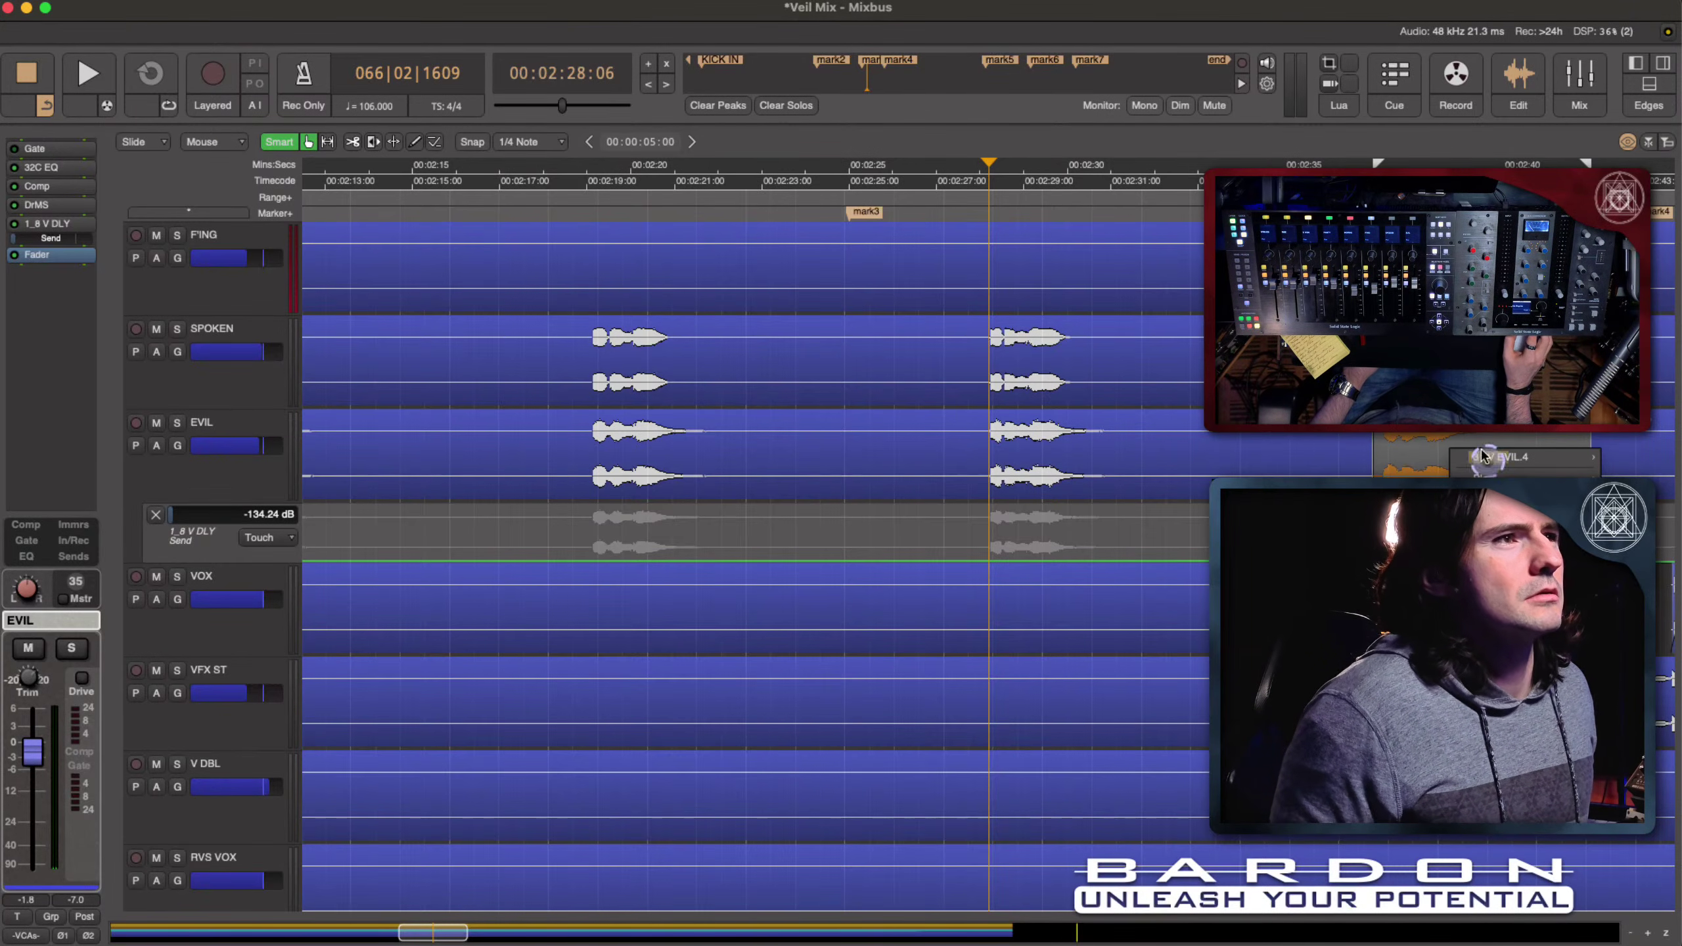
Step: Look through the program's general editing commands, including the marker, grid, separate and consolidate options, for operations on the selected region
click(811, 373)
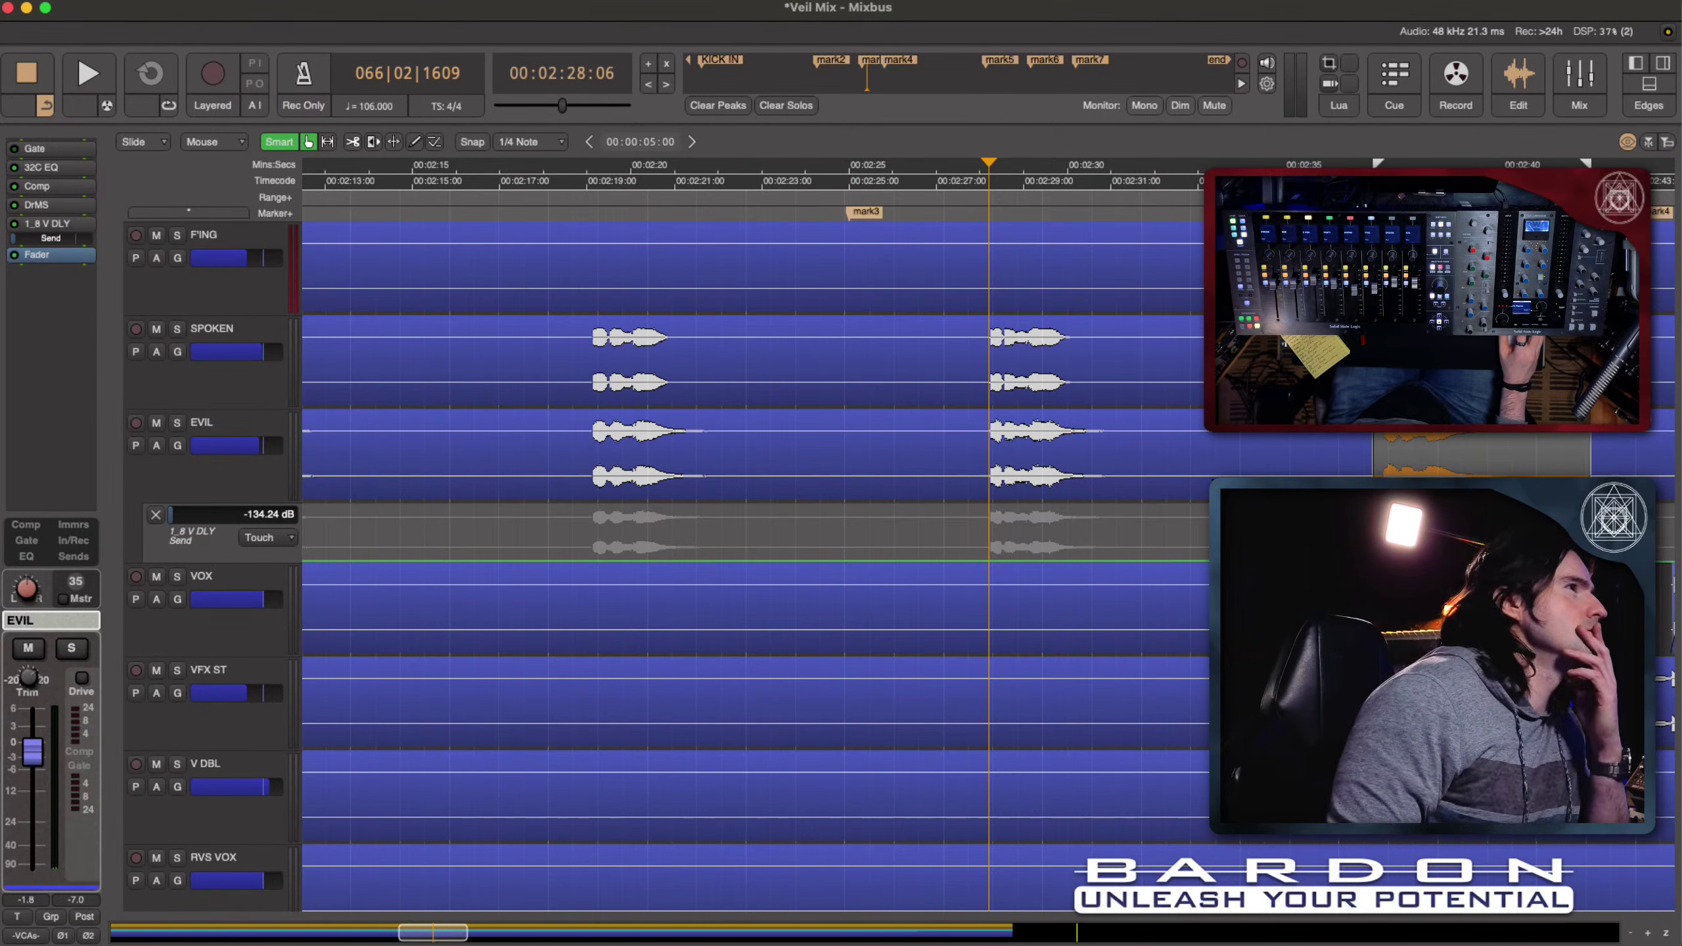
click(1, 1)
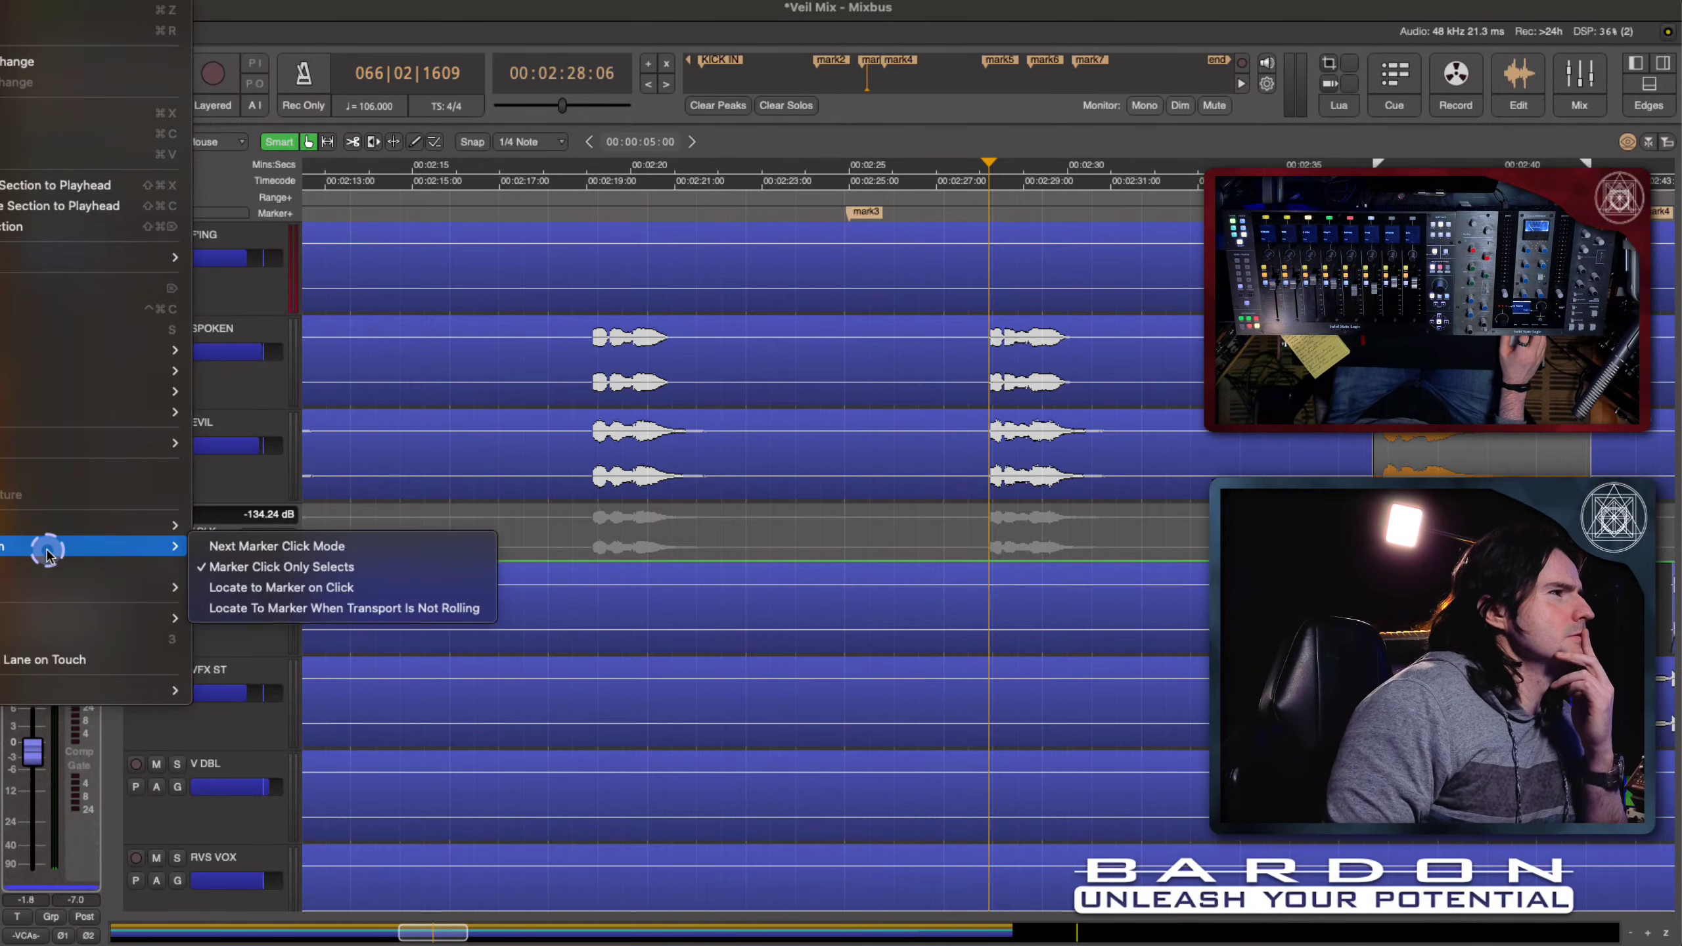
mouse_move(29, 592)
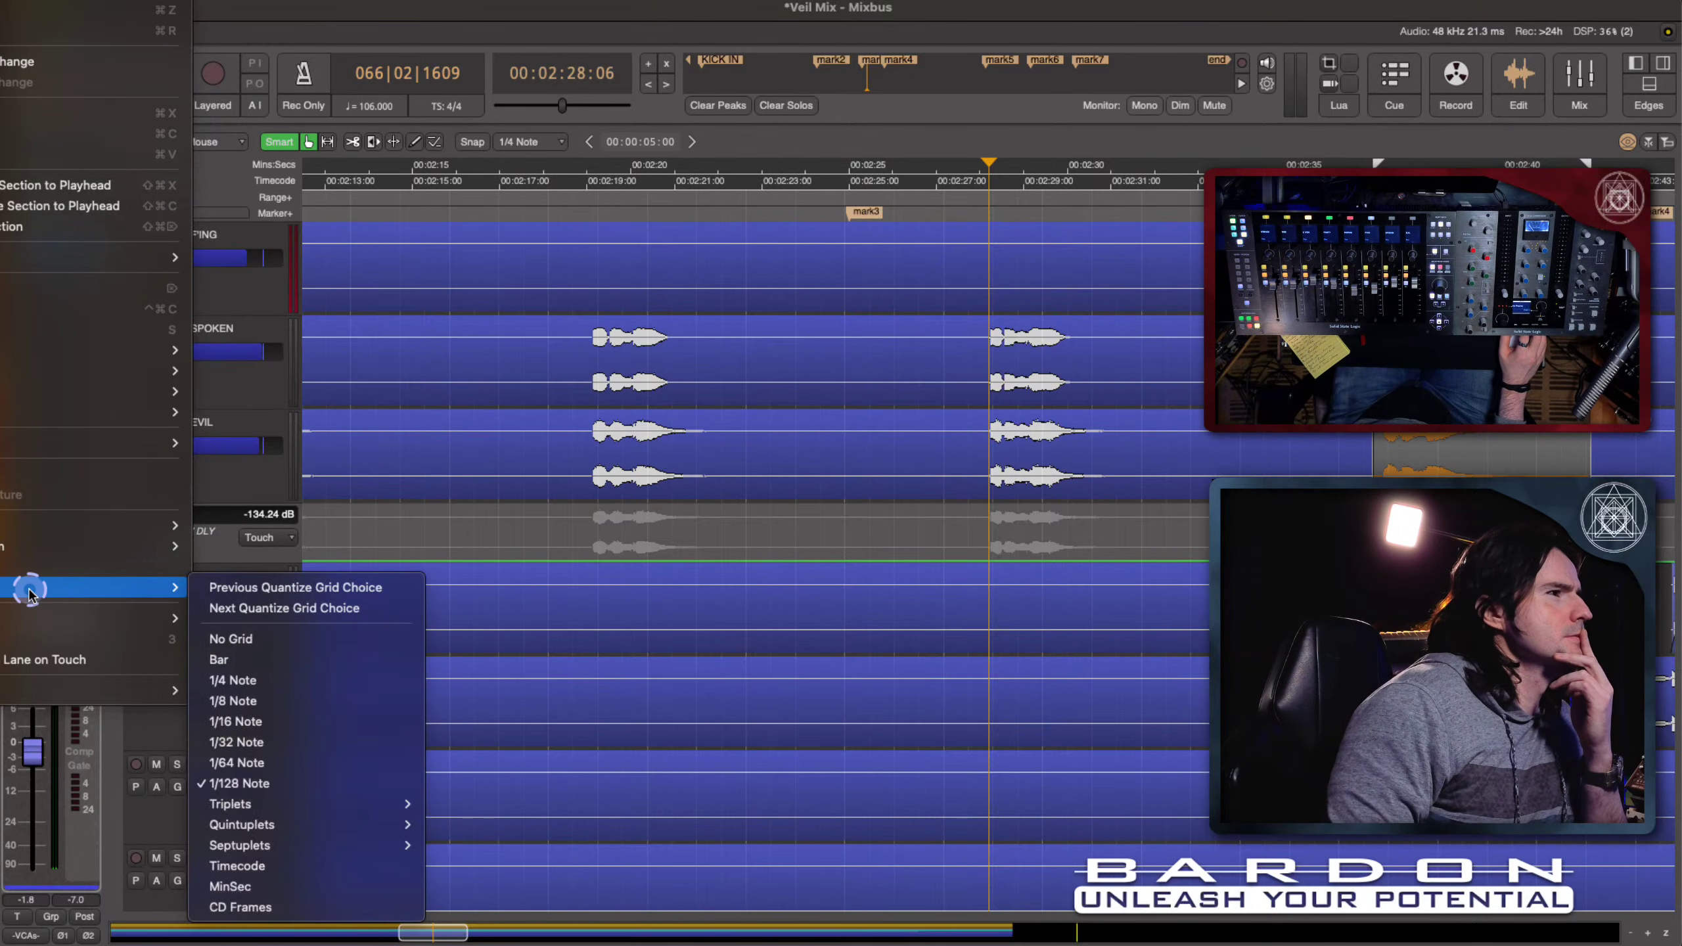
mouse_move(67, 377)
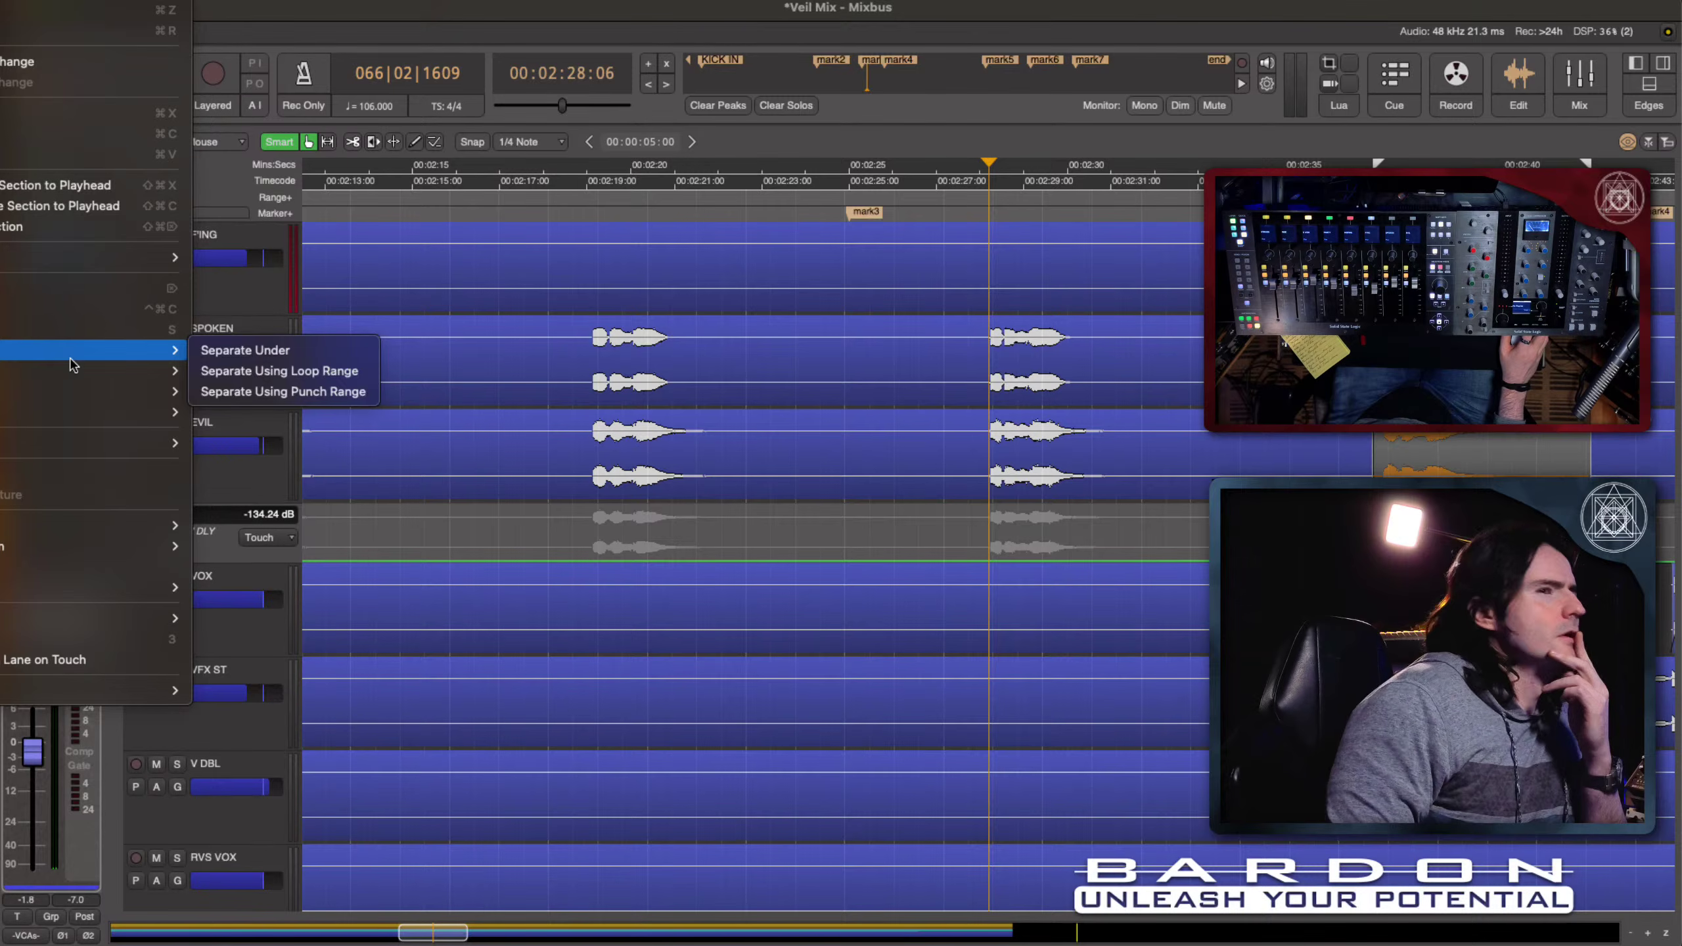
click(63, 363)
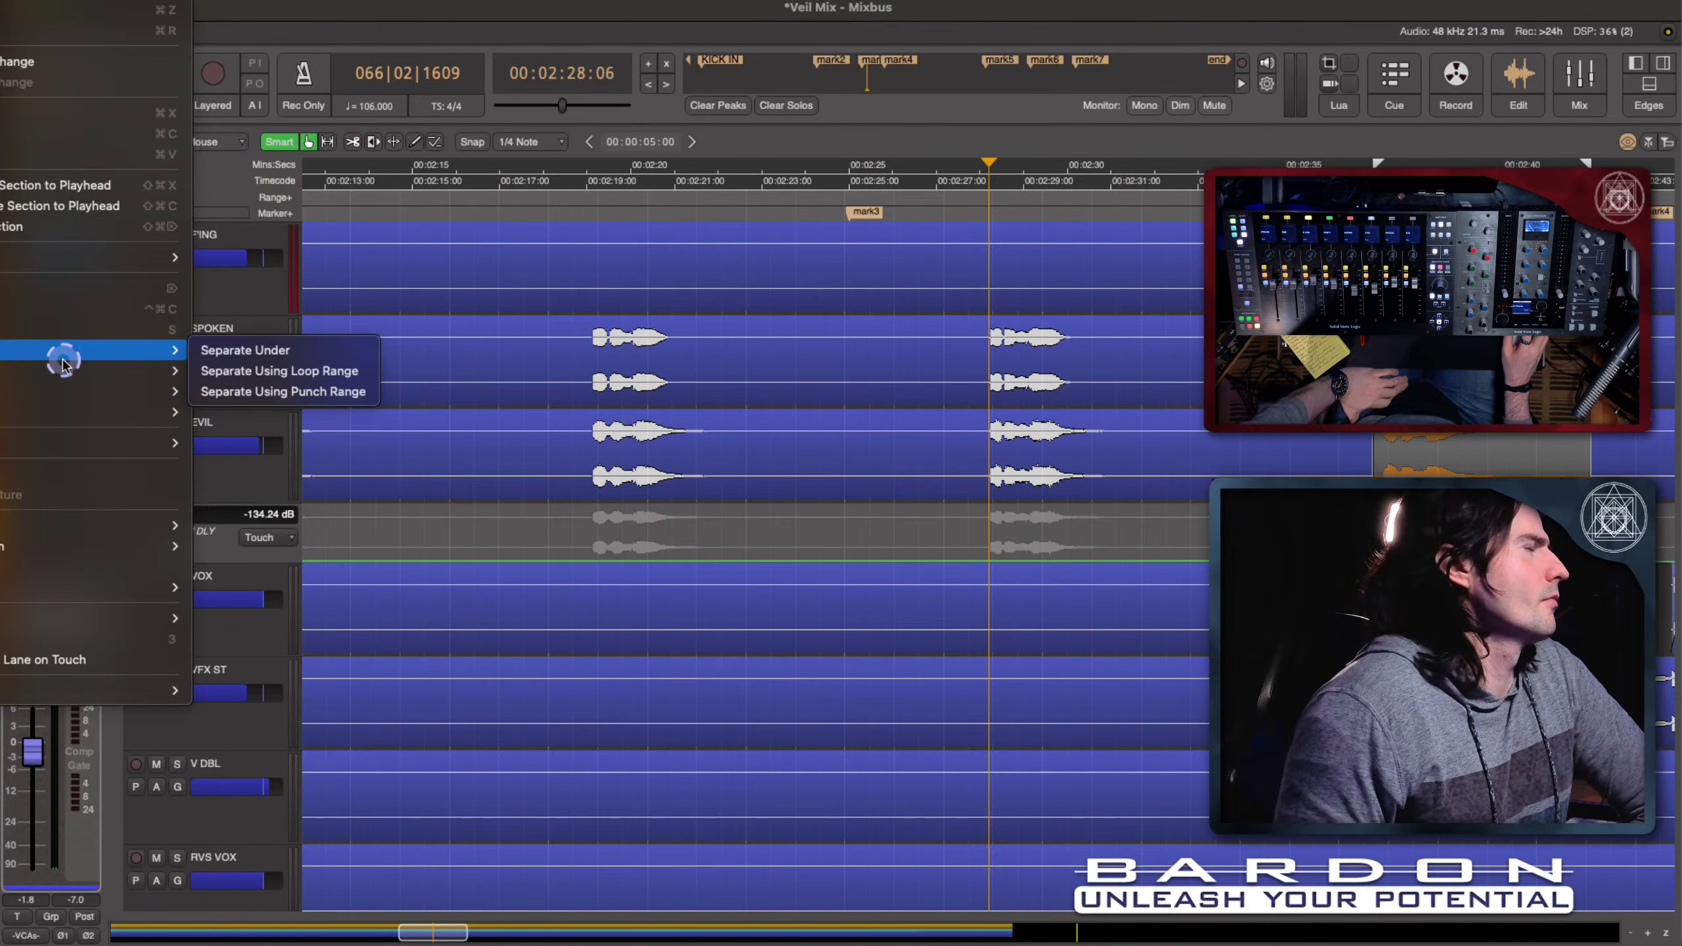
mouse_move(59, 368)
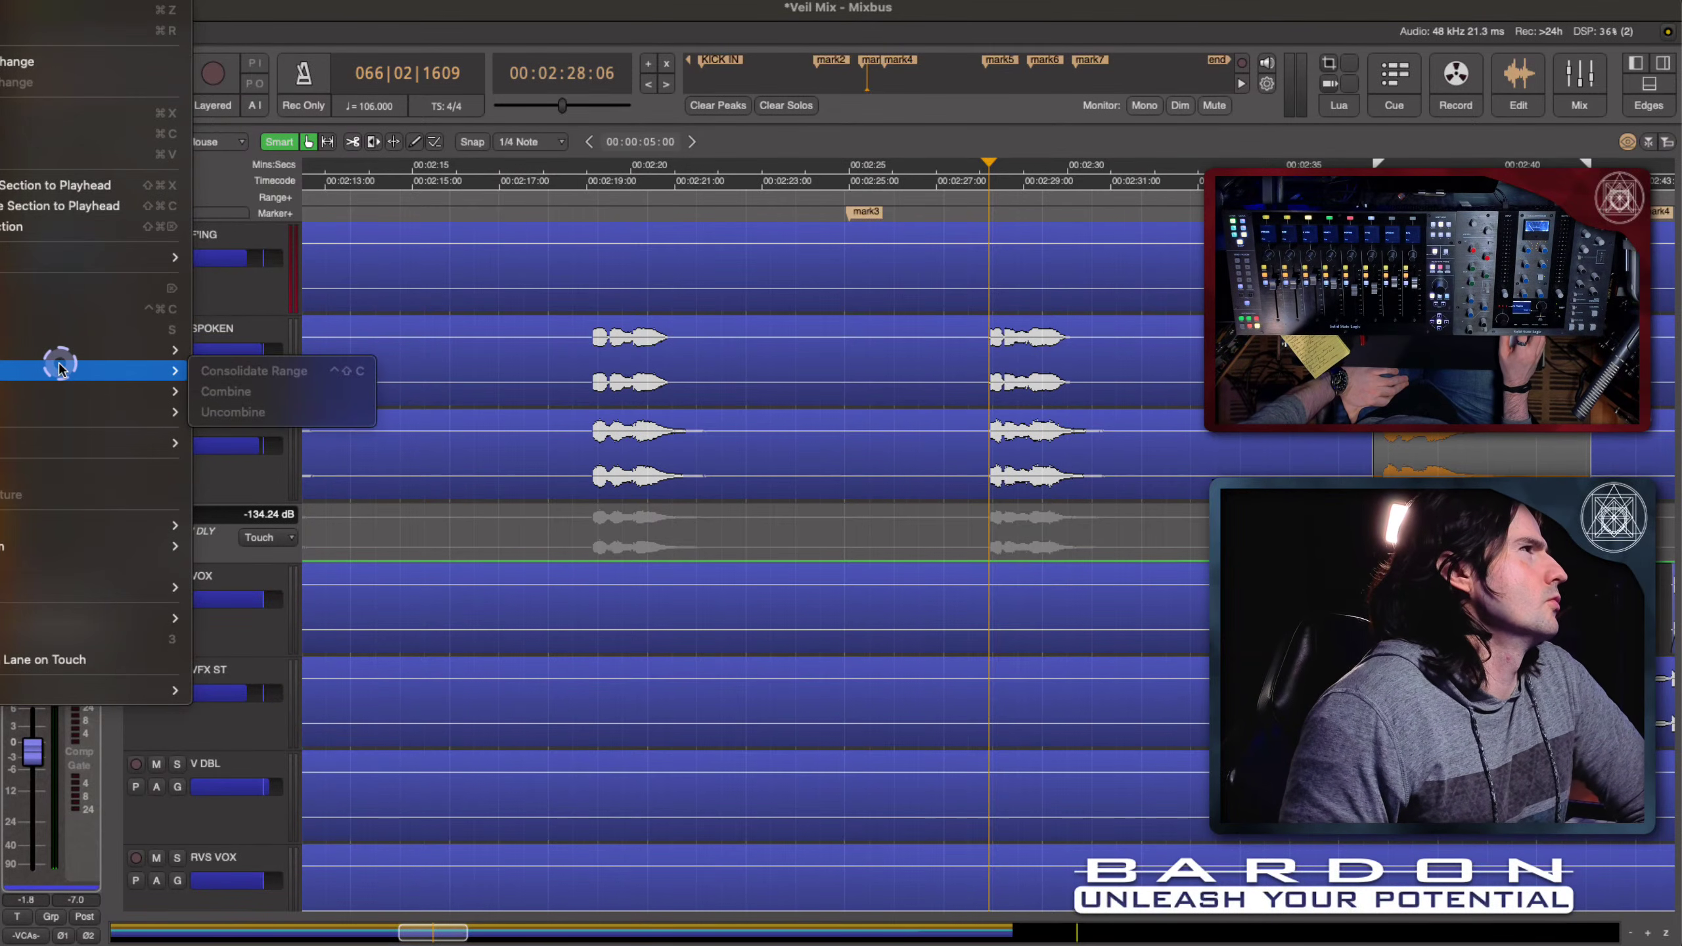
Step: Look through the region commands for layering, editing, position and markers, and the view options, for a way to add region effects
mouse_move(26, 0)
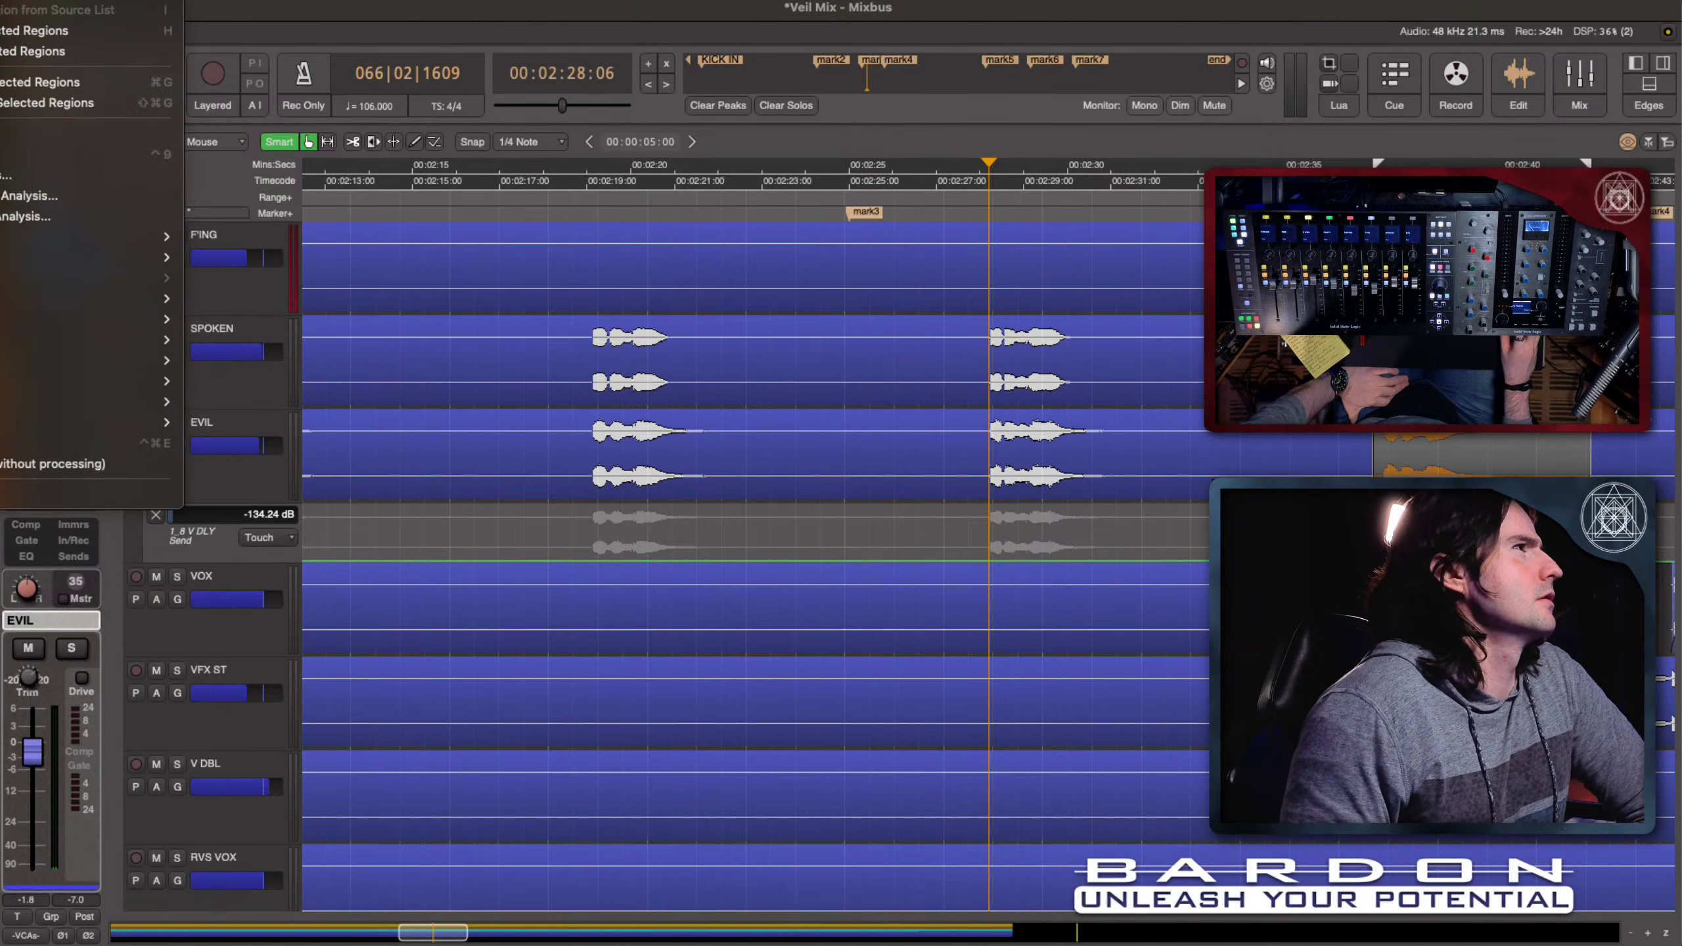
click(78, 257)
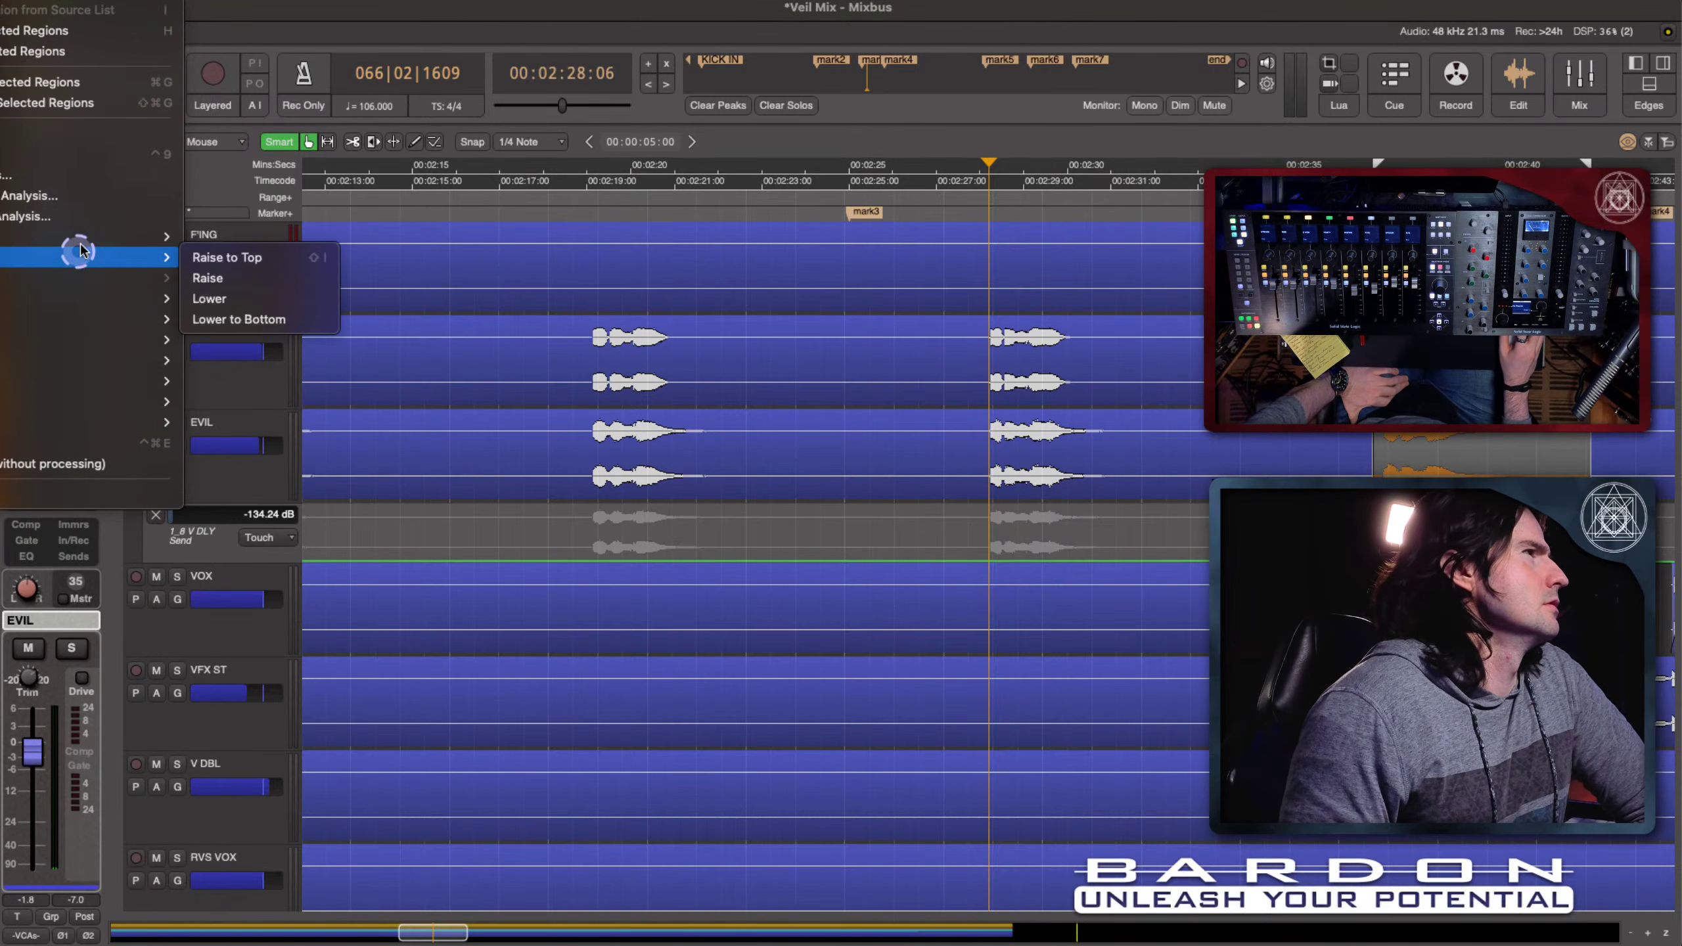
mouse_move(81, 236)
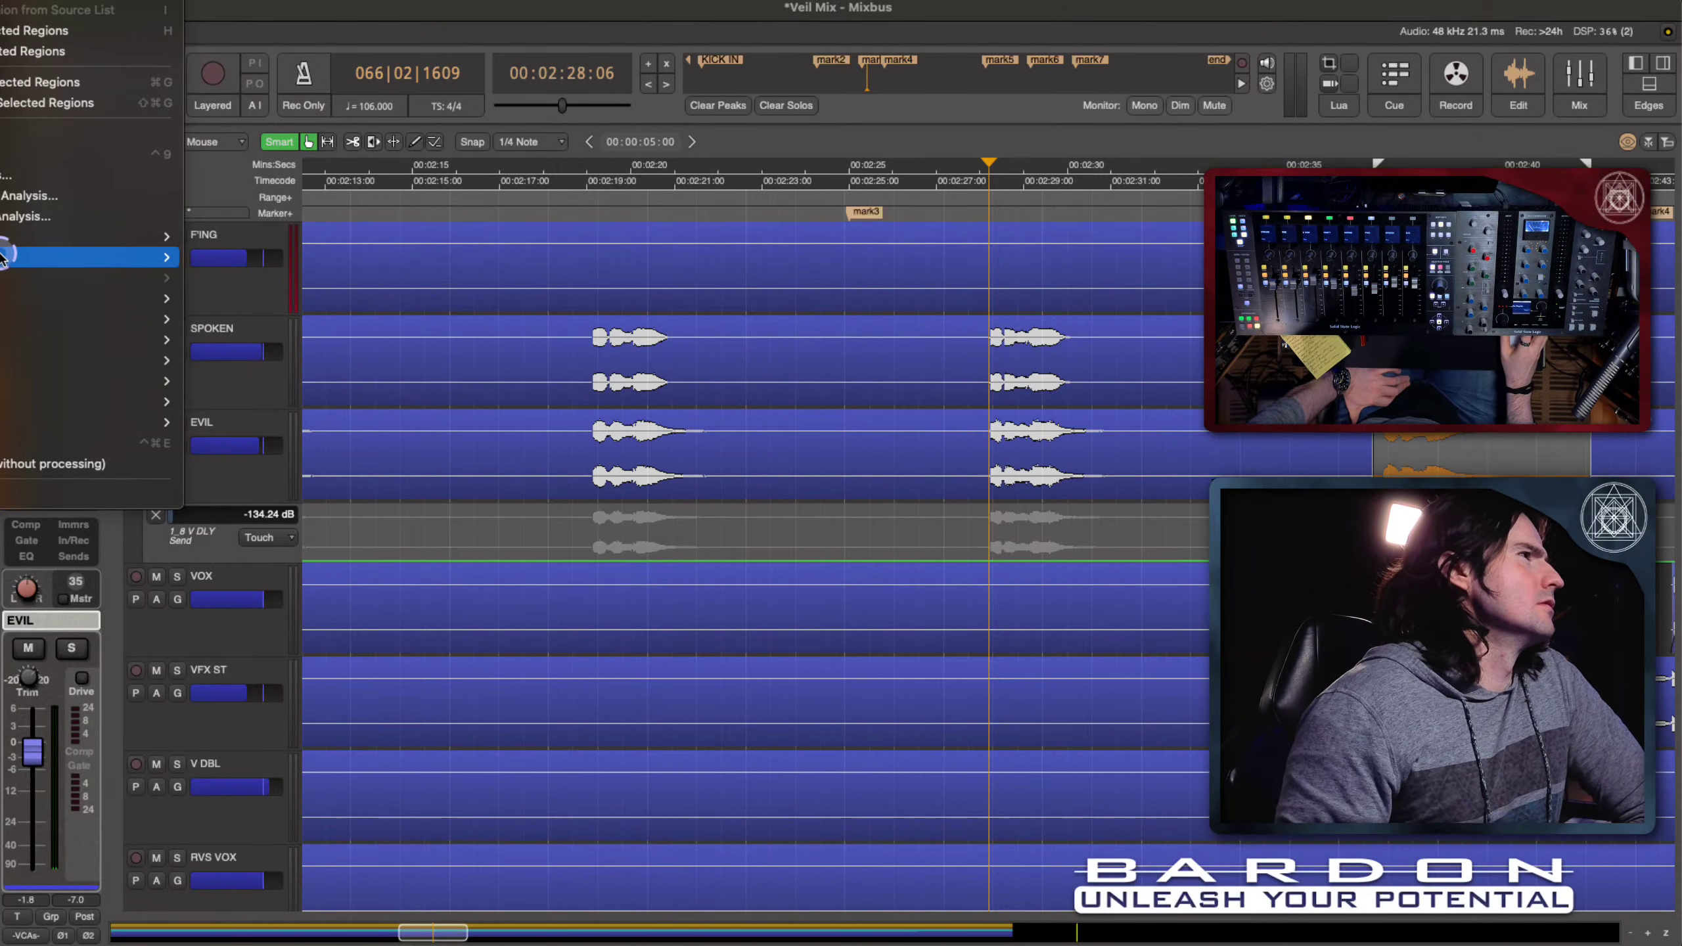
mouse_move(4, 258)
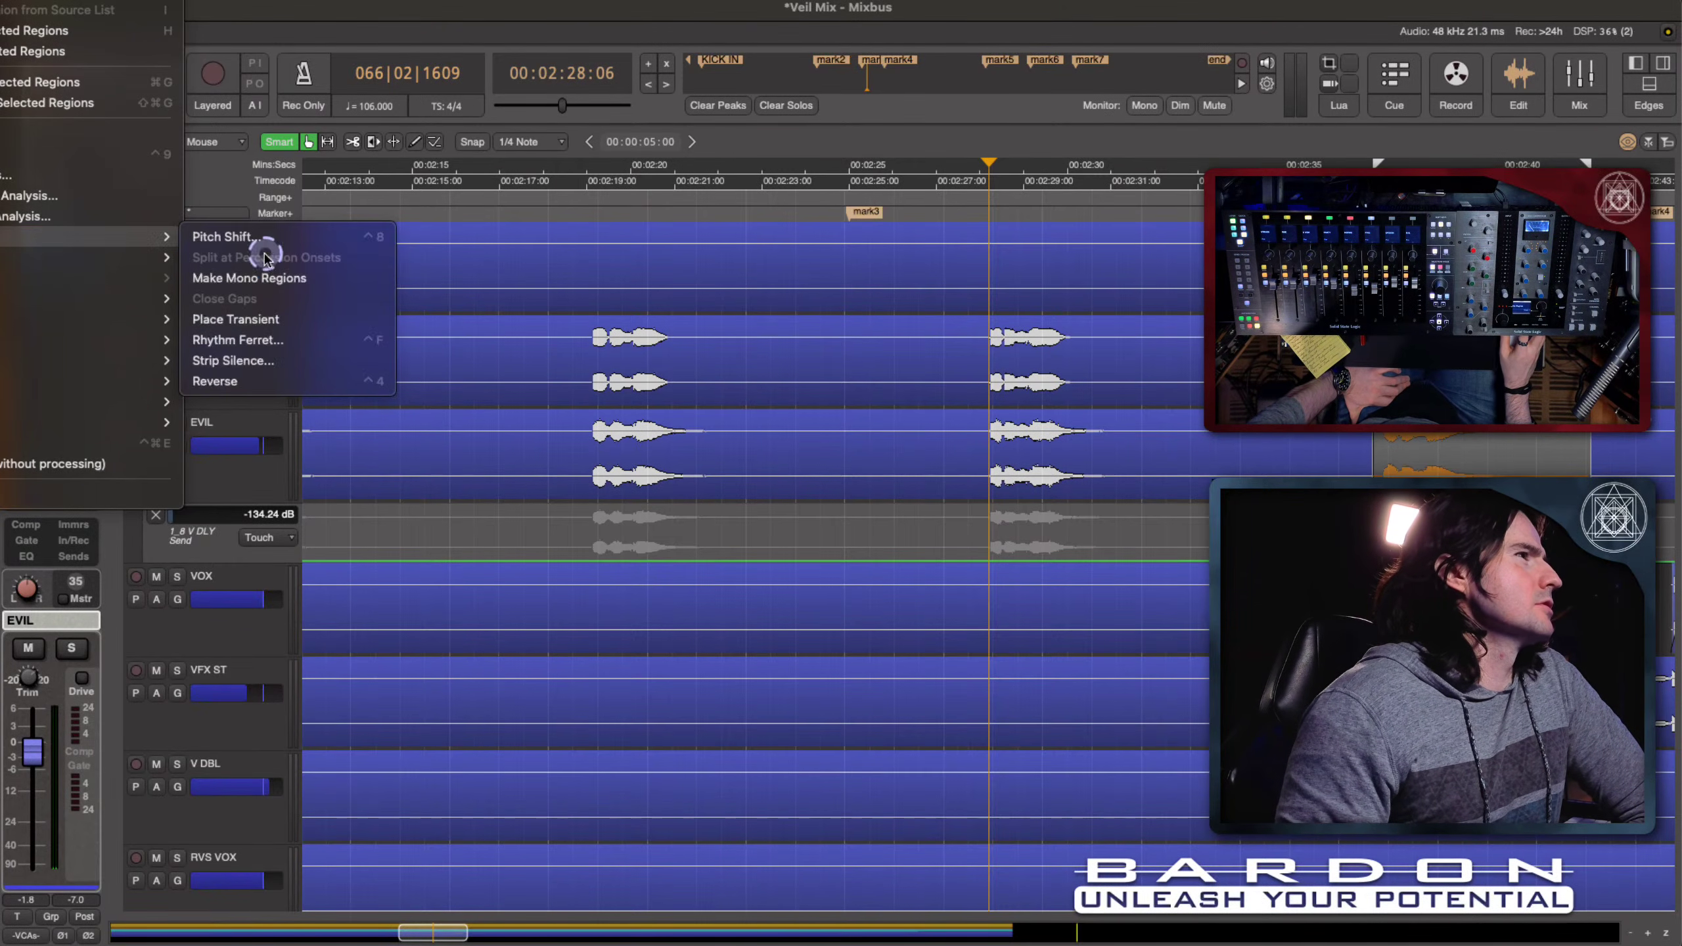
mouse_move(125, 330)
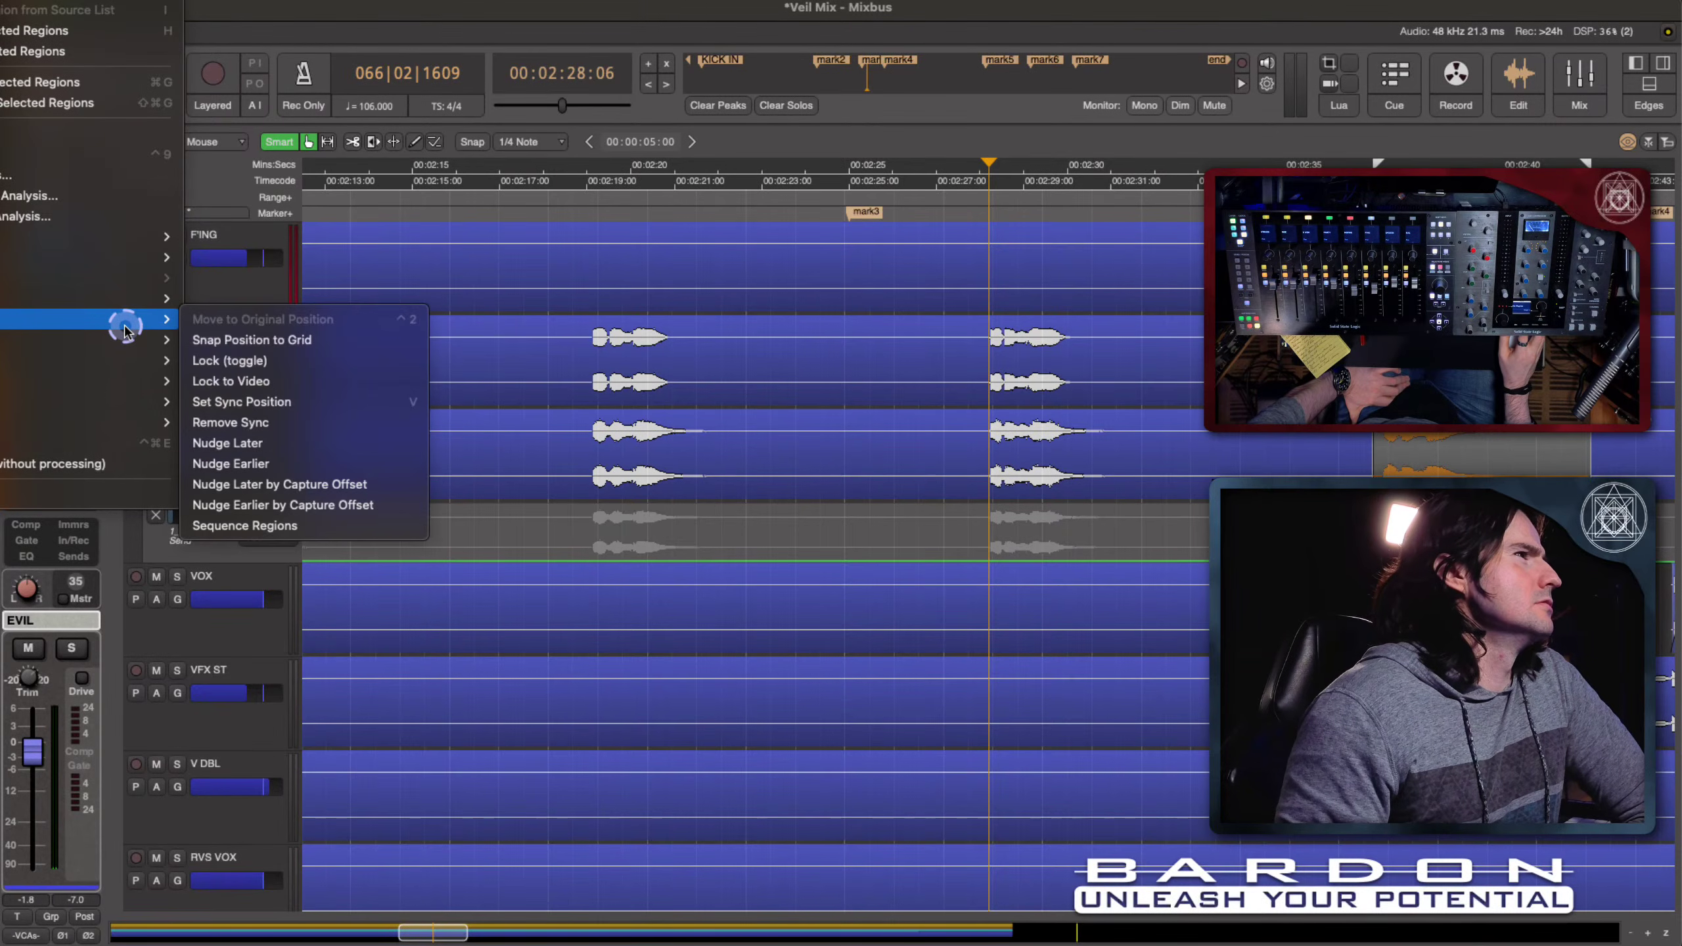
click(124, 341)
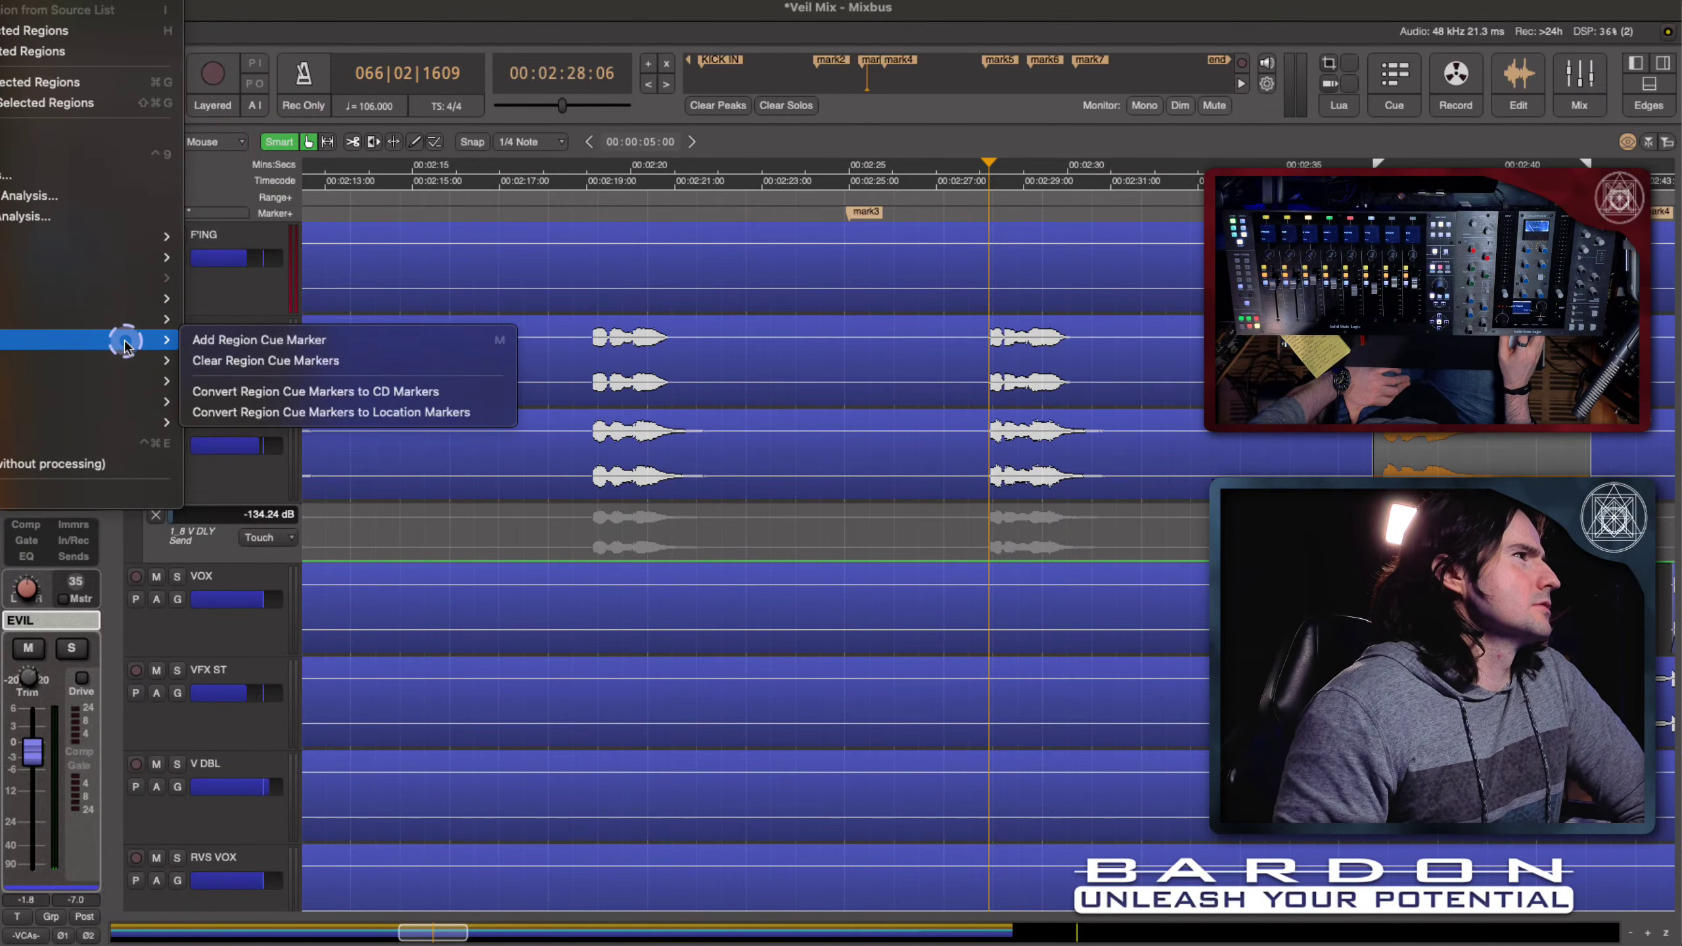
click(121, 422)
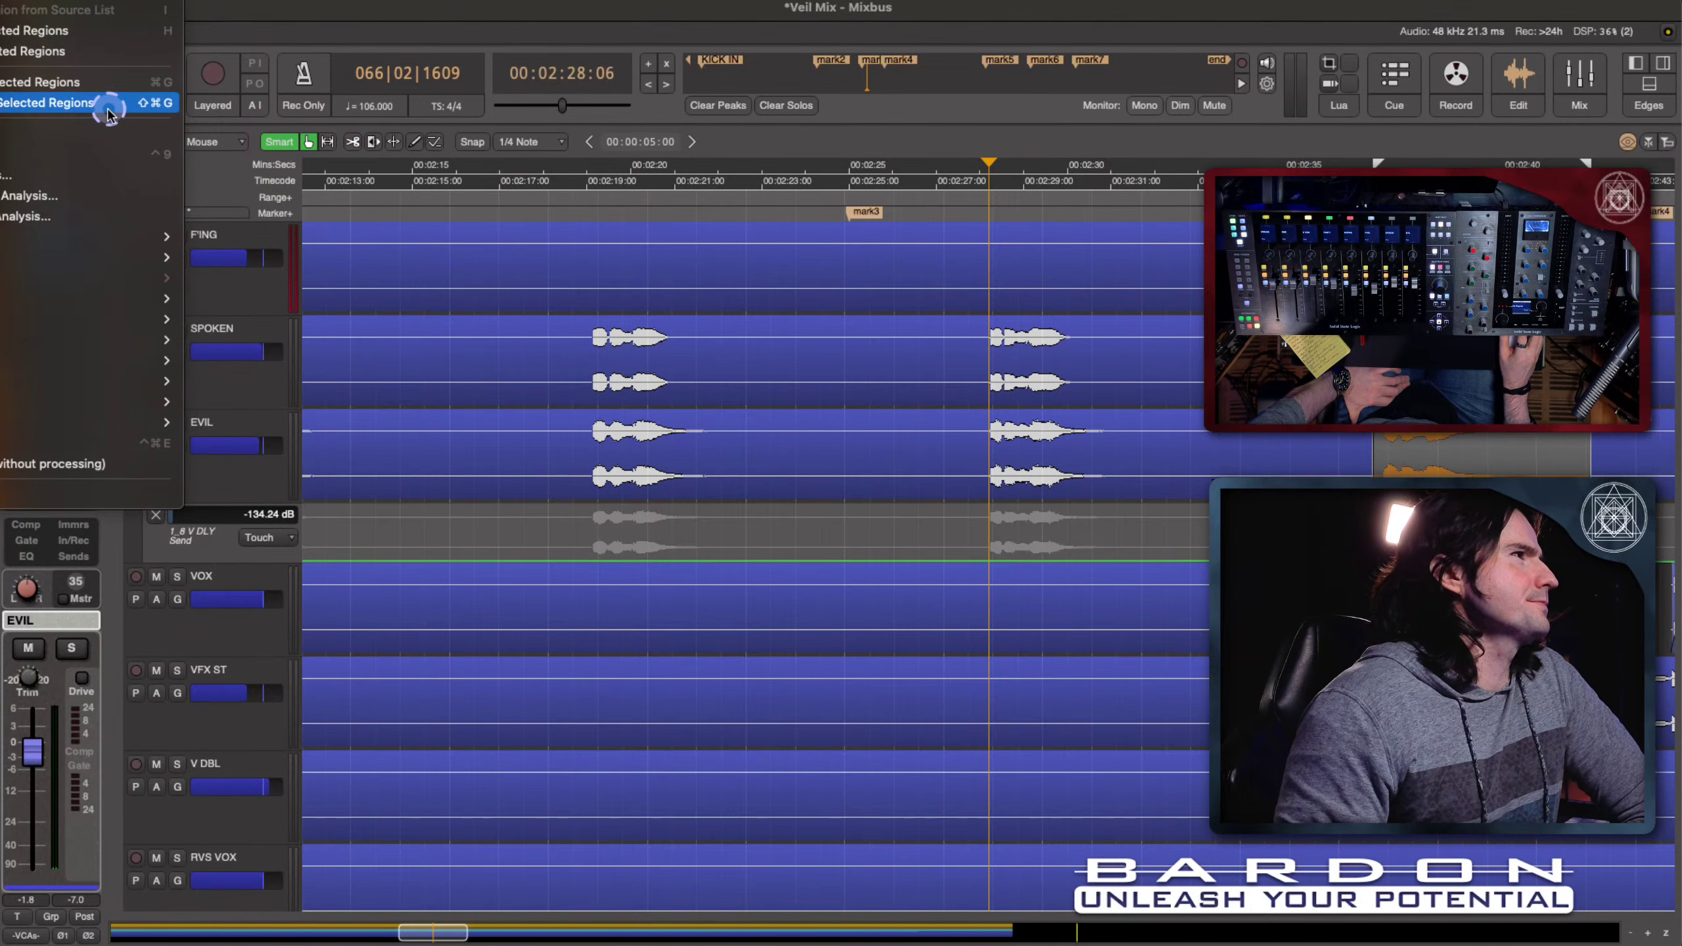
click(88, 85)
mouse_move(55, 1)
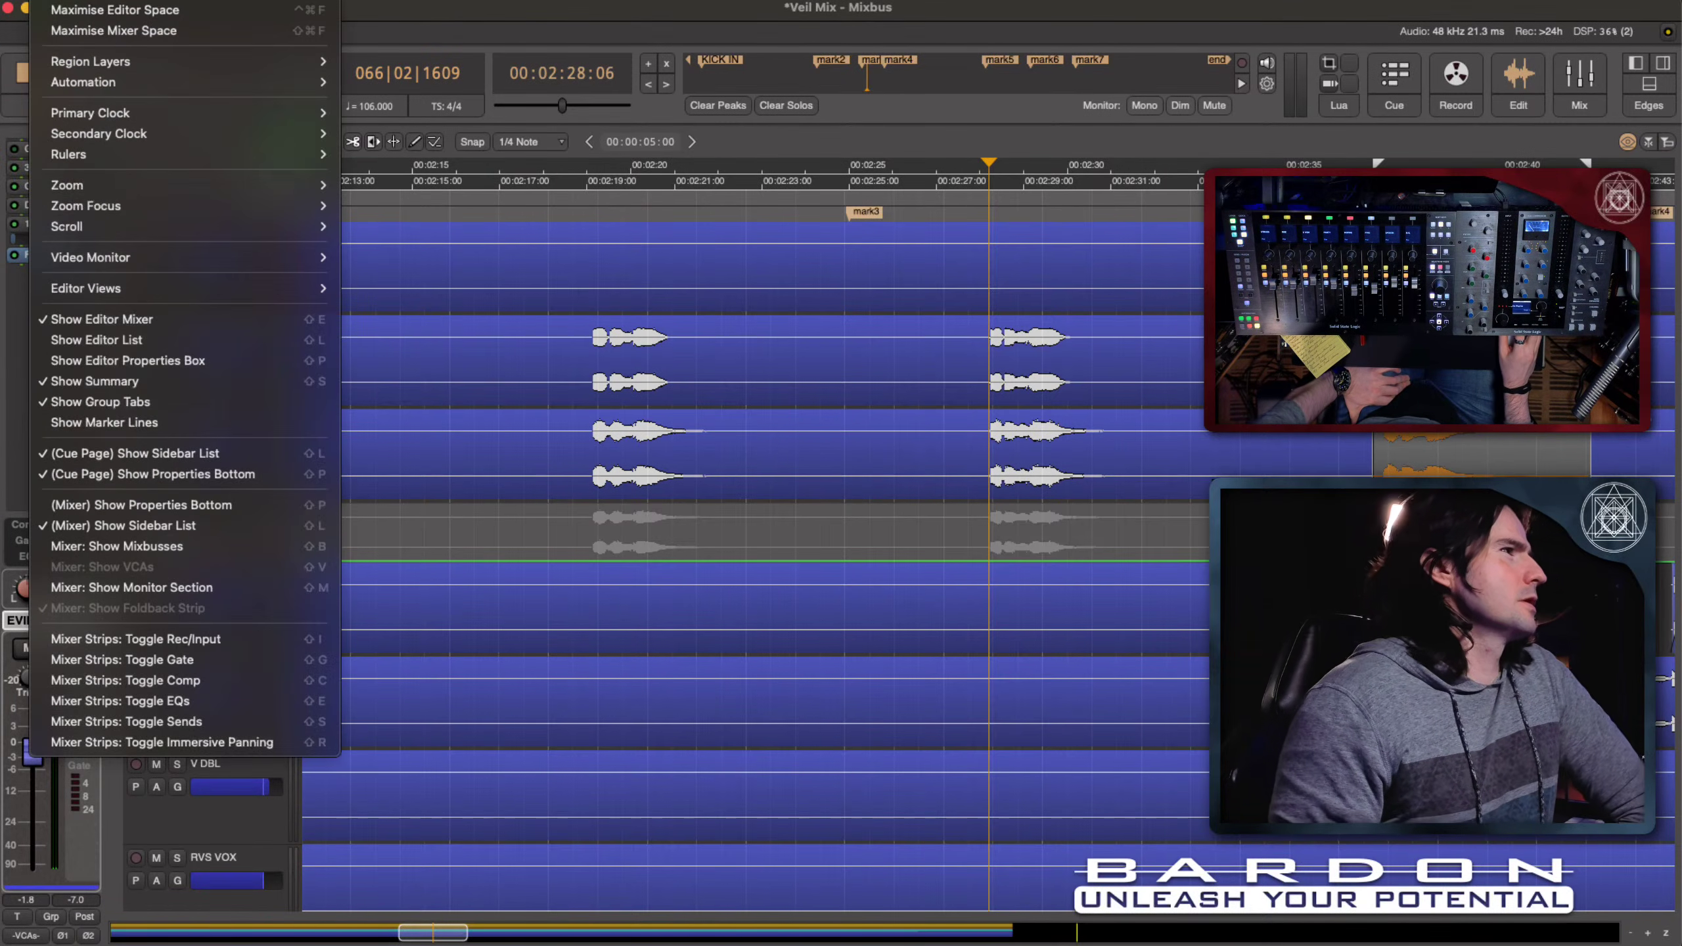
key(Escape)
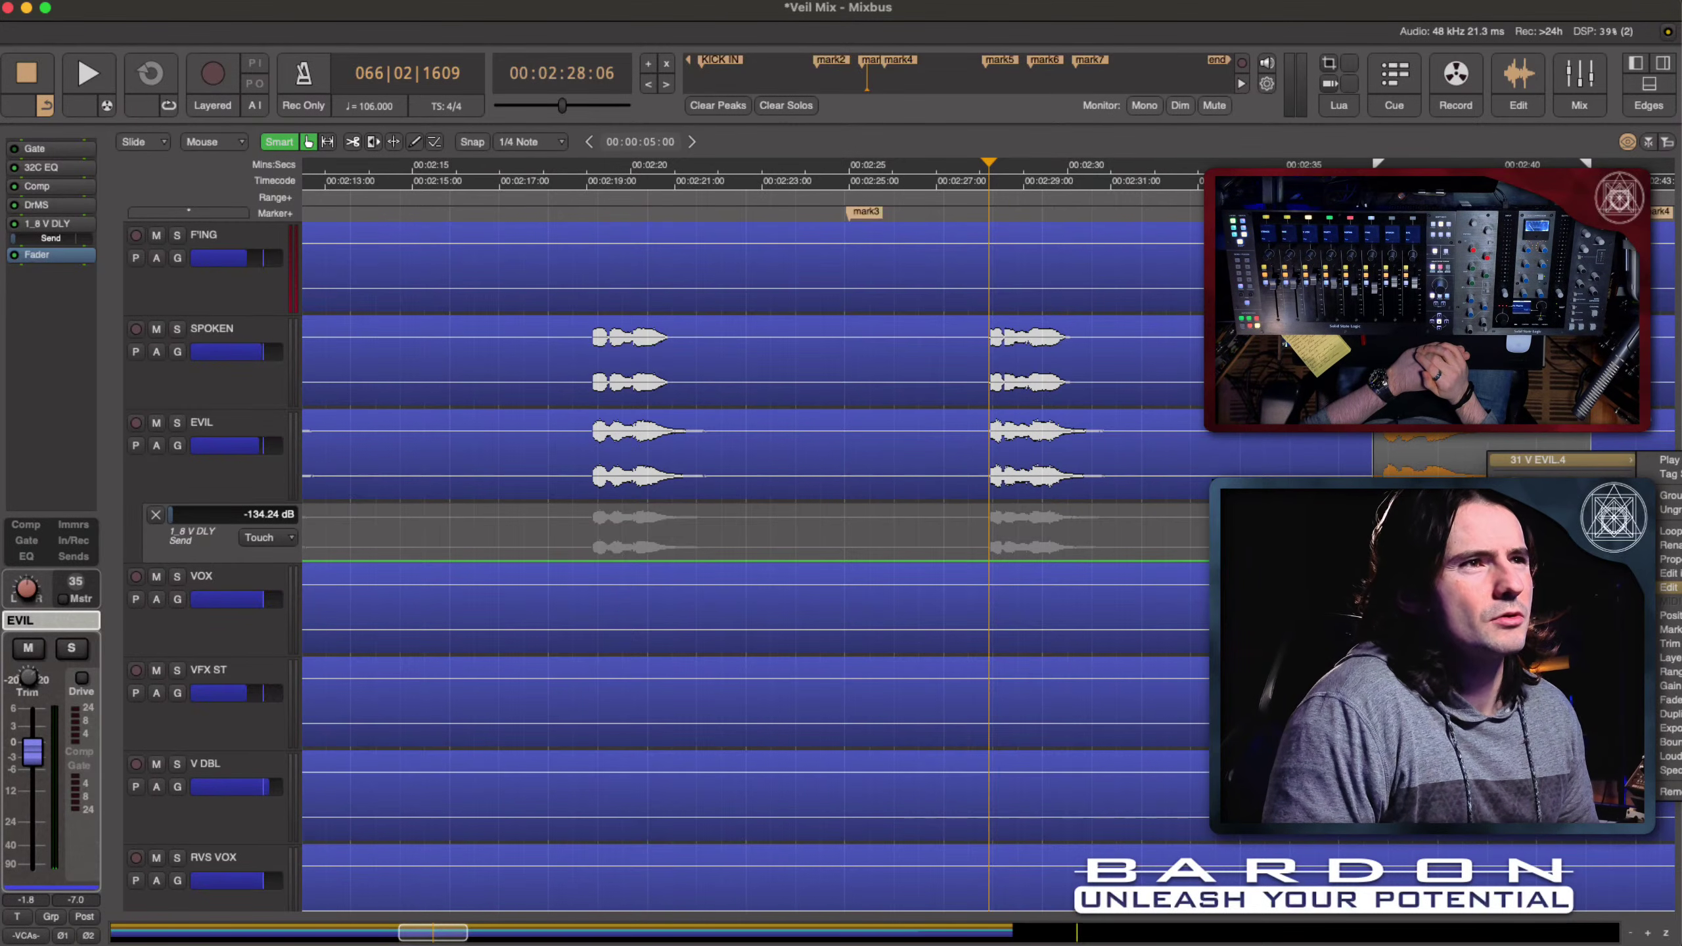
Step: Examine the play, edit, trim and other operations offered directly on the 31 V EVIL.4 region before mark4
click(1398, 462)
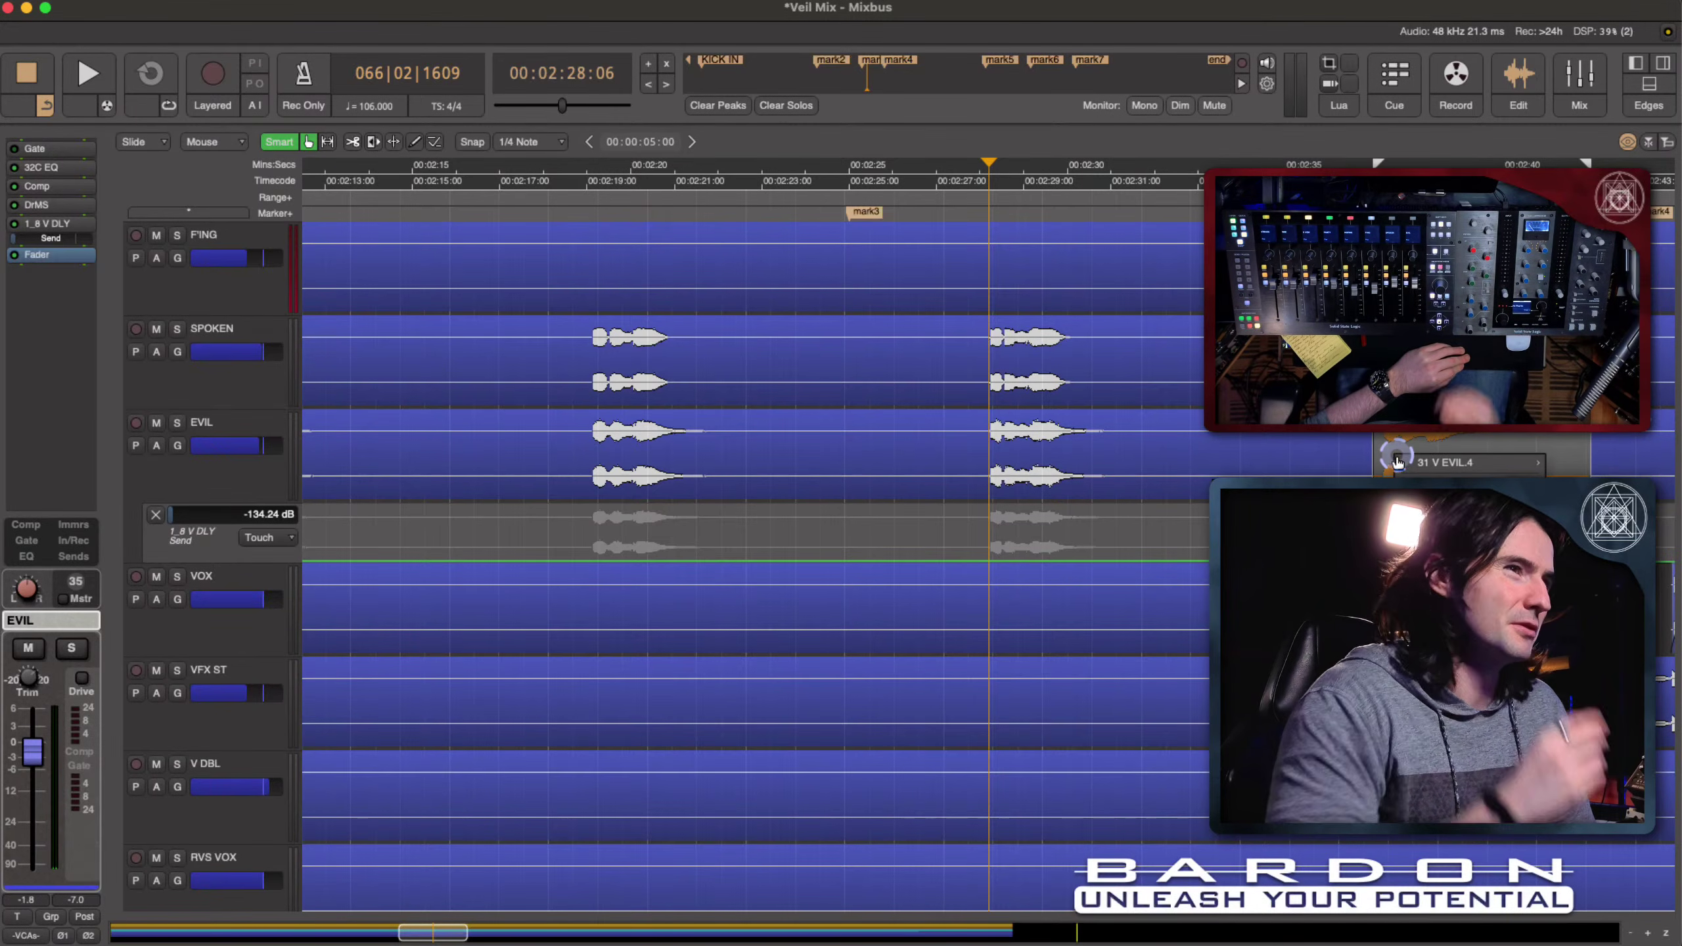
right_click(1471, 469)
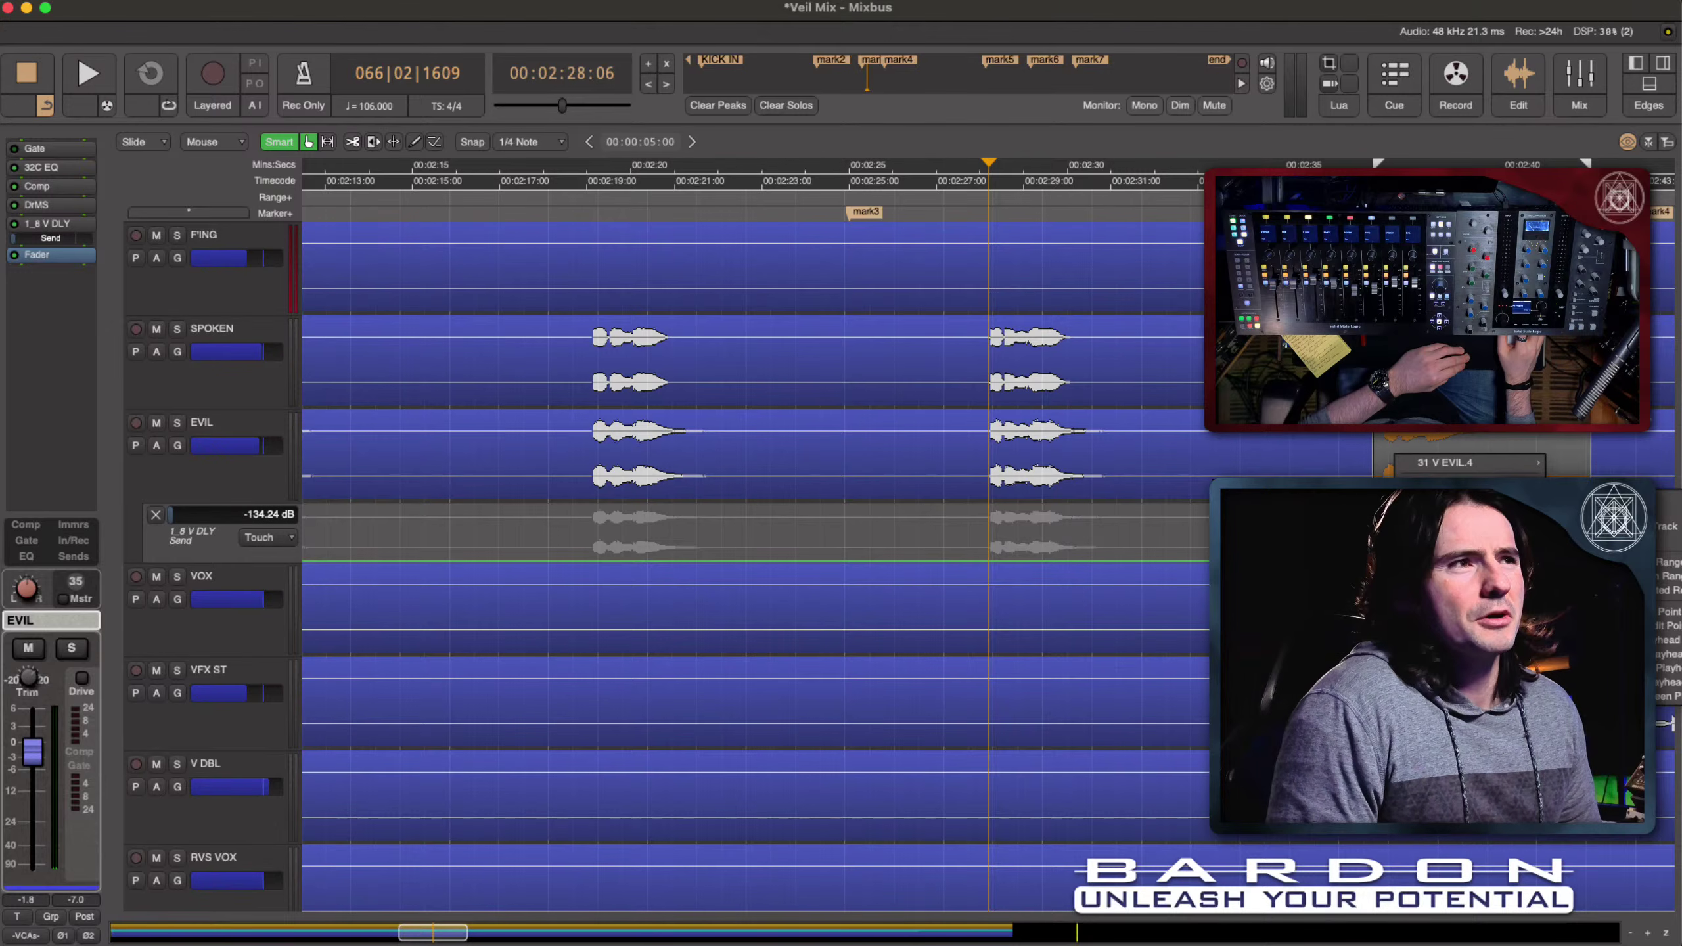
click(1471, 472)
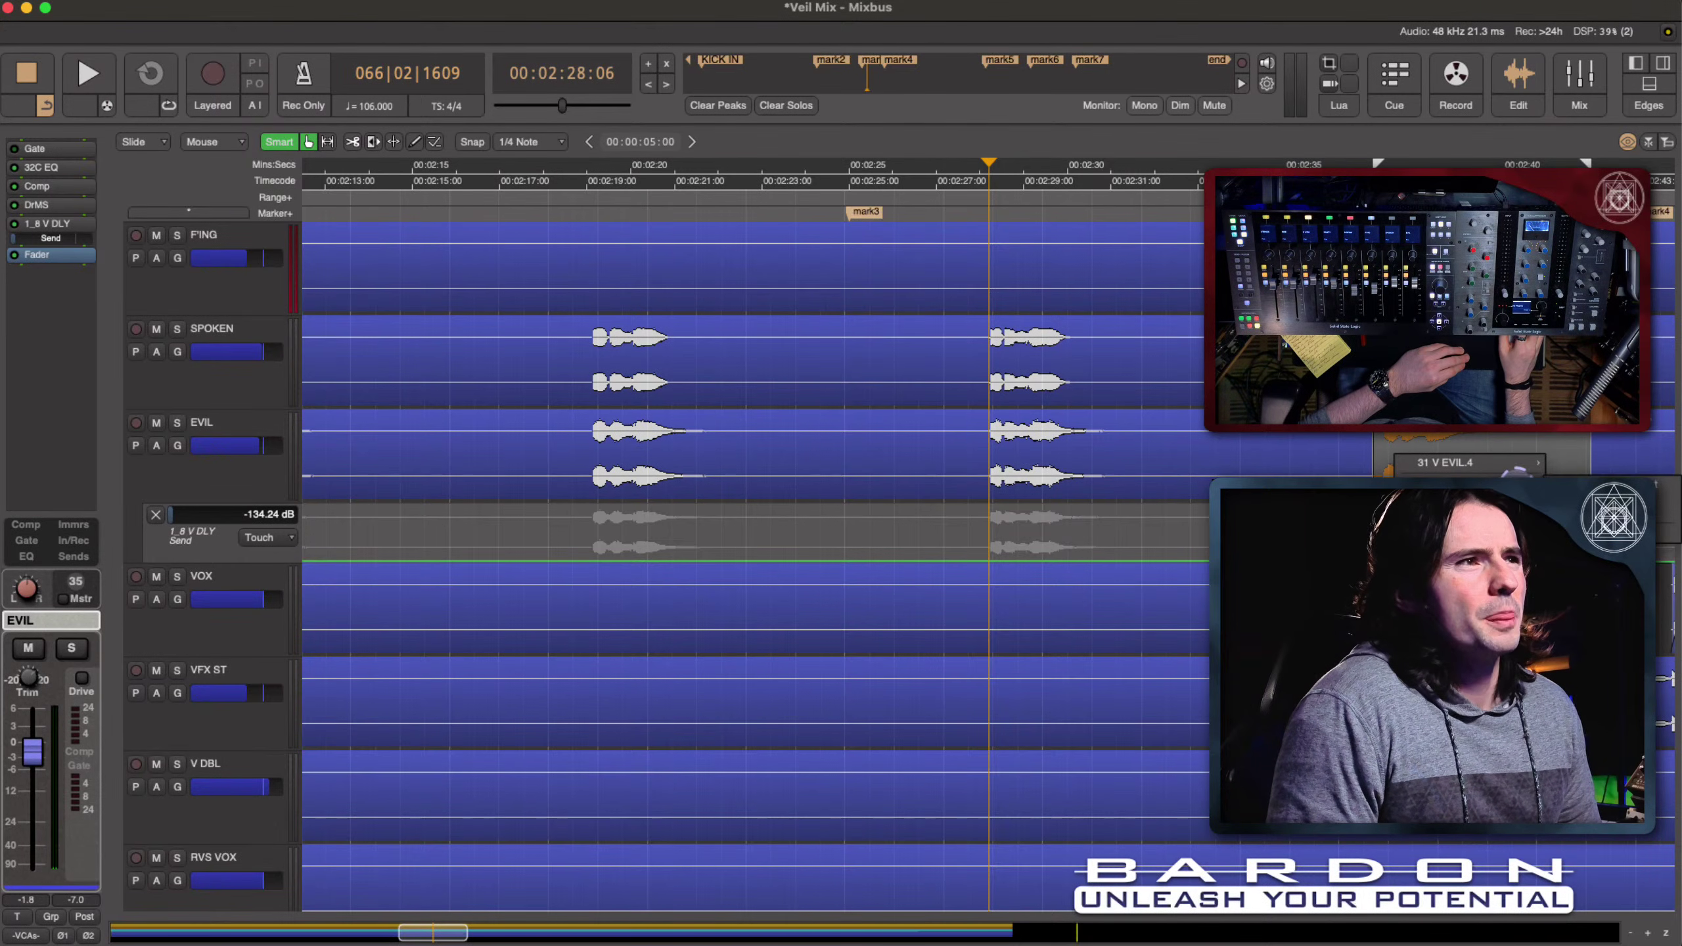
mouse_move(1490, 463)
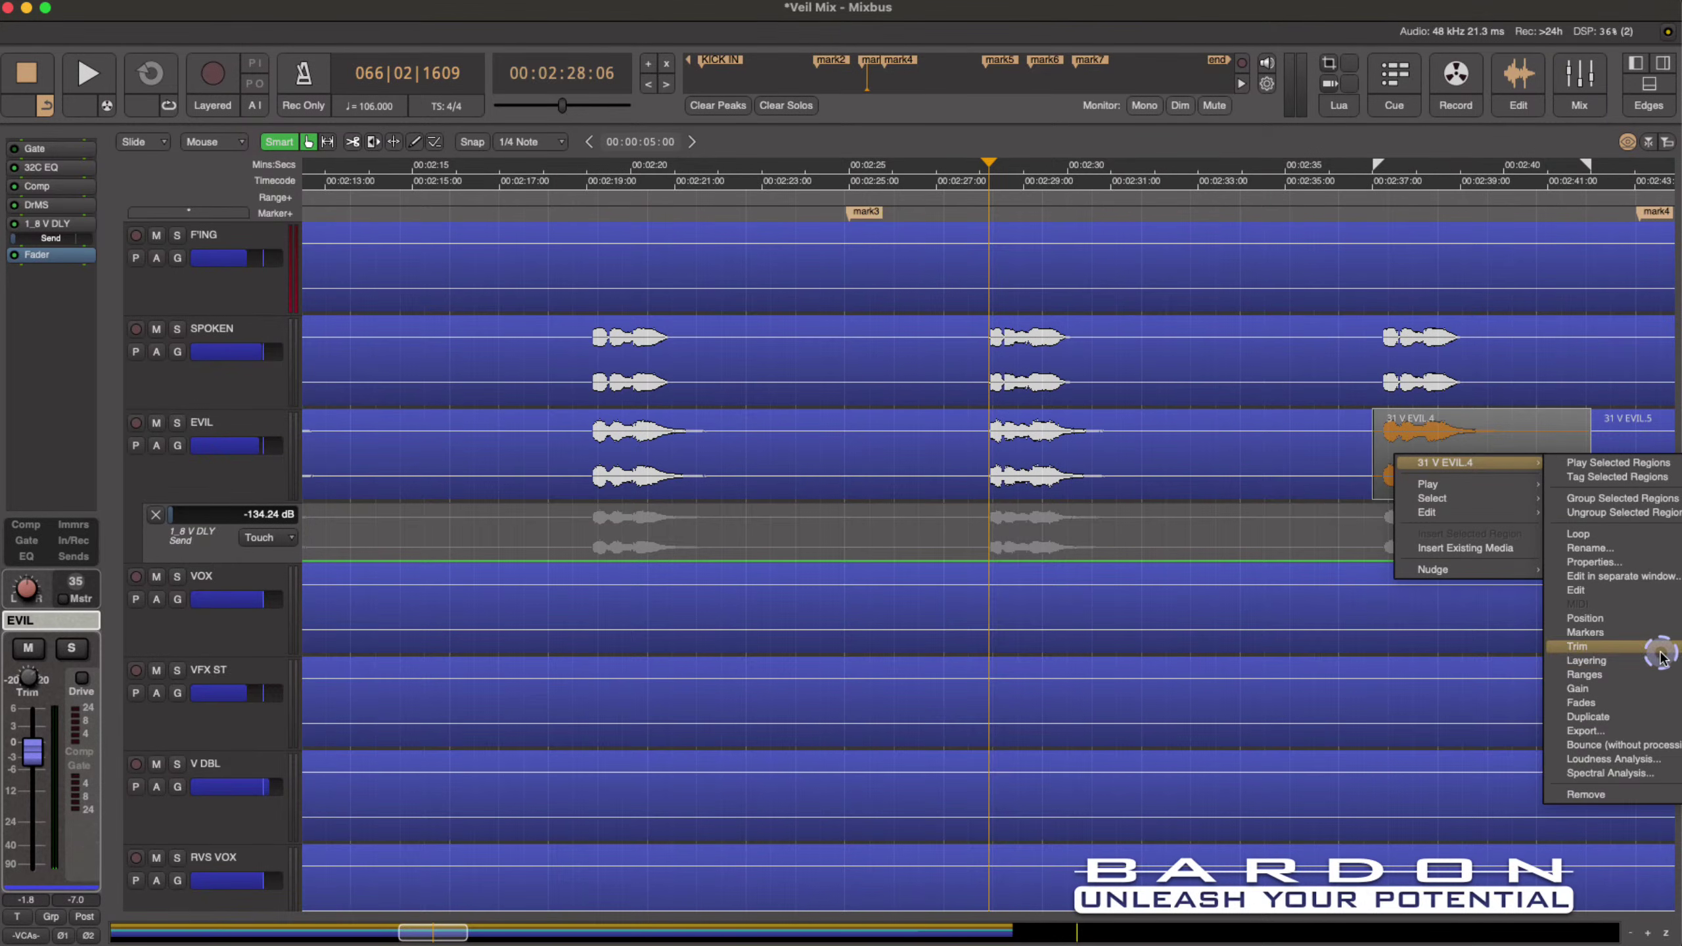
click(1452, 441)
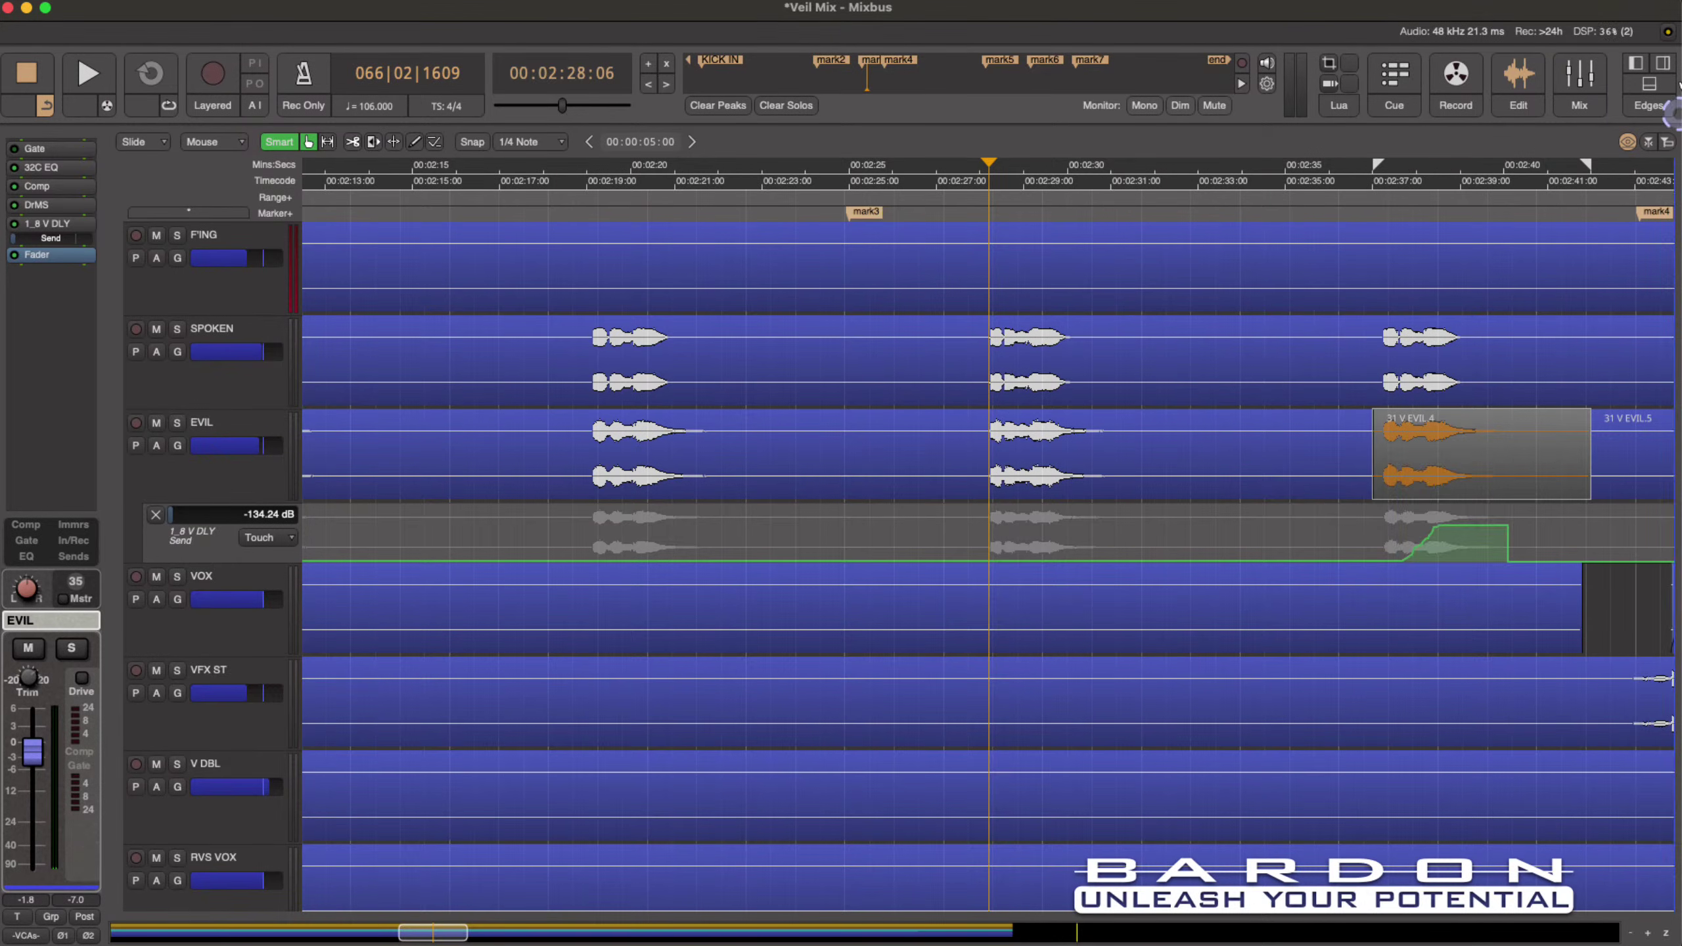
Step: Show the editor's track list and the properties pane for the 31 V EVIL.4 region
click(1664, 63)
scroll(1006, 396, right, 5)
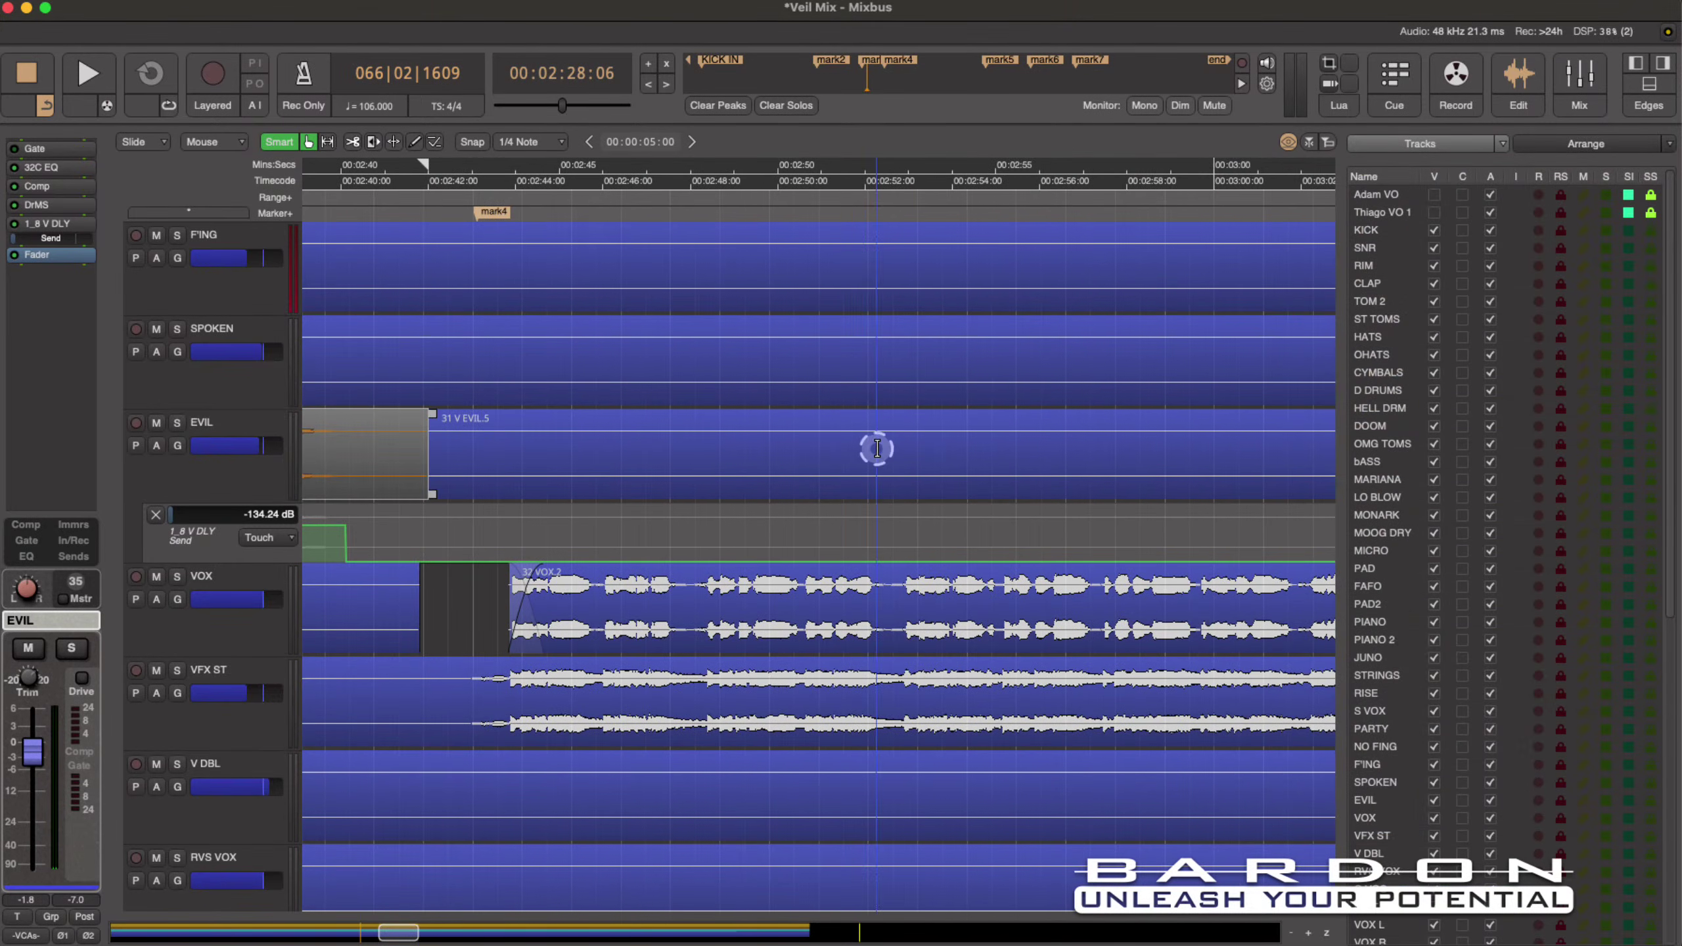
scroll(878, 446, left, 1)
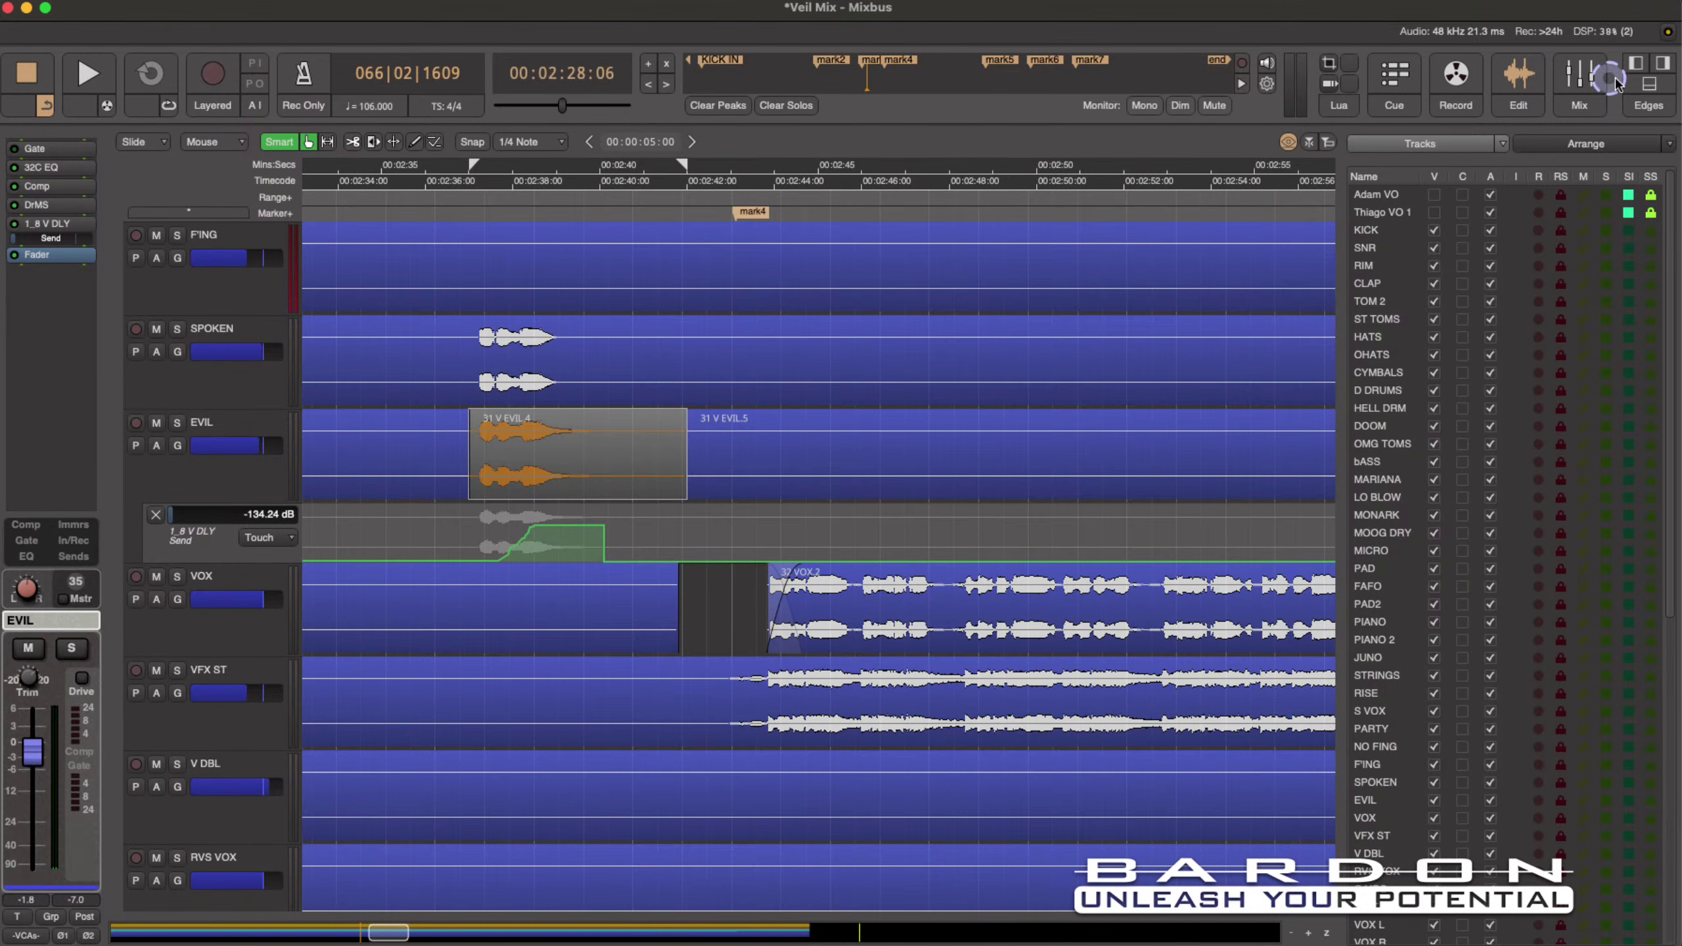
right_click(582, 462)
mouse_move(687, 574)
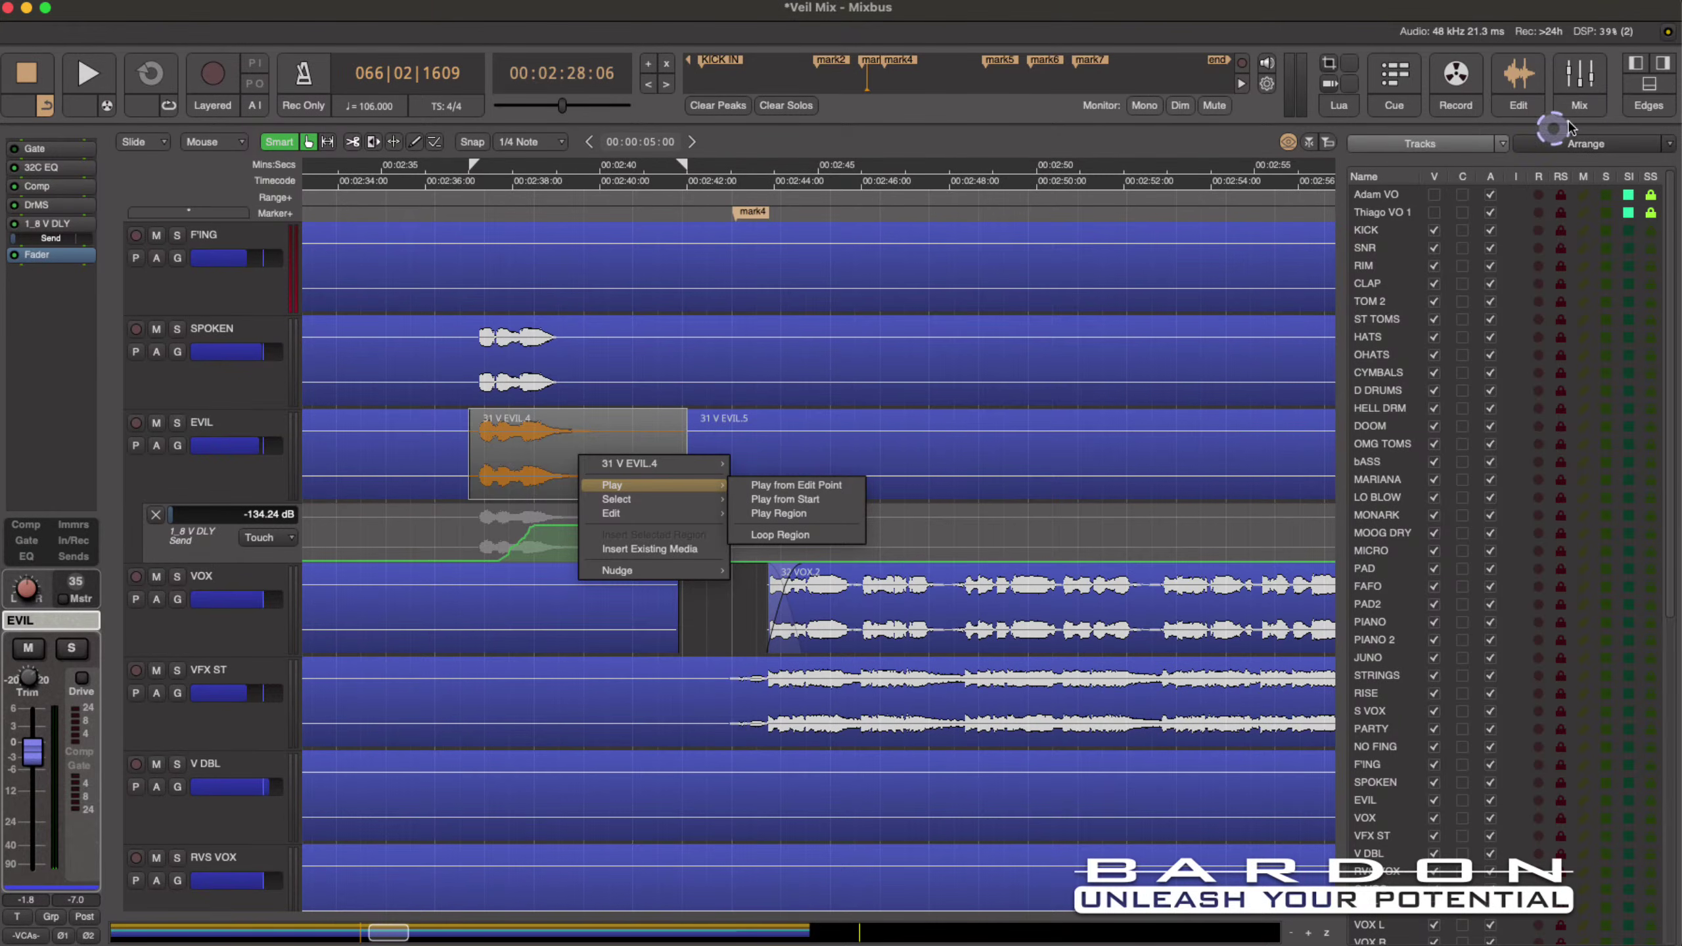
click(1652, 82)
click(1659, 85)
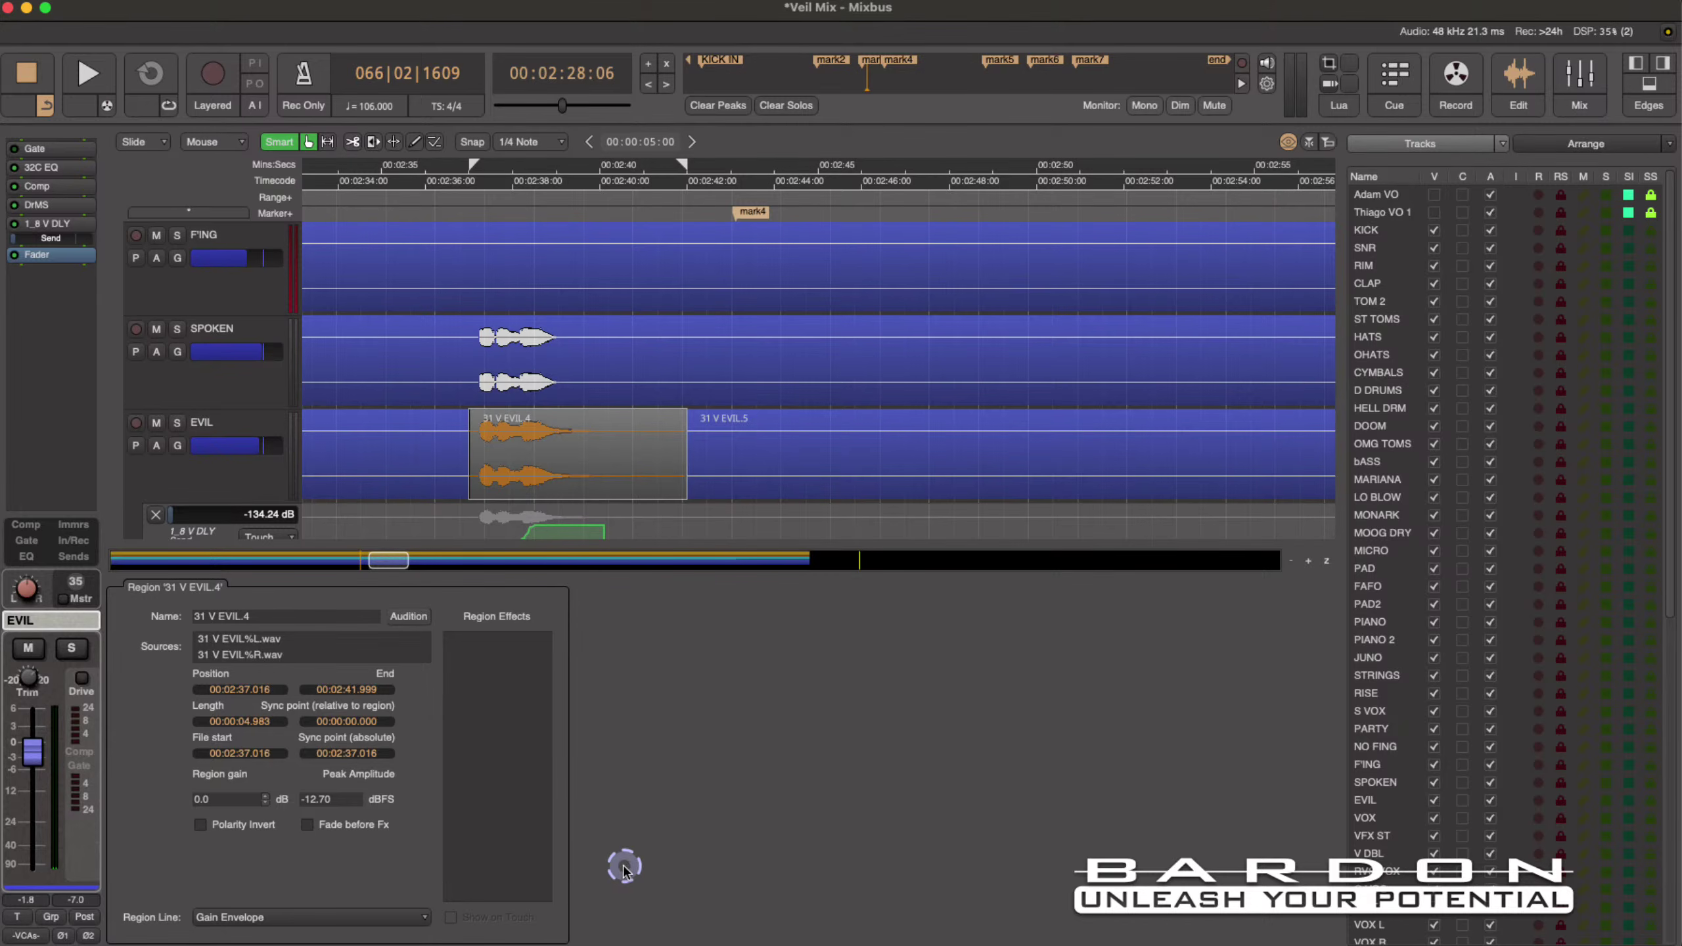
Step: Add the Soundtoys EchoBoy Jr (AudioUnit) plugin as a region effect on 31 V EVIL.4, choosing it by creator
right_click(483, 646)
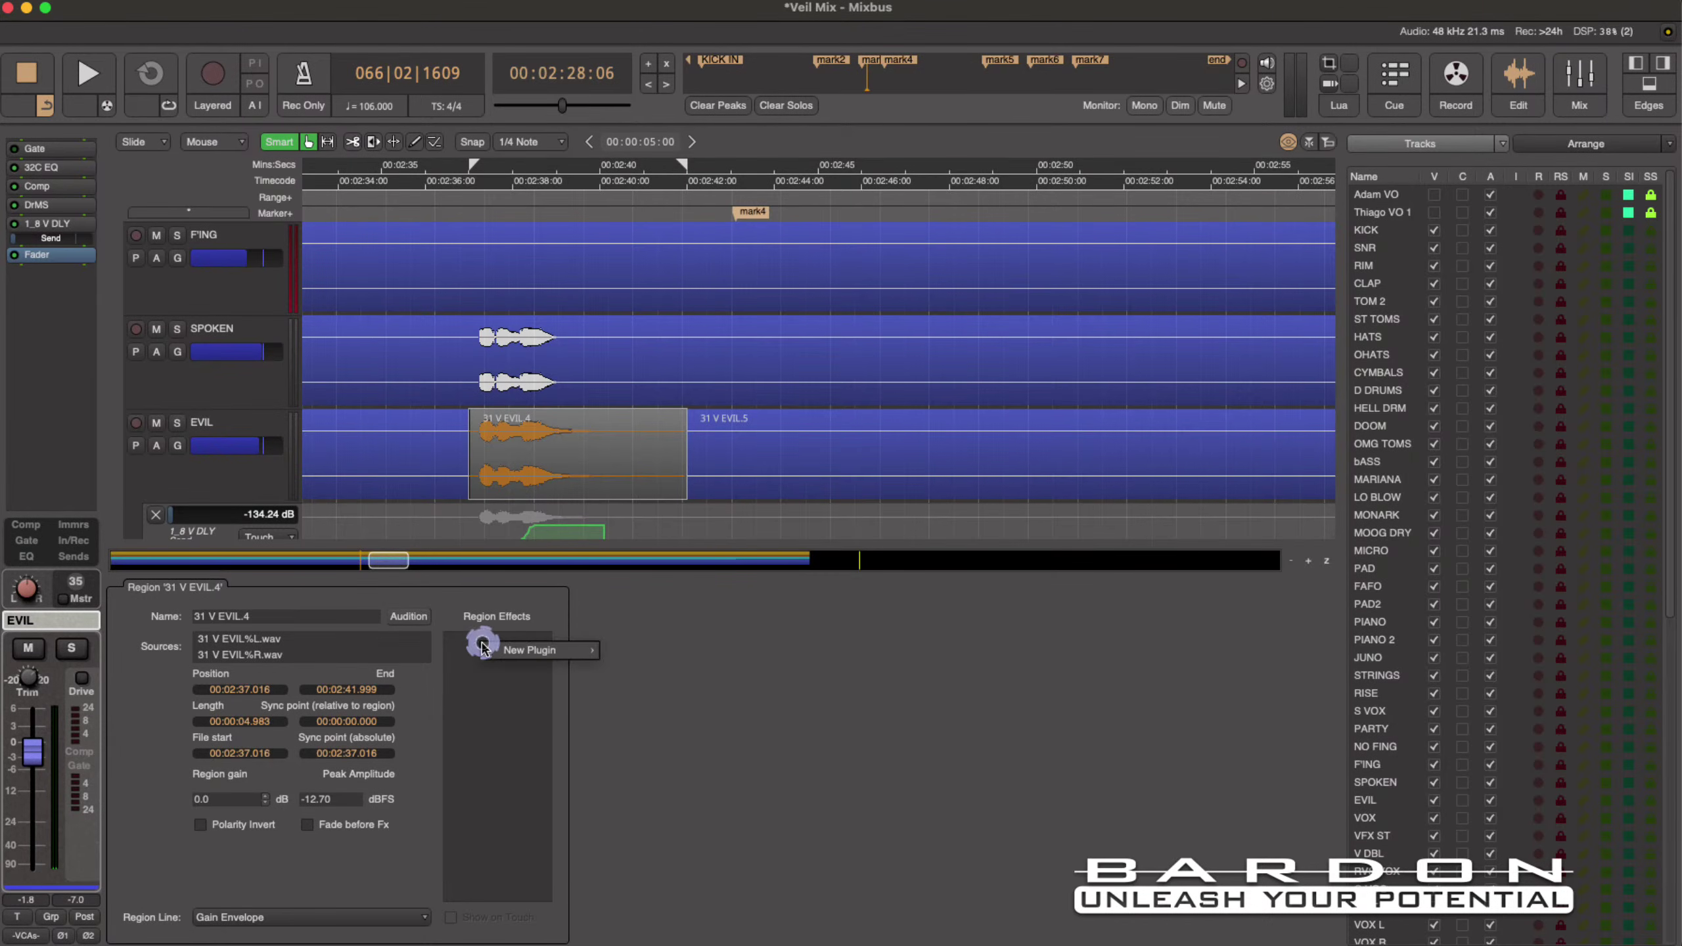
mouse_move(510, 649)
mouse_move(688, 686)
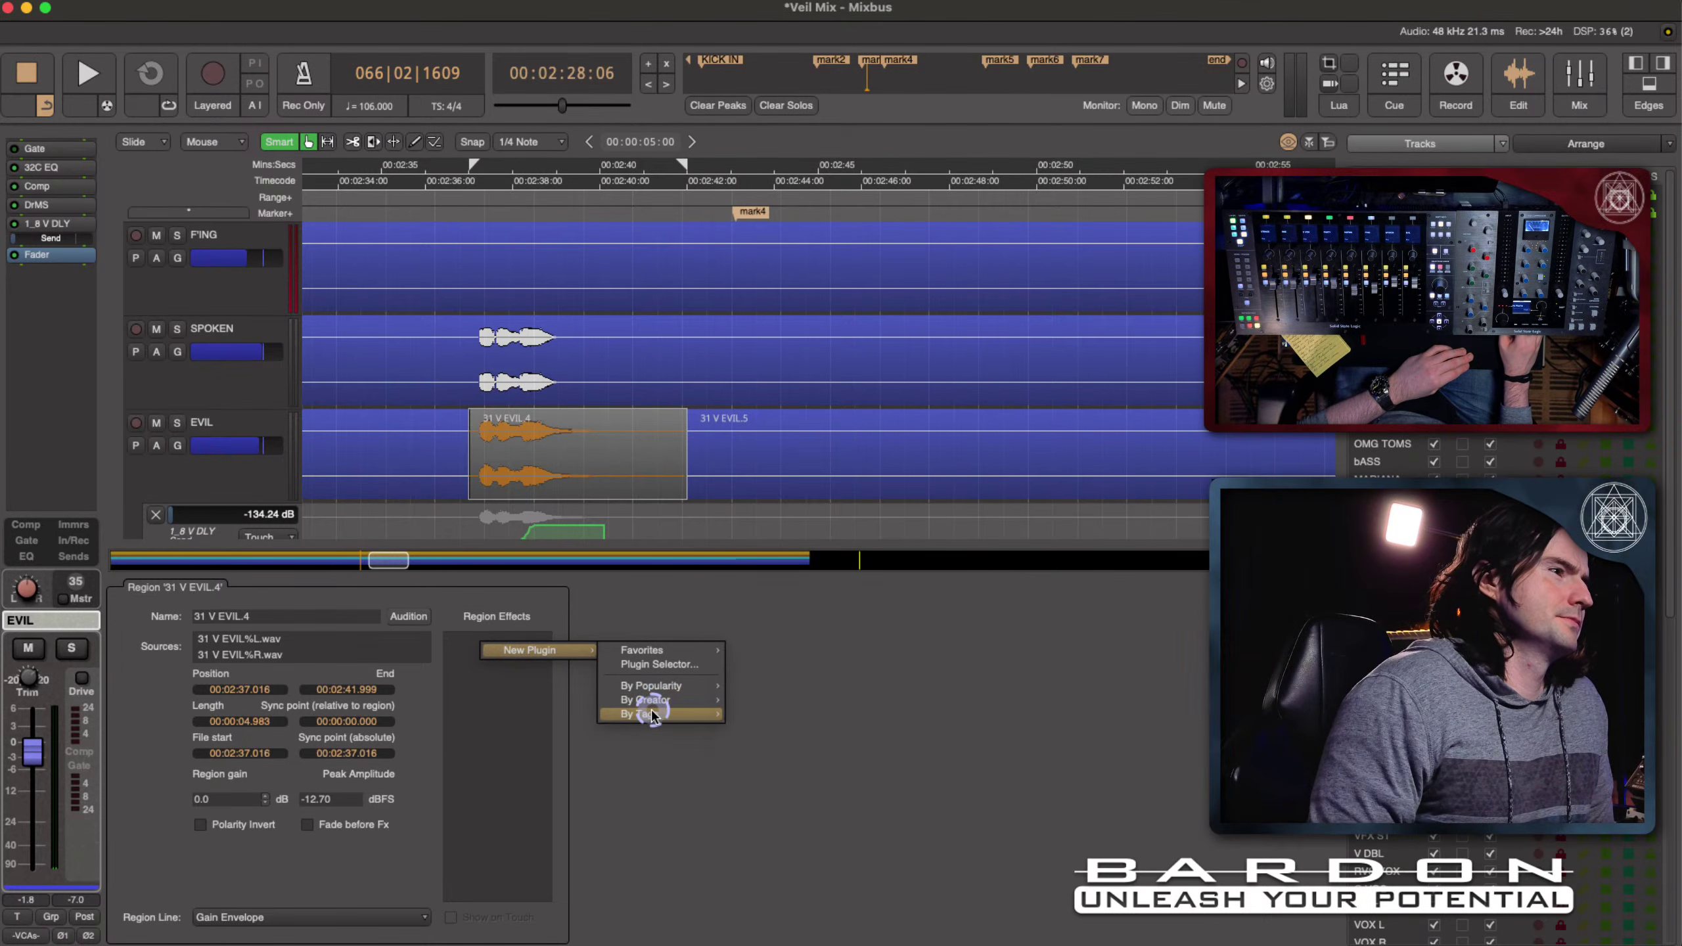
mouse_move(653, 715)
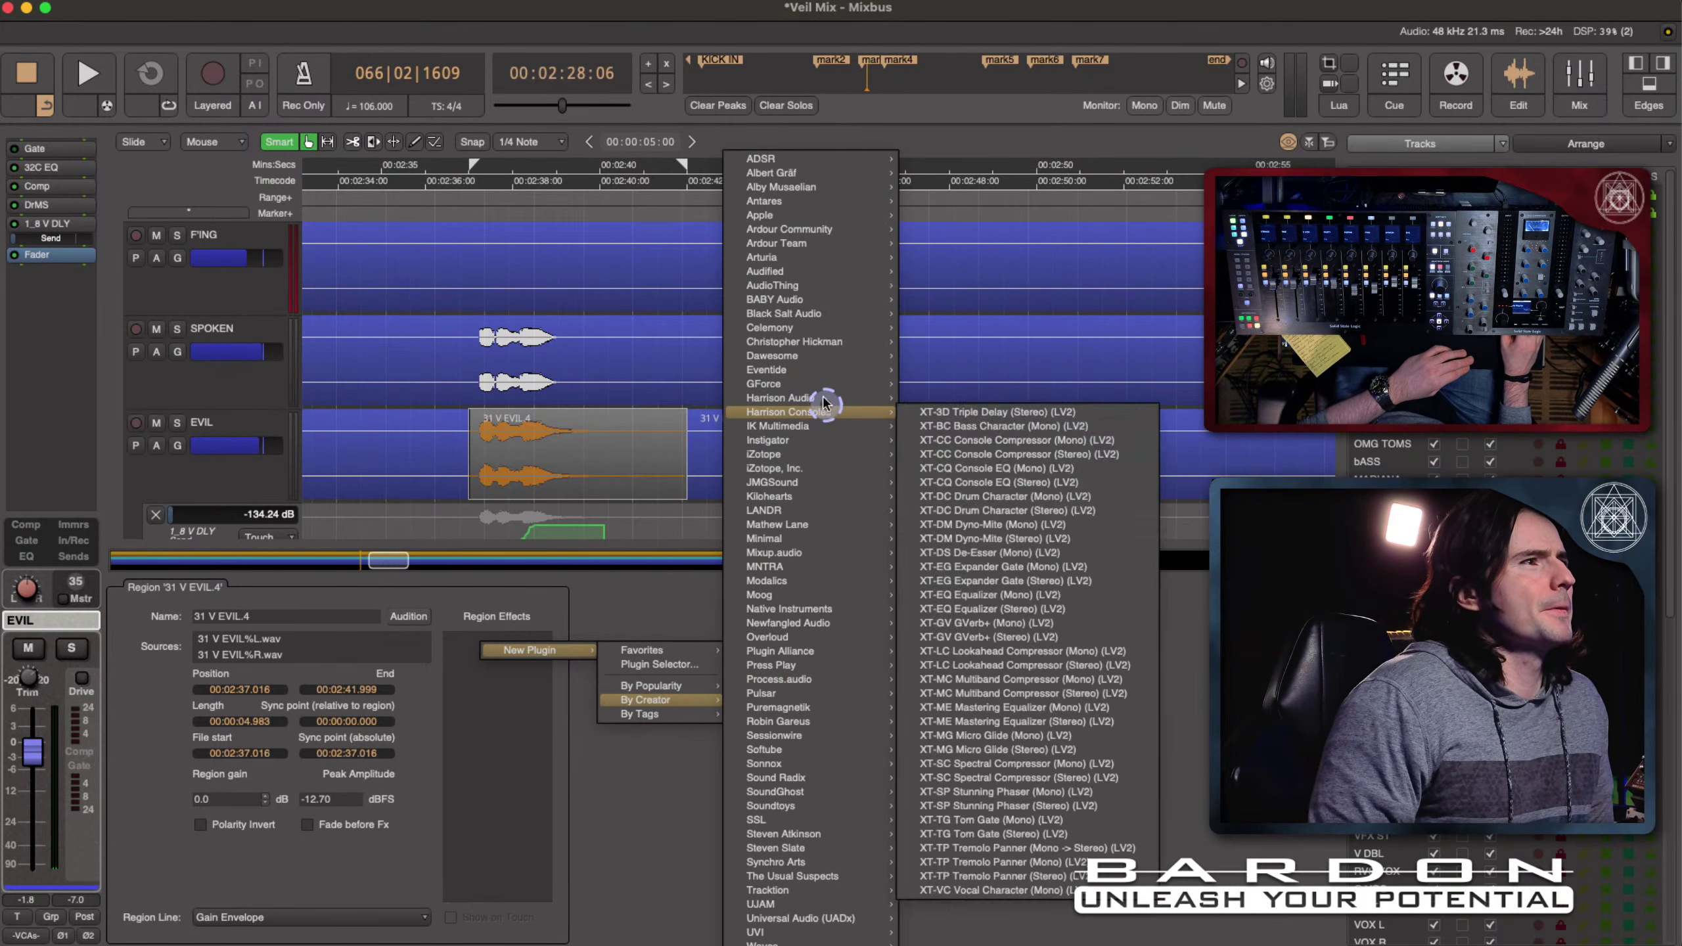
mouse_move(820, 358)
mouse_move(802, 552)
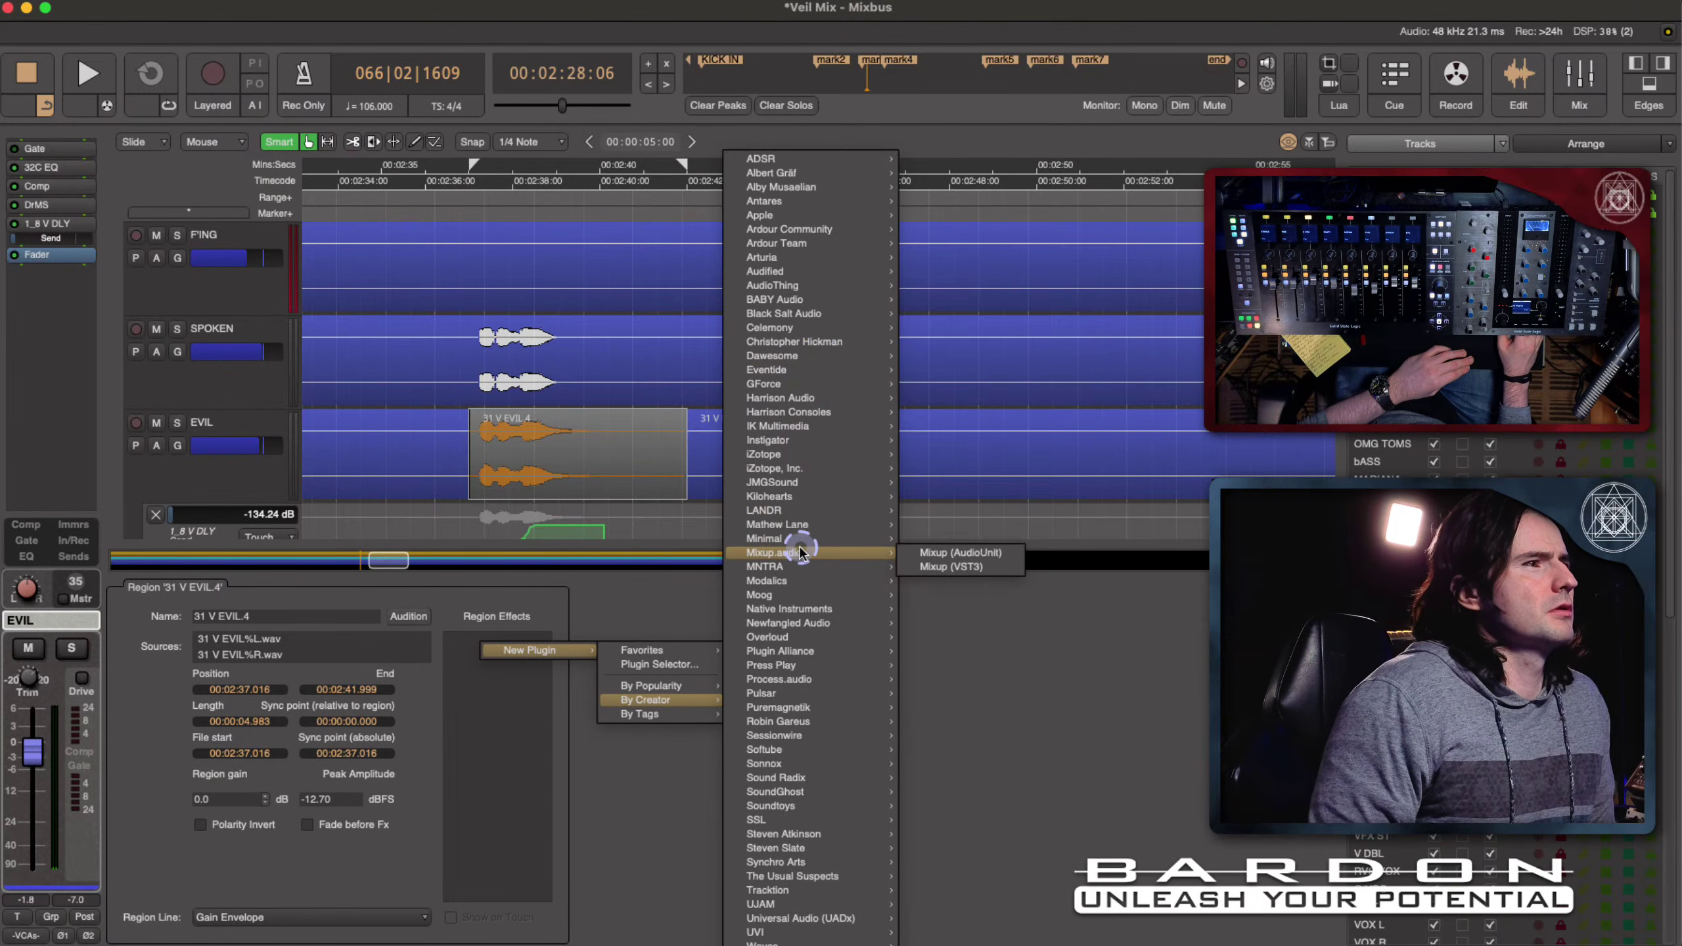
mouse_move(819, 818)
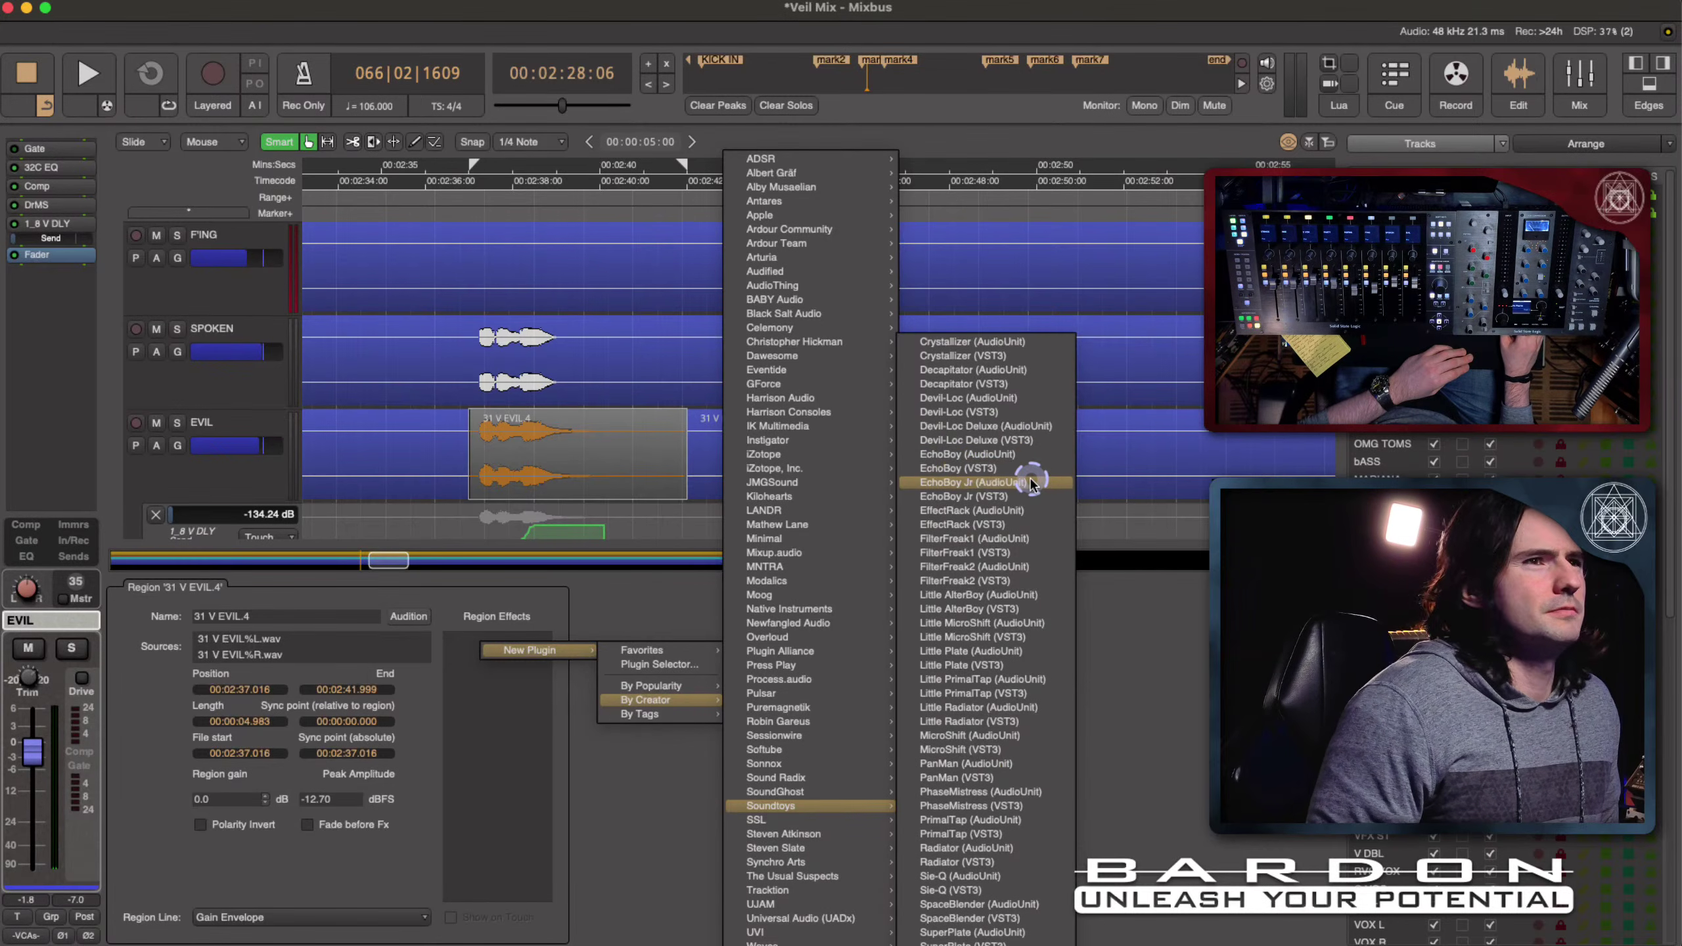
click(1059, 489)
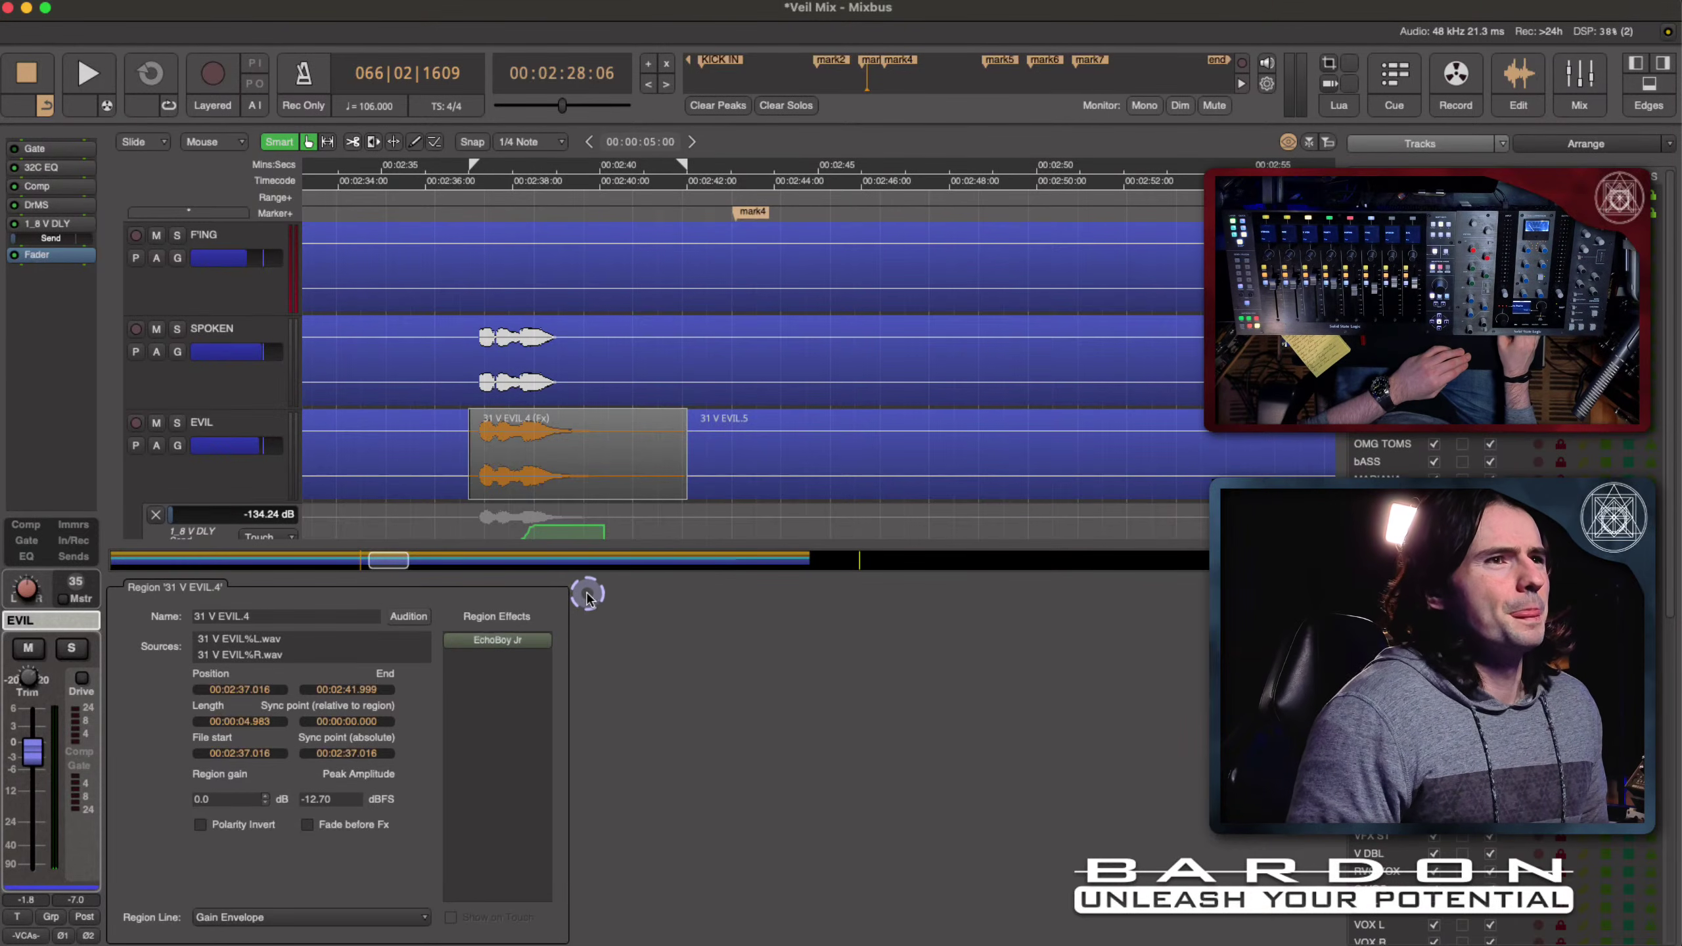
Step: Open the region's EchoBoy Jr effect, turn its Mix fully to Dry, and close the plugin window
double_click(494, 642)
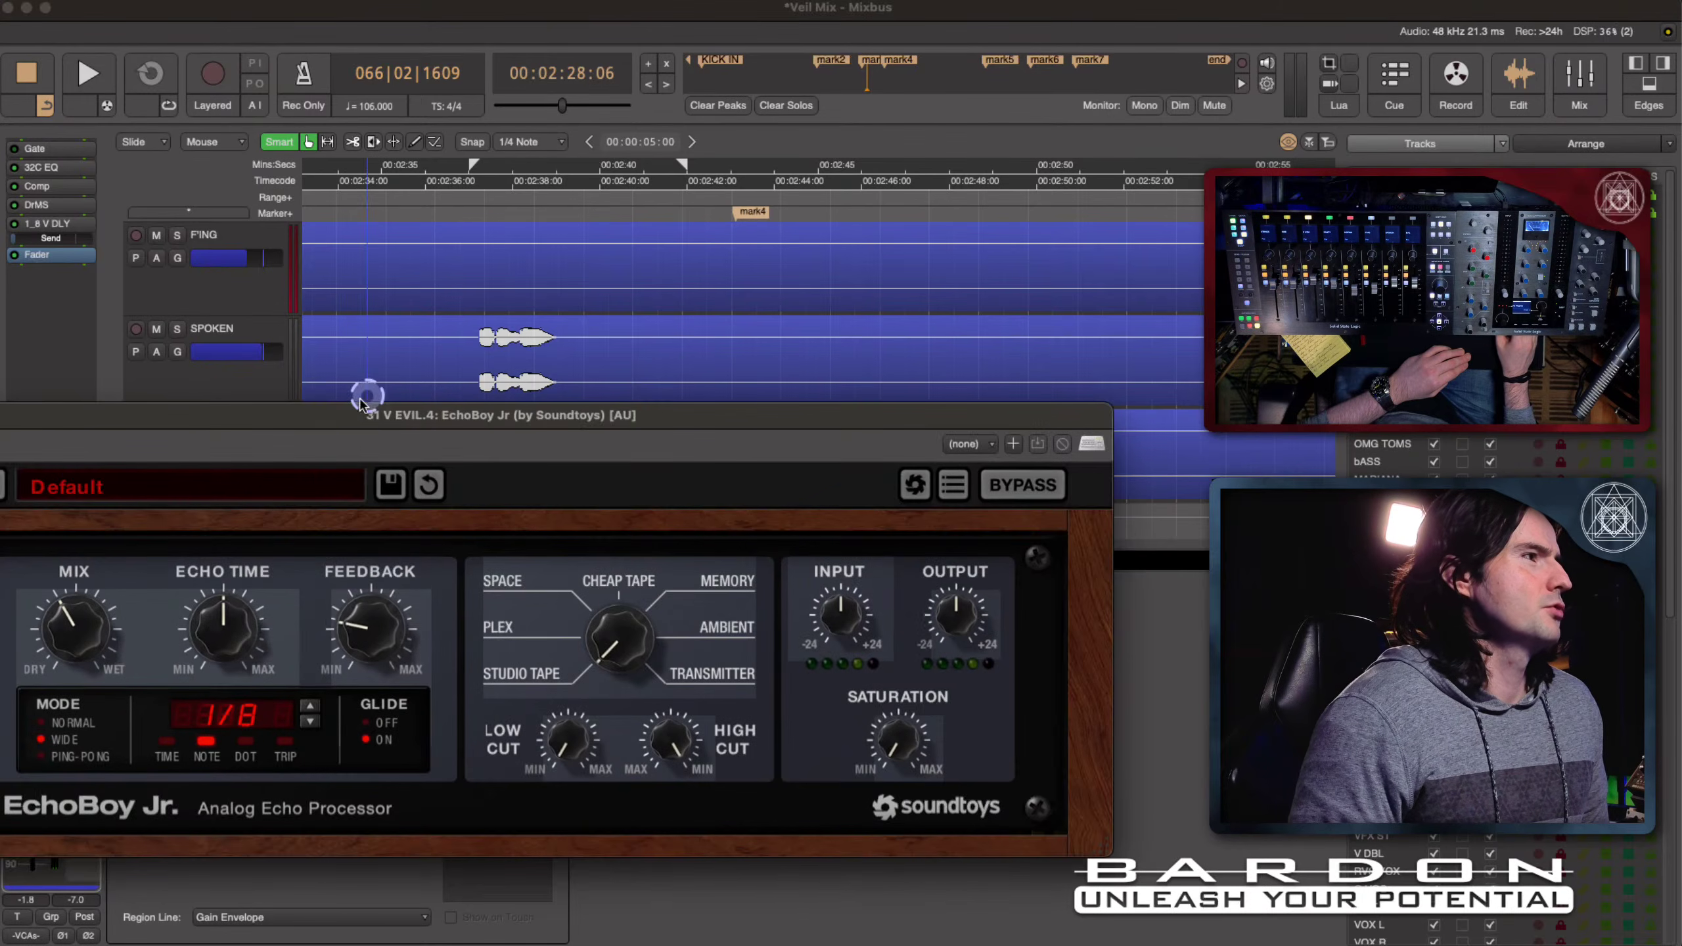
drag(387, 418, 925, 335)
drag(615, 534, 613, 751)
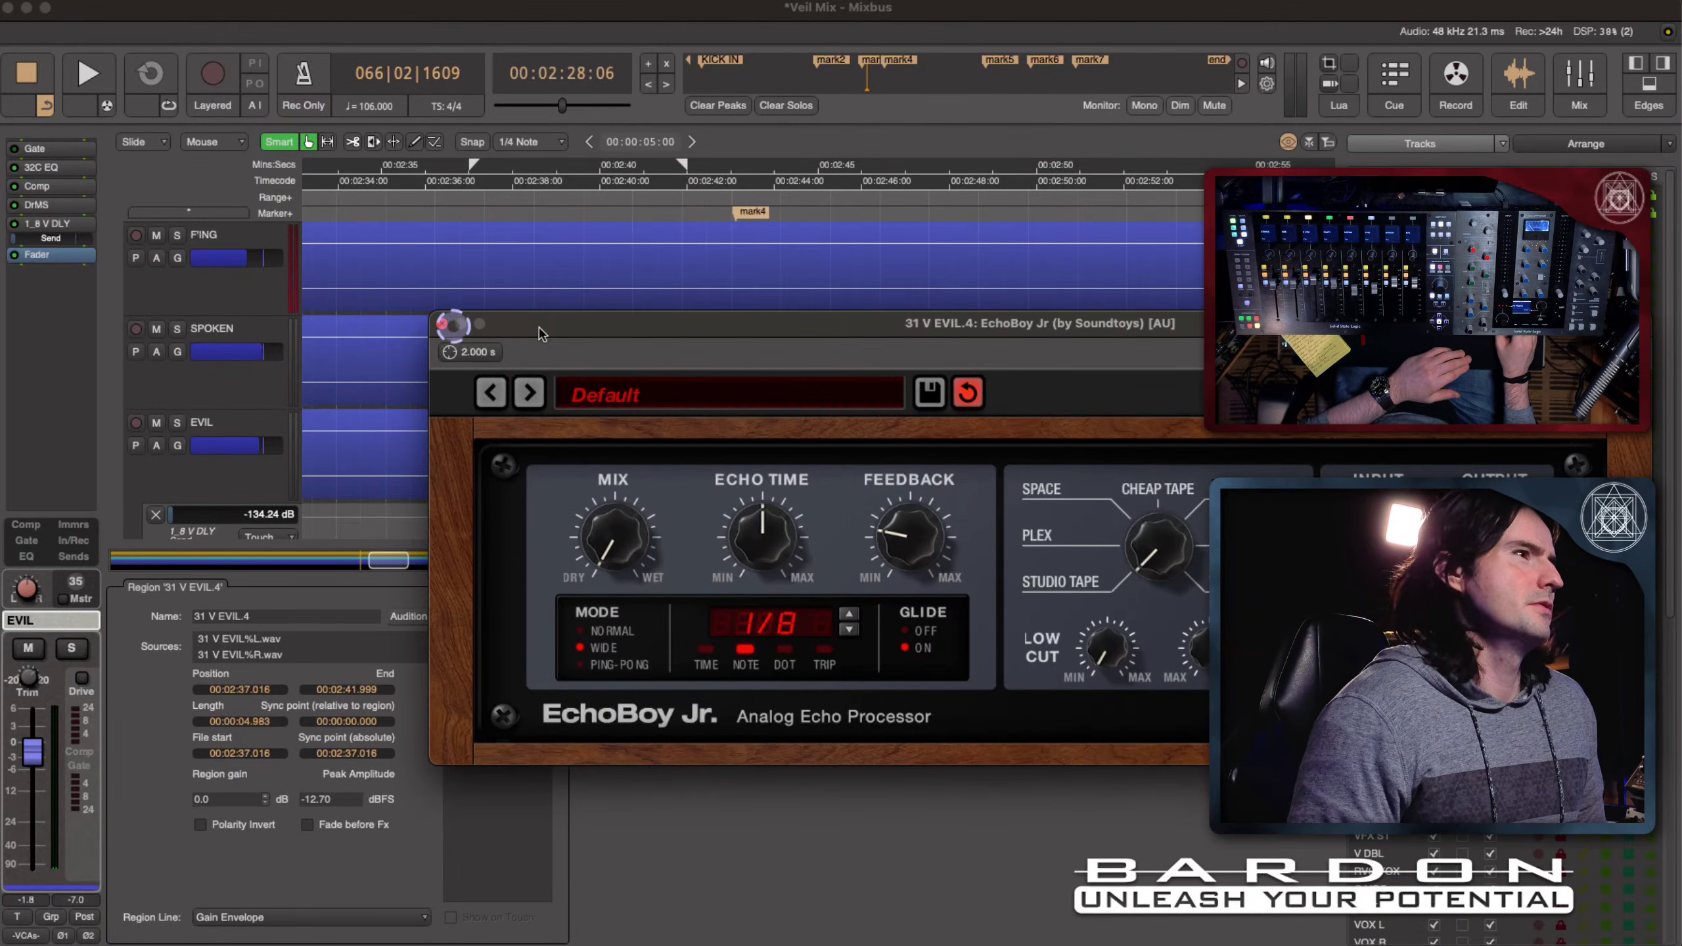
drag(914, 327, 712, 331)
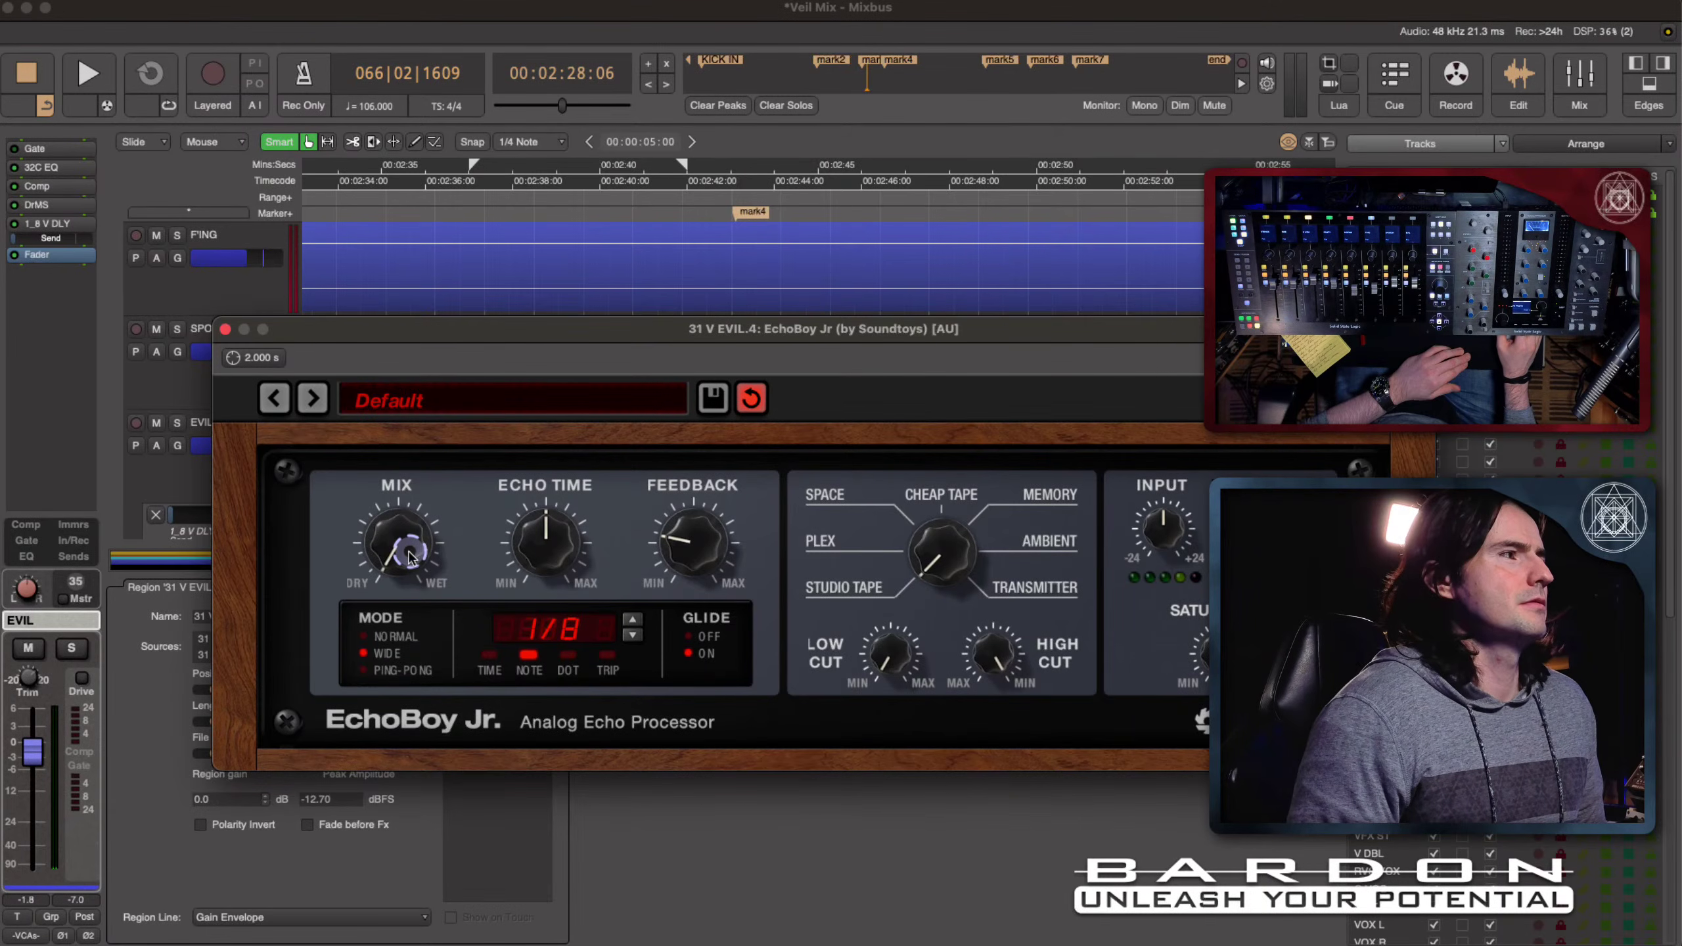
drag(409, 556, 406, 537)
drag(428, 471, 203, 352)
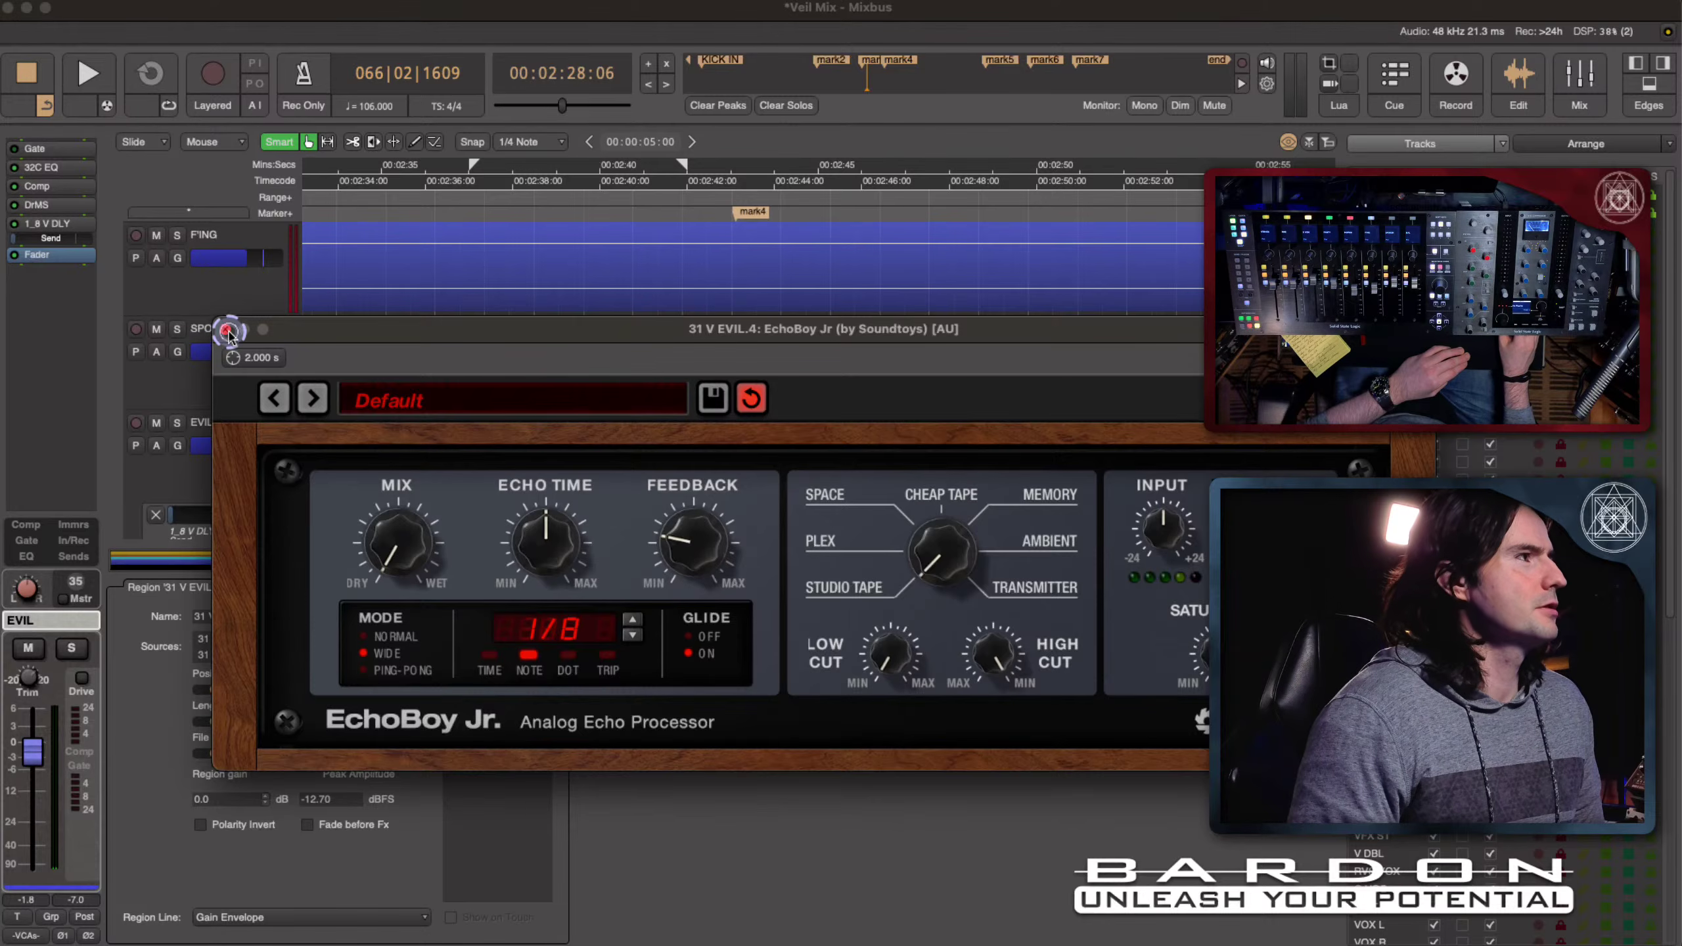
click(228, 330)
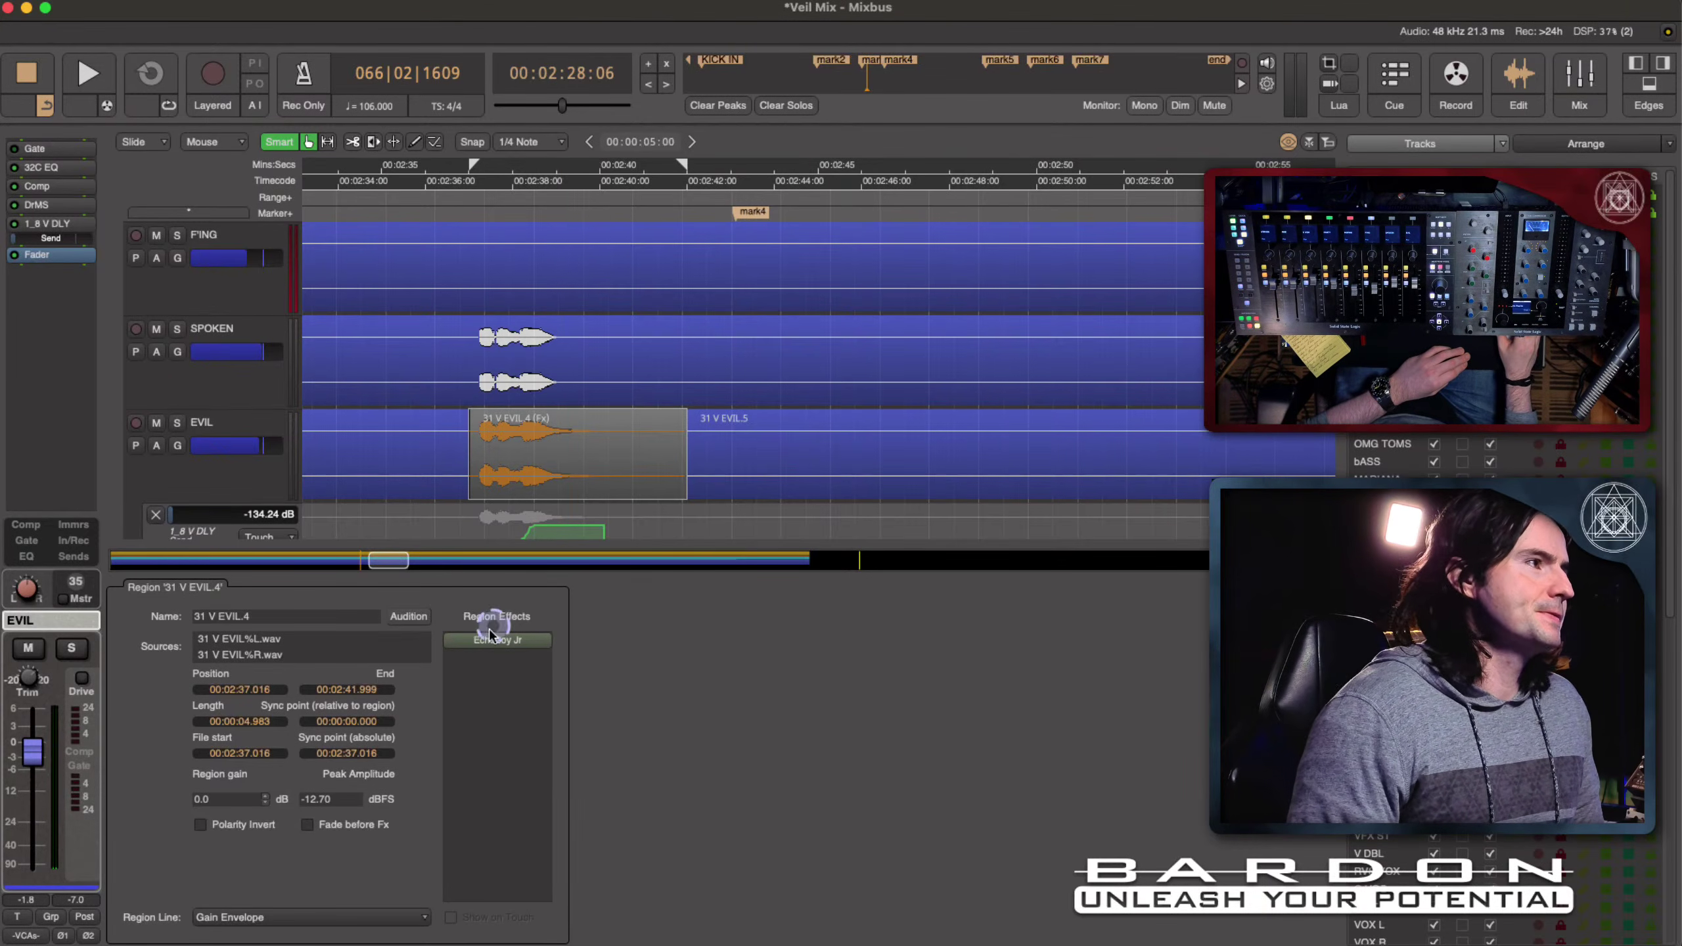
Step: Reopen the region's EchoBoy Jr effect to check its settings, and close the plugin window
click(501, 640)
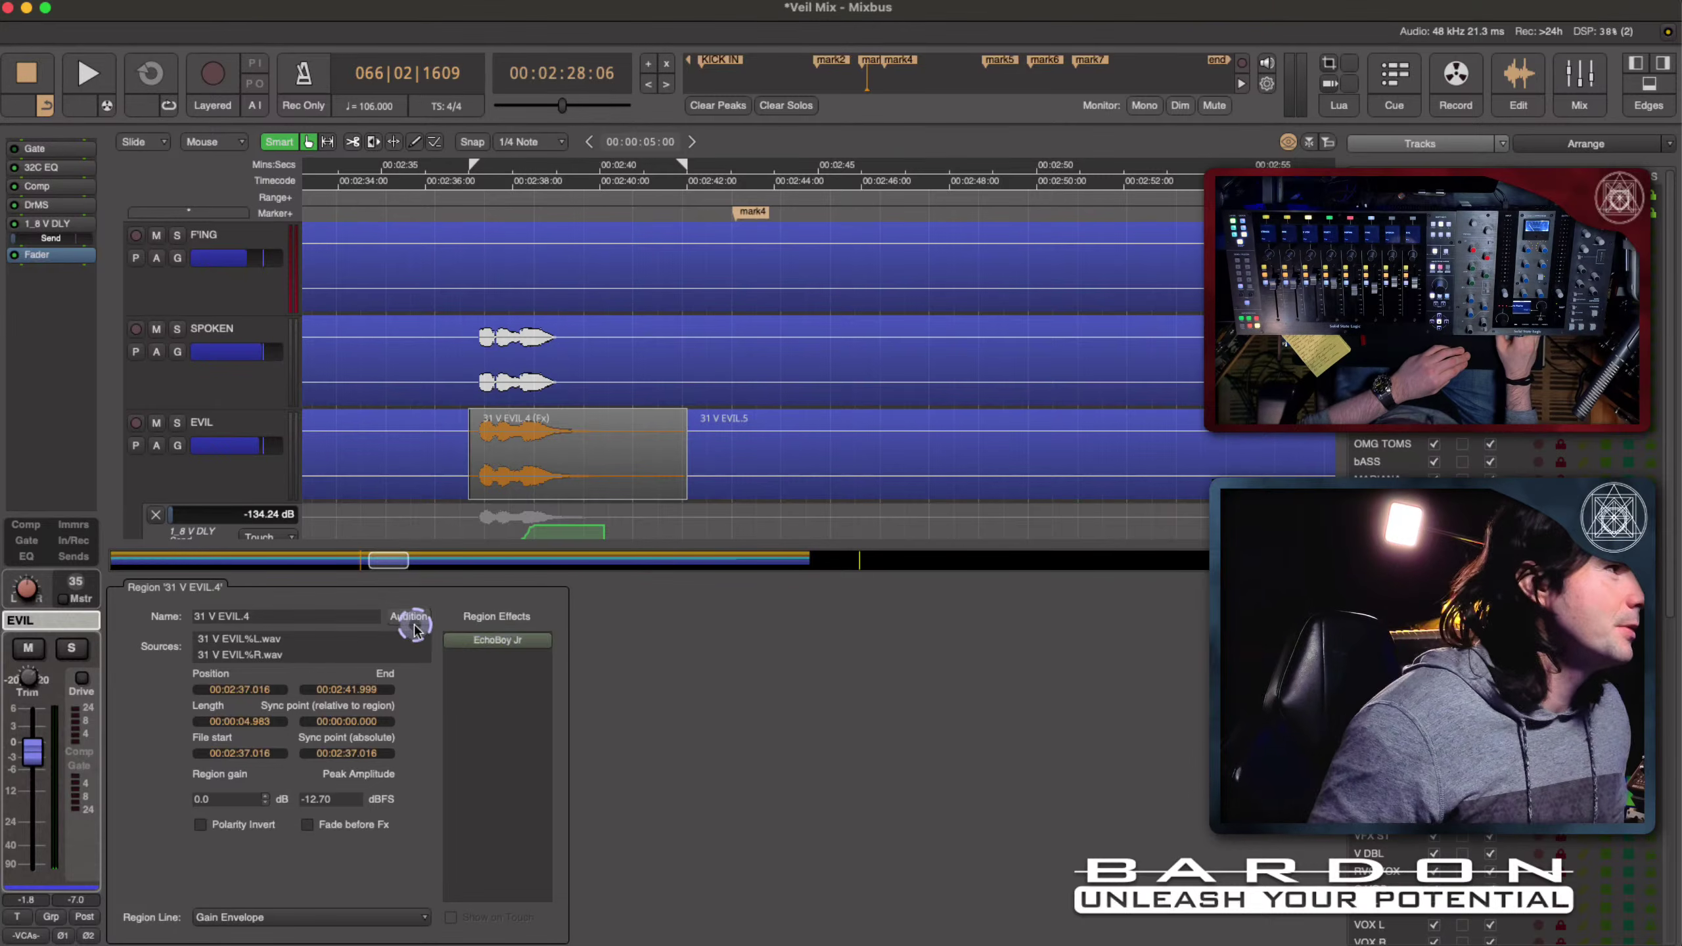
click(519, 643)
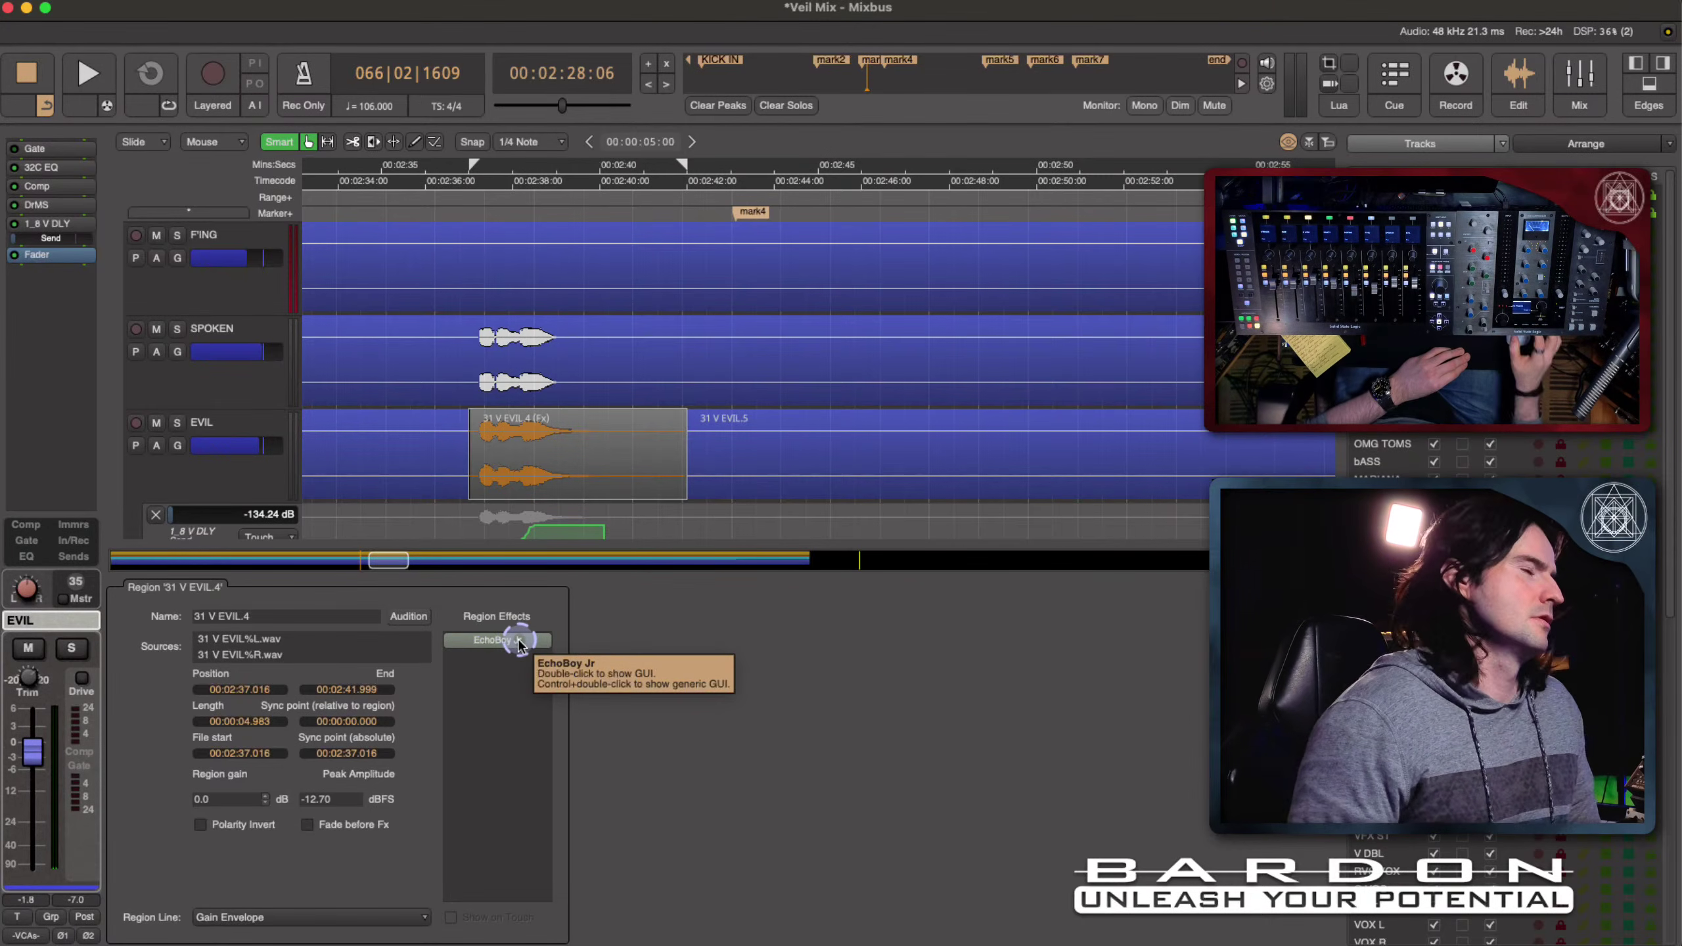
double_click(505, 641)
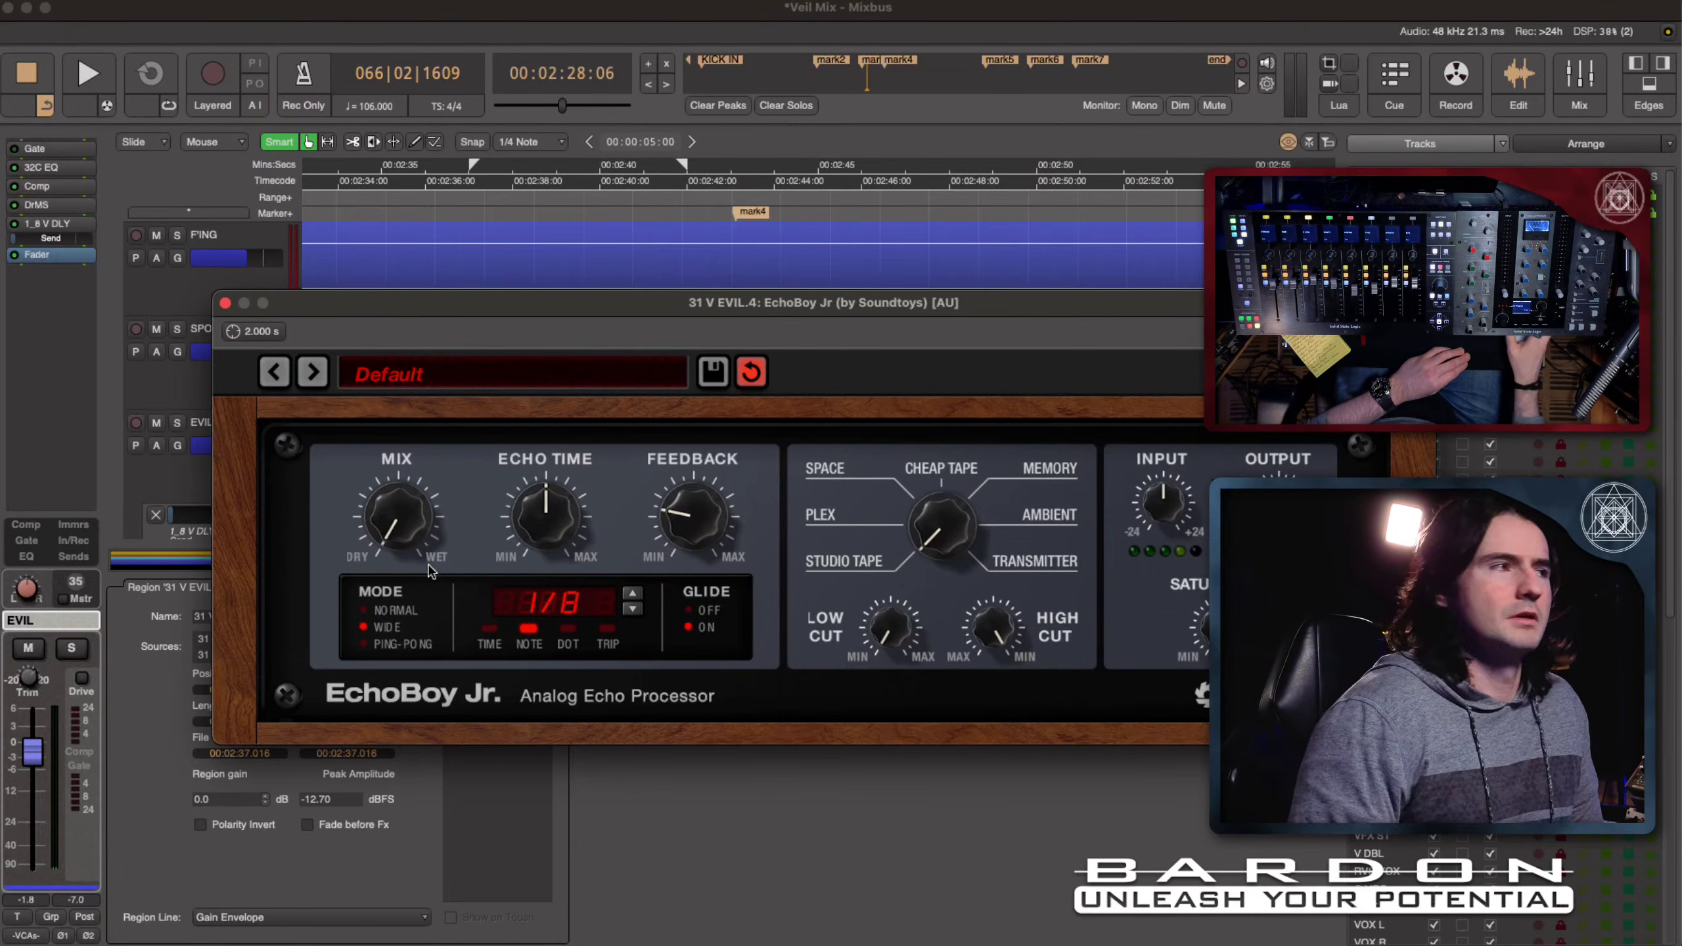
click(226, 304)
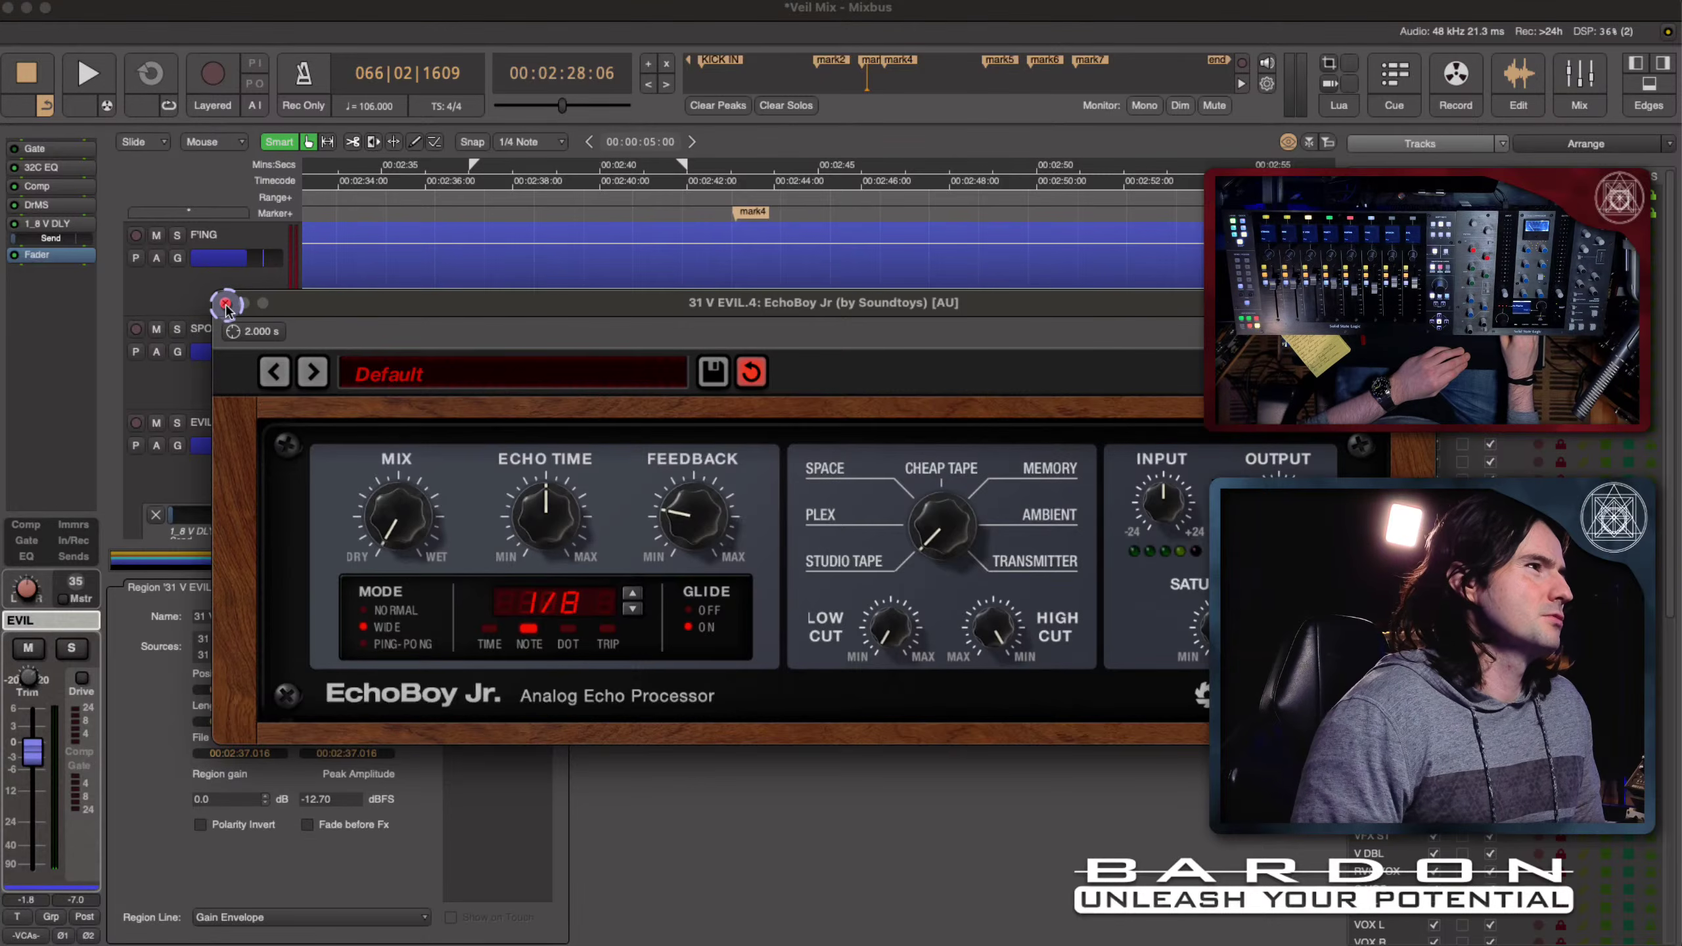
Step: Select the EVIL track and hide the 1_8 V DLY Send automation lane beneath it
click(457, 511)
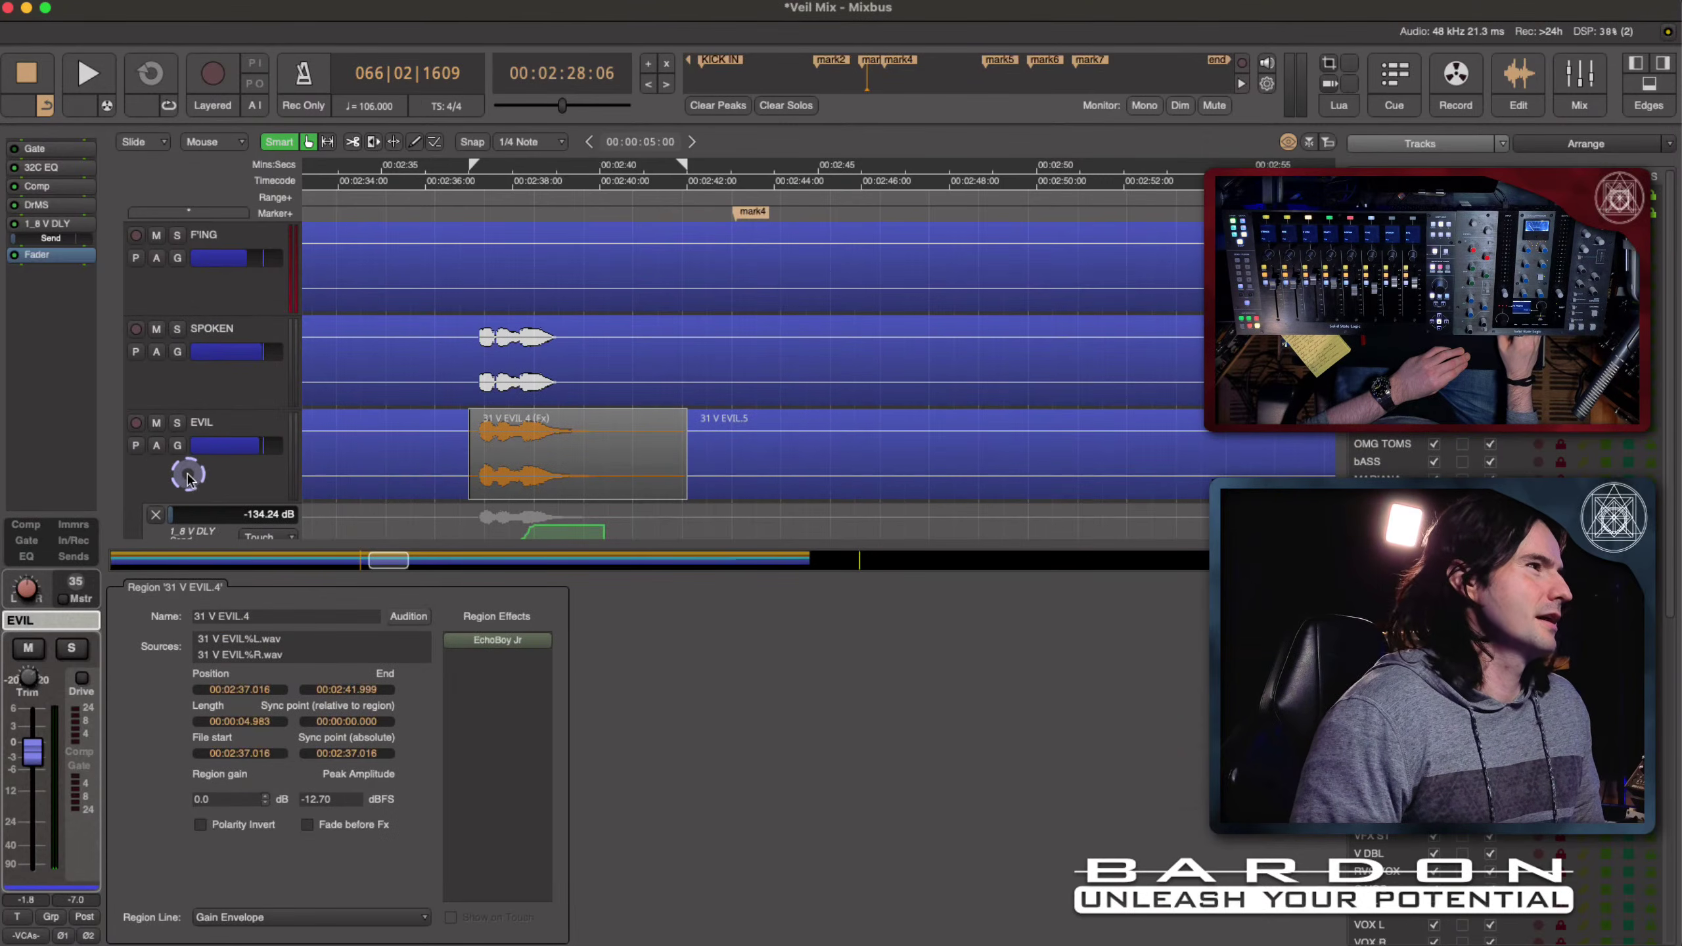
scroll(187, 477, down, 3)
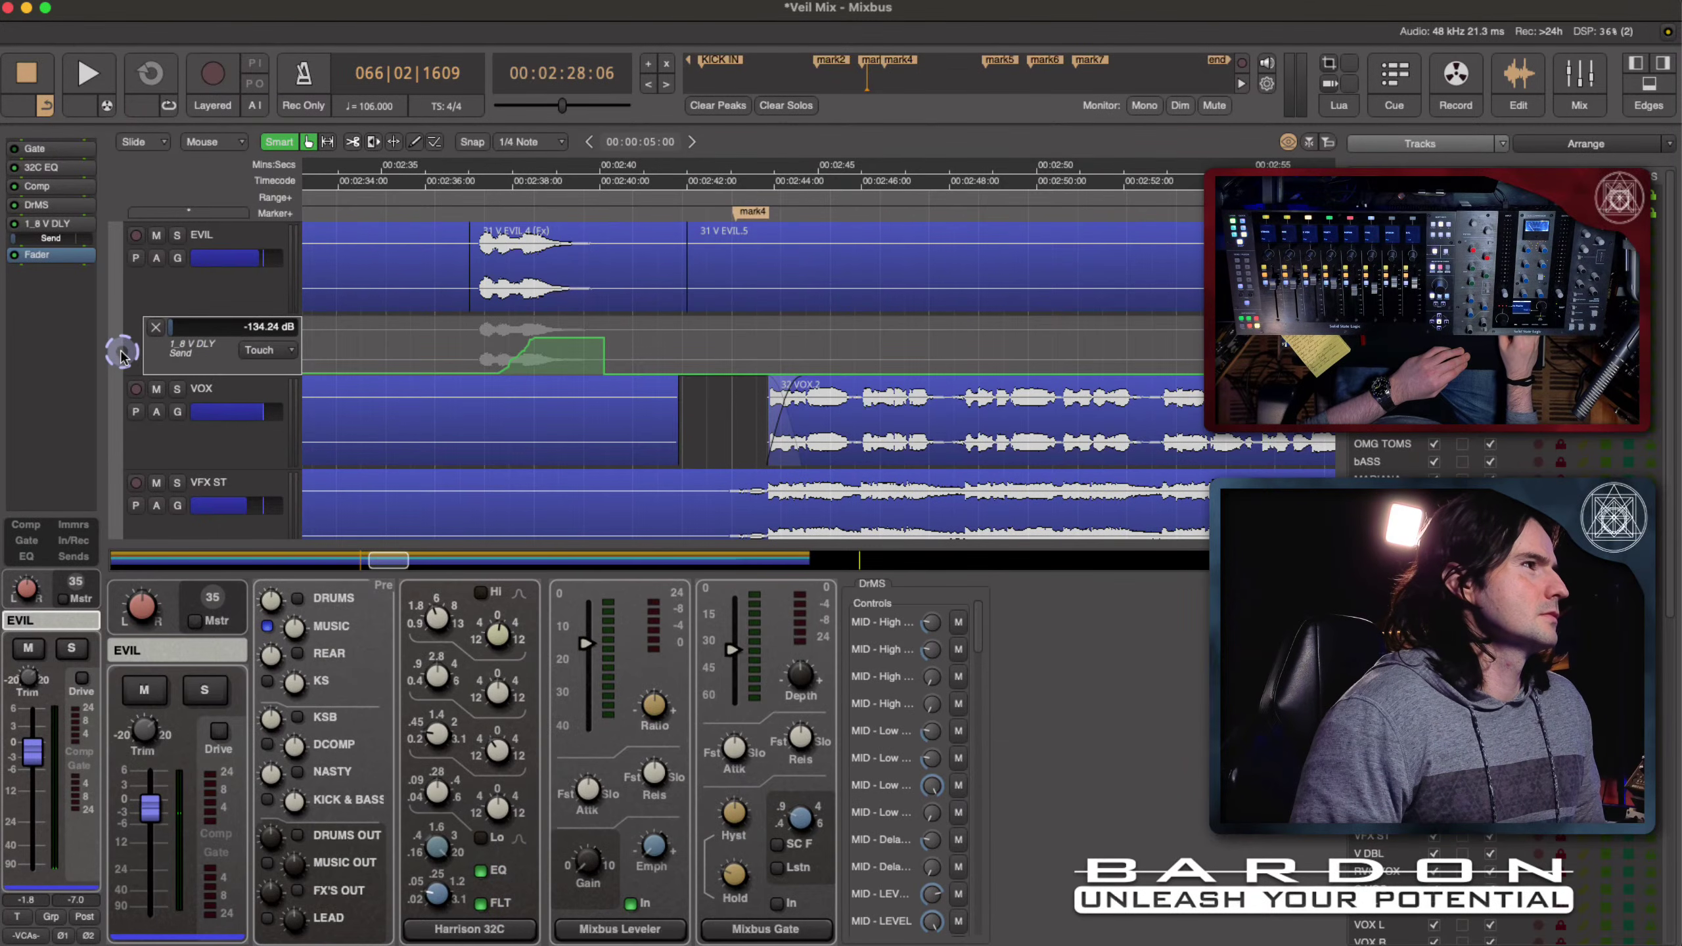
click(281, 351)
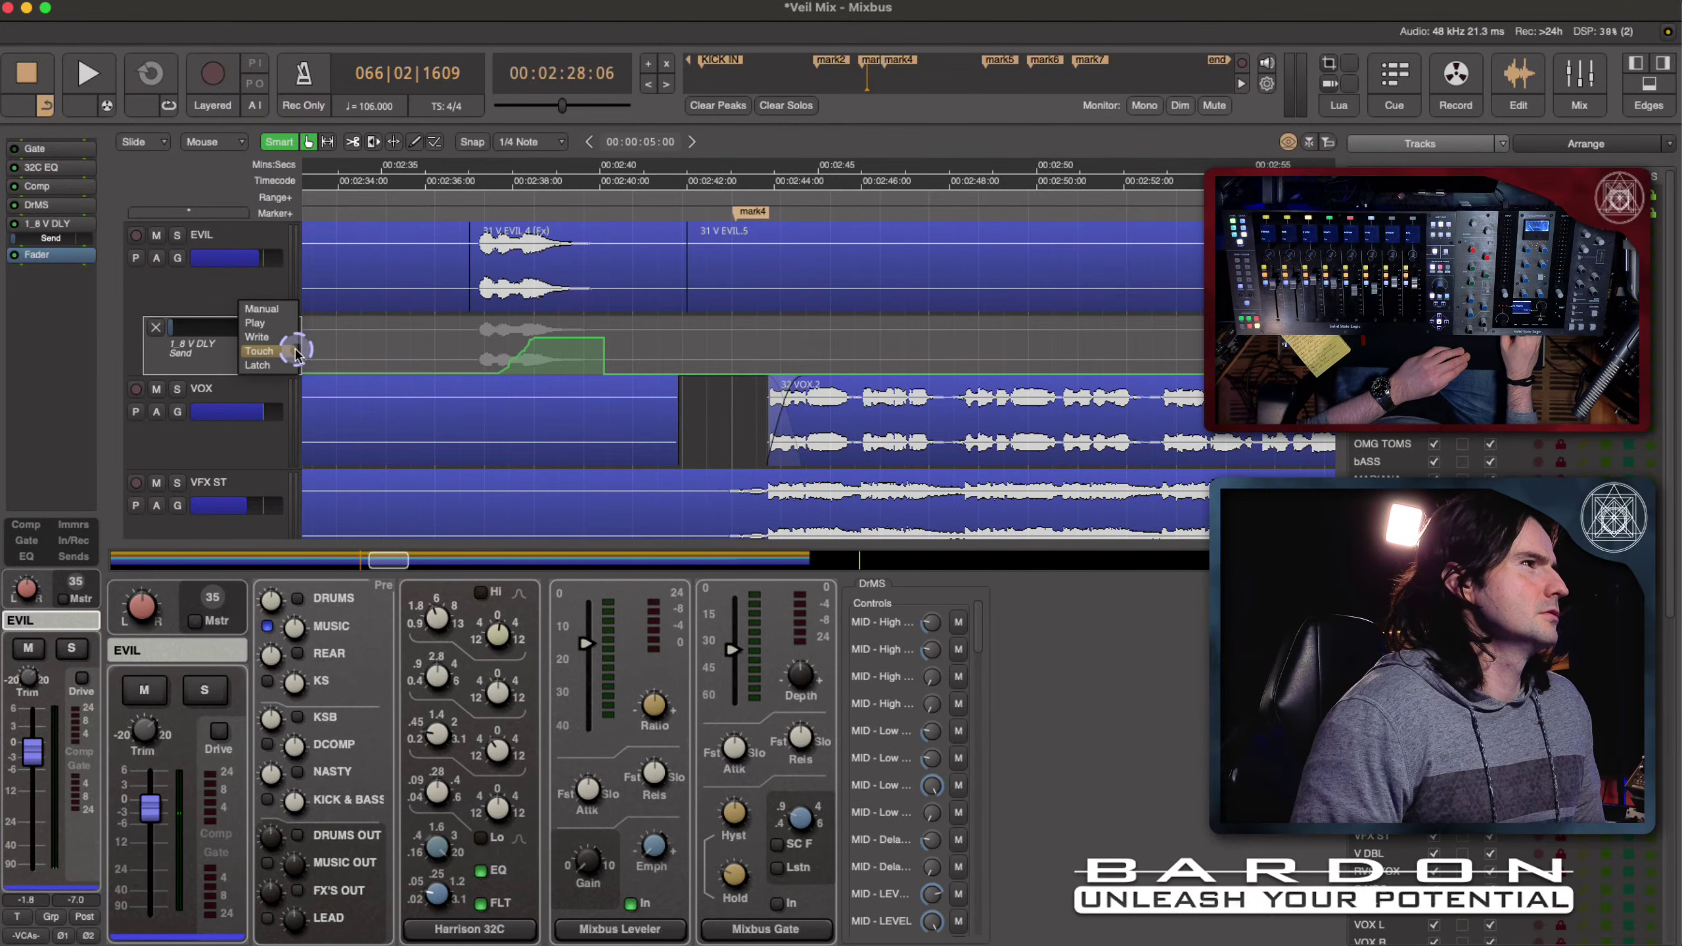
click(155, 353)
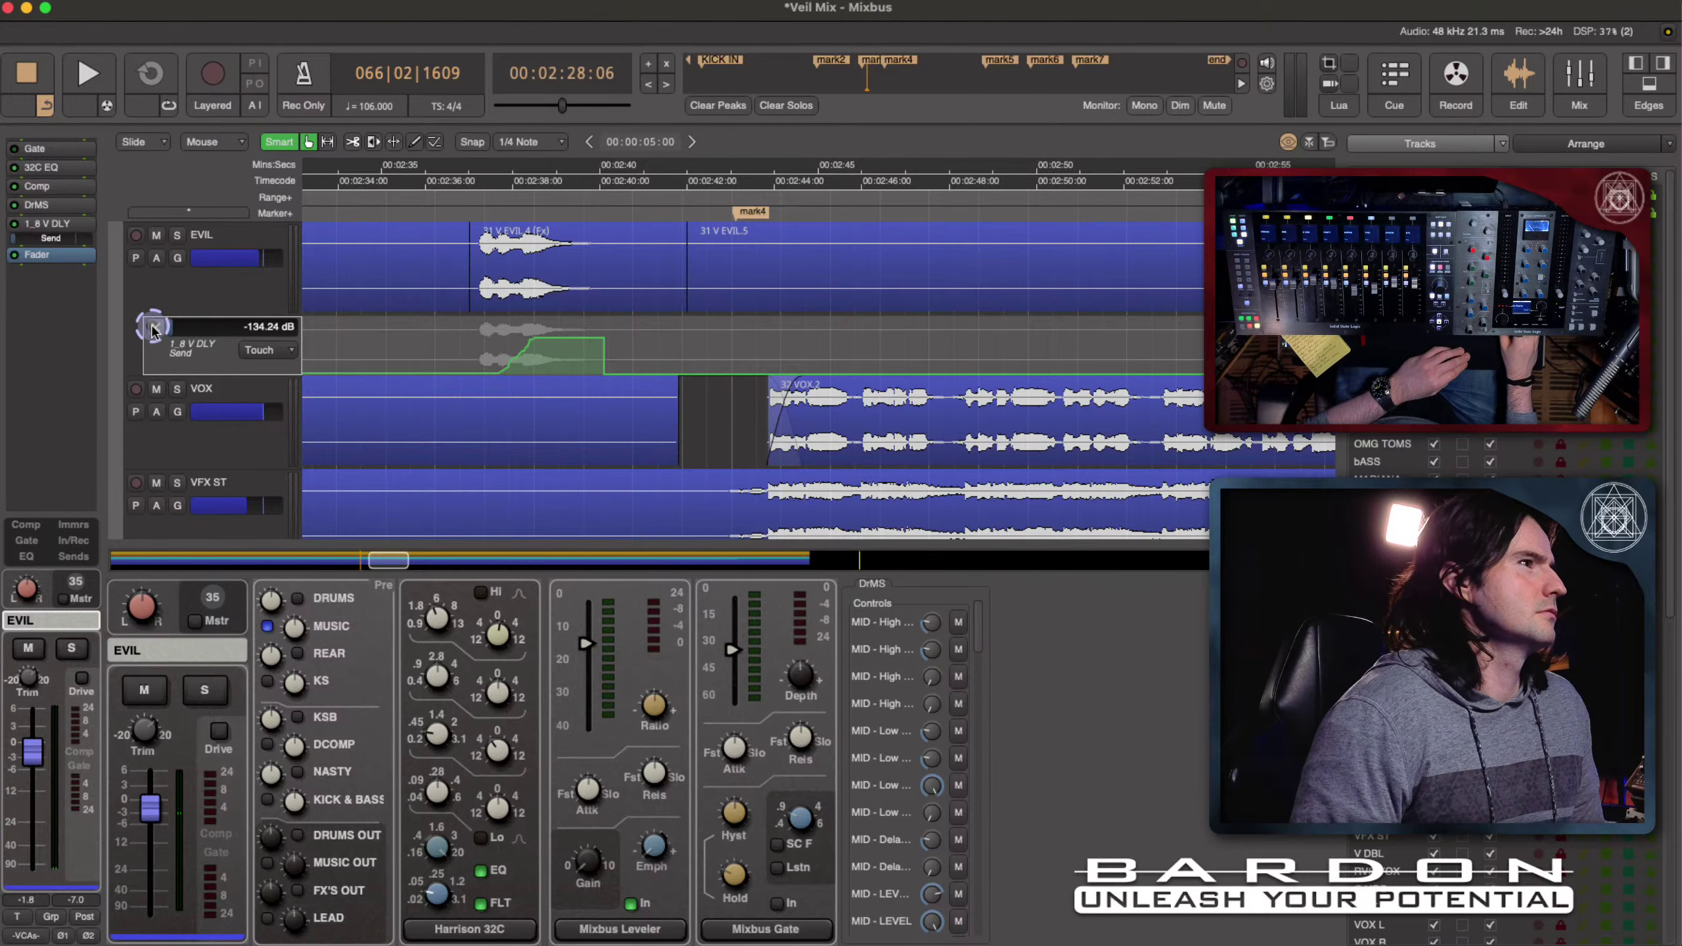
click(151, 327)
Step: Open the EchoBoy Jr effect of the 31 V EVIL.4 region and place its window below the EVIL and VOX tracks
click(514, 249)
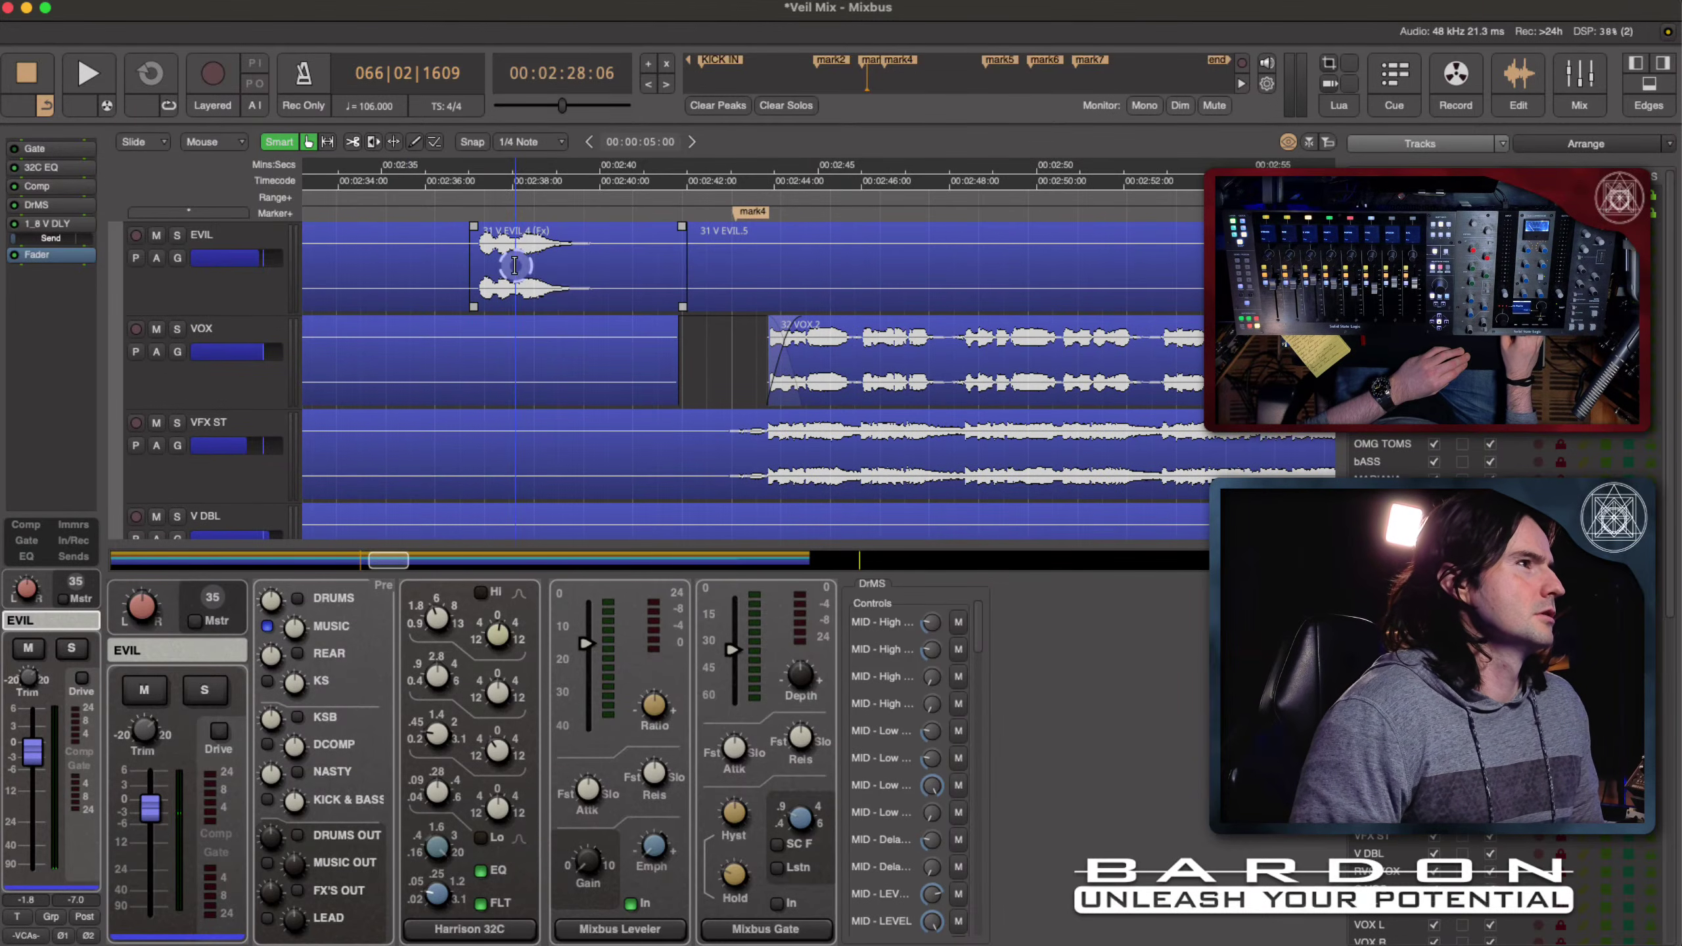
double_click(607, 290)
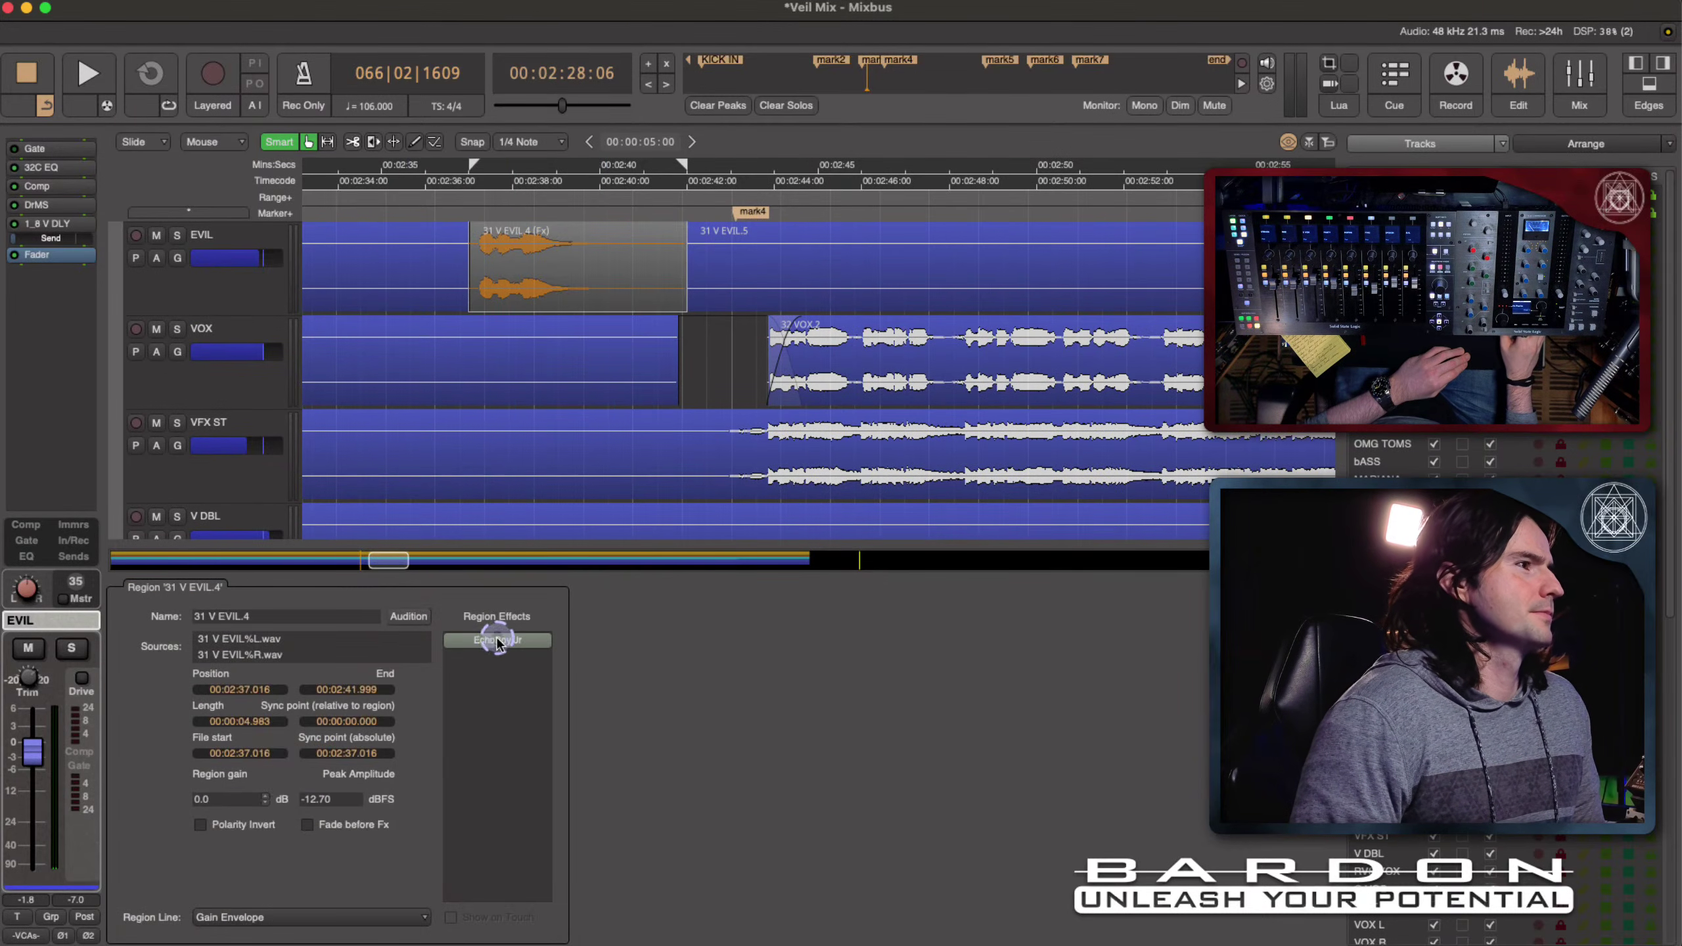
click(219, 338)
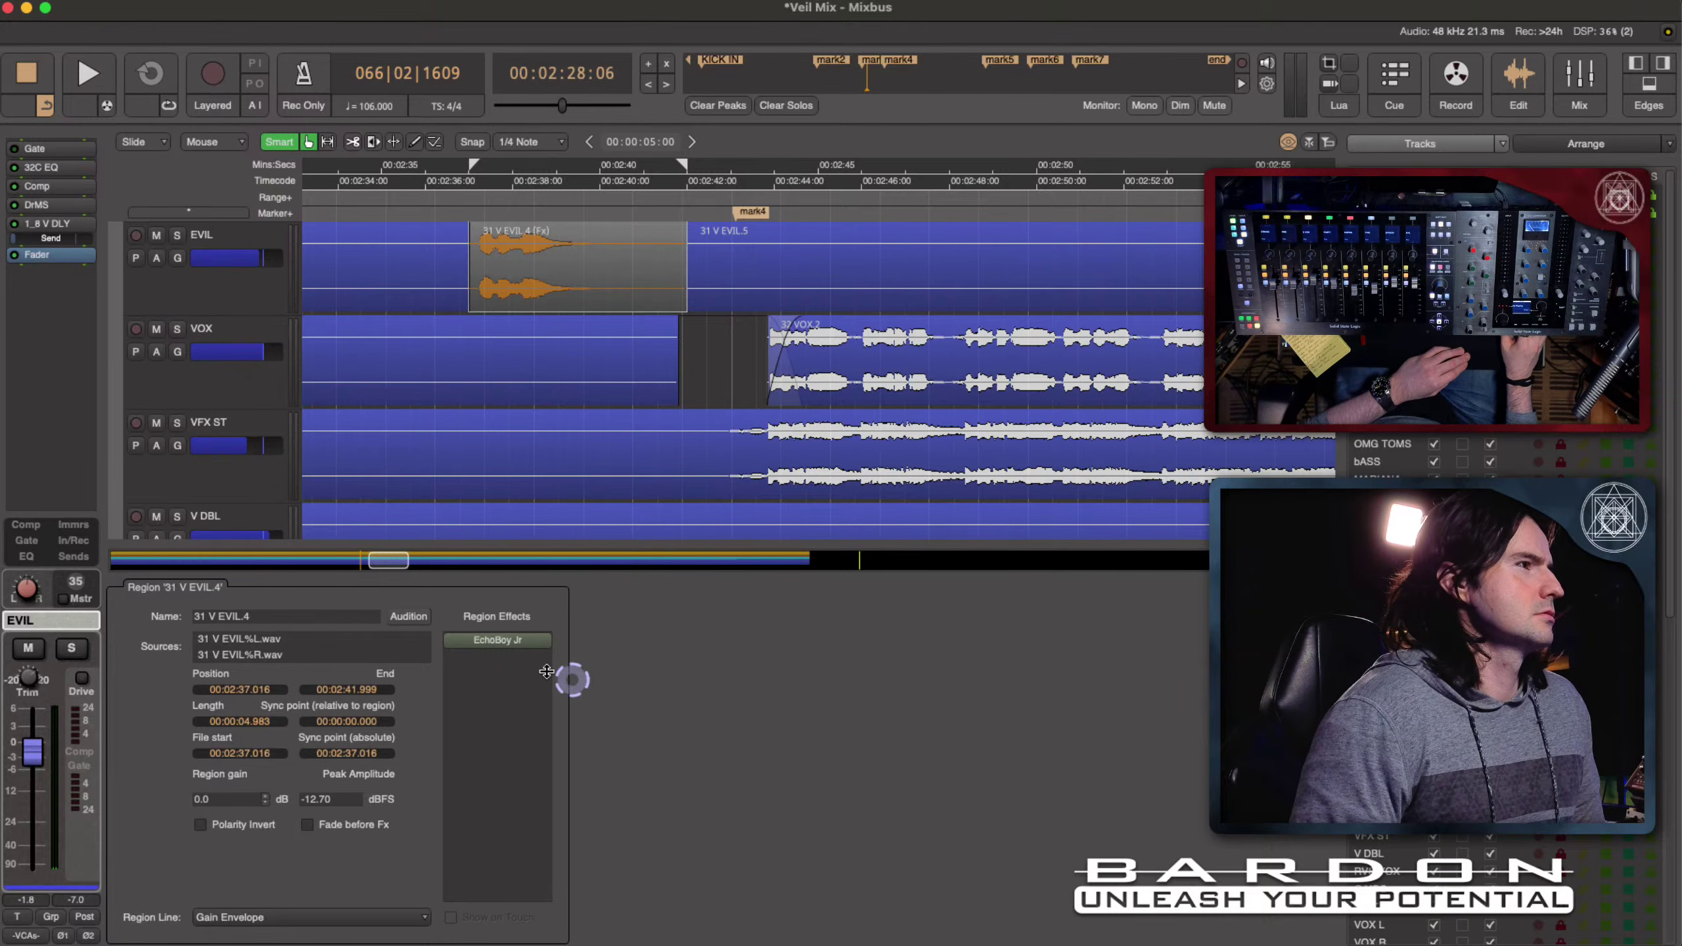
click(494, 643)
double_click(490, 642)
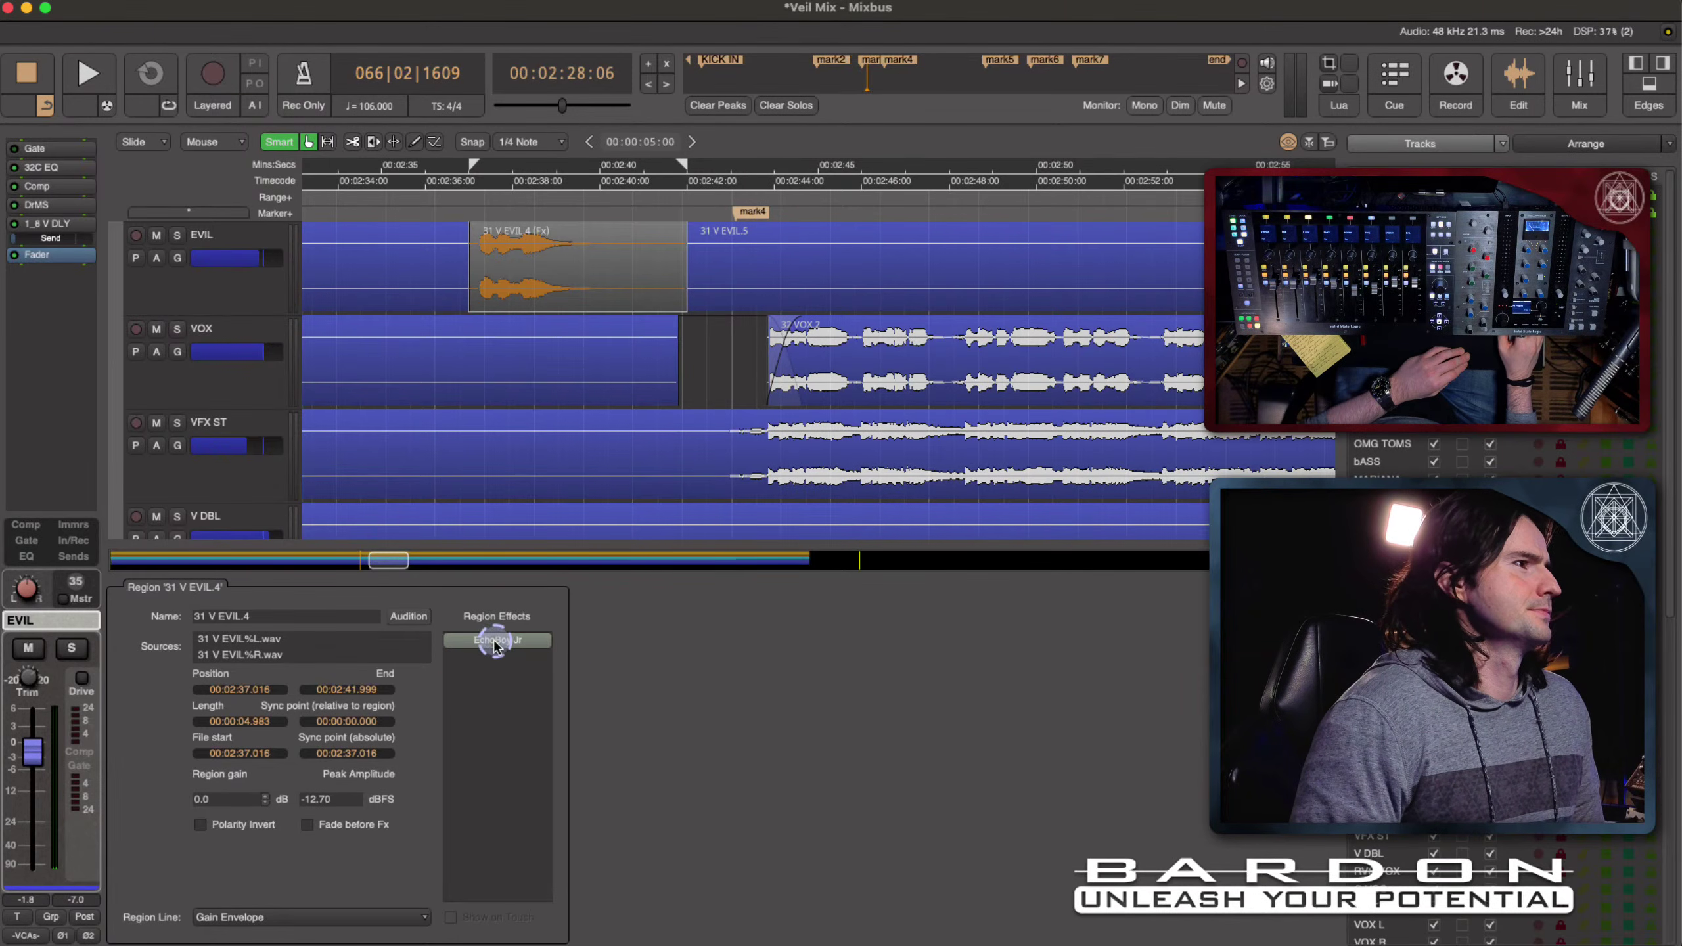
click(721, 280)
drag(722, 280, 620, 388)
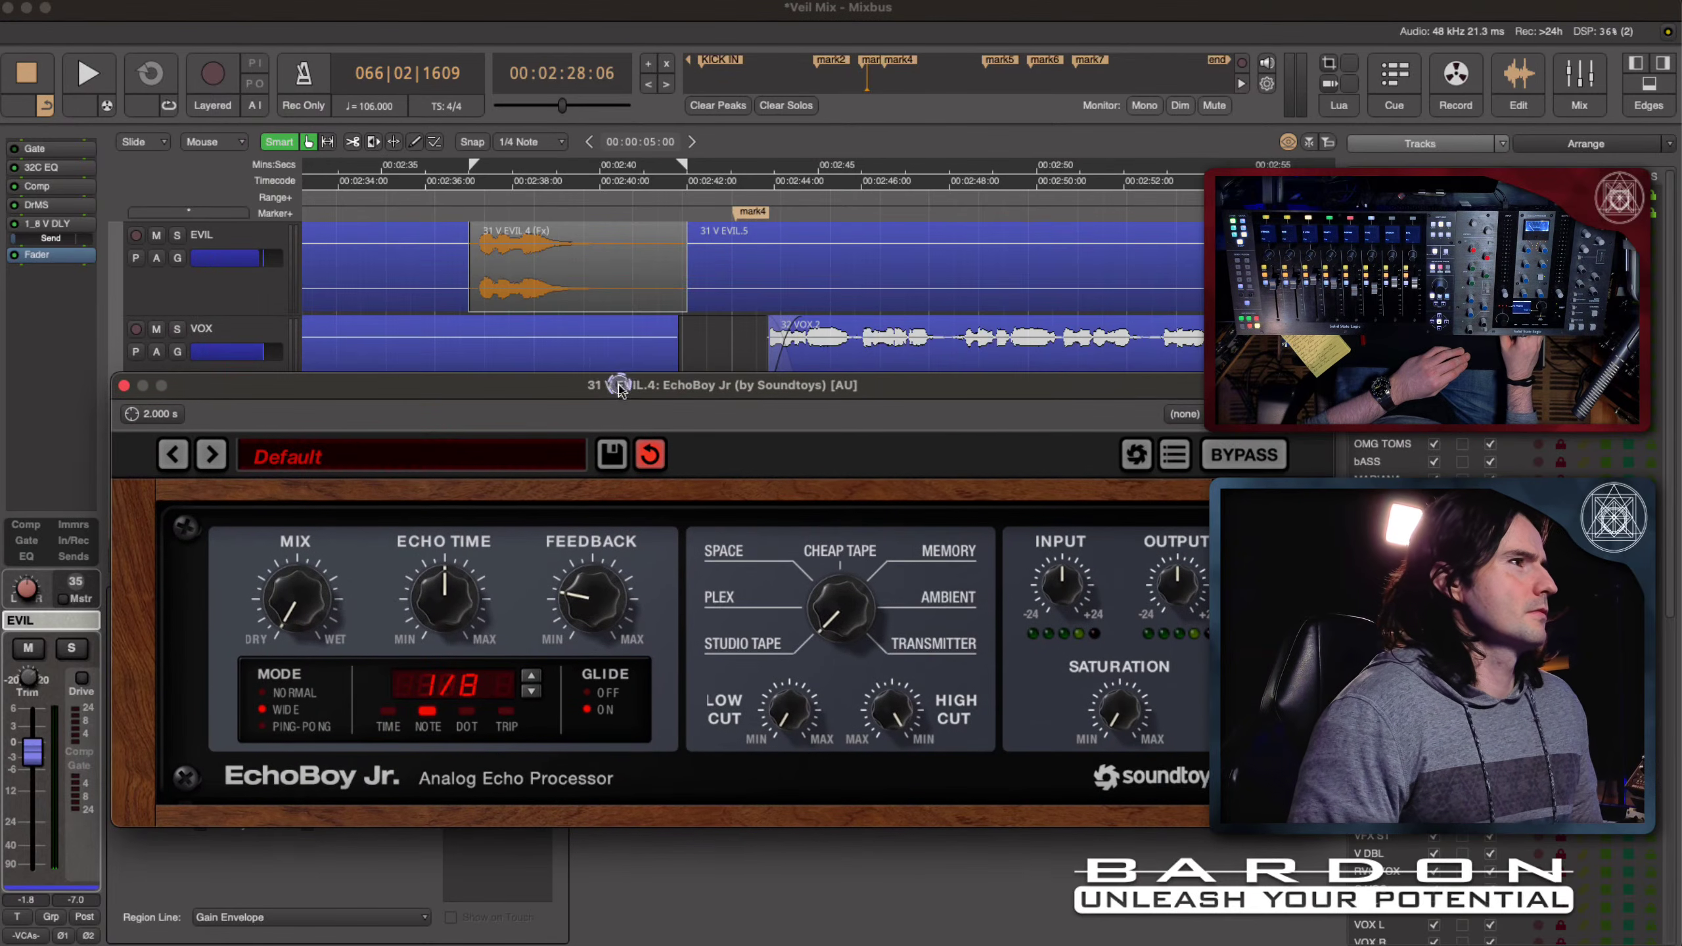
Step: Play from 00:02:34:26 while raising EchoBoy Jr's Mix past halfway towards Wet, and replay the EVIL phrase
click(375, 171)
click(444, 187)
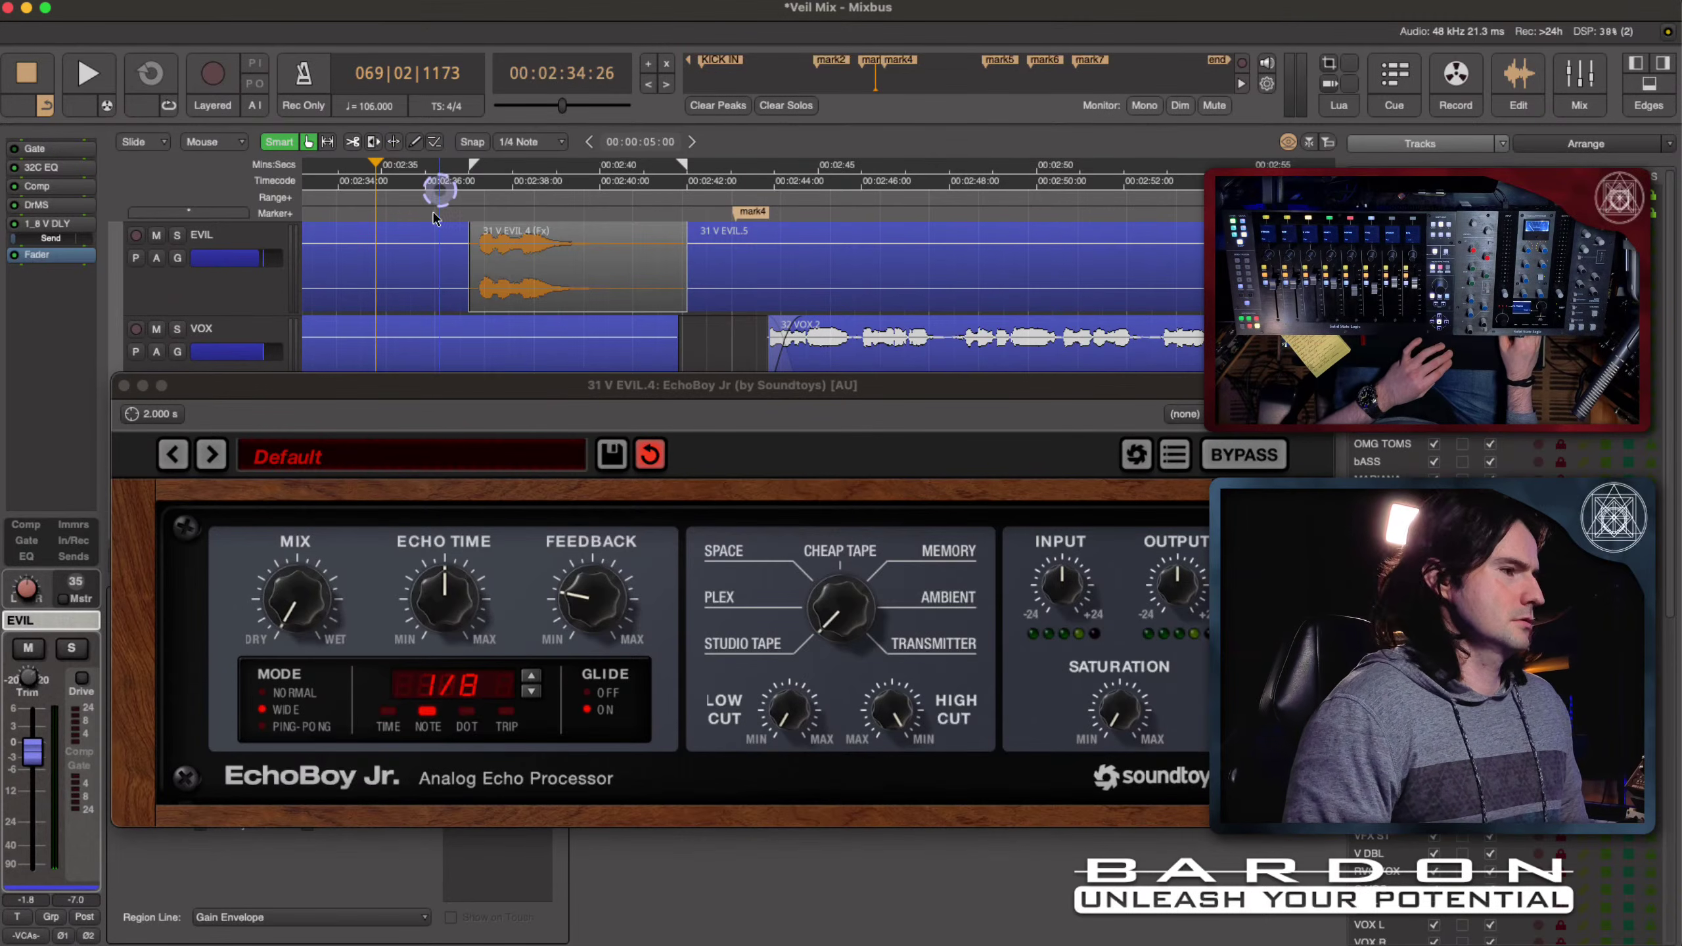
key(space)
click(298, 609)
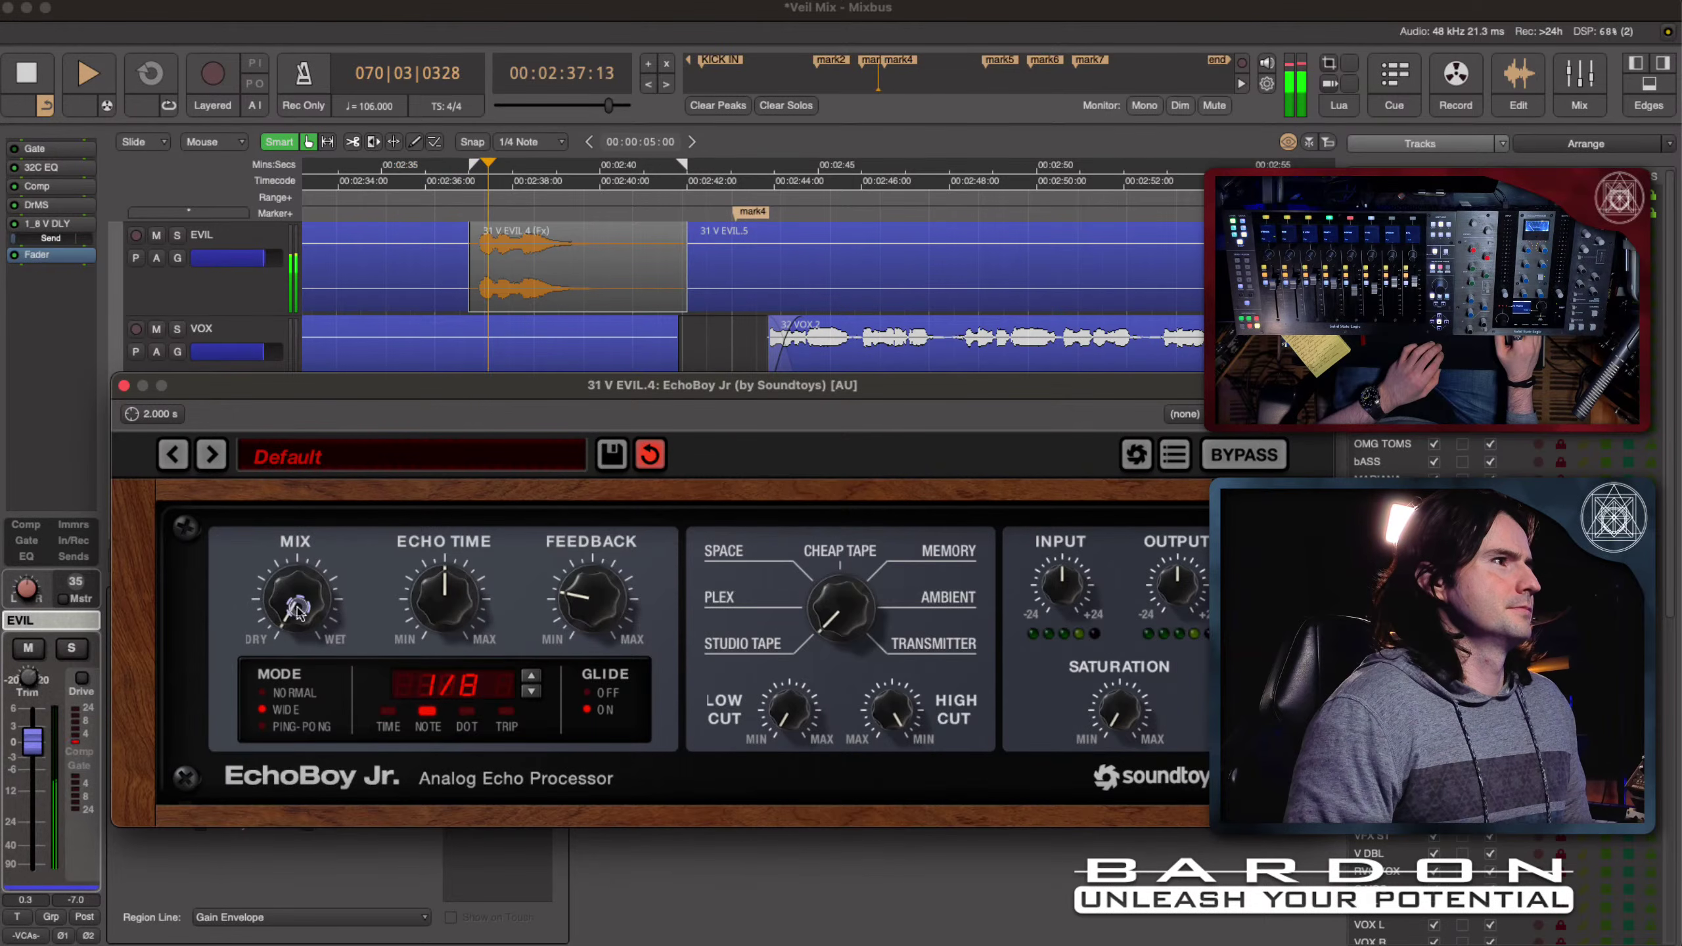
drag(298, 608, 309, 449)
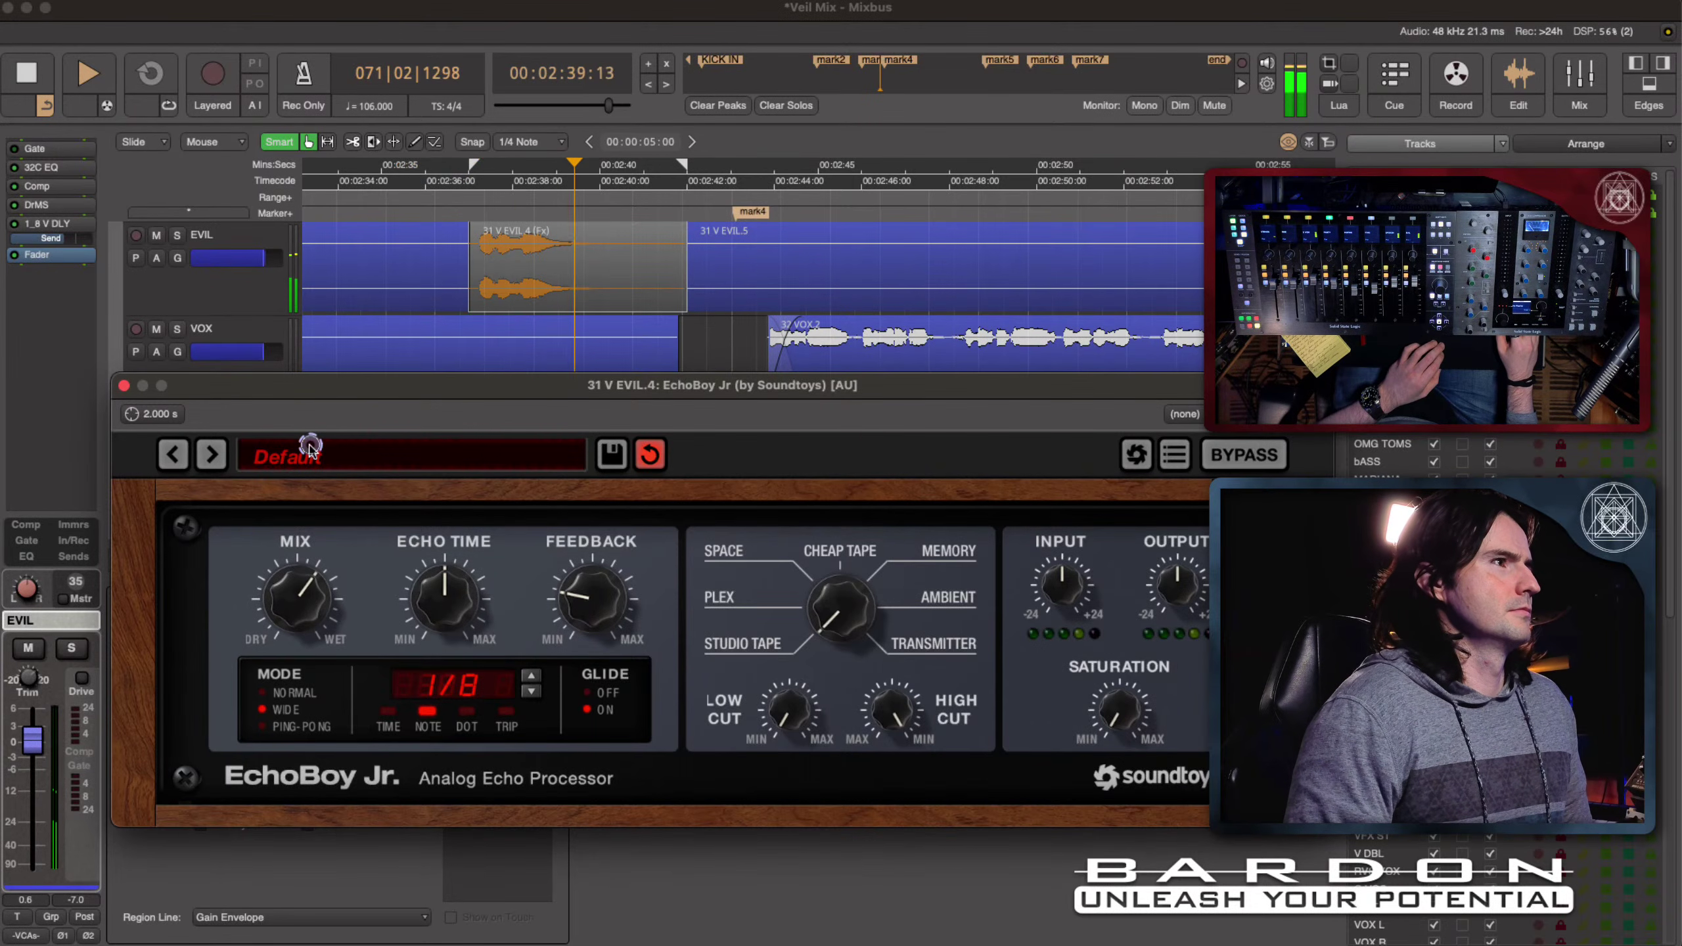
key(space)
key(space)
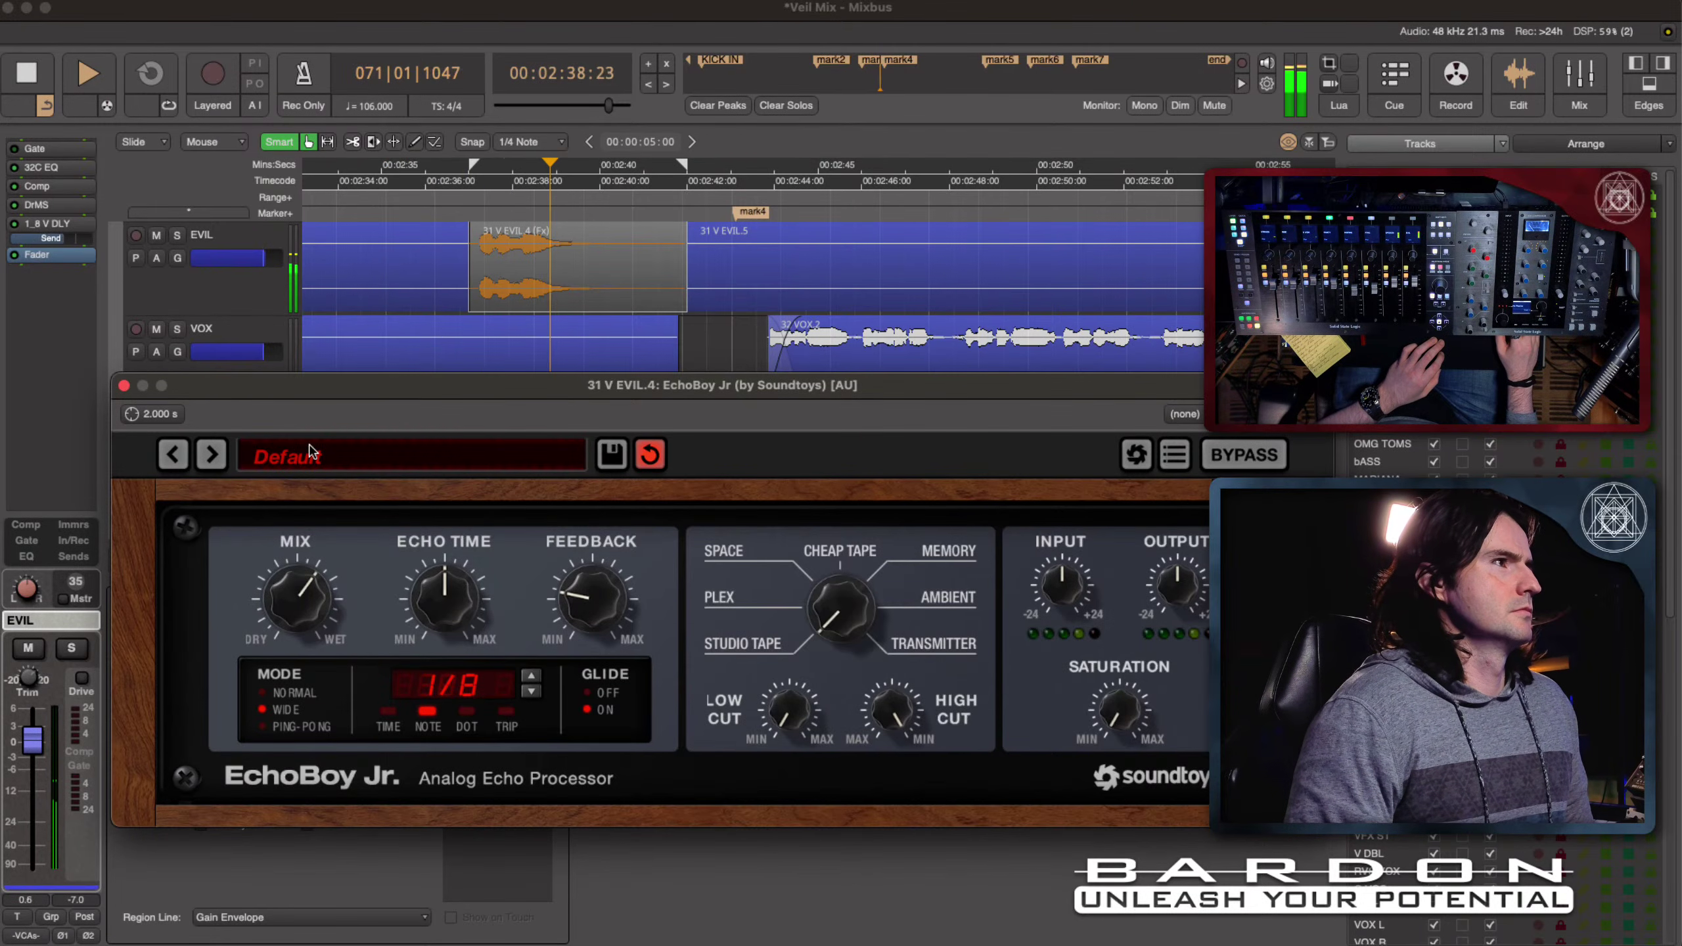
key(space)
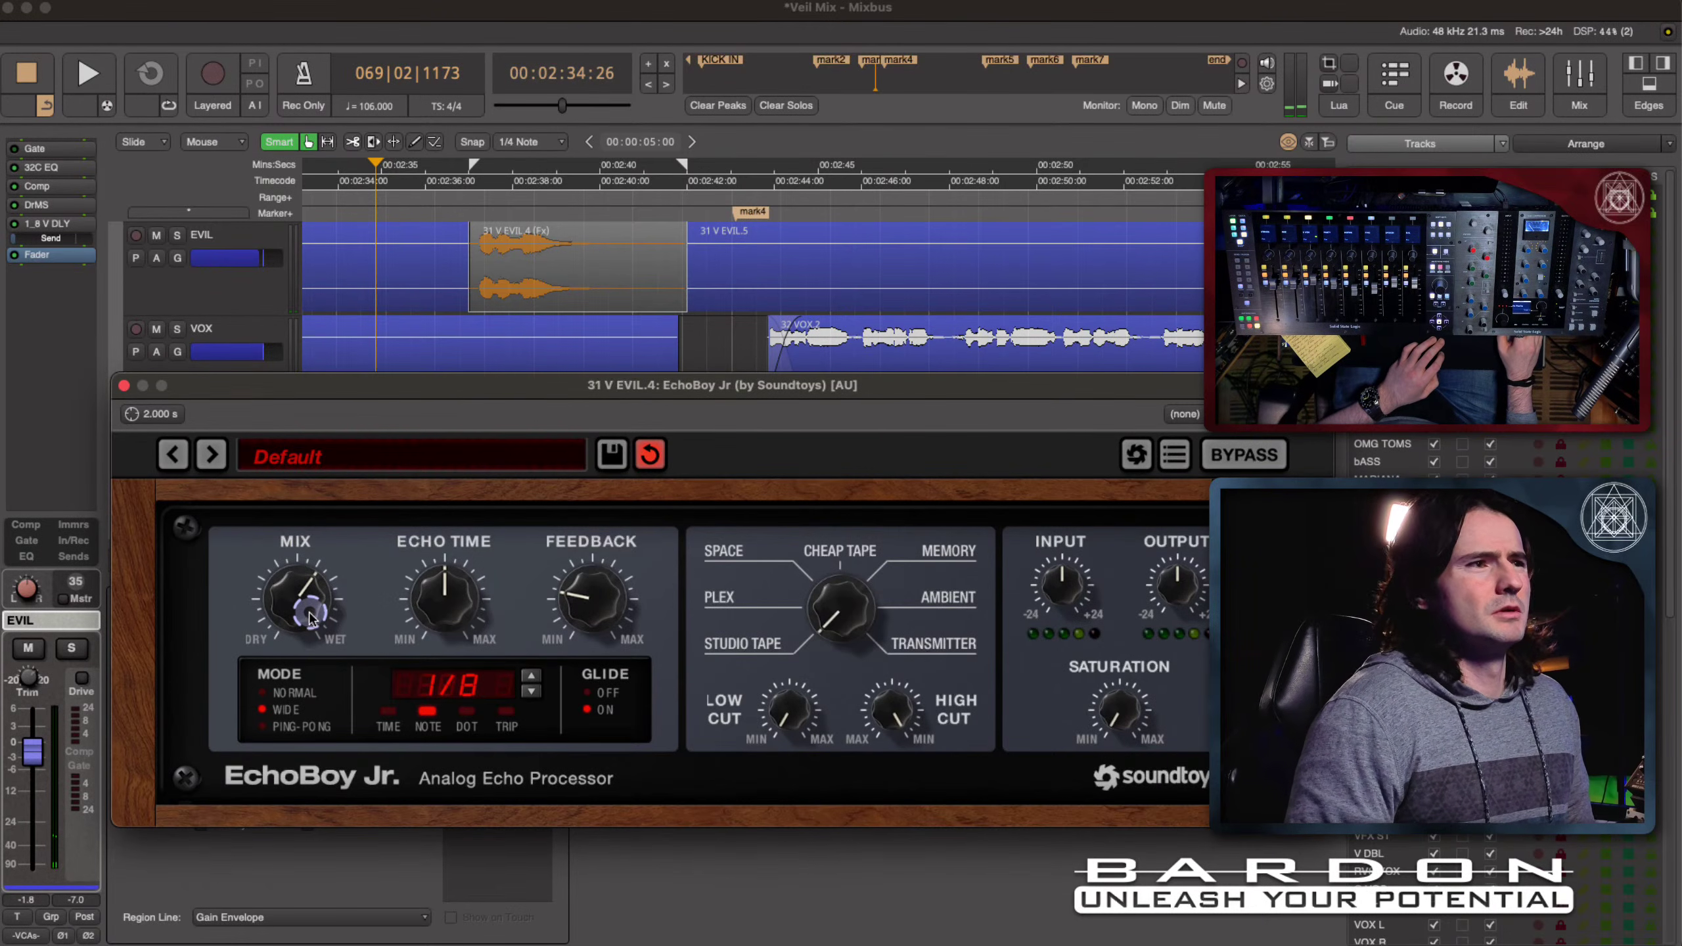
Step: Turn EchoBoy Jr's Mix fully to Wet and shift the plugin window slightly away from the tracks
drag(297, 573, 410, 832)
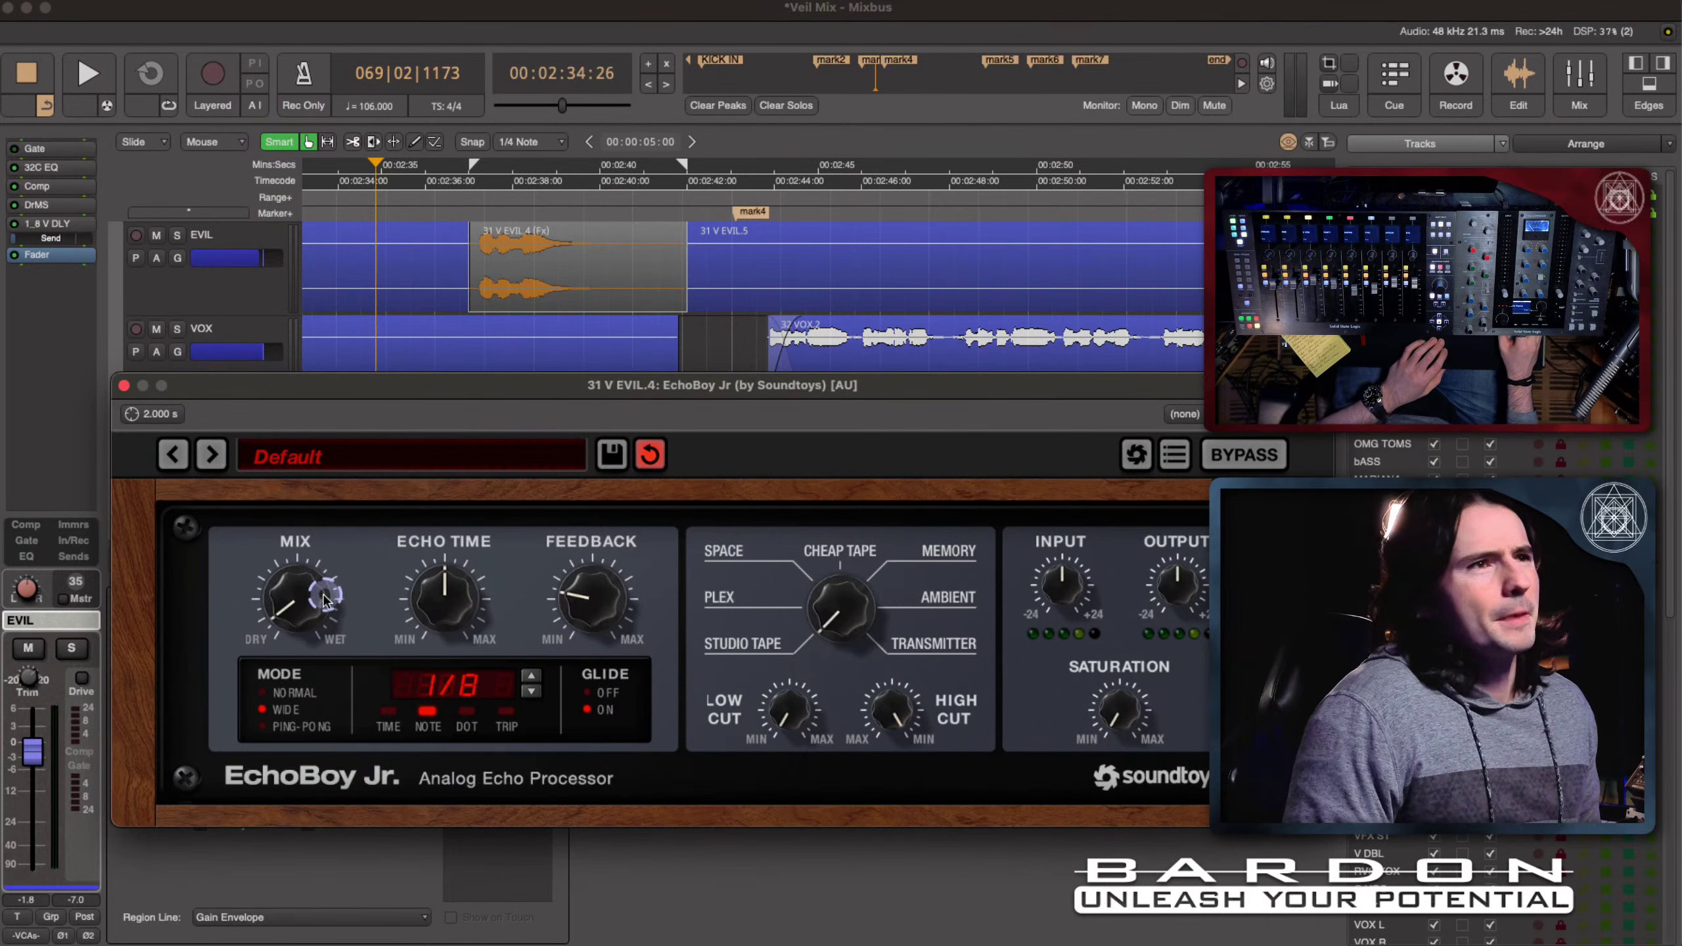
drag(325, 600, 317, 514)
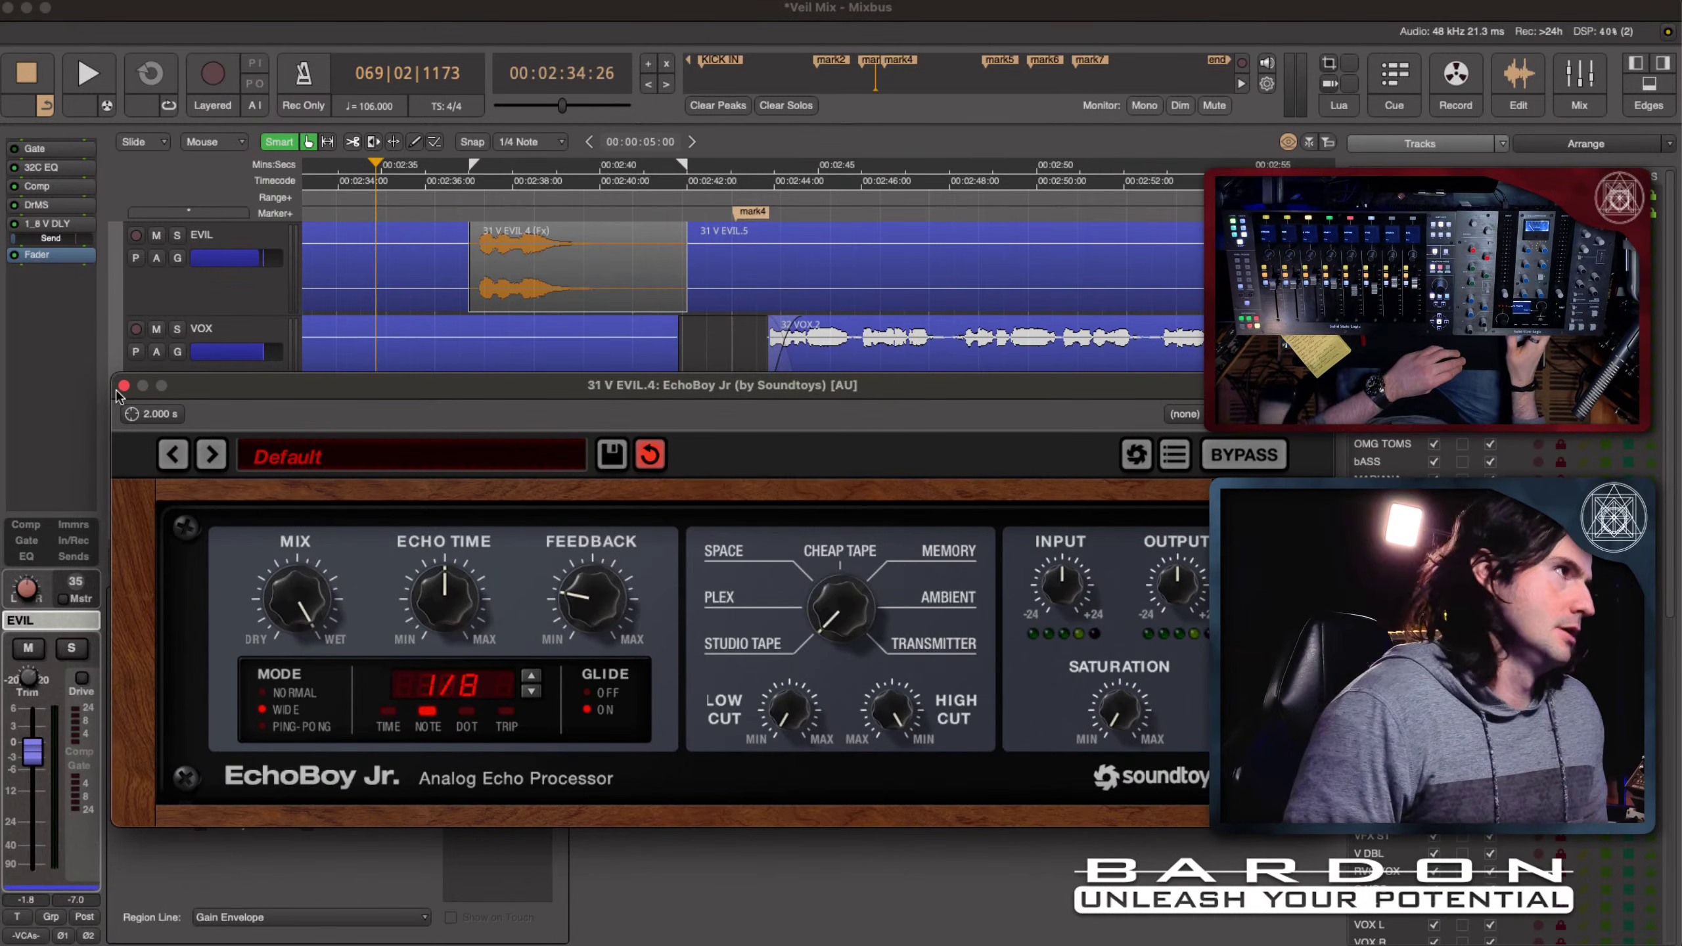
click(345, 408)
drag(346, 397, 305, 391)
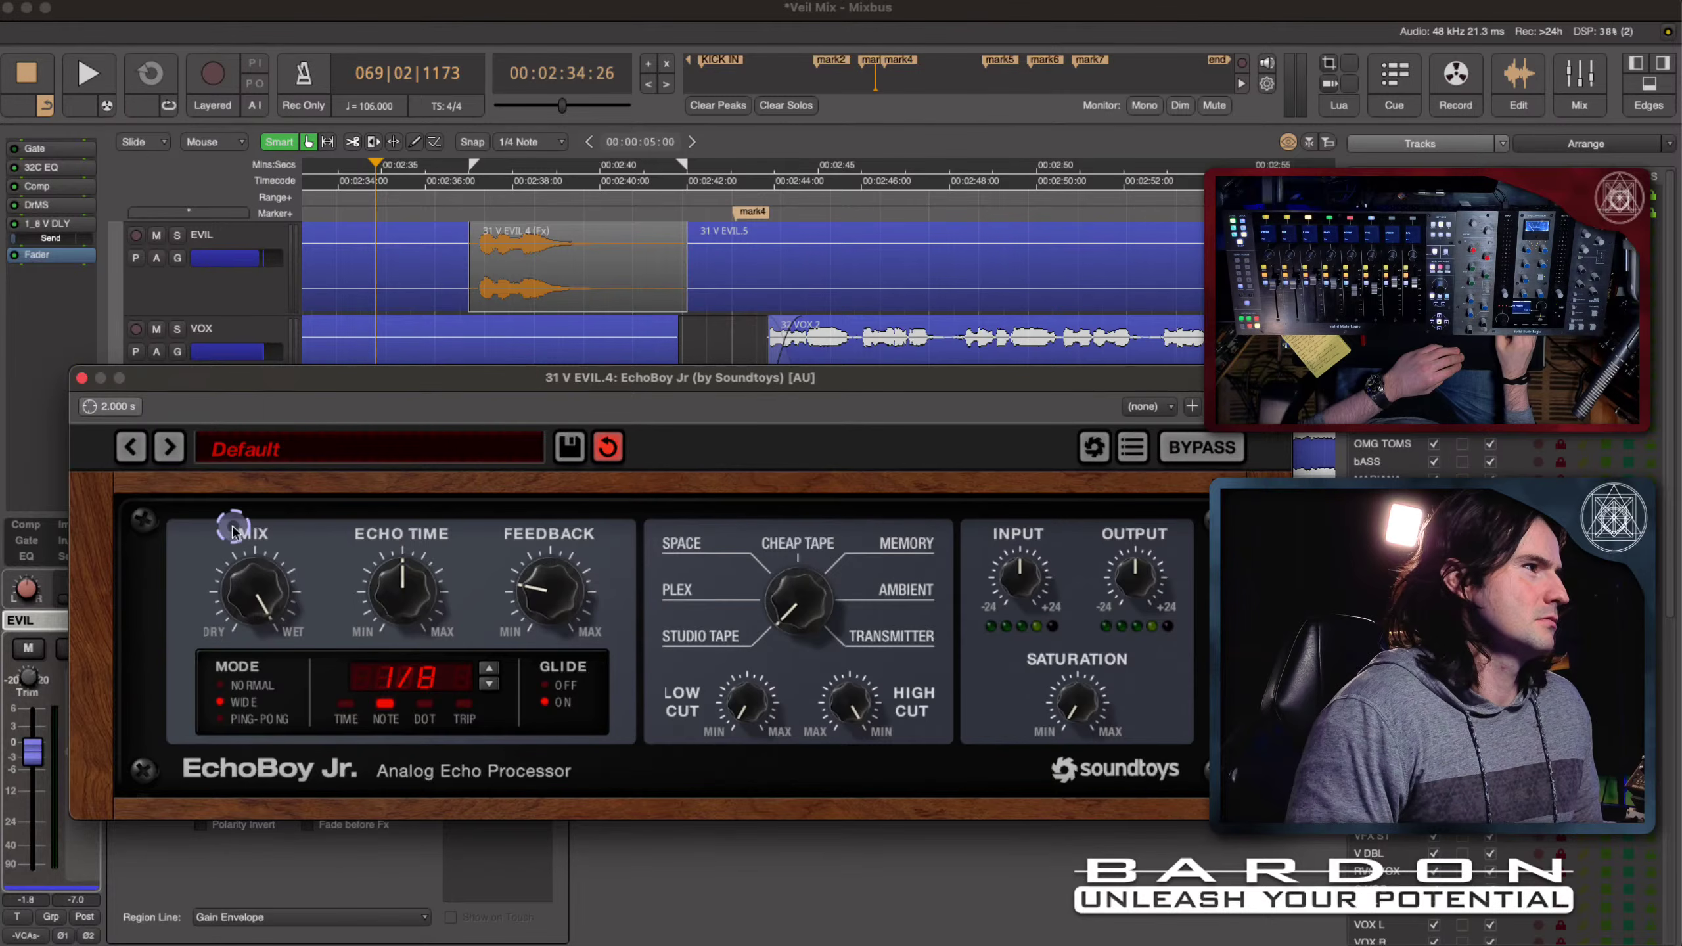
Step: Solo the EVIL track, listen to its phrase from 00:02:34:26, and close the EchoBoy Jr window
click(178, 235)
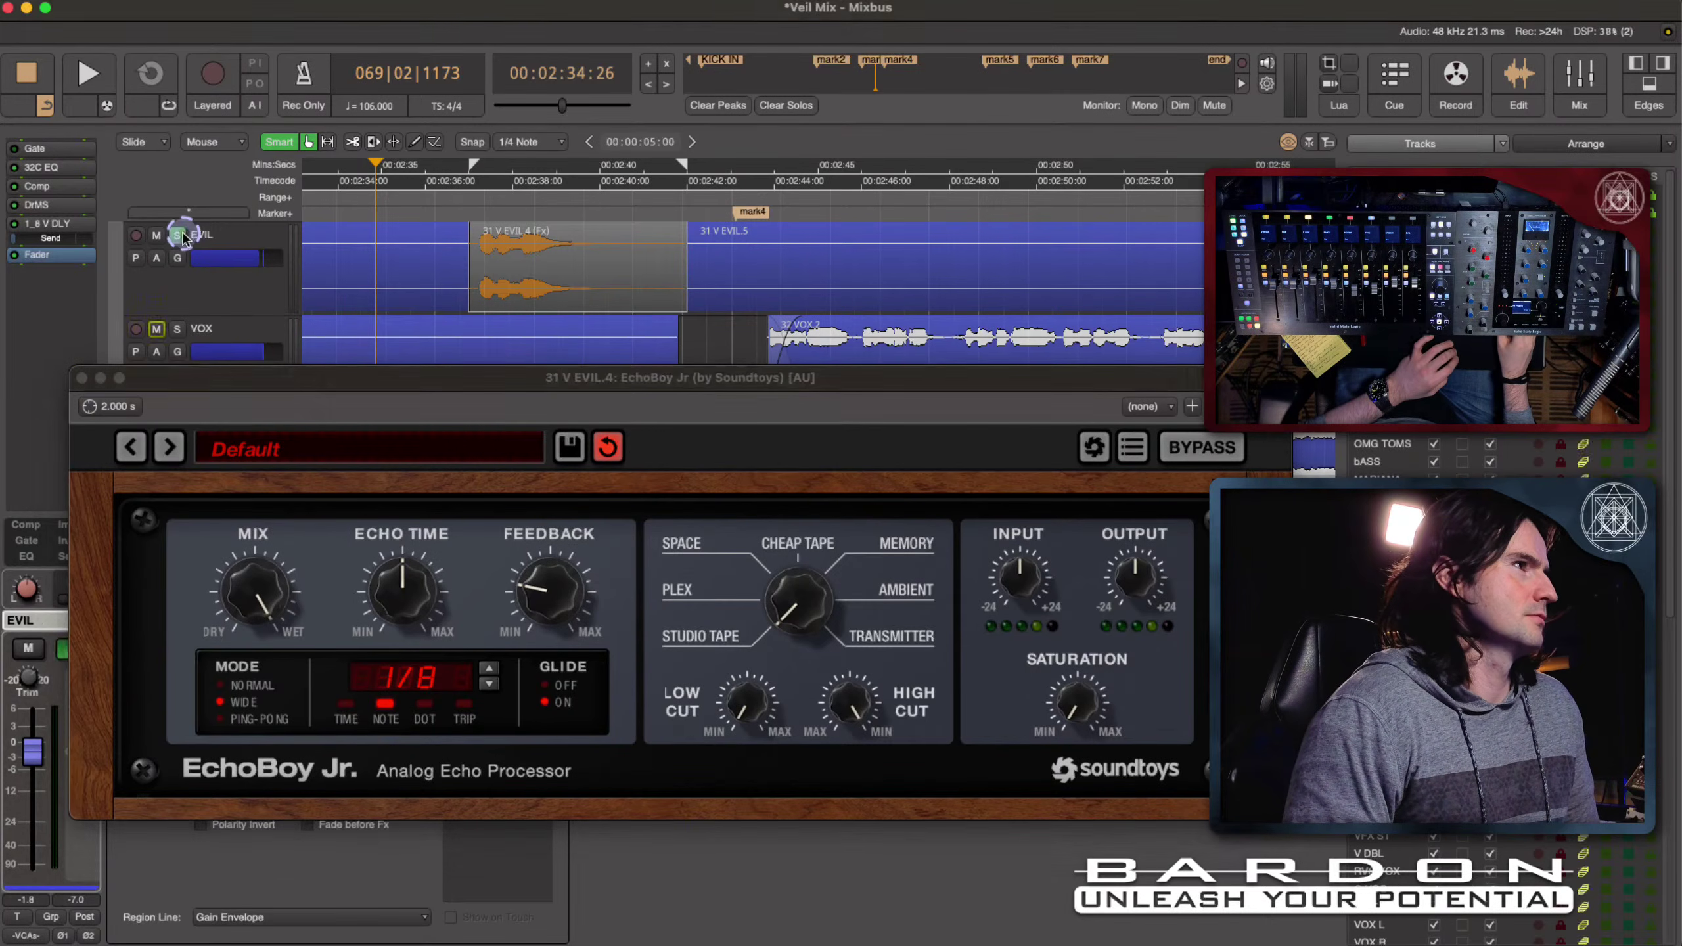
key(space)
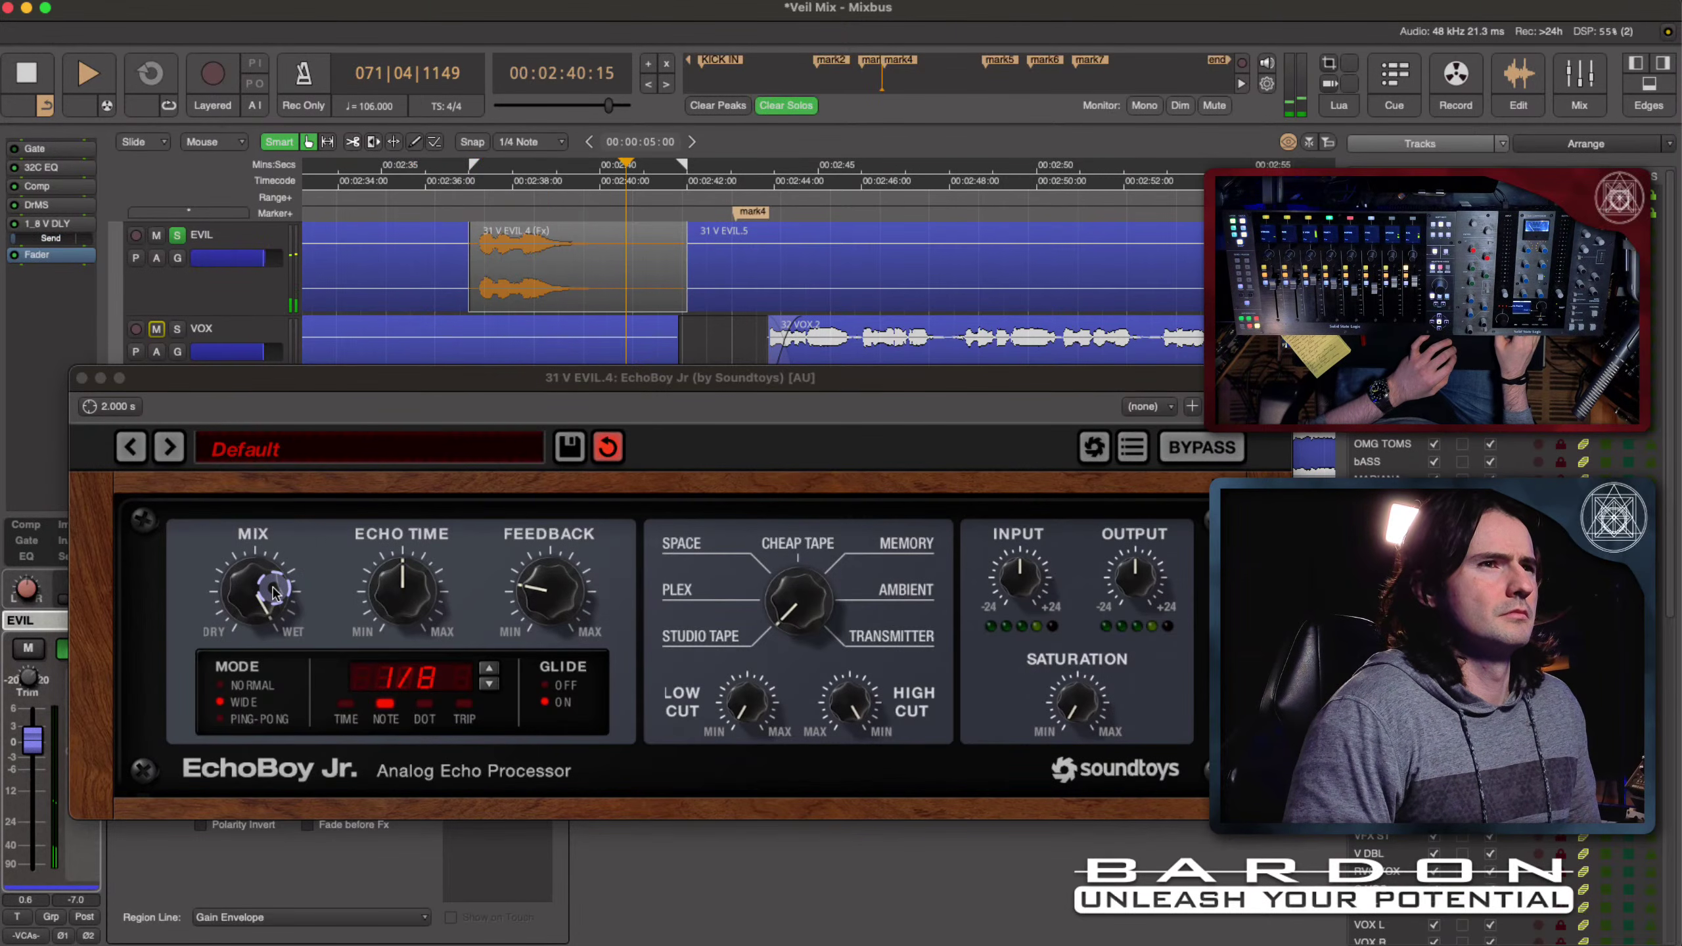
key(space)
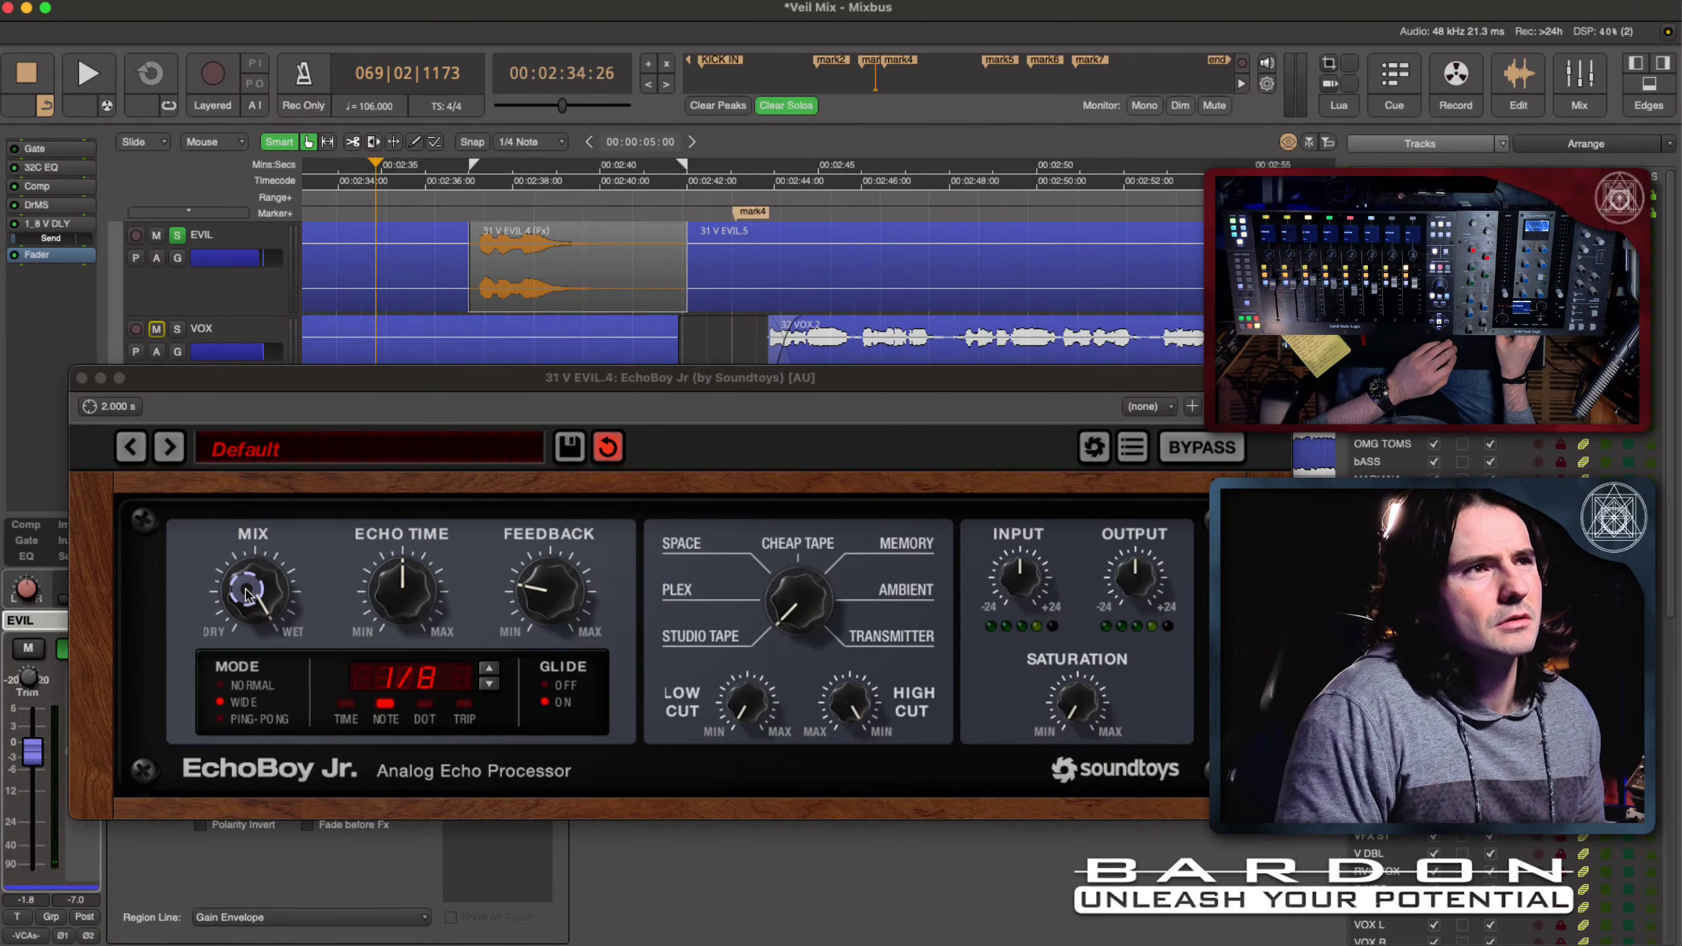
click(230, 296)
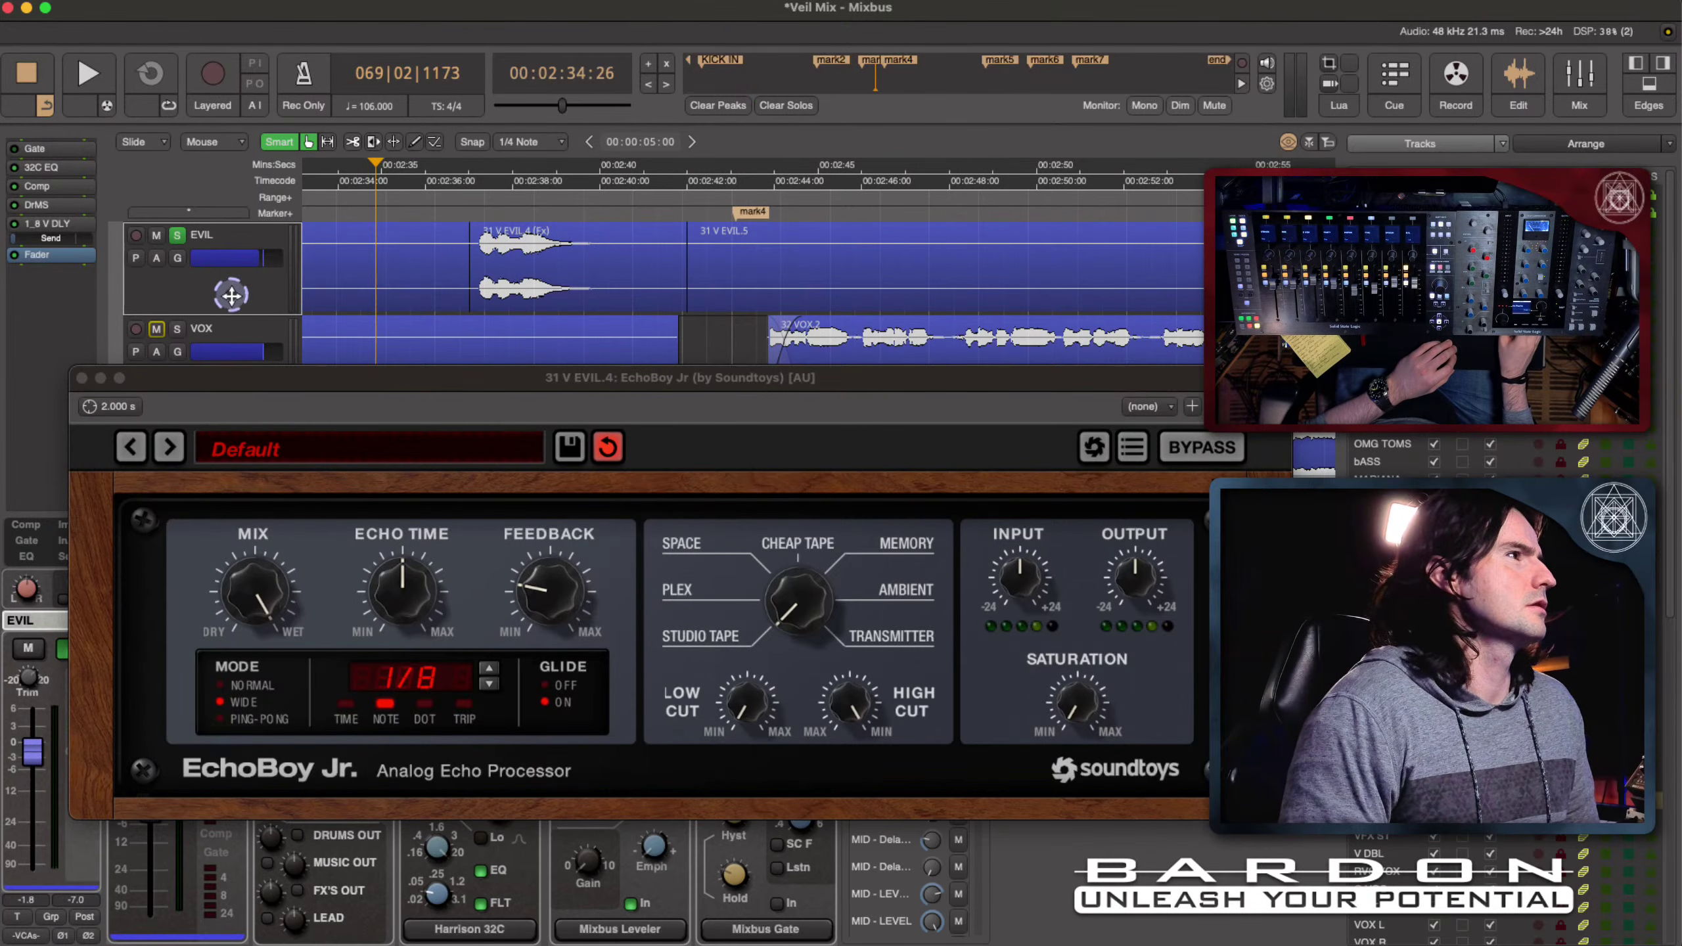
click(81, 379)
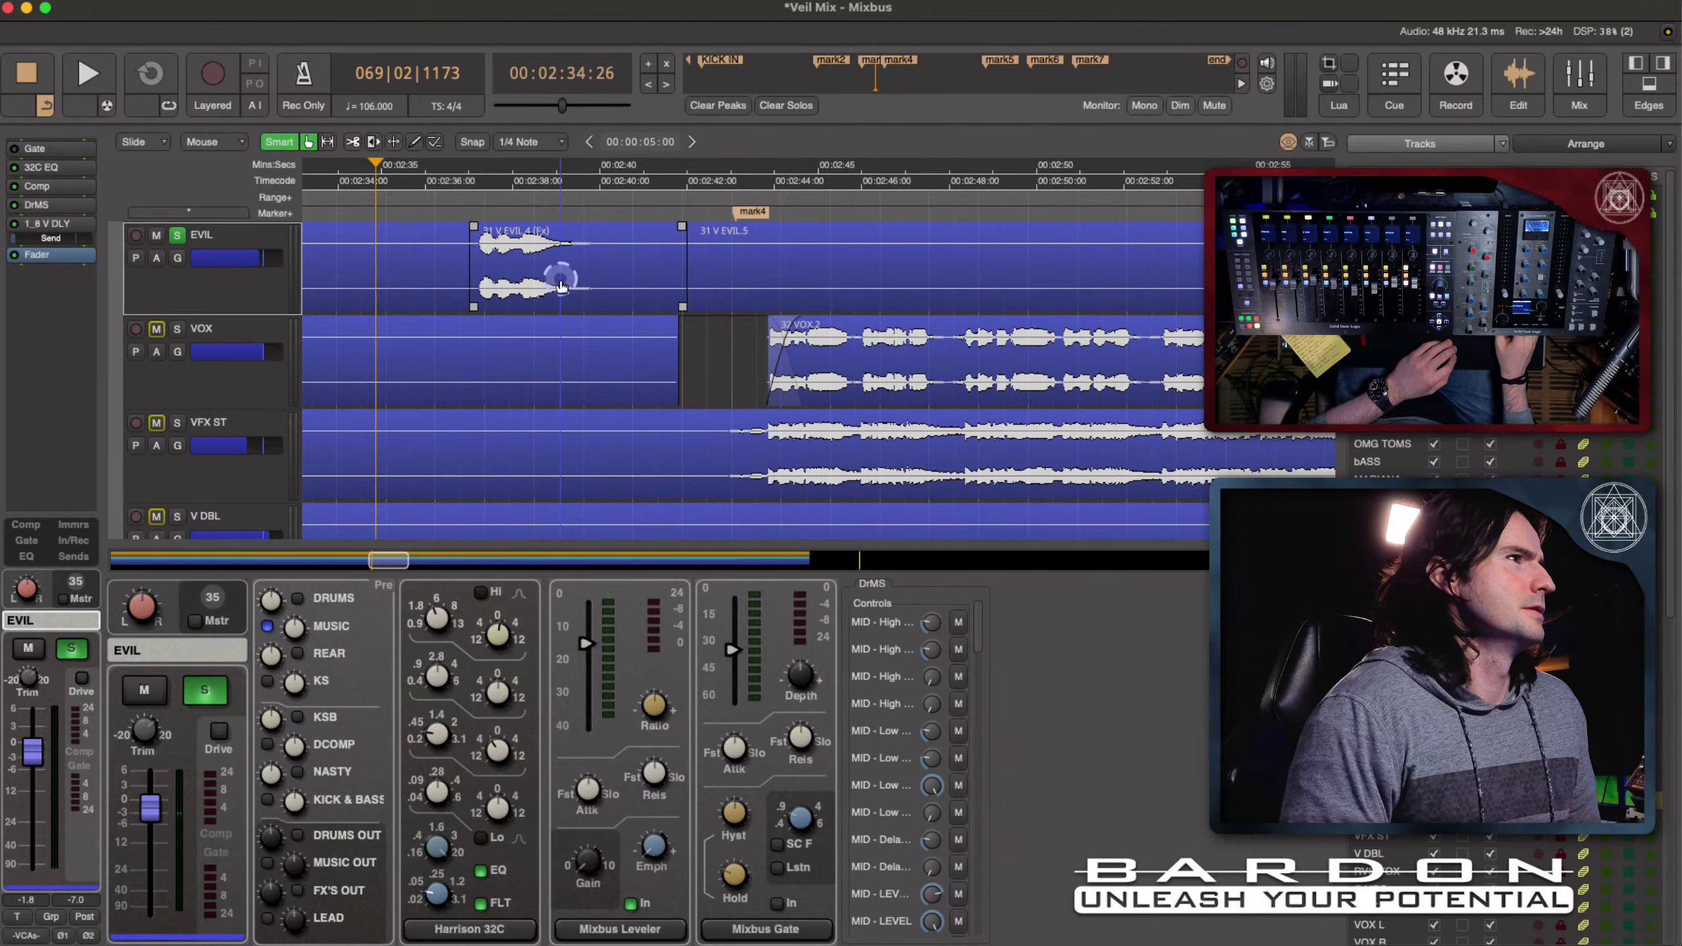
Step: Audition the 31 V EVIL.4 region on its own and check its Region Line choices
click(606, 287)
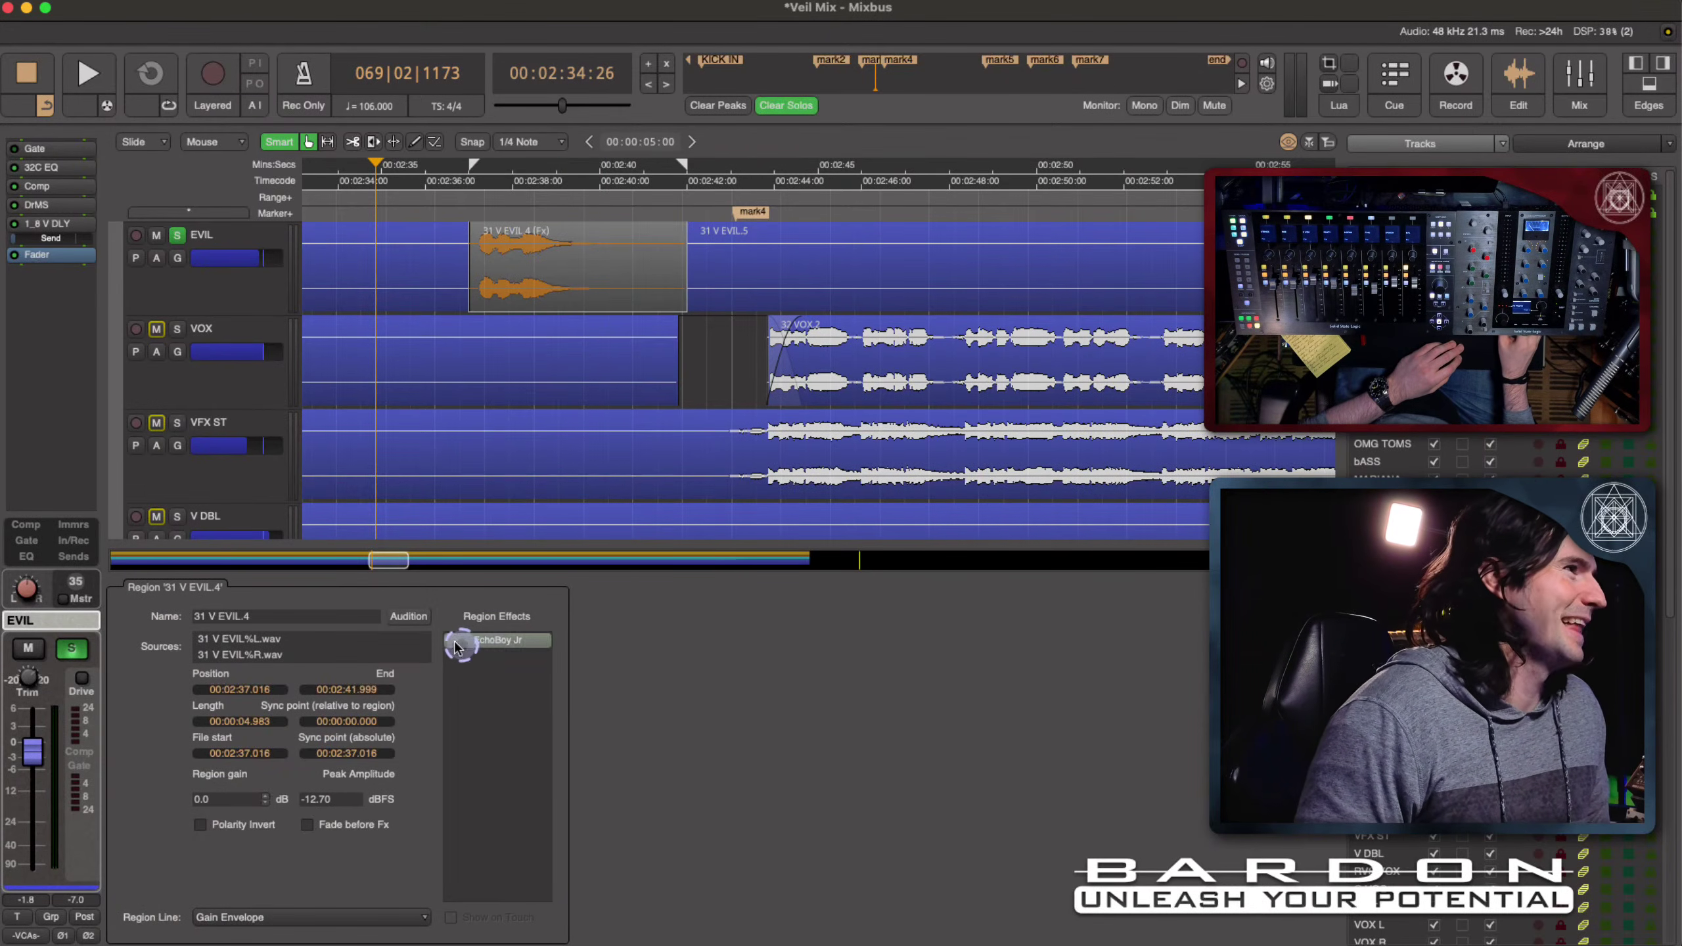
click(408, 620)
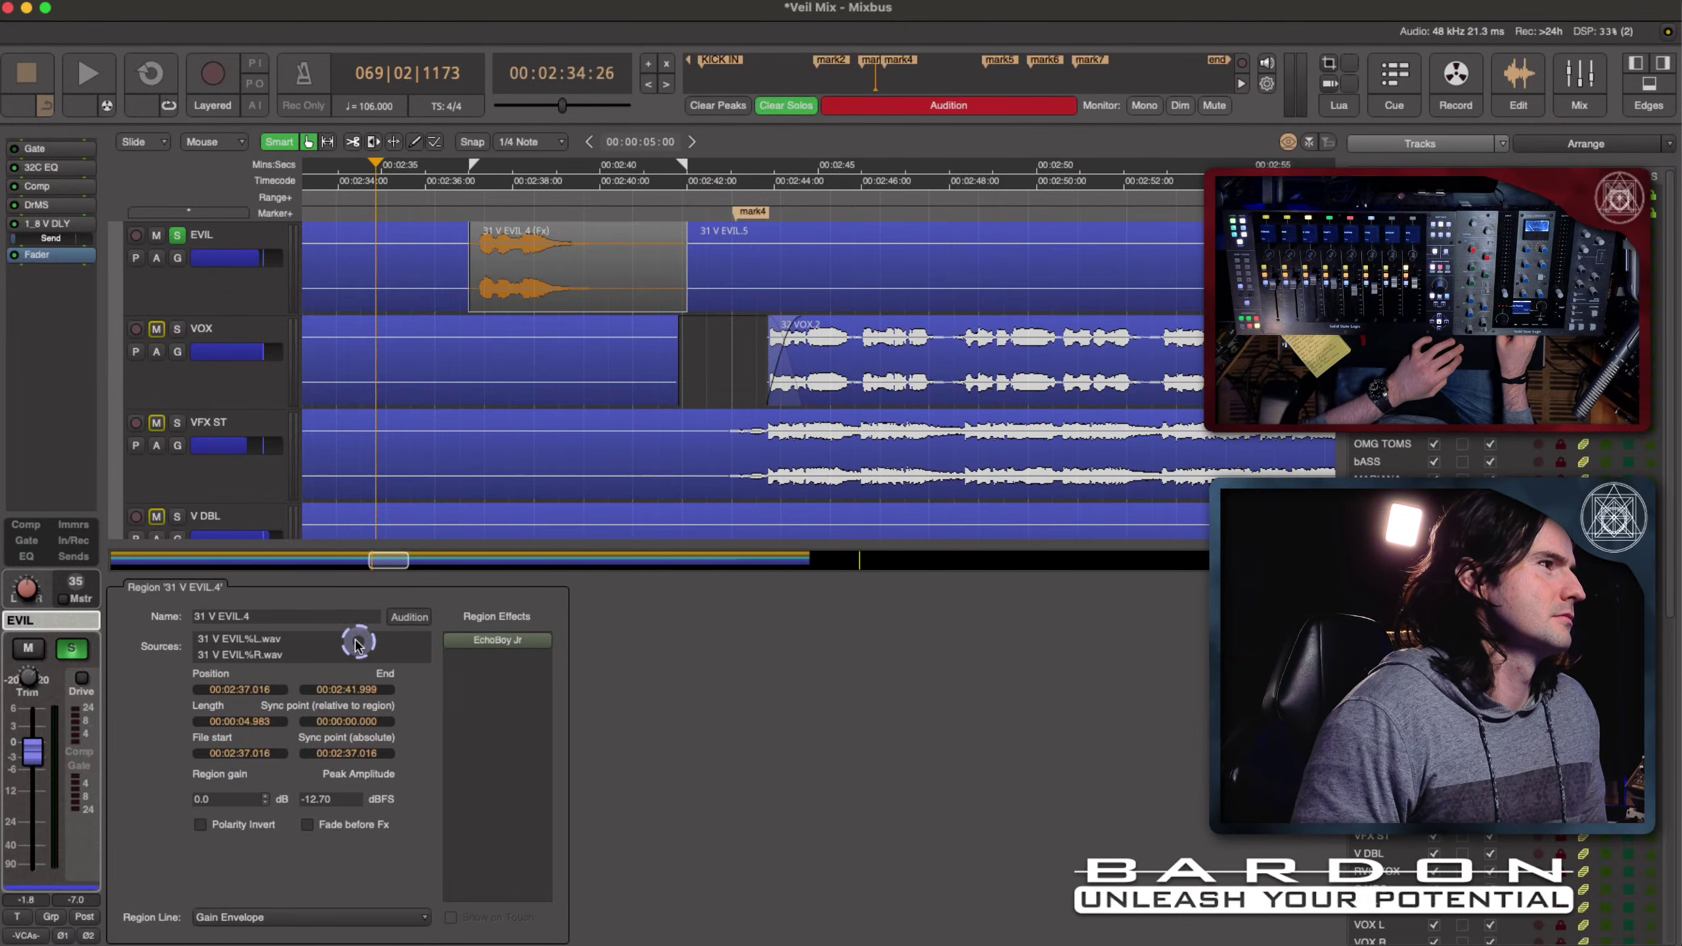
click(409, 616)
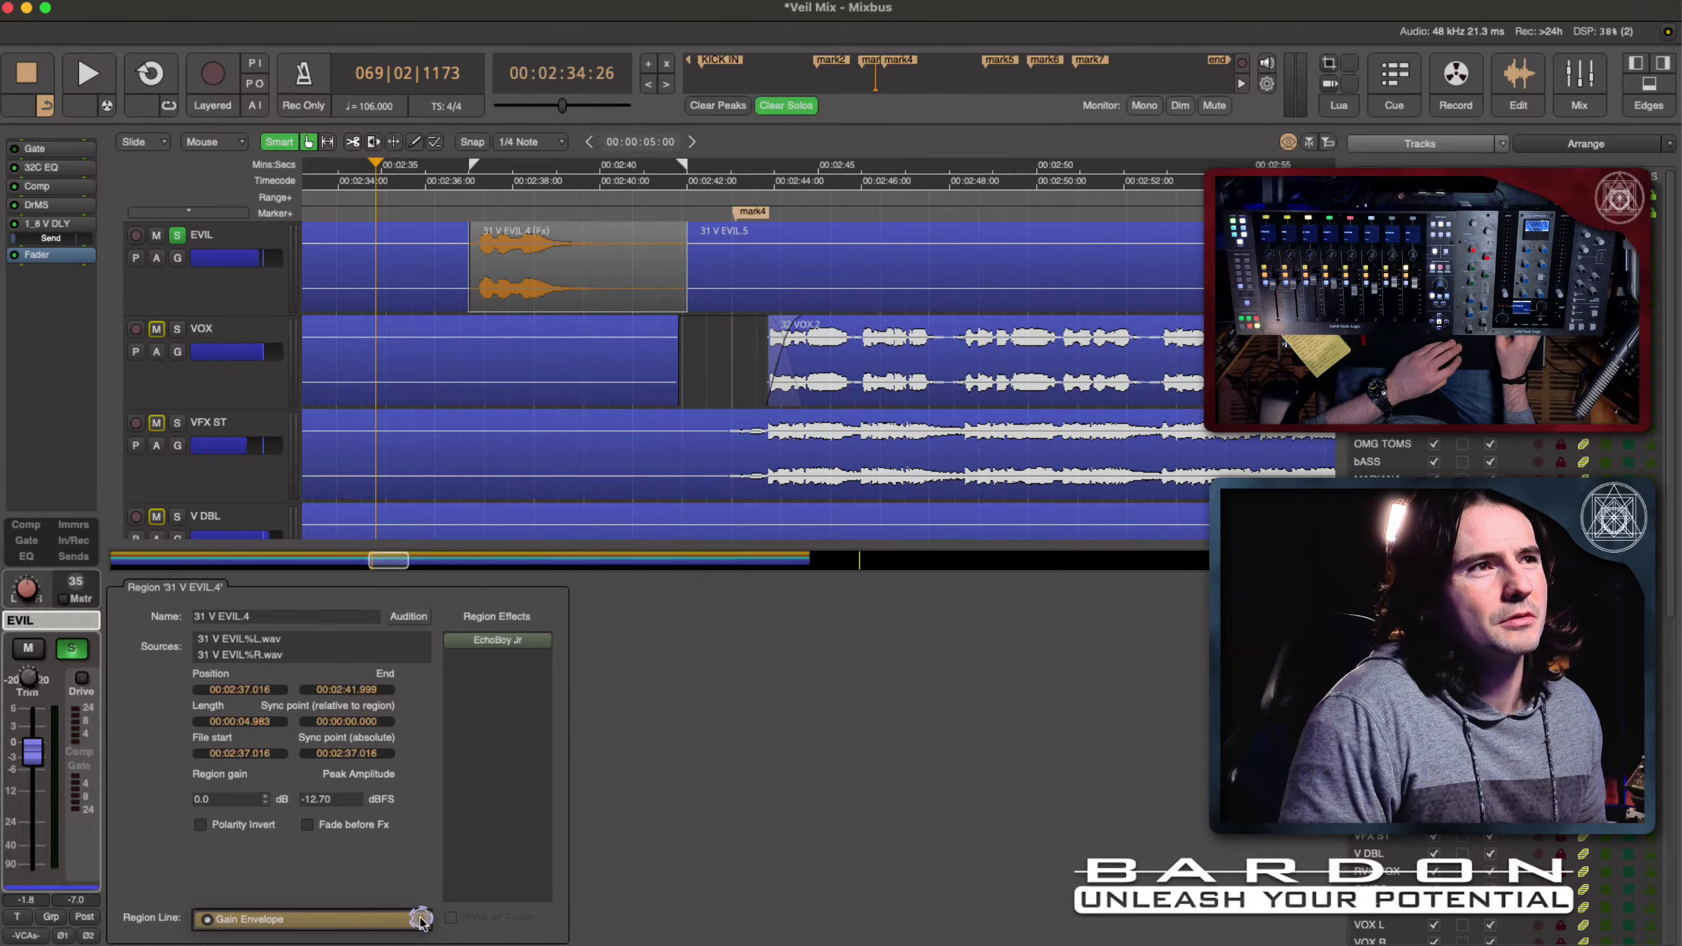
click(421, 920)
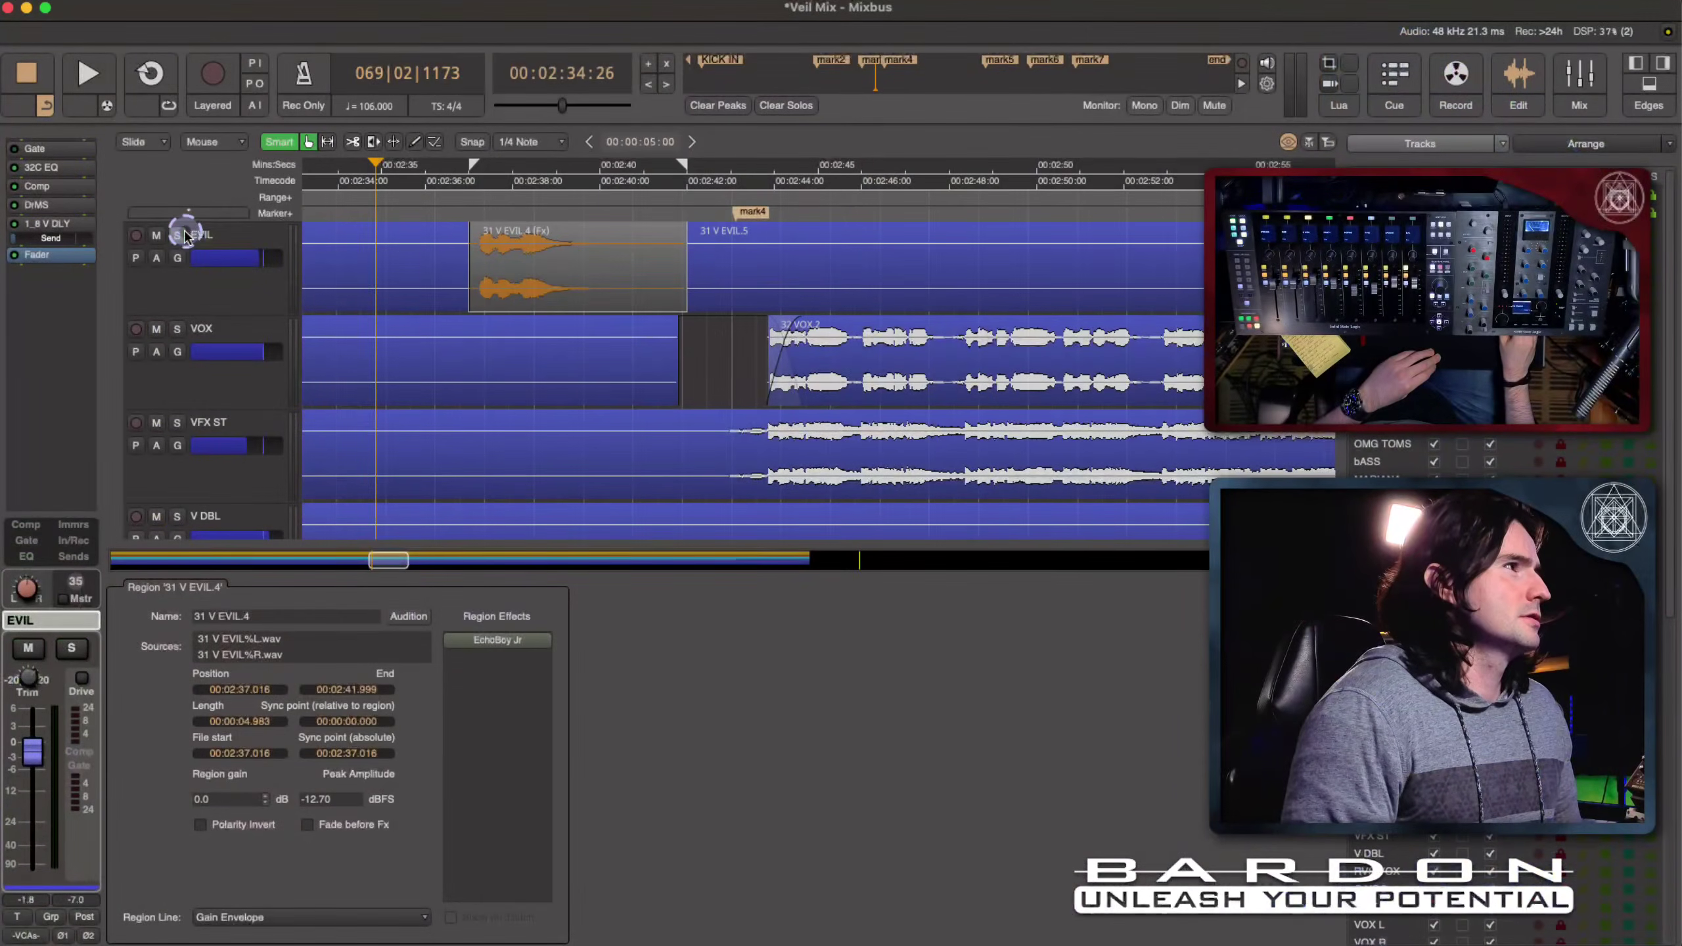
Step: Hide the region properties pane and the editor's track list to enlarge the track canvas
click(1652, 88)
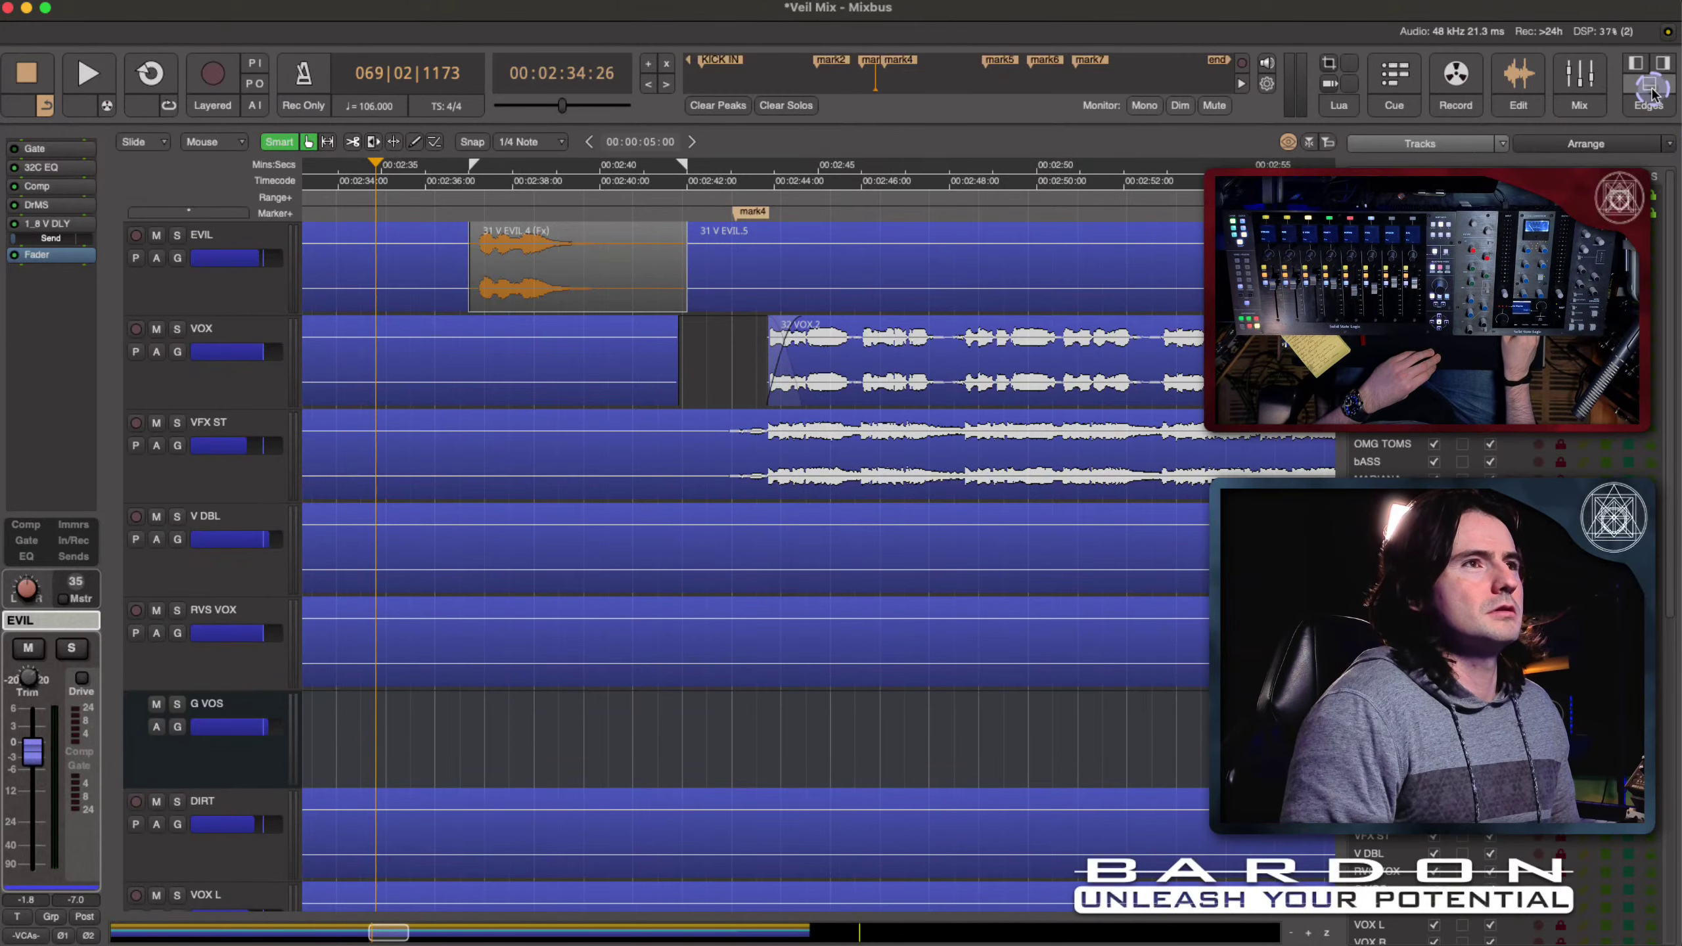
click(1665, 65)
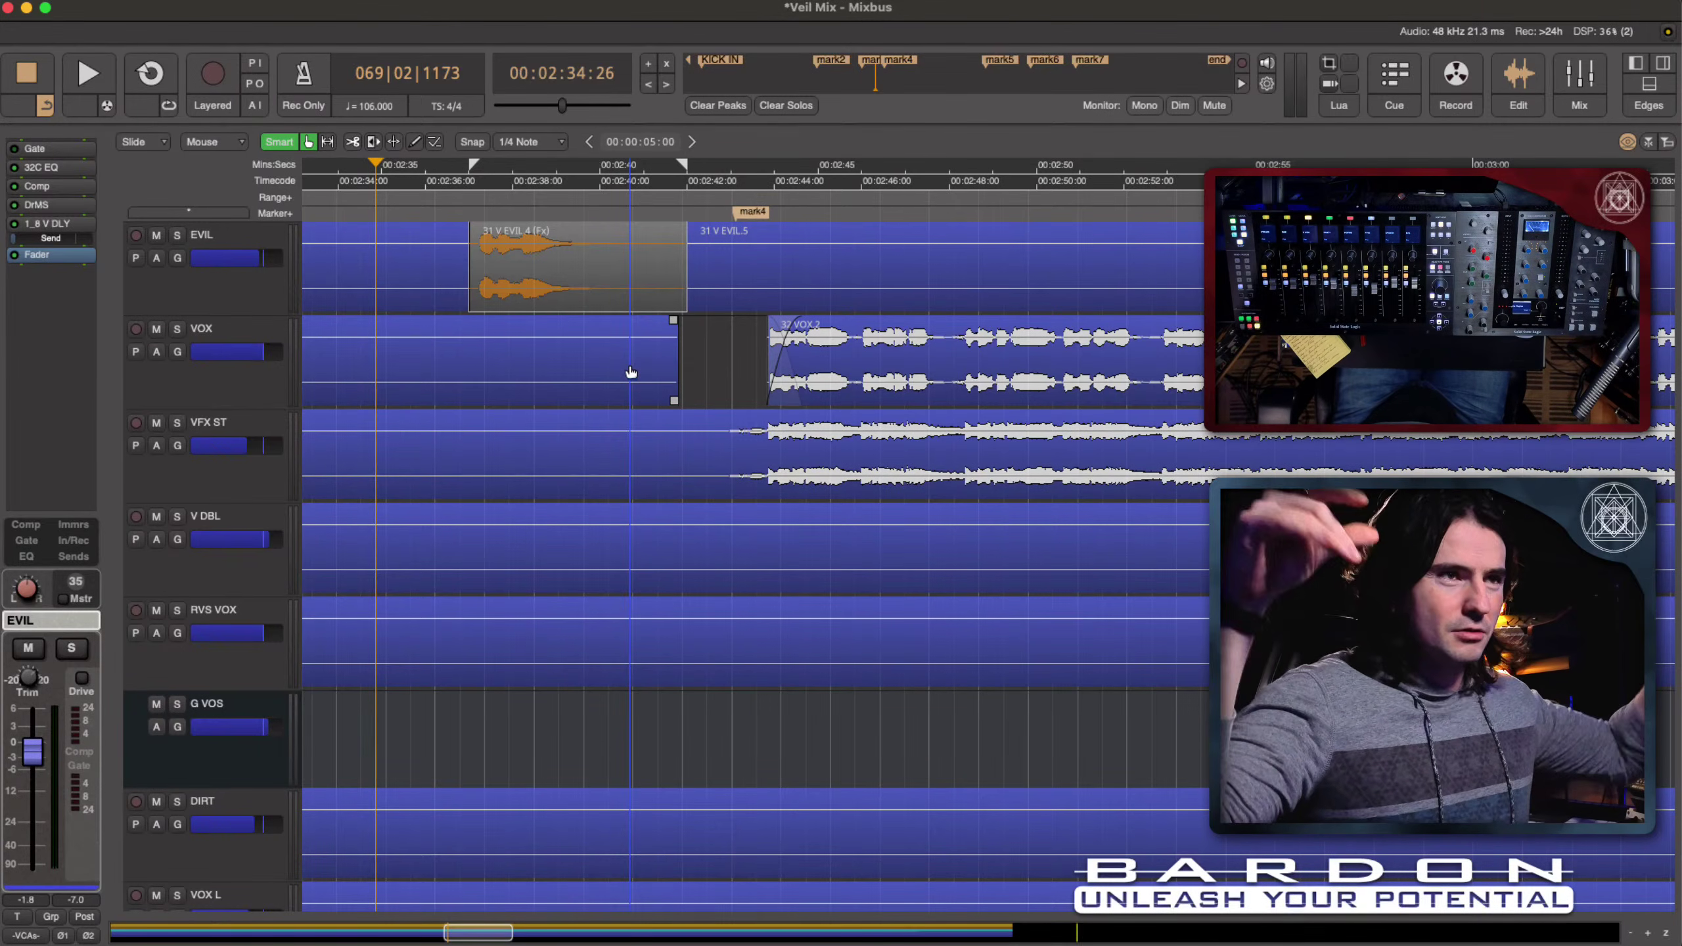
Step: Play the vocal passage from 00:02:34:26, stop, and return the playhead to the session start
key(space)
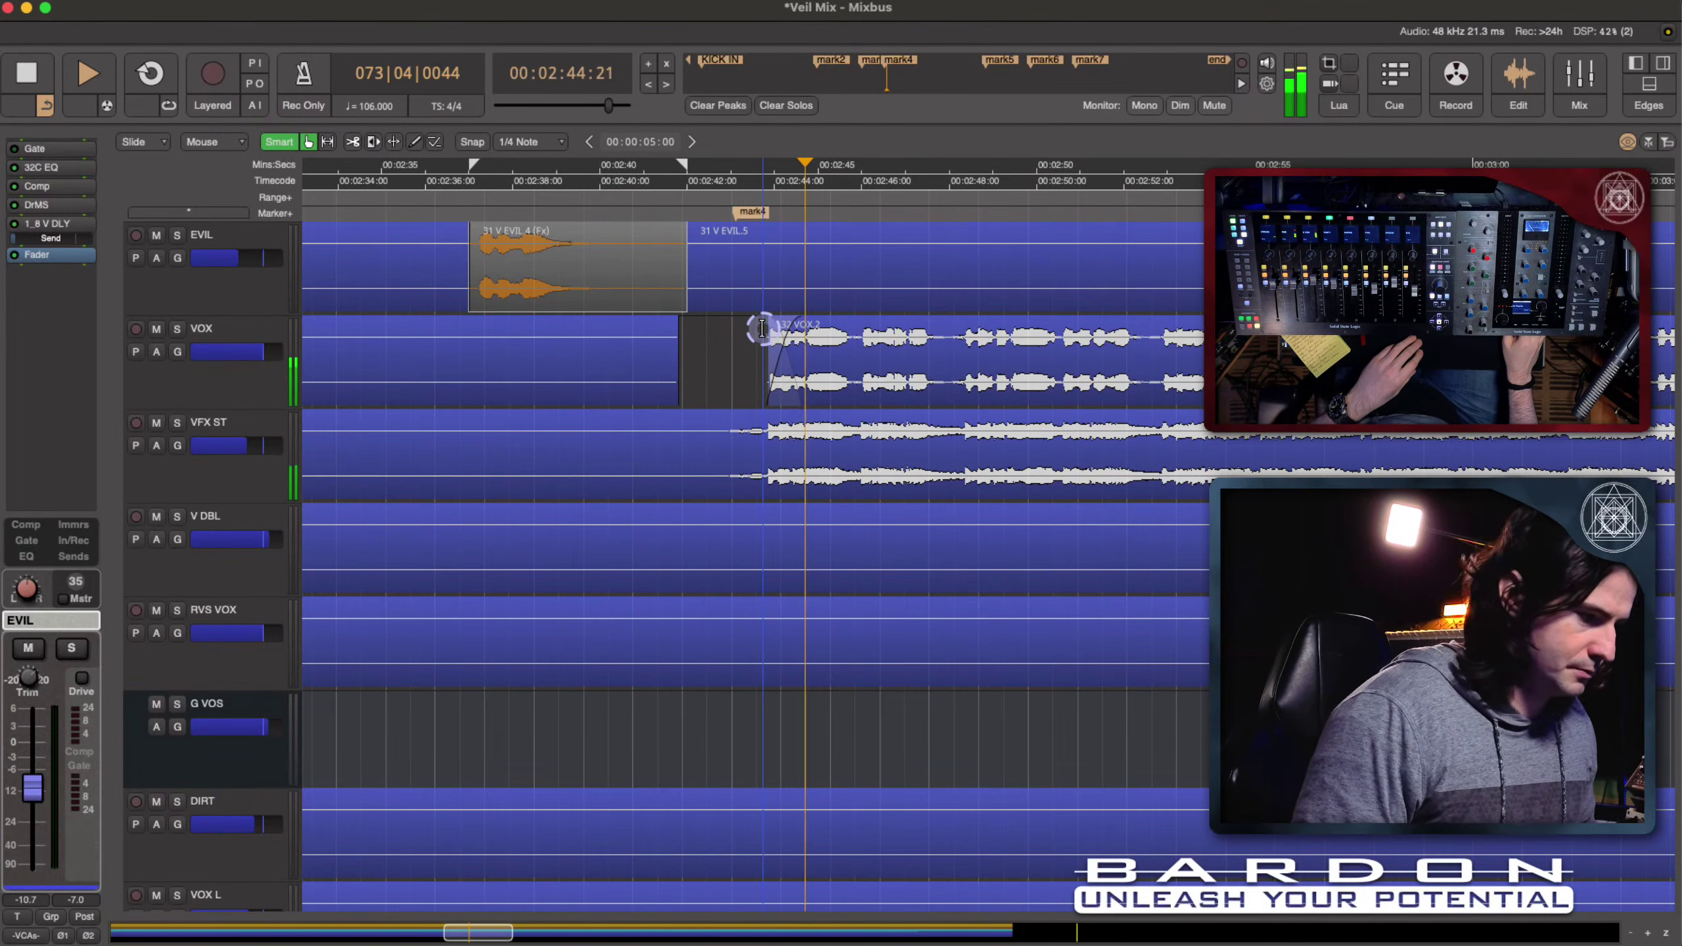
click(1106, 329)
key(space)
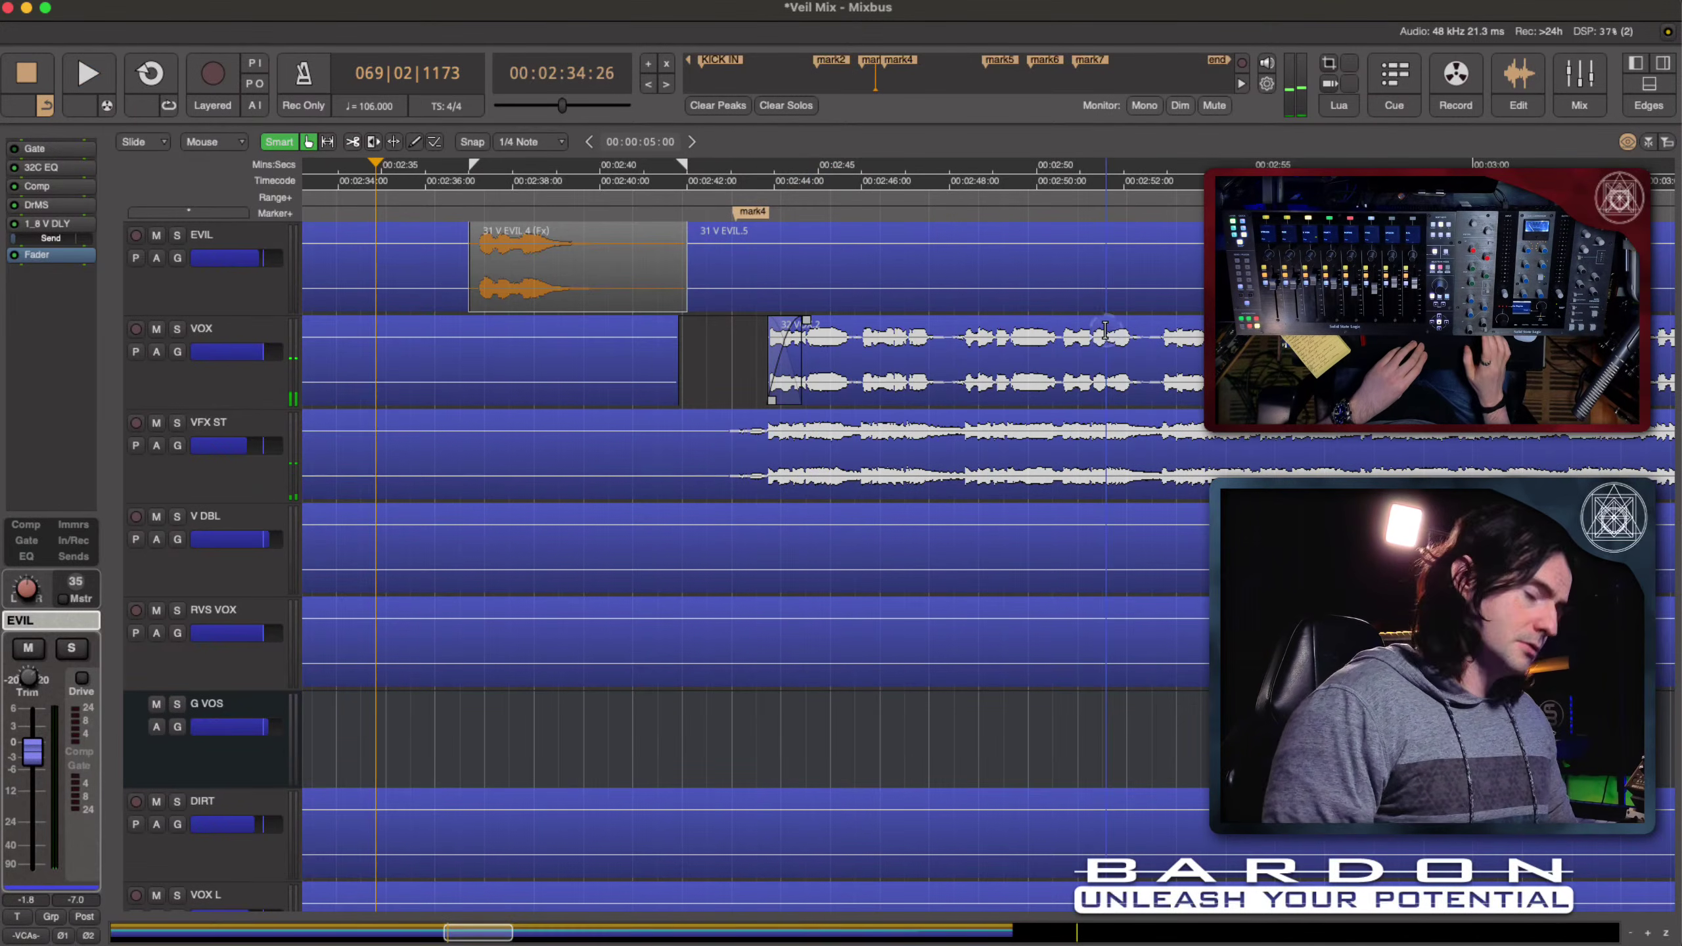
key(Return)
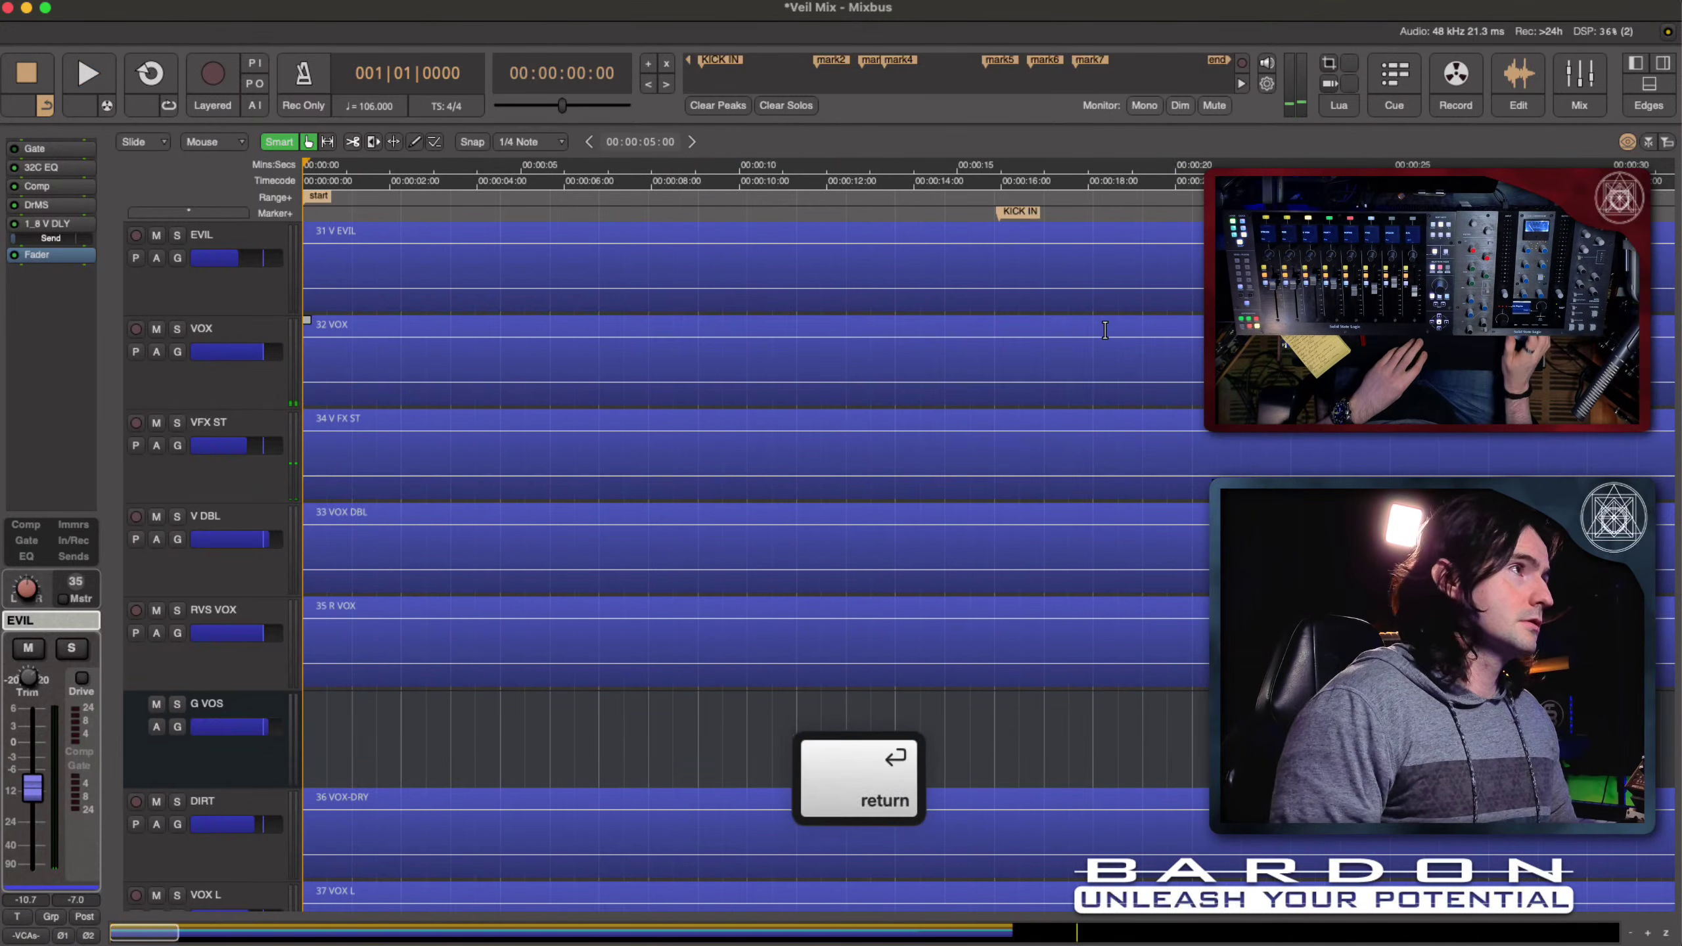
Step: Play the mix from the session start and look through the editor's tracks down to the effect buses
key(space)
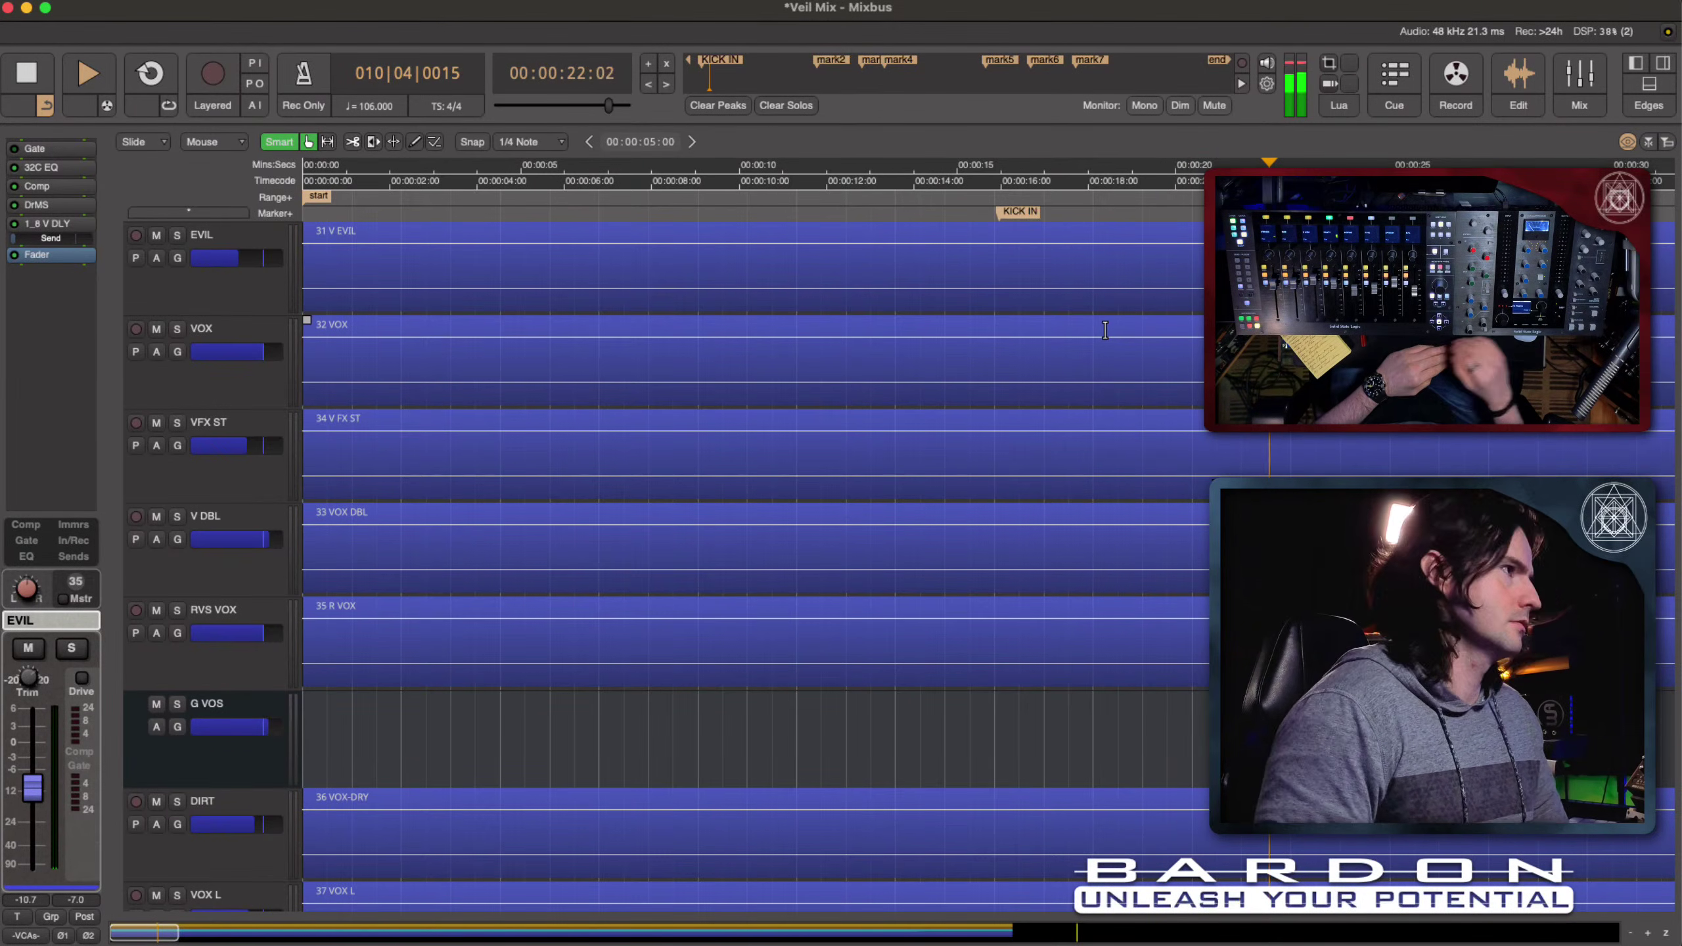
click(794, 693)
scroll(794, 692, down, 10)
scroll(794, 692, up, 6)
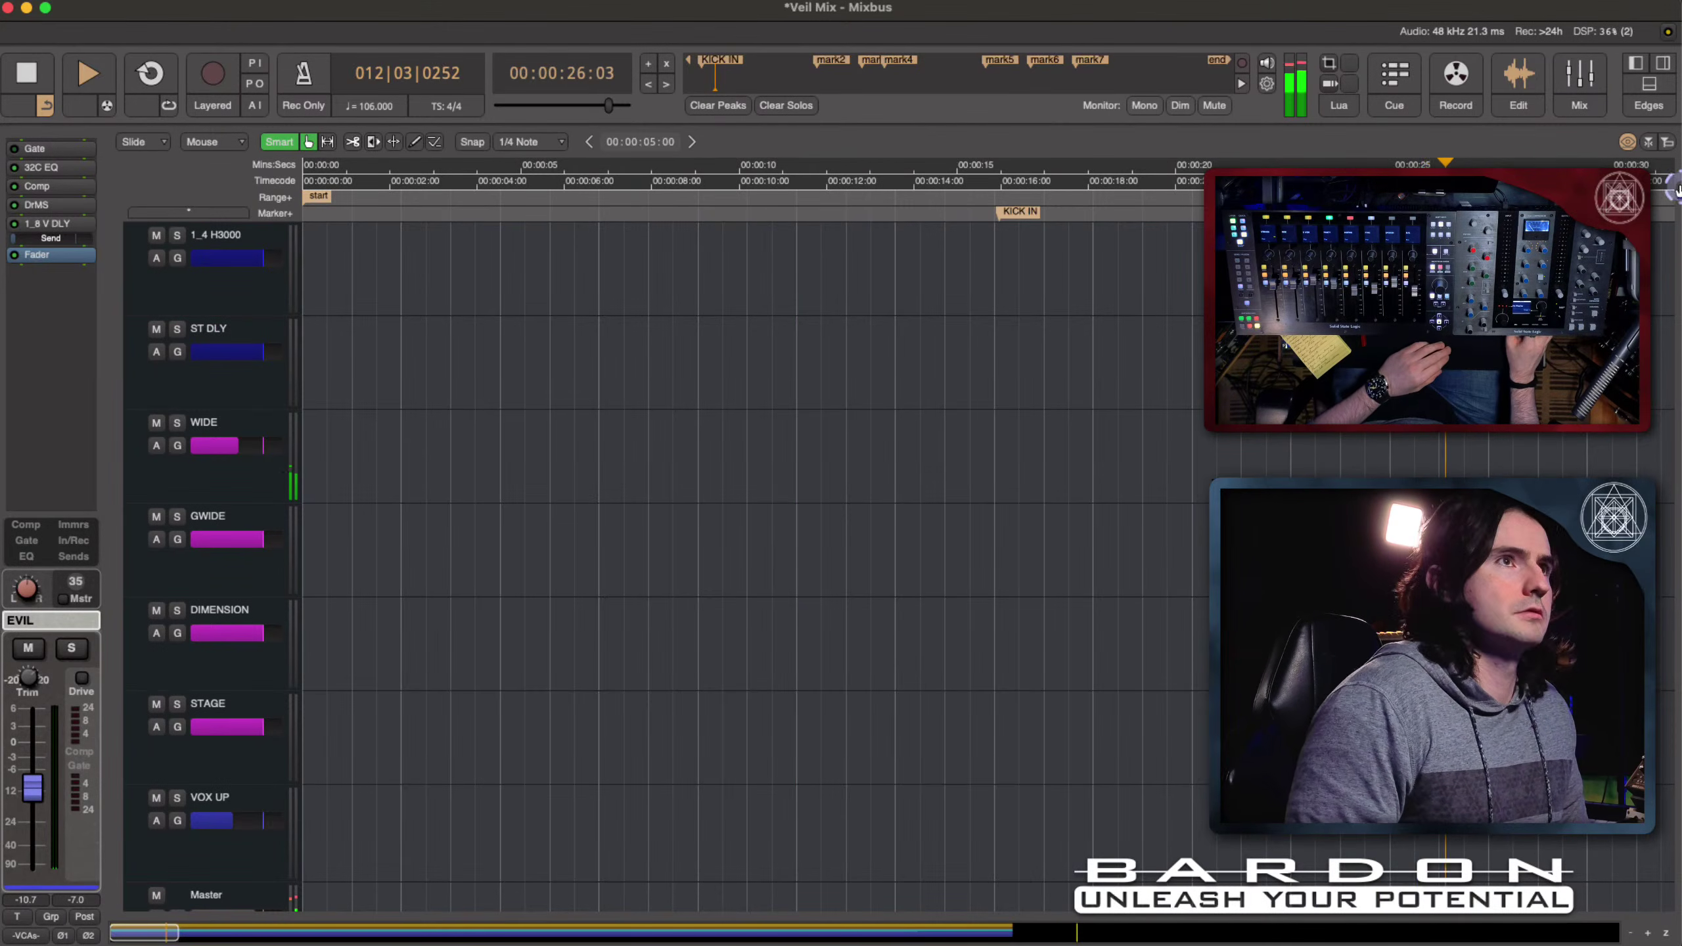
Step: Find the SUM strip in the mixer, lower its fader to -0.7 dB during playback, and stop
click(1565, 68)
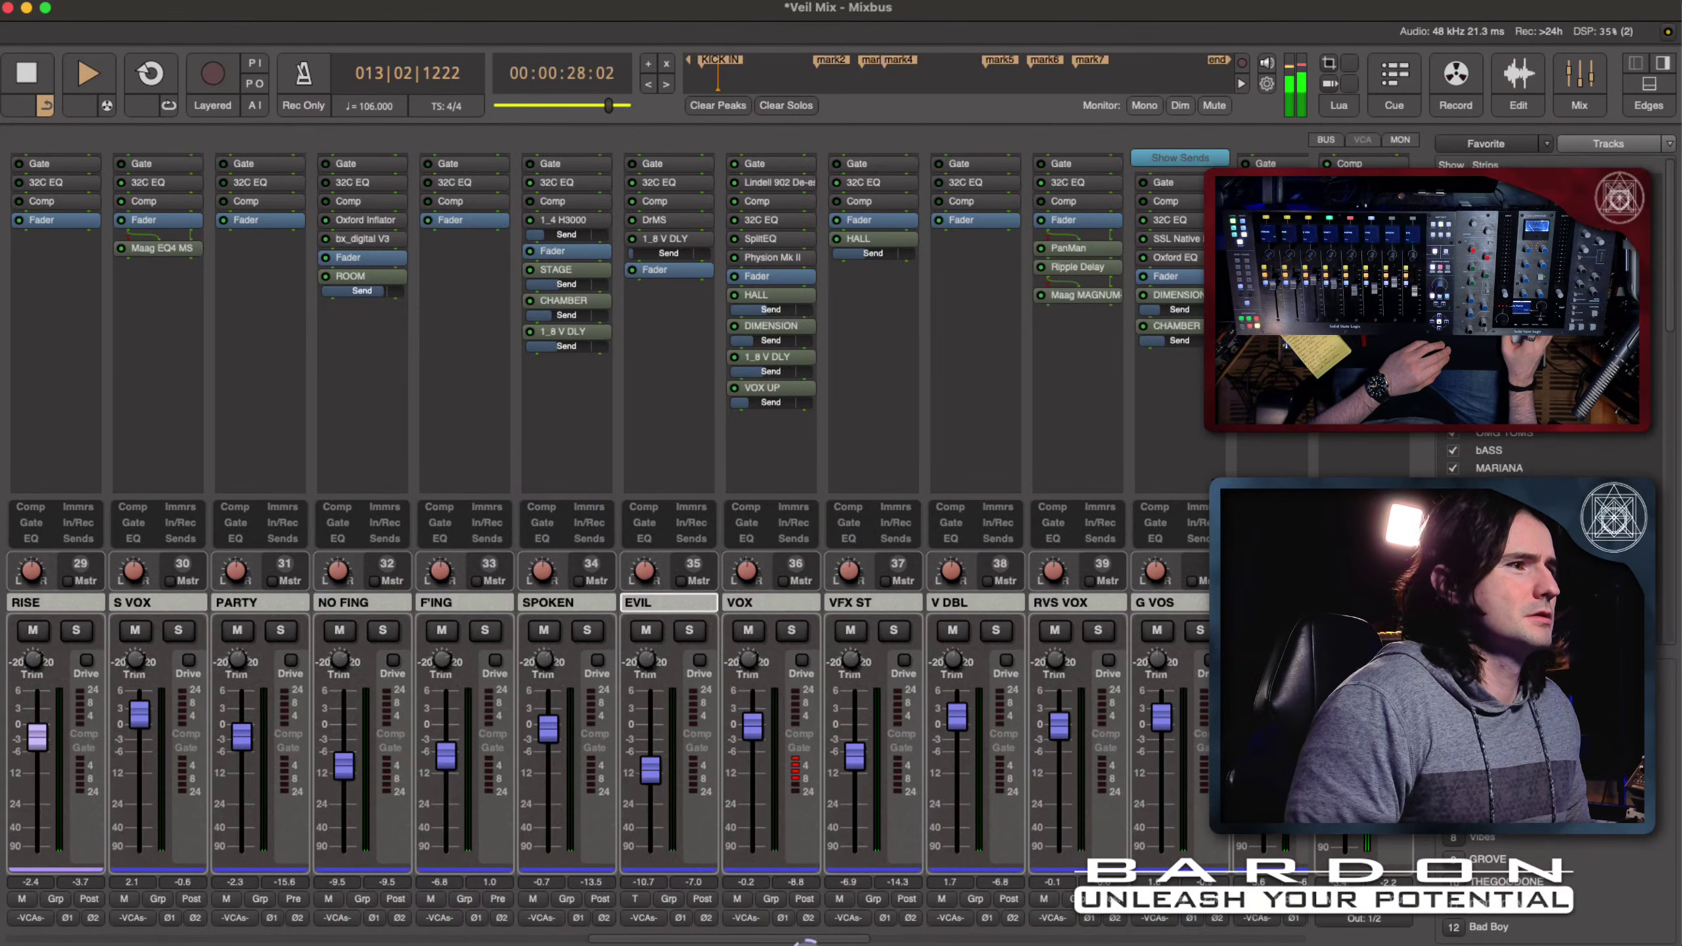
drag(807, 938, 1568, 940)
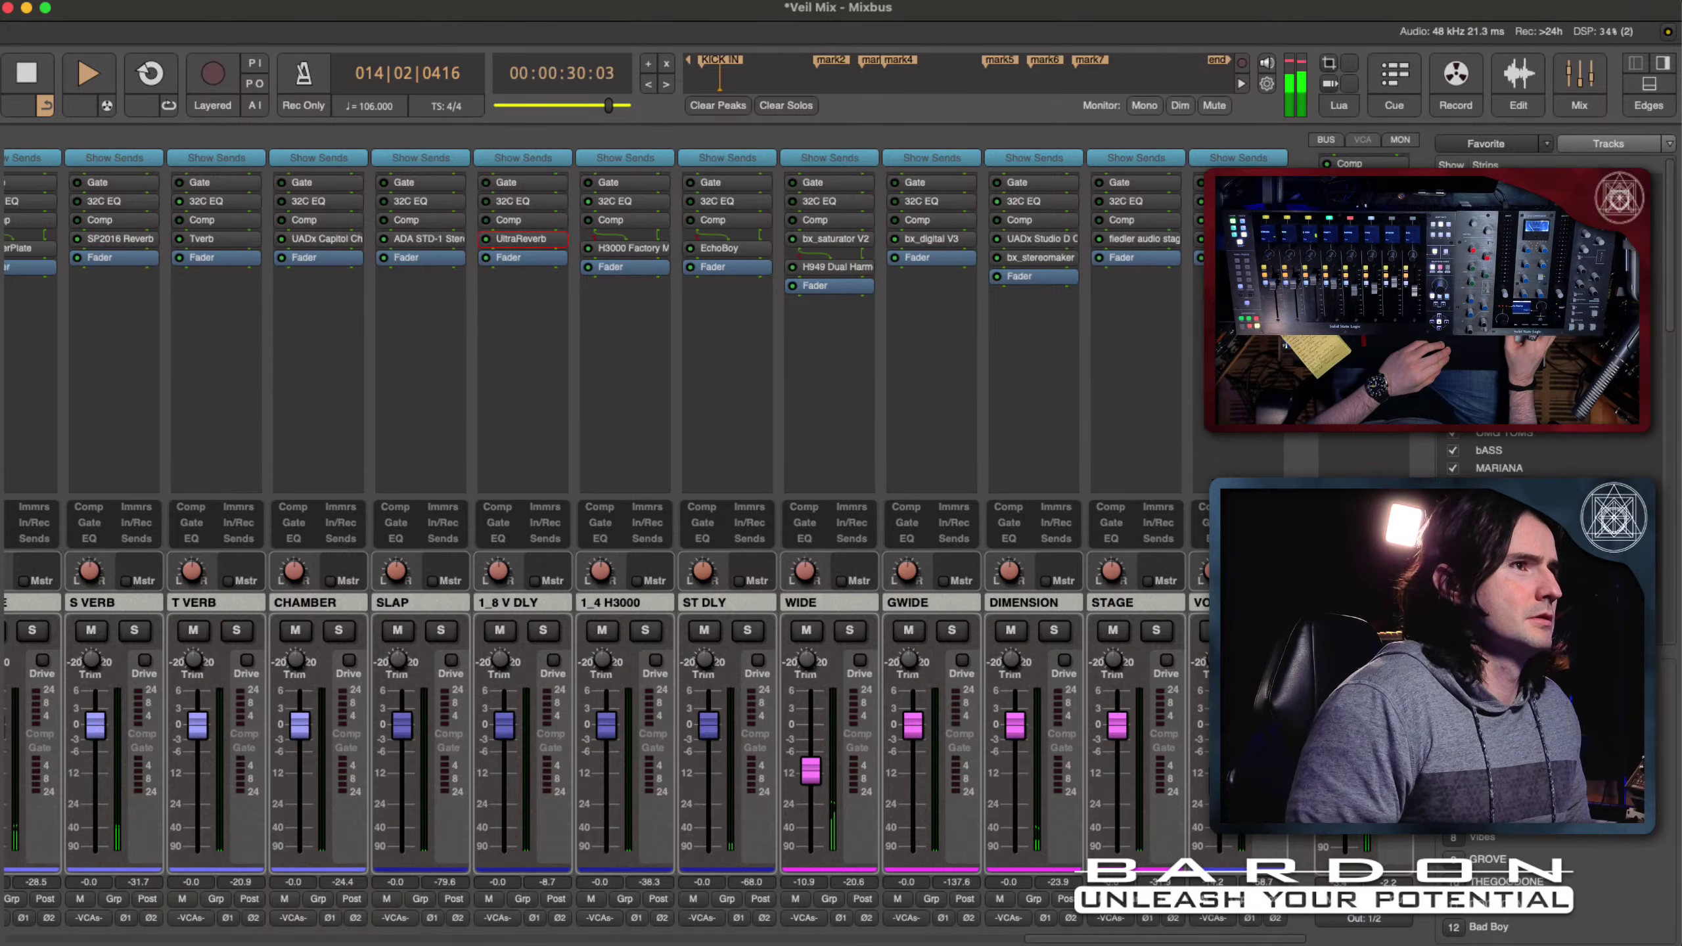
click(1073, 934)
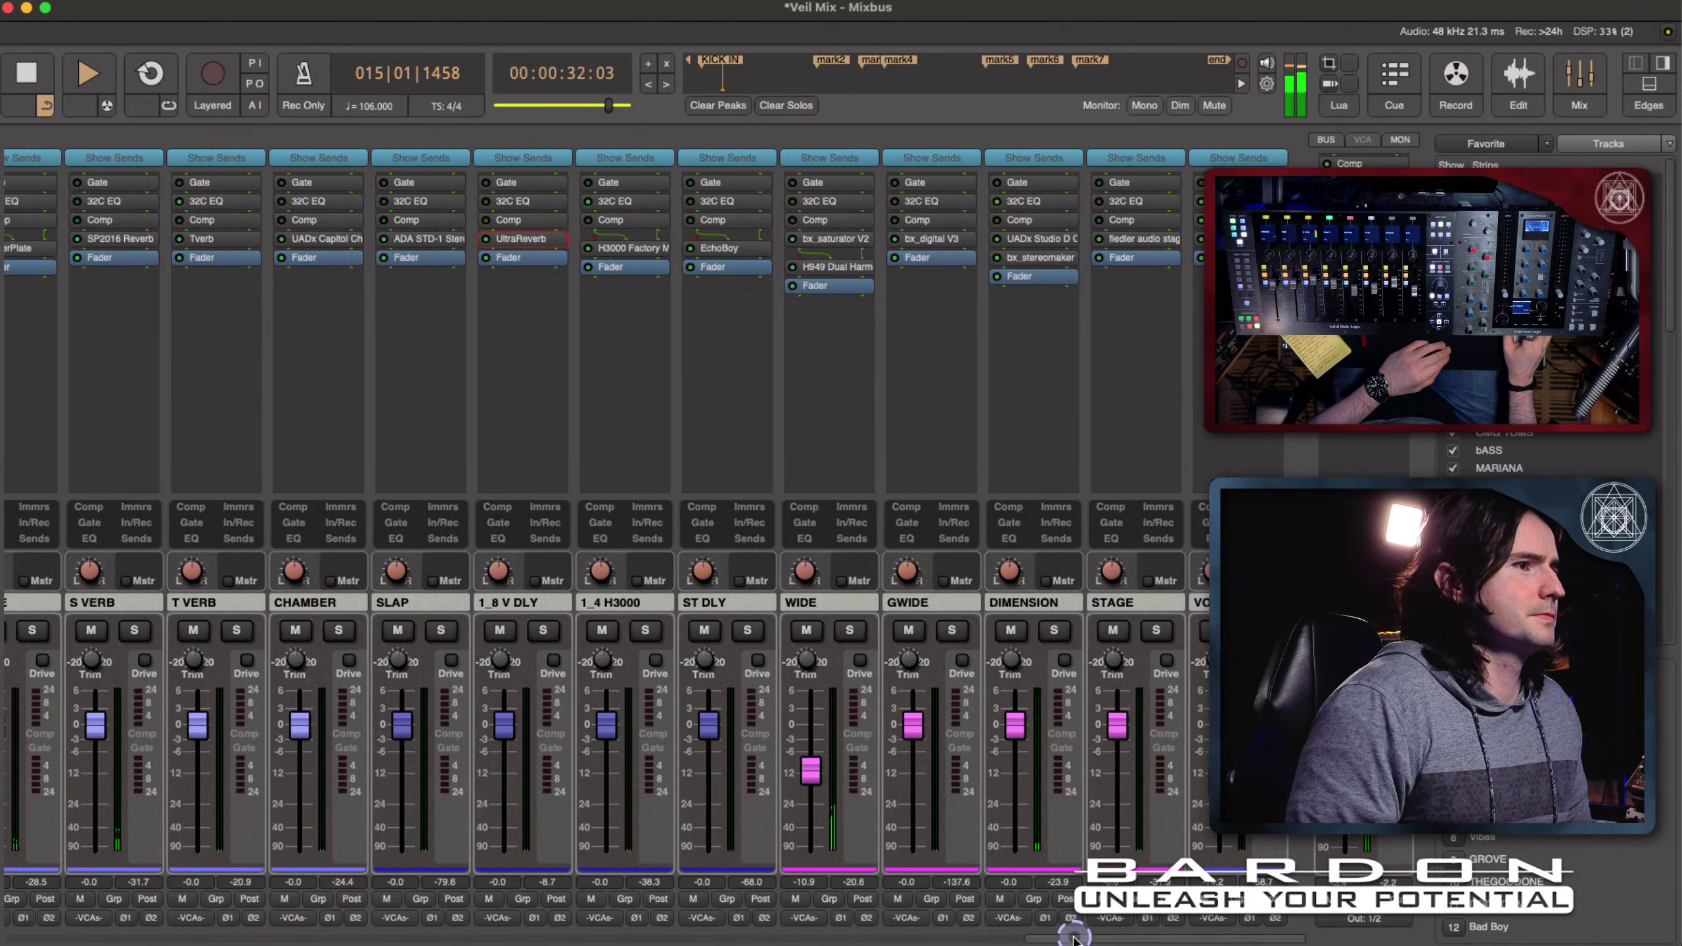
drag(1073, 937, 892, 937)
click(542, 868)
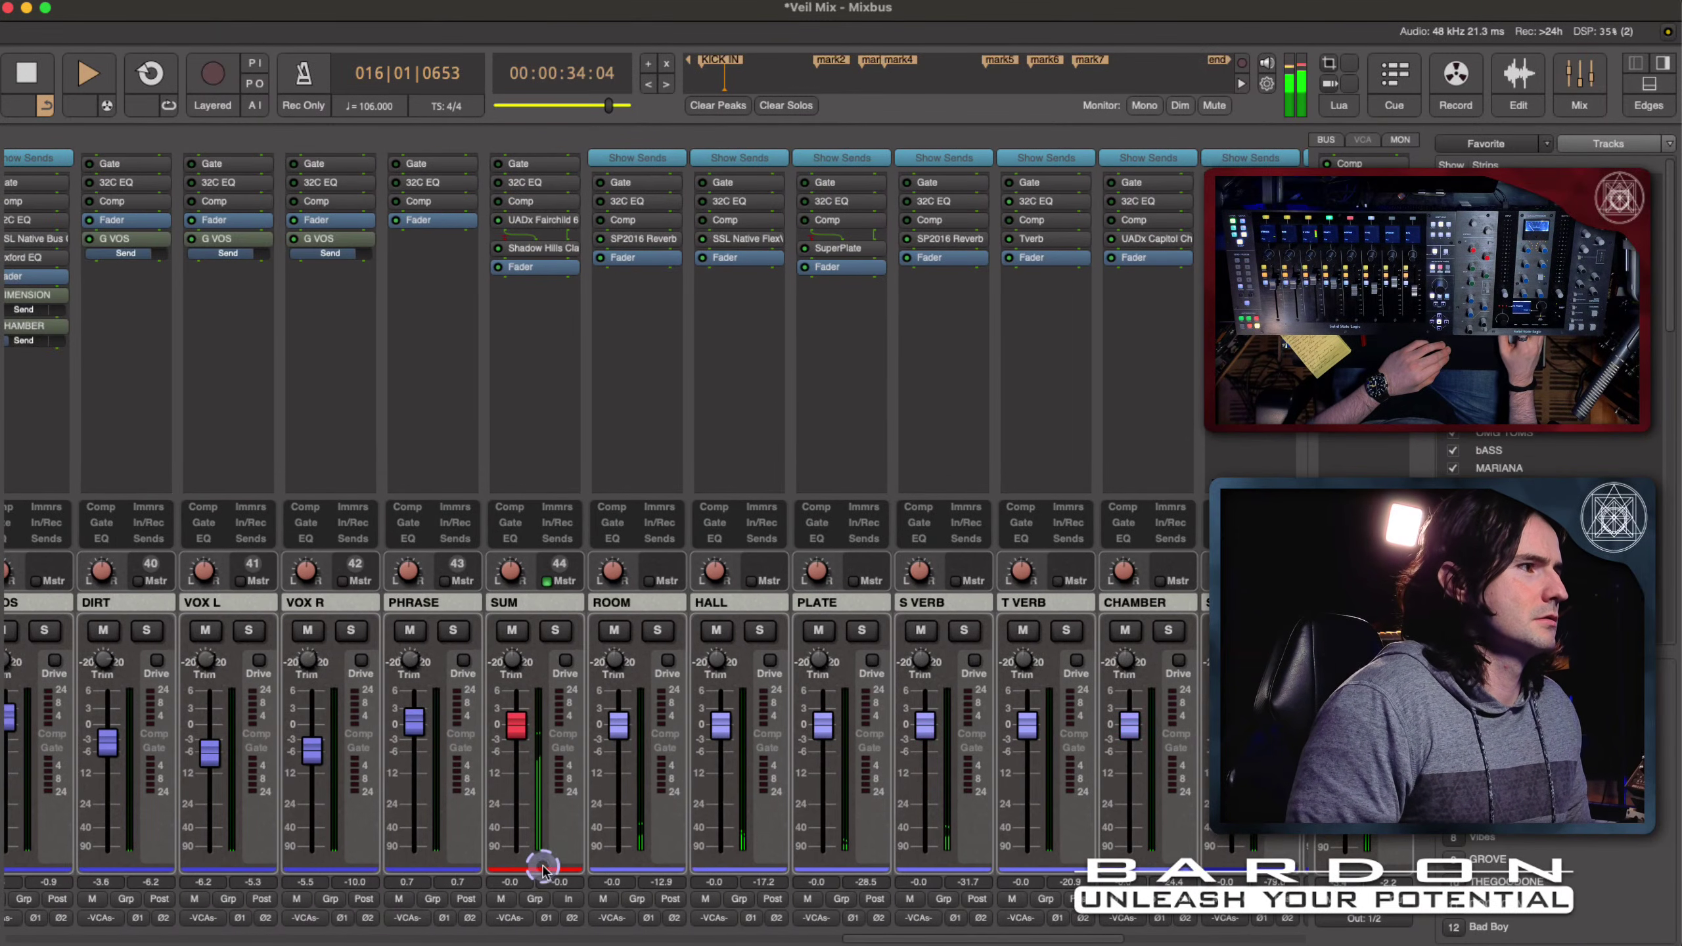
click(541, 604)
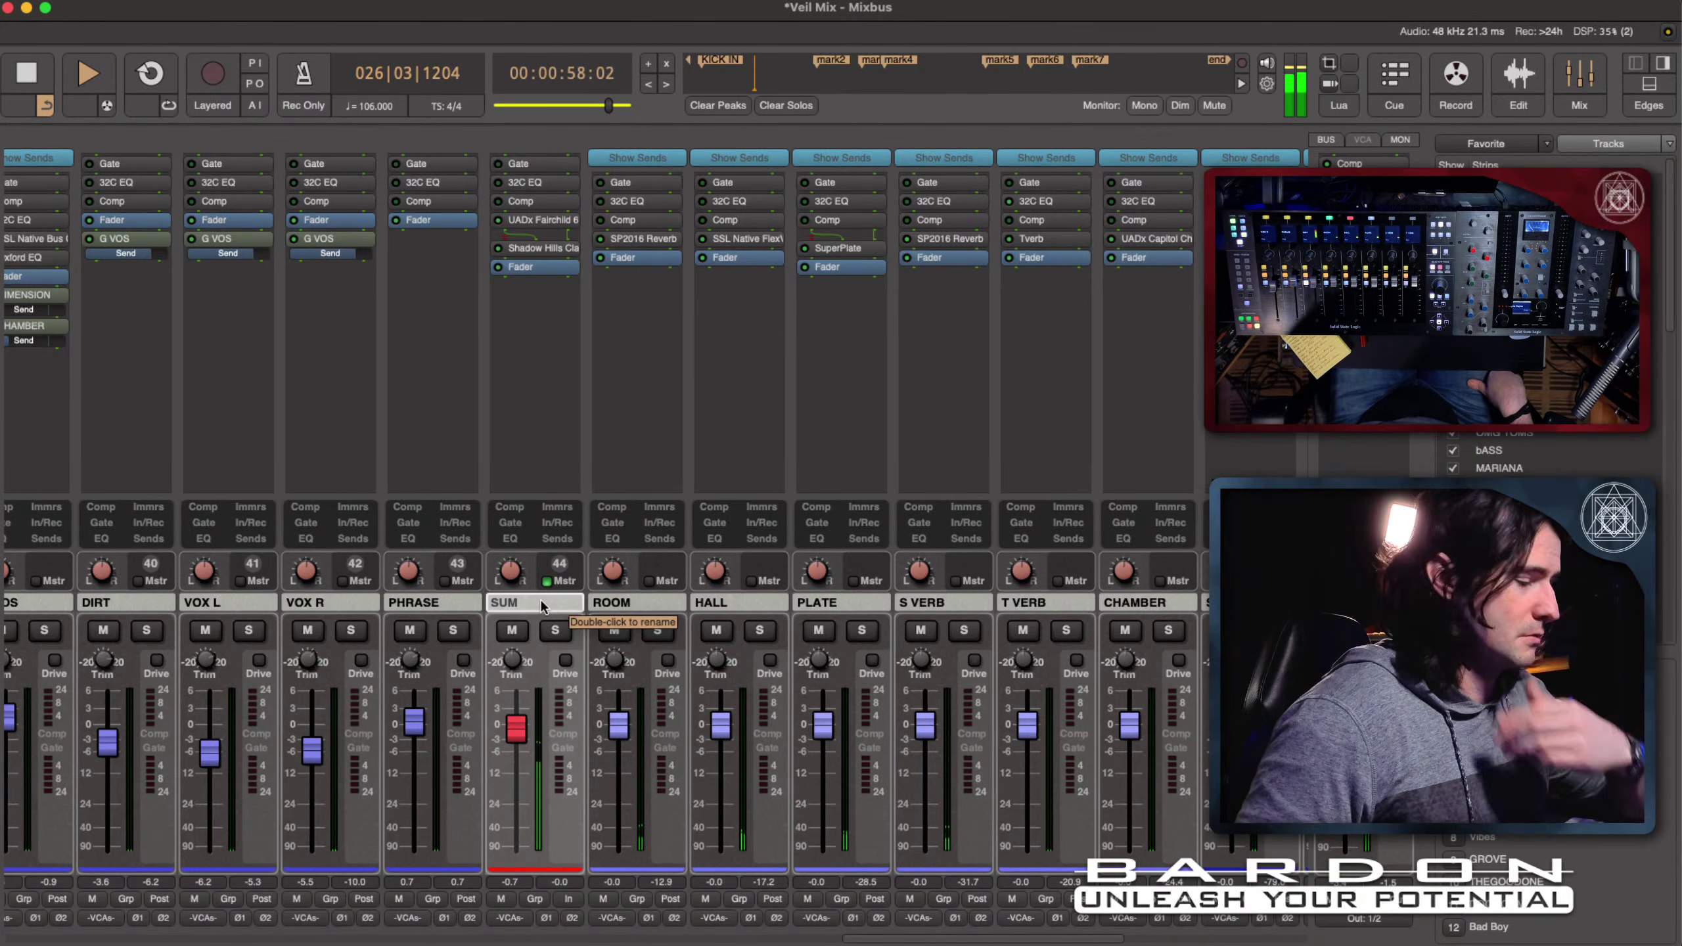
key(space)
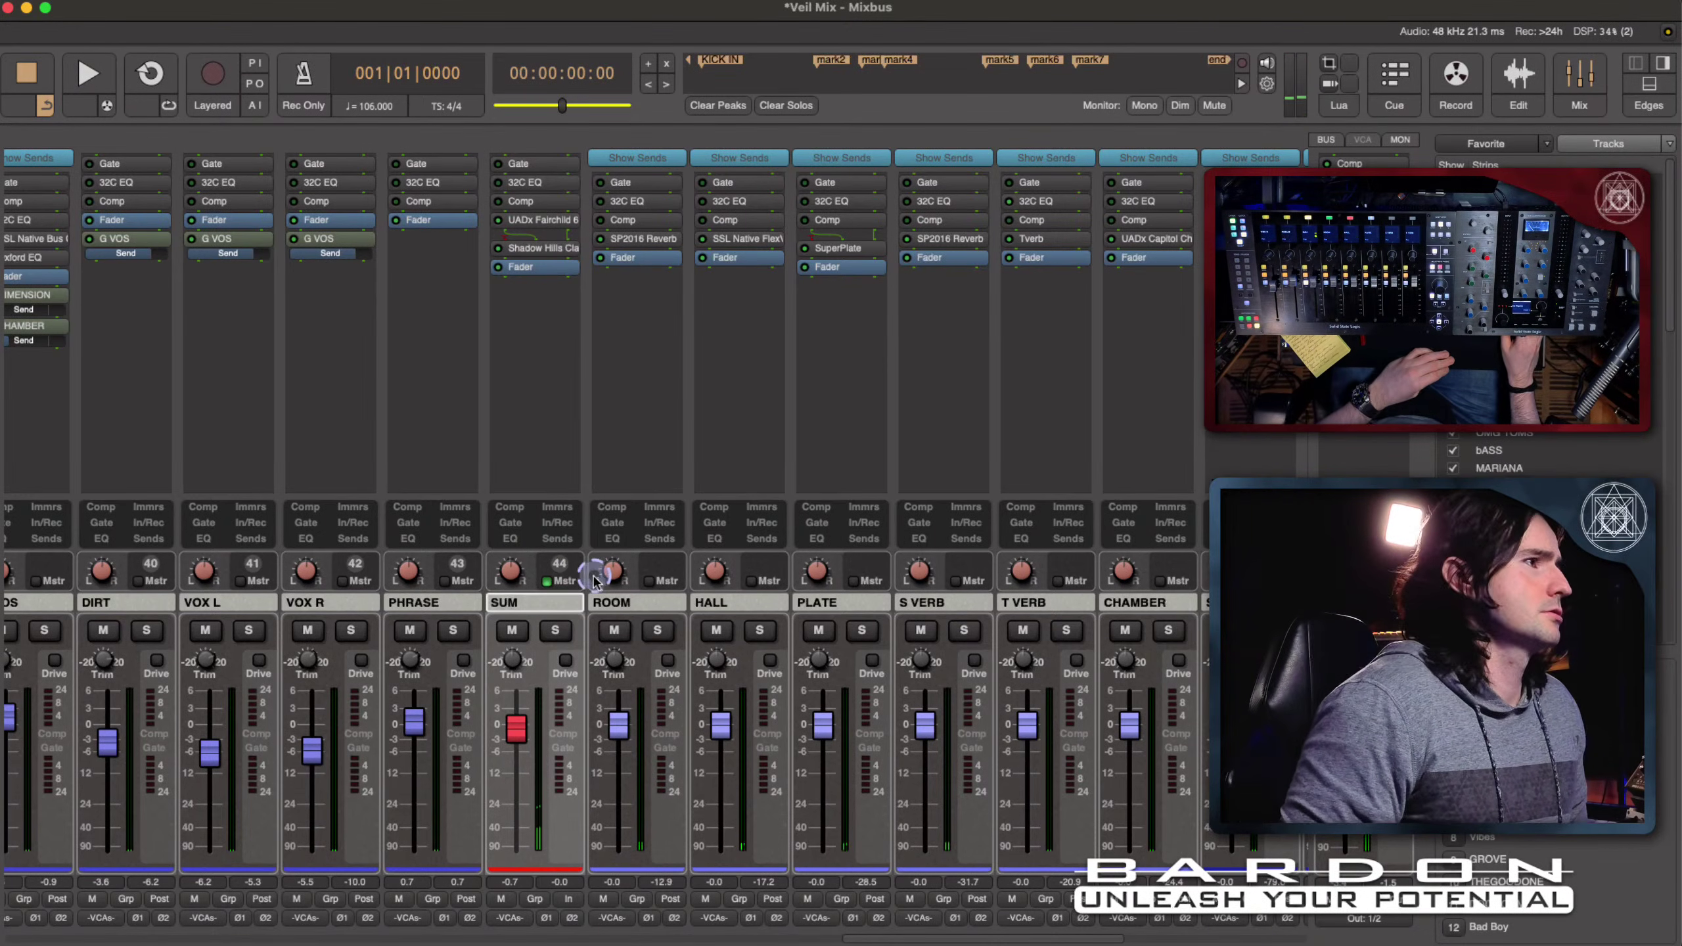
Step: Listen to the mix from 00:04:02:02 near mark5 and stop playback
click(611, 511)
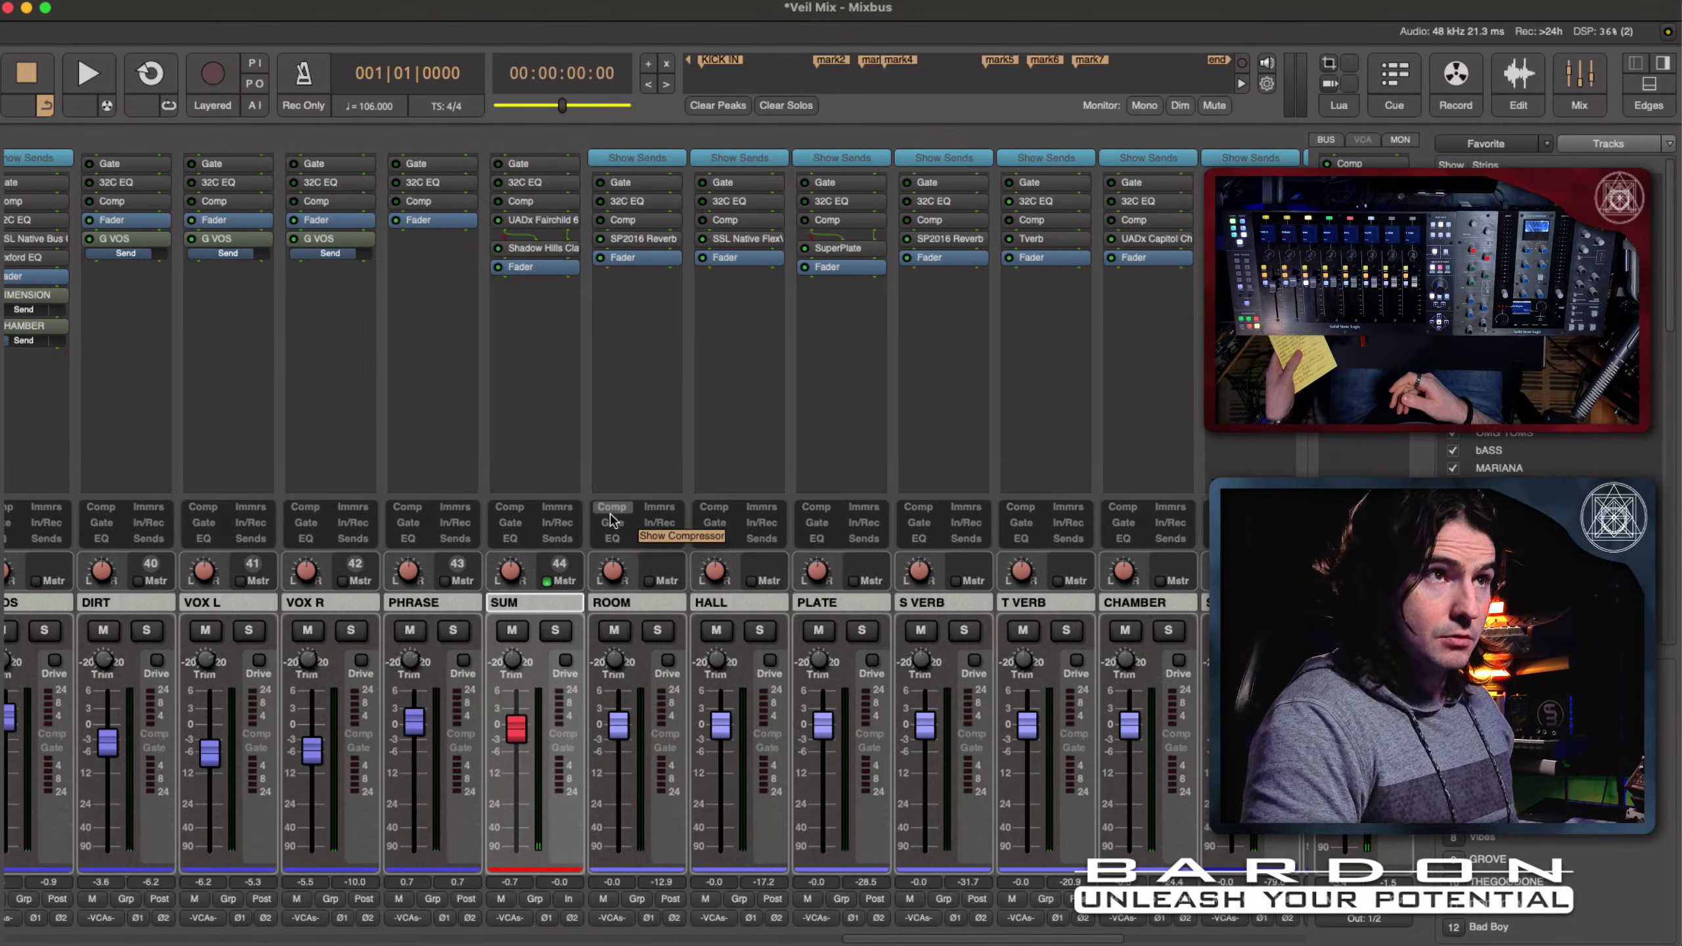
click(985, 63)
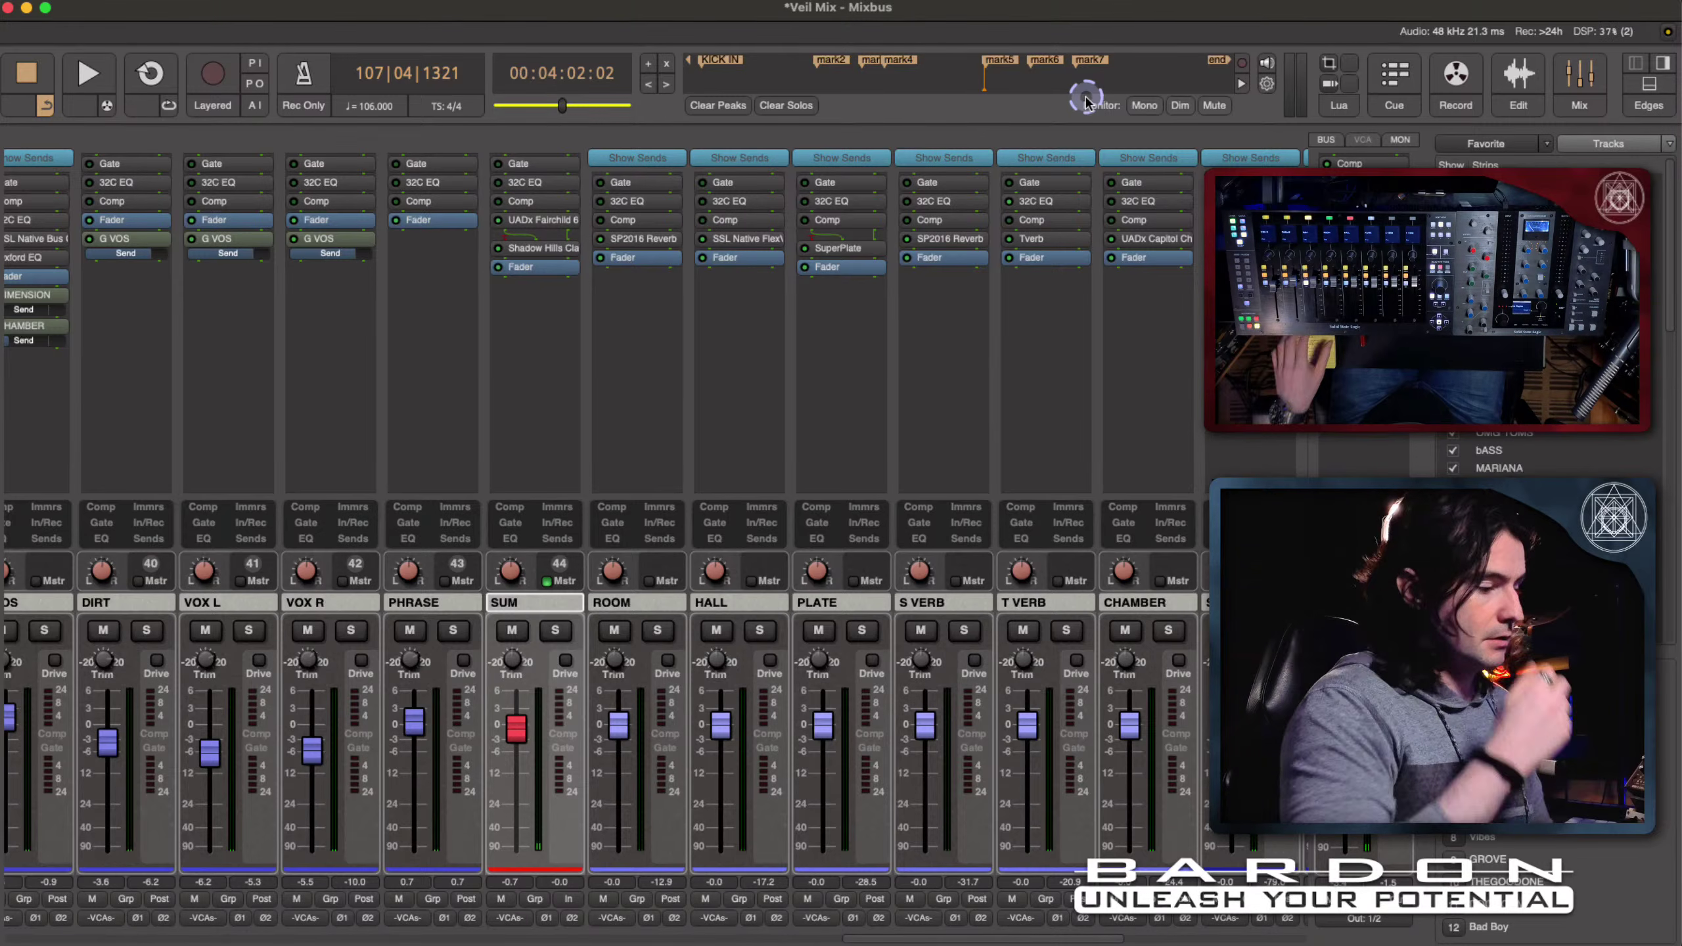
key(space)
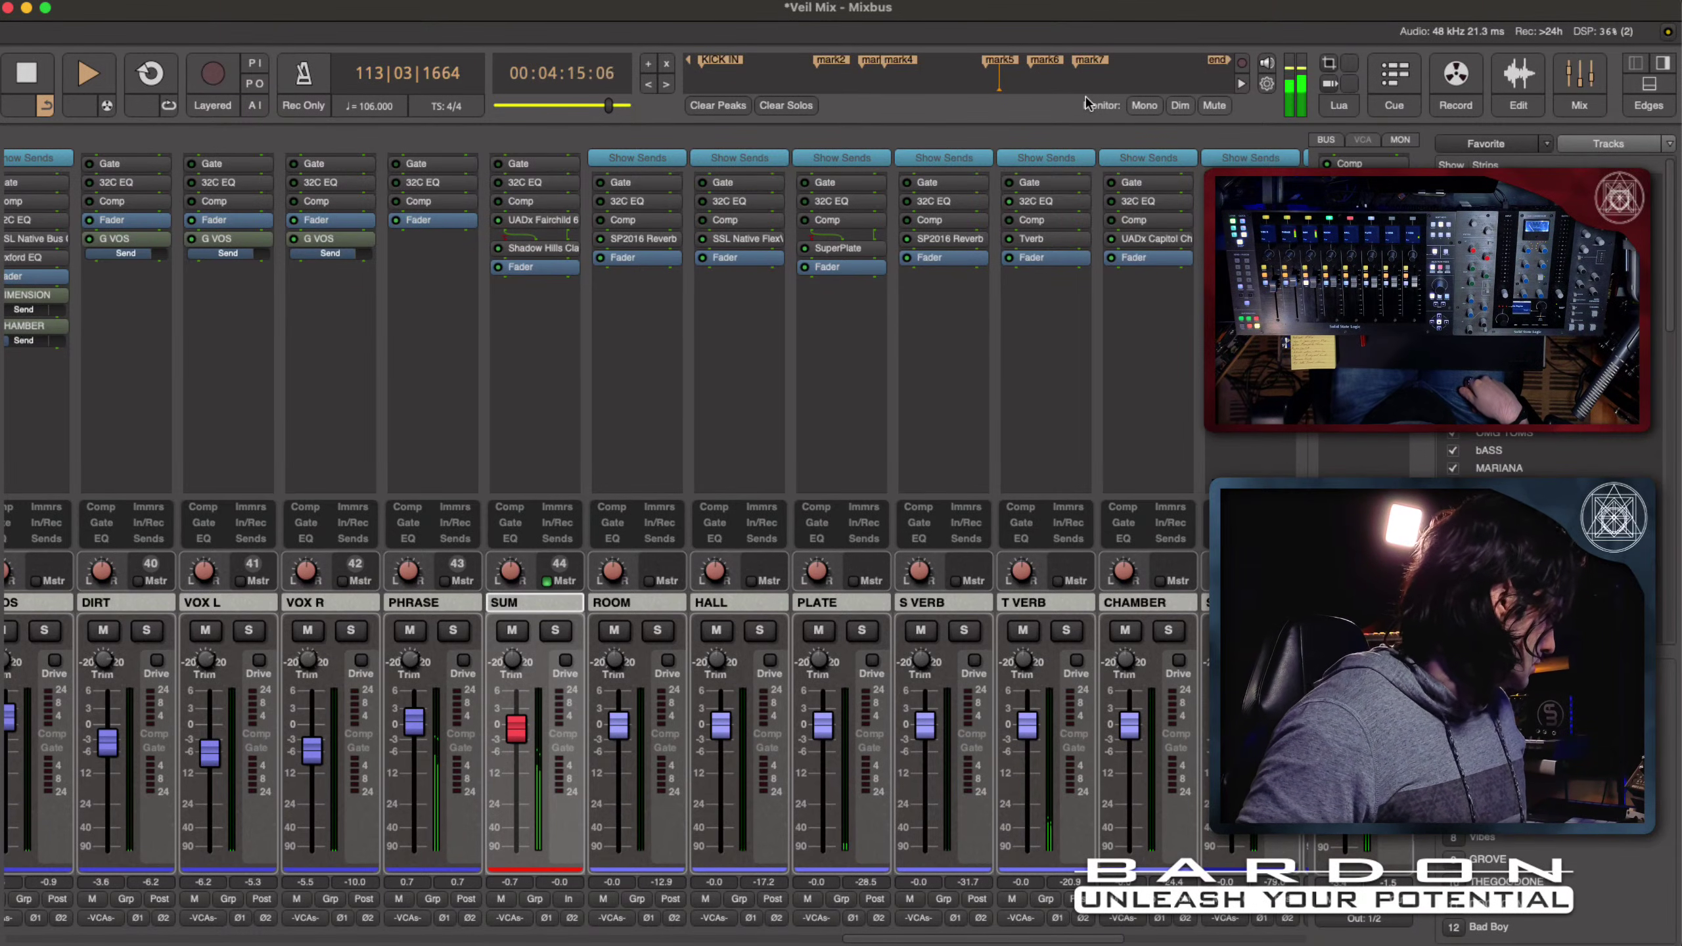
key(space)
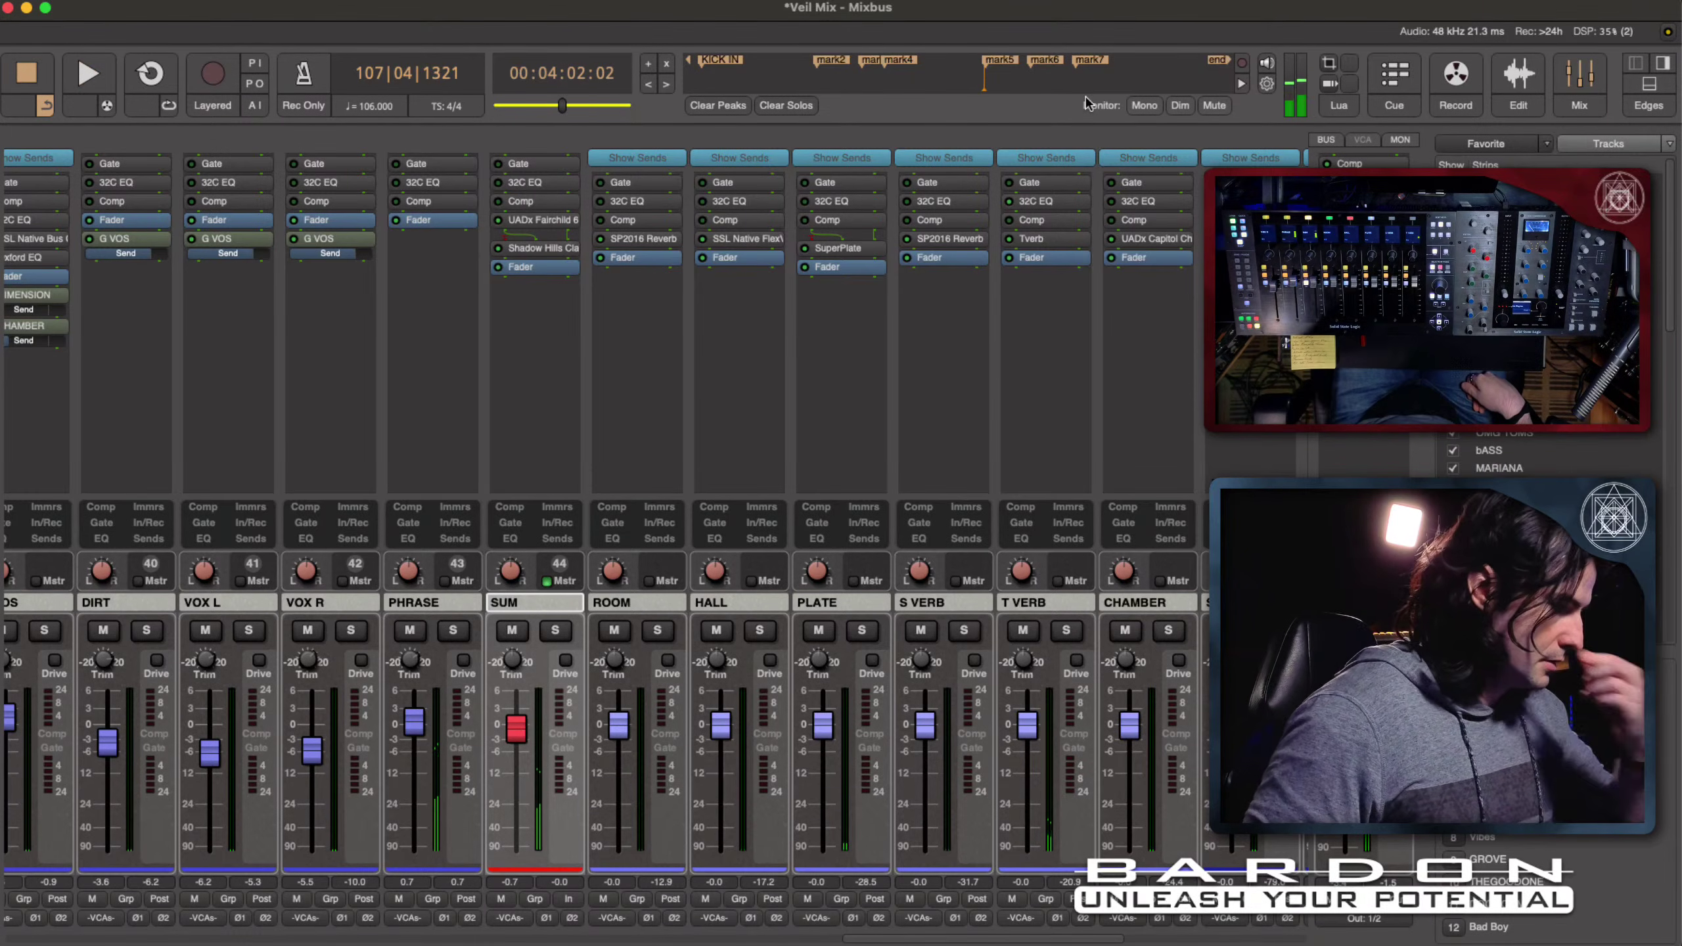
Step: Move the playhead to 00:02:43:03 at mark4, listen to the vocal section, and stop
drag(803, 66, 887, 70)
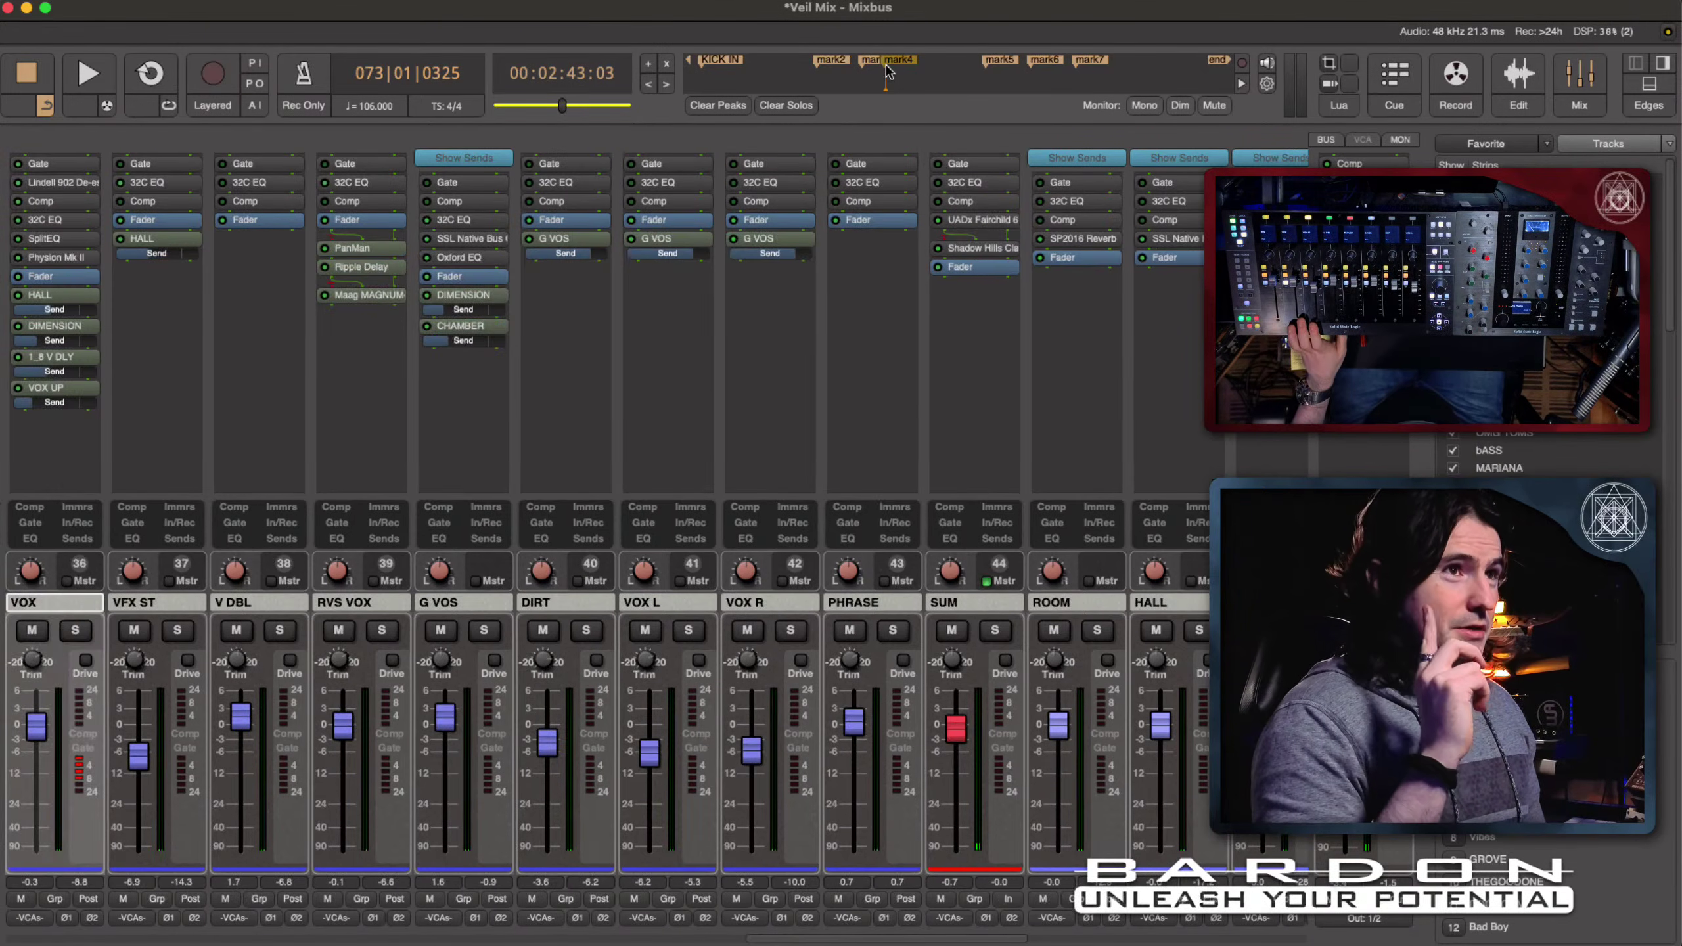
key(space)
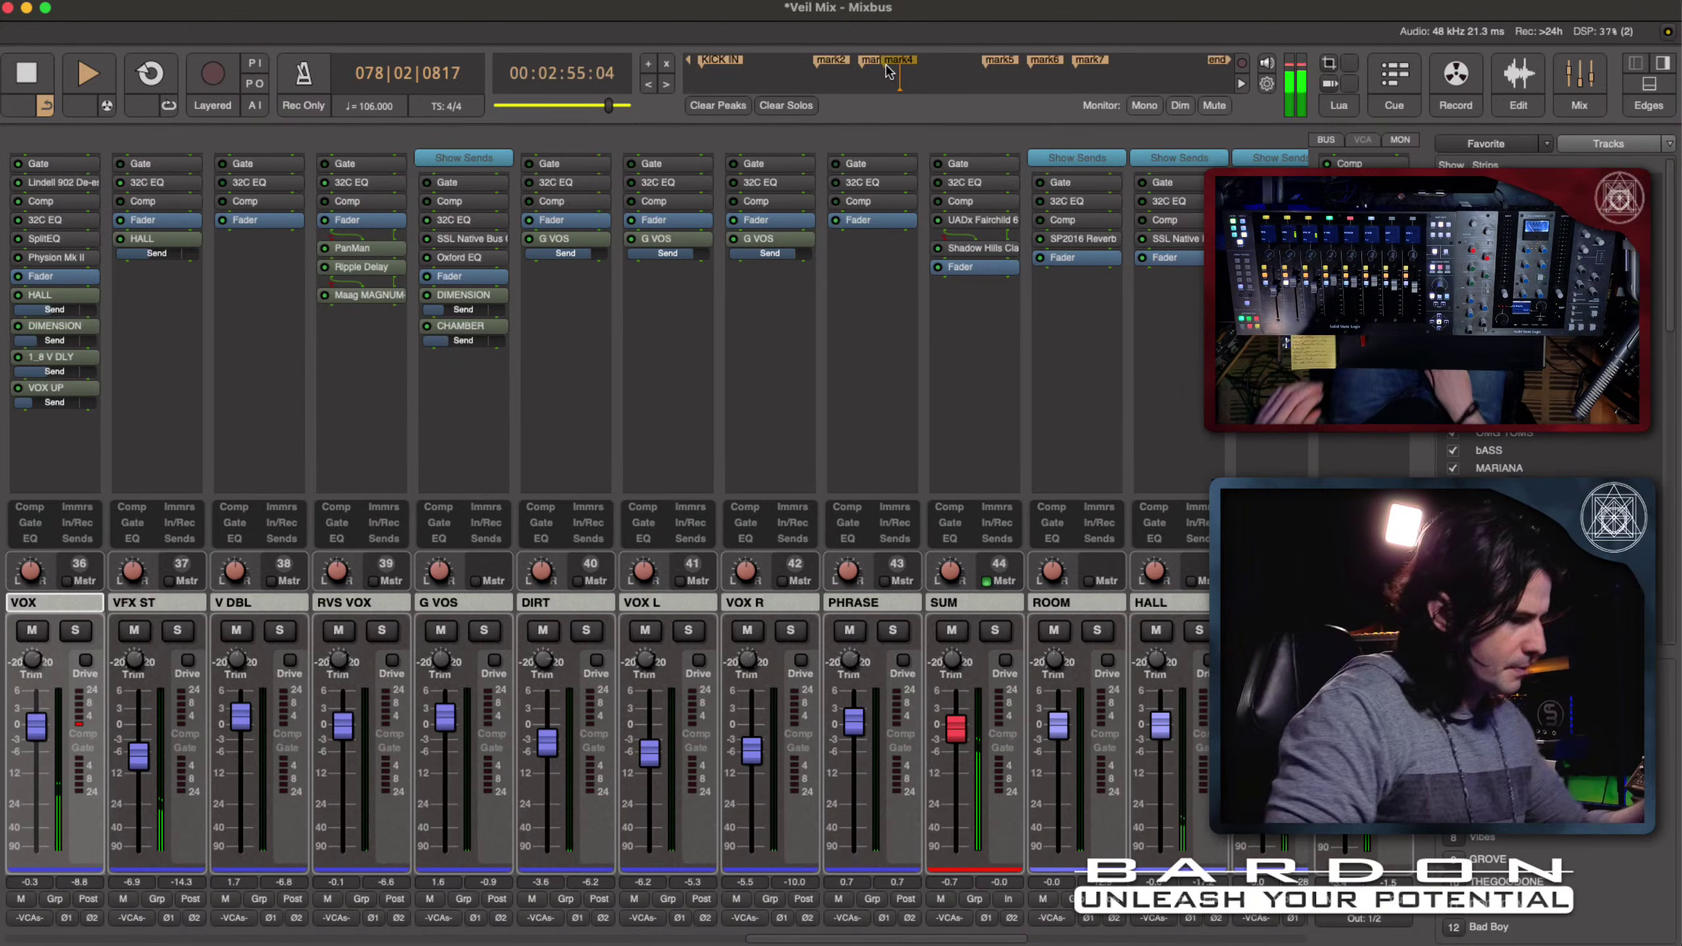
key(space)
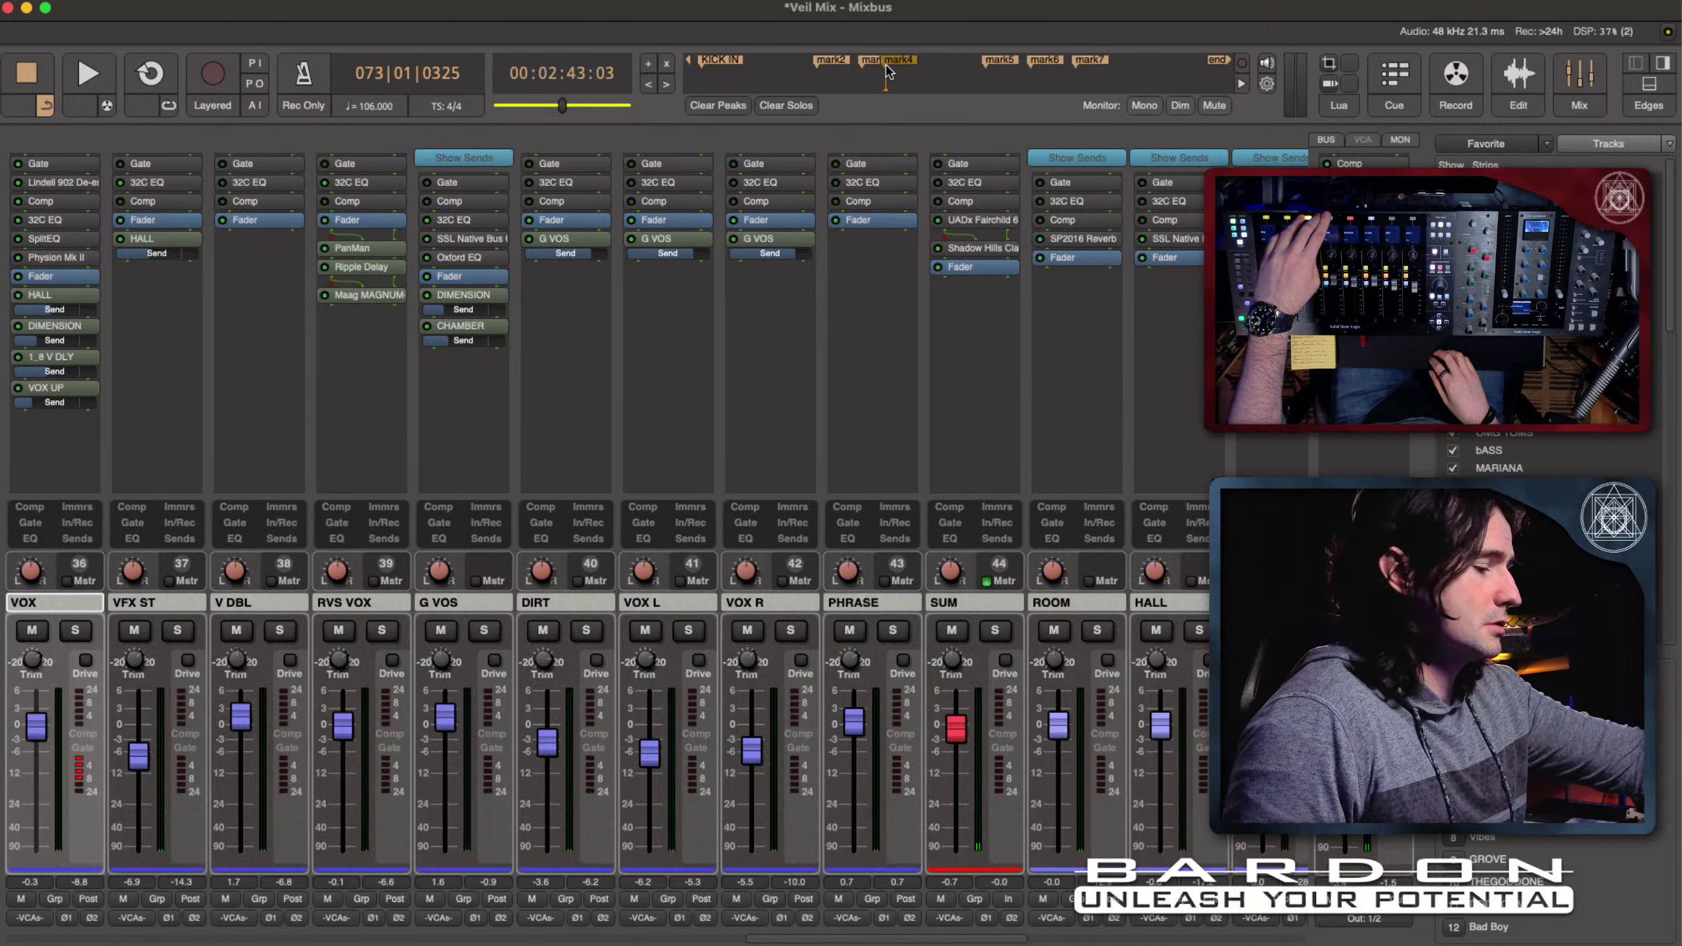
Step: Play from mark4 again, check the master levels in the Decibel meter, close its window, and stop
key(space)
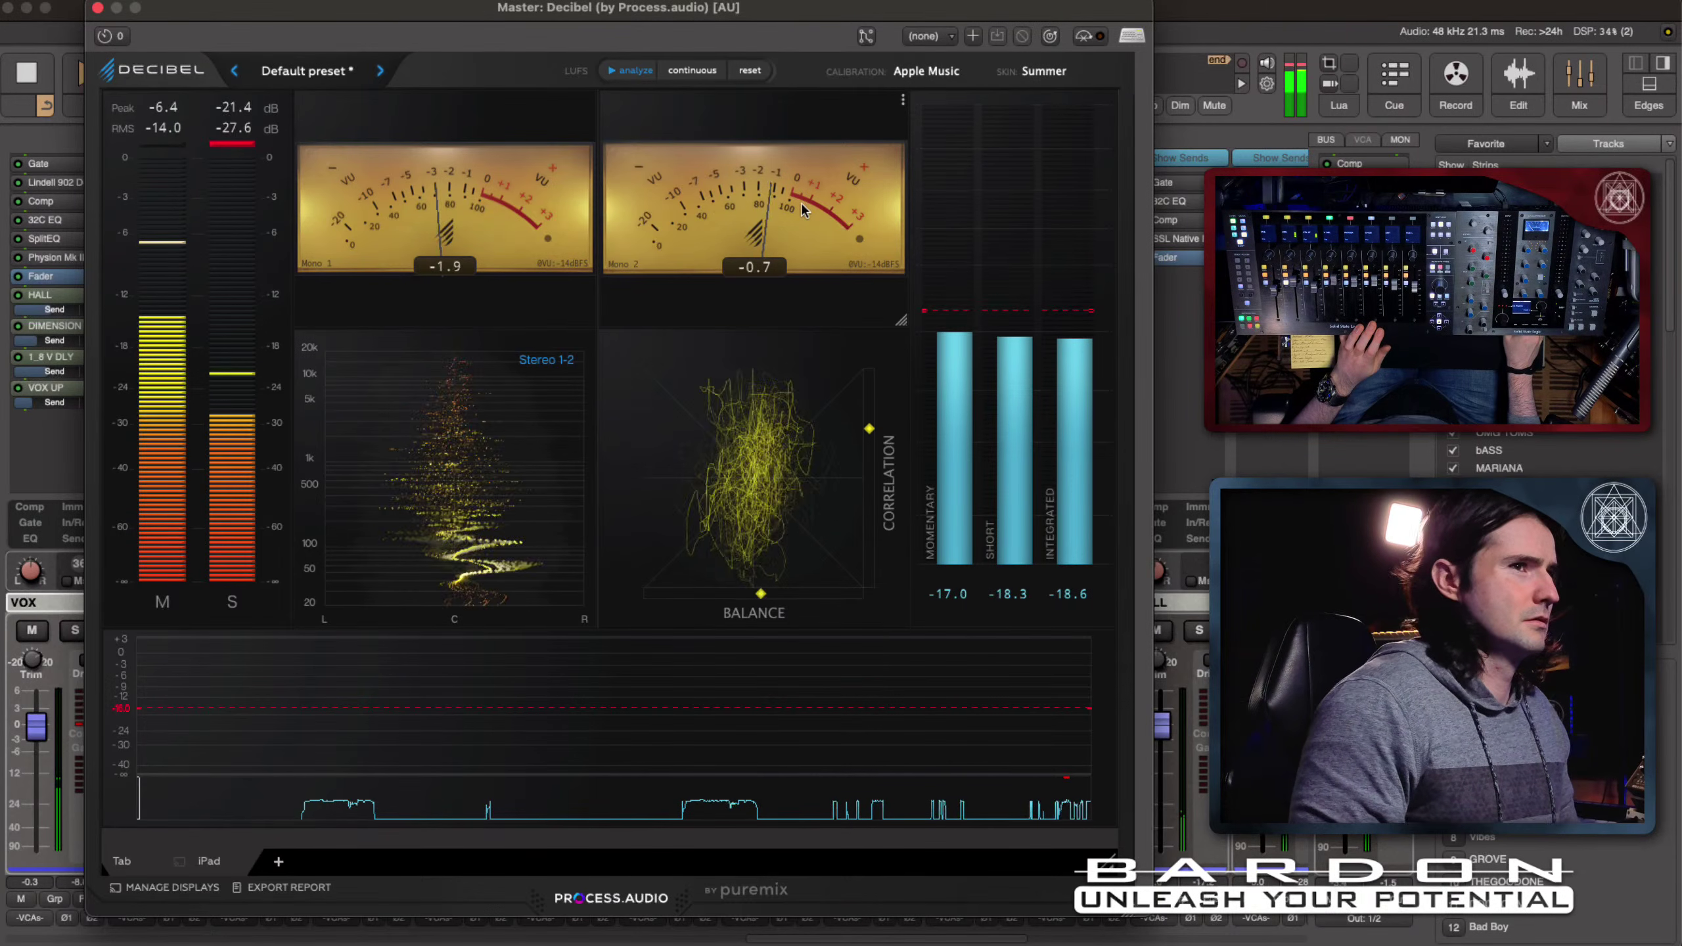
click(211, 112)
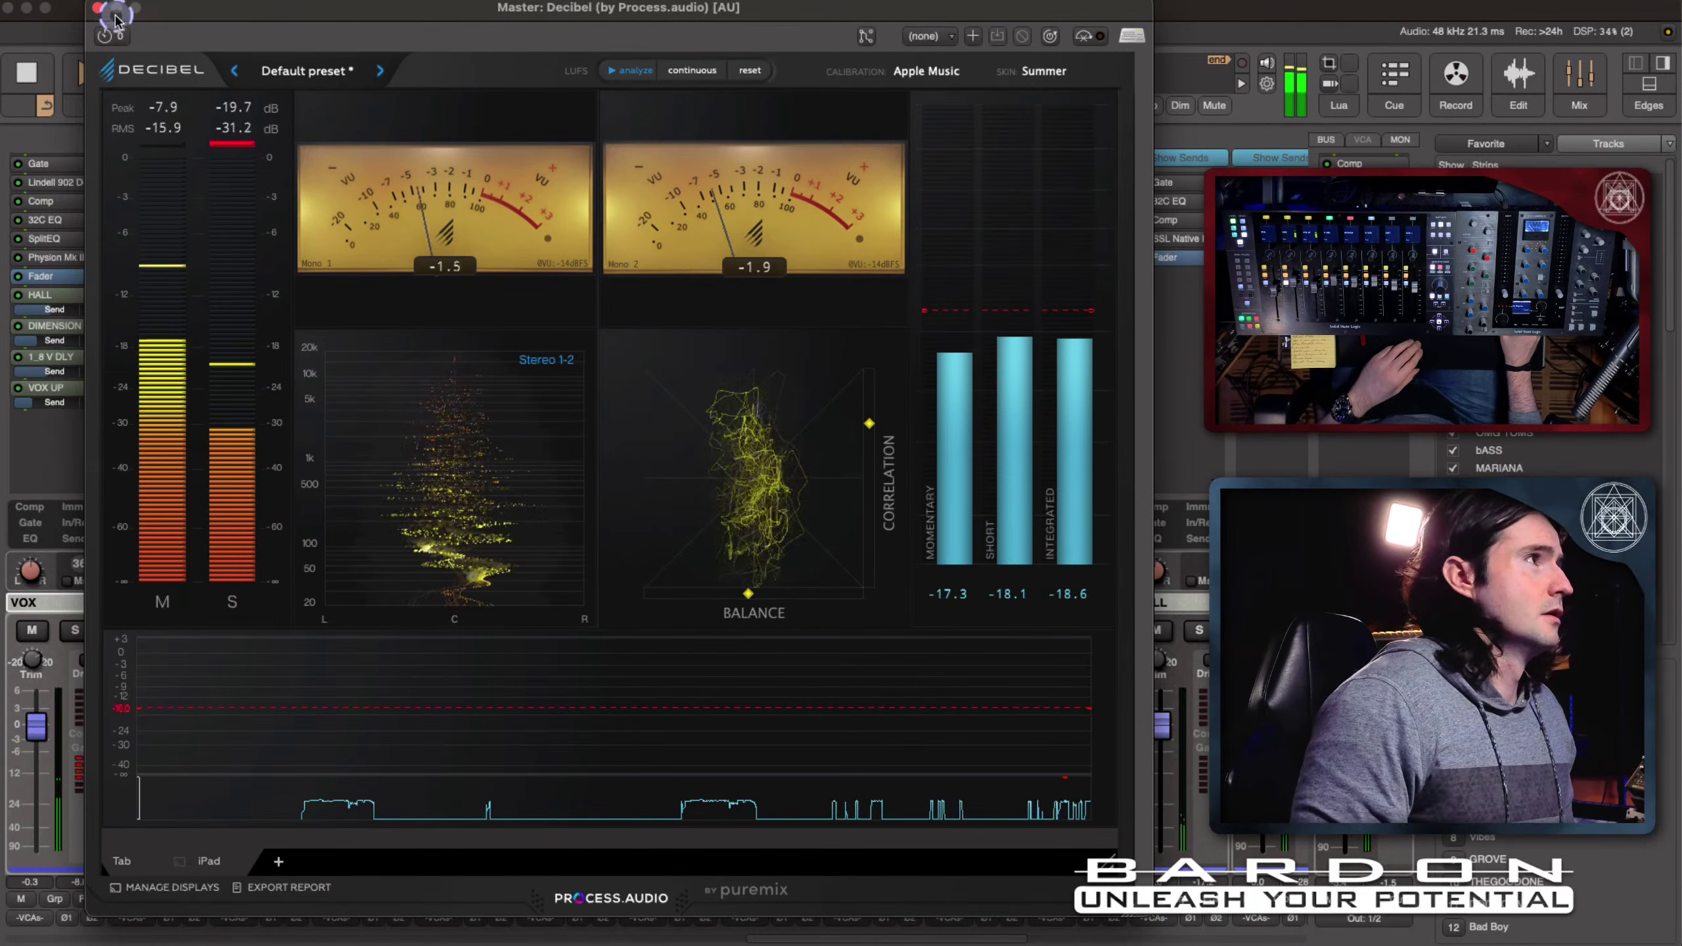
click(449, 164)
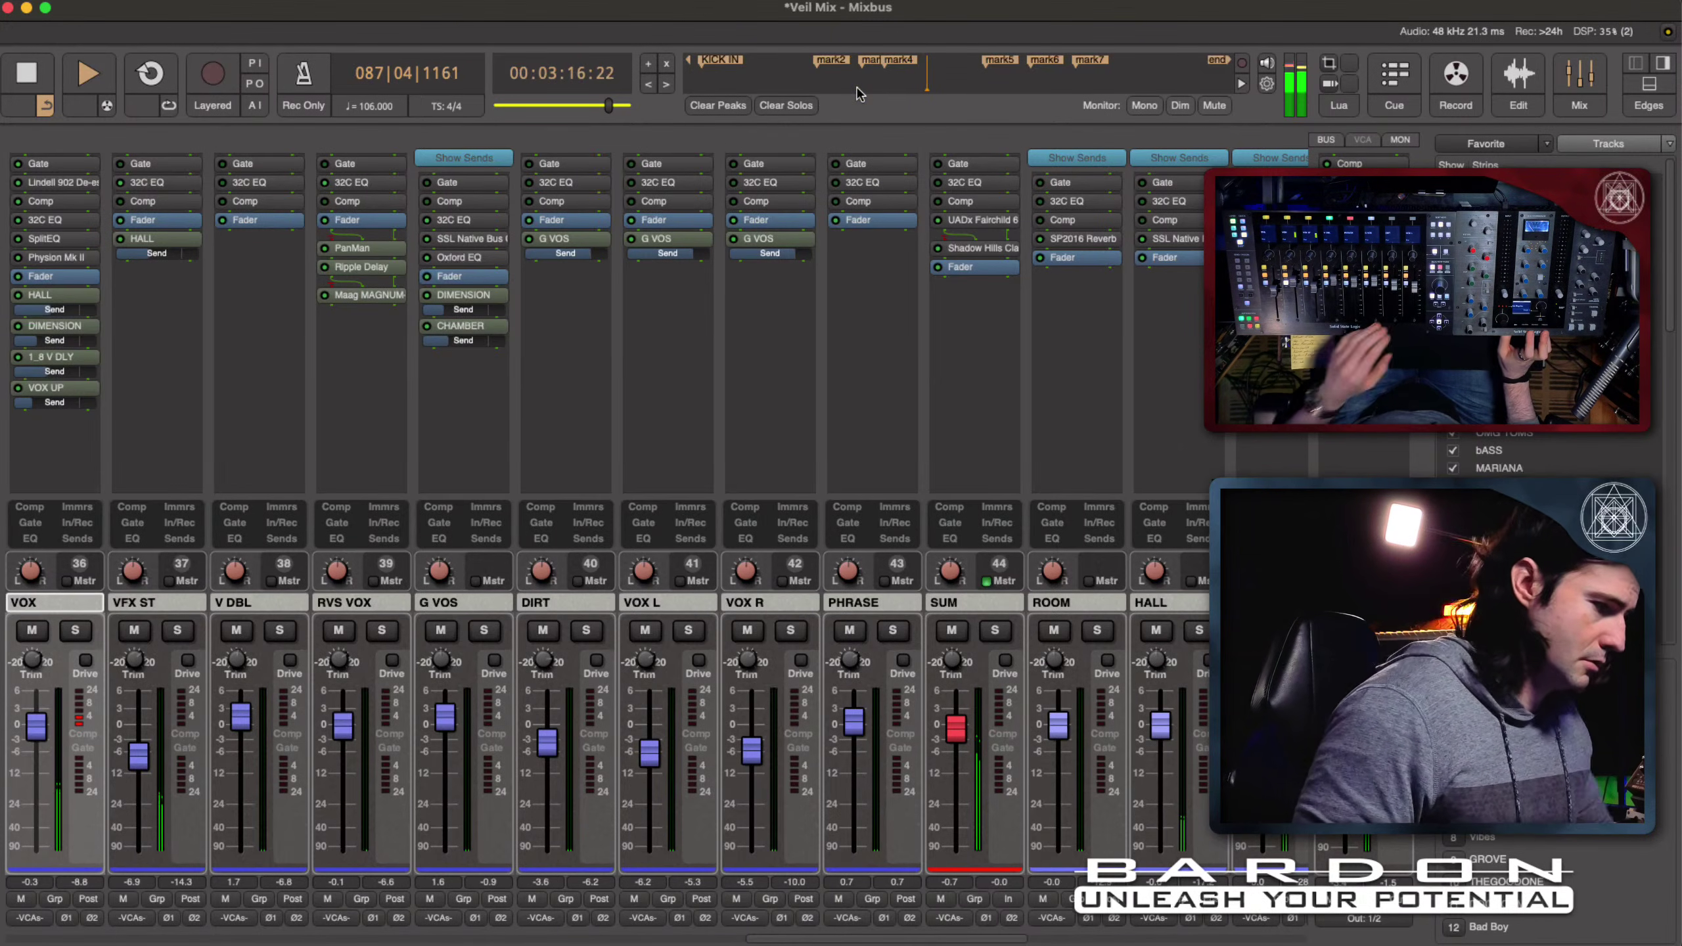
key(space)
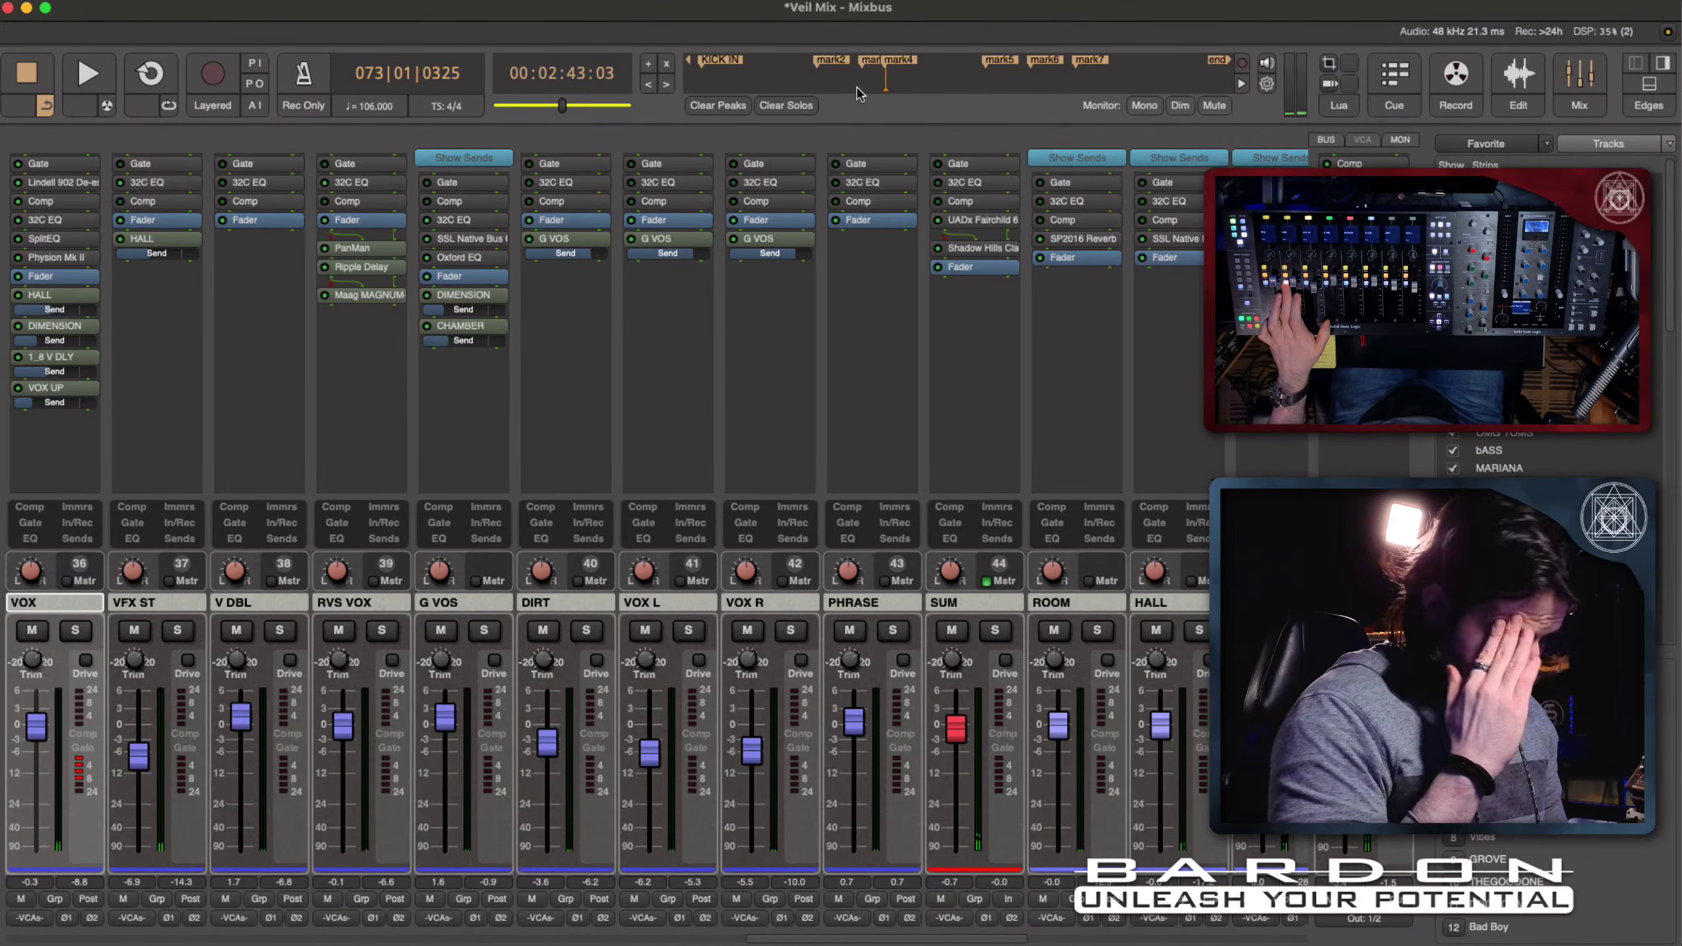
Step: Return to the editor, zoom in around mark4, and place the playhead at 00:02:19:19, before mark3
click(1512, 85)
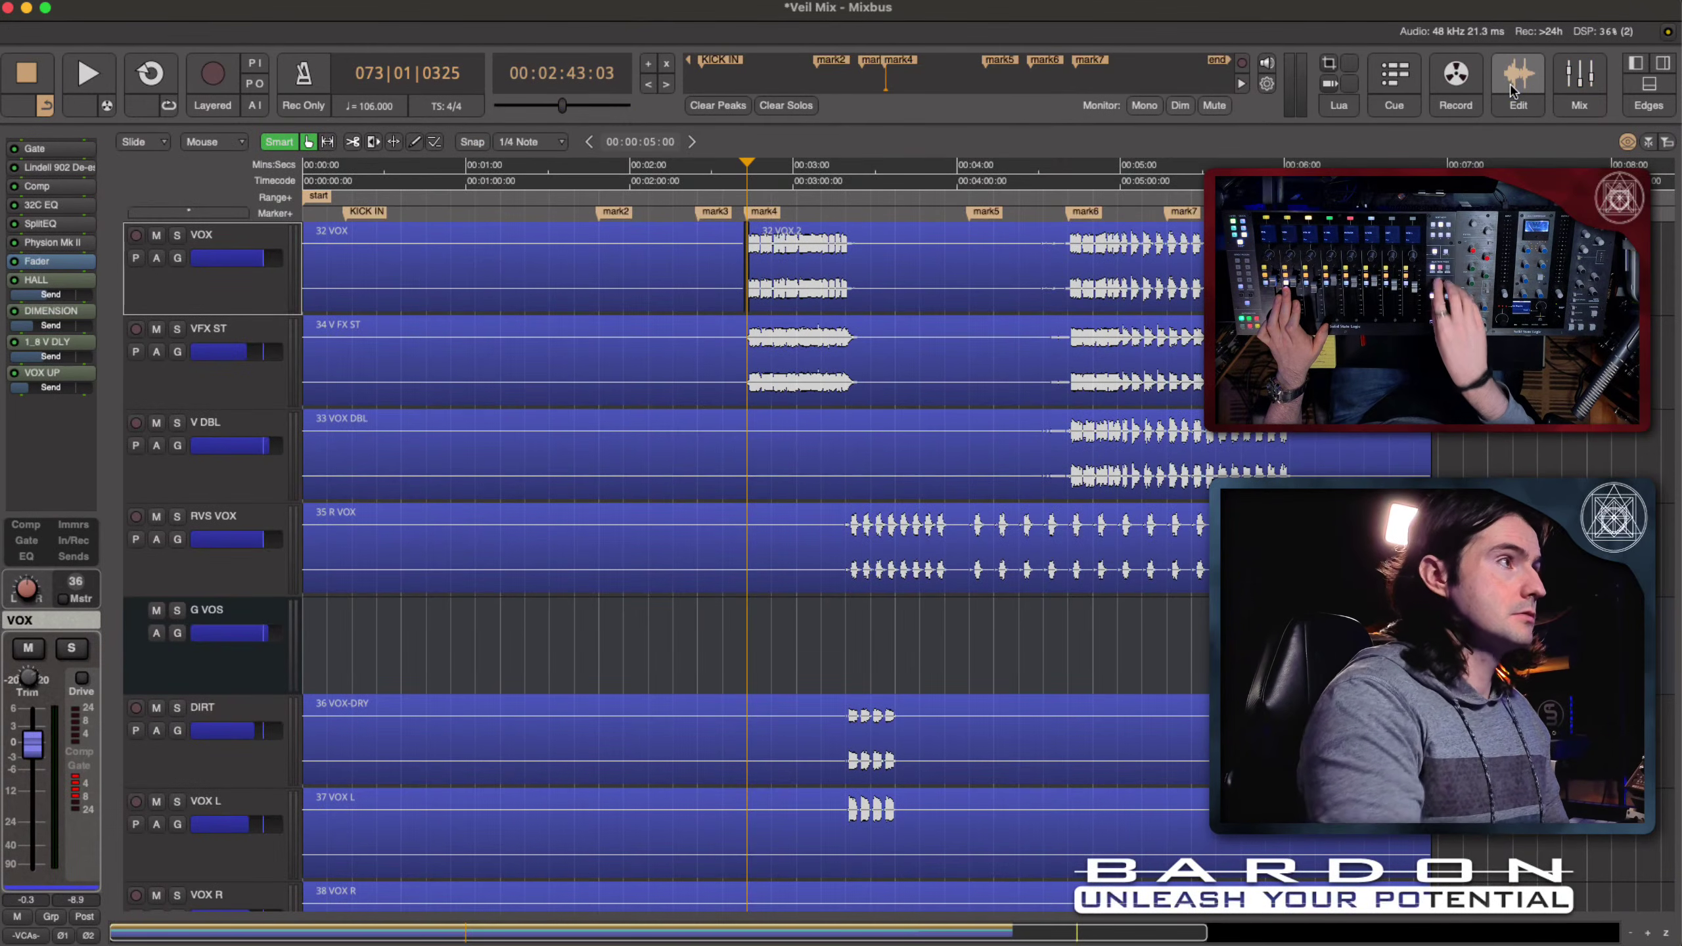
click(1138, 93)
key(equal)
key(equal)
key(equal)
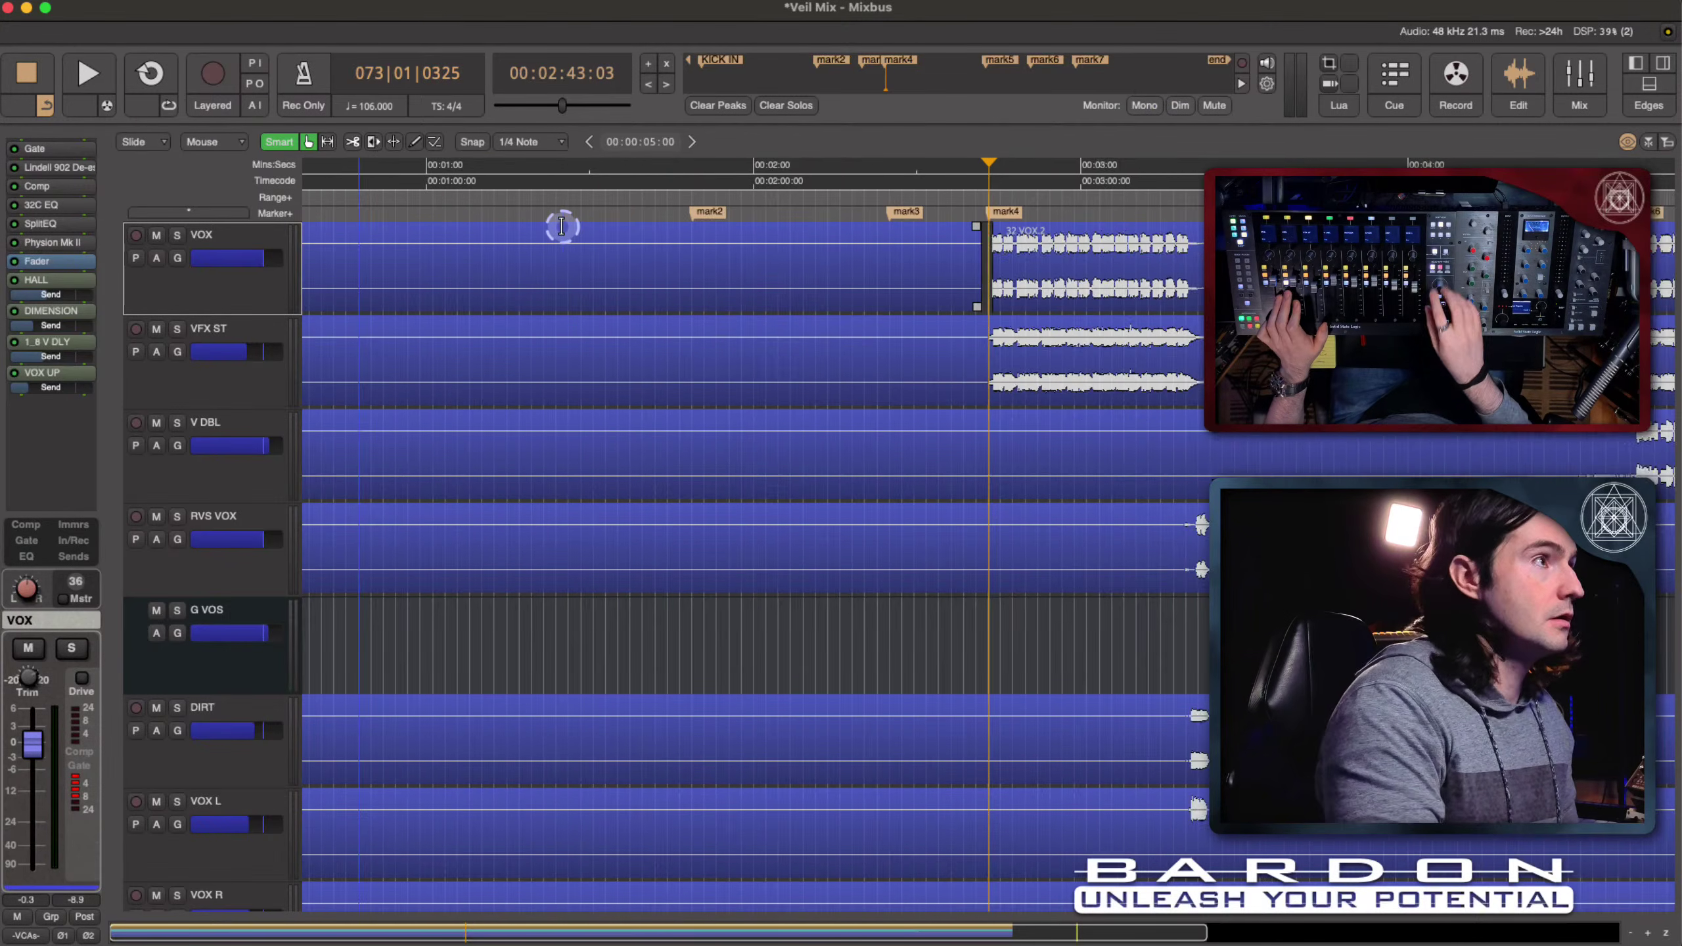
key(minus)
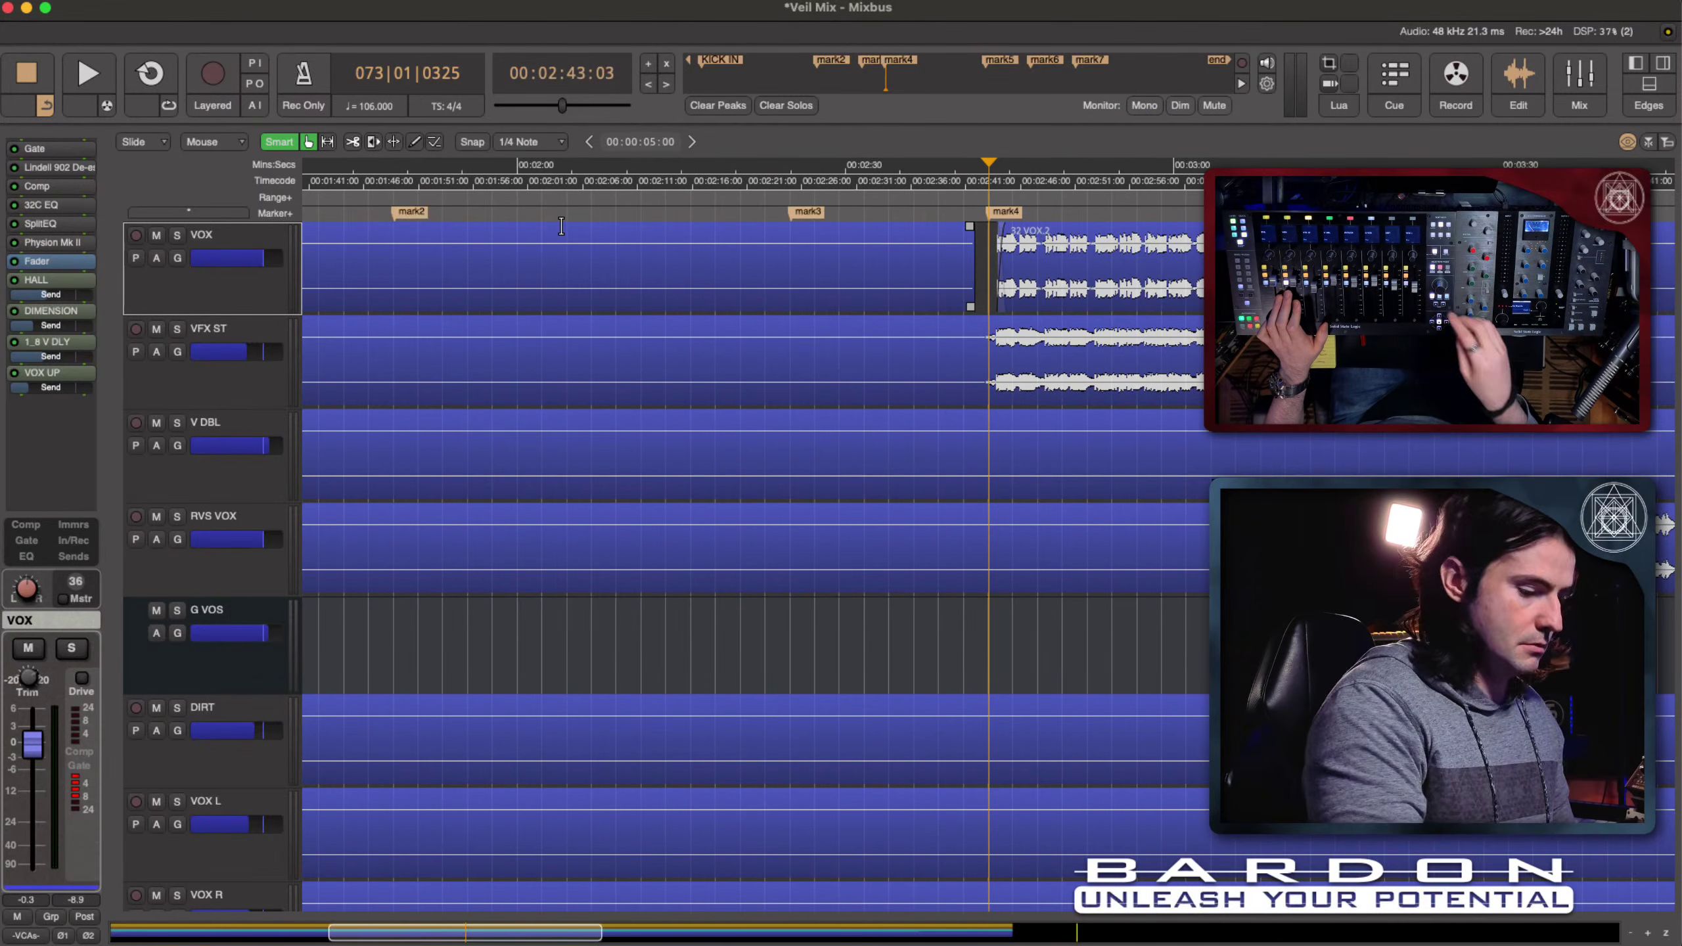
key(minus)
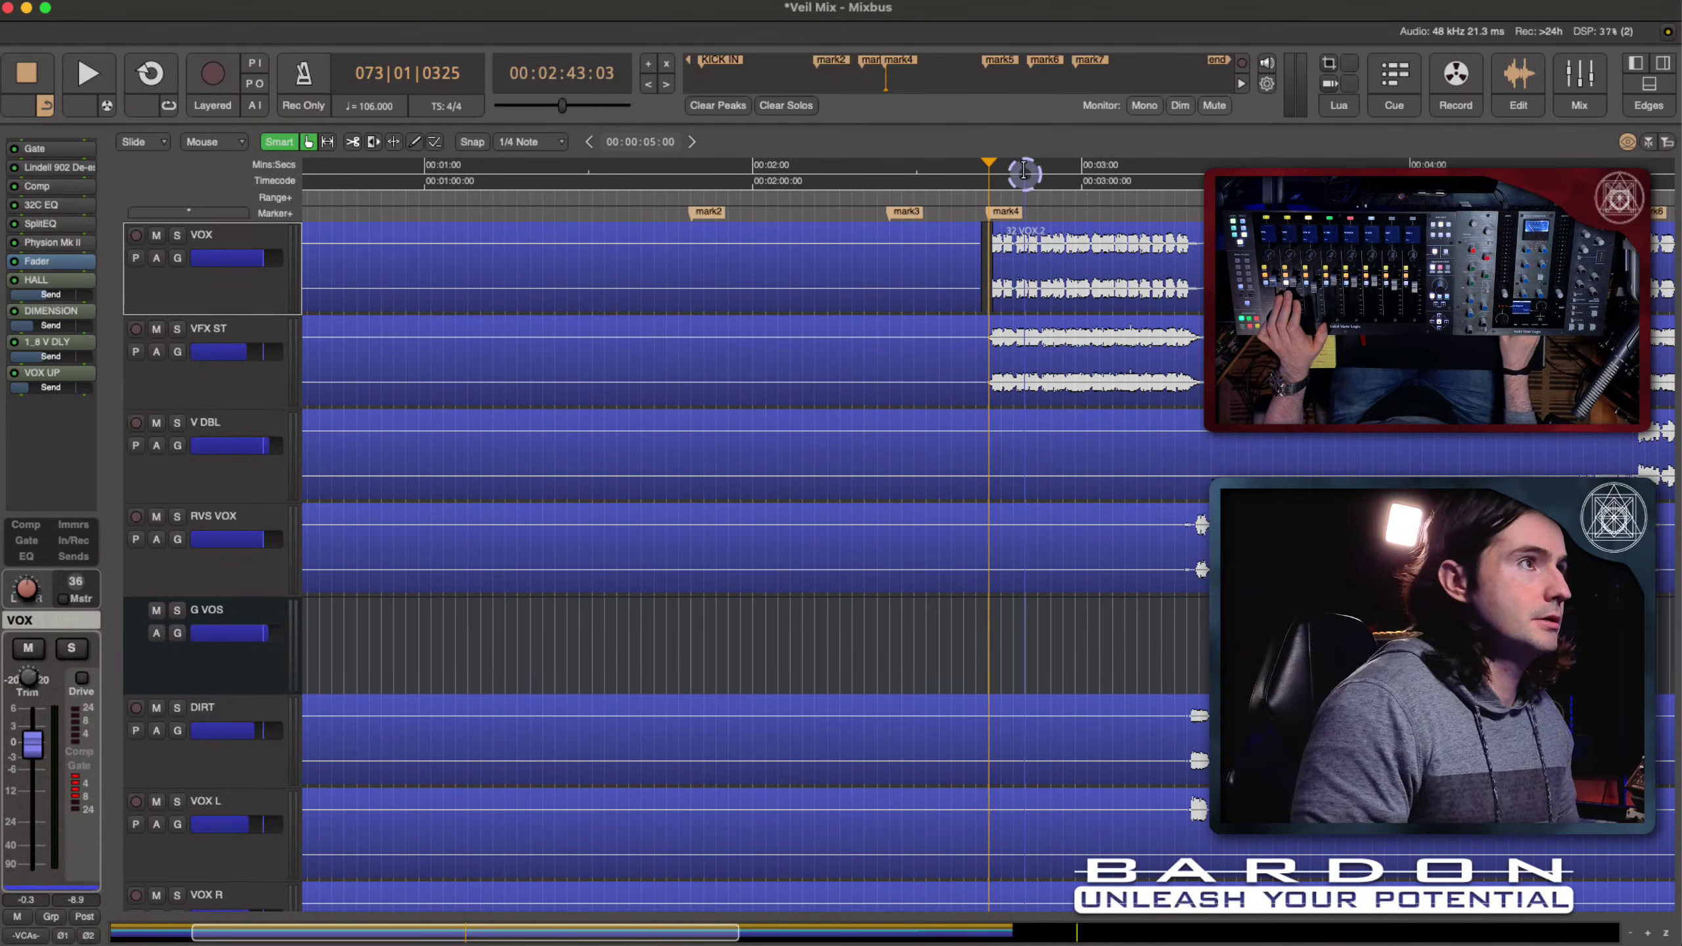
click(860, 169)
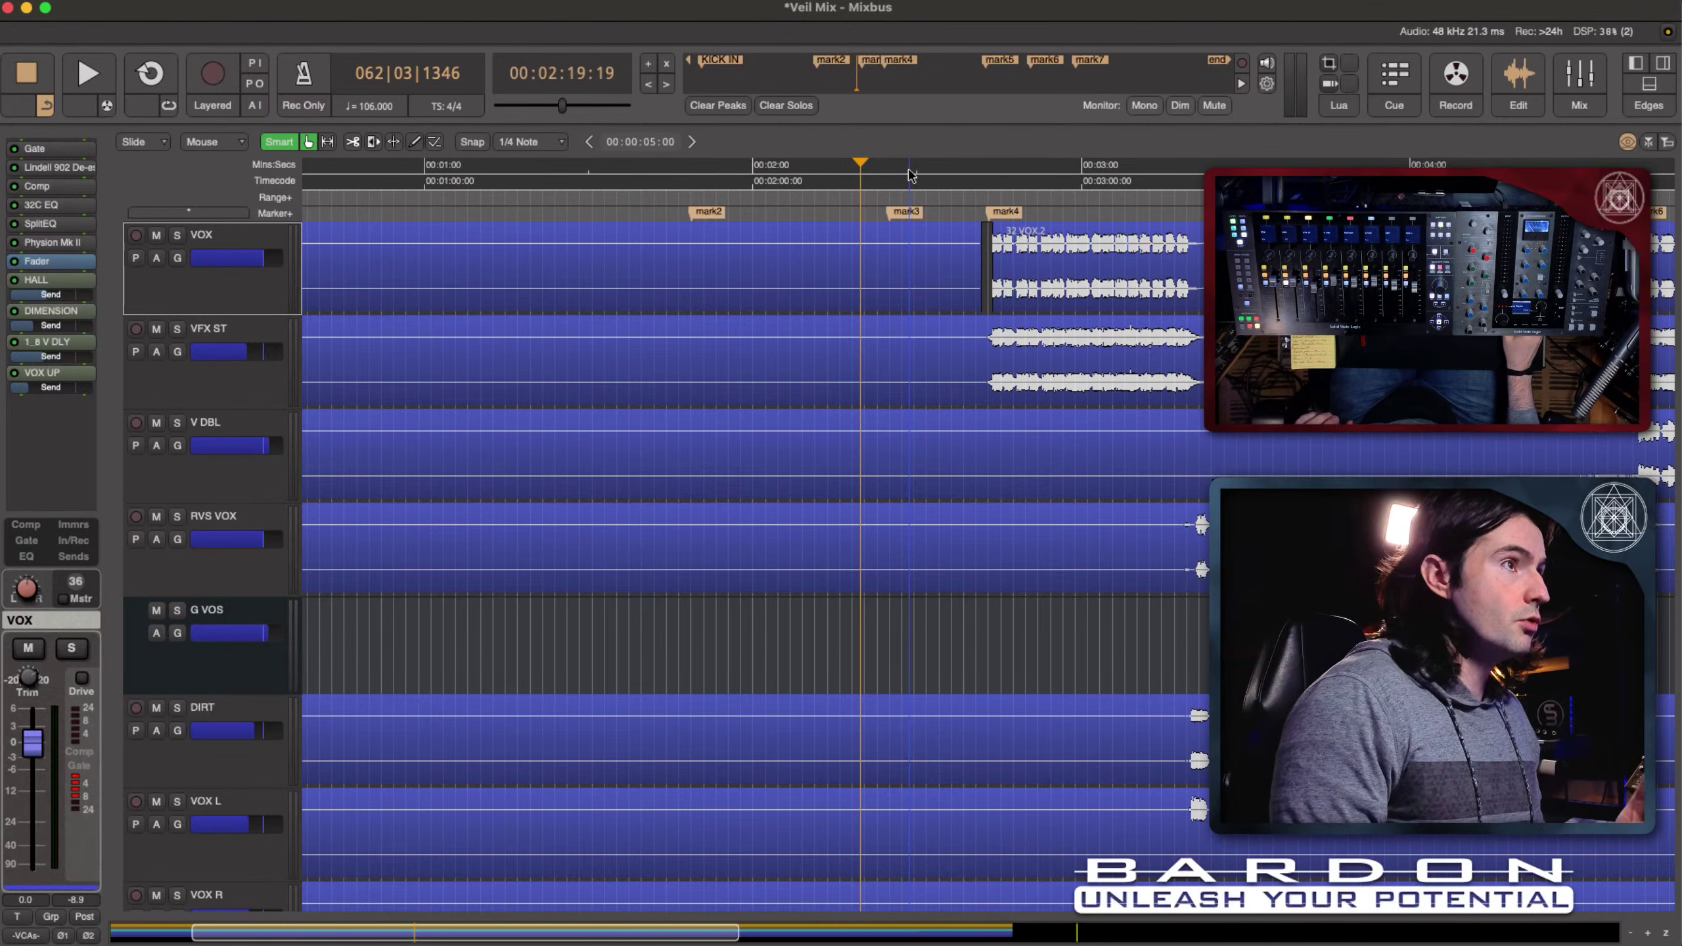
Step: Show the VOX track's fader automation lane and record a vocal level ride starting from 00:02:19:19
click(305, 310)
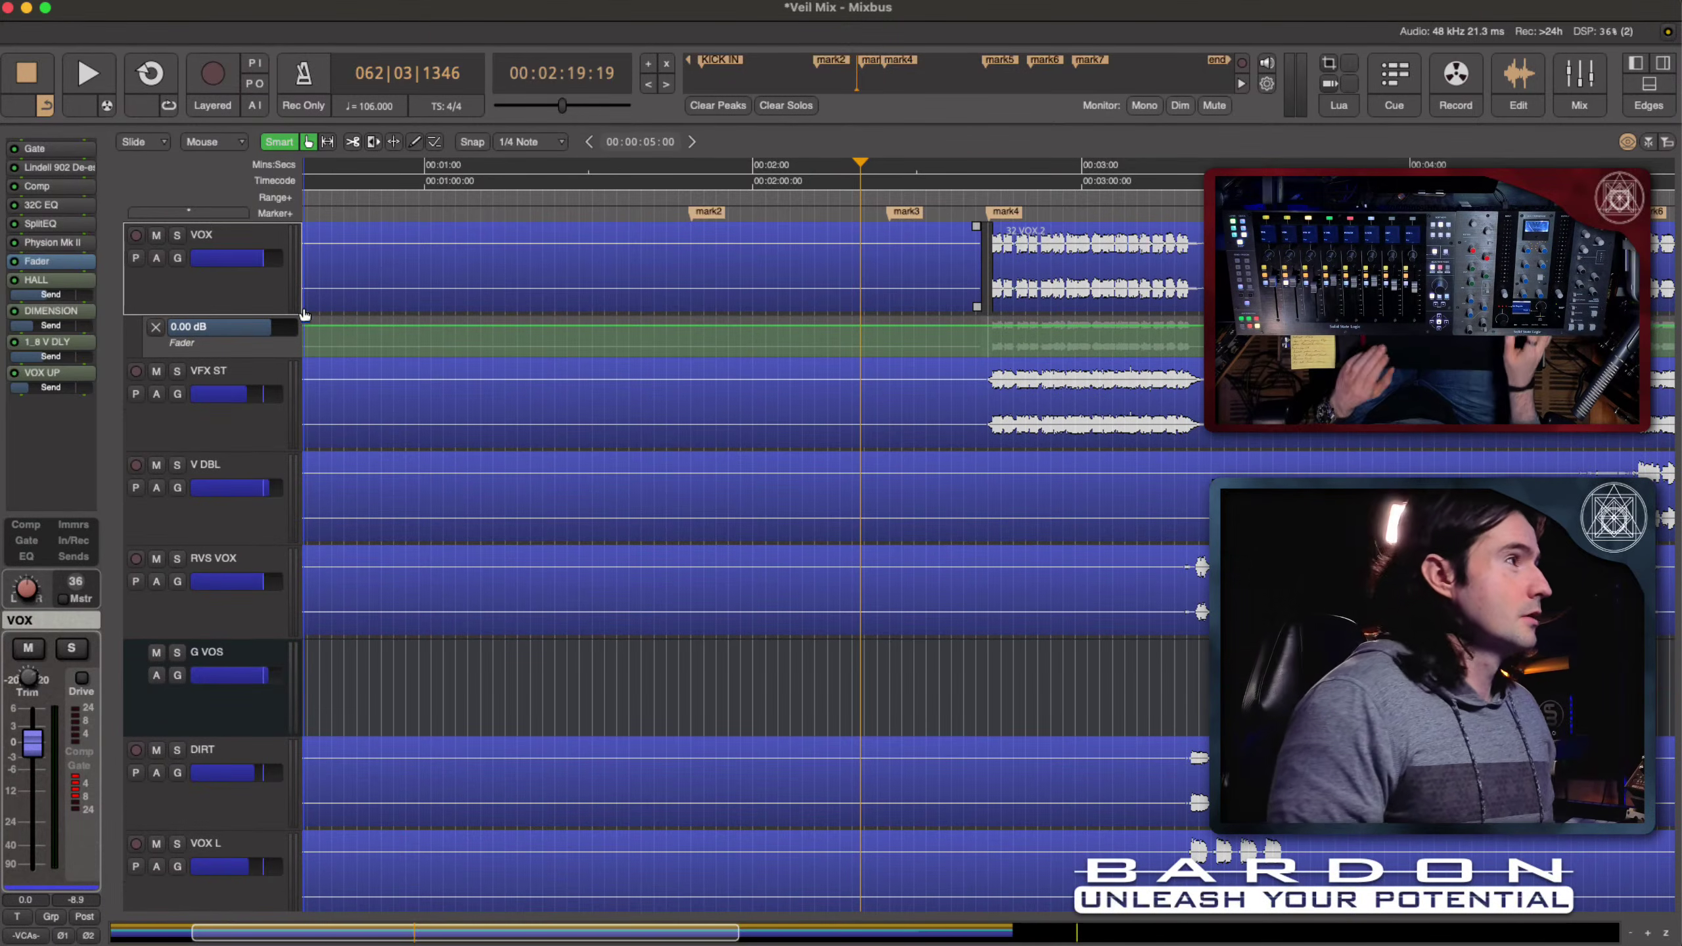
click(250, 345)
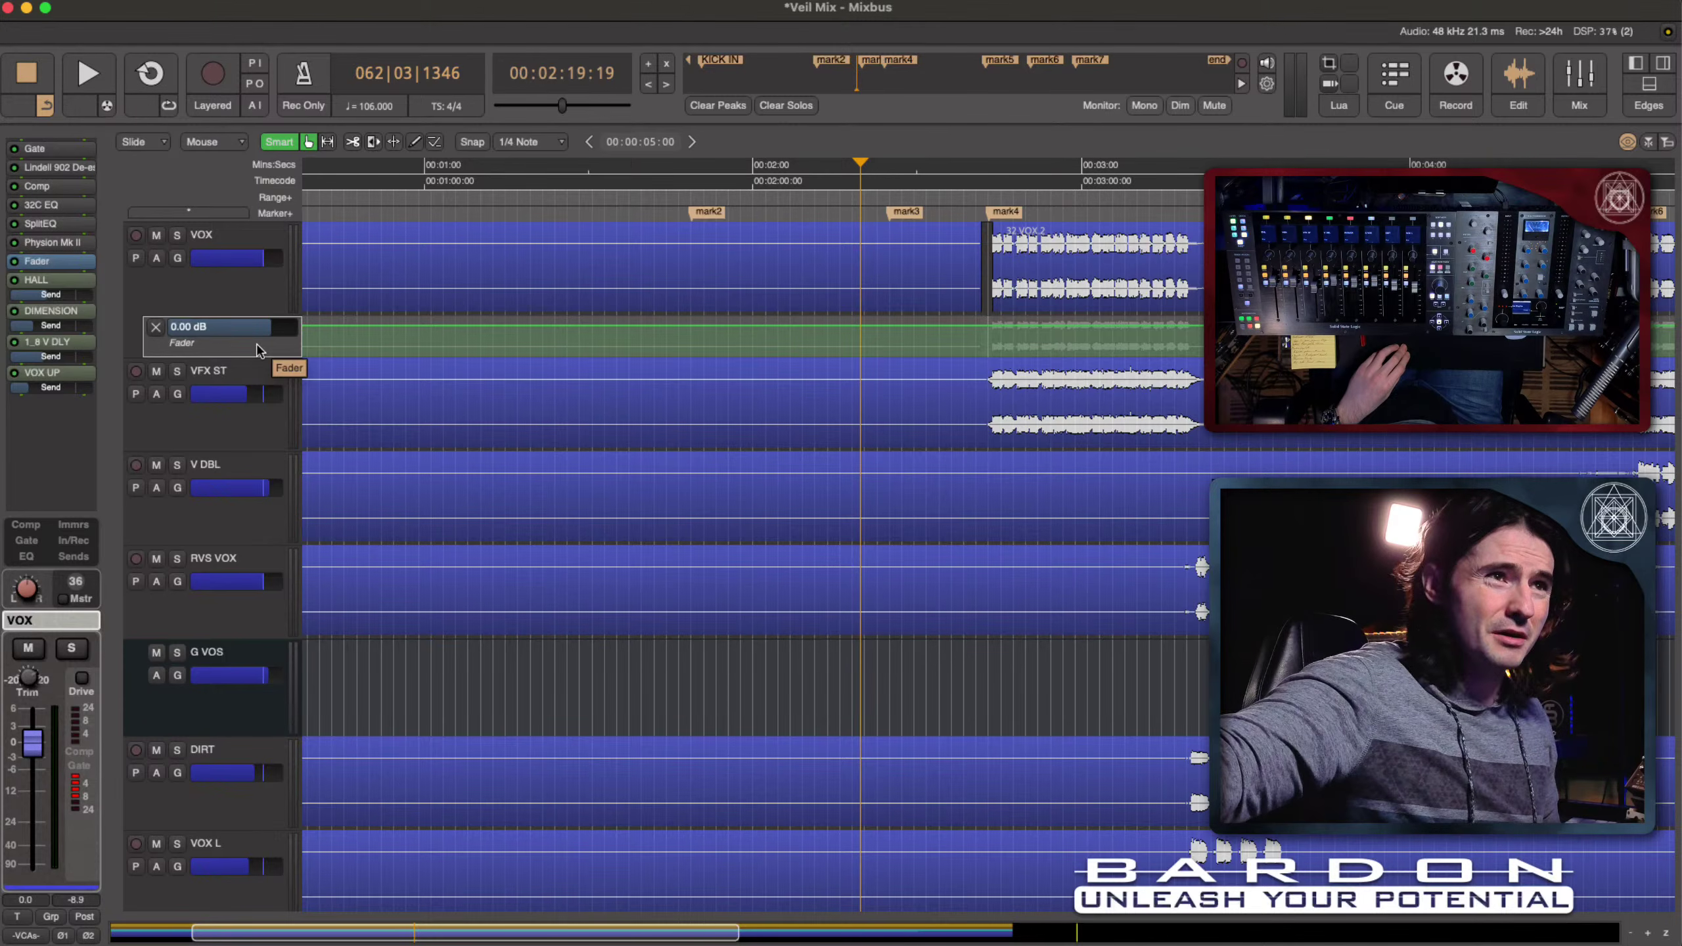
key(space)
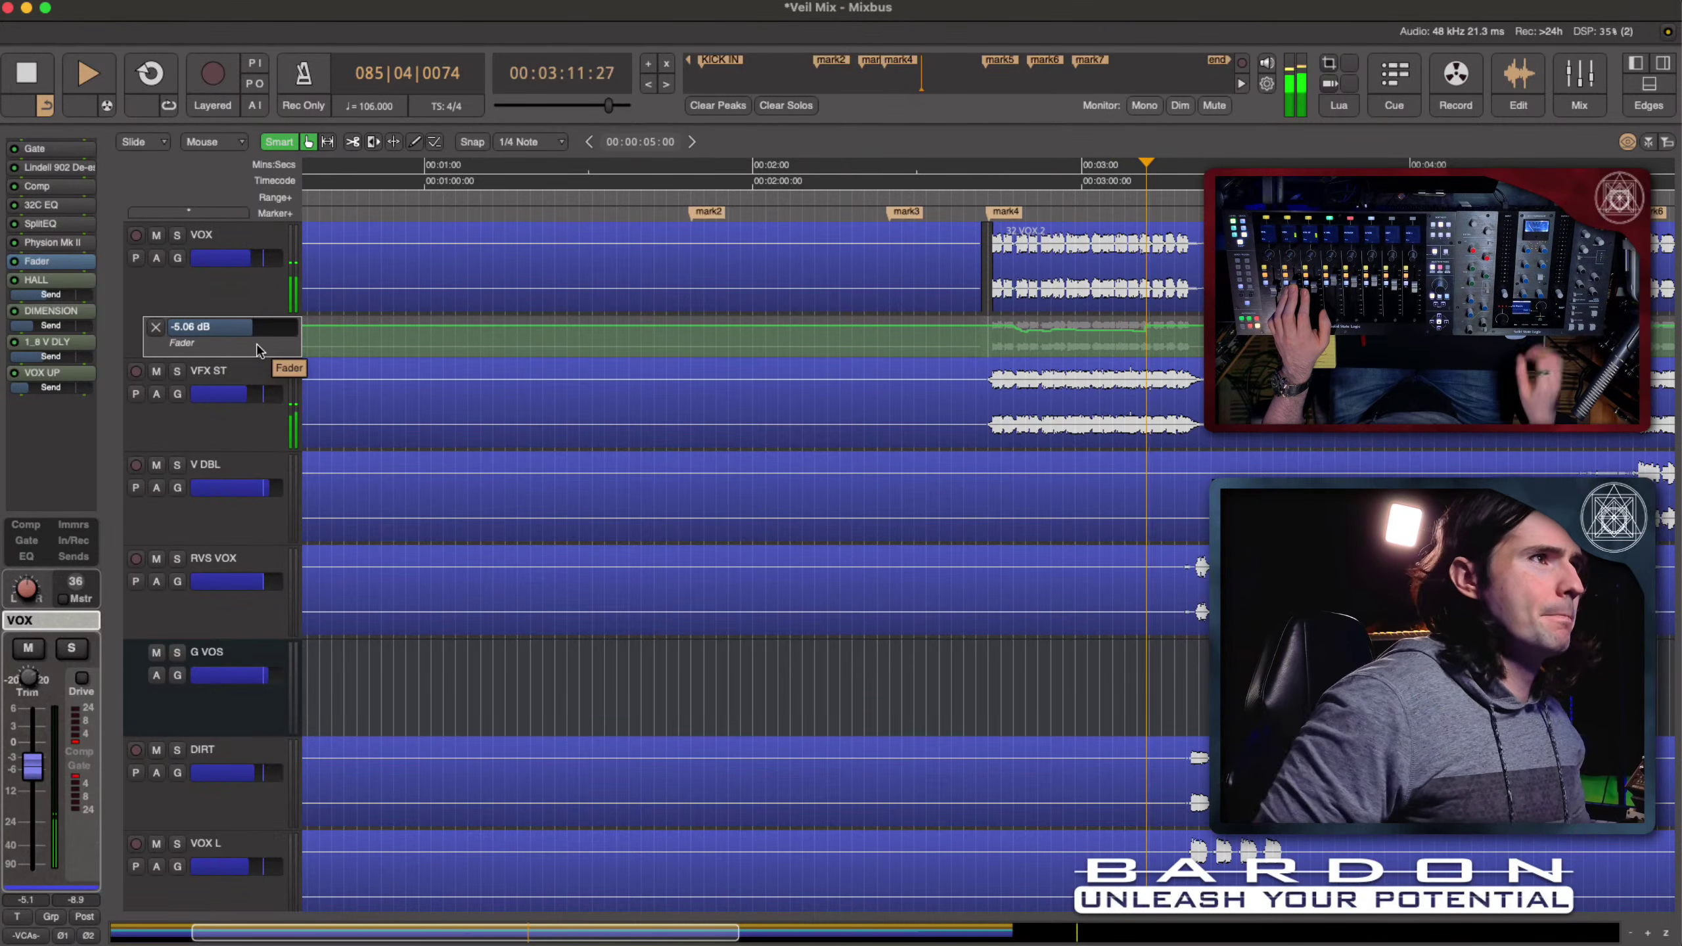
scroll(1113, 718, right, 5)
scroll(1113, 717, right, 3)
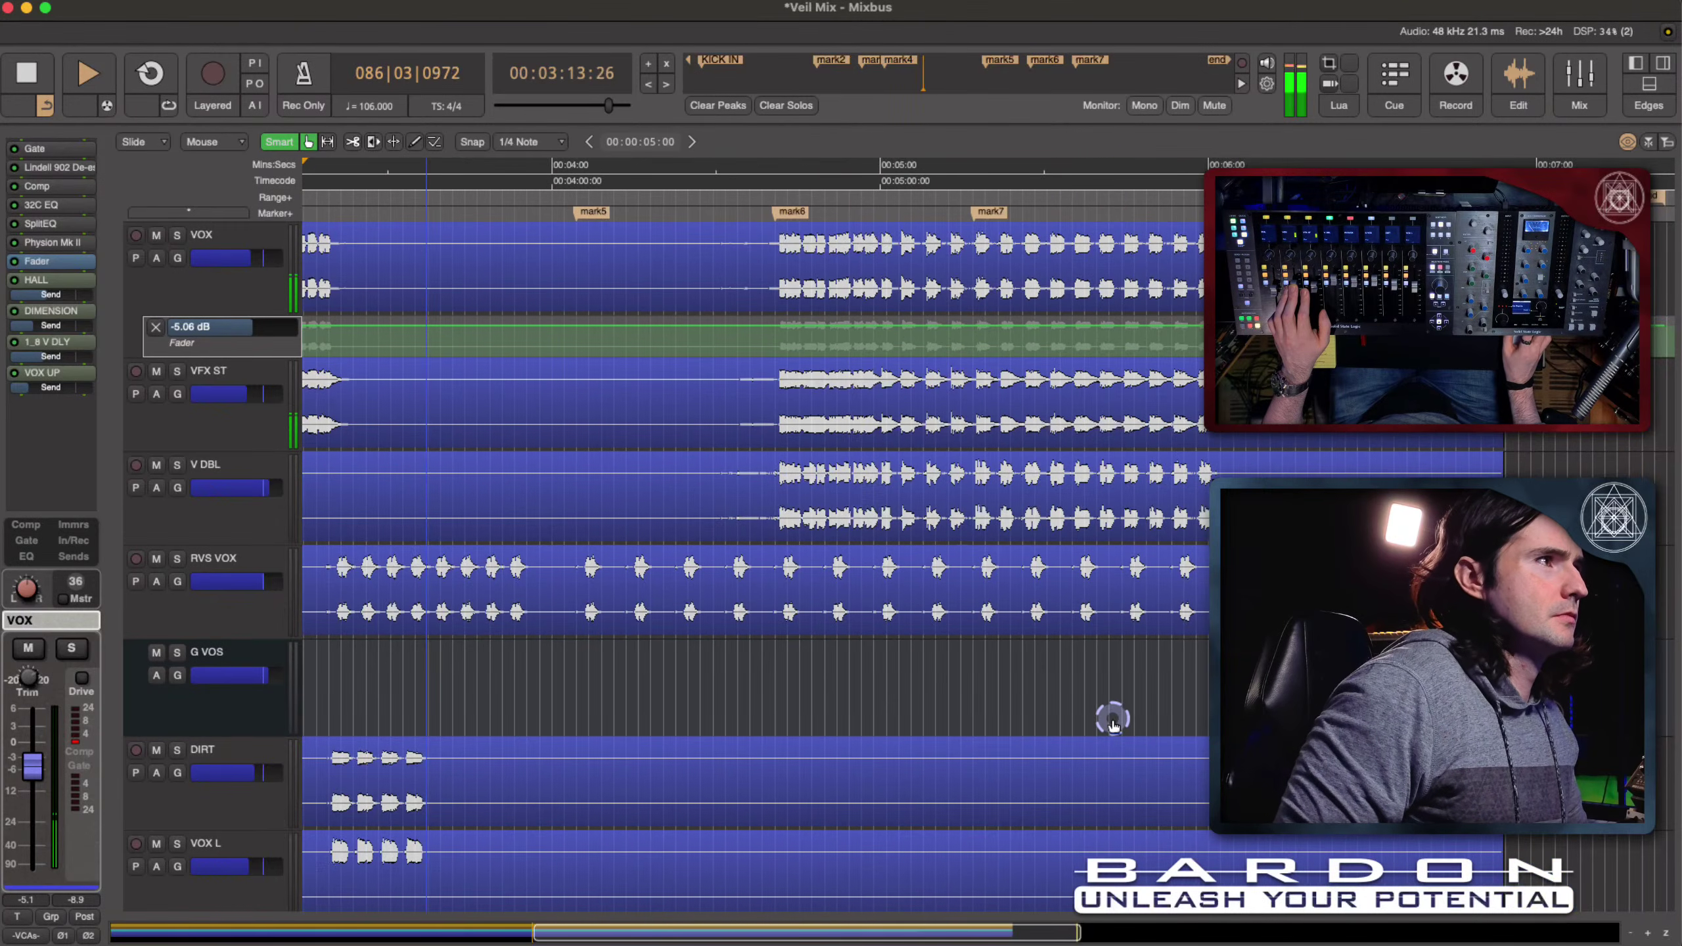
scroll(1113, 717, left, 2)
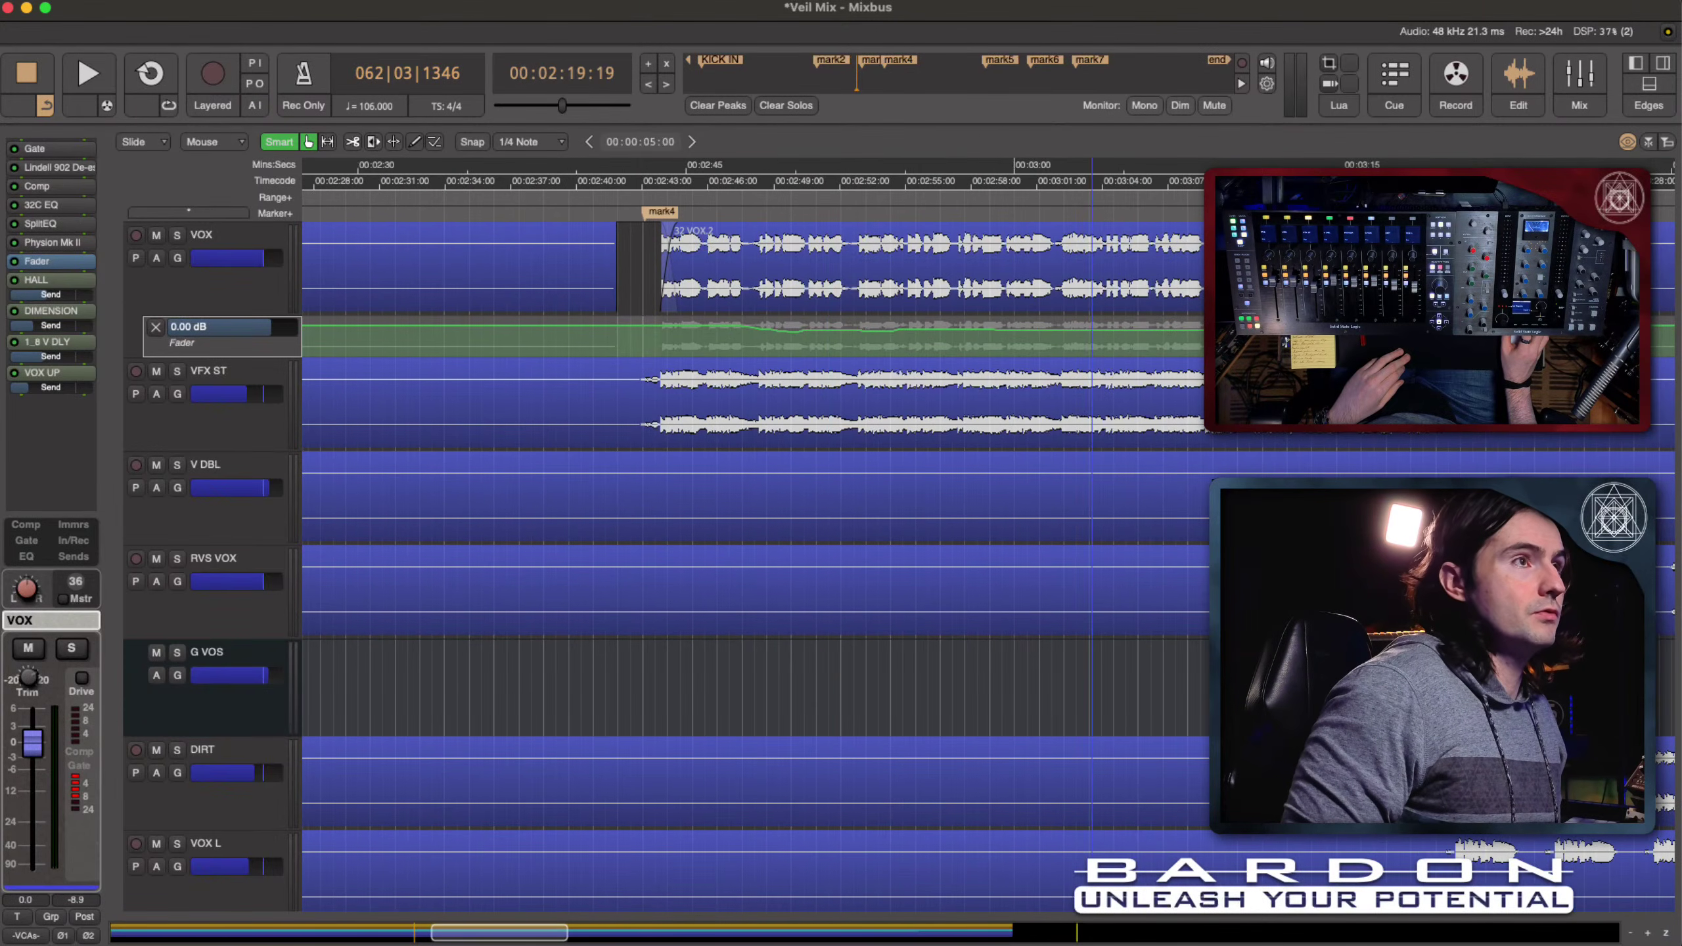
Step: Move the playhead to 00:02:36:21, ahead of mark4, and record another VOX fader automation pass over the vocal section
click(524, 183)
click(505, 182)
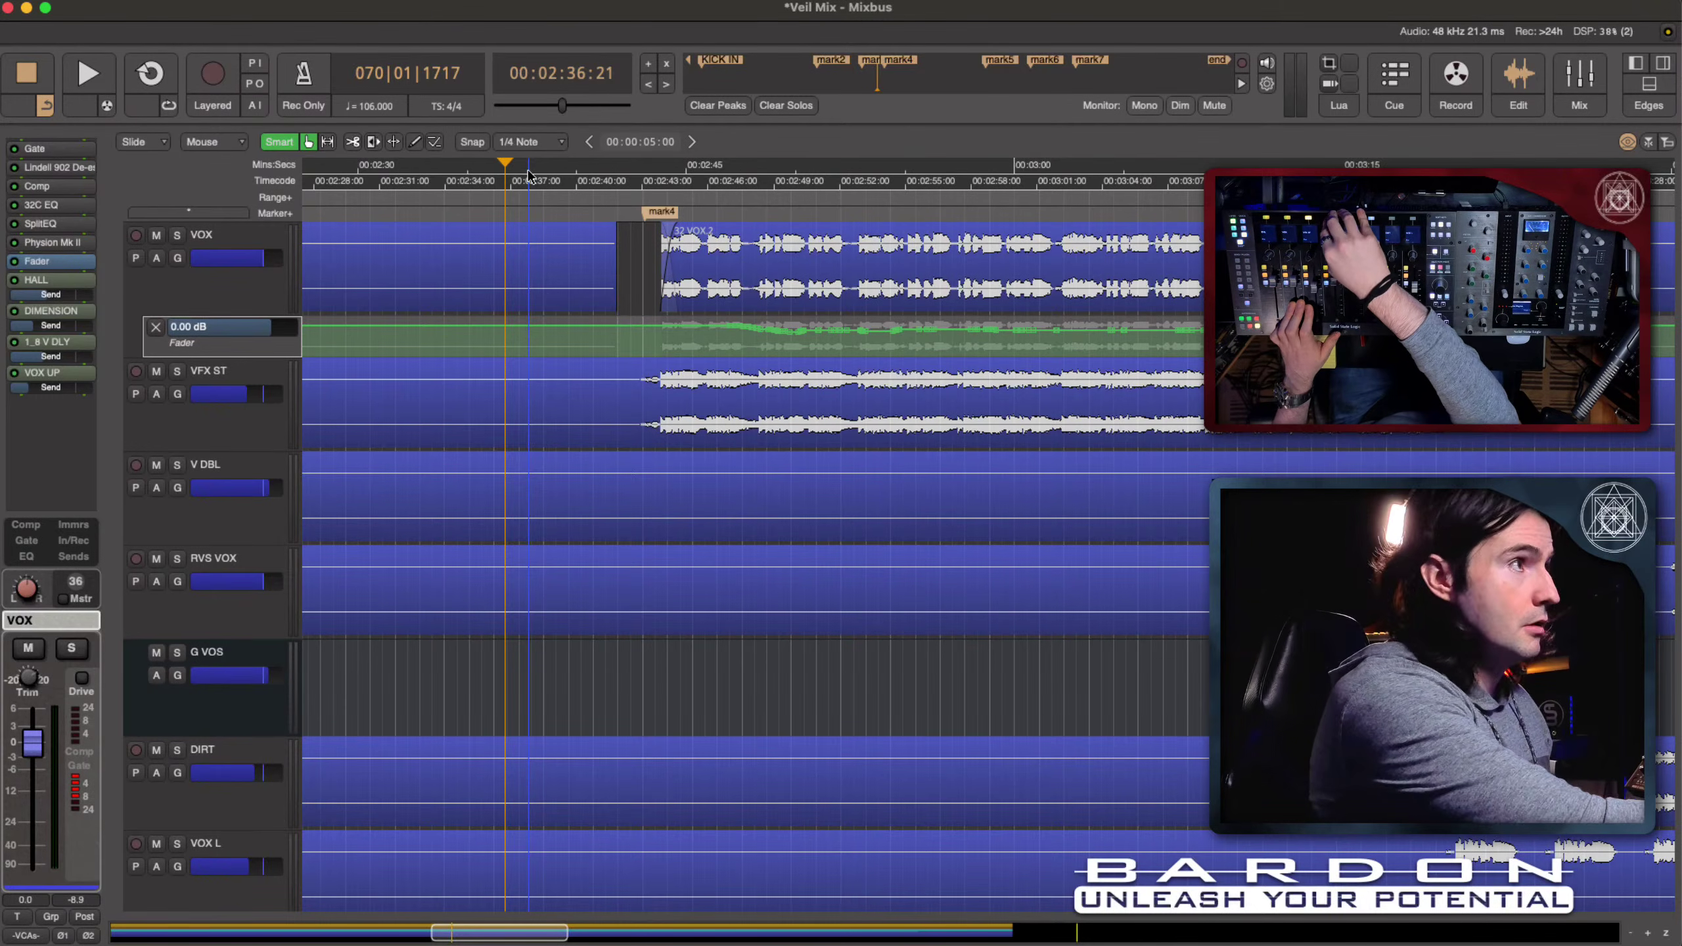
key(space)
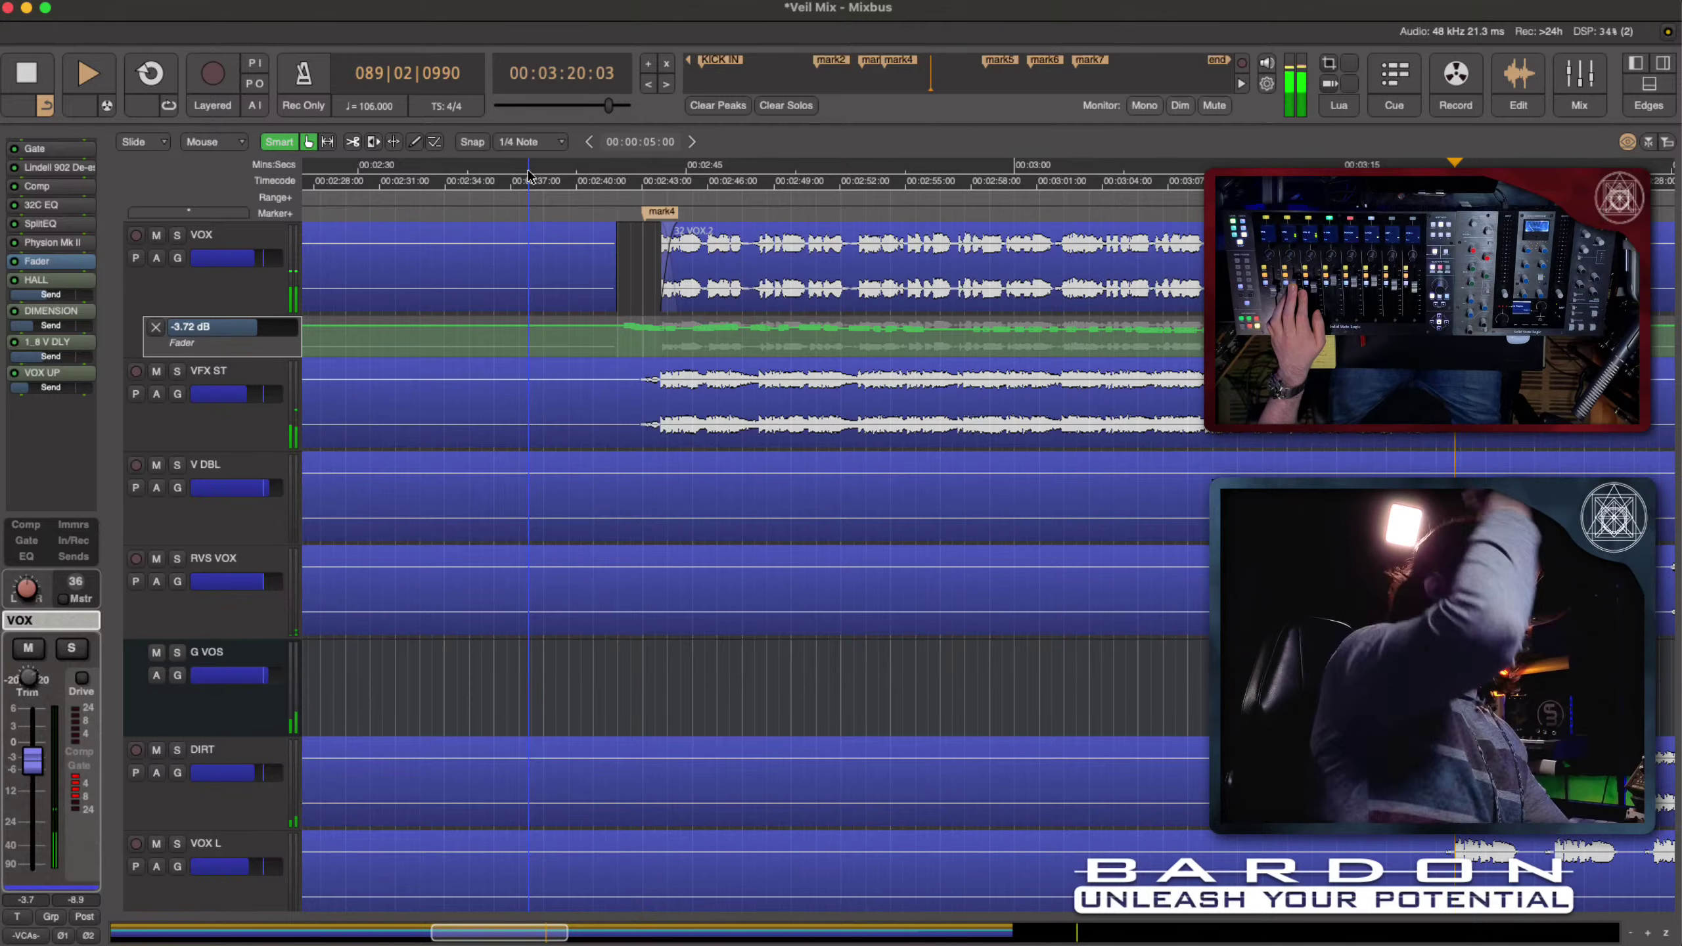
key(space)
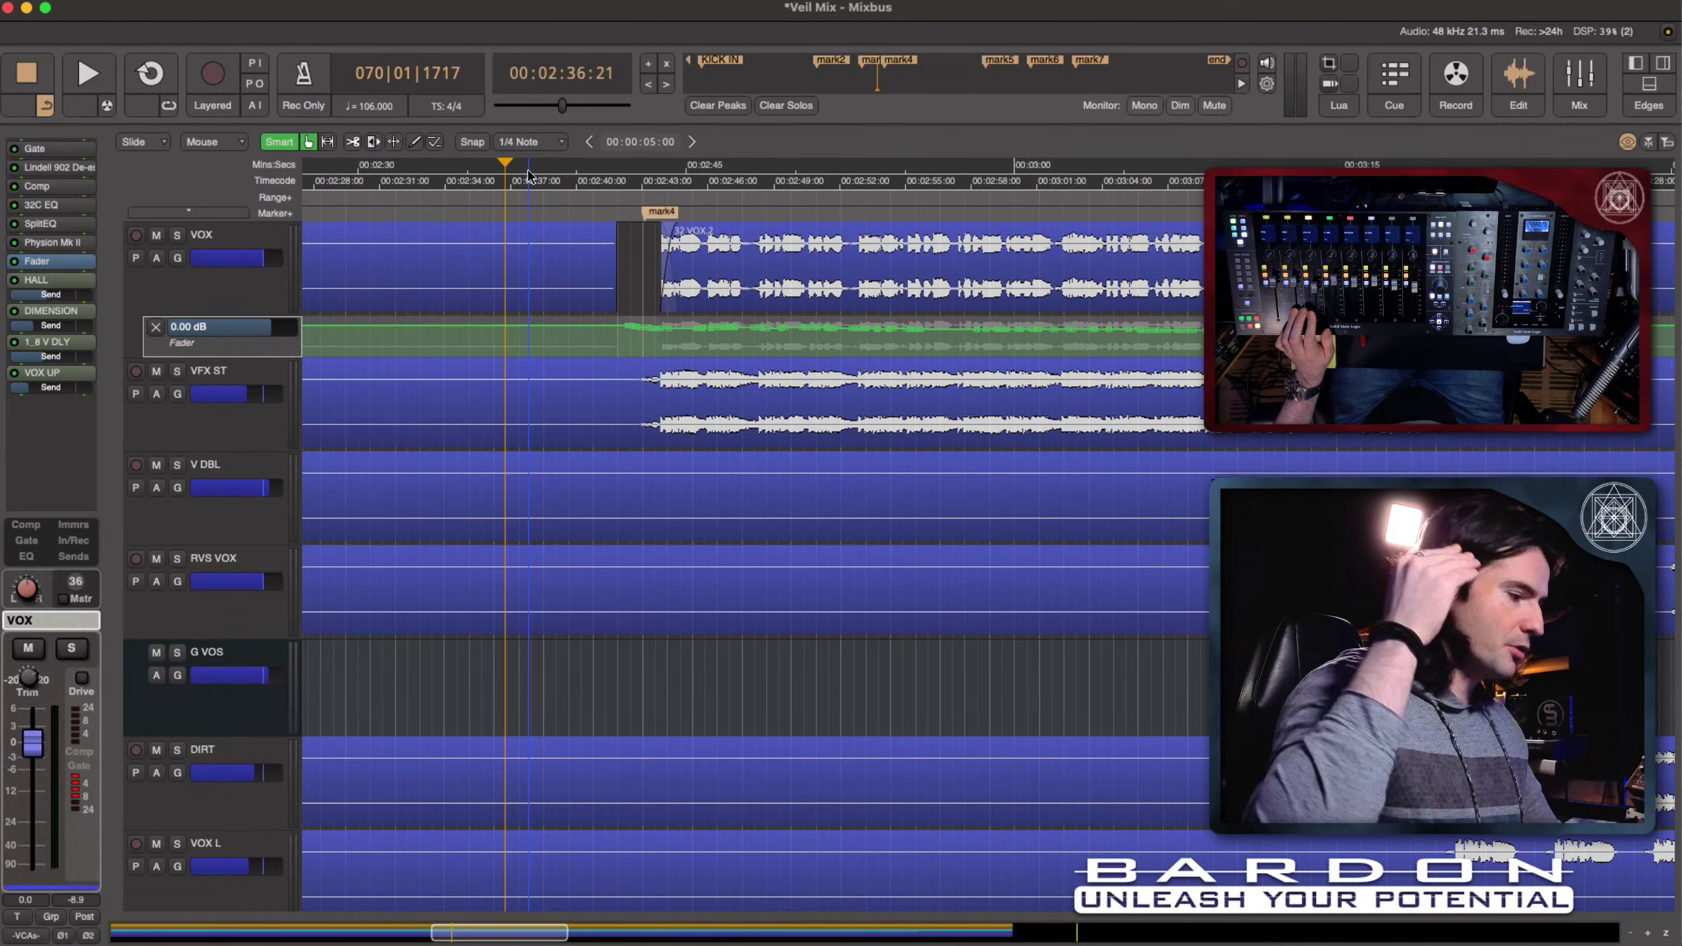
Step: Play the vocal section from 00:02:36:21 to listen to the VOX fader automation
key(space)
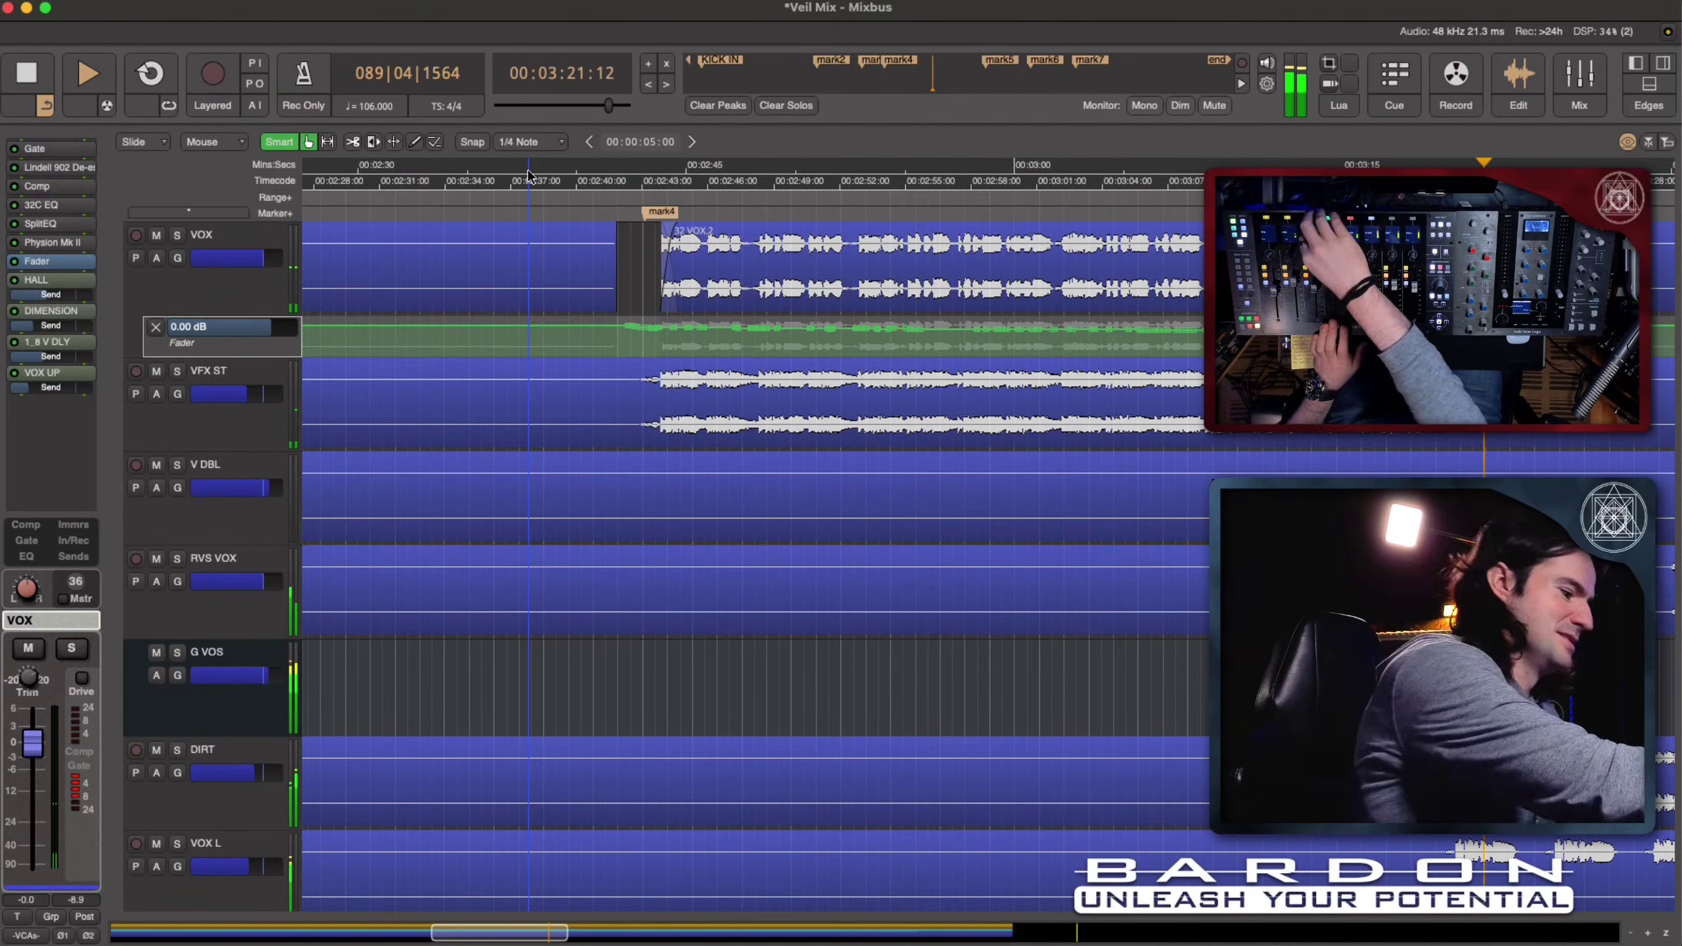
key(space)
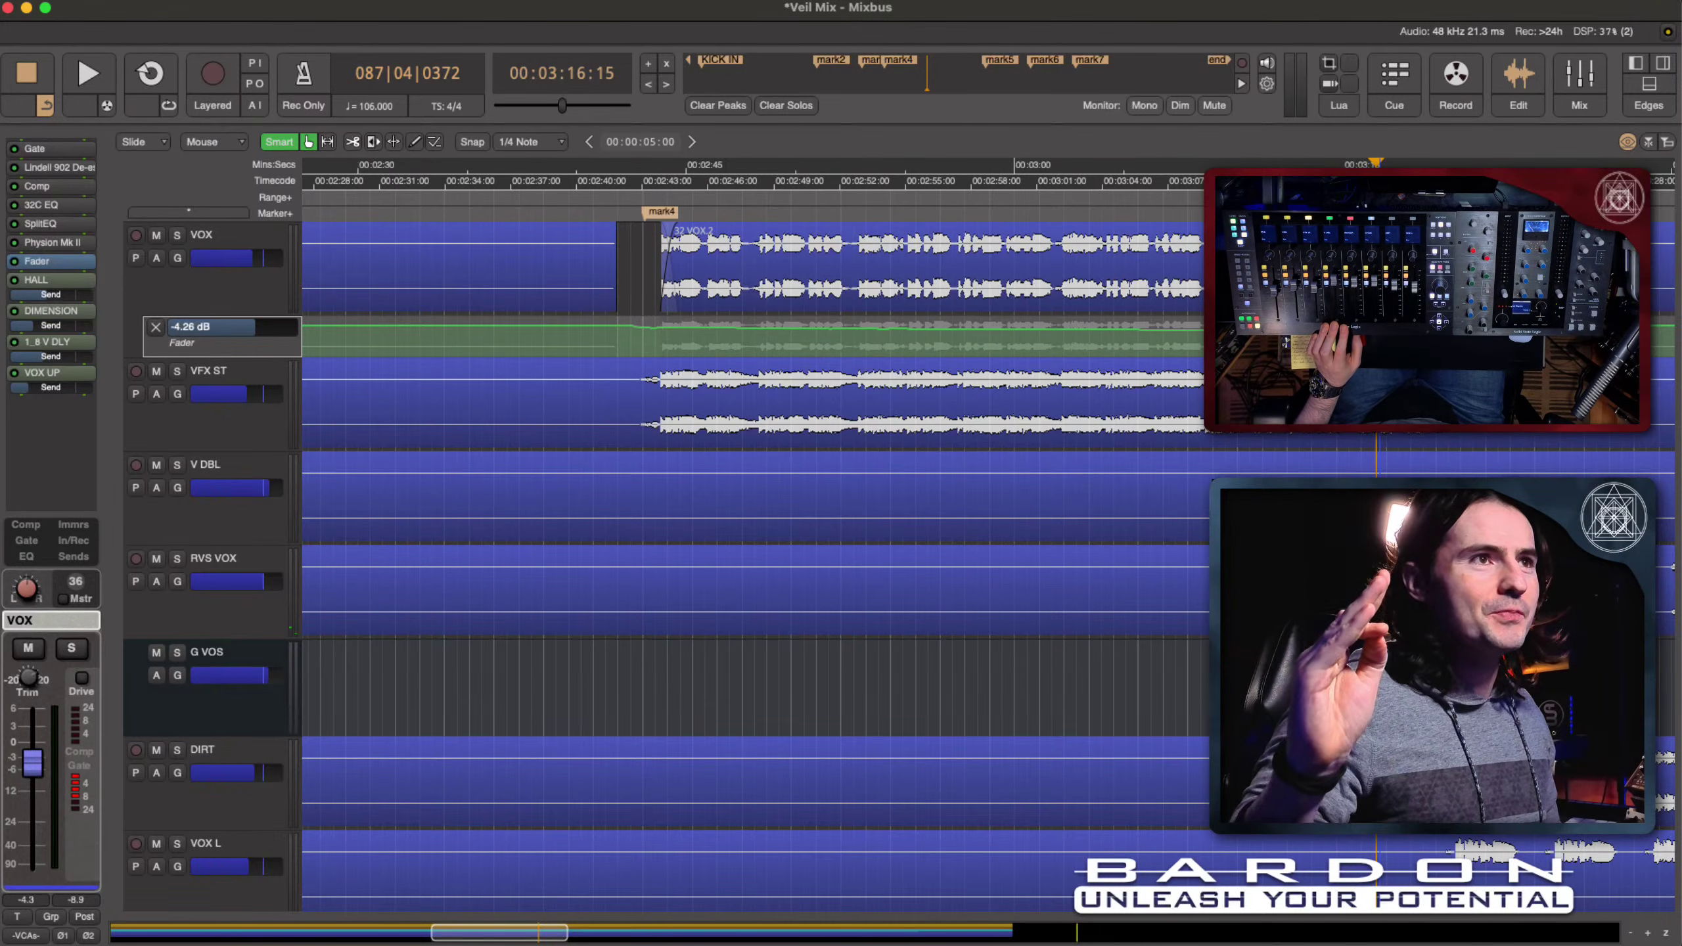
key(space)
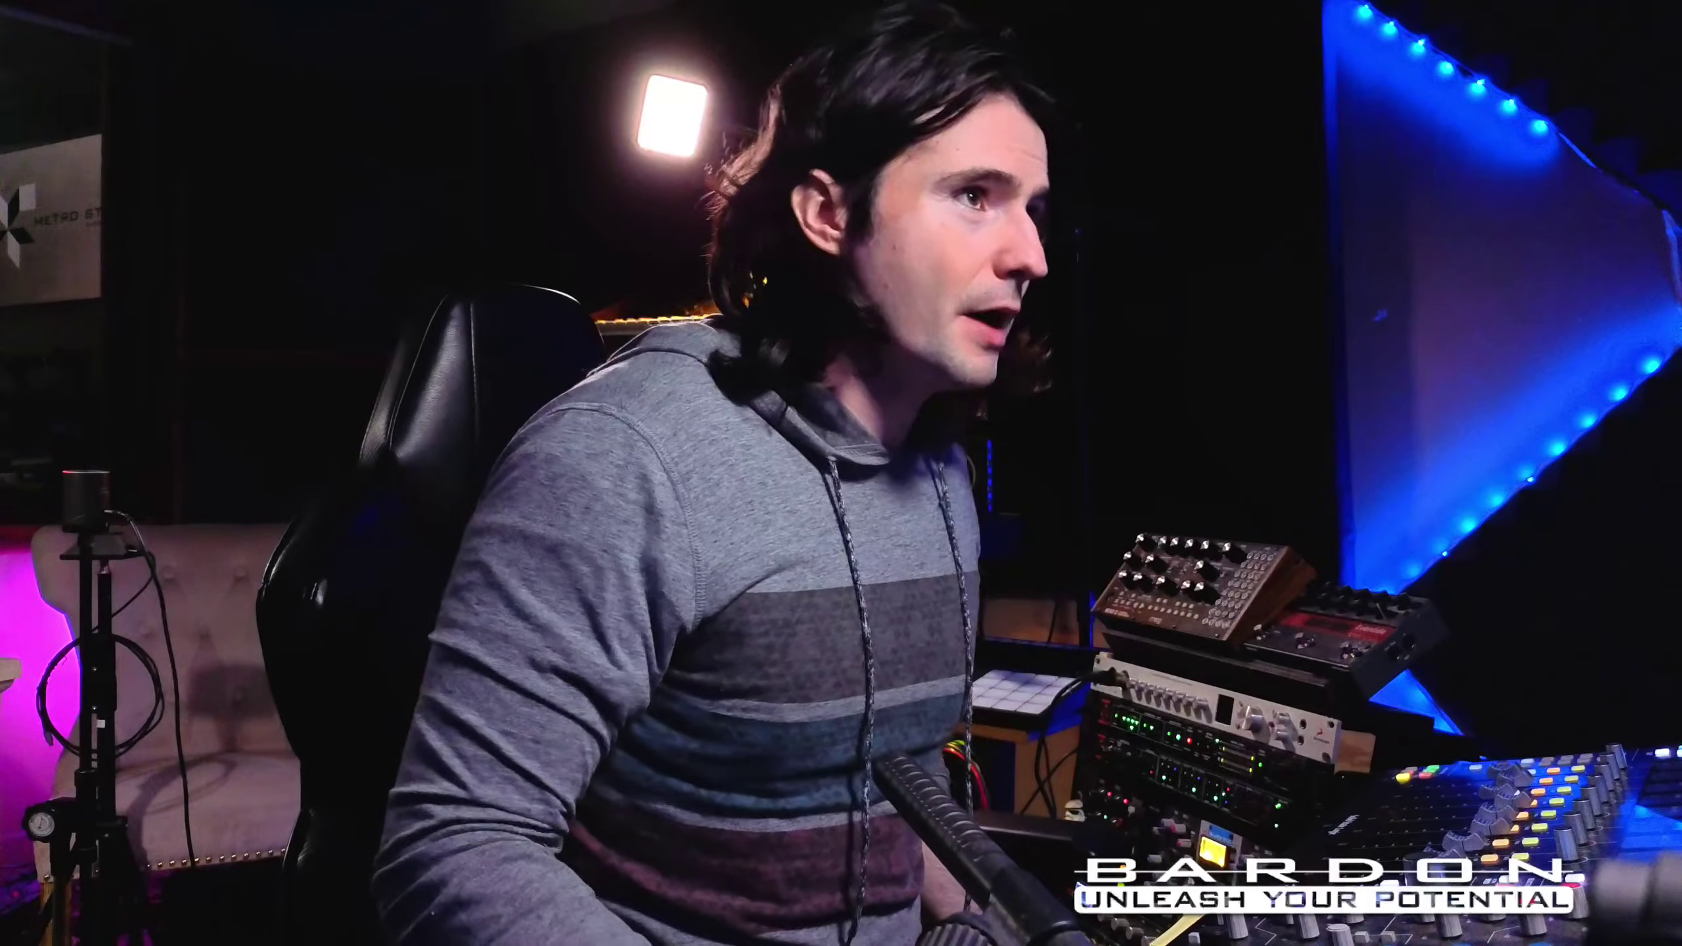
Step: Select the G VOS track and audition the group vocals from 00:03:16:15
click(247, 714)
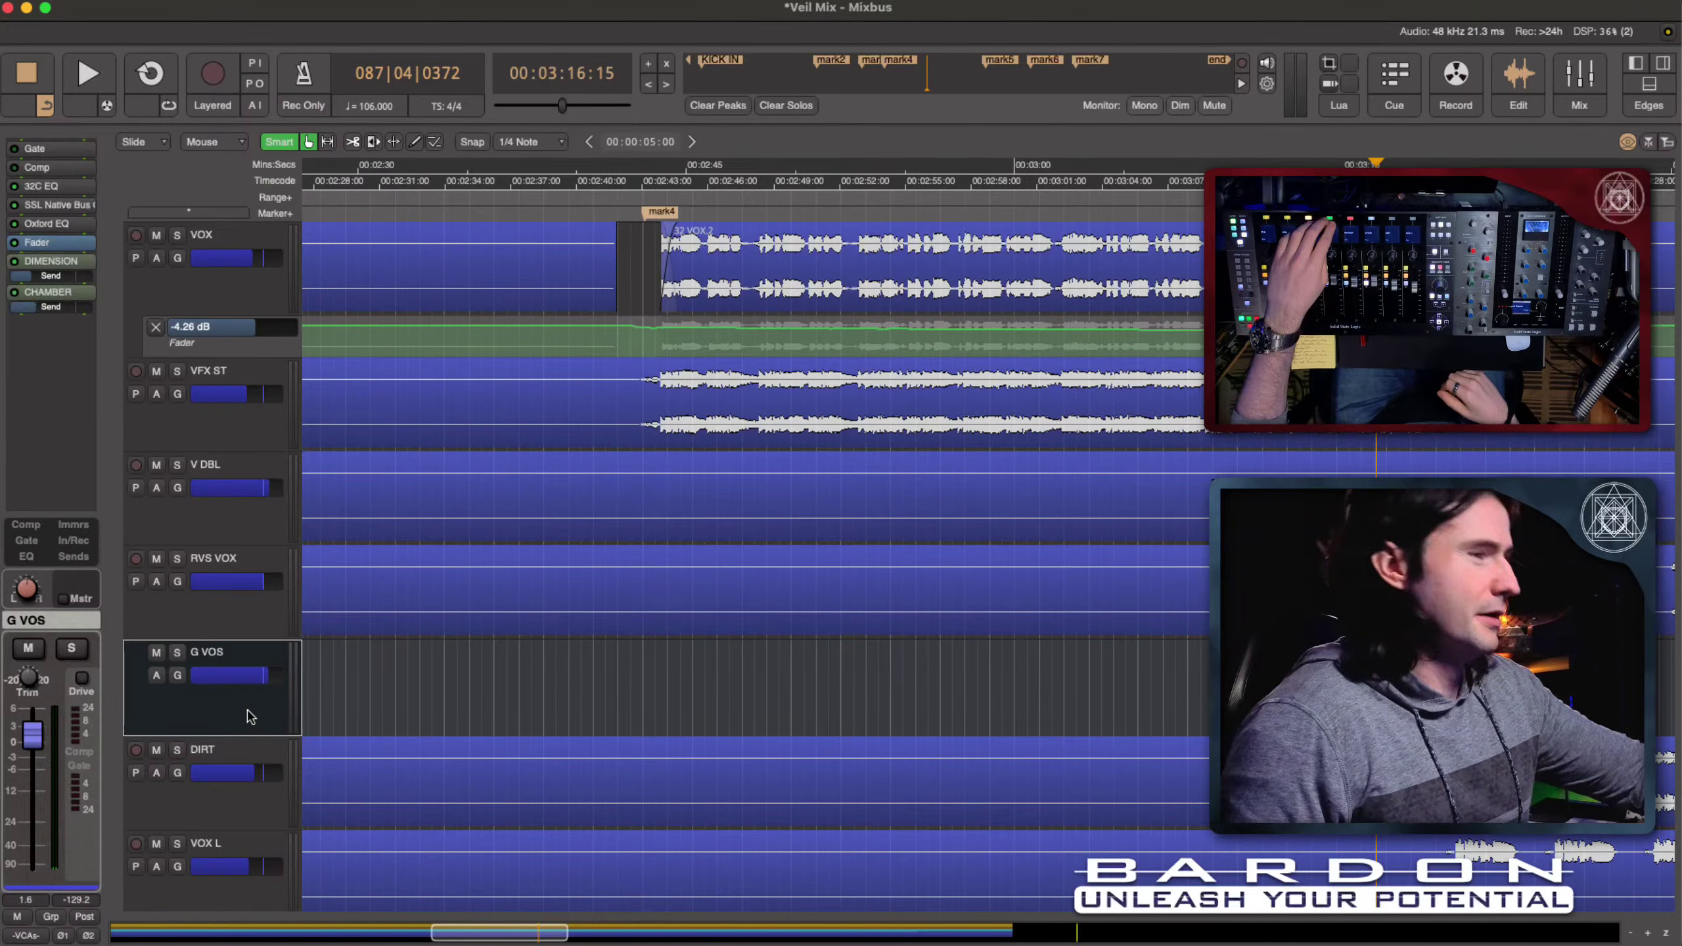
key(space)
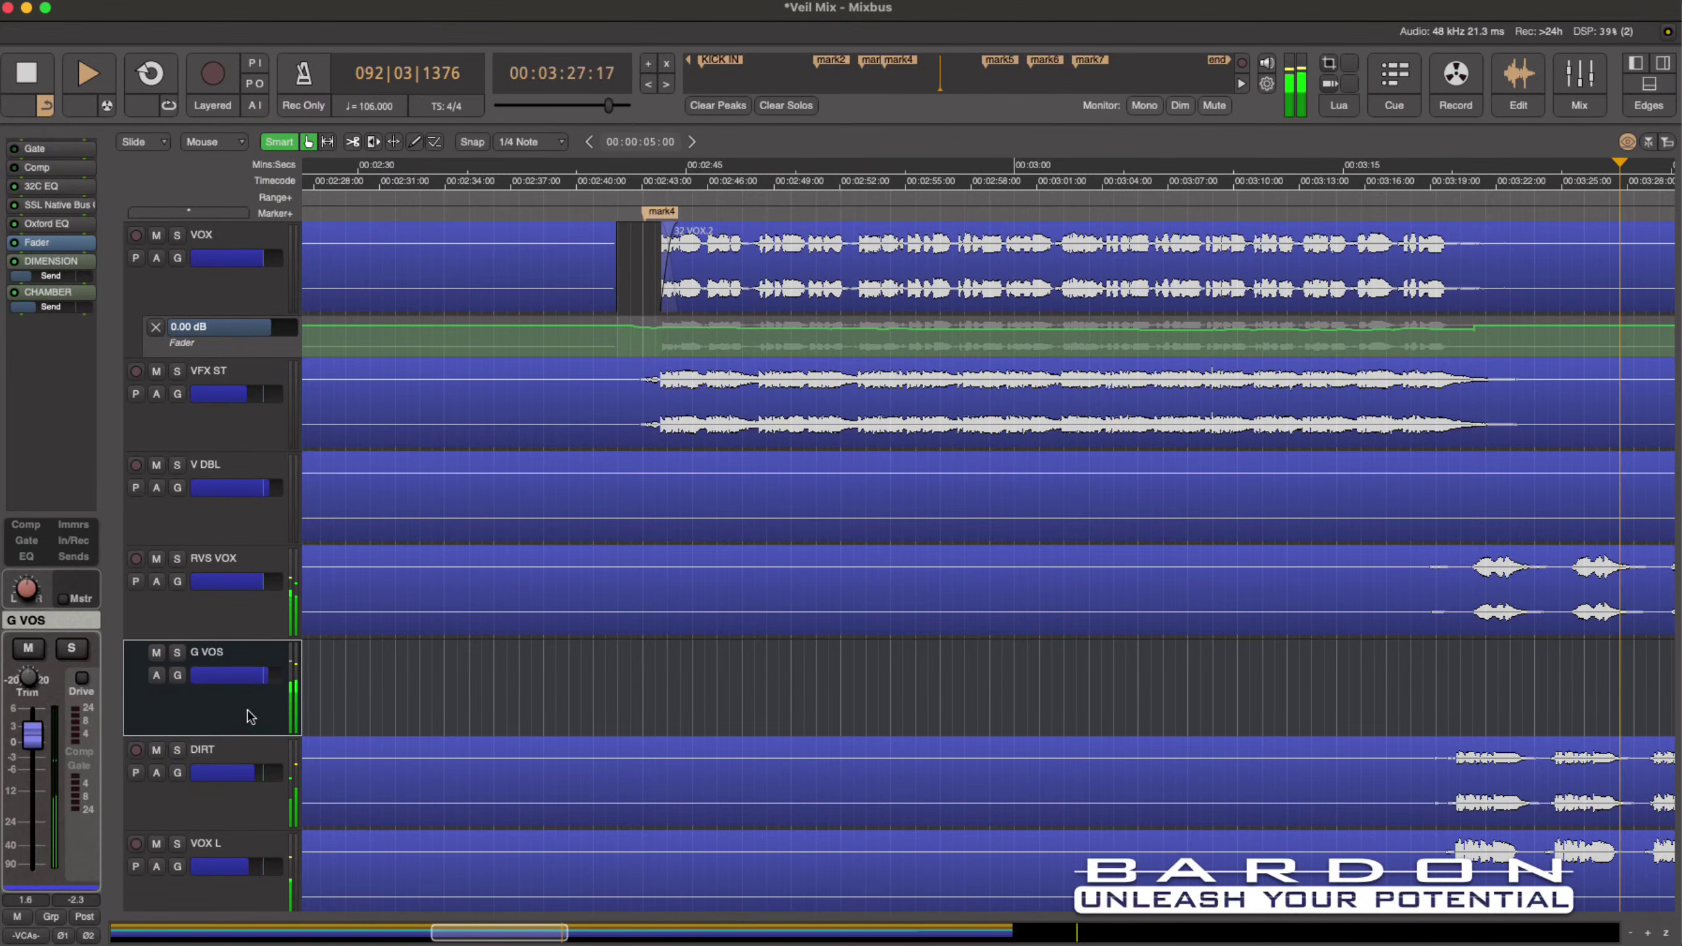
key(space)
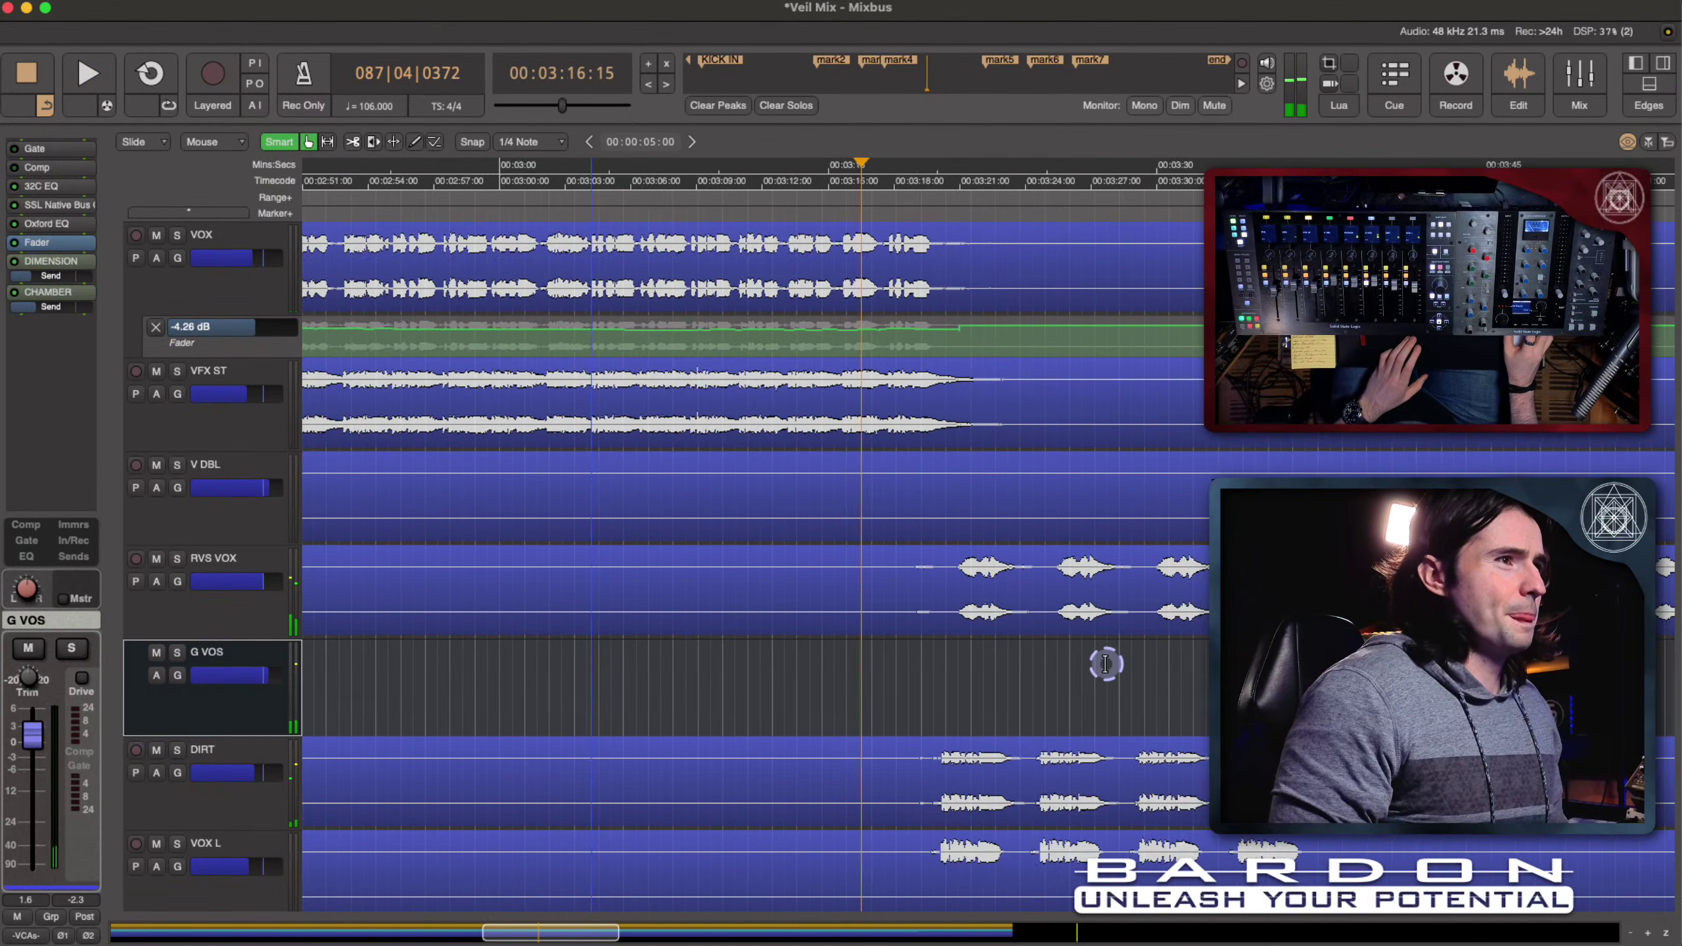
Step: Show the G VOS fader automation, set its mode to Touch, and record a level ride from 00:03:16:15
scroll(1105, 663, right, 3)
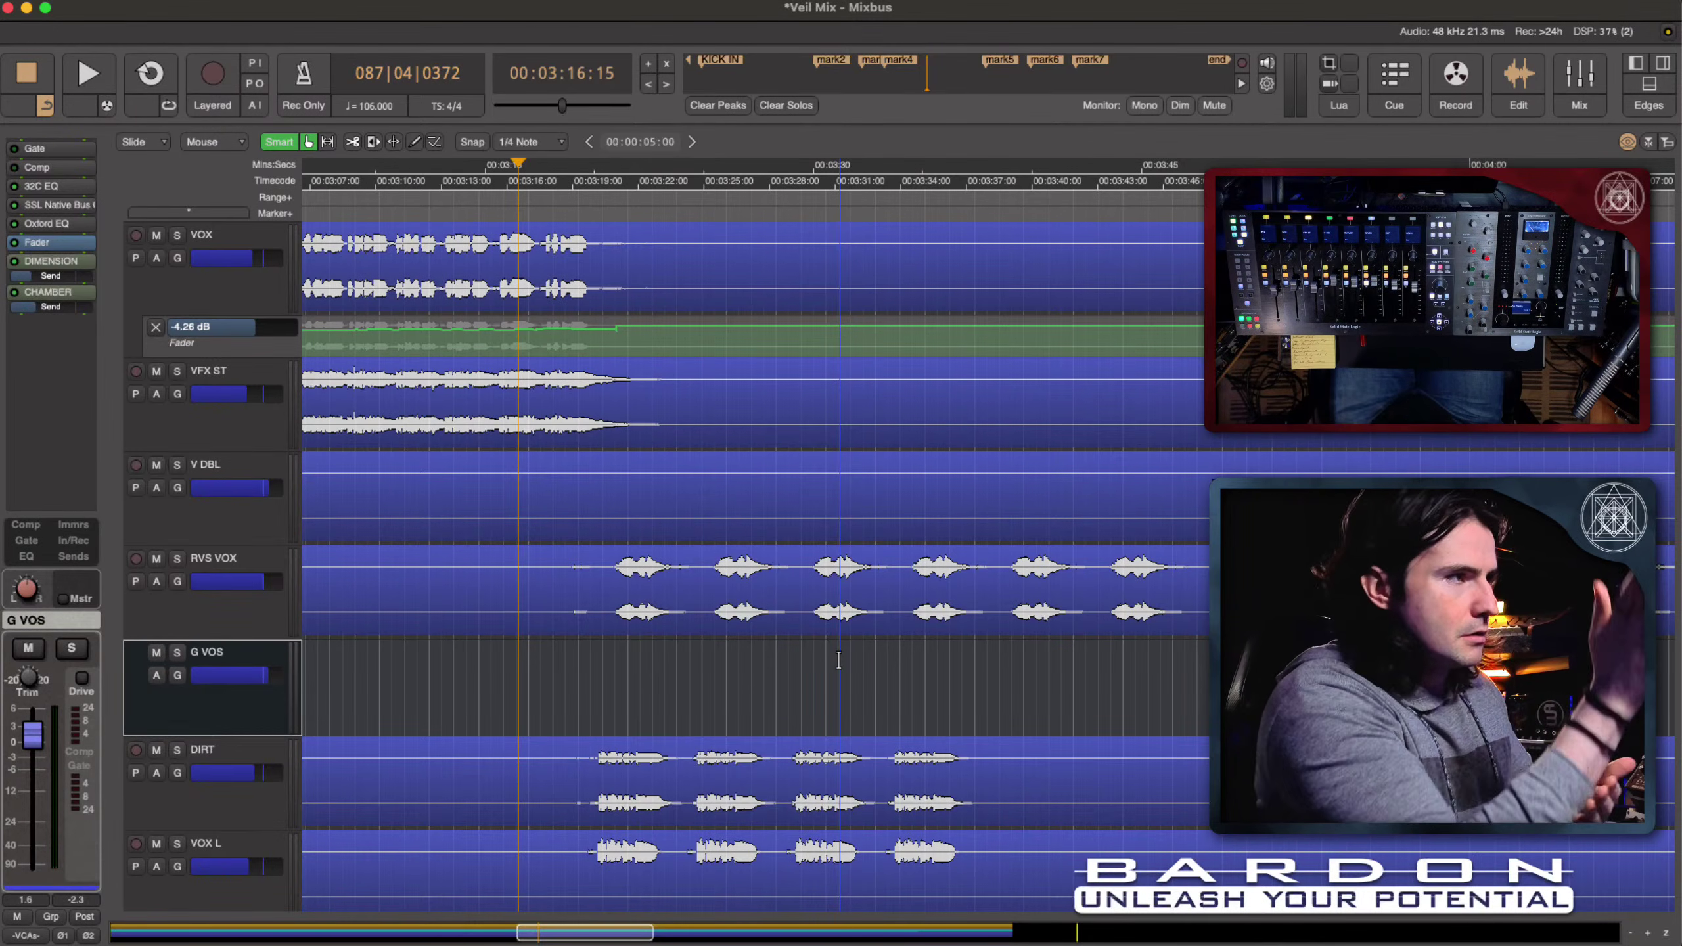
scroll(683, 682, down, 5)
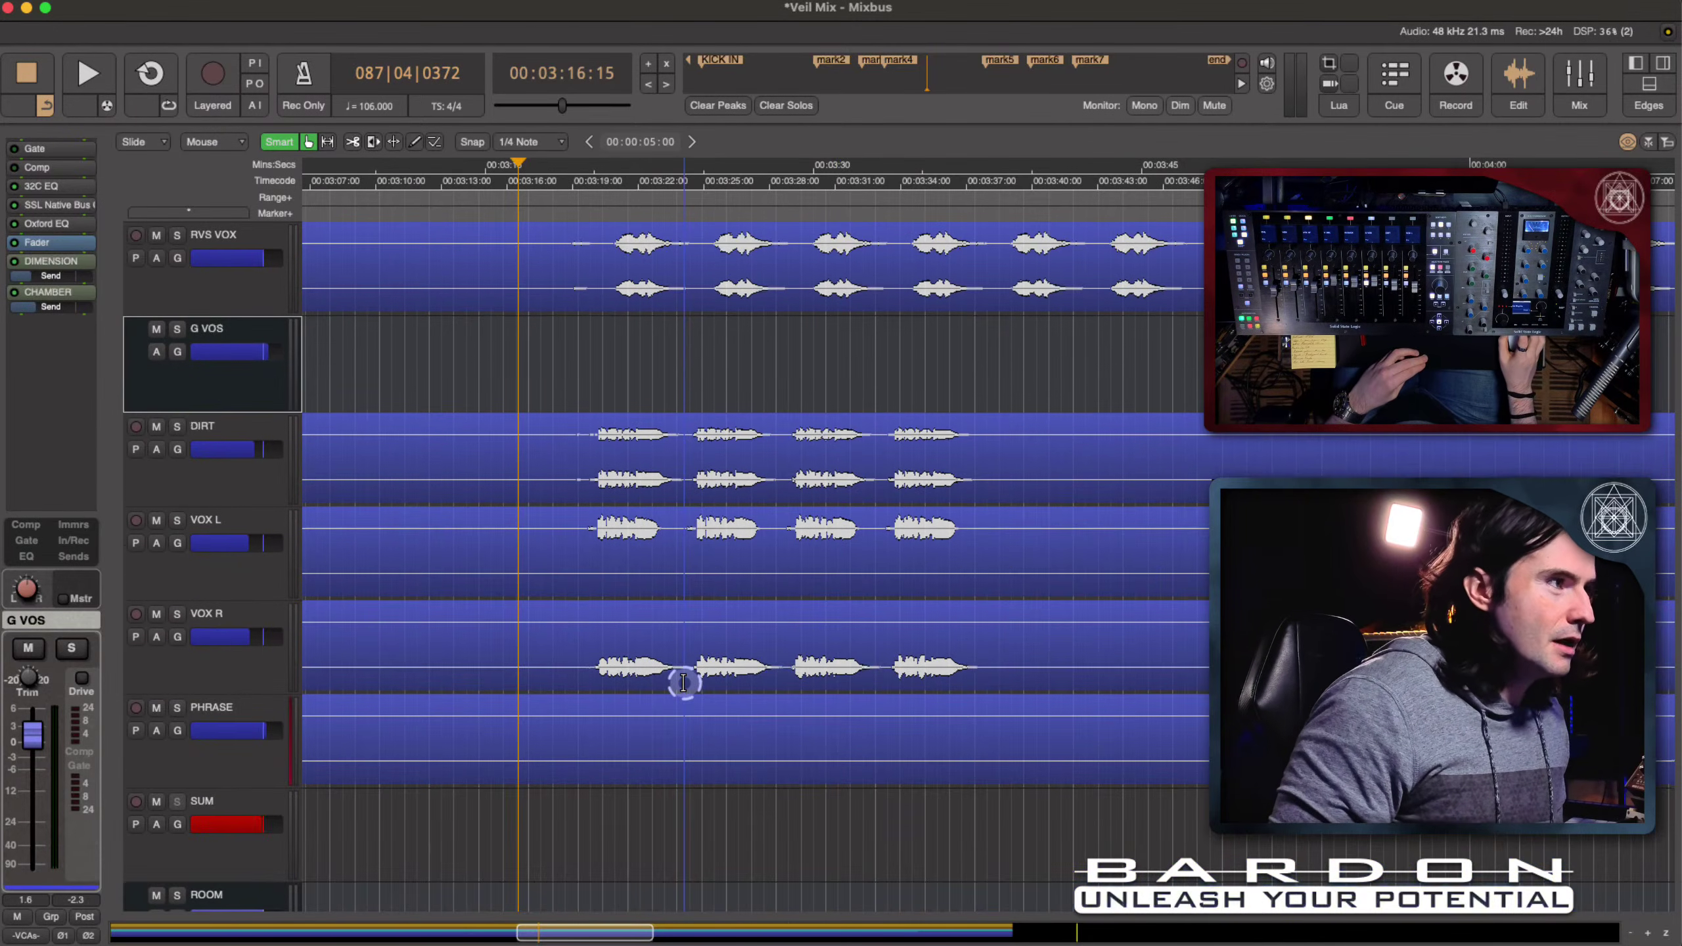
scroll(628, 487, up, 5)
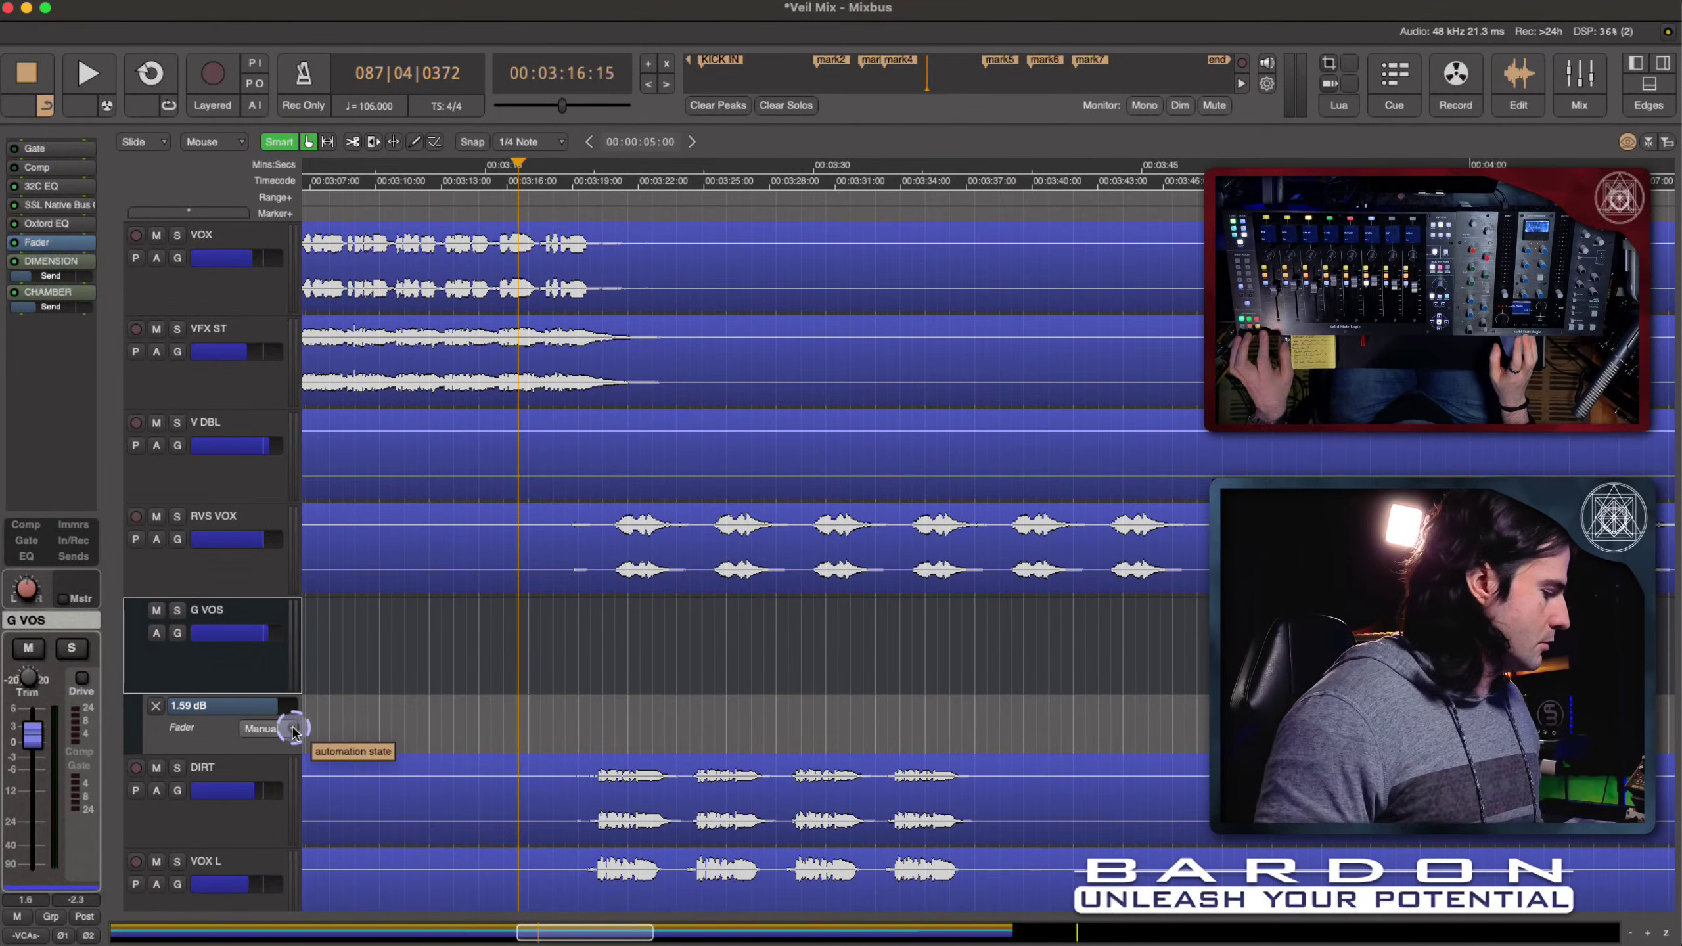
click(295, 731)
click(265, 788)
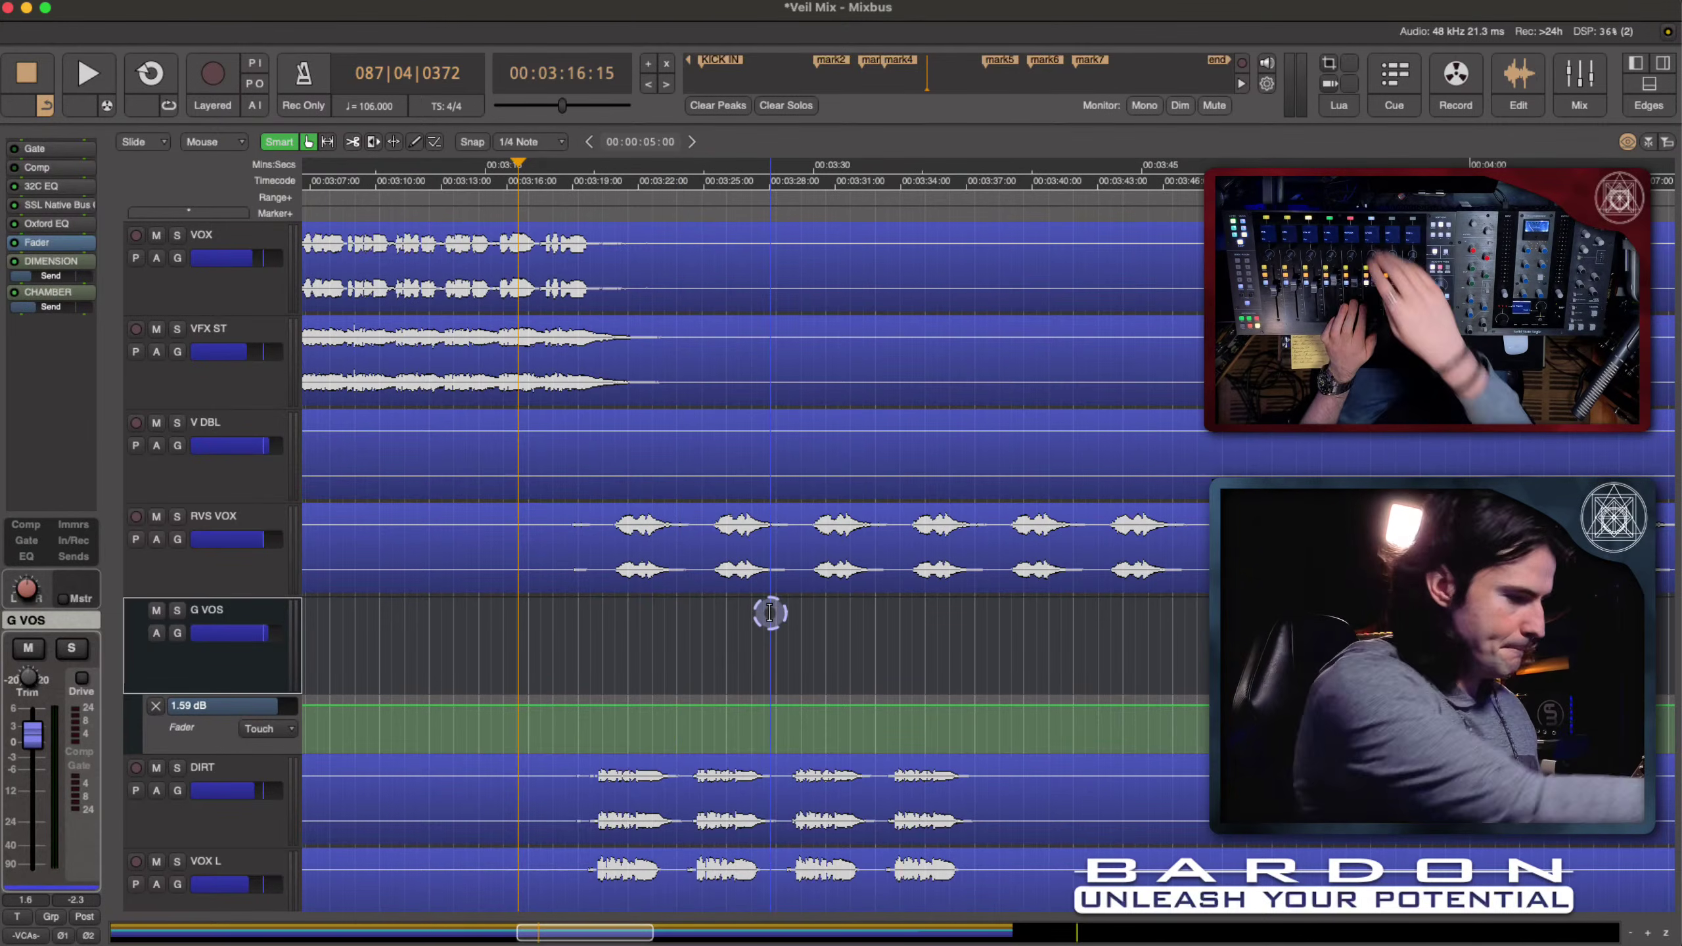
key(space)
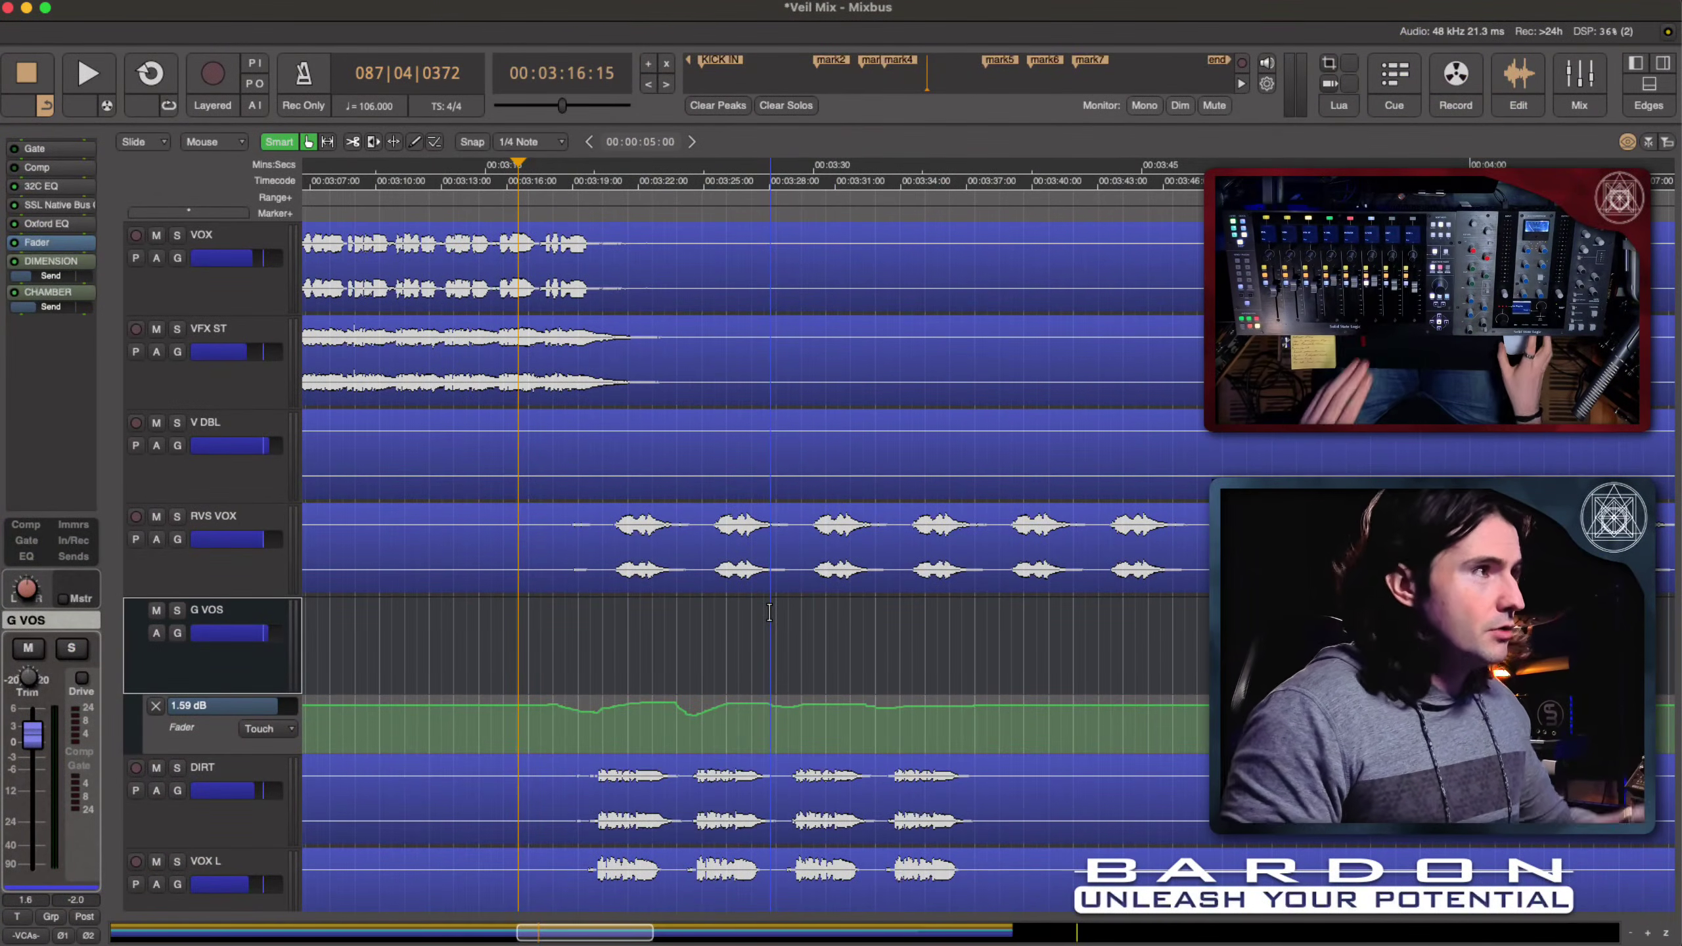
Step: Select the G VOS fader automation lane and record a second Touch pass over the same four vocal phrases
click(817, 722)
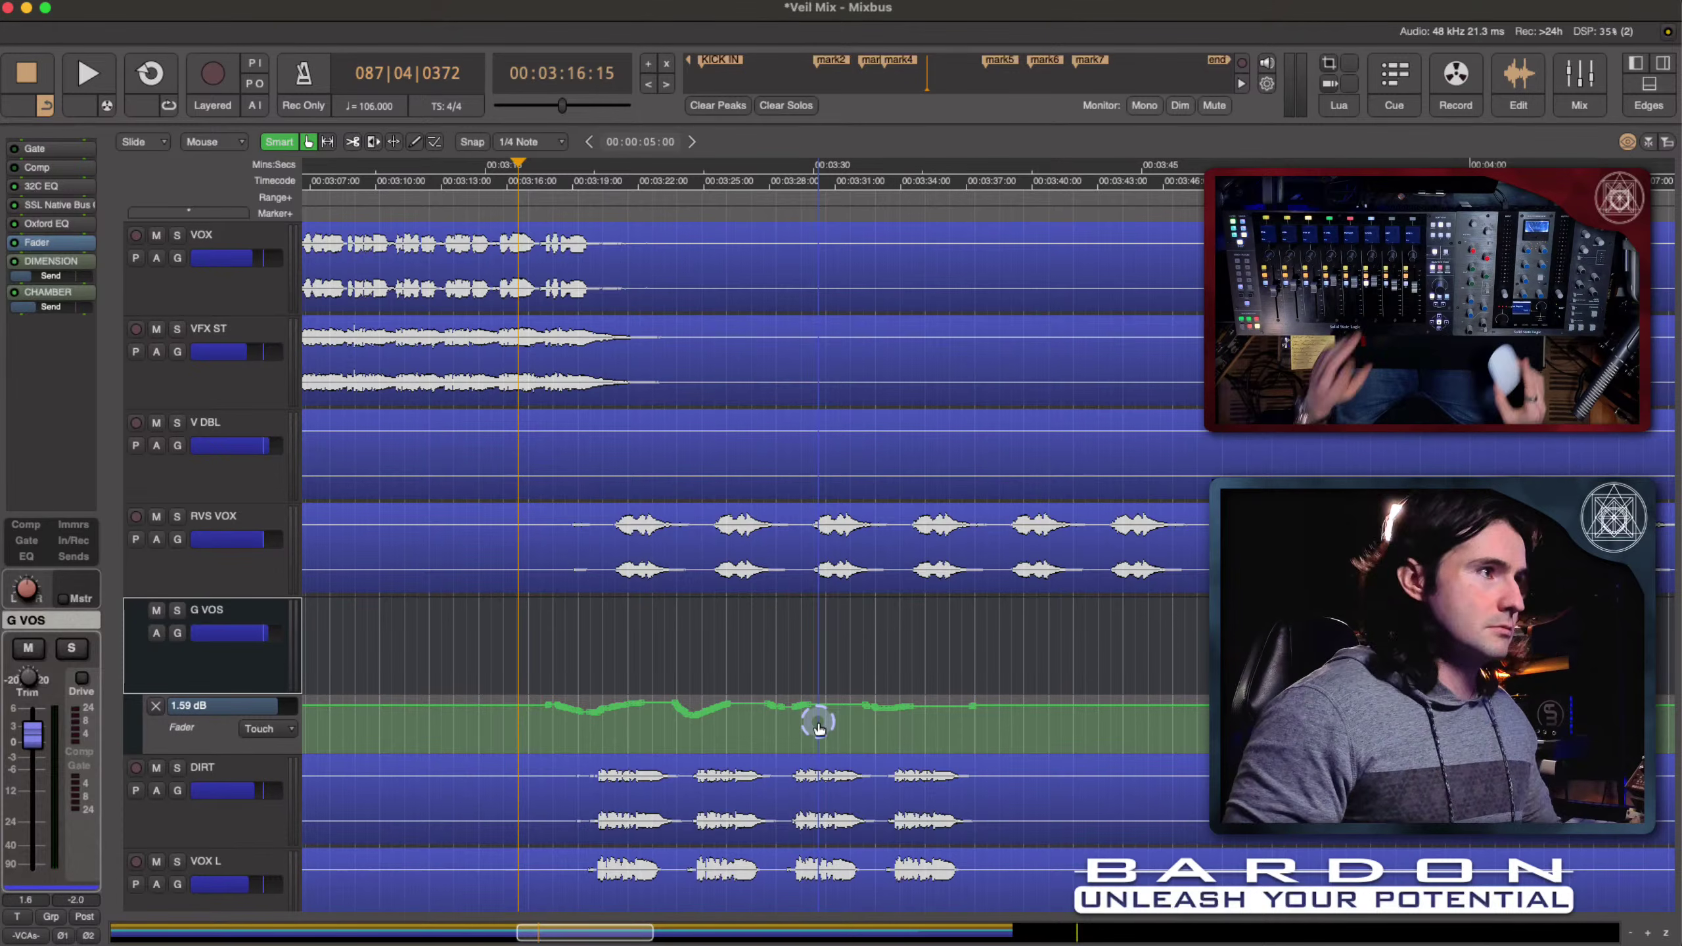
click(821, 716)
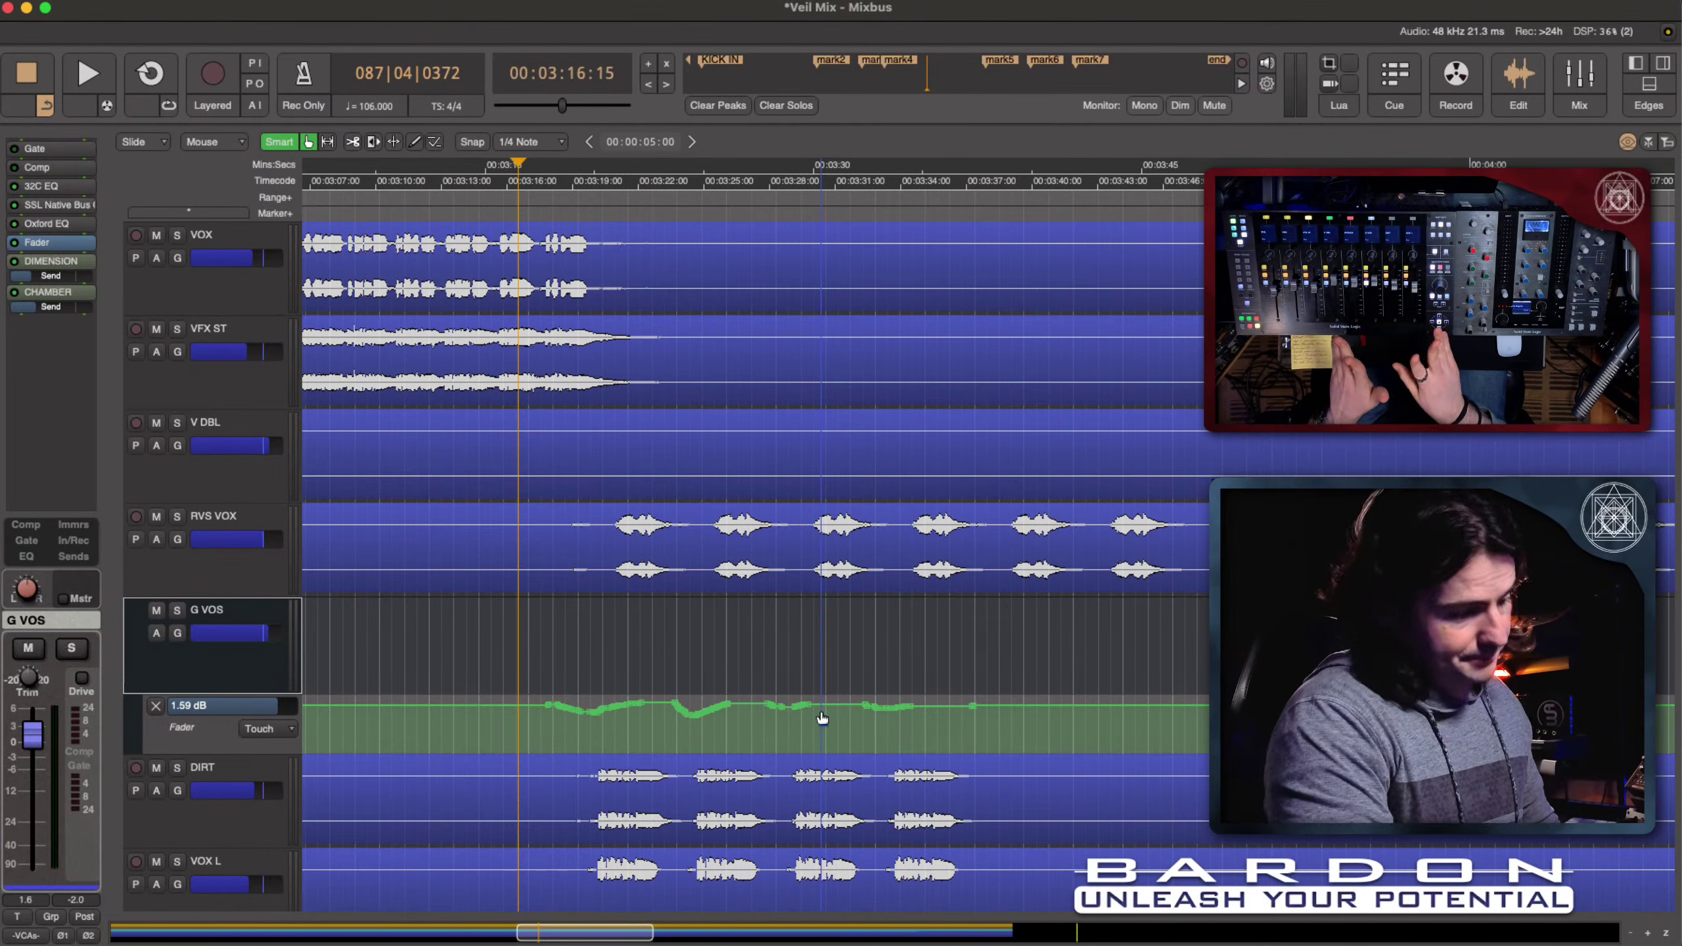
key(space)
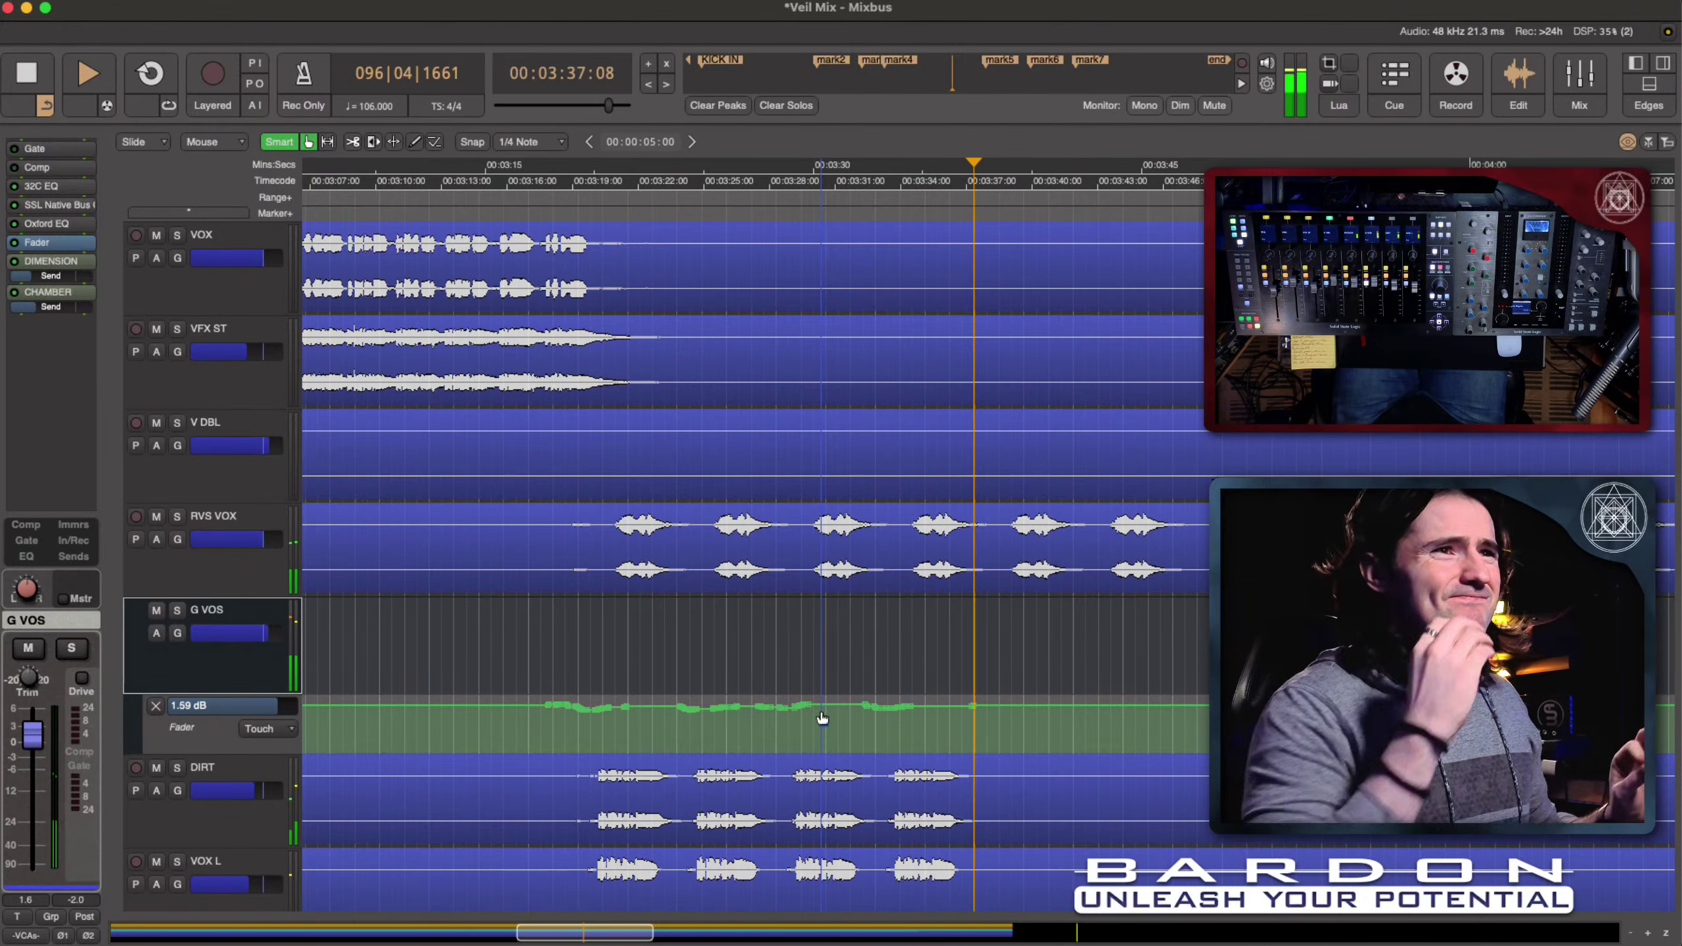
key(space)
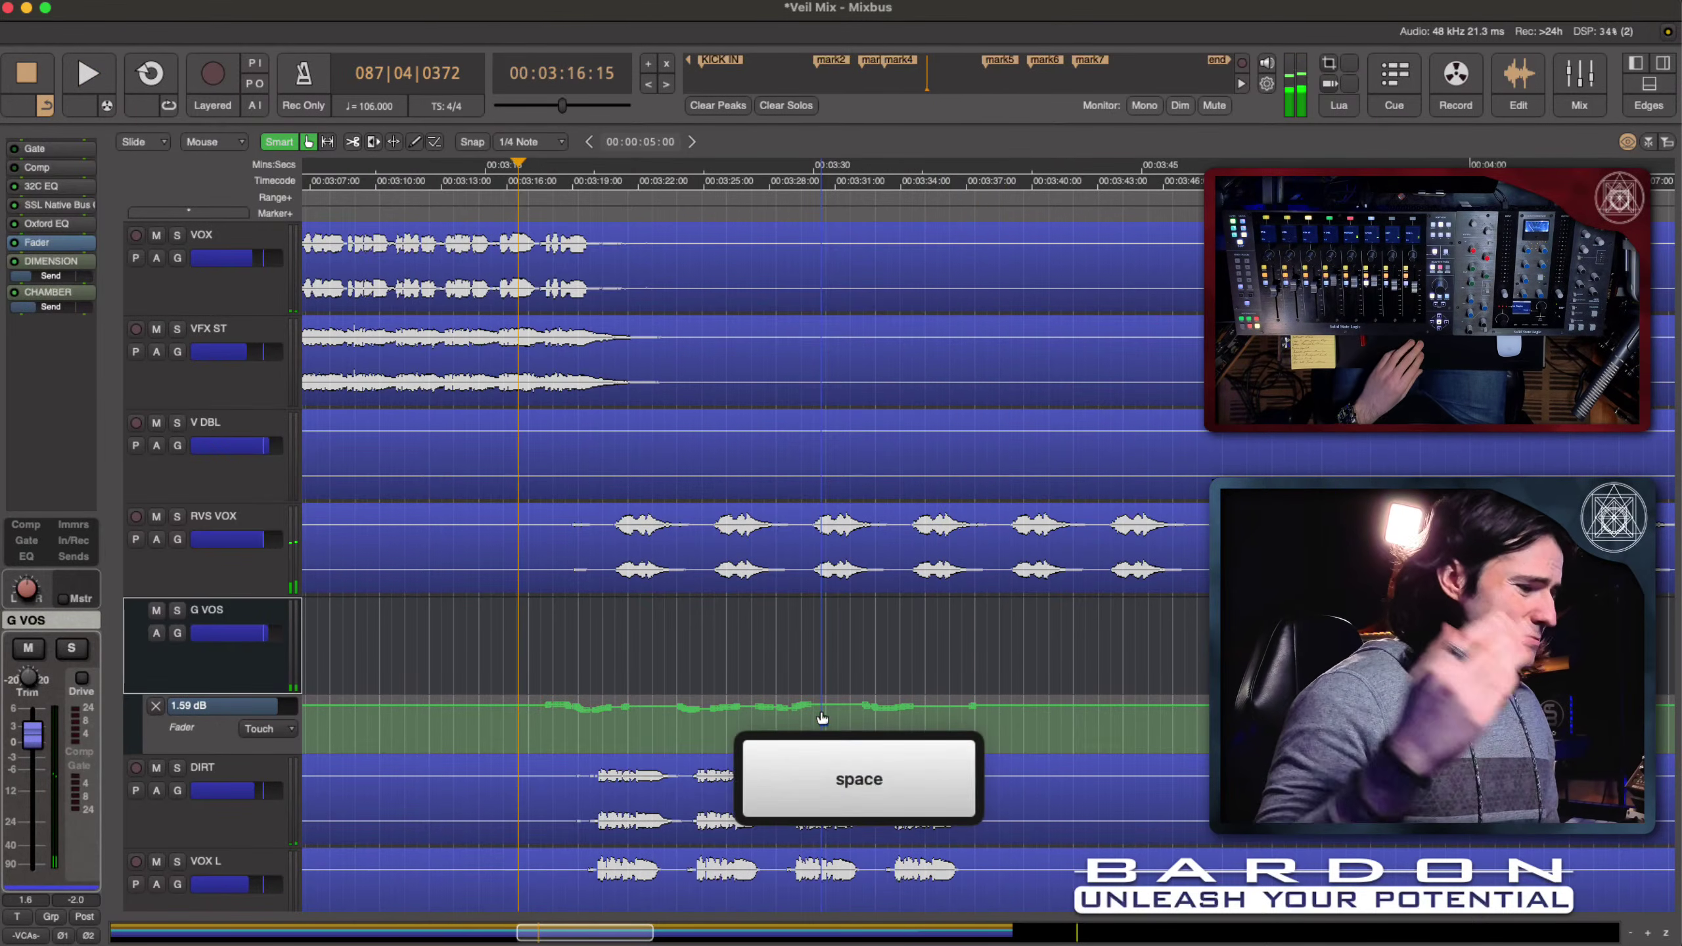
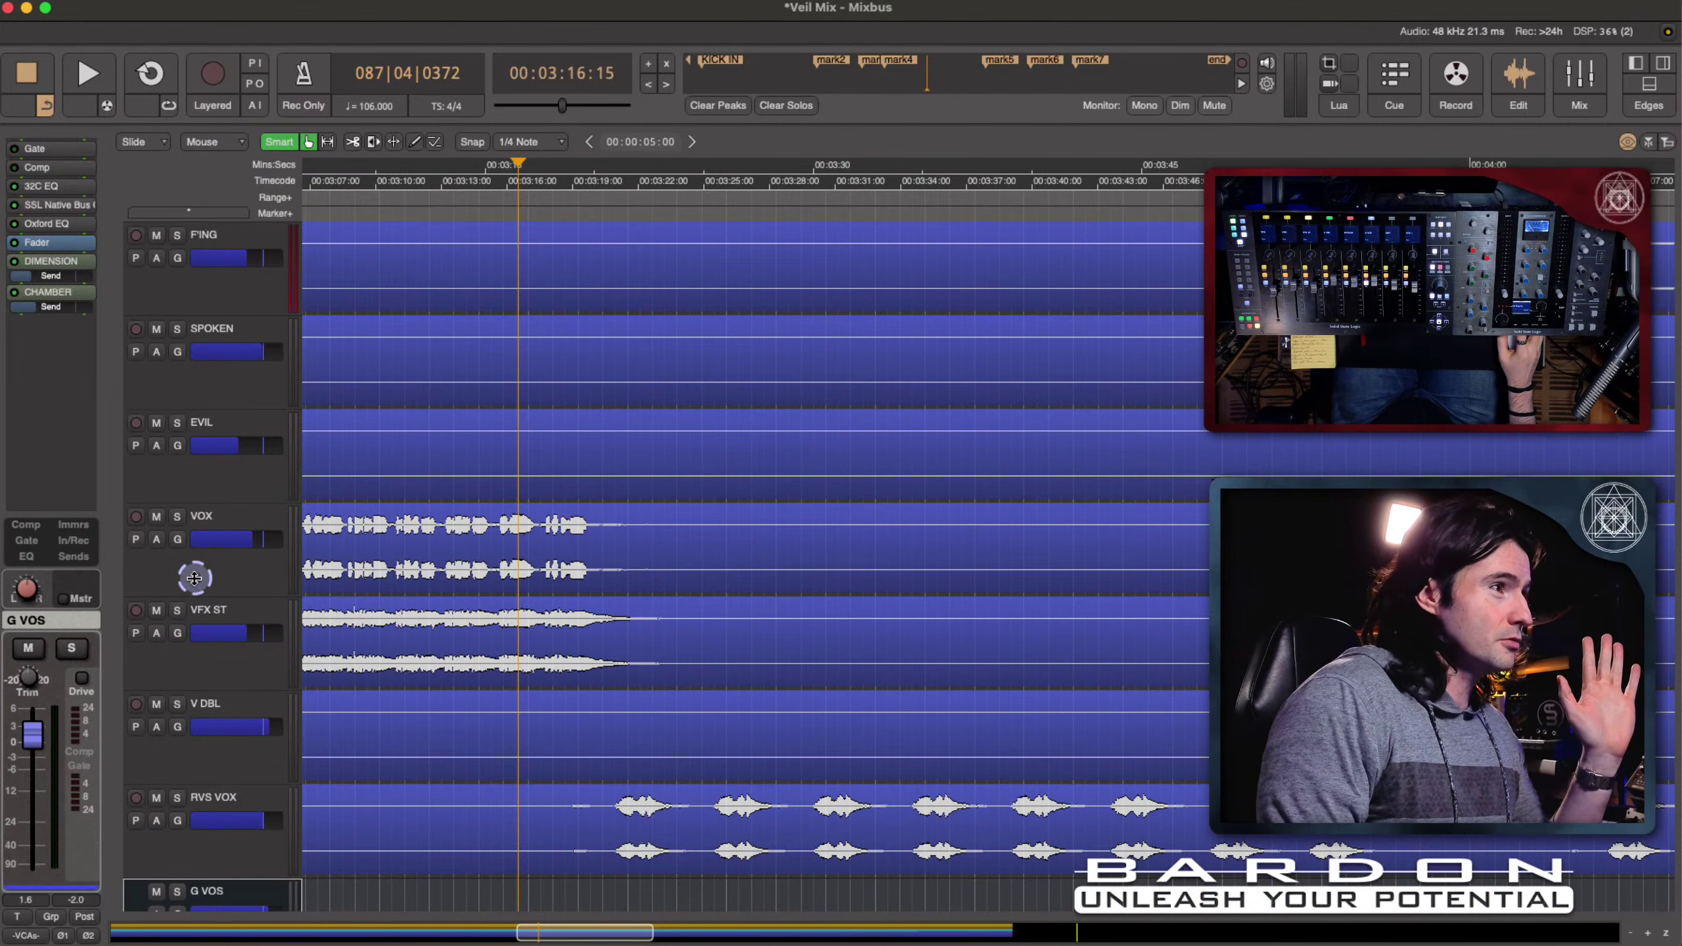
Step: Show the existing automation lanes of the VOX track
click(251, 516)
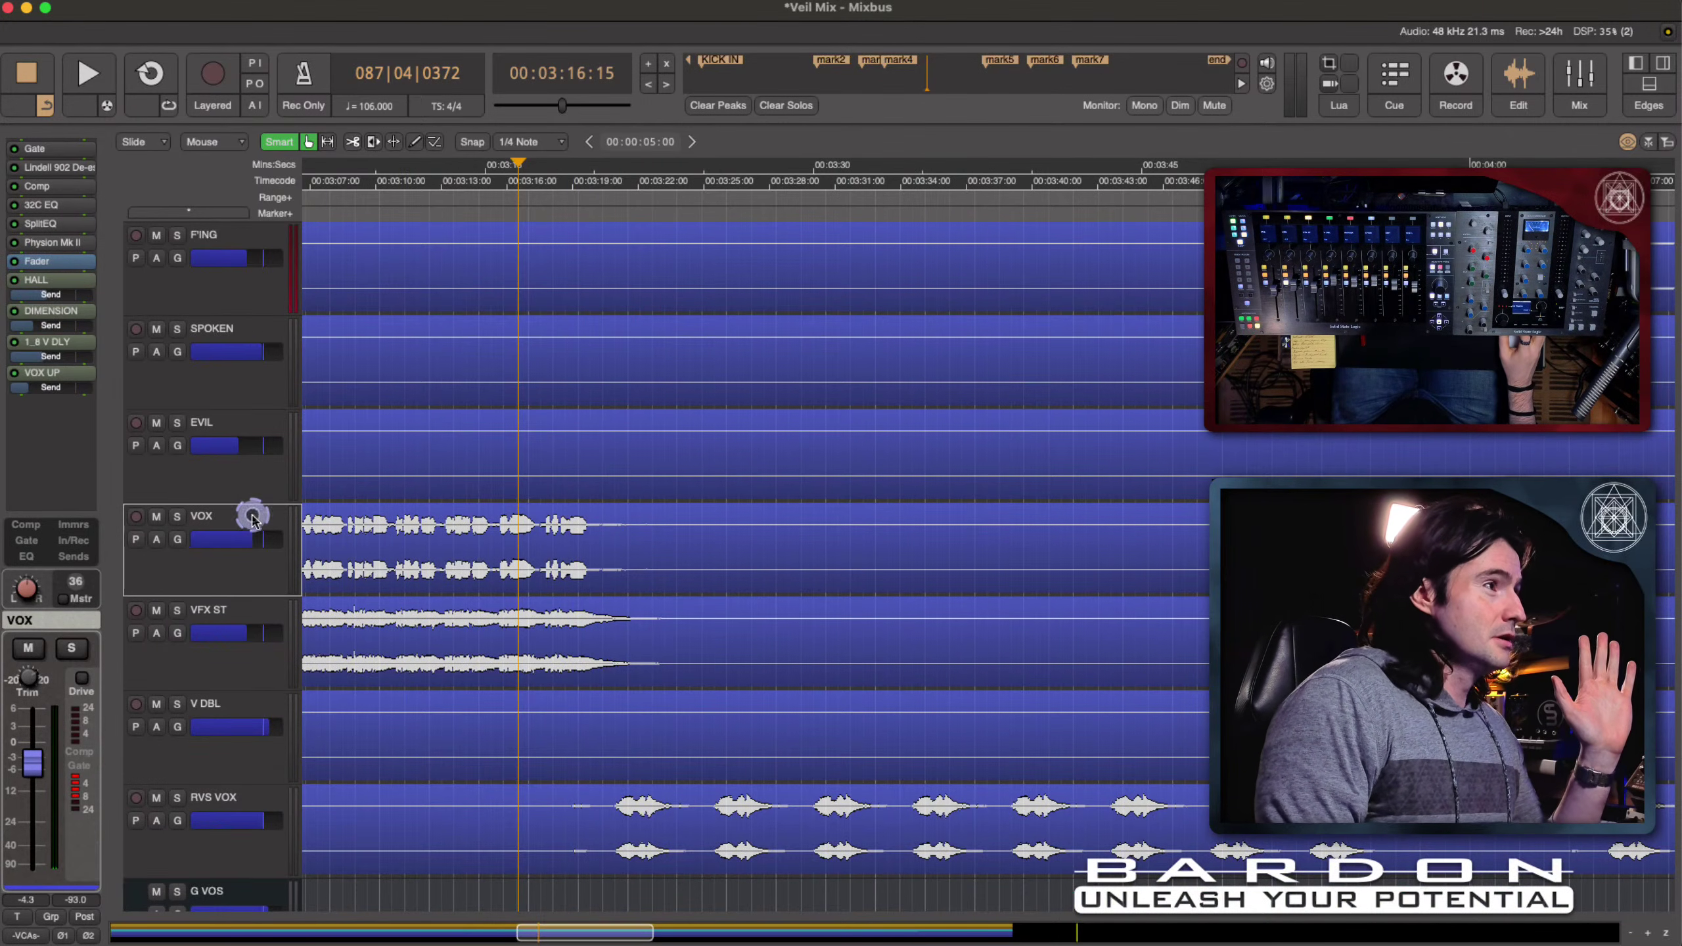
right_click(252, 510)
mouse_move(331, 672)
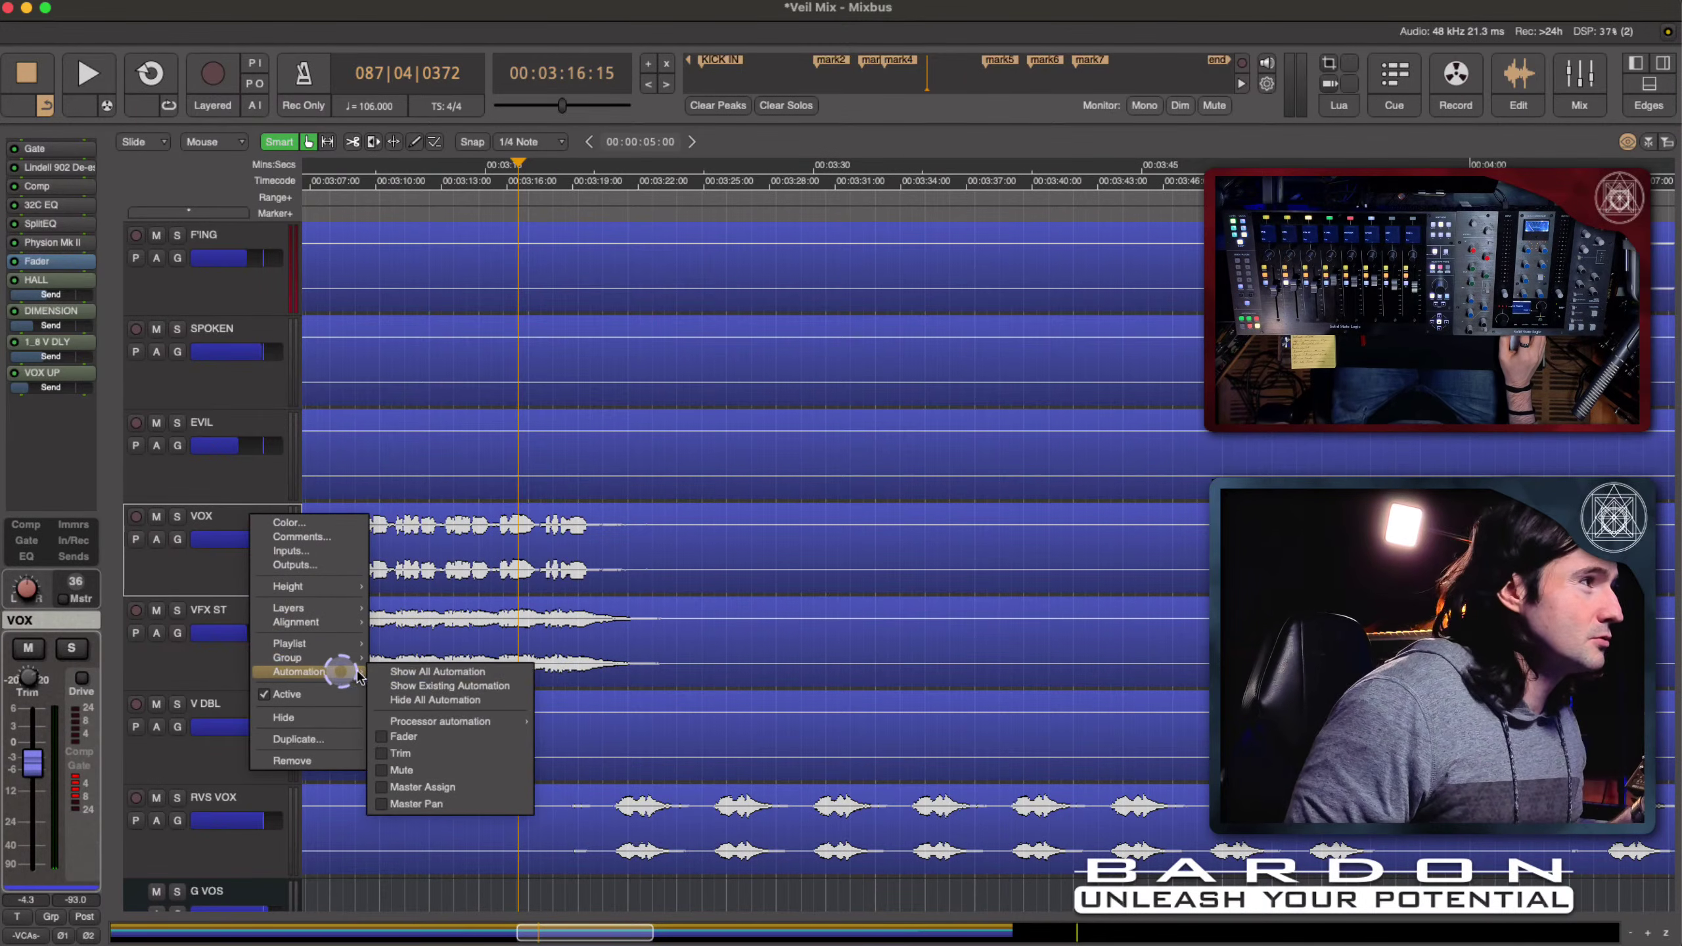
click(513, 684)
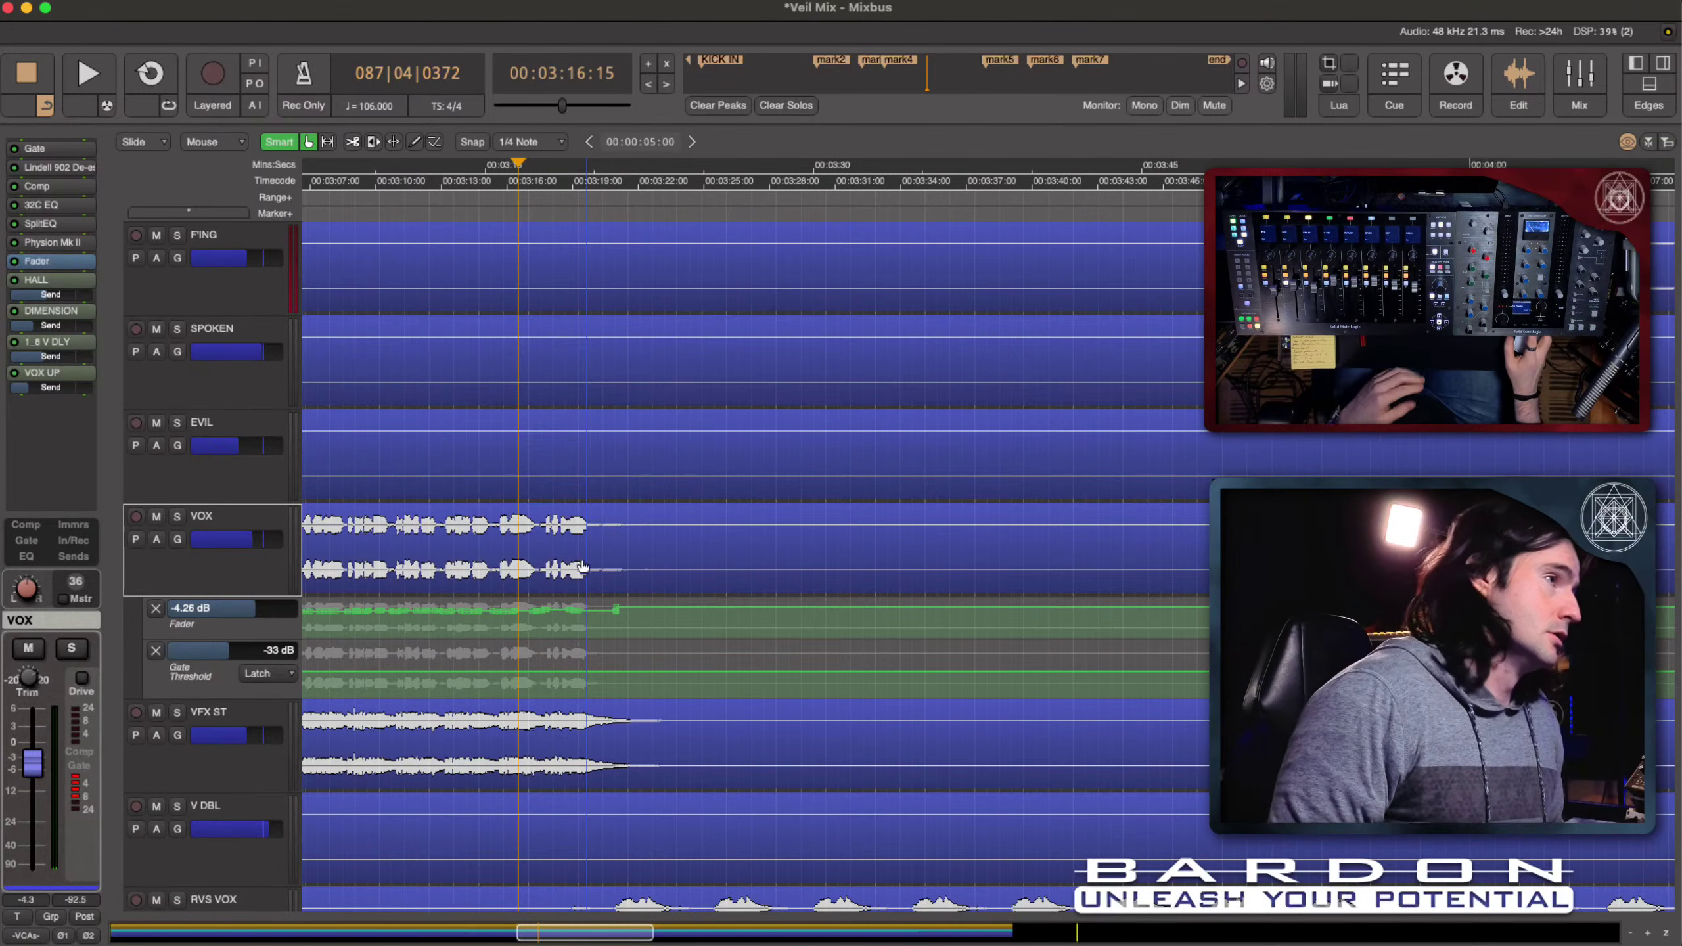
Step: Examine the vocal tracks and their automation lanes across the song, including the sections around mark6 and mark7
scroll(588, 612, down, 10)
scroll(585, 531, right, 3)
scroll(586, 530, down, 1)
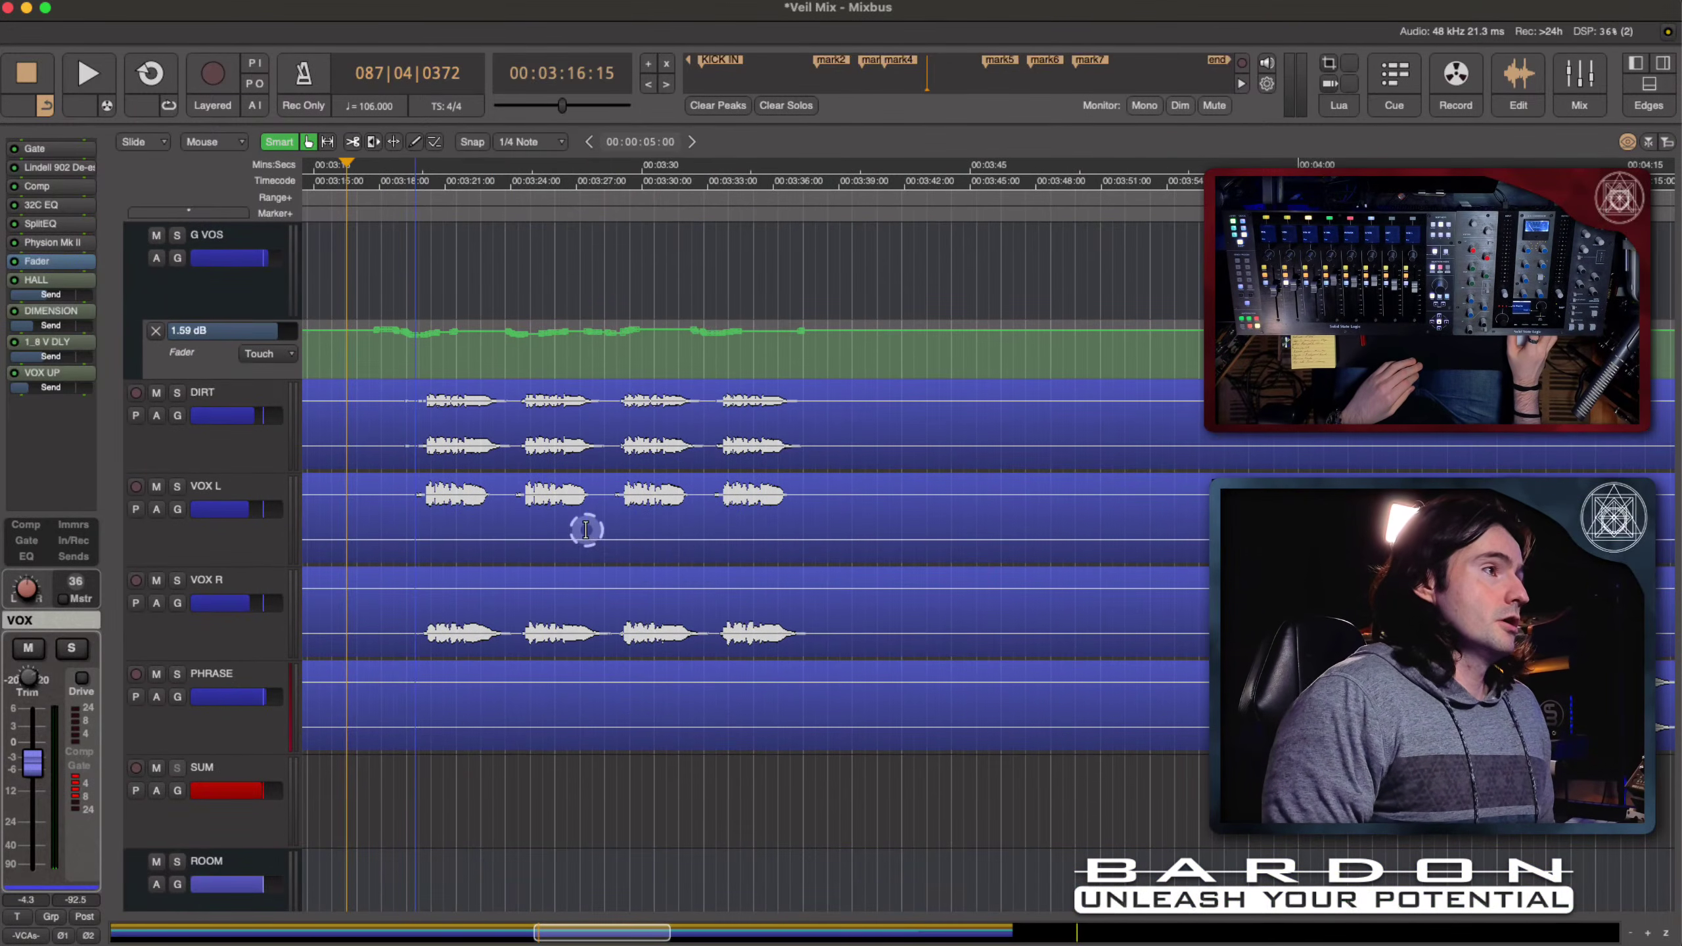
scroll(585, 530, right, 10)
scroll(585, 530, up, 6)
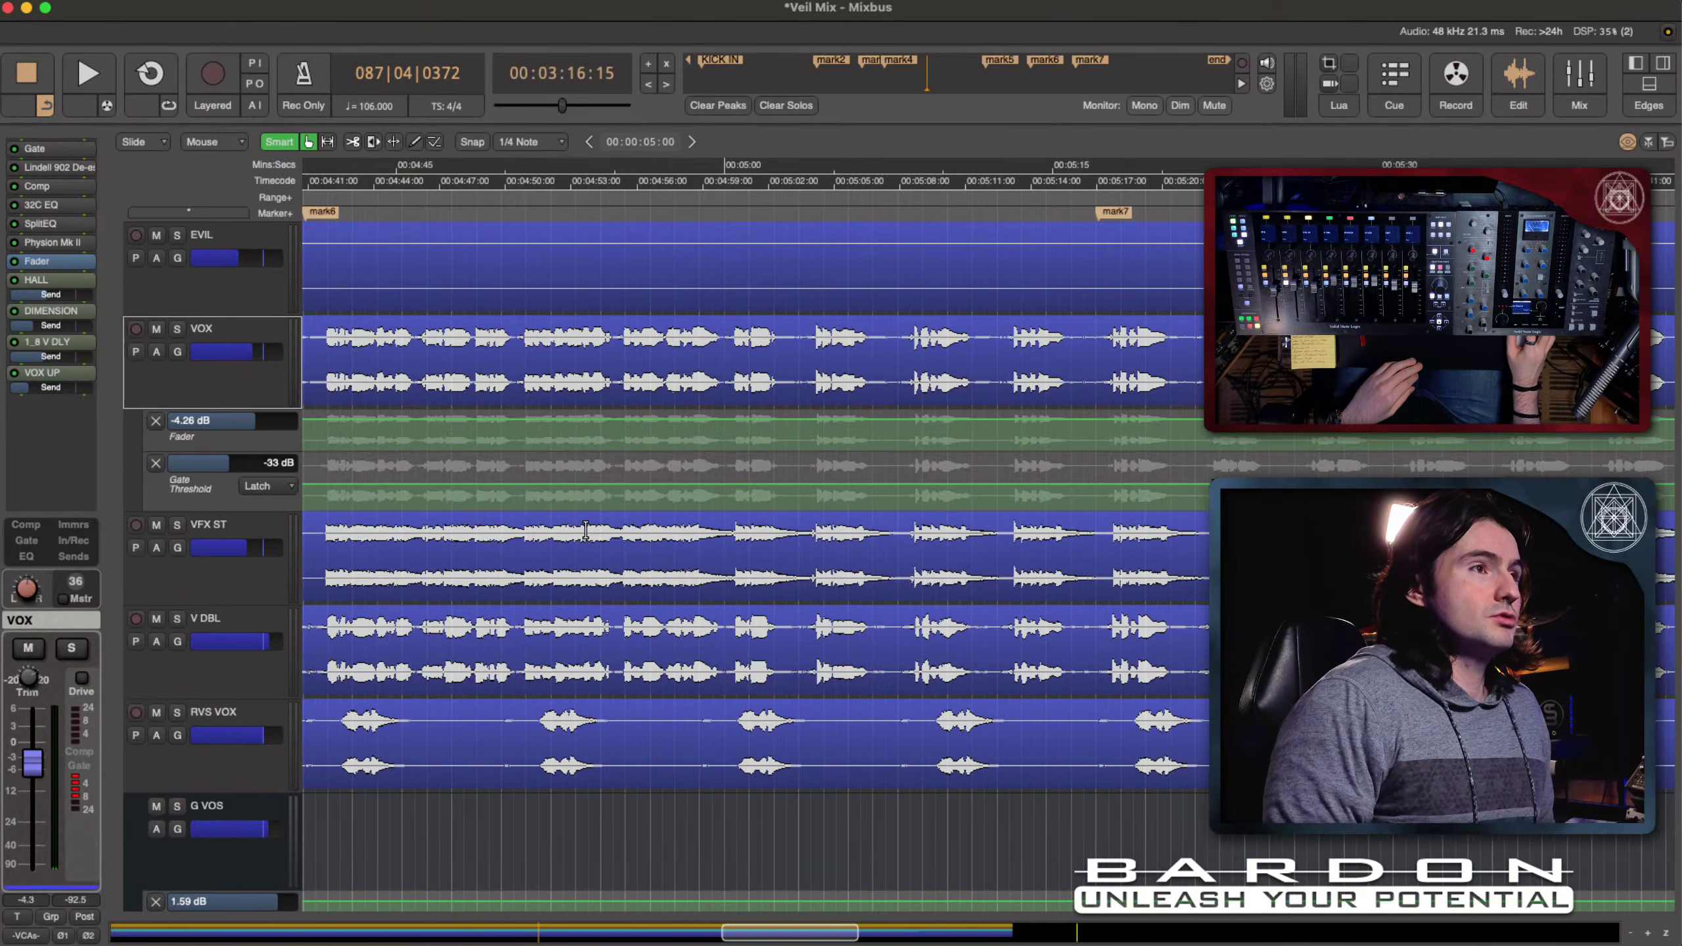
scroll(585, 531, left, 2)
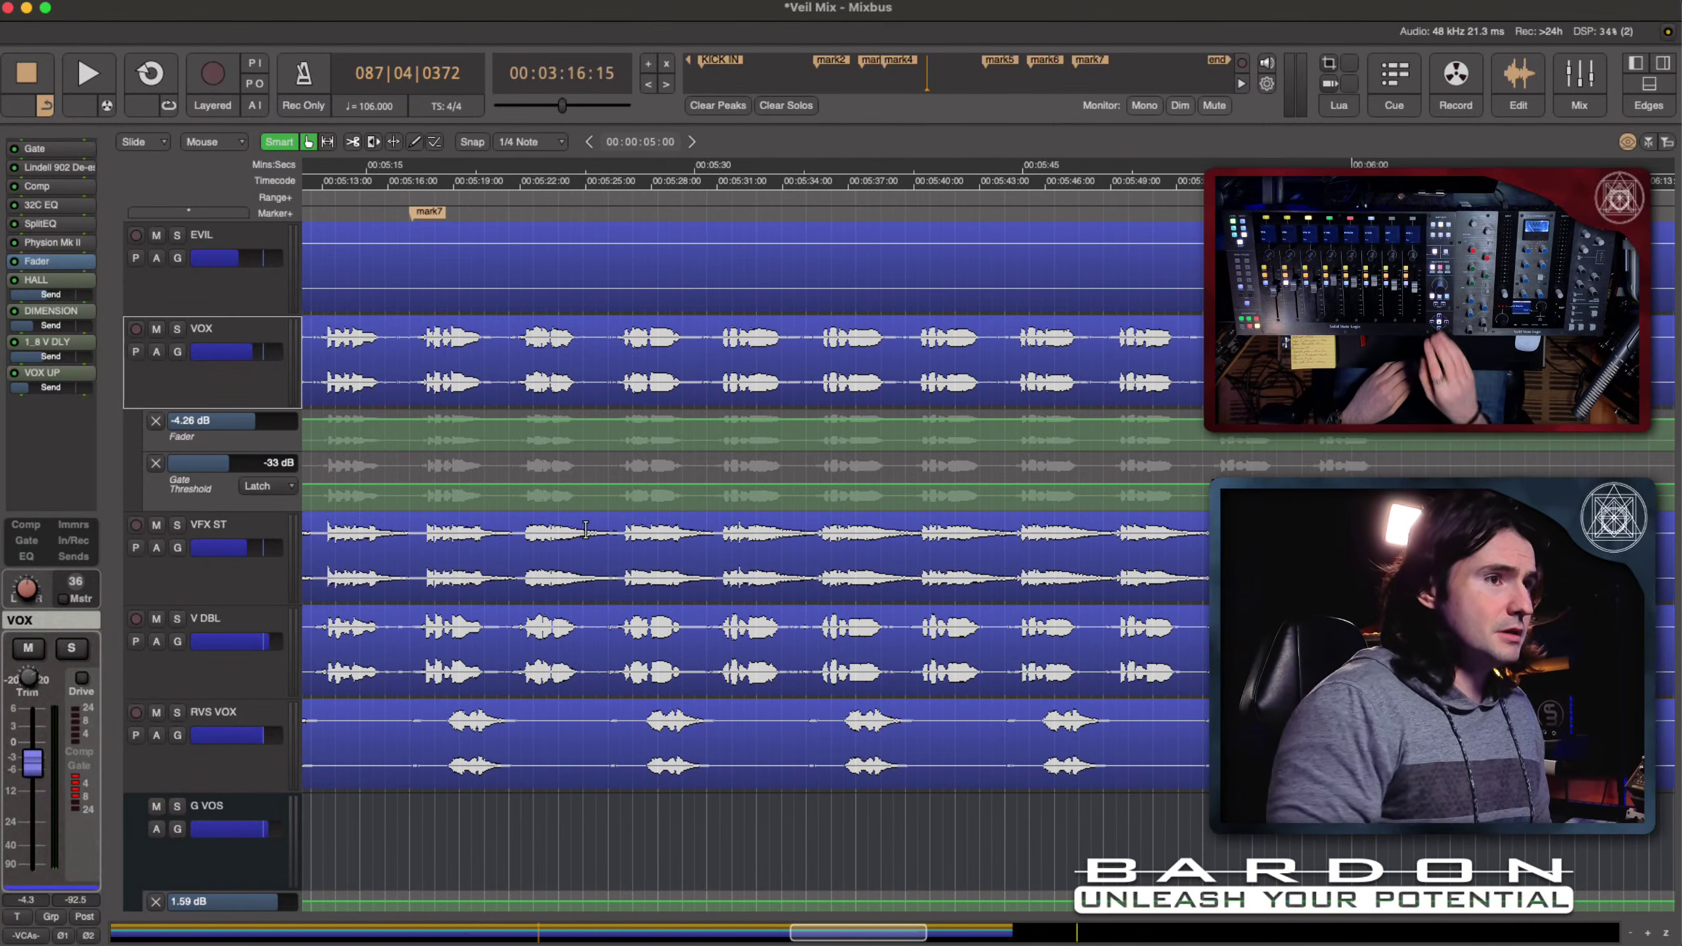
scroll(586, 530, down, 5)
scroll(586, 530, down, 4)
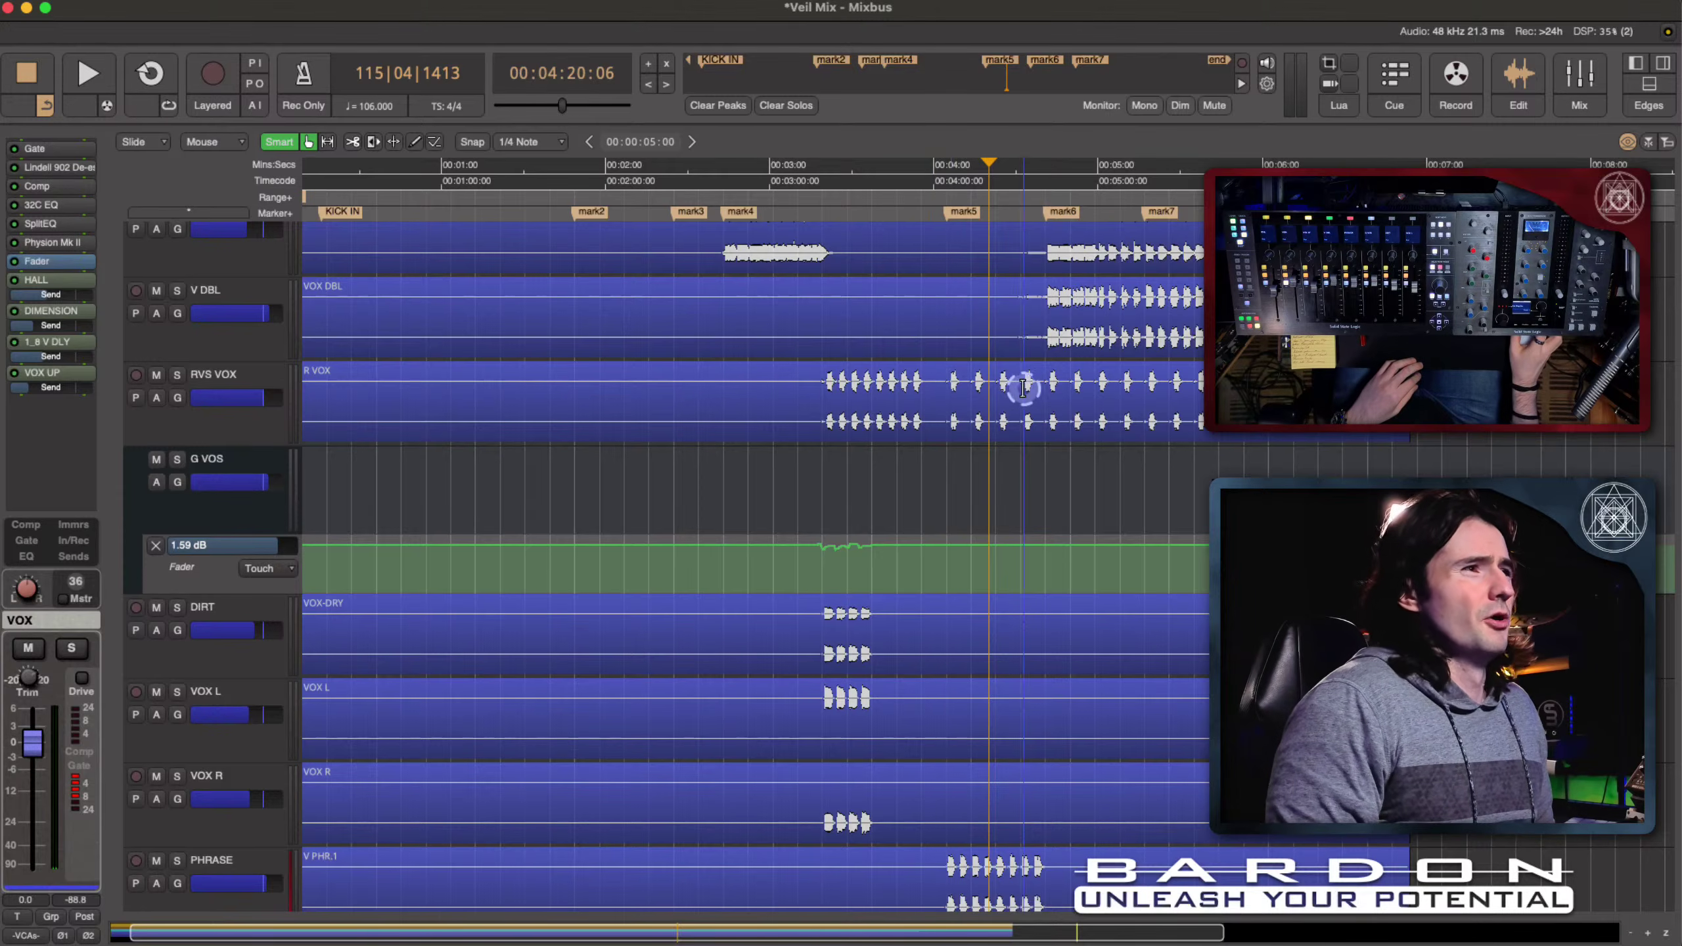
Step: Bring the MONARK, MOOG DRY and pad tracks into view and play from 00:04:38:11, just before mark6
scroll(662, 401, up, 10)
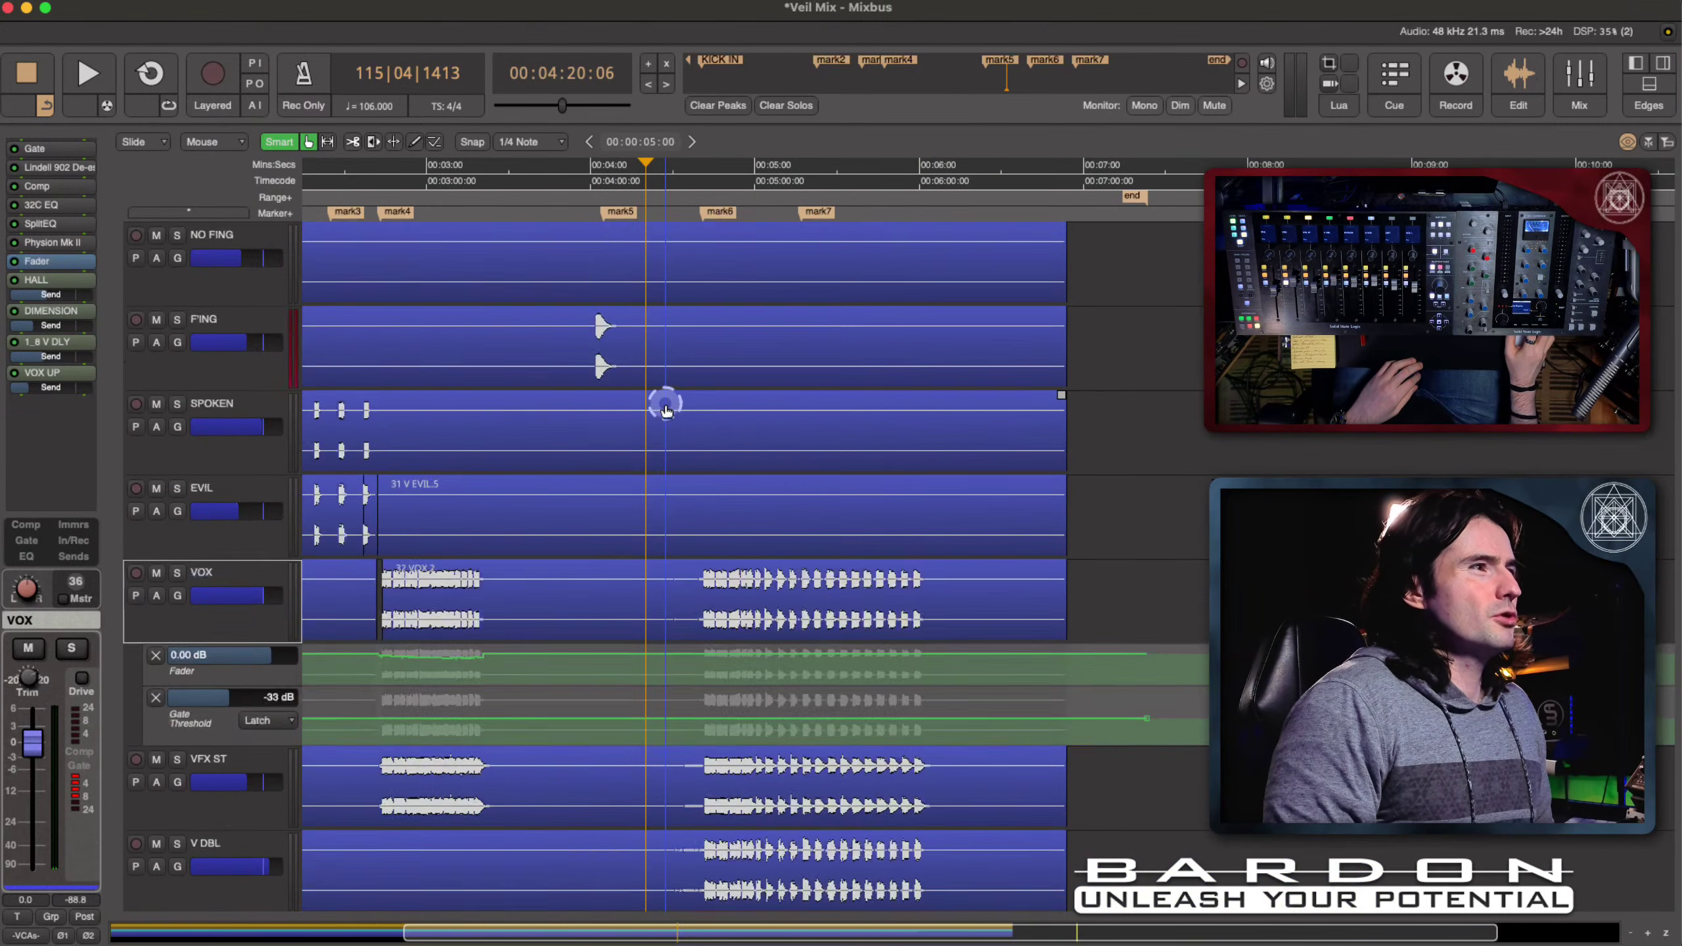
scroll(666, 411, up, 6)
scroll(666, 411, up, 3)
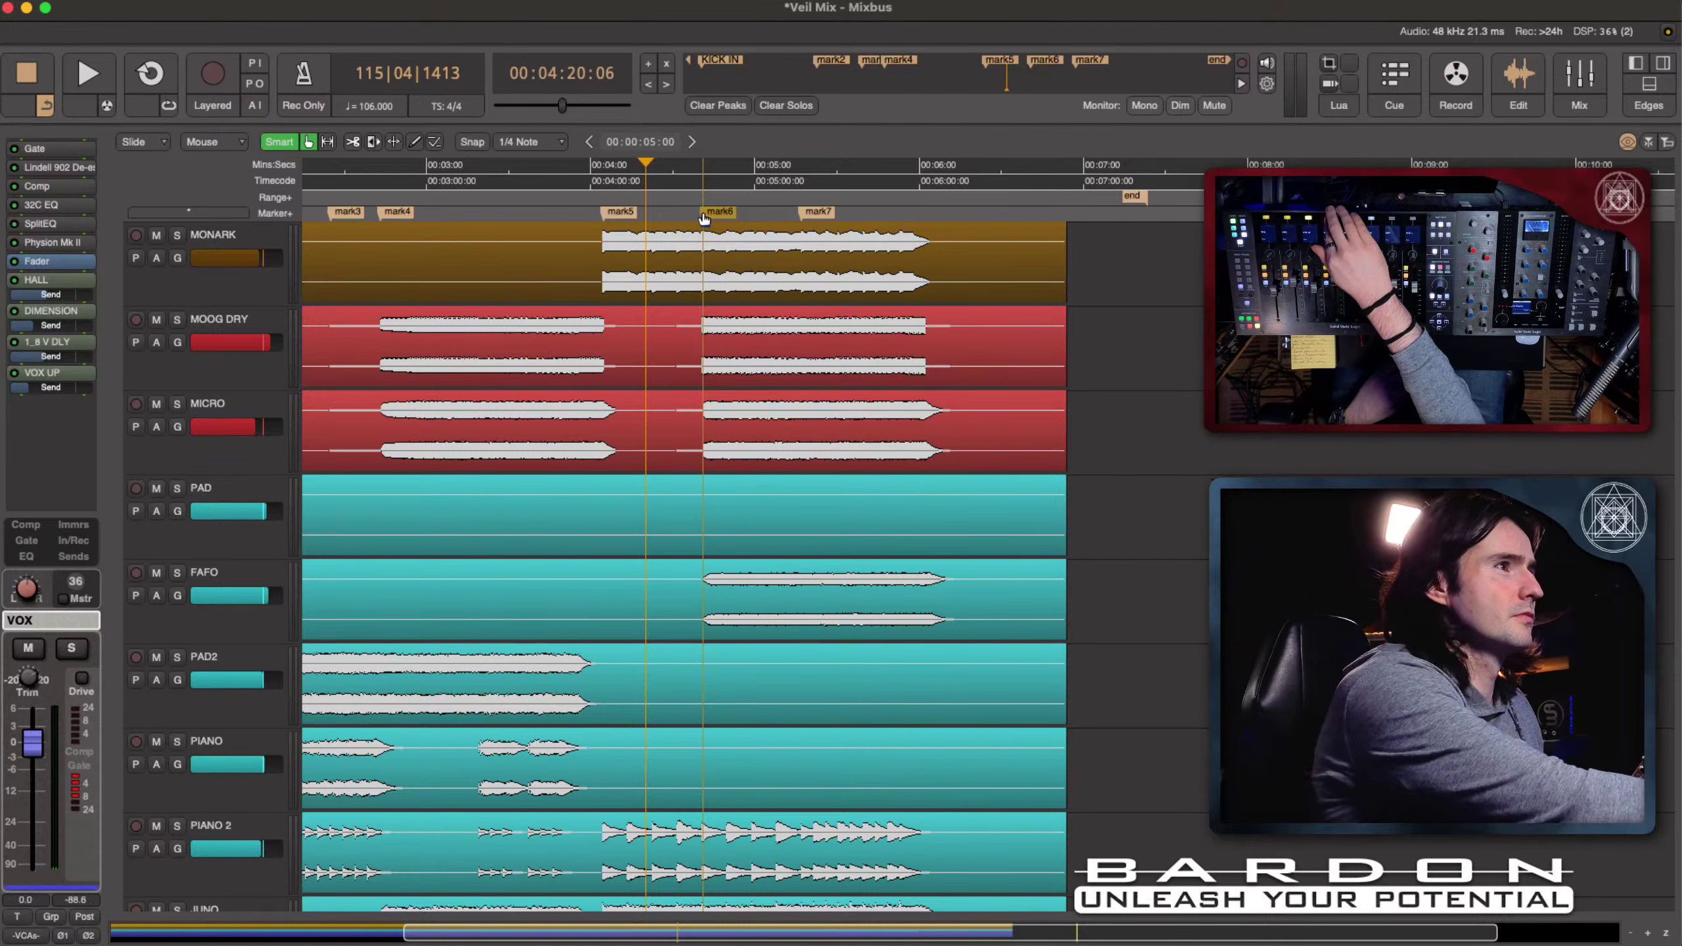
click(695, 164)
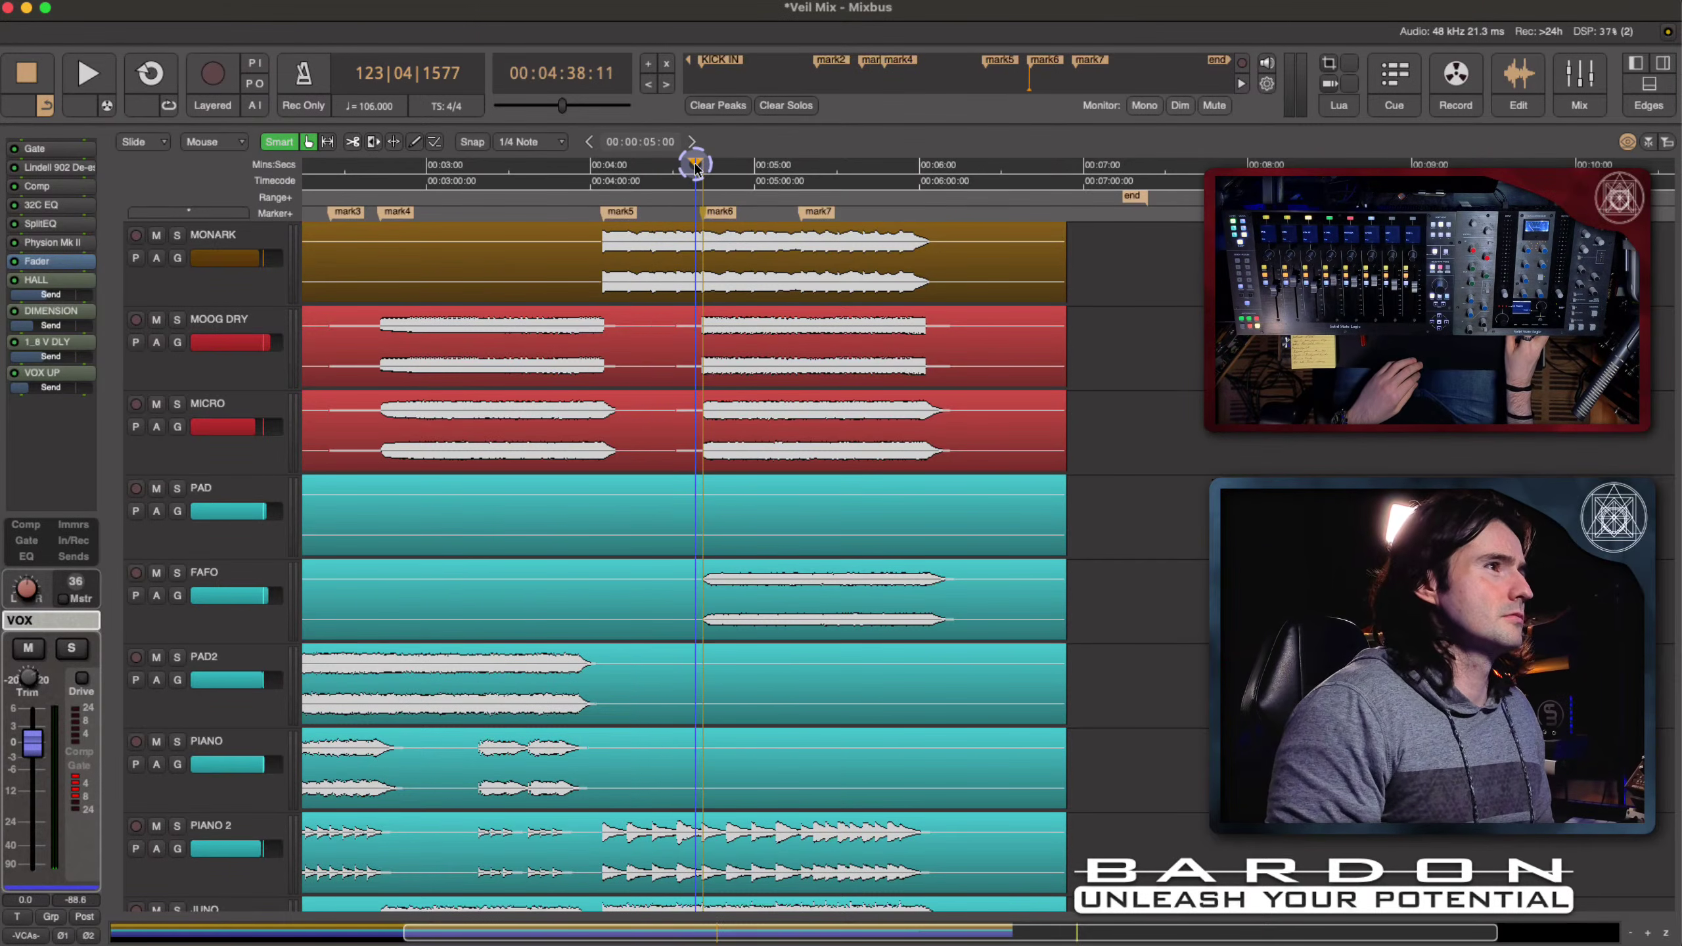
key(space)
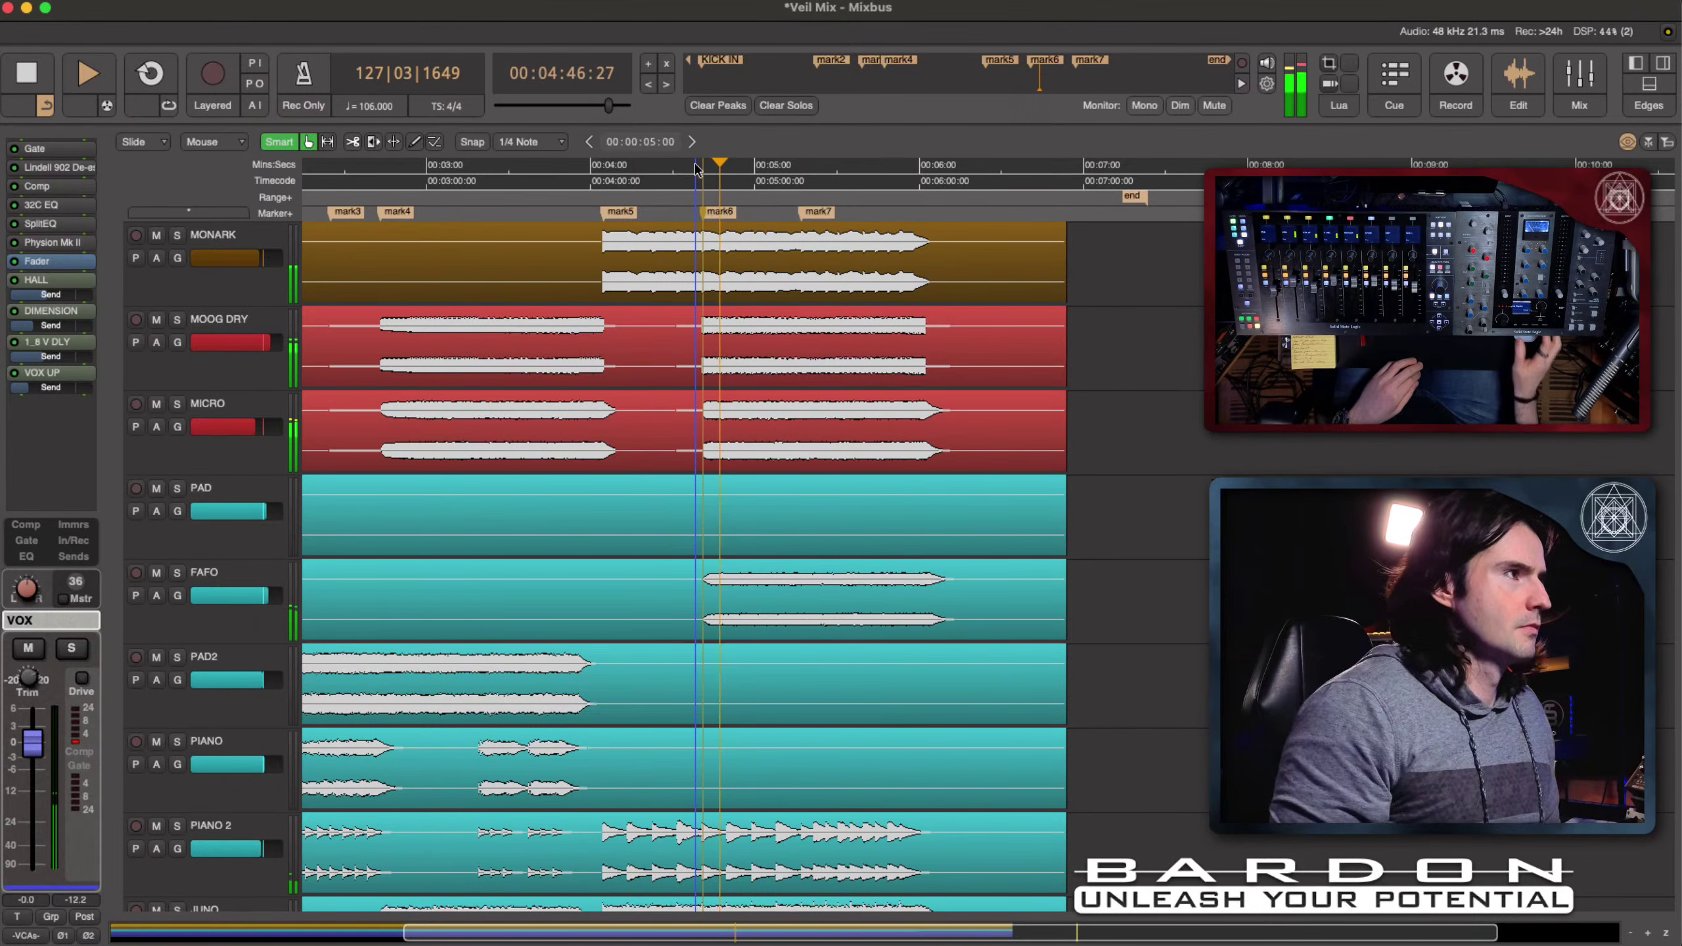
Step: Select the MICRO track, stop playback, and look over the drum and bass tracks around mark6
click(222, 462)
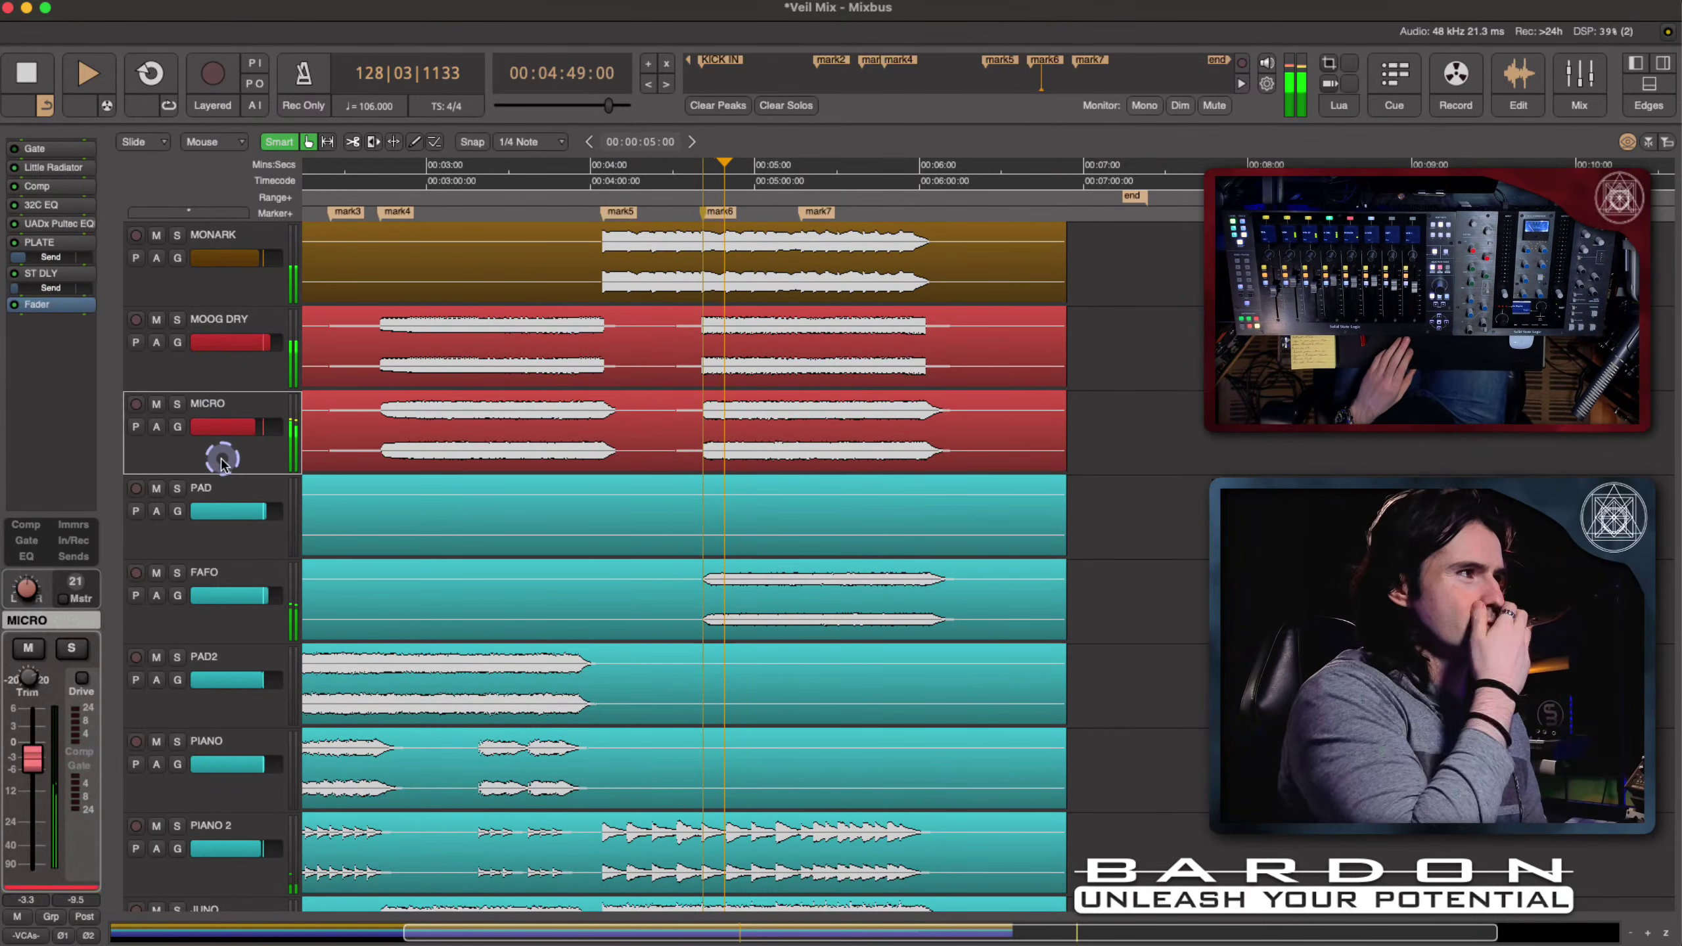
key(space)
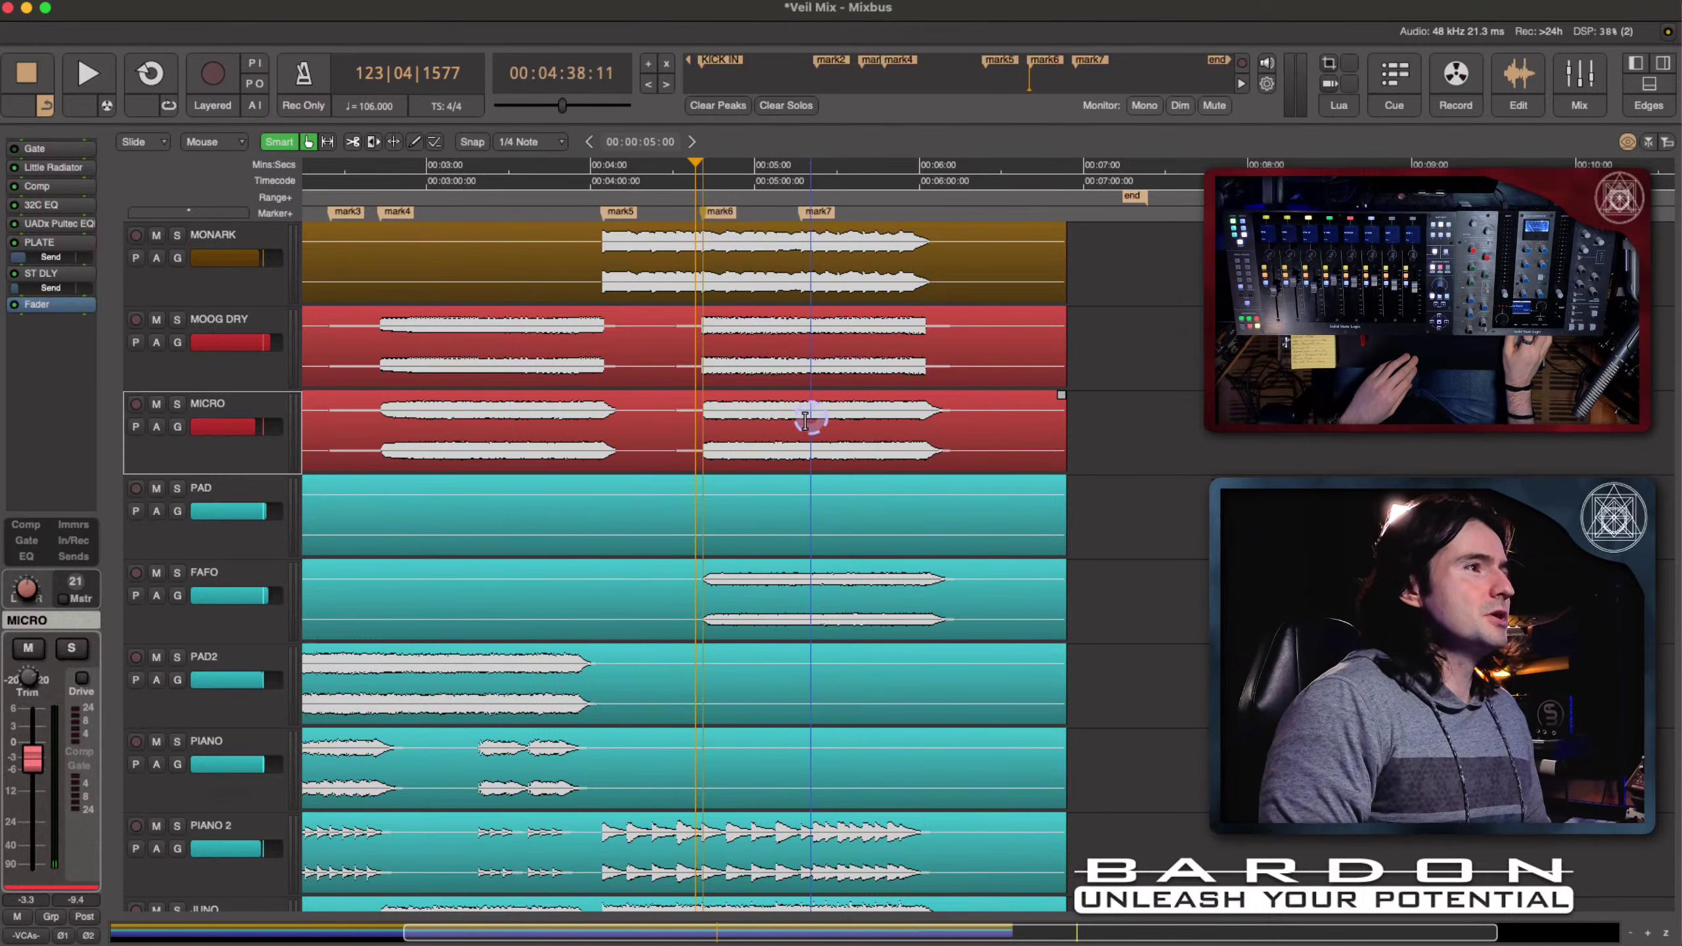
scroll(785, 420, up, 3)
scroll(785, 421, up, 1)
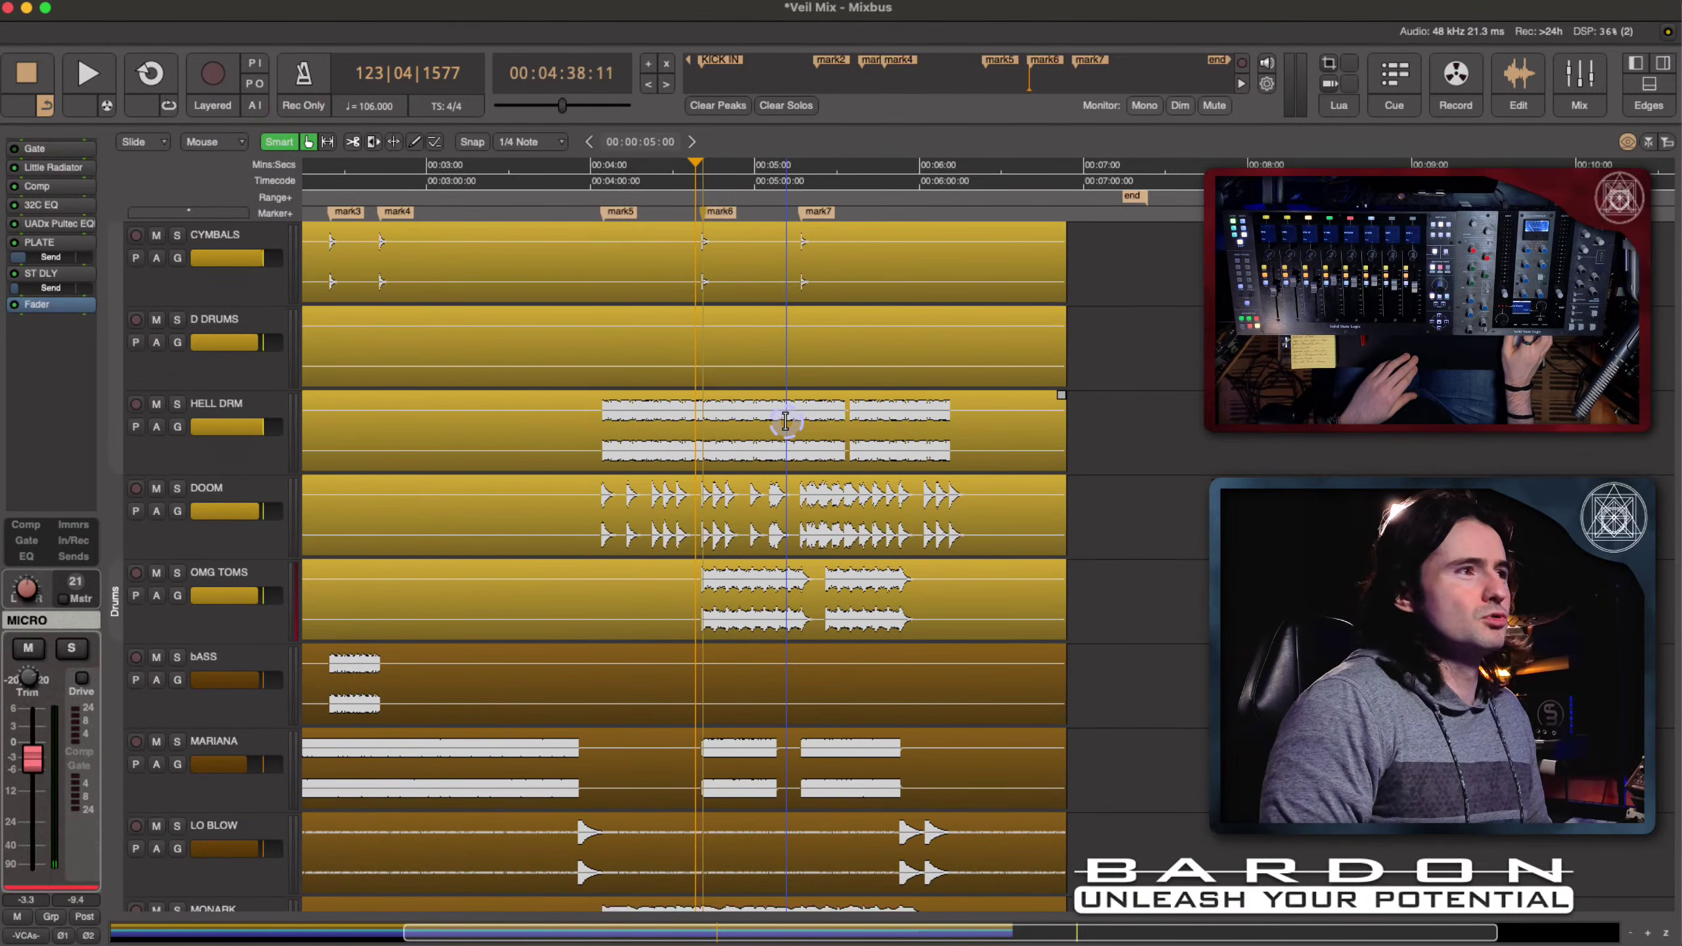
scroll(785, 420, down, 4)
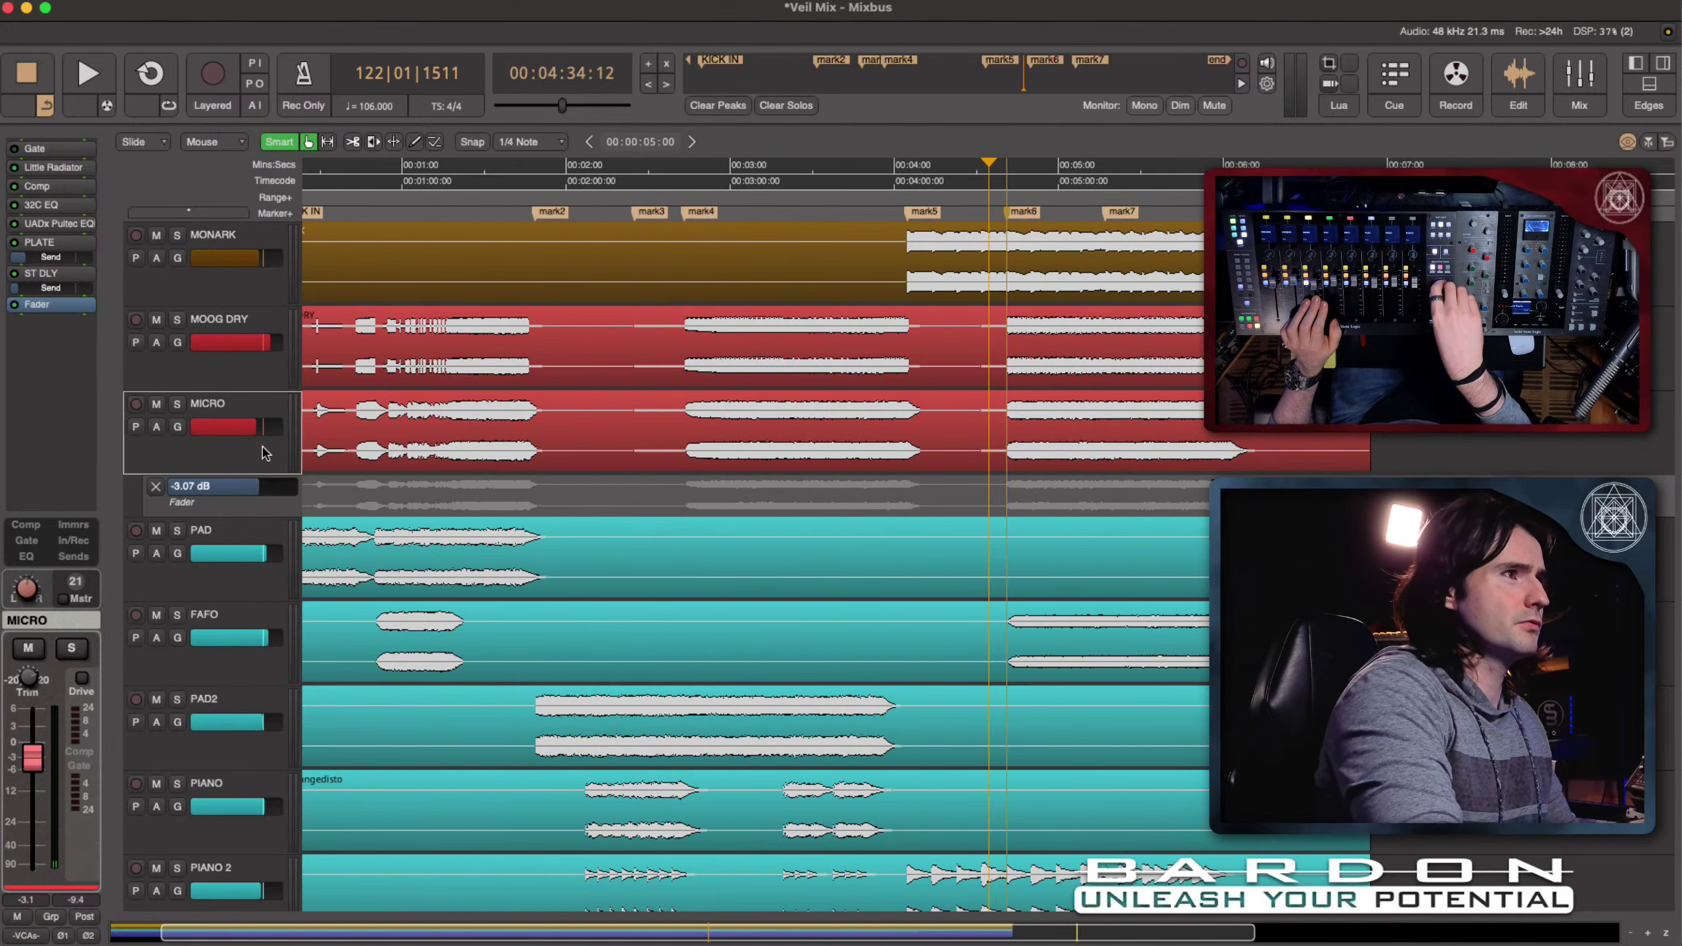
Step: Audition the MICRO level in the passage around mark6 and set its Fader automation lane to Latch
key(space)
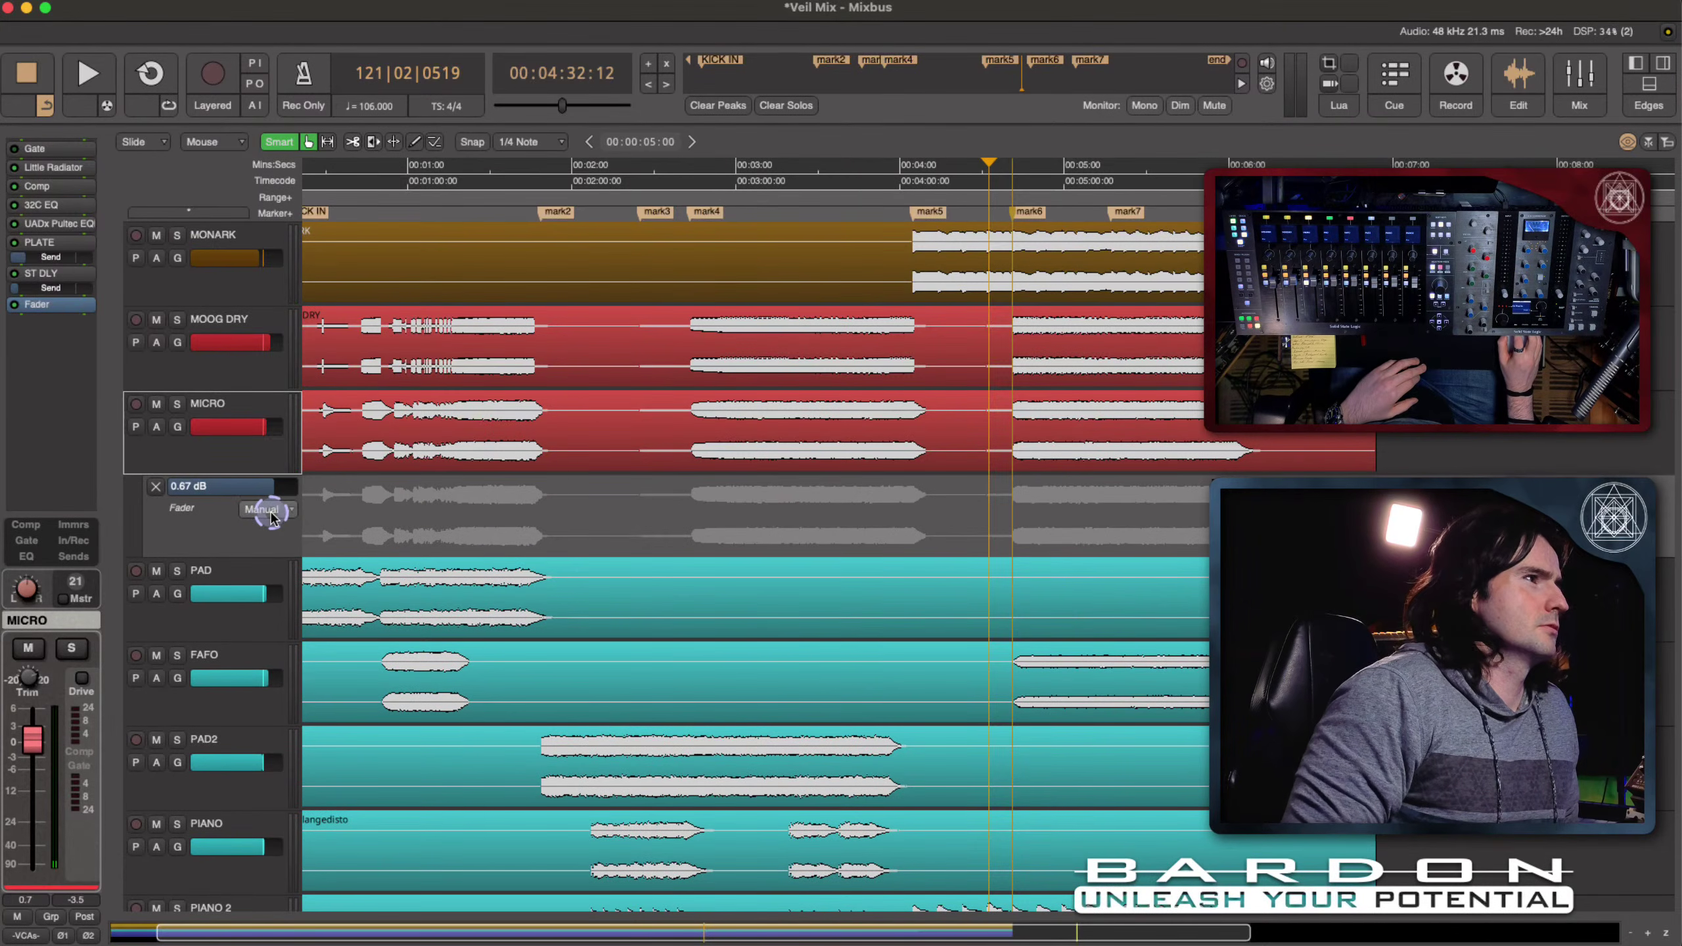
click(271, 517)
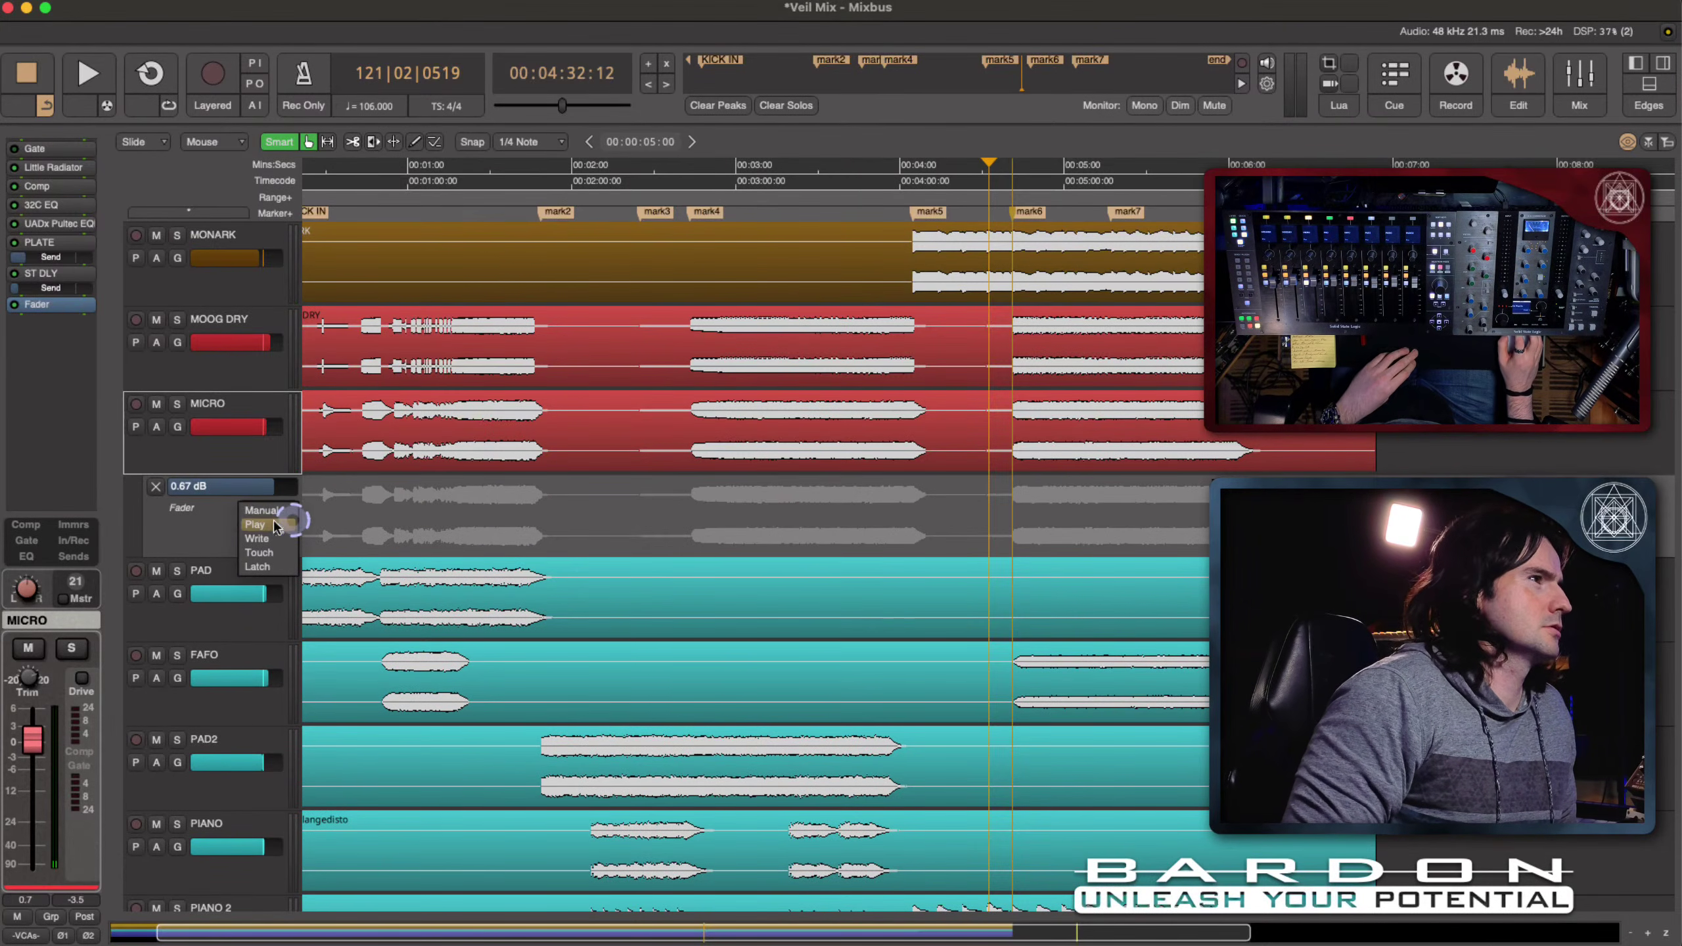
click(276, 564)
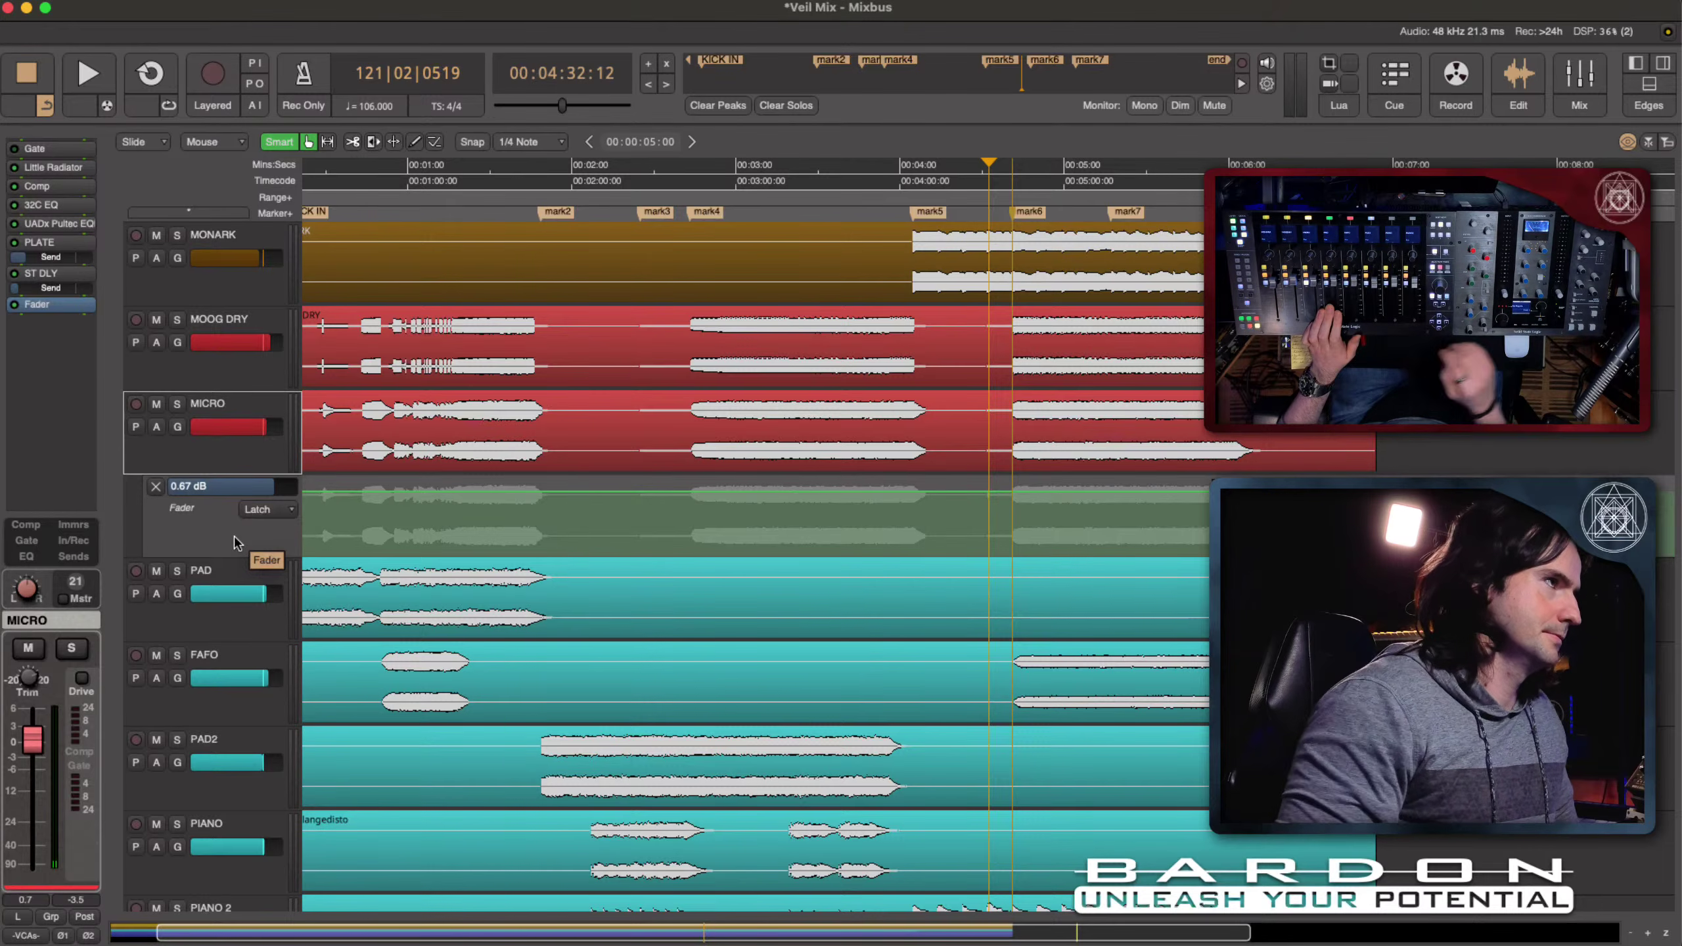
Step: Add a MICRO fader point at the song start at about 0.12 dB and delete the point just before mark6
scroll(596, 454, left, 3)
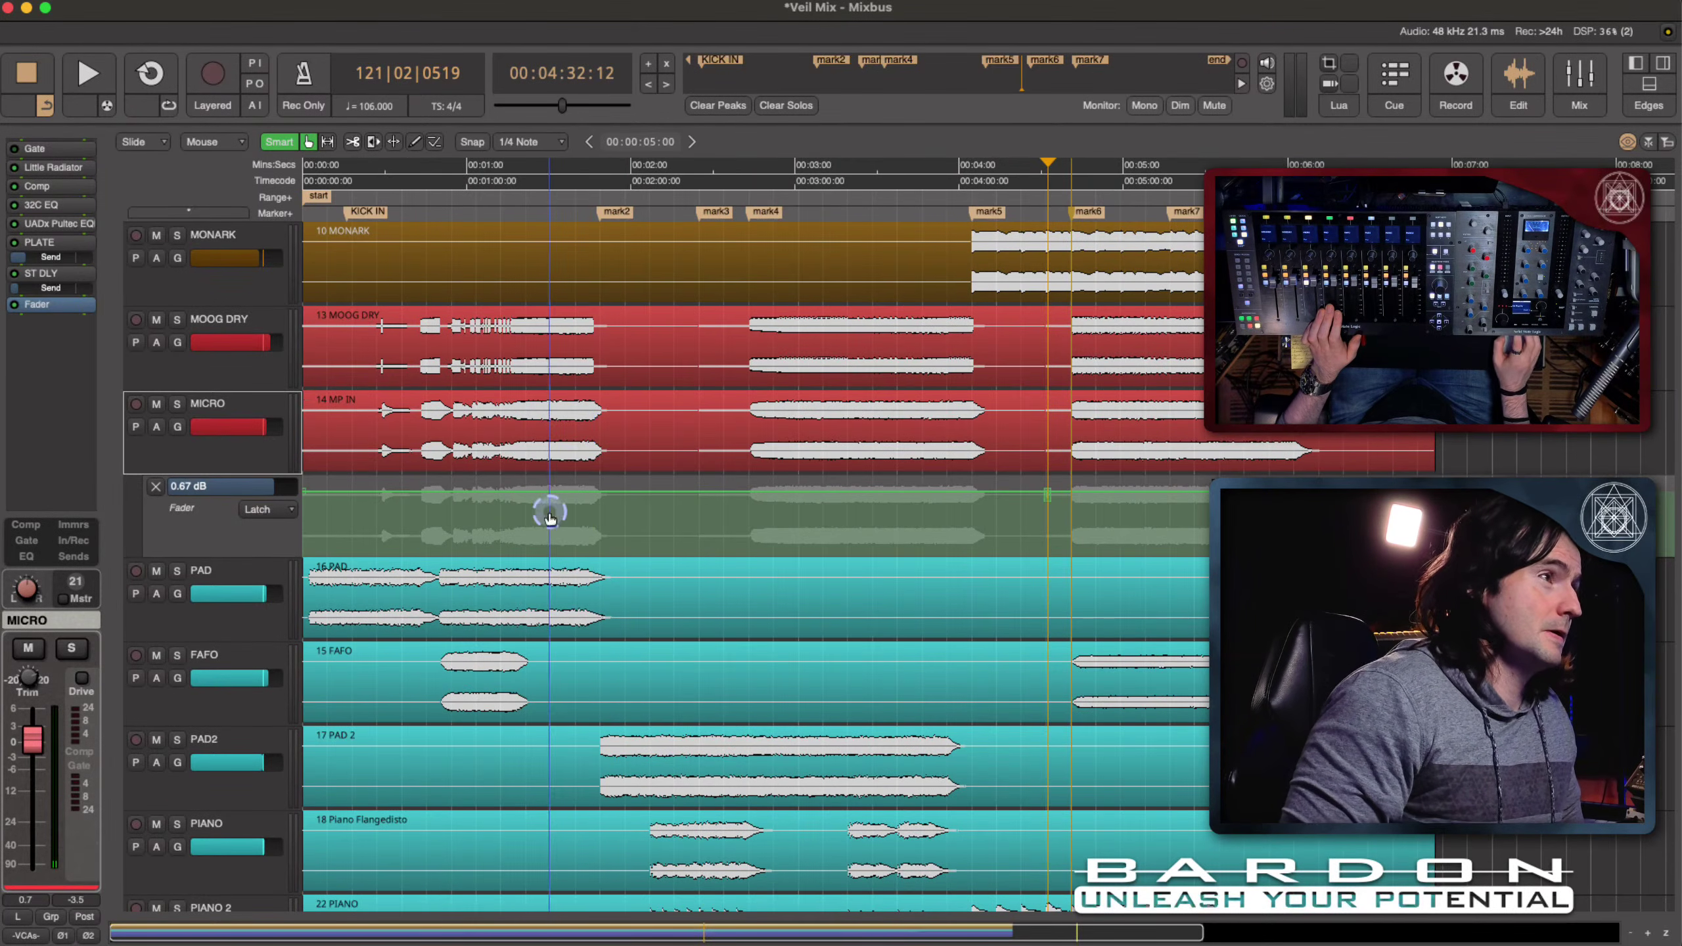
click(302, 498)
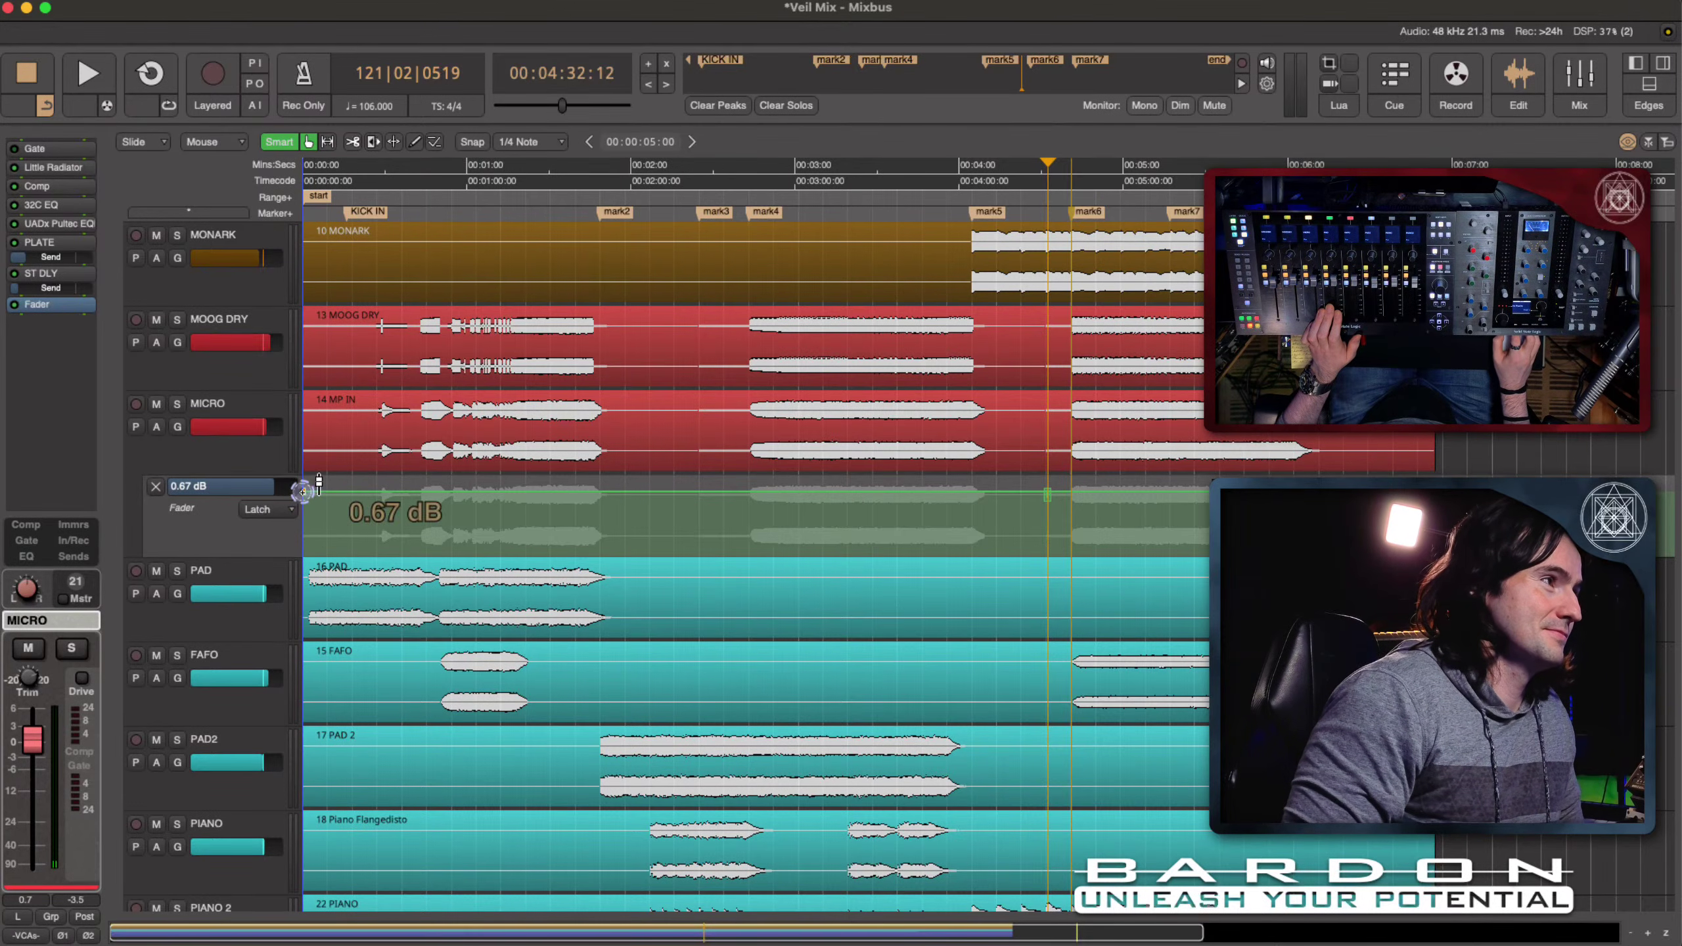
drag(303, 492, 302, 494)
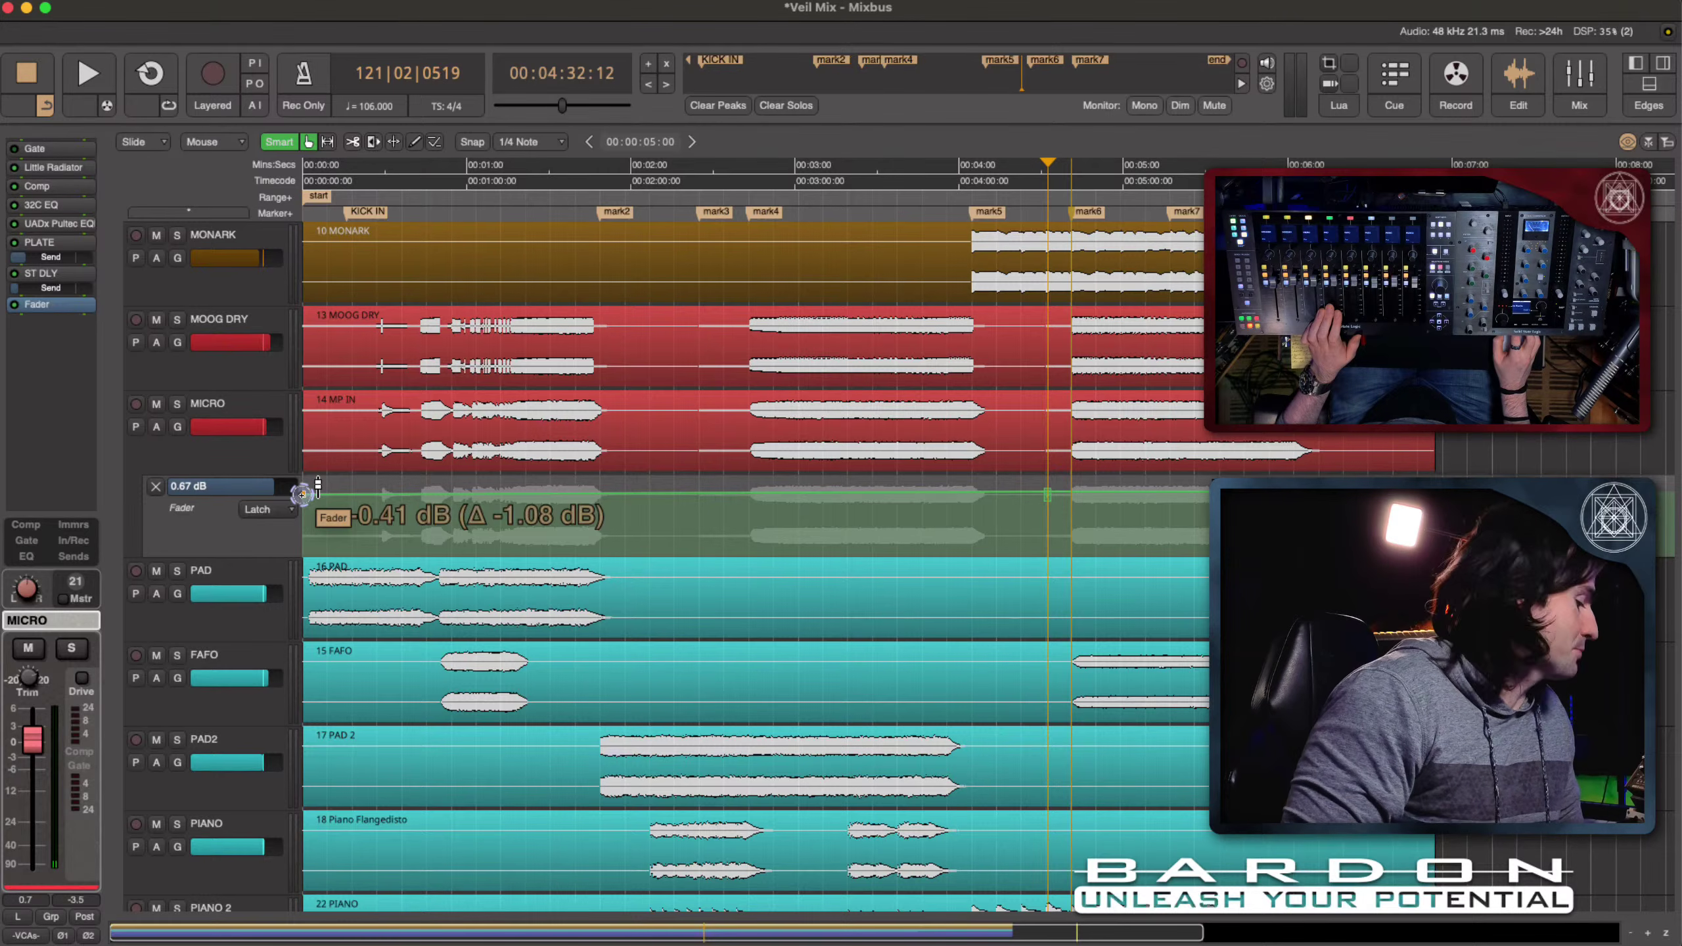
drag(303, 494, 302, 495)
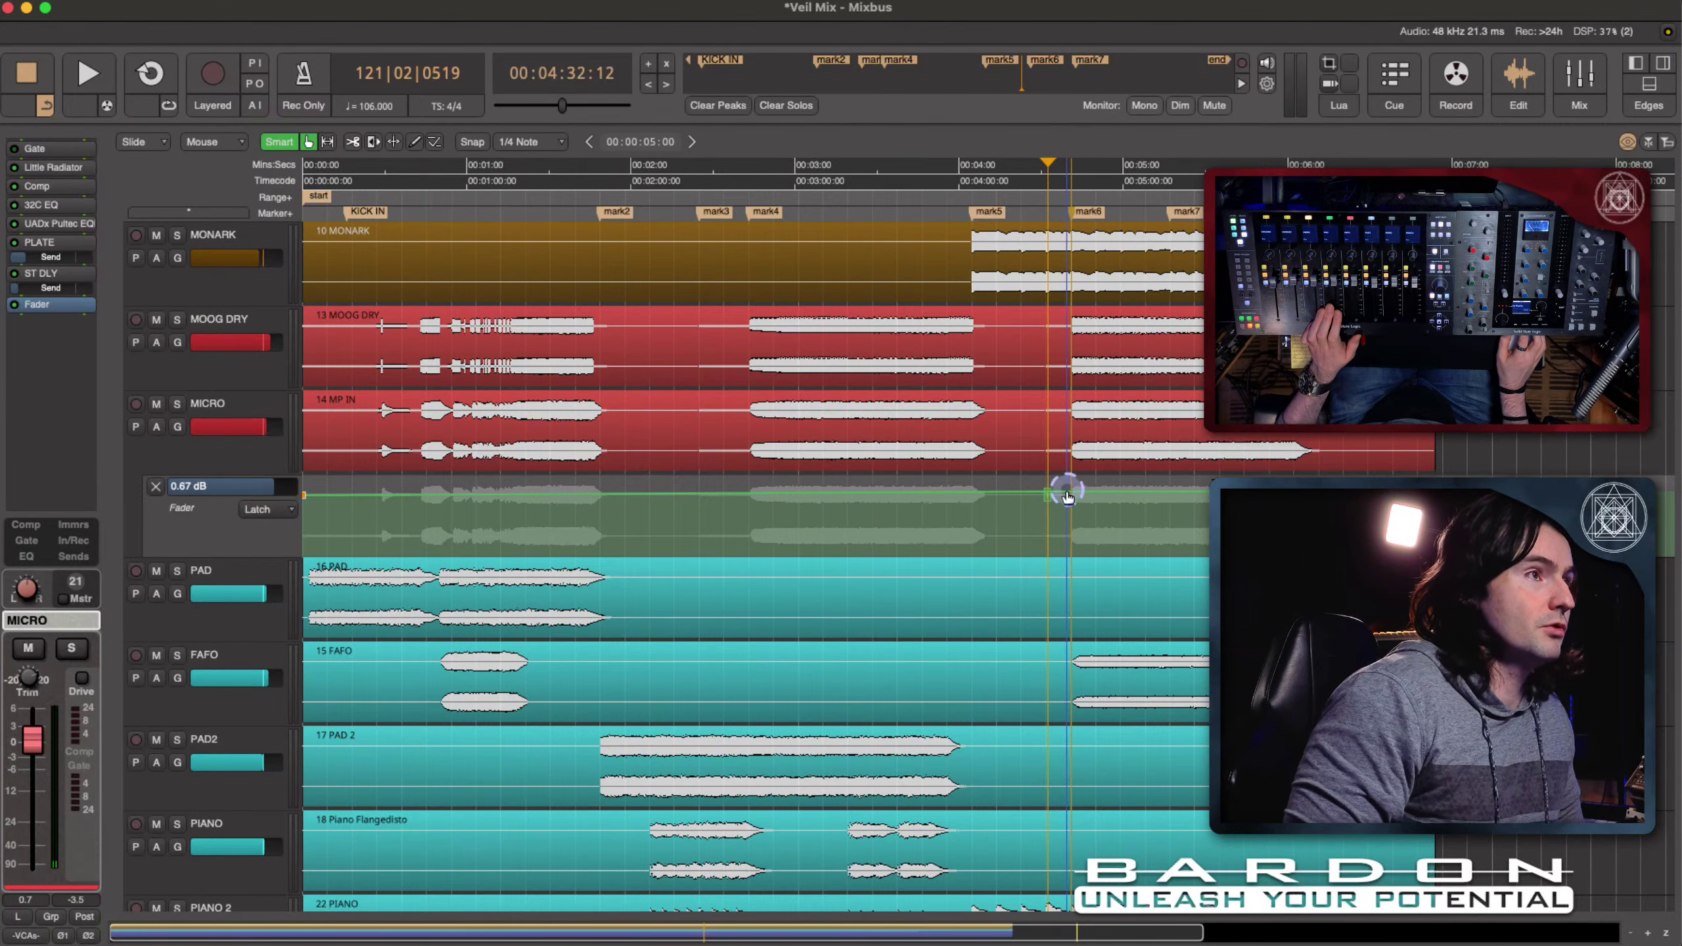
drag(1062, 496, 998, 507)
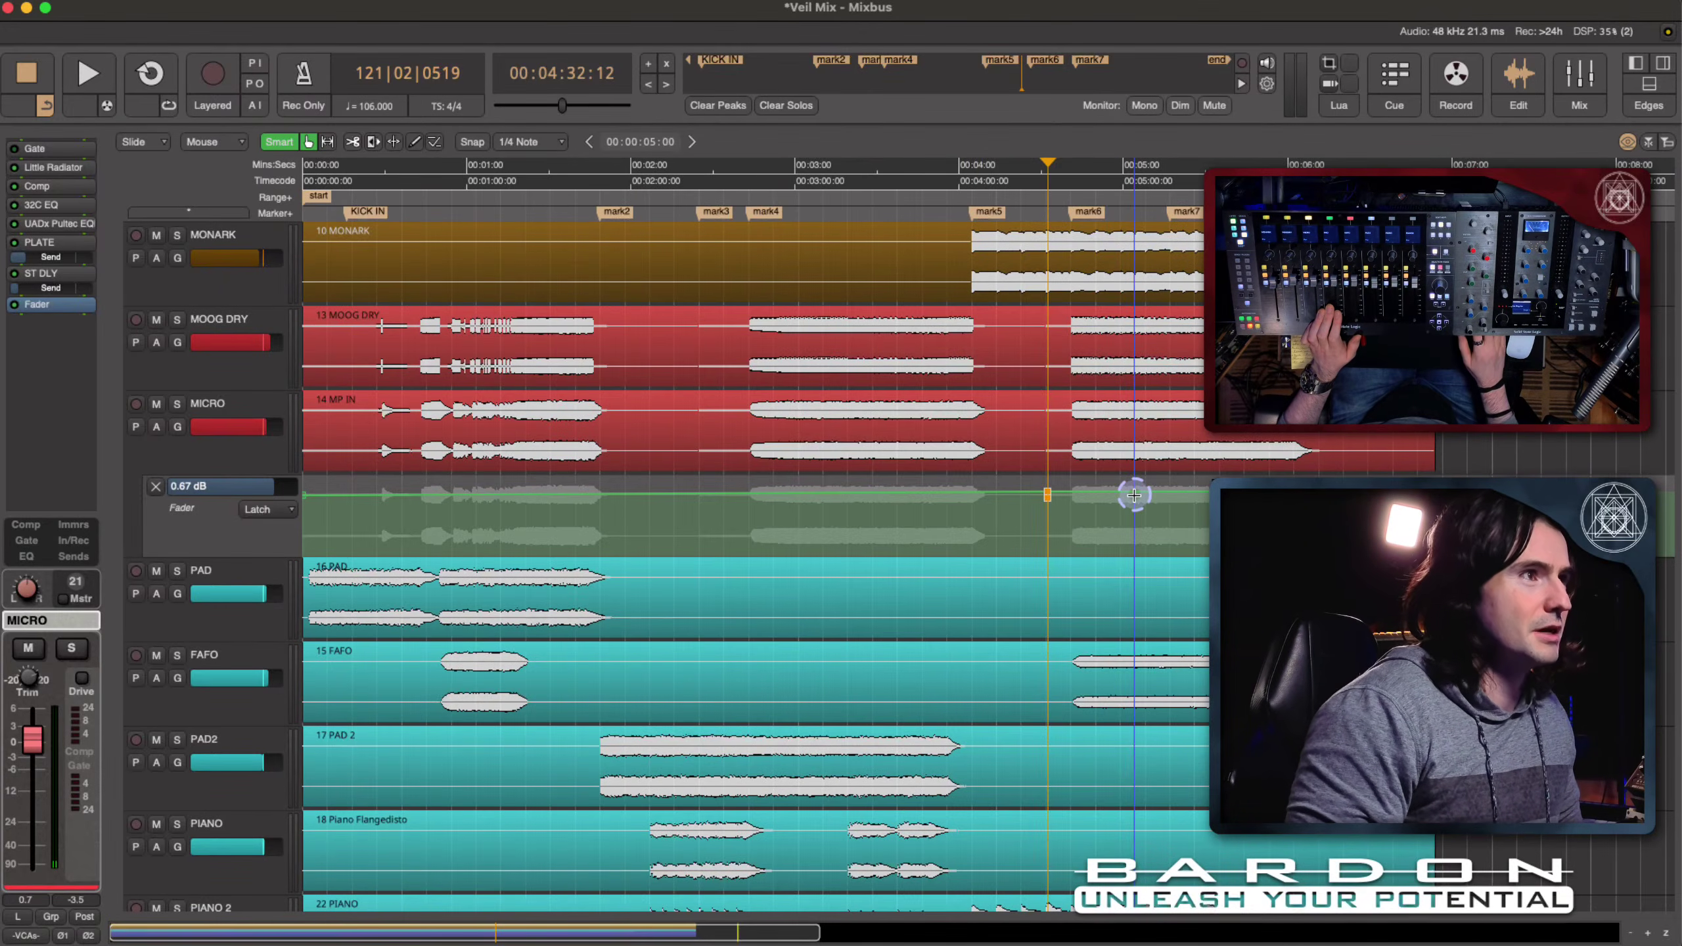
key(BackSpace)
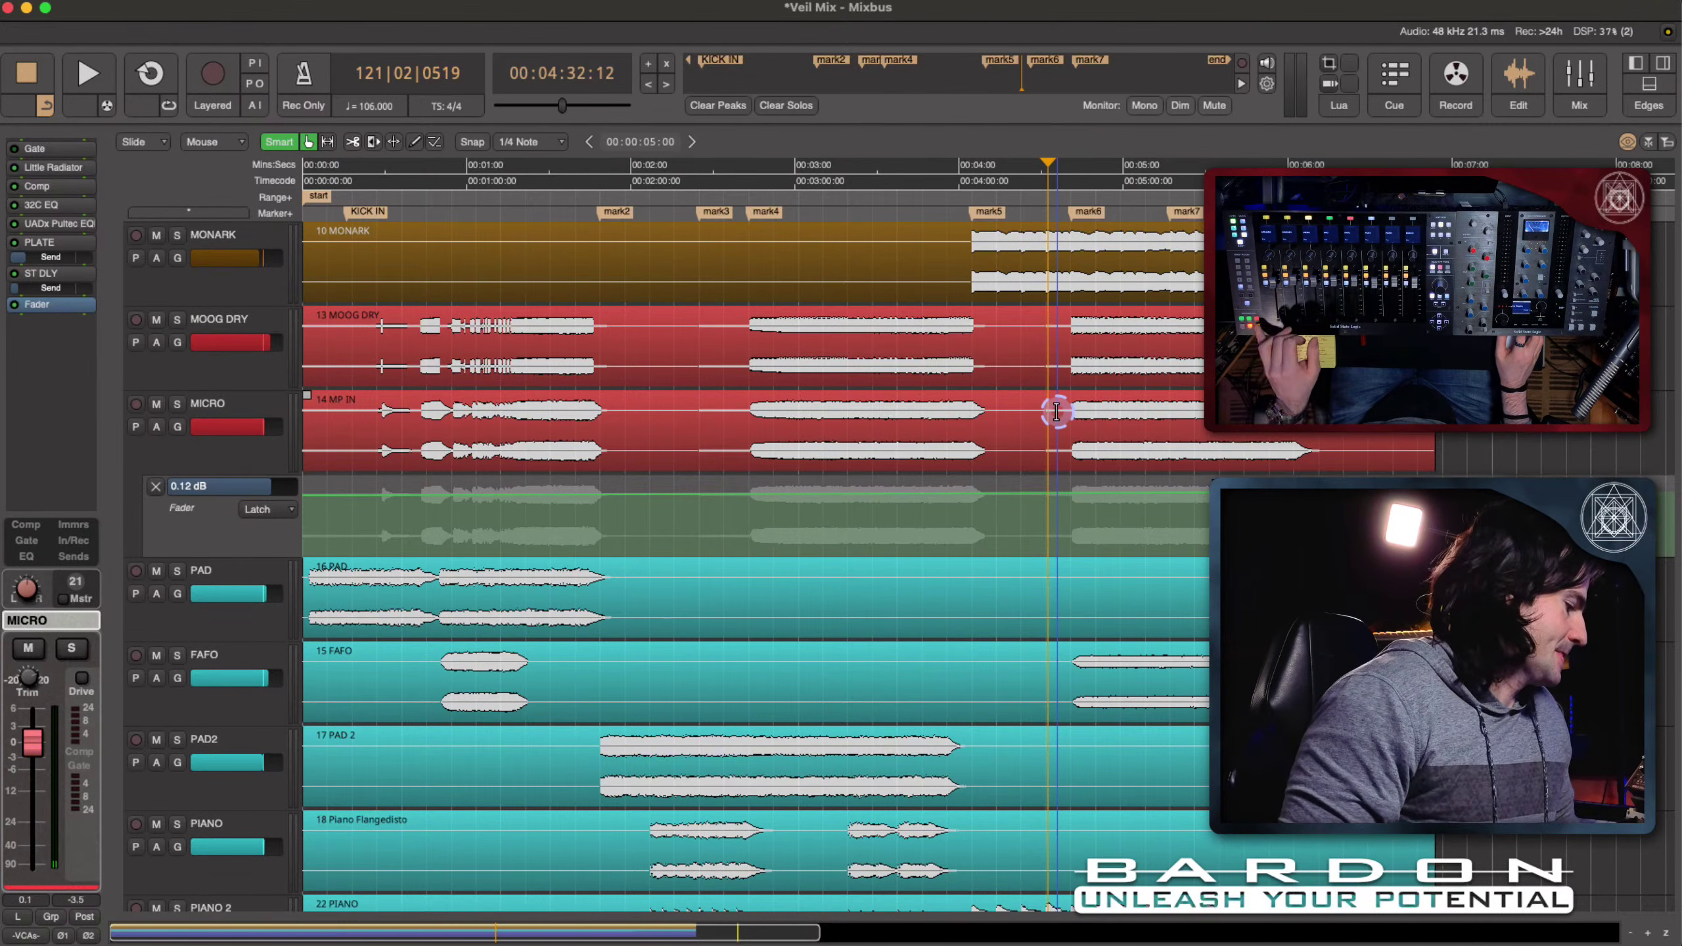
Step: Record a MICRO fader ride in Touch mode from 00:04:32:12 through mark6, and switch the lane to Latch before stopping
click(277, 508)
click(279, 496)
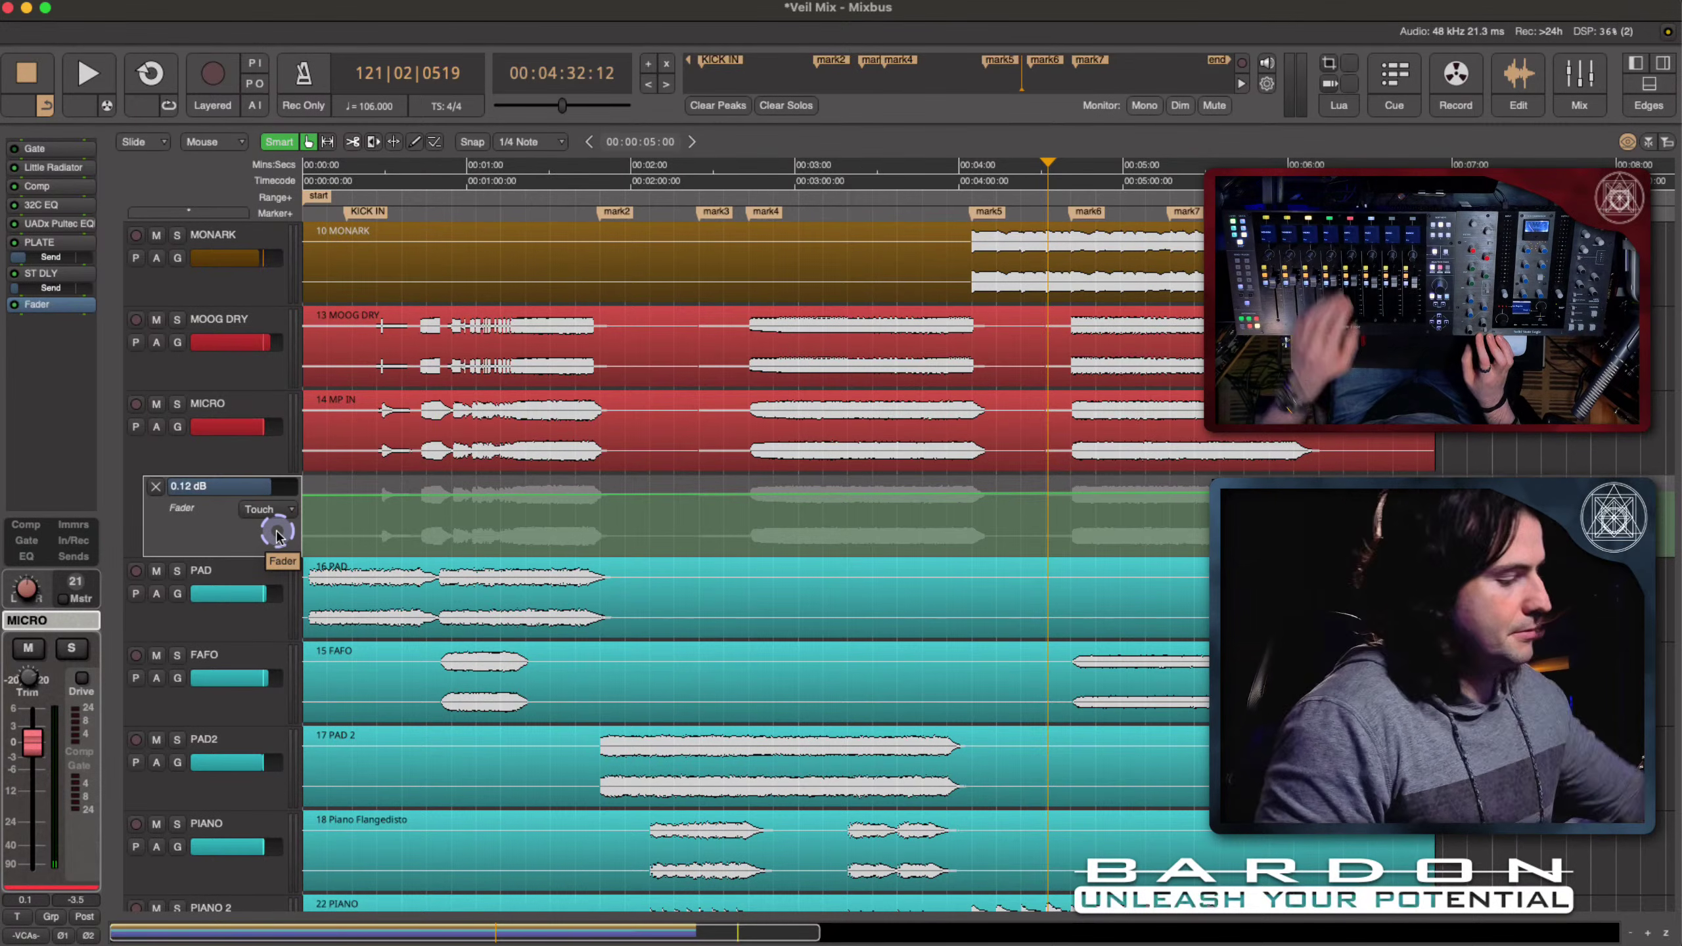
key(space)
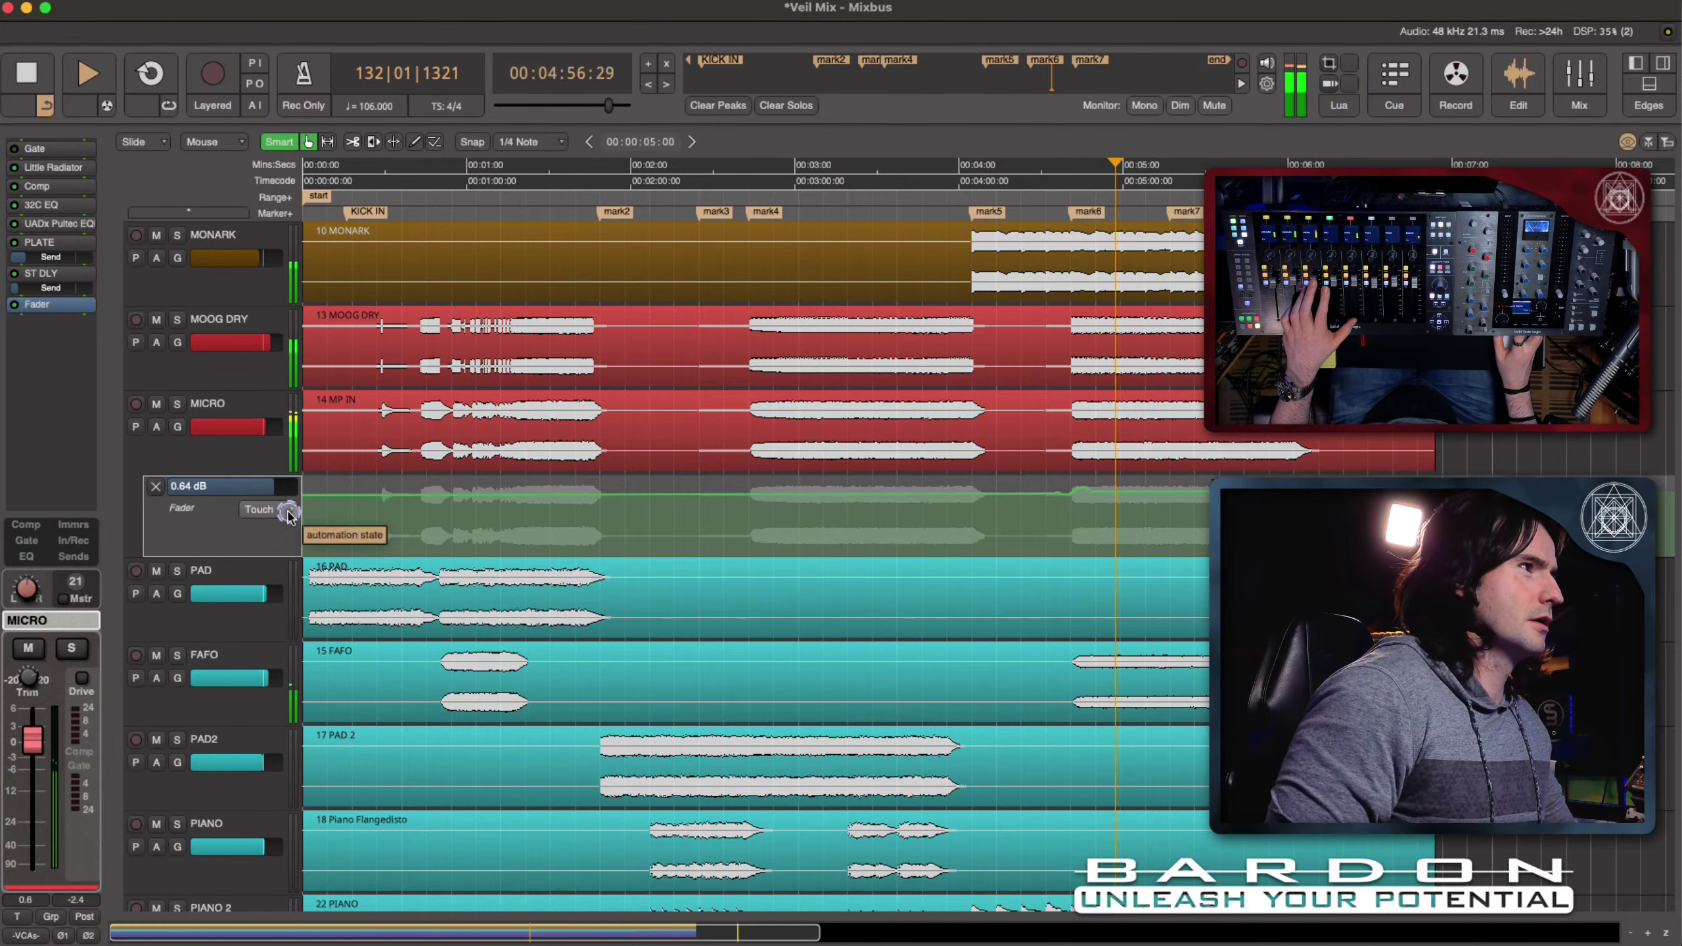
click(275, 509)
click(276, 525)
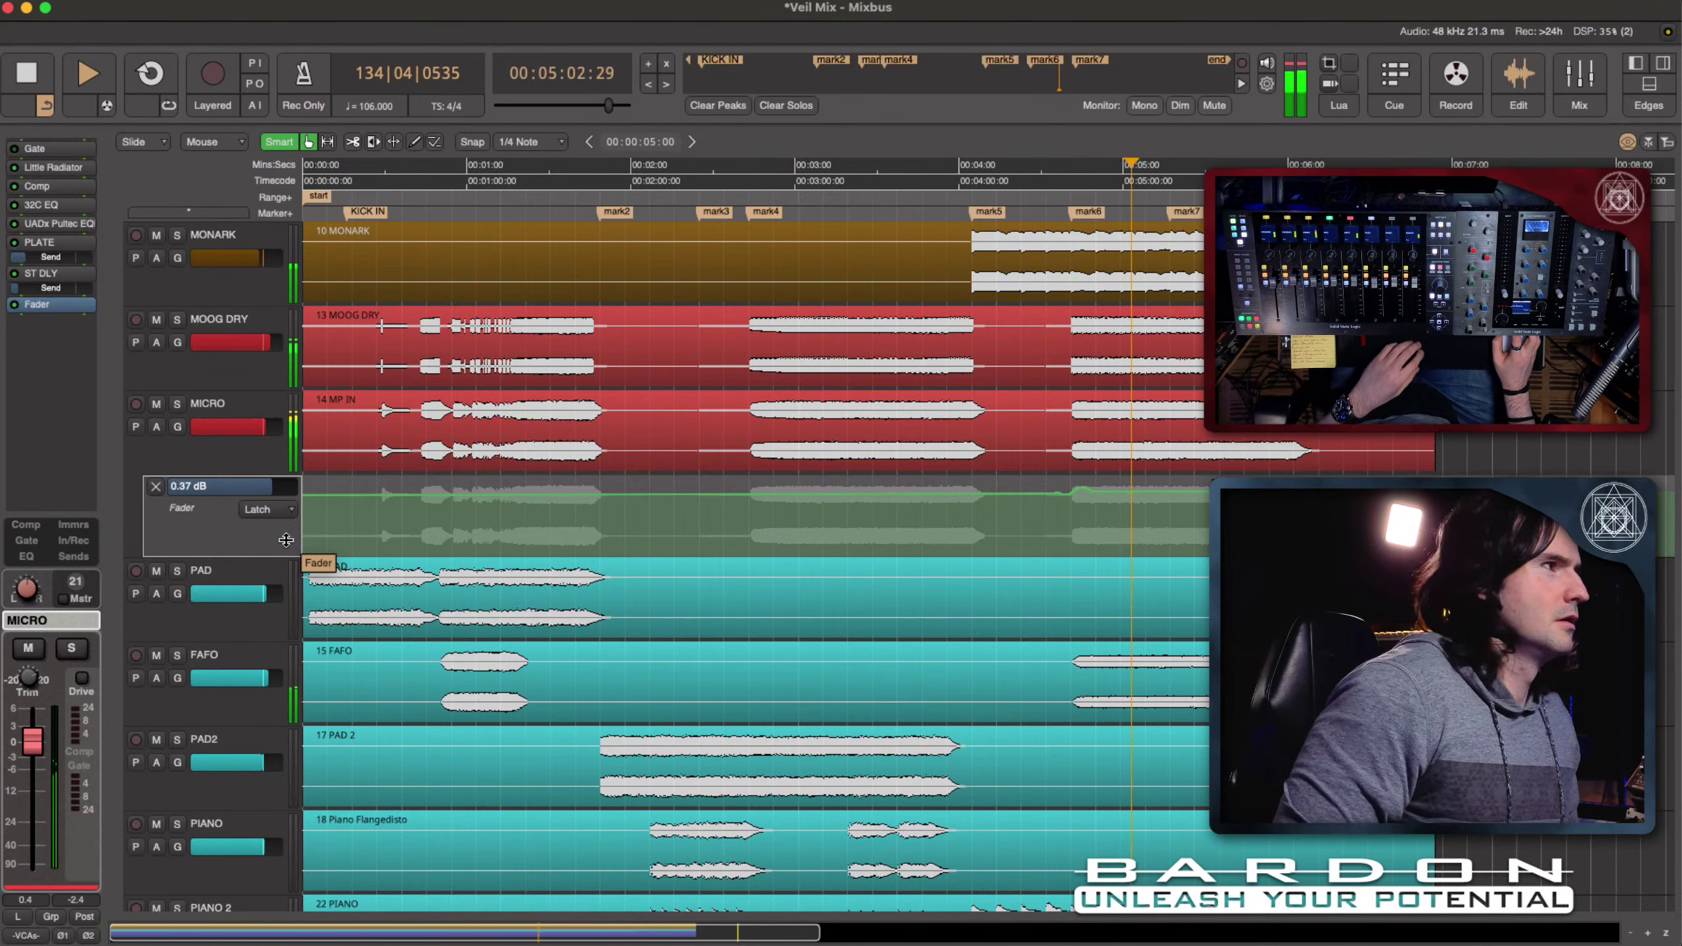
key(space)
Step: Try to adjust the recorded MICRO fader points around 00:05:00 and undo the edit
click(720, 481)
click(1118, 482)
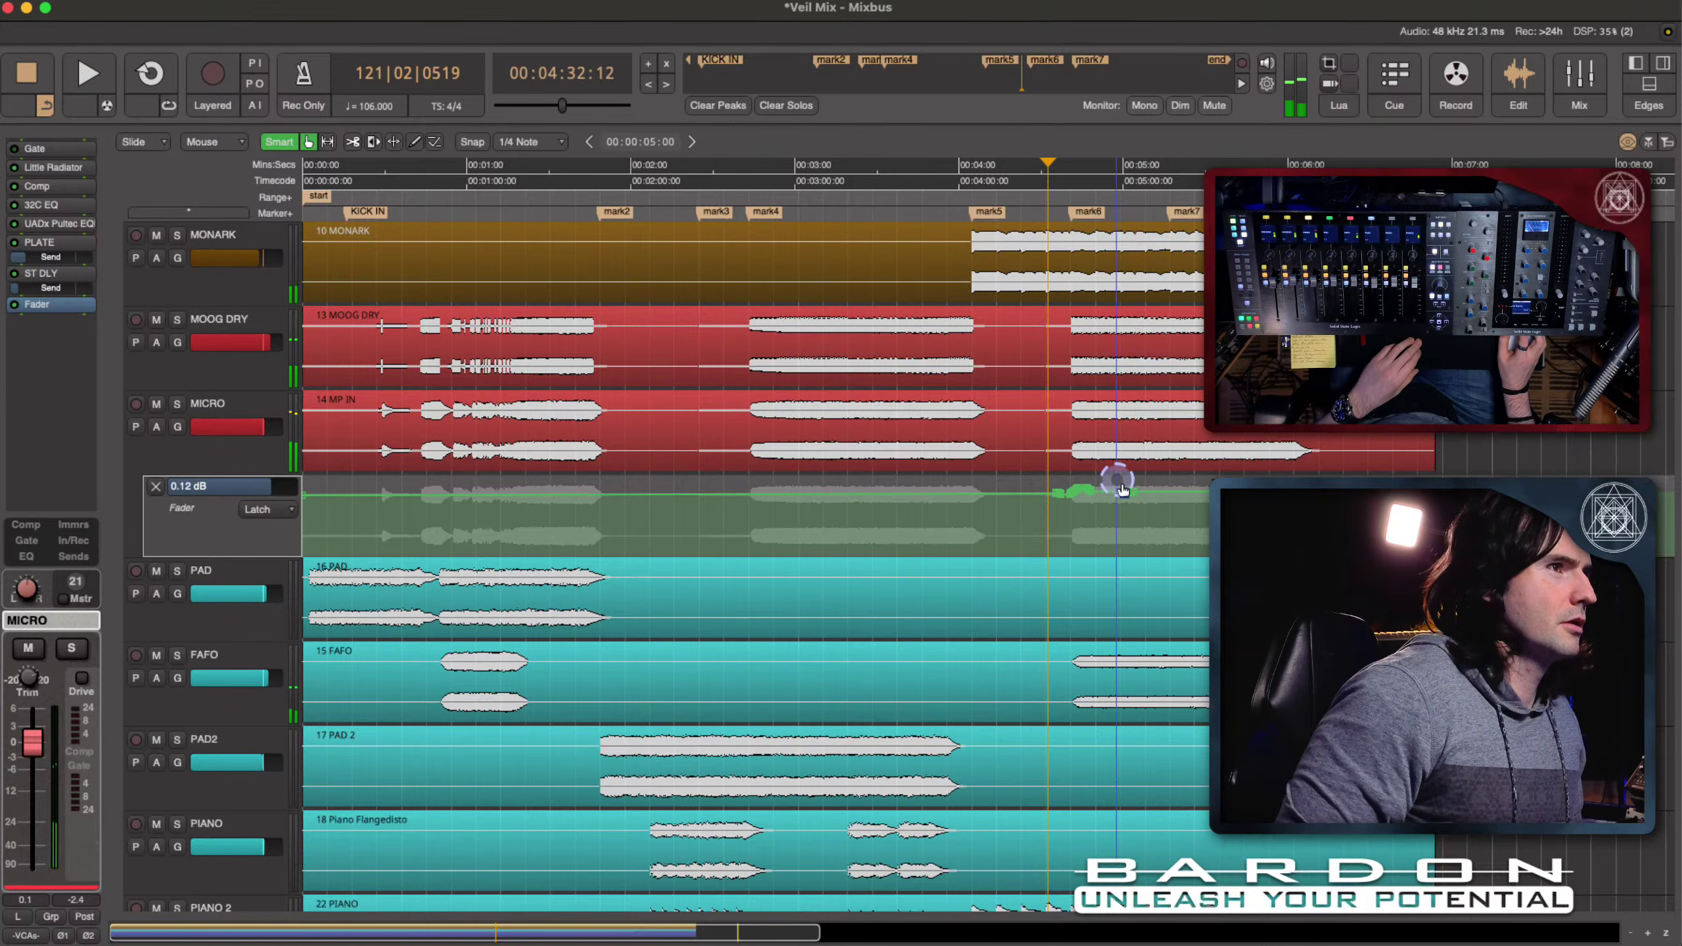
click(993, 490)
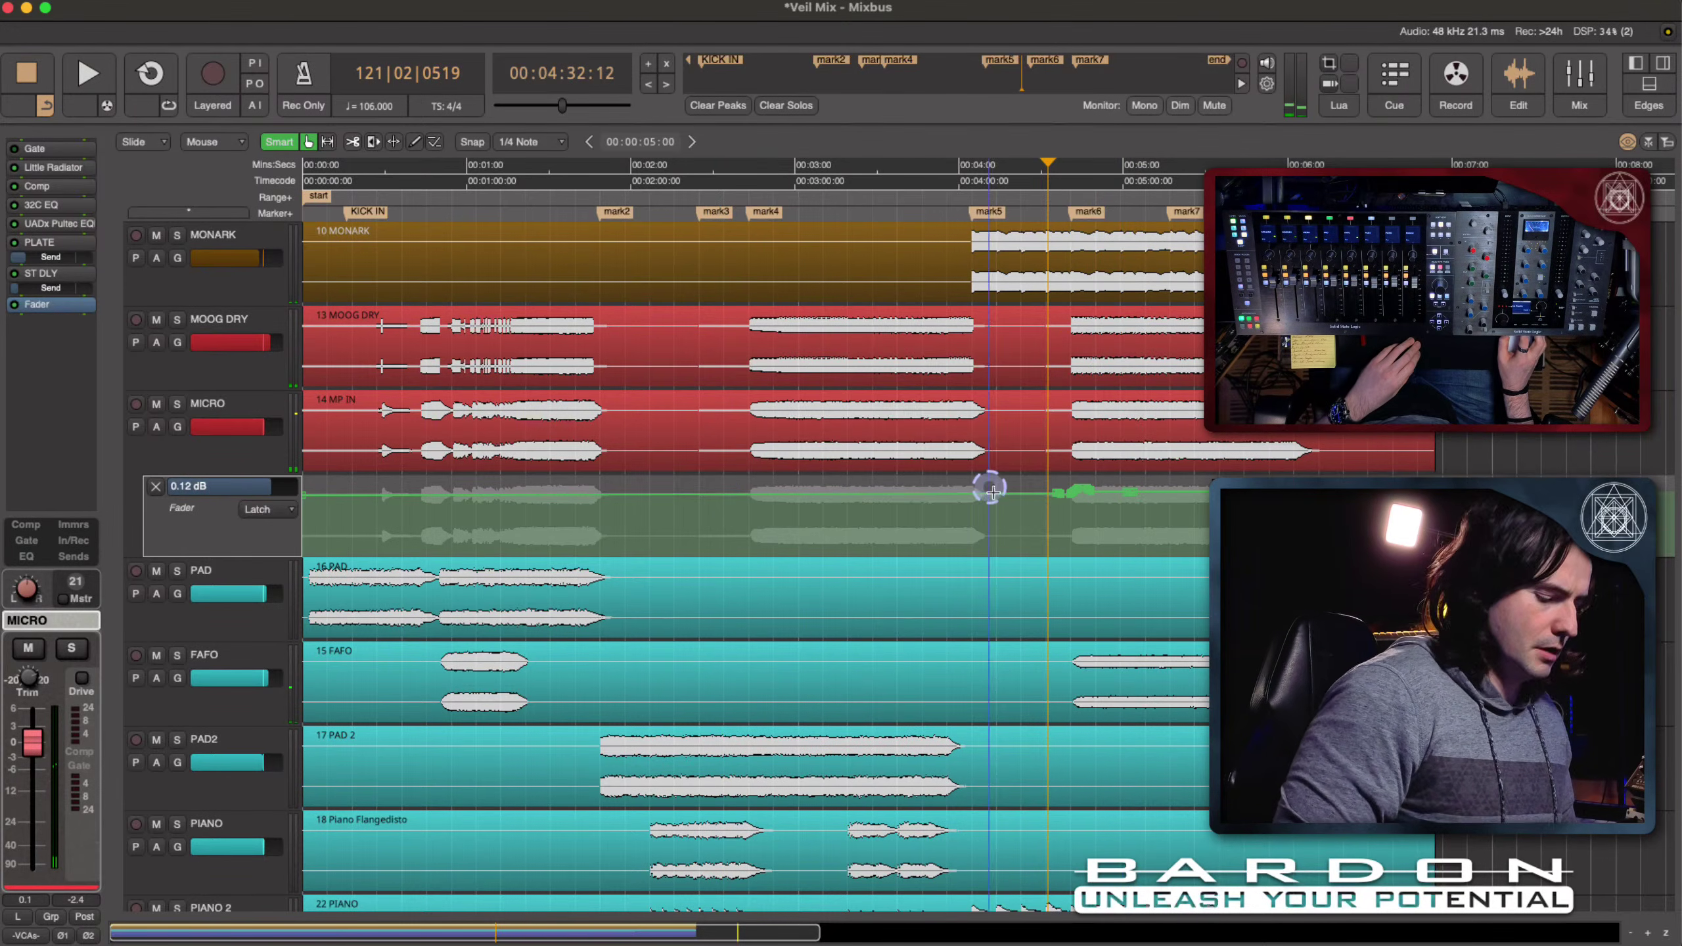
click(1082, 536)
key(equal)
key(equal)
key(equal)
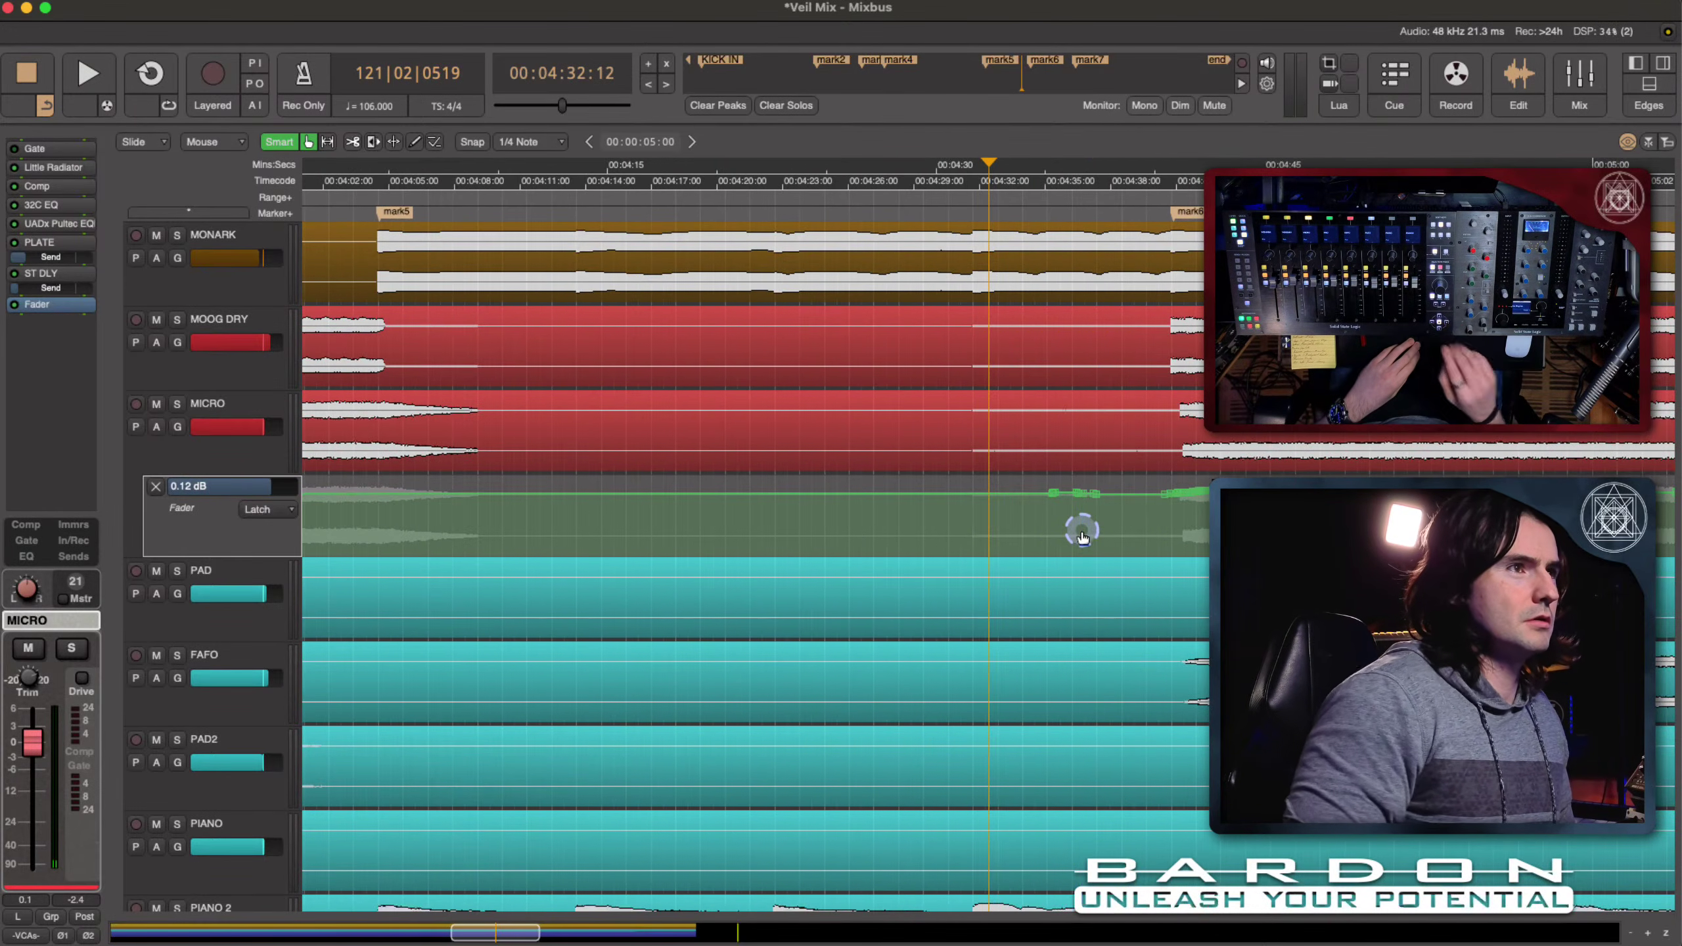
scroll(1082, 536, right, 4)
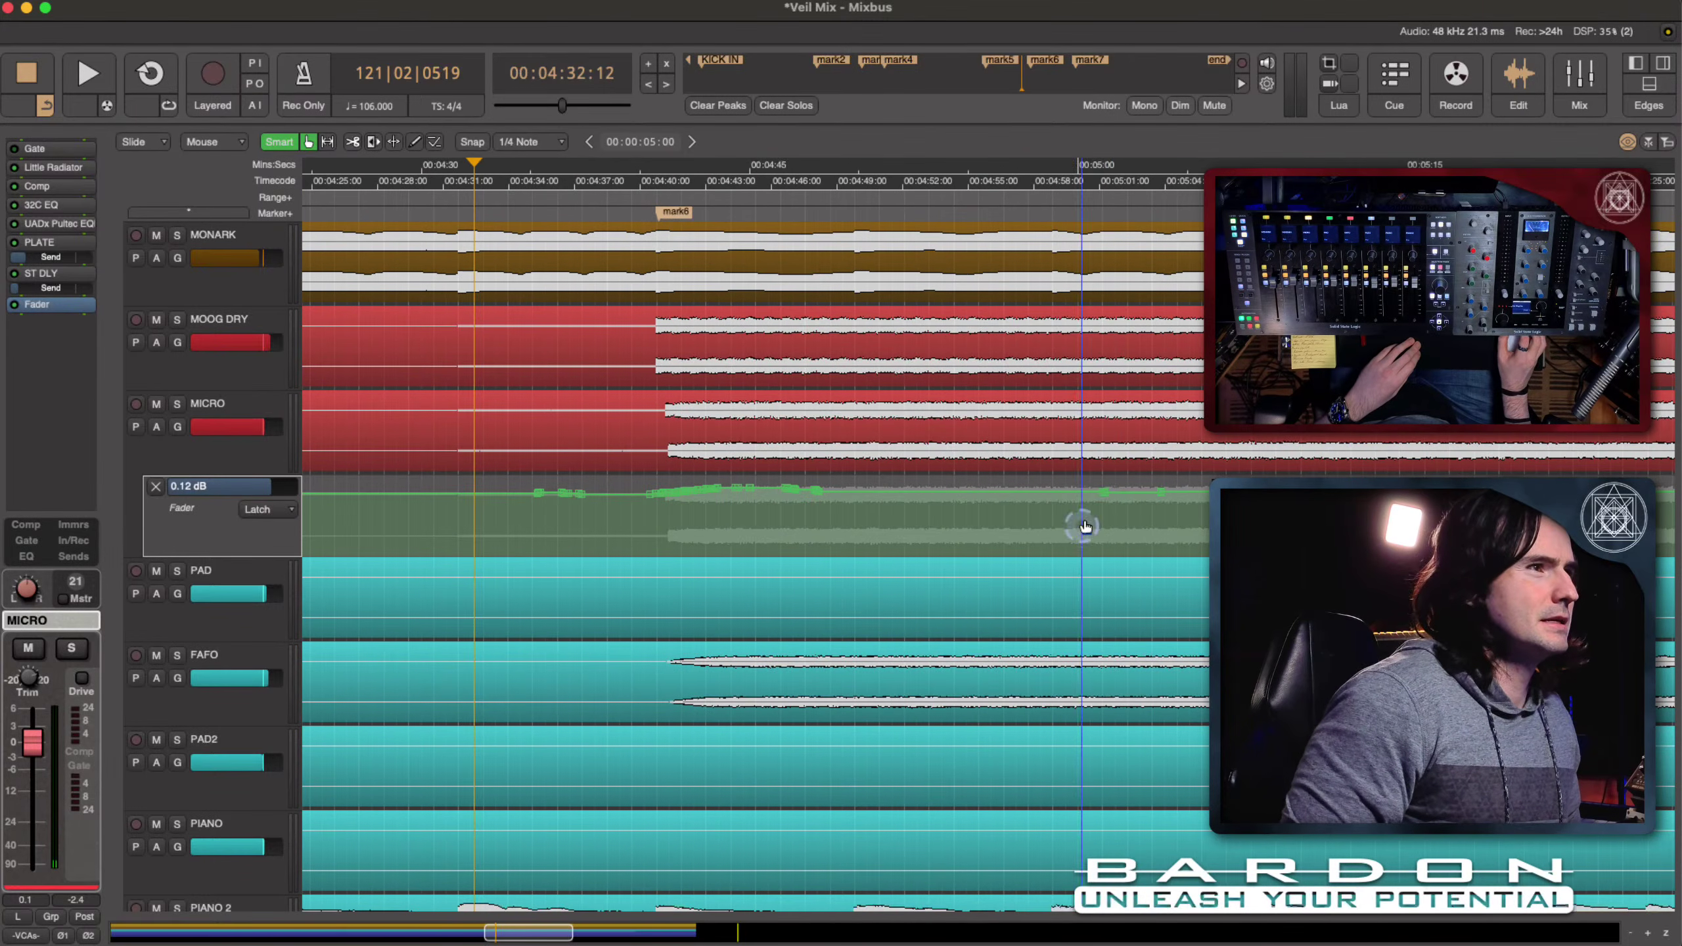
drag(1104, 494, 1018, 495)
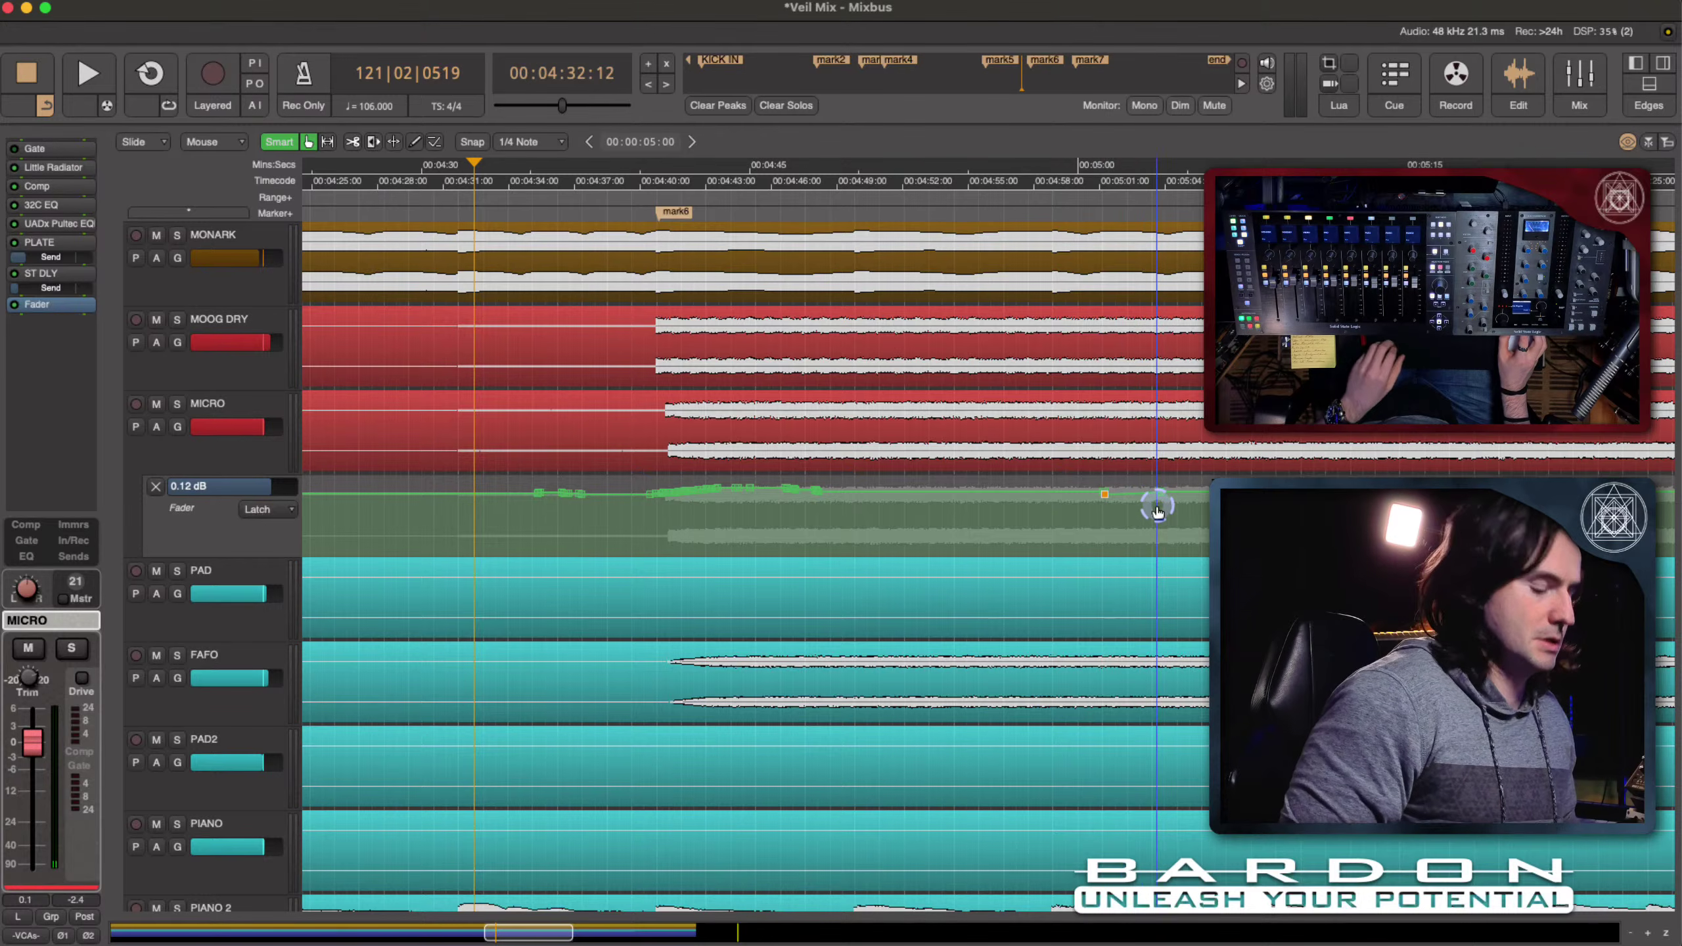
key(super+z)
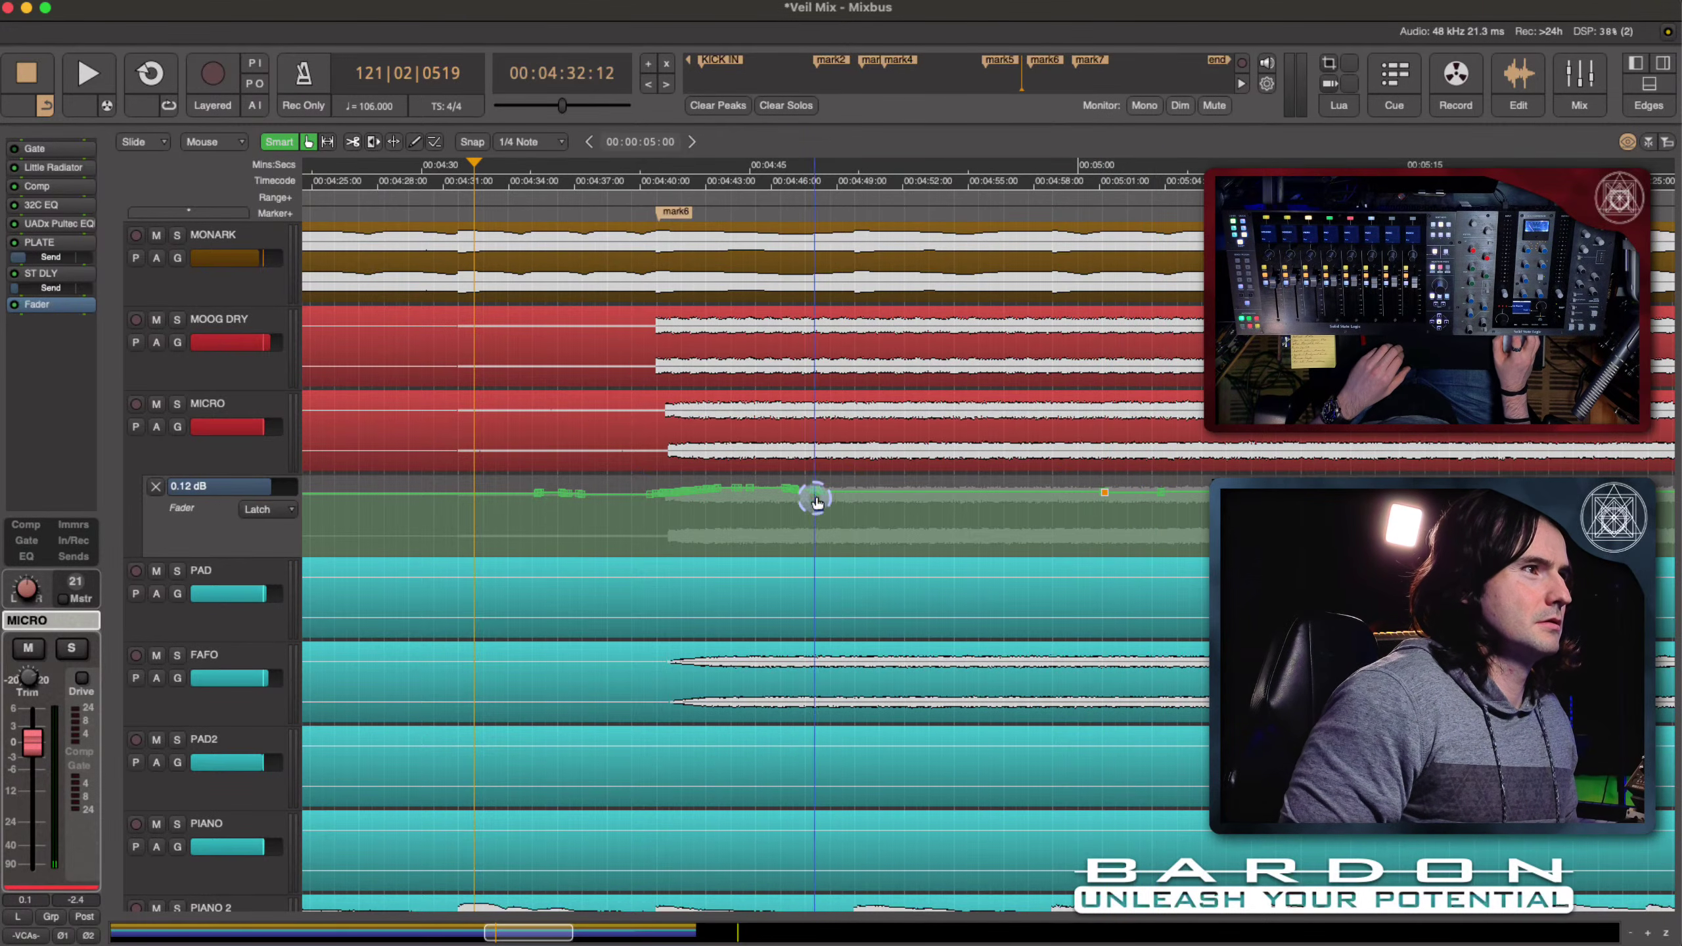
Step: Lower the MICRO fader automation ahead of mark6 to -2.93 dB and delete the points between about 00:04:35 and mark6
mouse_move(823, 490)
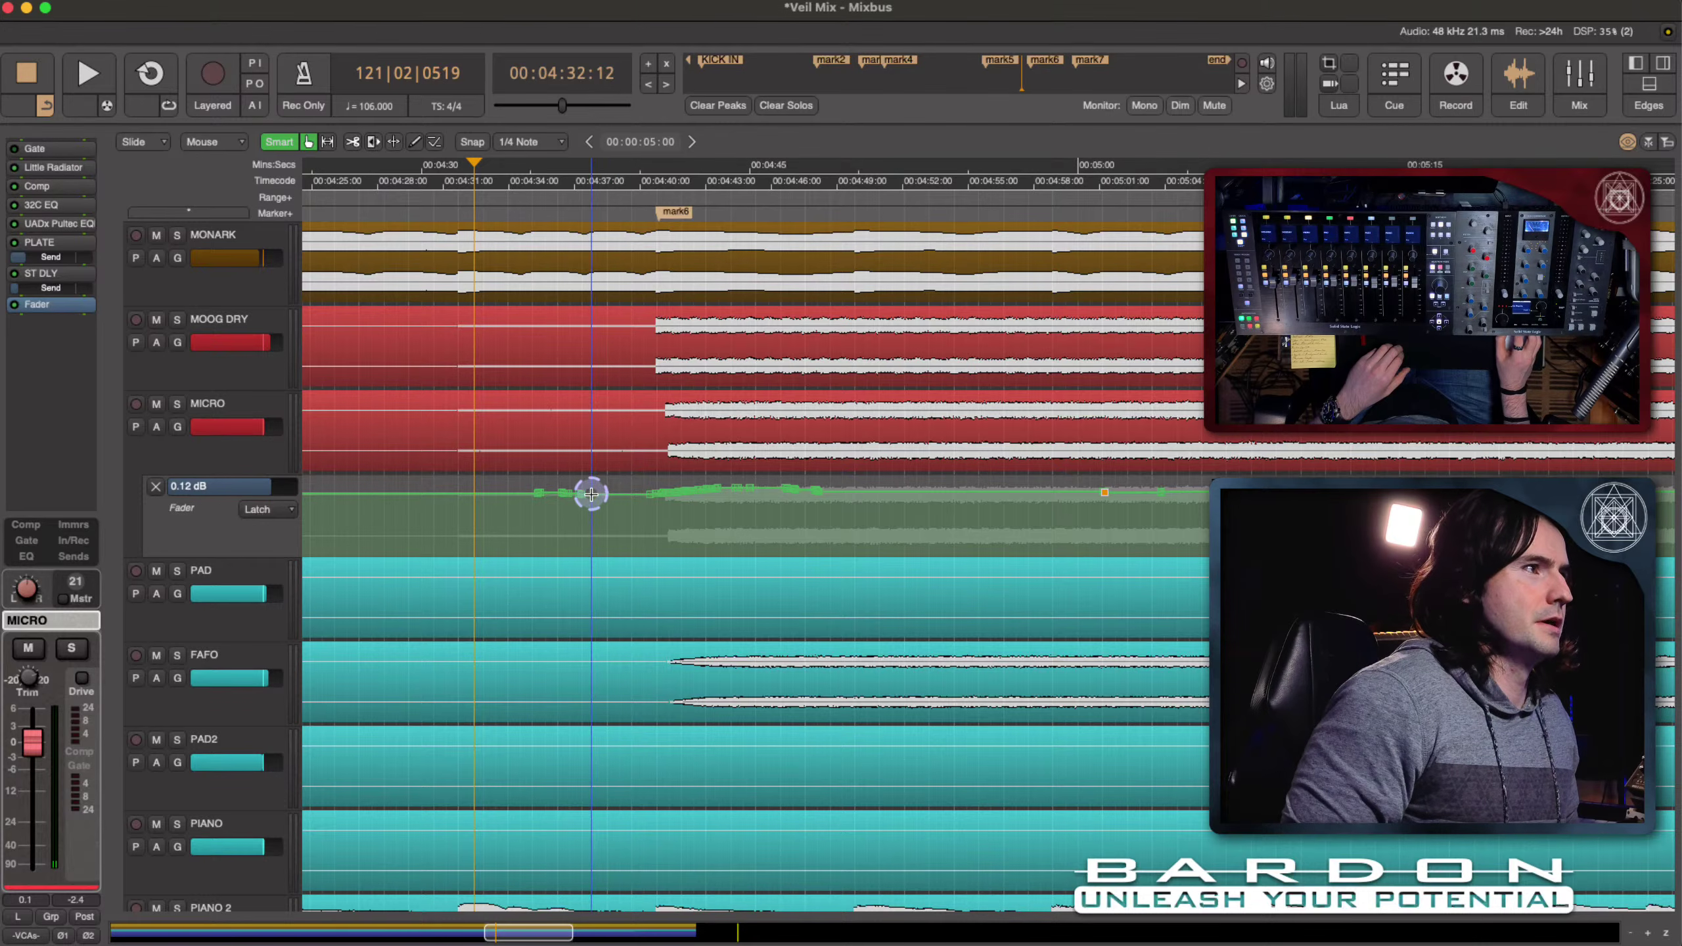
drag(594, 497, 461, 503)
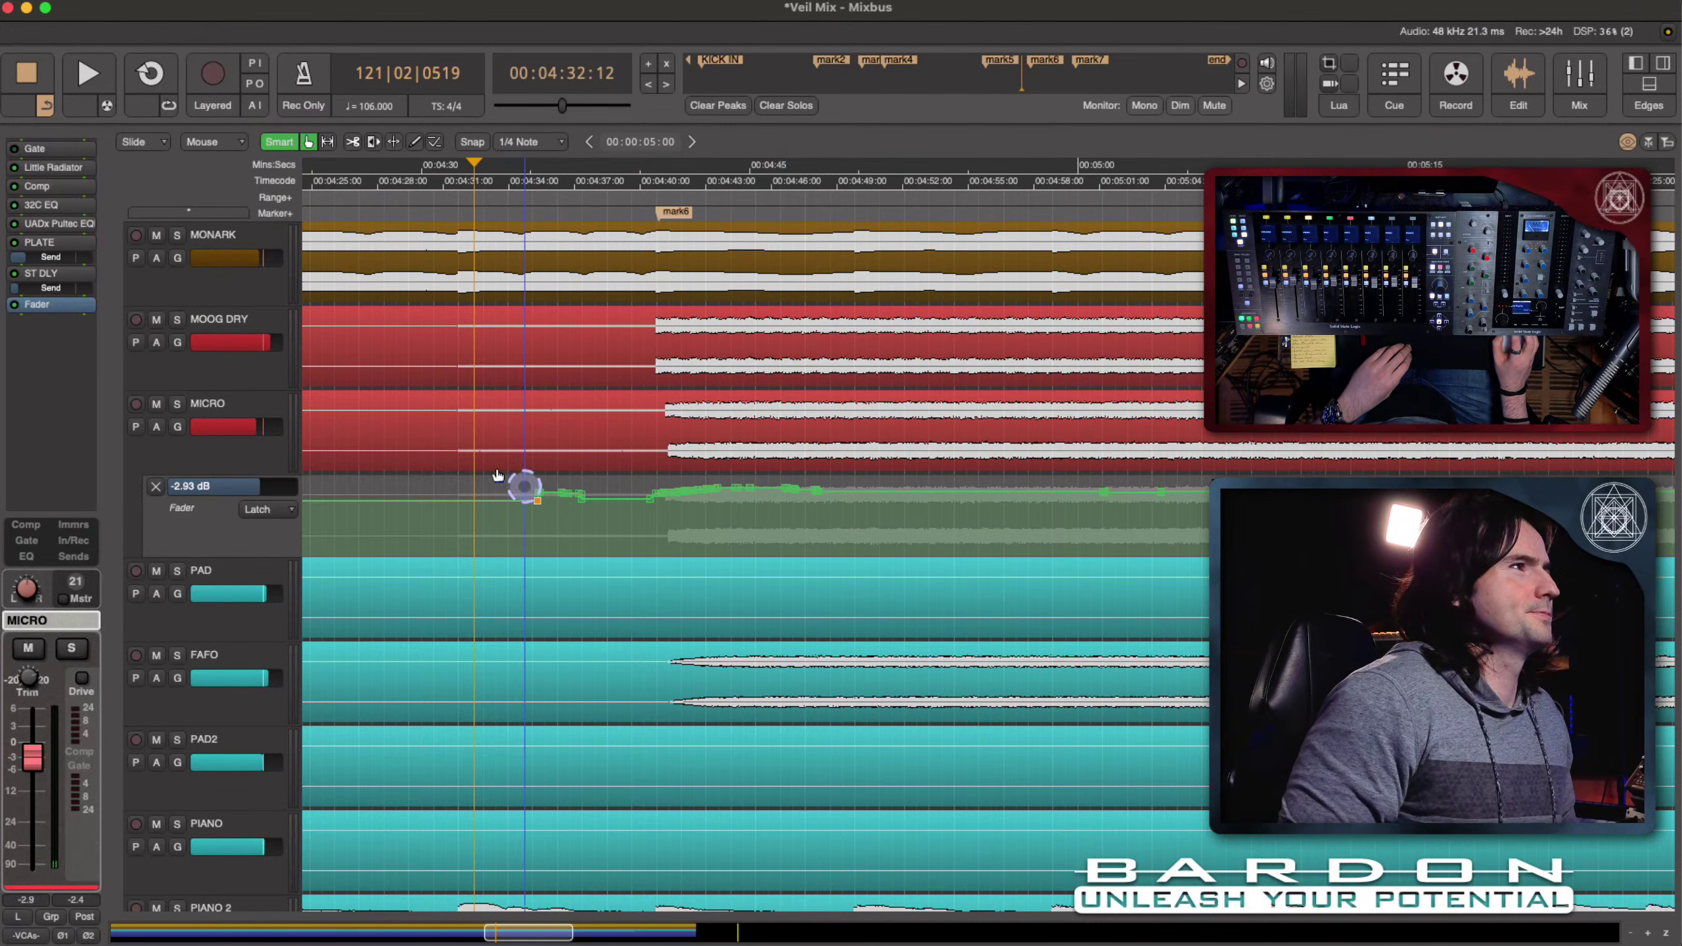
click(329, 142)
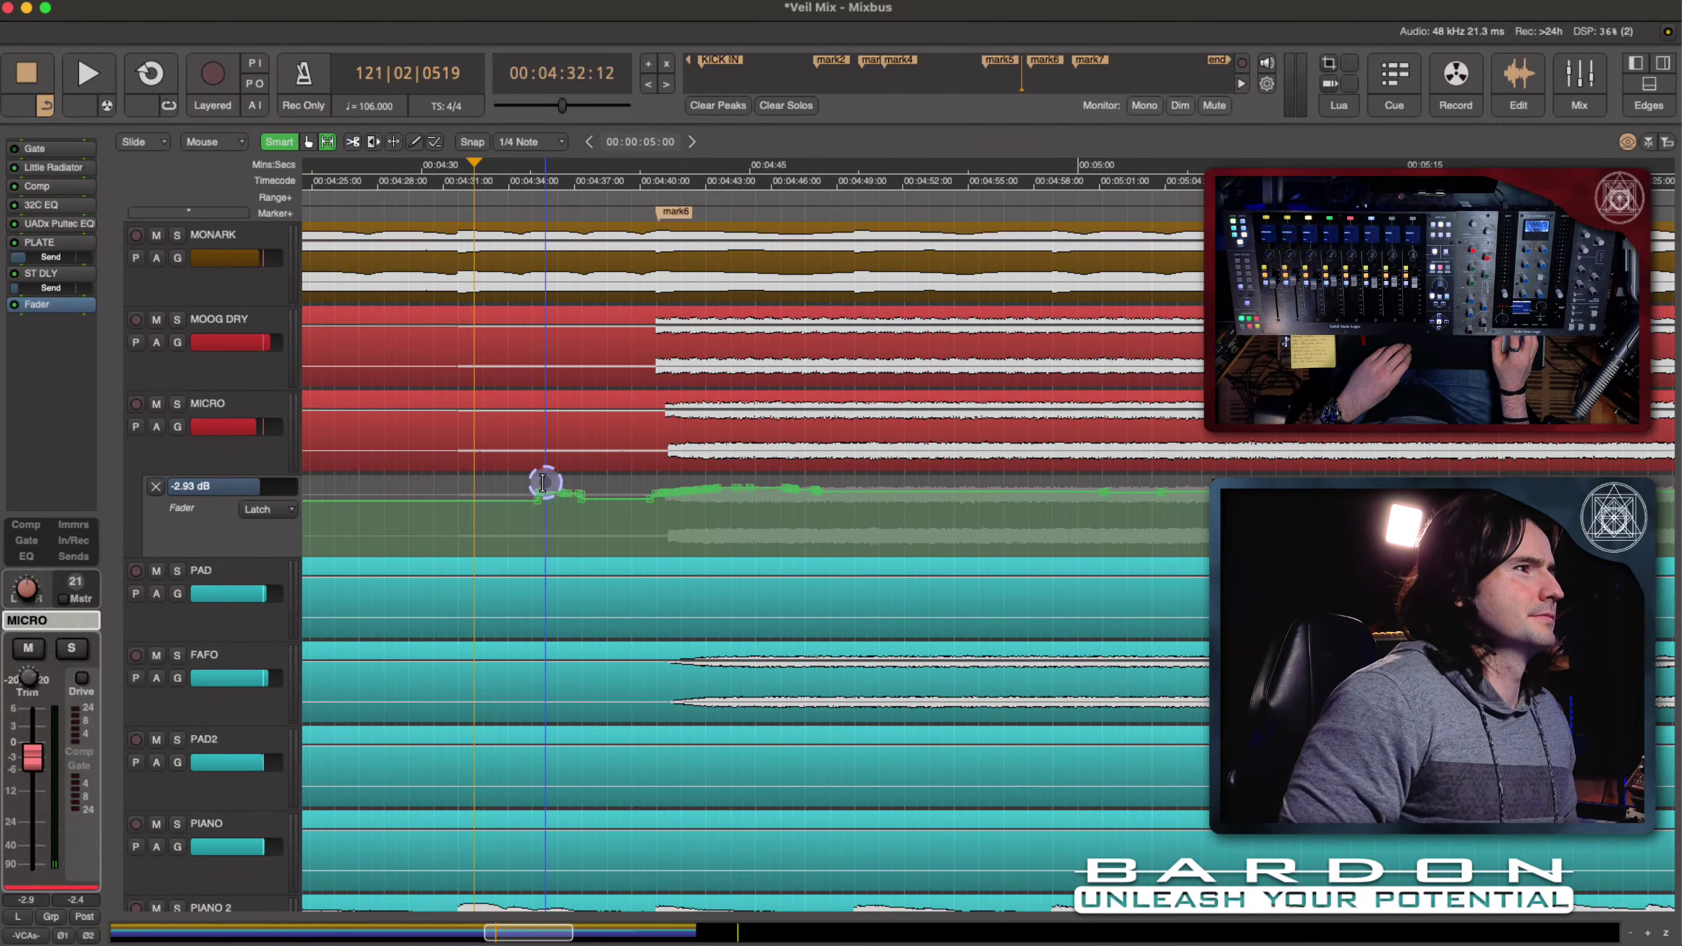
drag(531, 489, 645, 491)
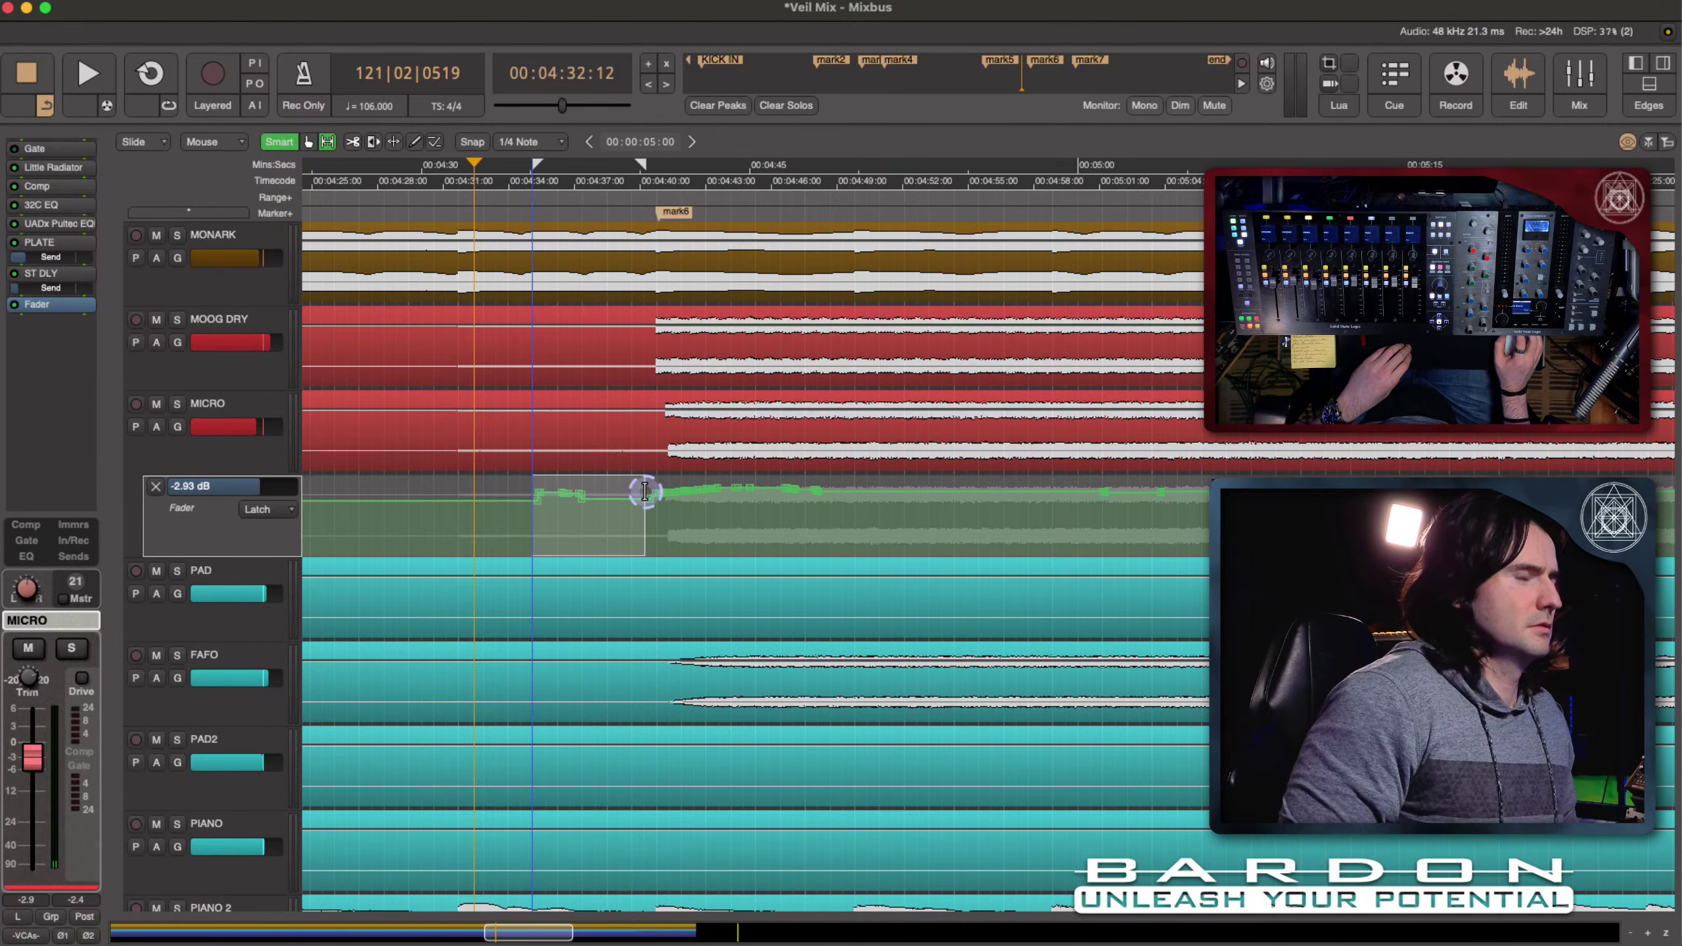
key(BackSpace)
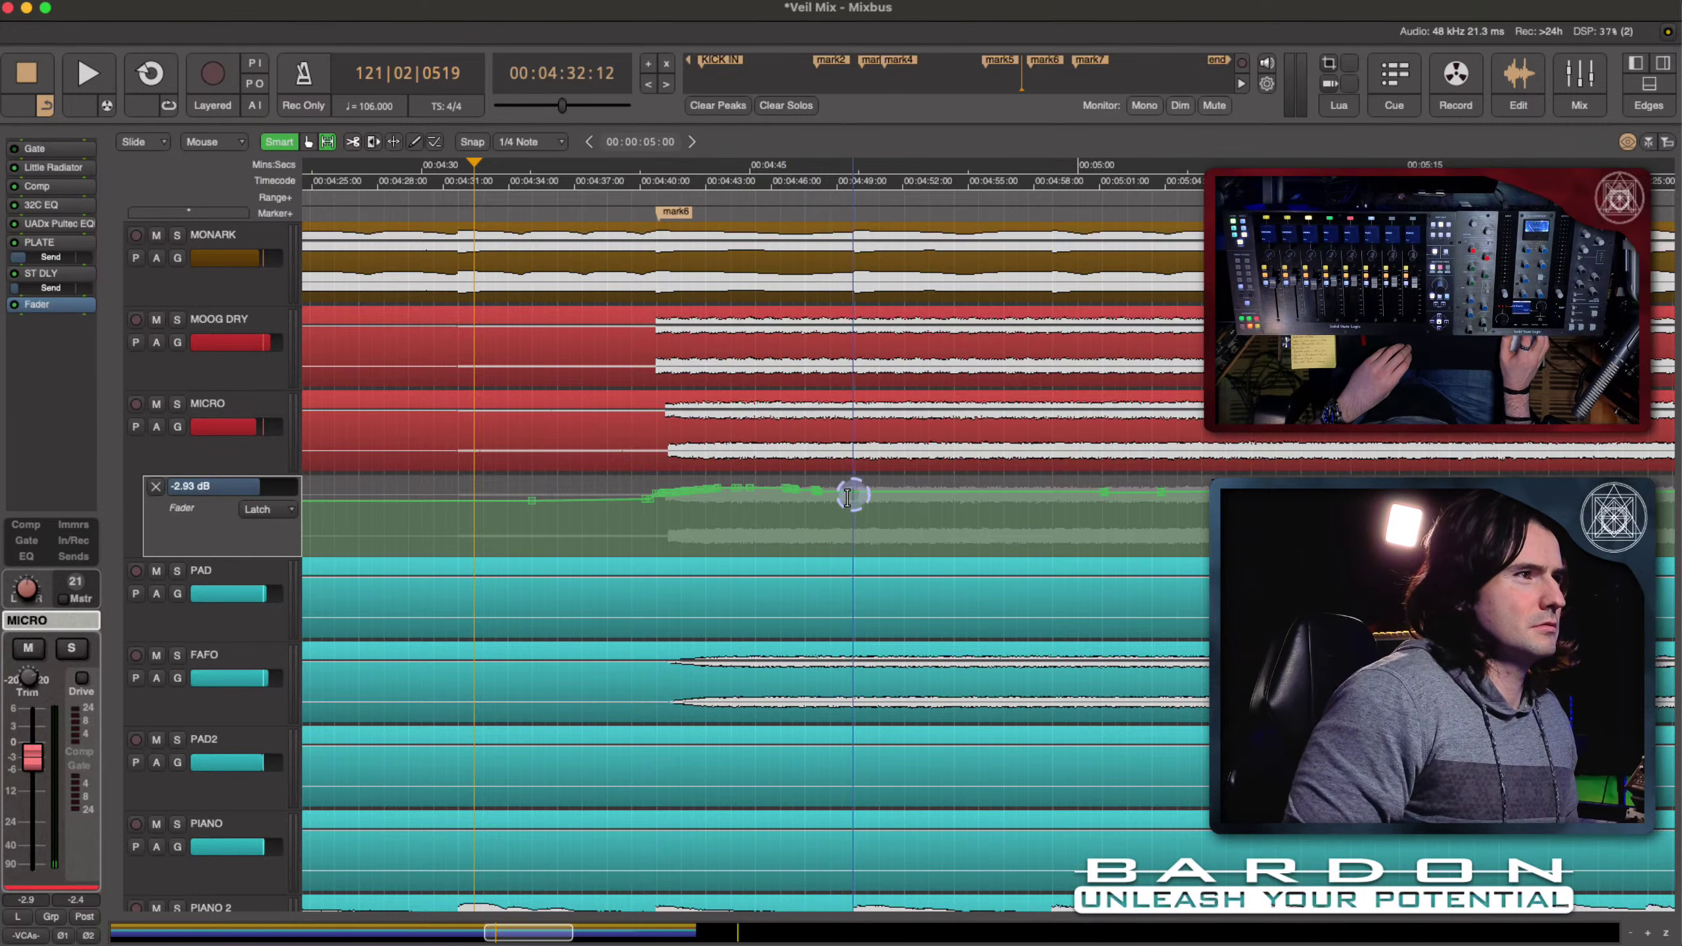
Step: Delete the MICRO fader points between about 00:04:41 and 00:04:49, and play the passage from 00:04:32:12 to check the ride
drag(840, 490, 669, 507)
key(BackSpace)
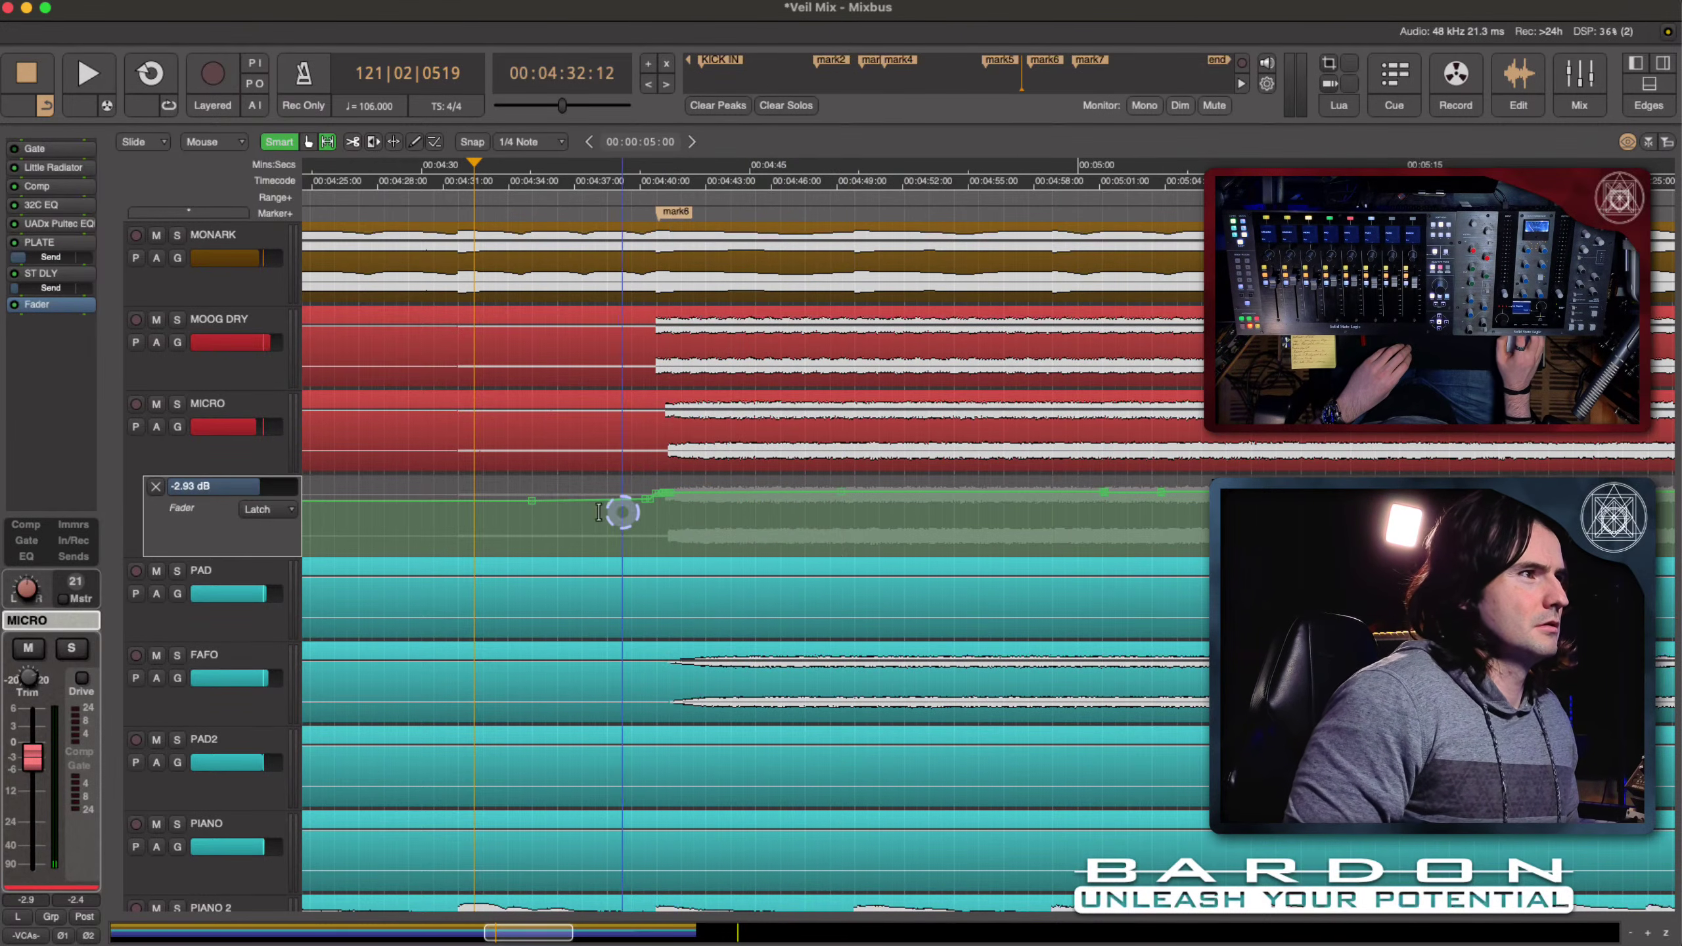
key(space)
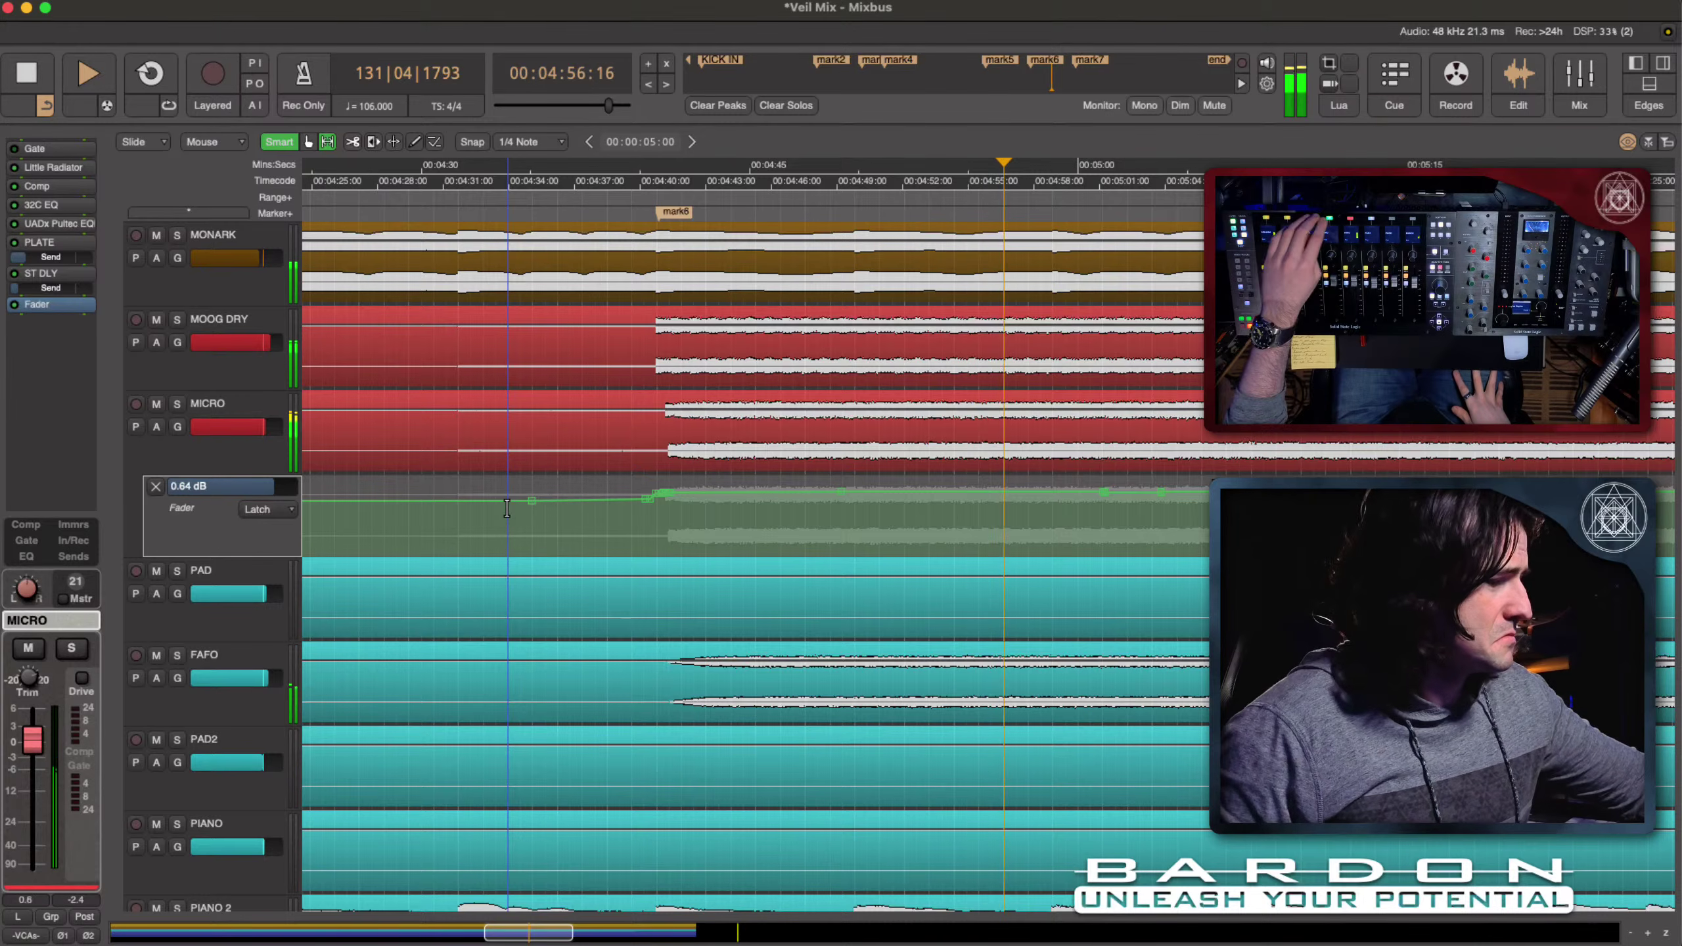
key(space)
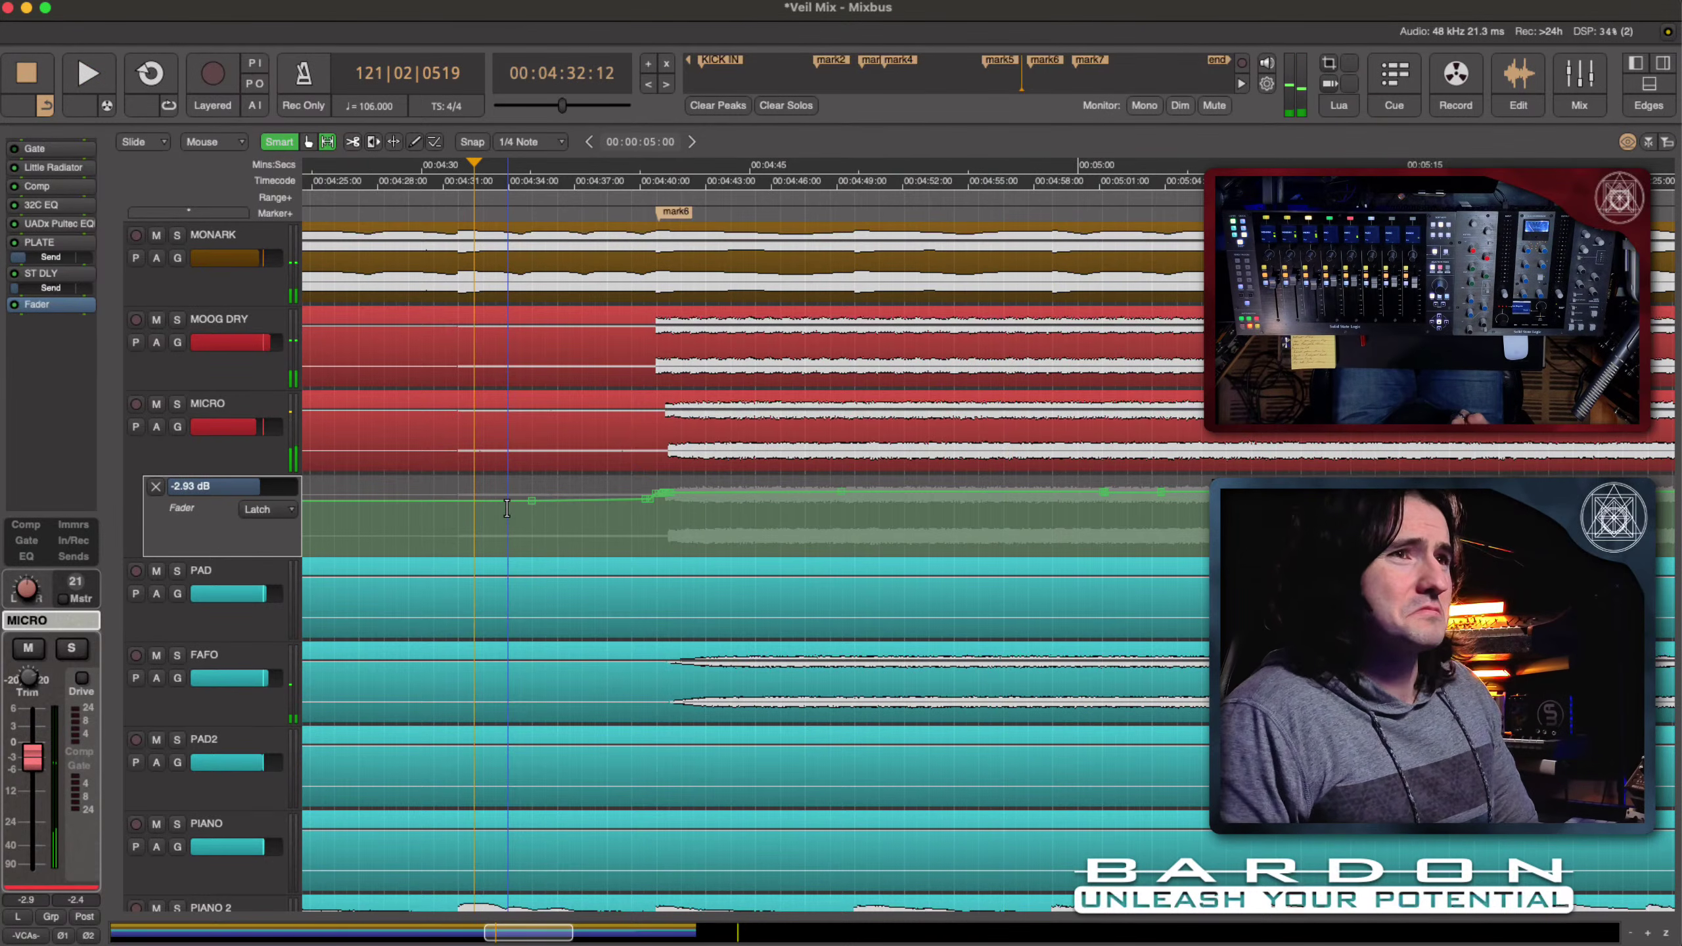
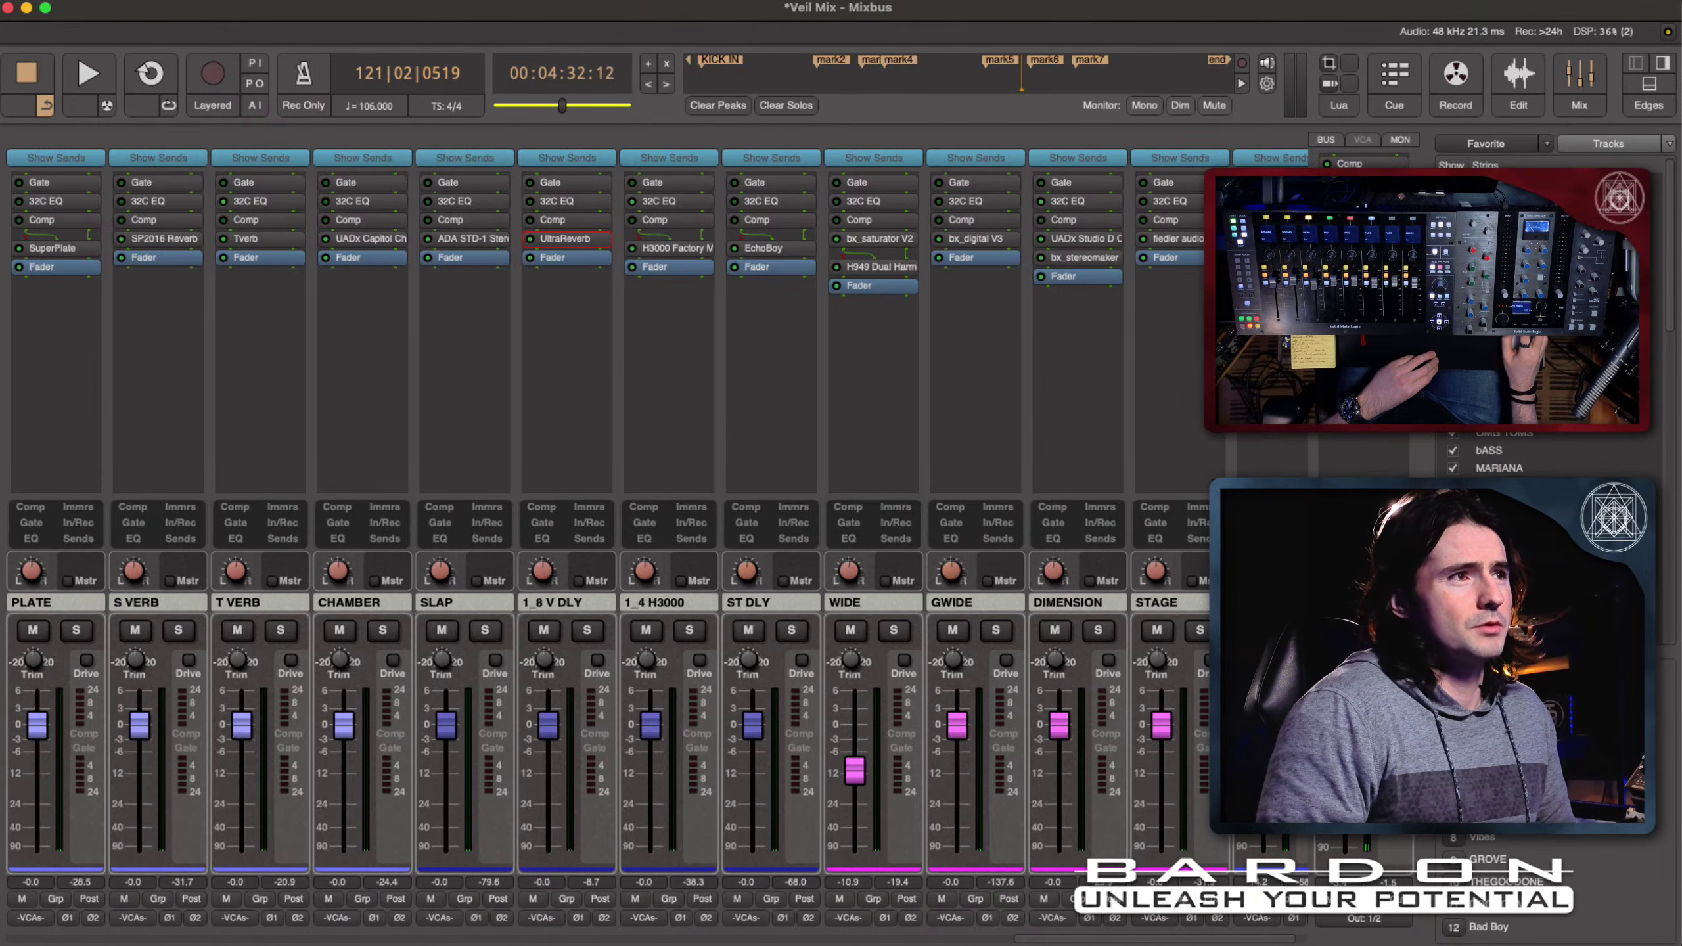
Step: Show the compressor controls on the mixer strips and master bus, and hide them again
click(542, 506)
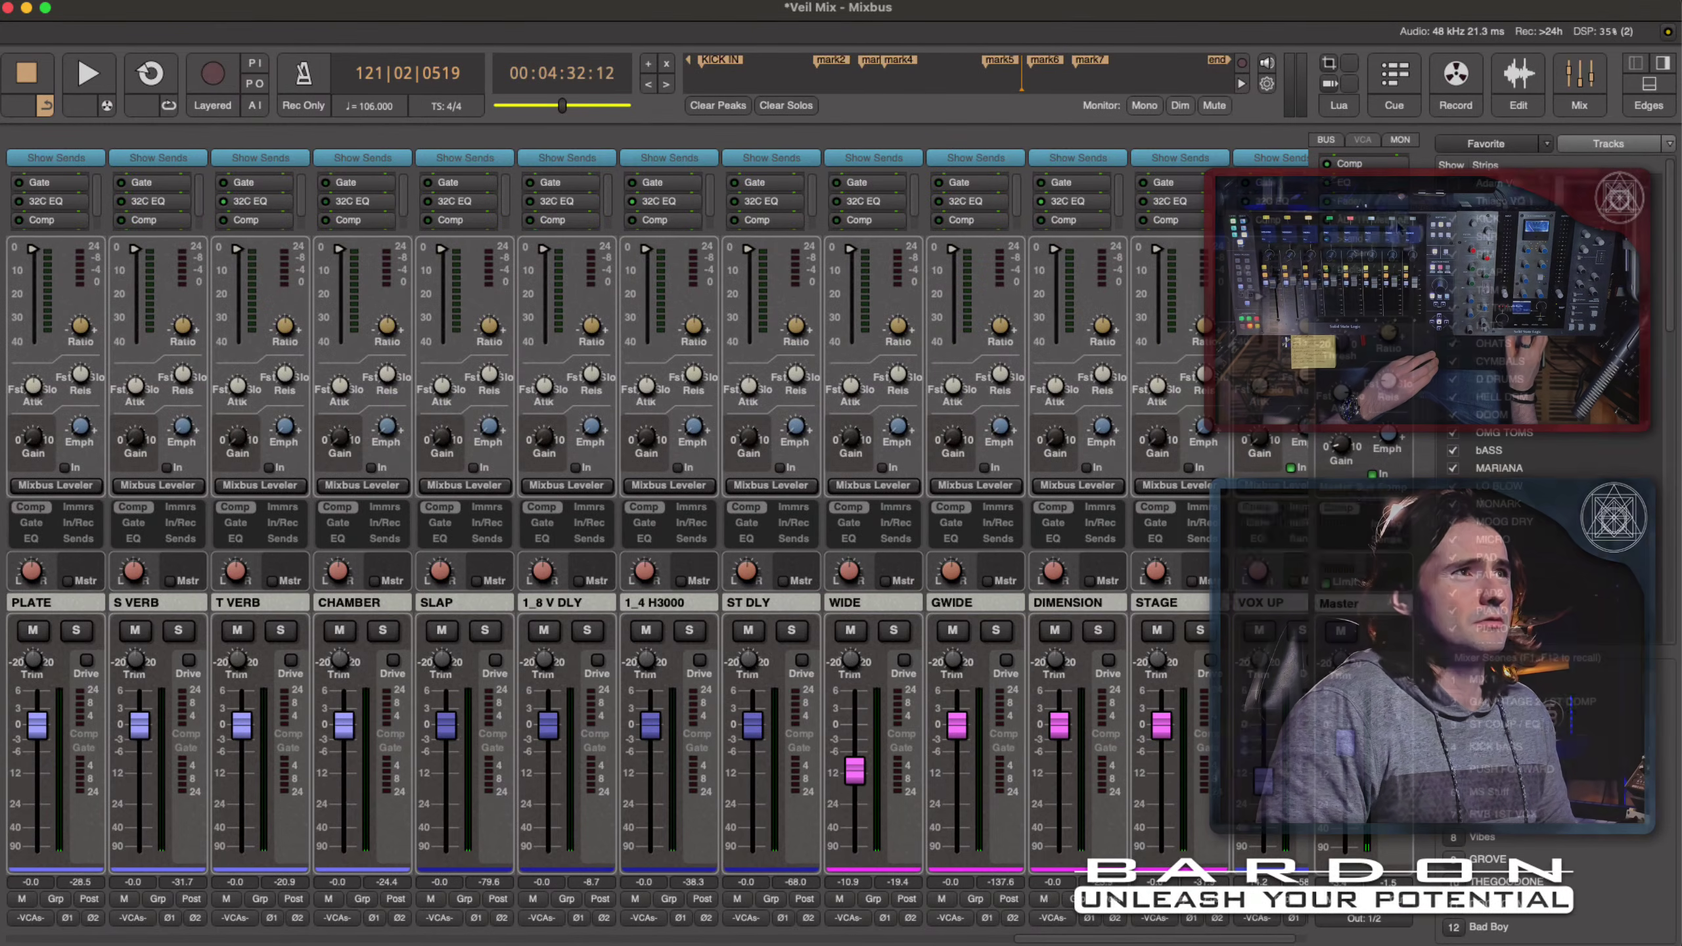
click(1419, 540)
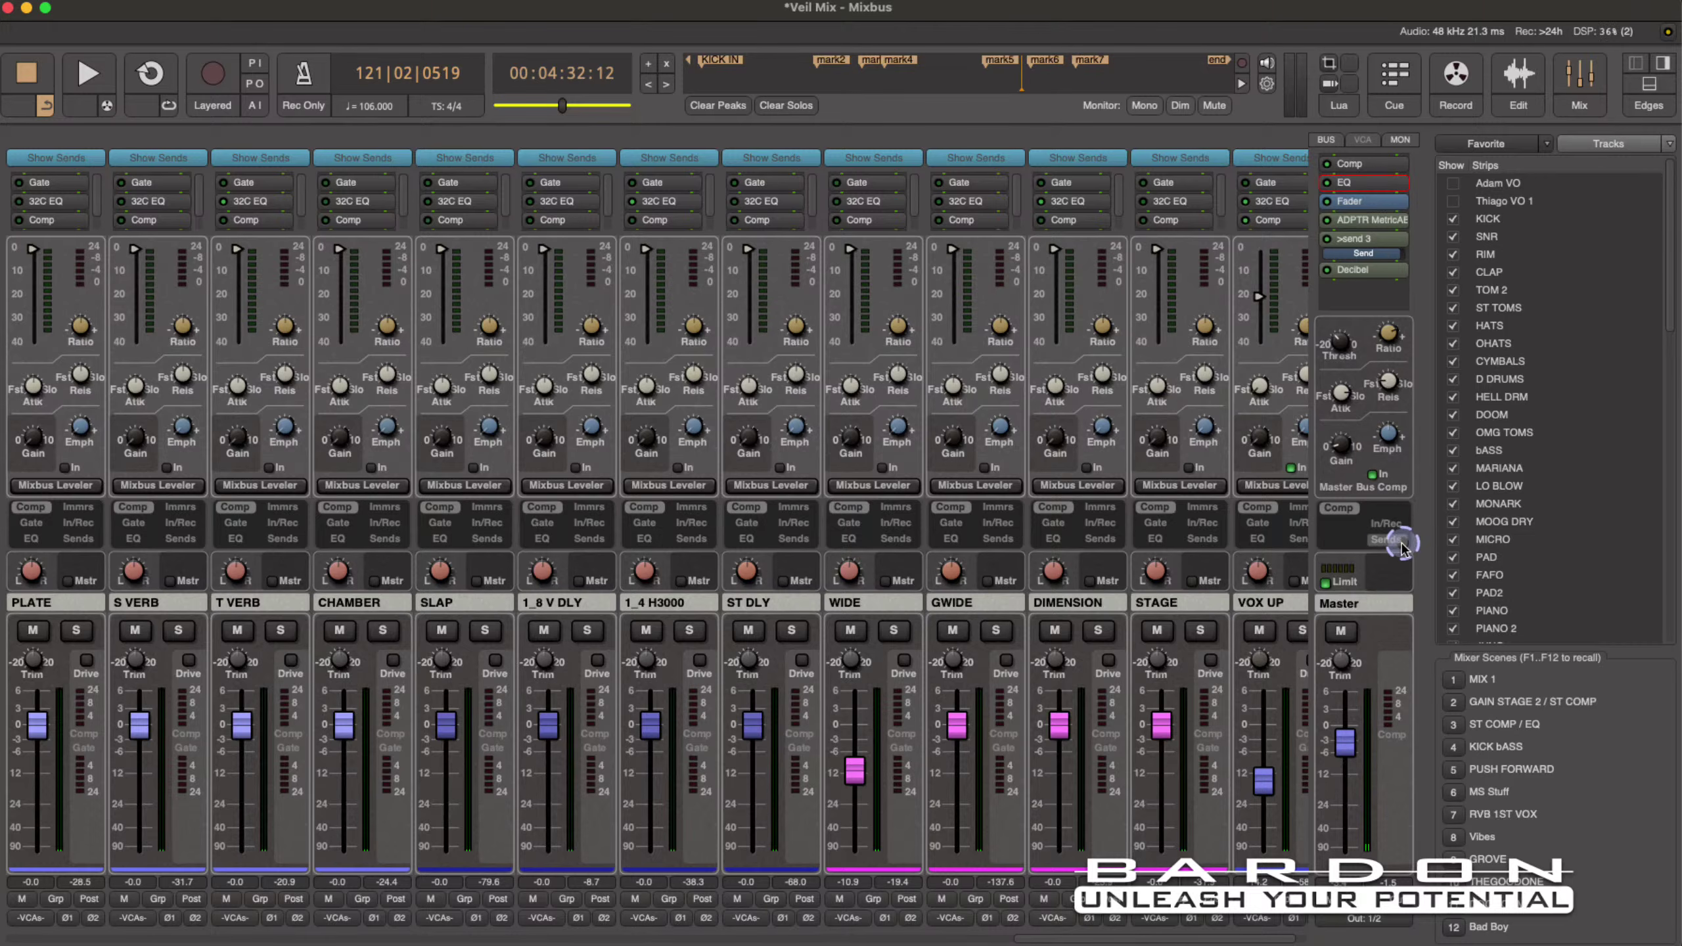
click(1345, 511)
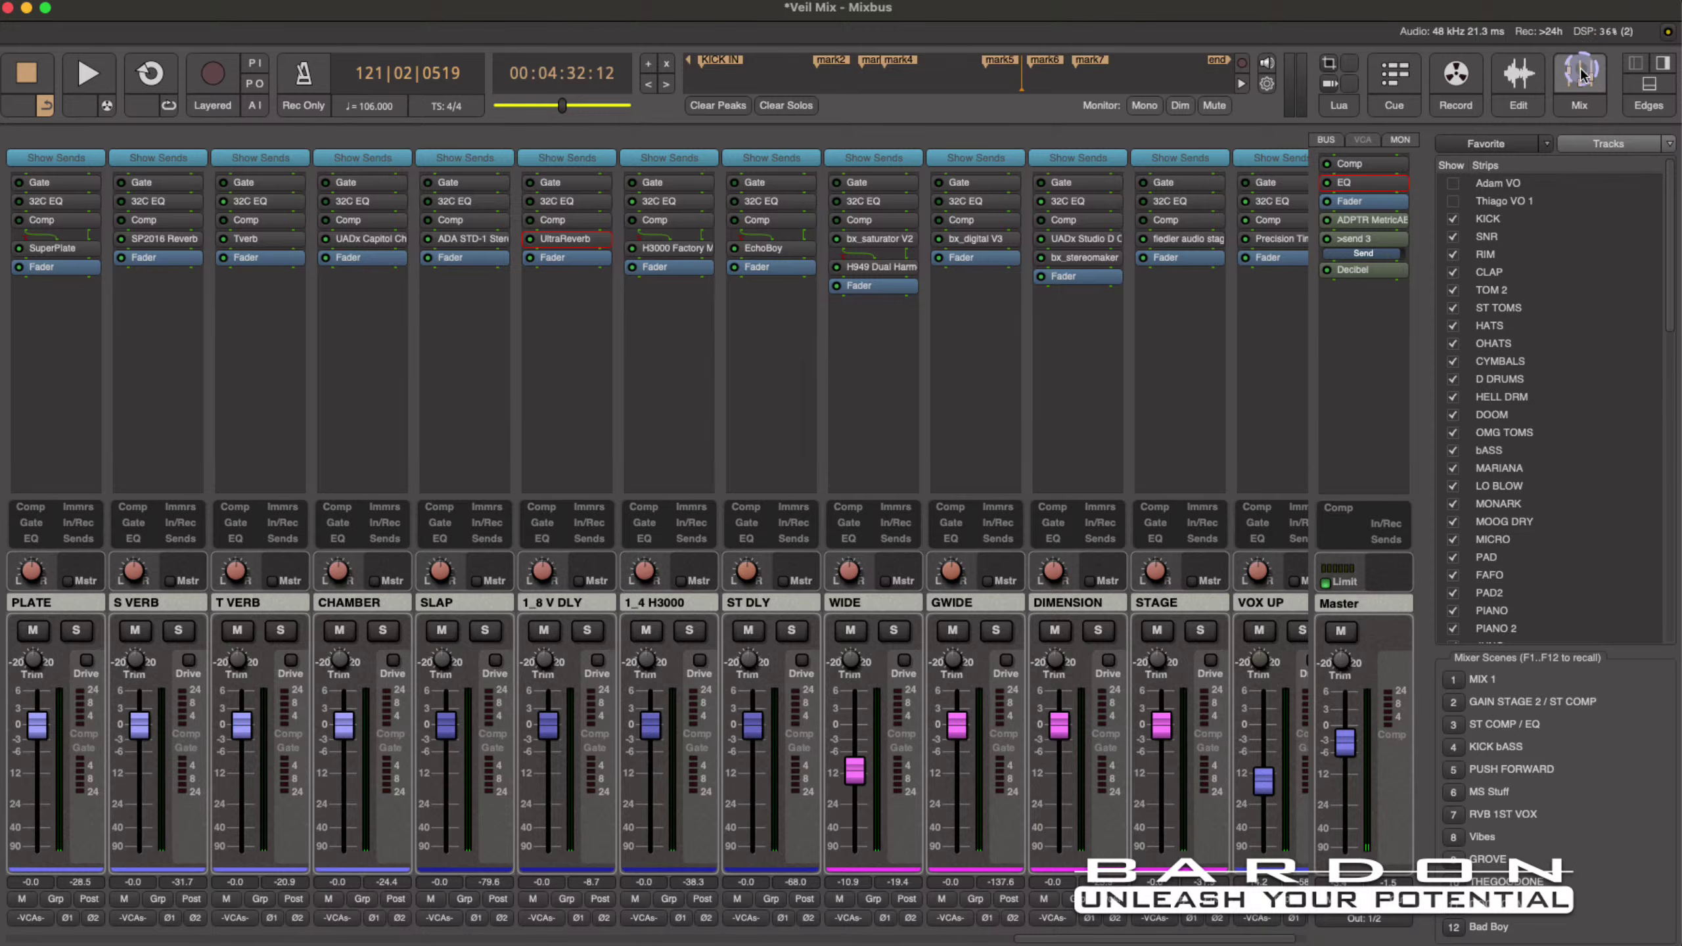
click(1515, 75)
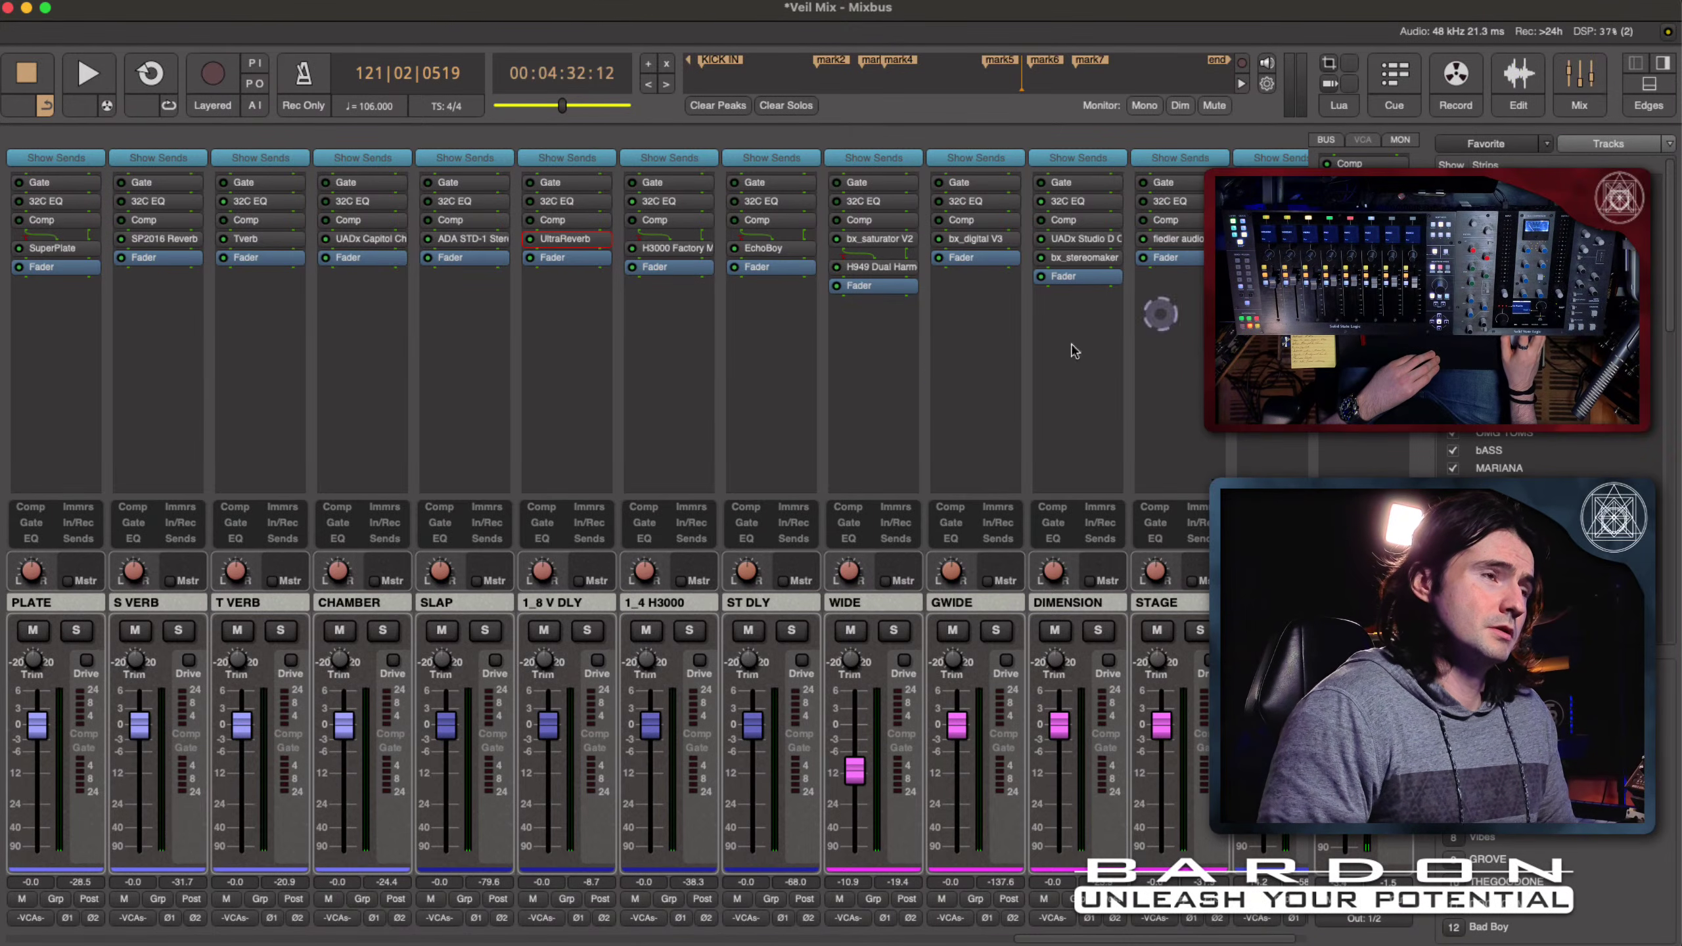
scroll(910, 396, left, 6)
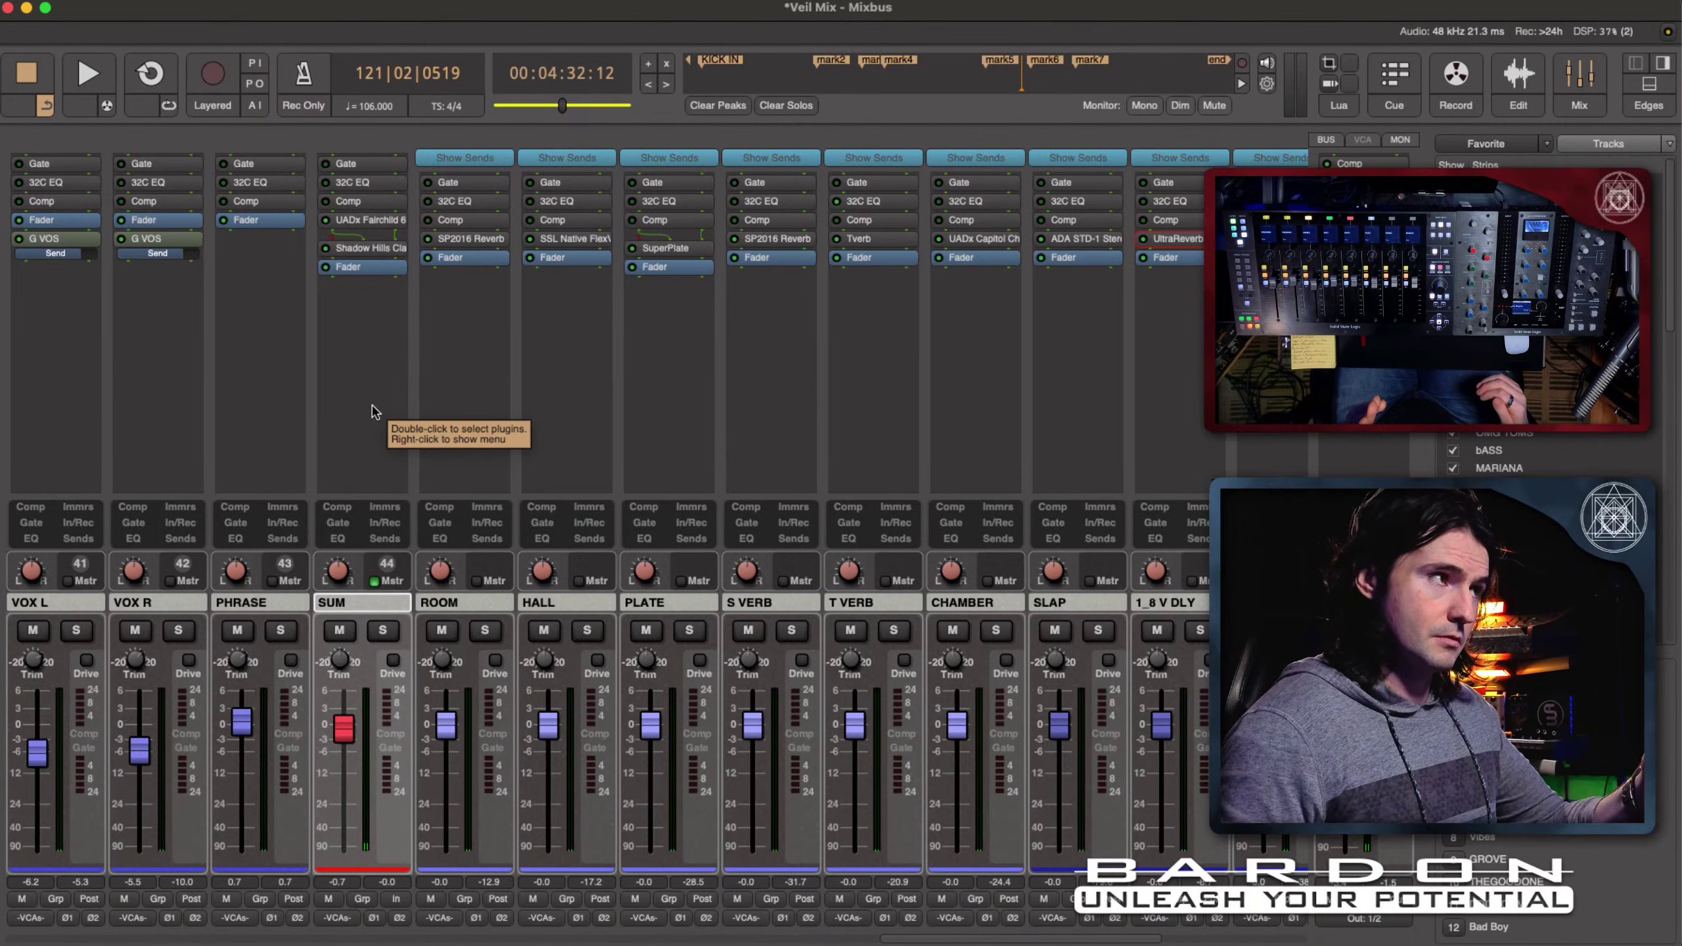
scroll(373, 412, right, 8)
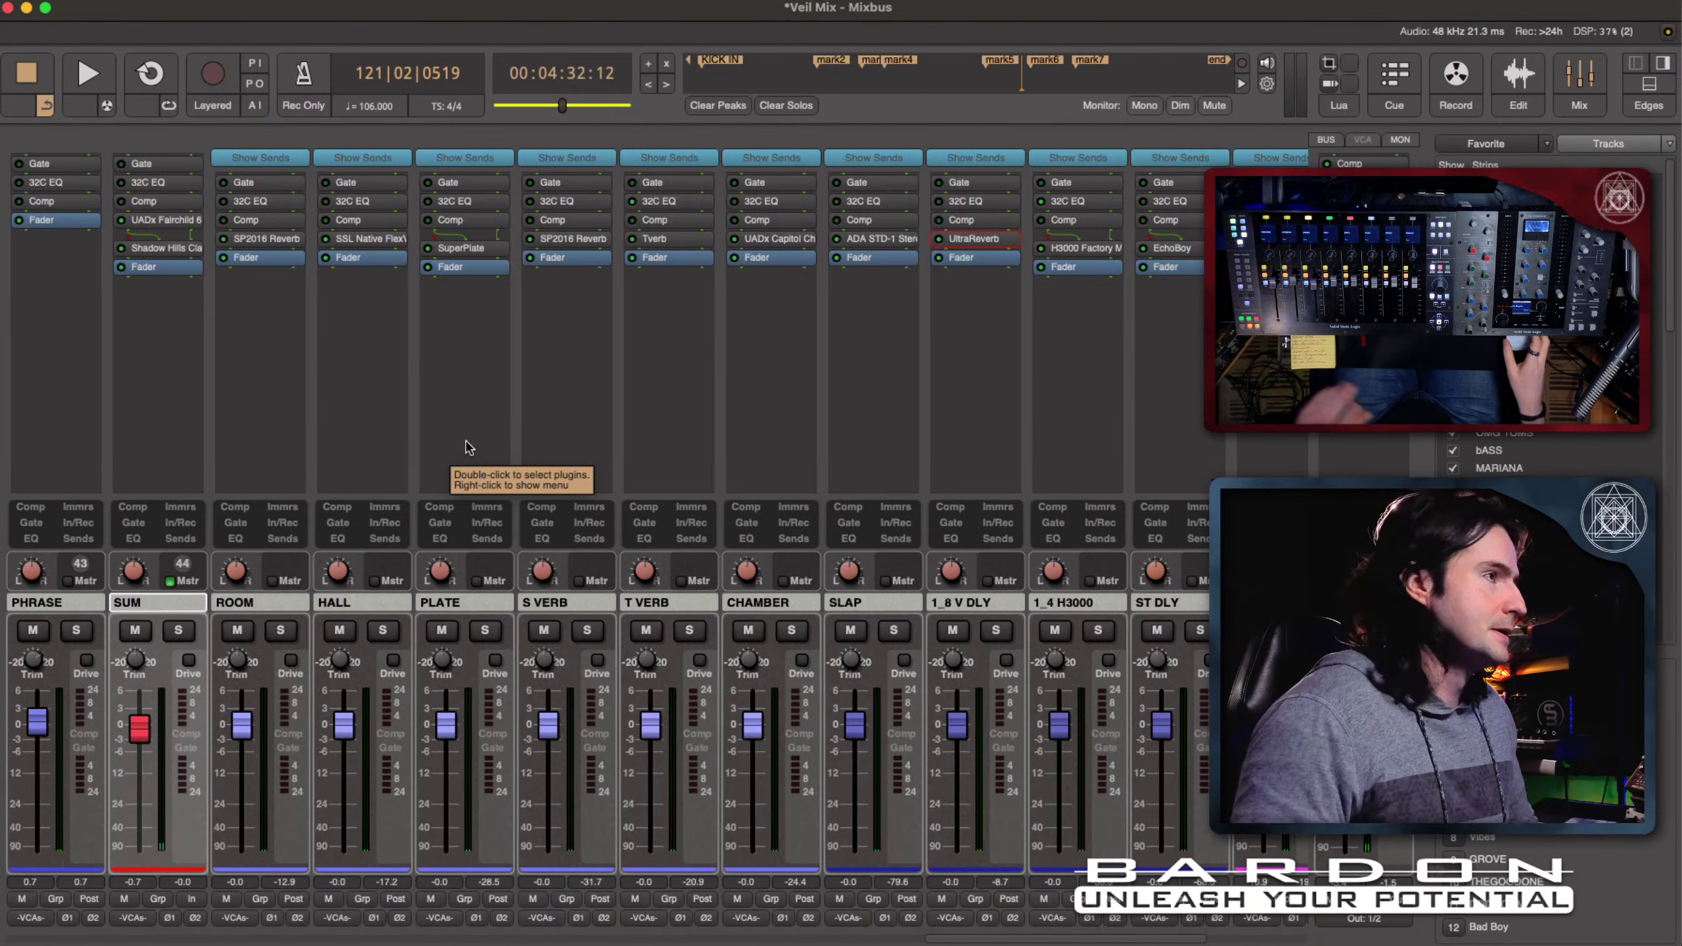
click(1312, 468)
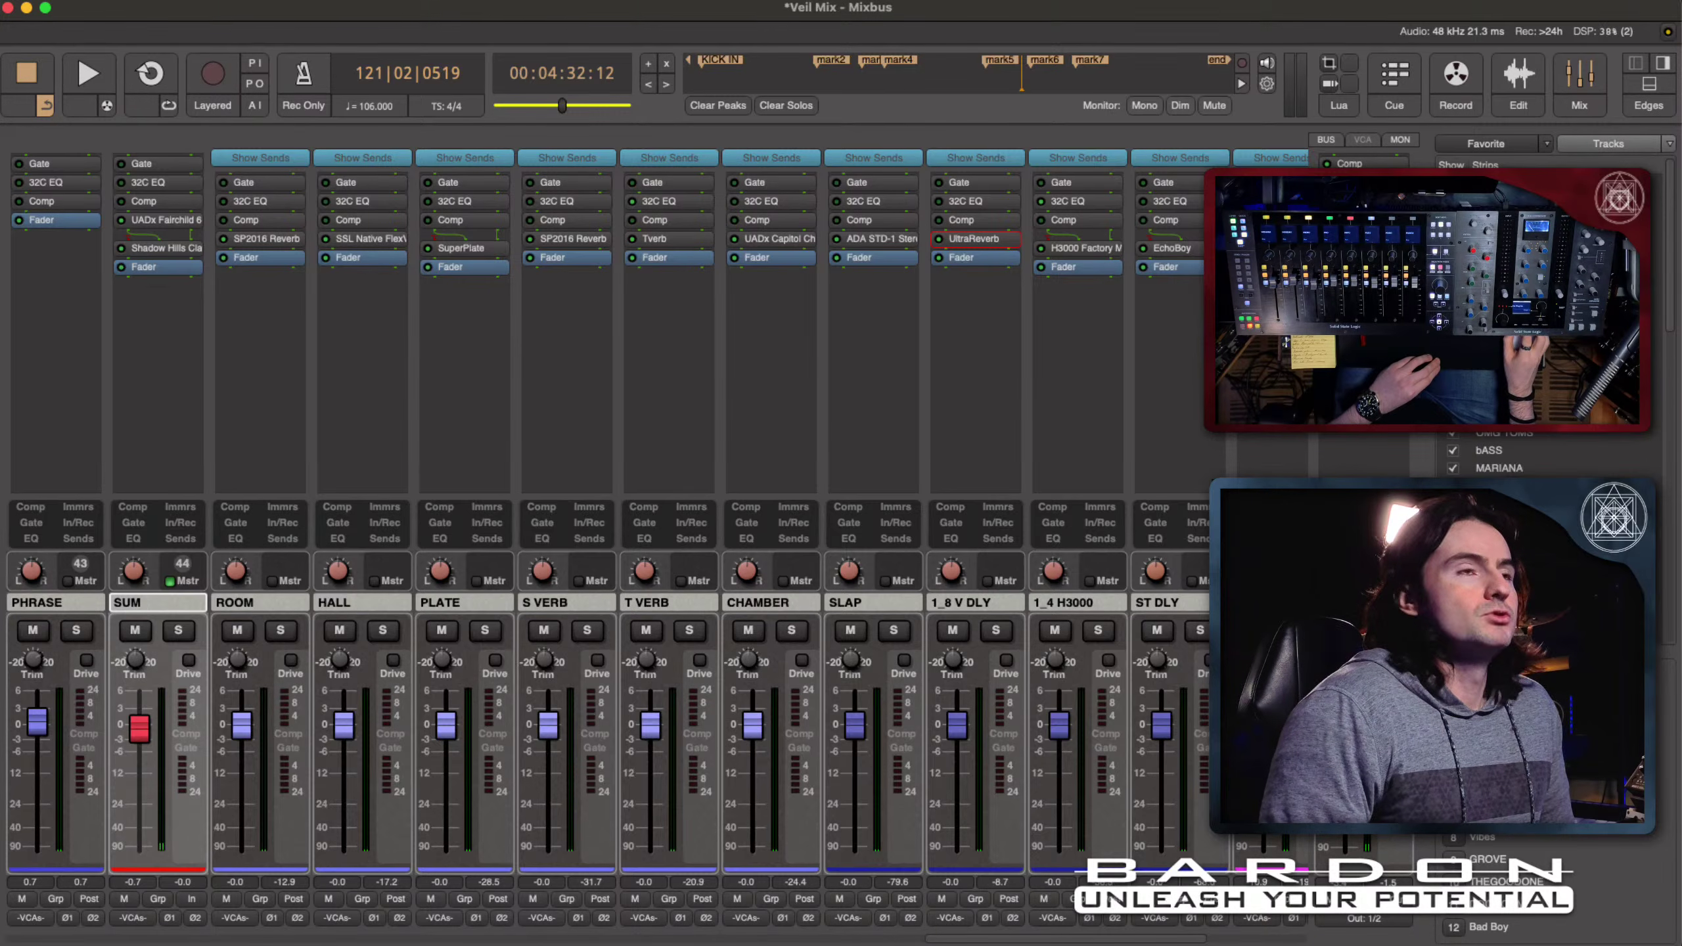
click(1606, 73)
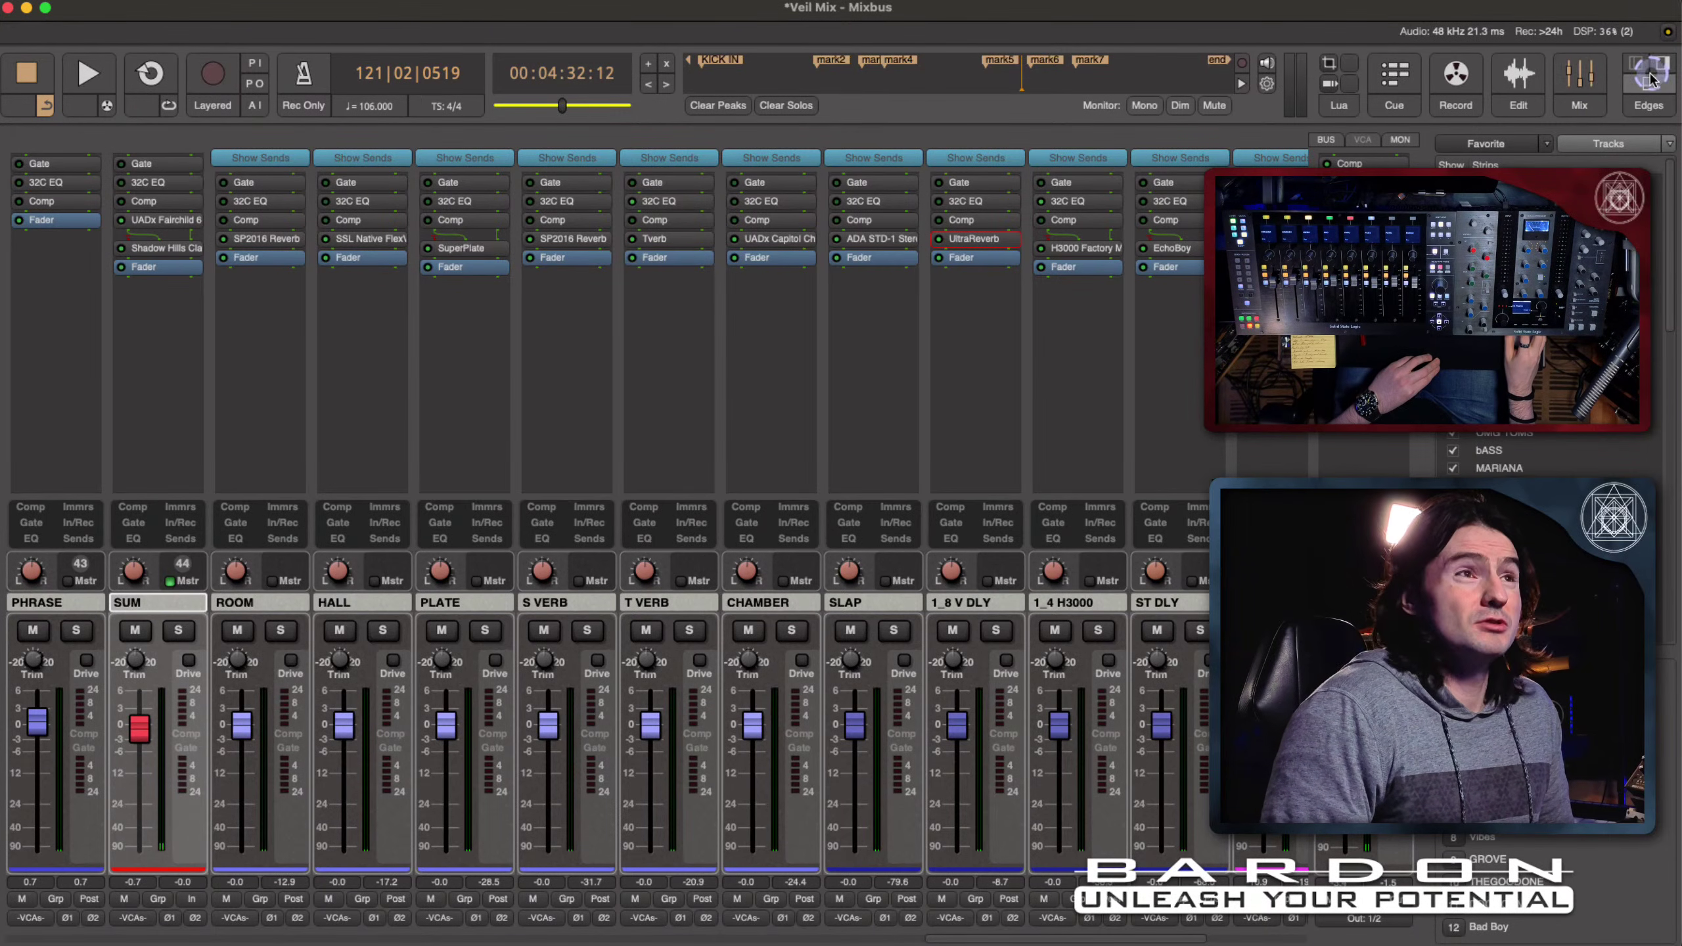
click(1606, 78)
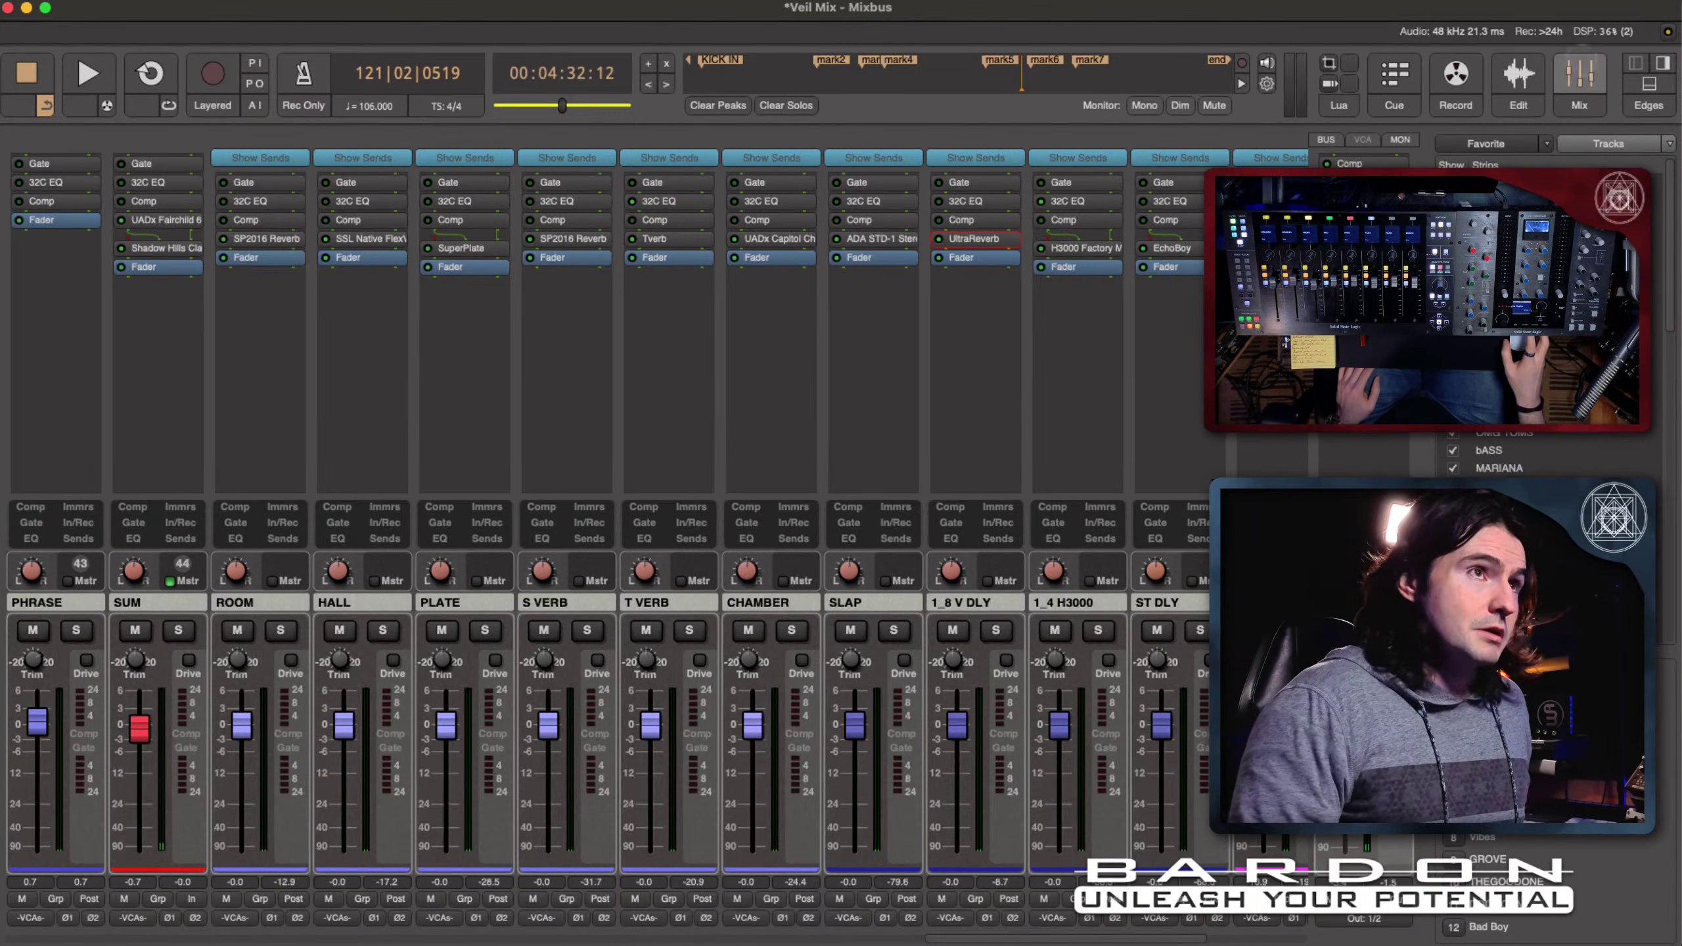
Step: Switch from the mixer to the editor and select the Master bus at the end of the track list
click(1546, 82)
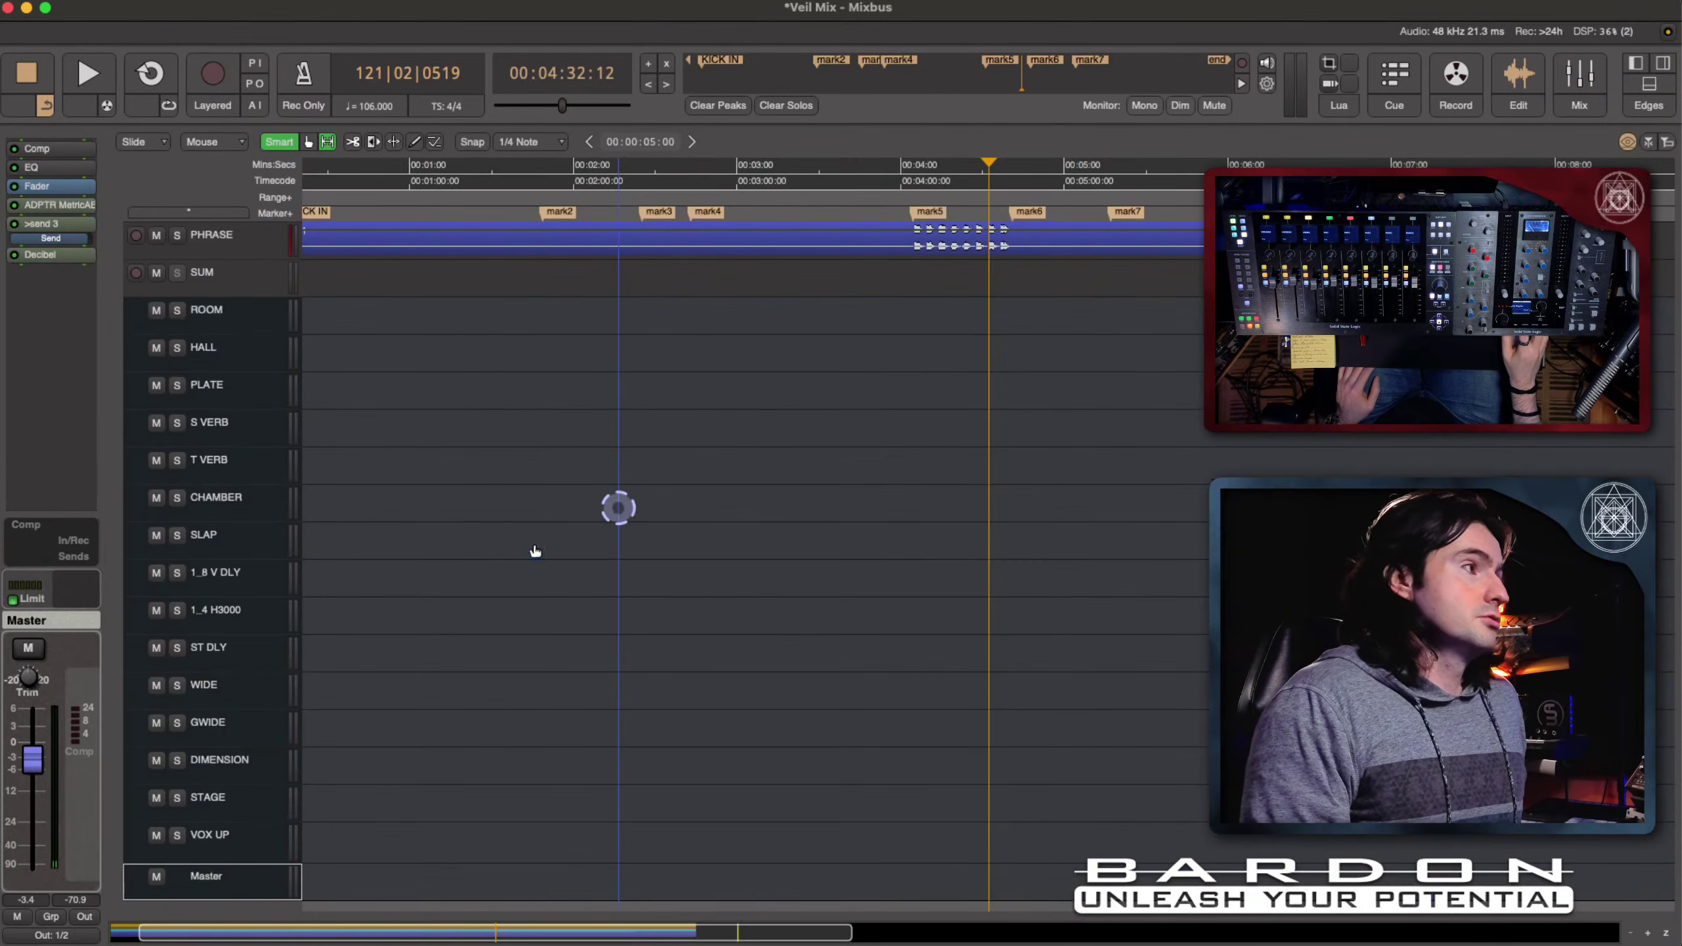
scroll(576, 523, down, 5)
click(215, 689)
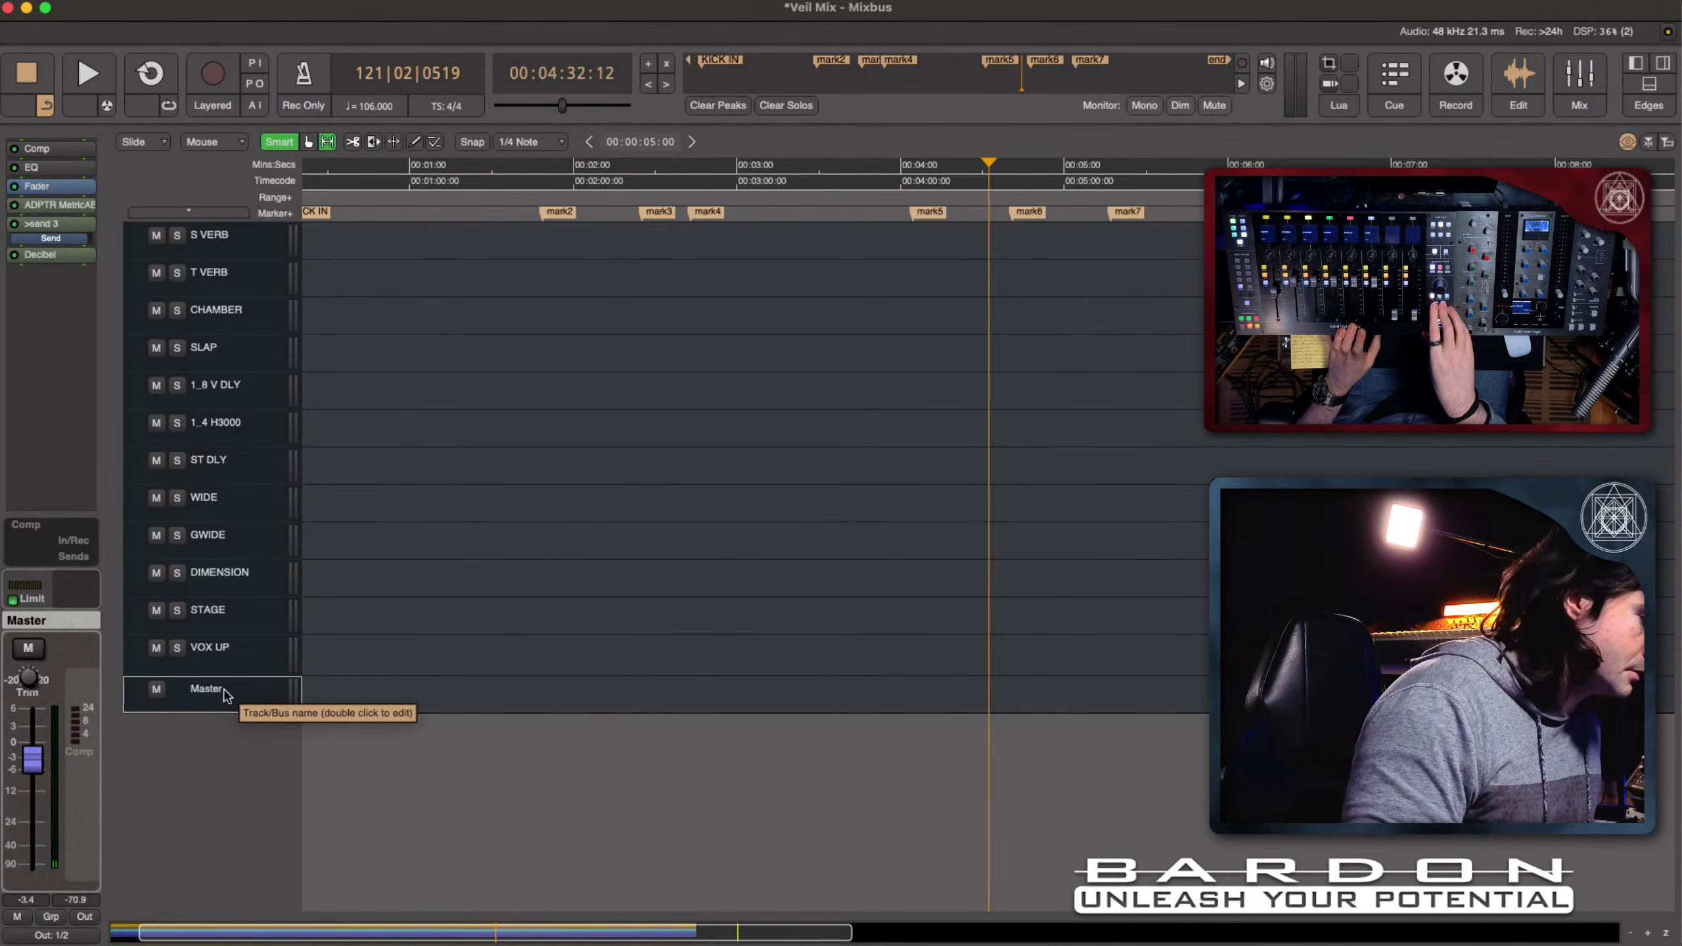
click(229, 656)
click(227, 683)
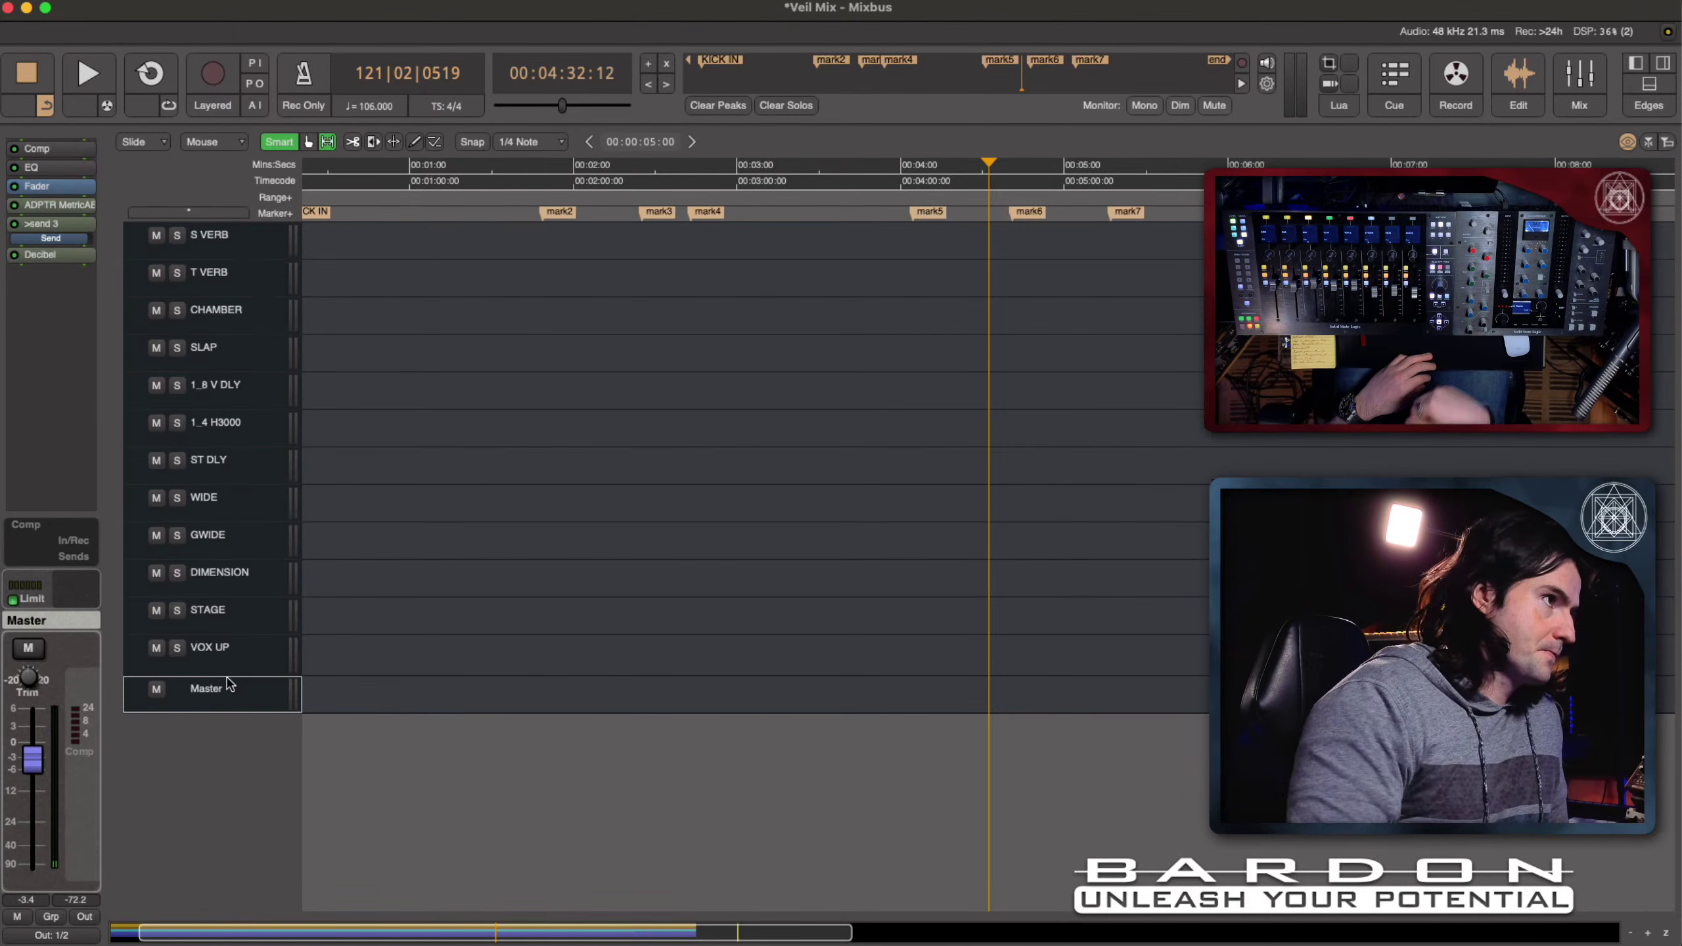
click(227, 681)
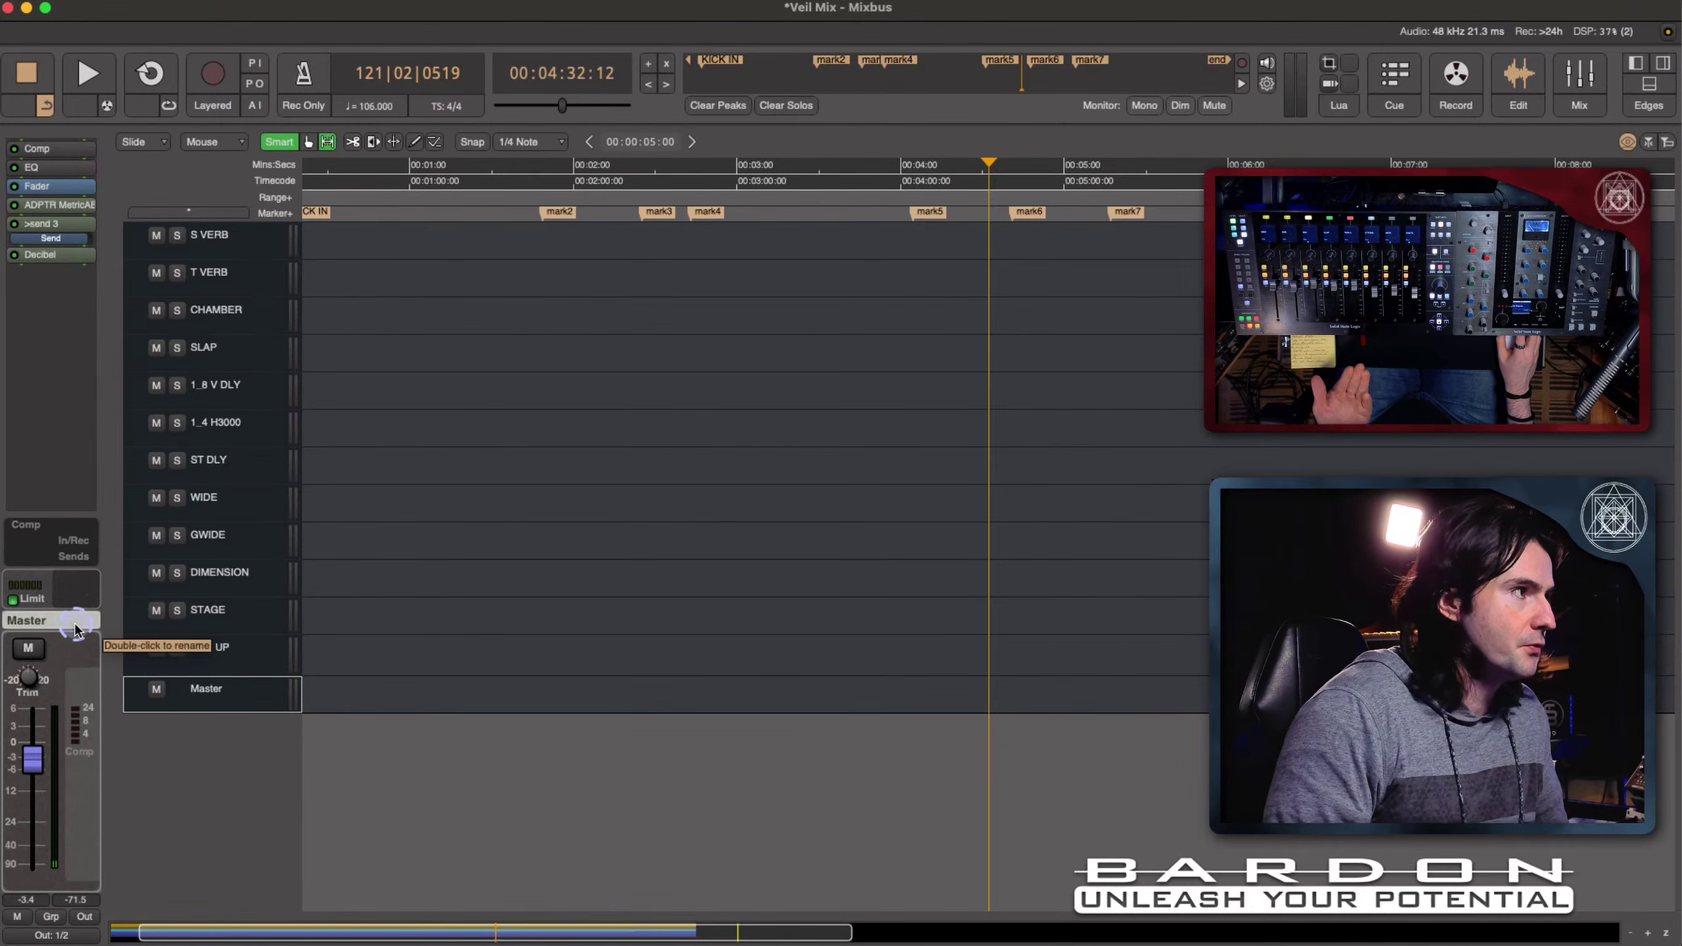
click(76, 626)
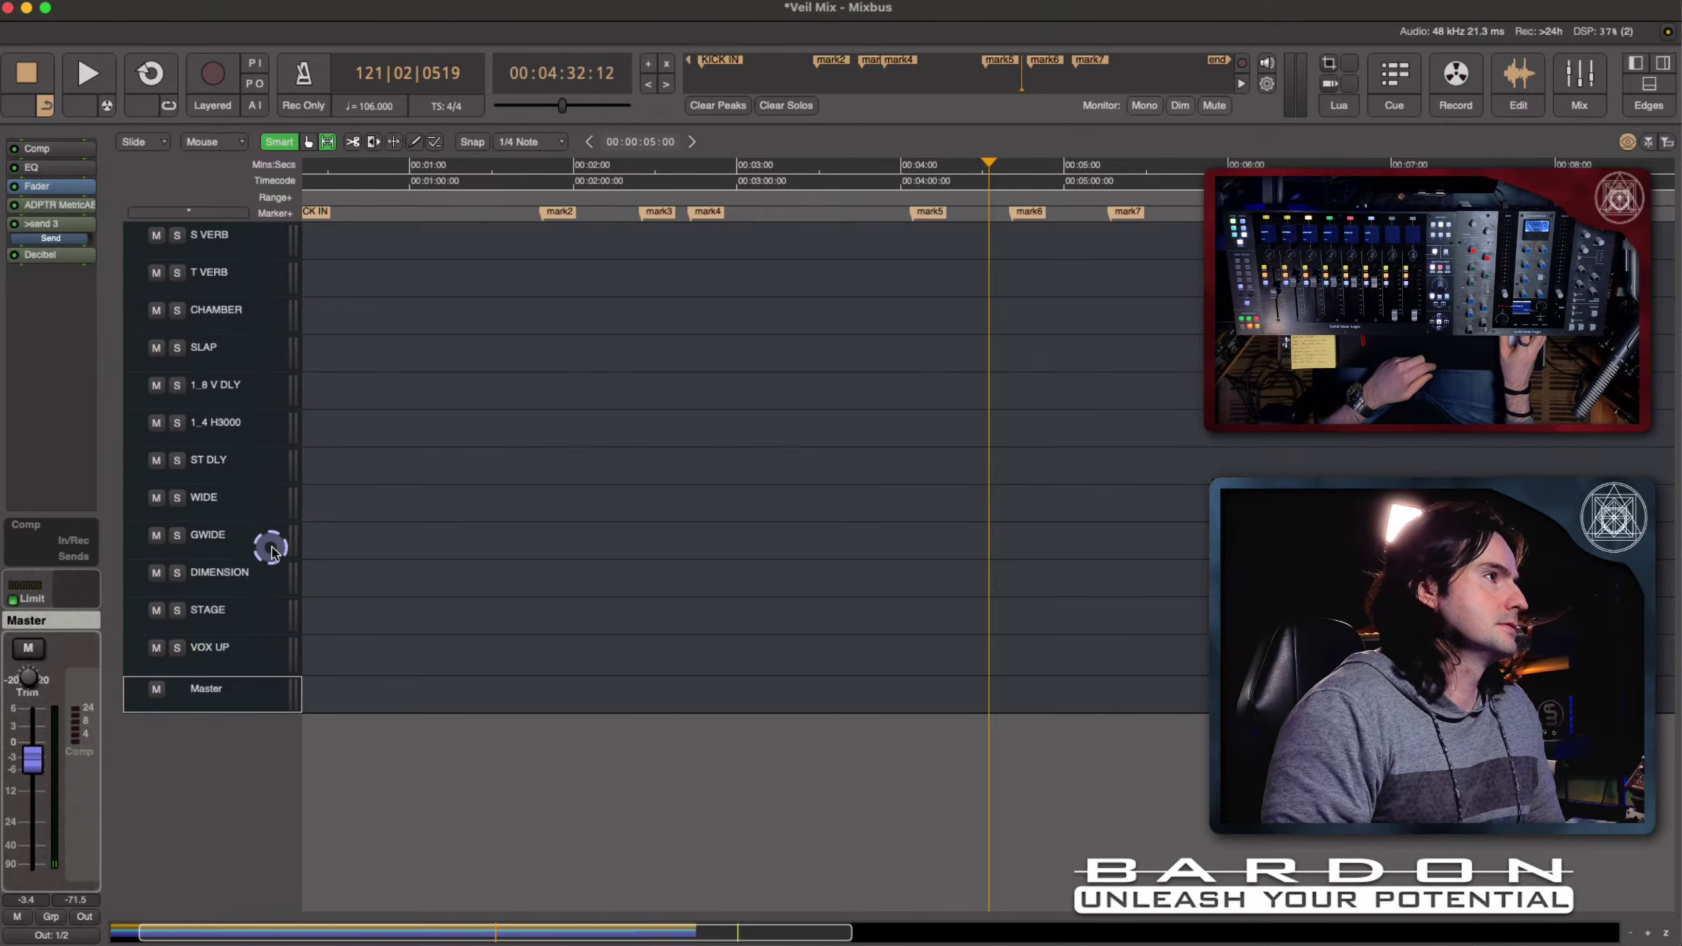
scroll(274, 552, up, 5)
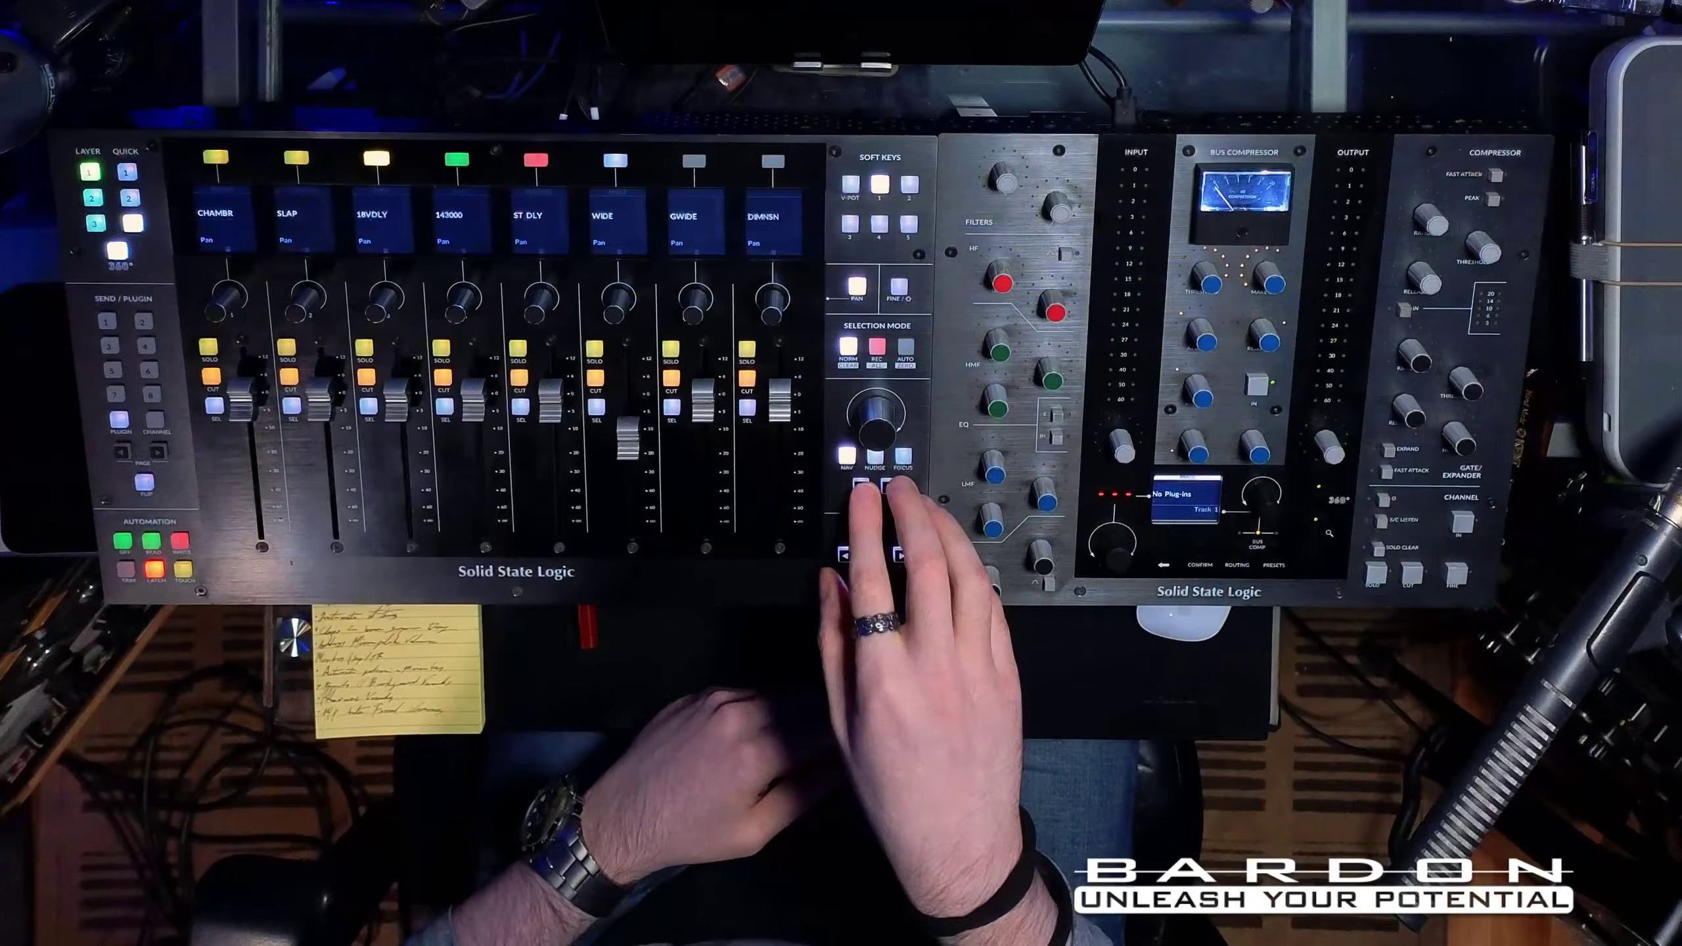
click(888, 486)
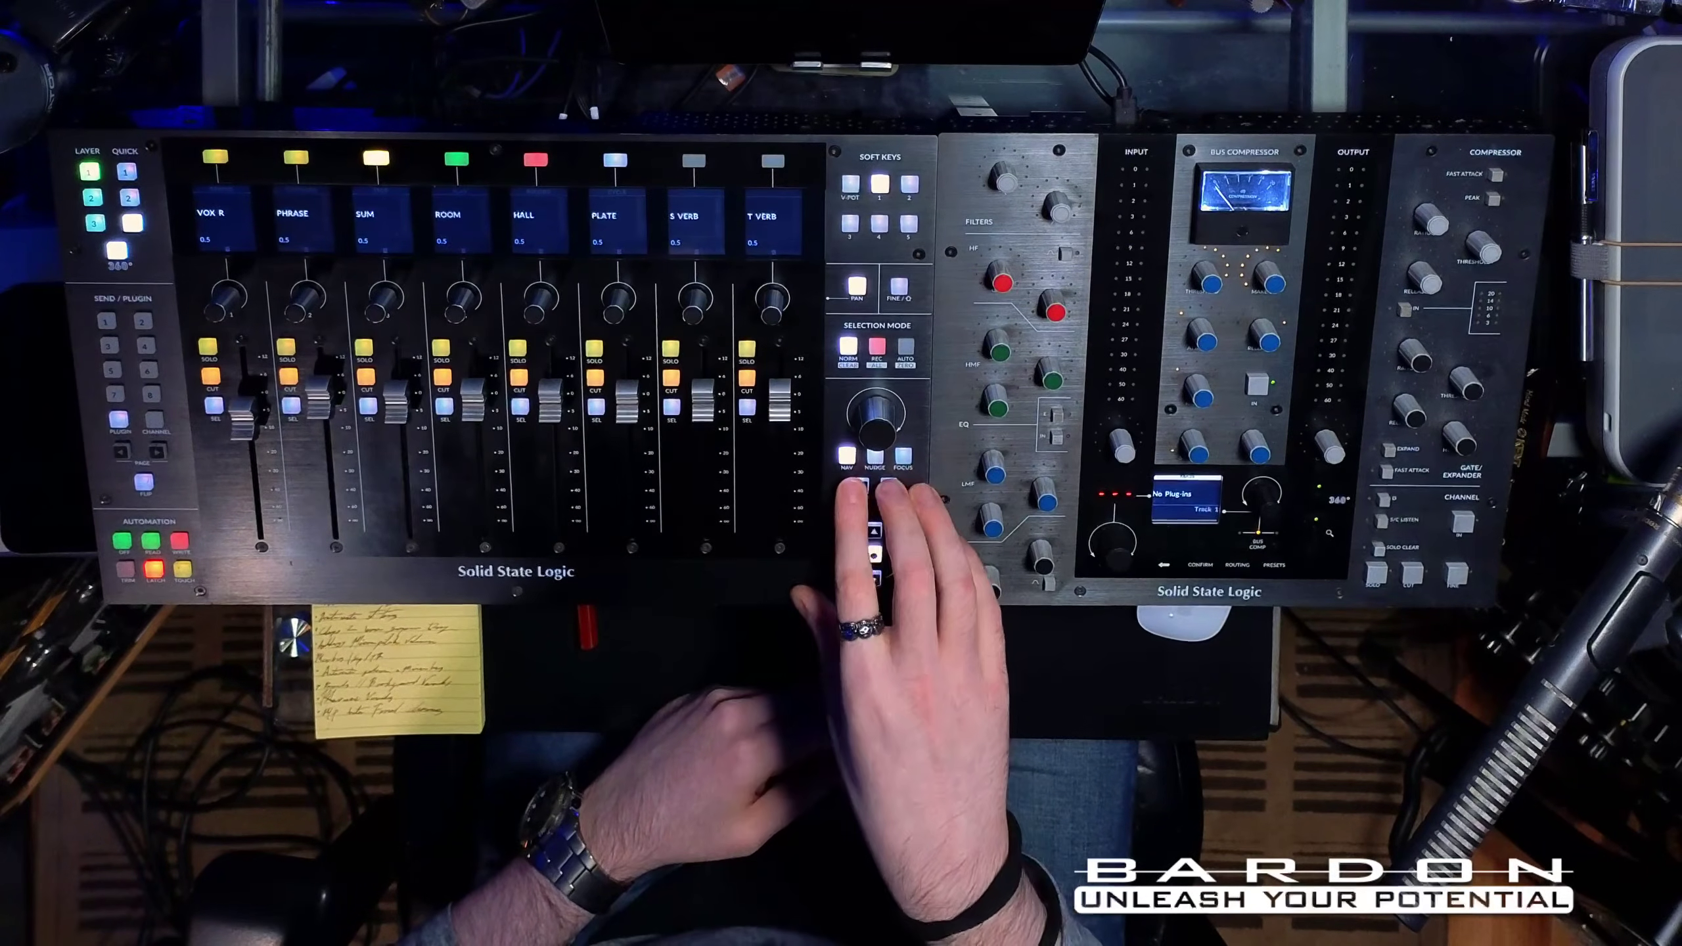
click(366, 405)
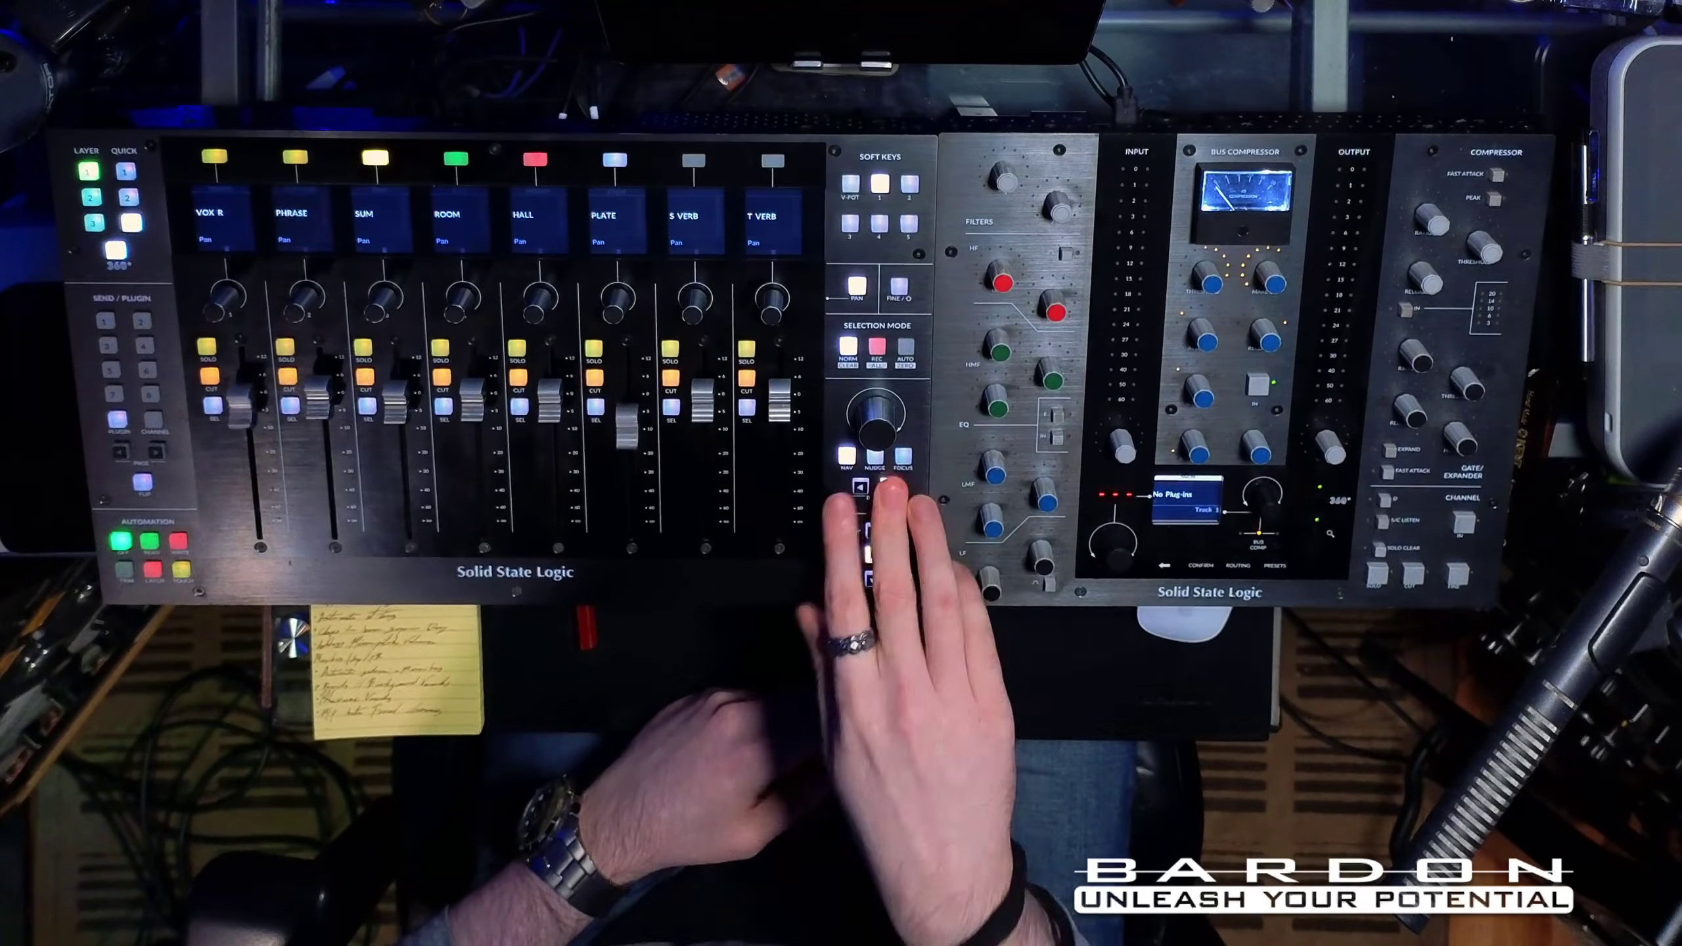
click(860, 487)
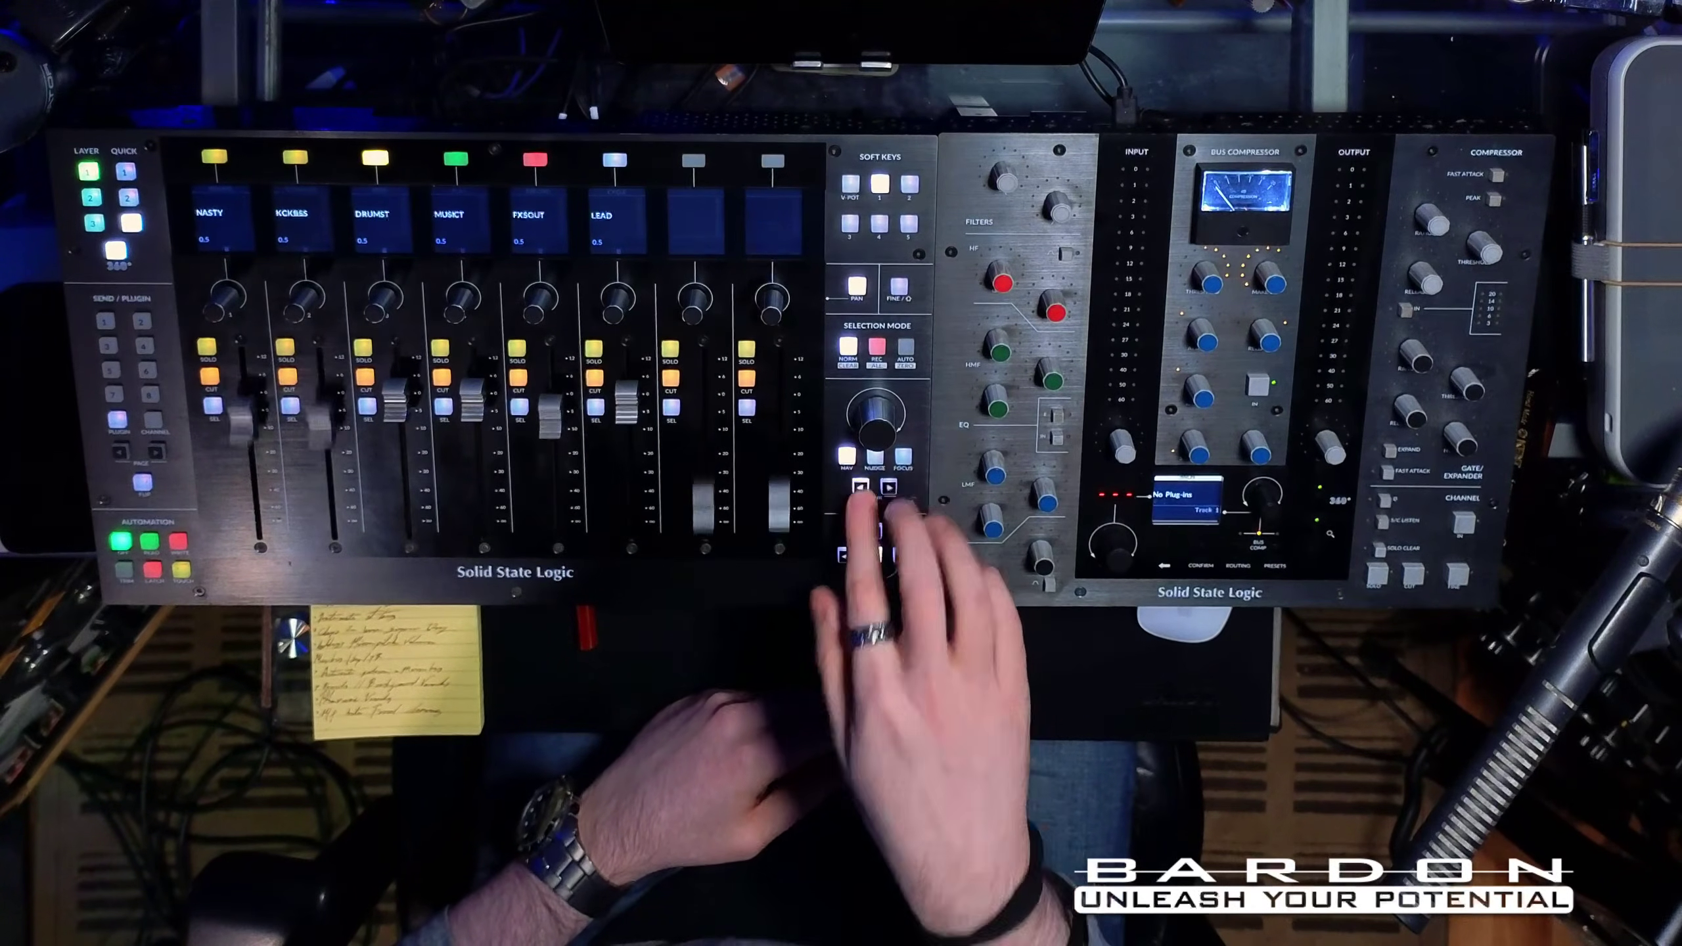
click(859, 487)
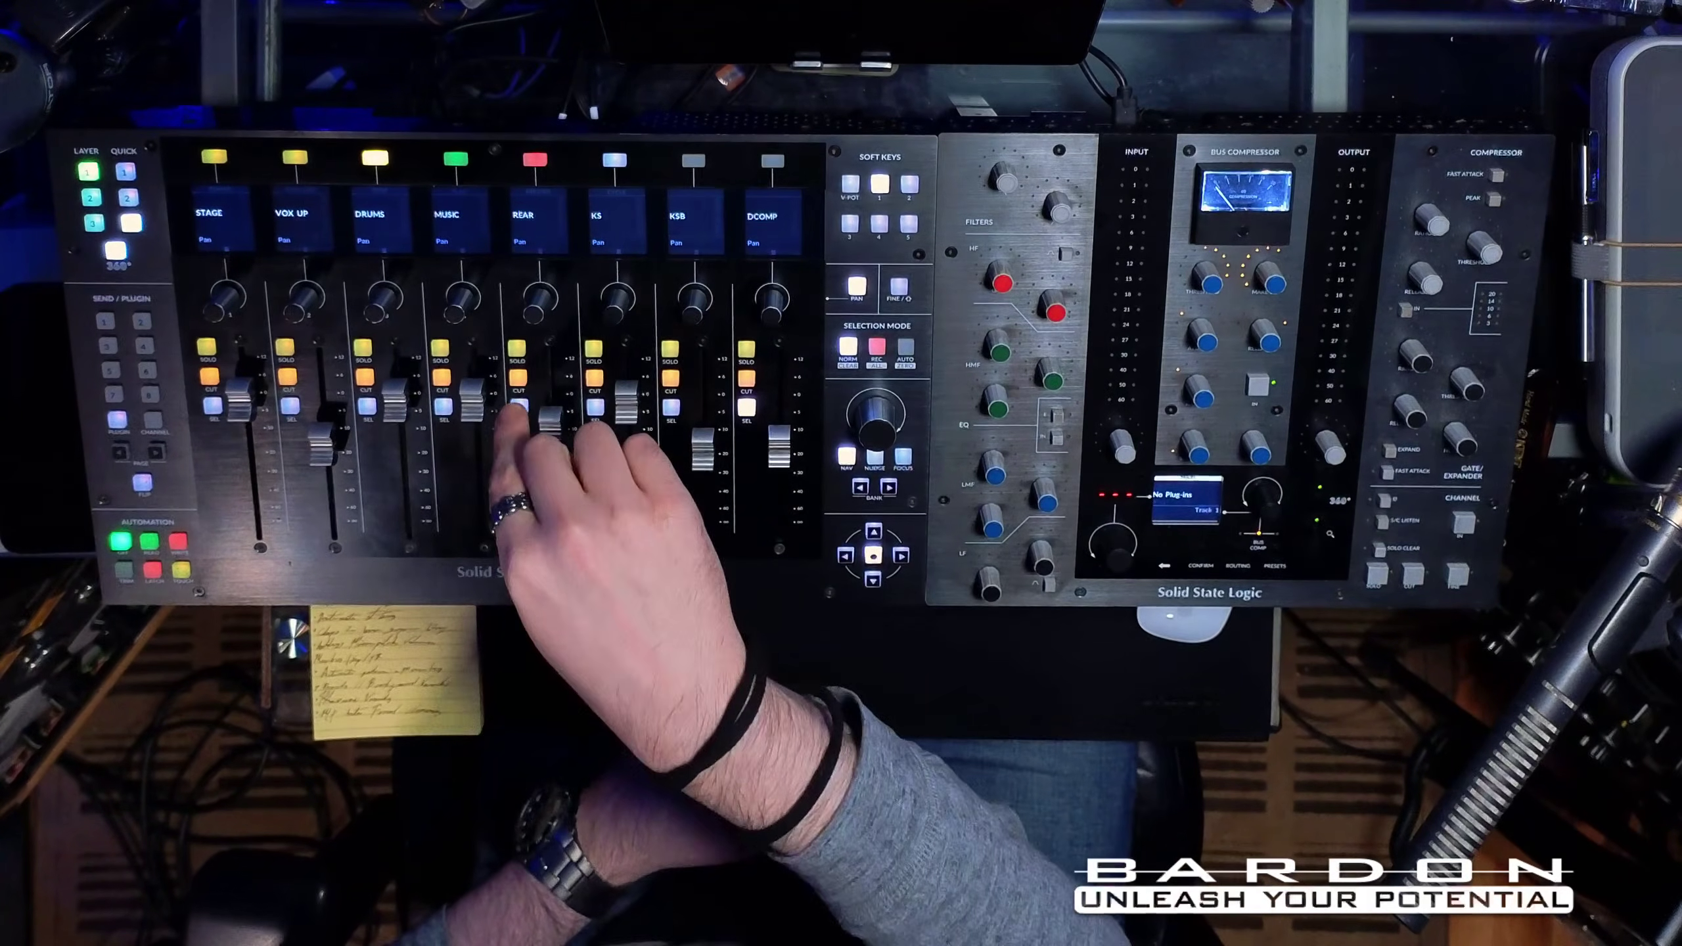
click(442, 406)
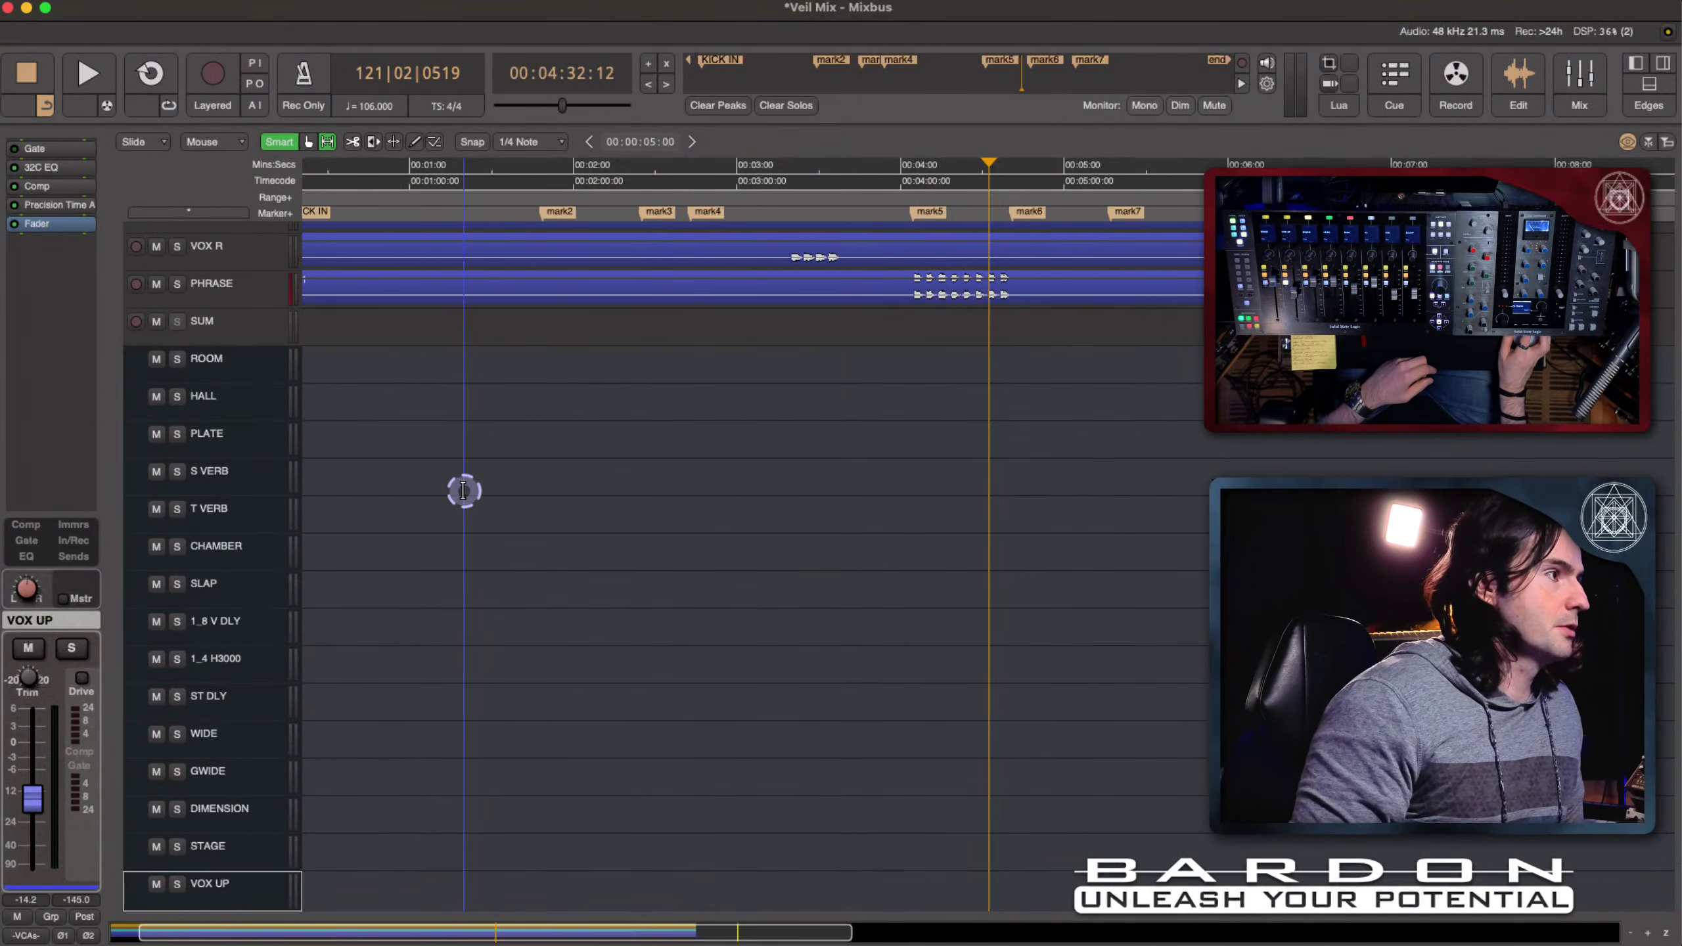
Step: Select the Master bus again, open its Decibel plugin to examine the level and loudness meters, and close the plugin
scroll(464, 491, down, 5)
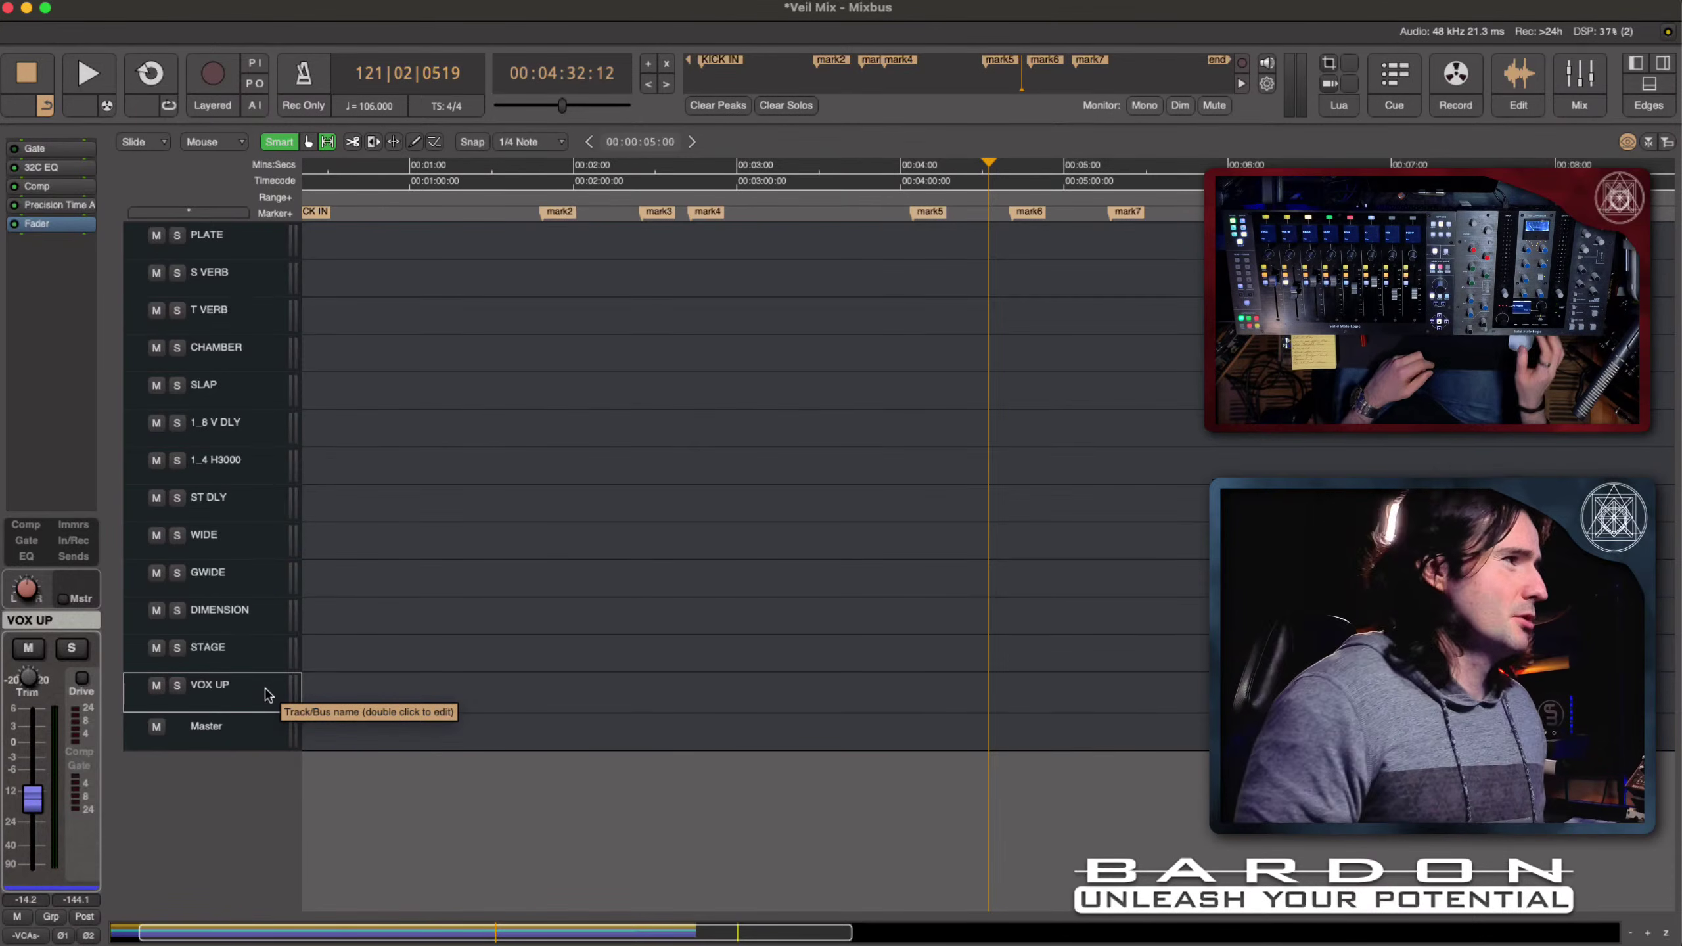
click(224, 732)
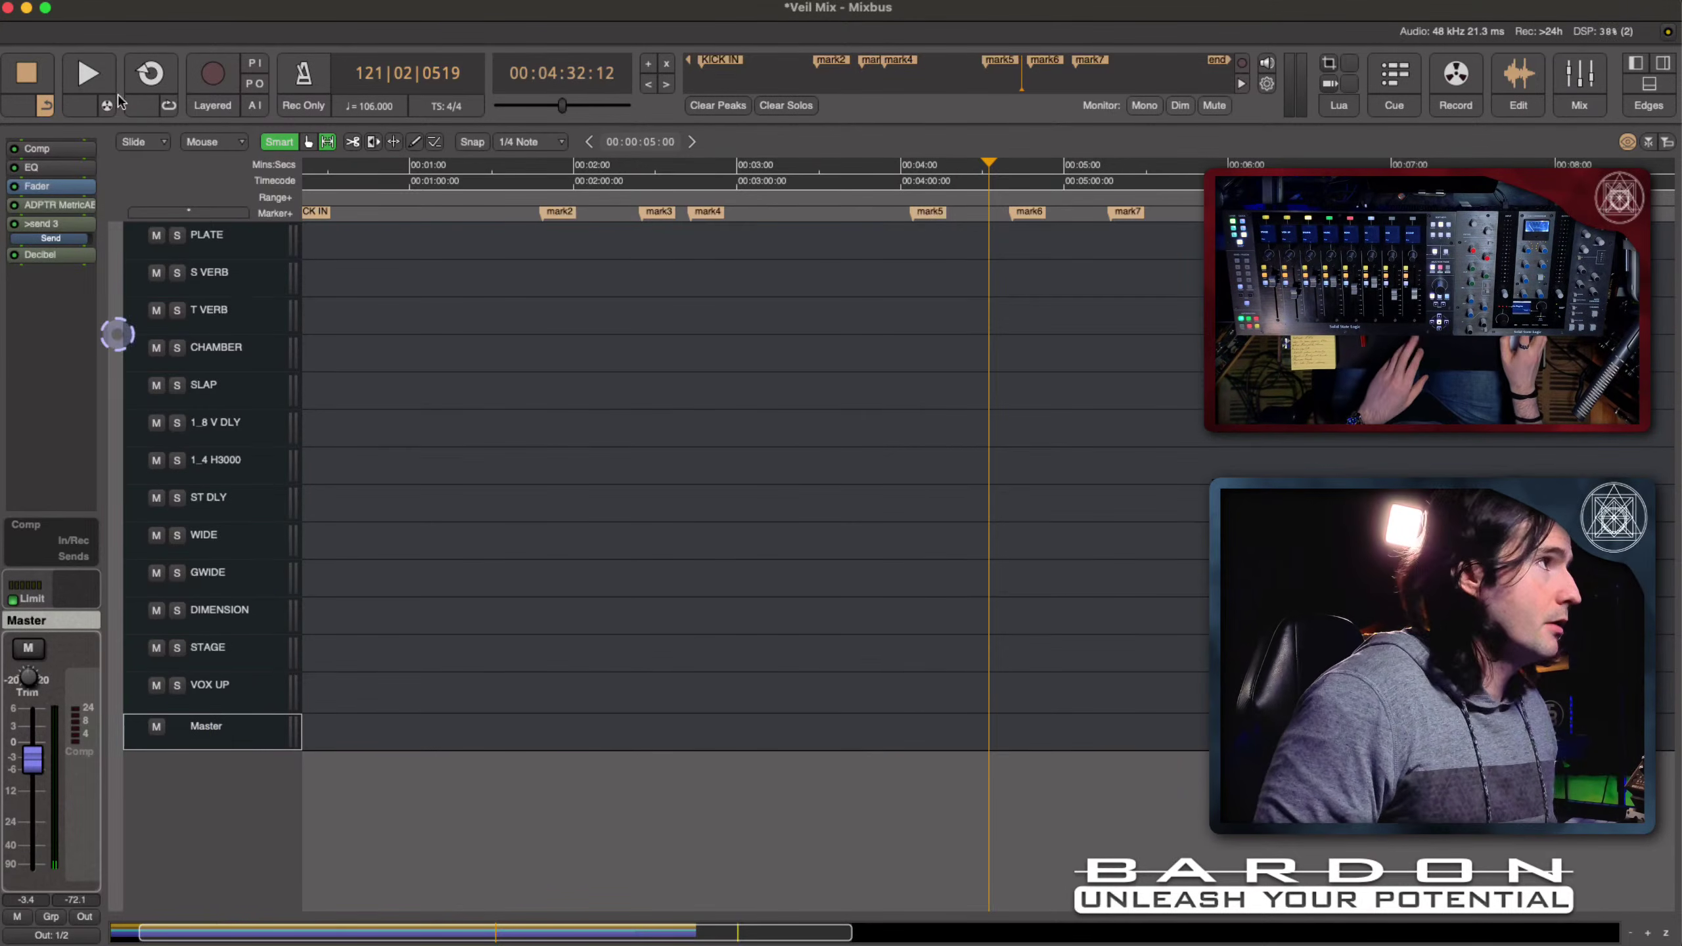
double_click(59, 255)
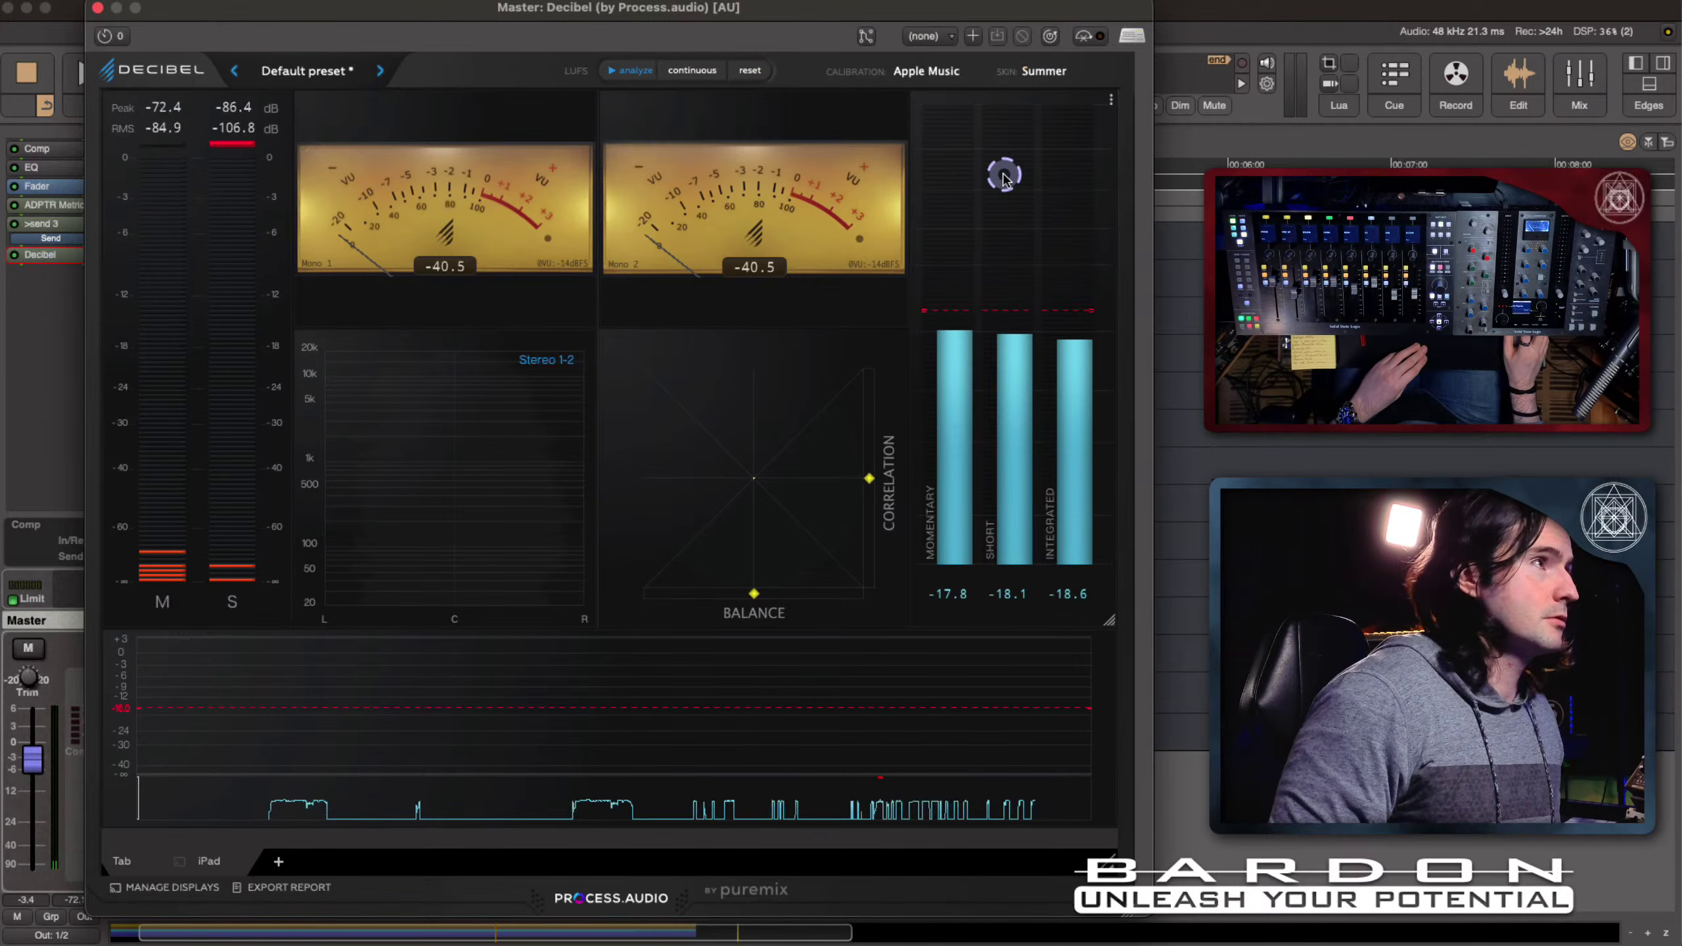
click(546, 158)
mouse_move(221, 187)
mouse_down()
mouse_move(222, 145)
mouse_move(447, 133)
mouse_up()
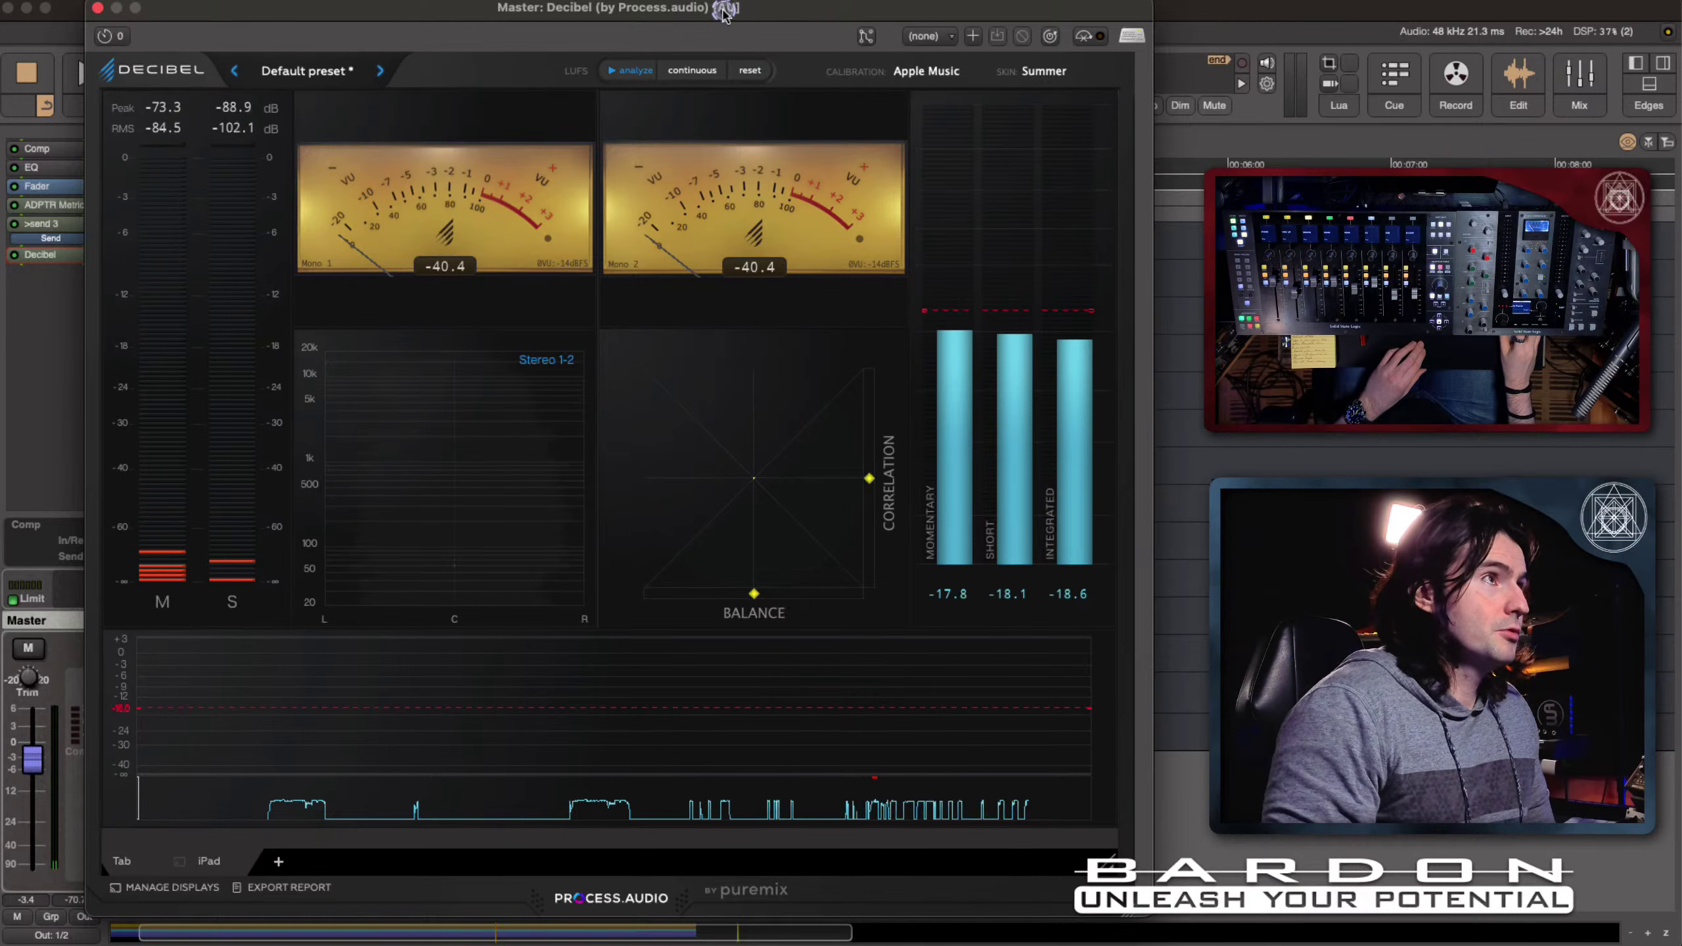
drag(726, 8, 767, 8)
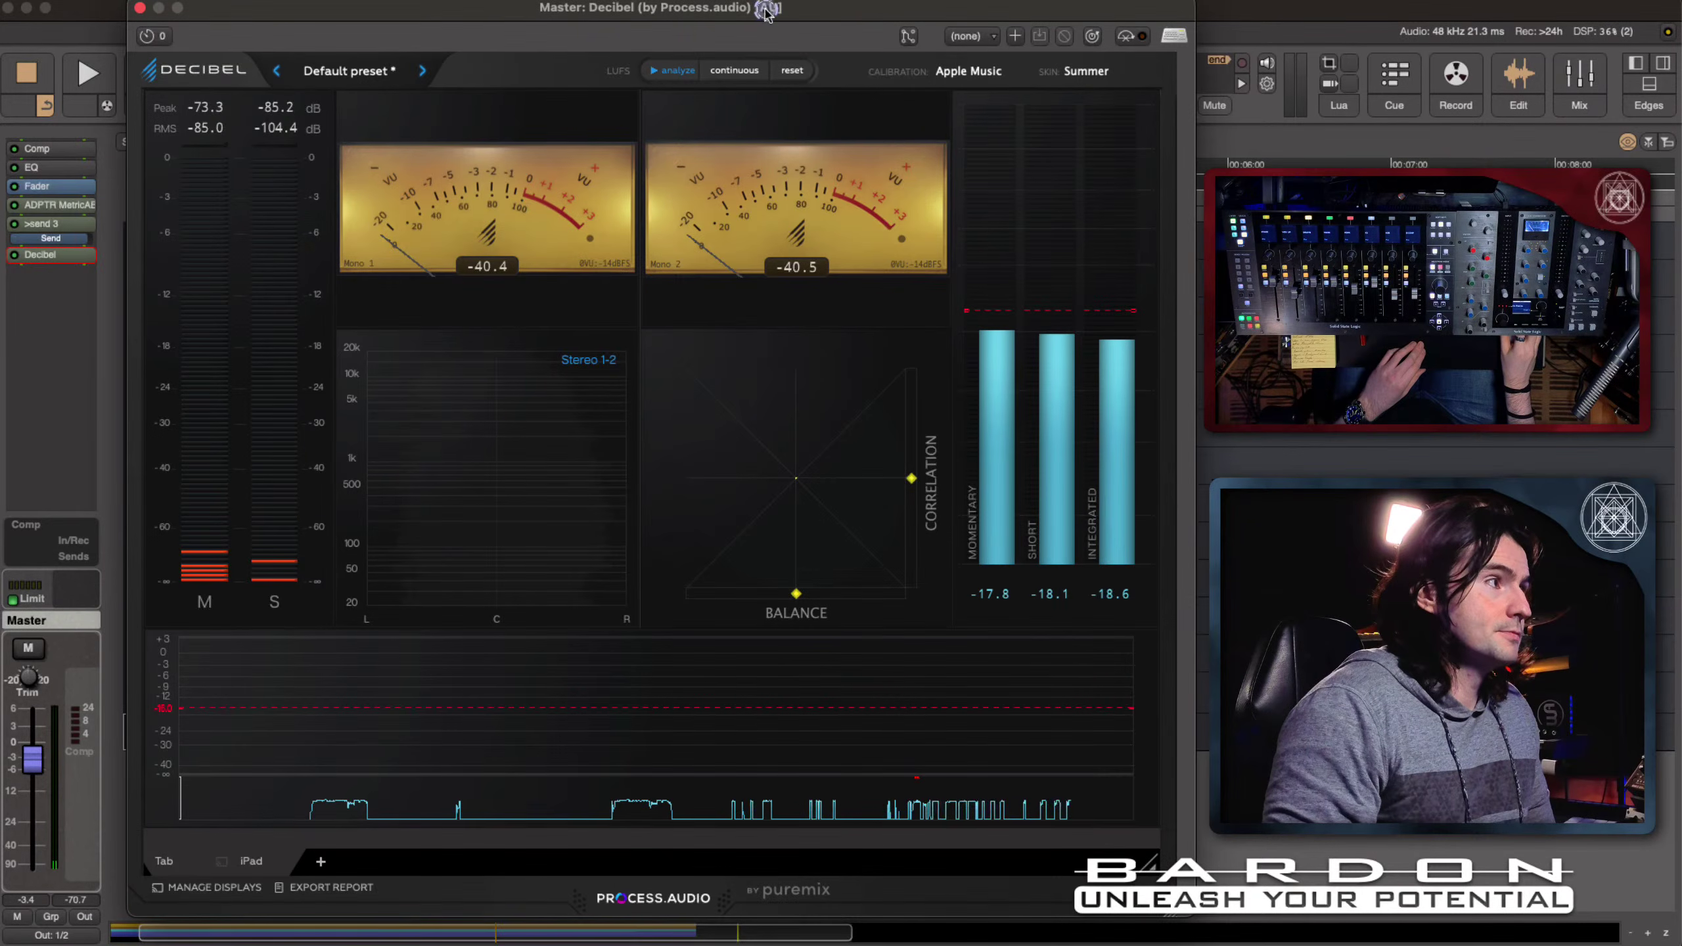
click(38, 766)
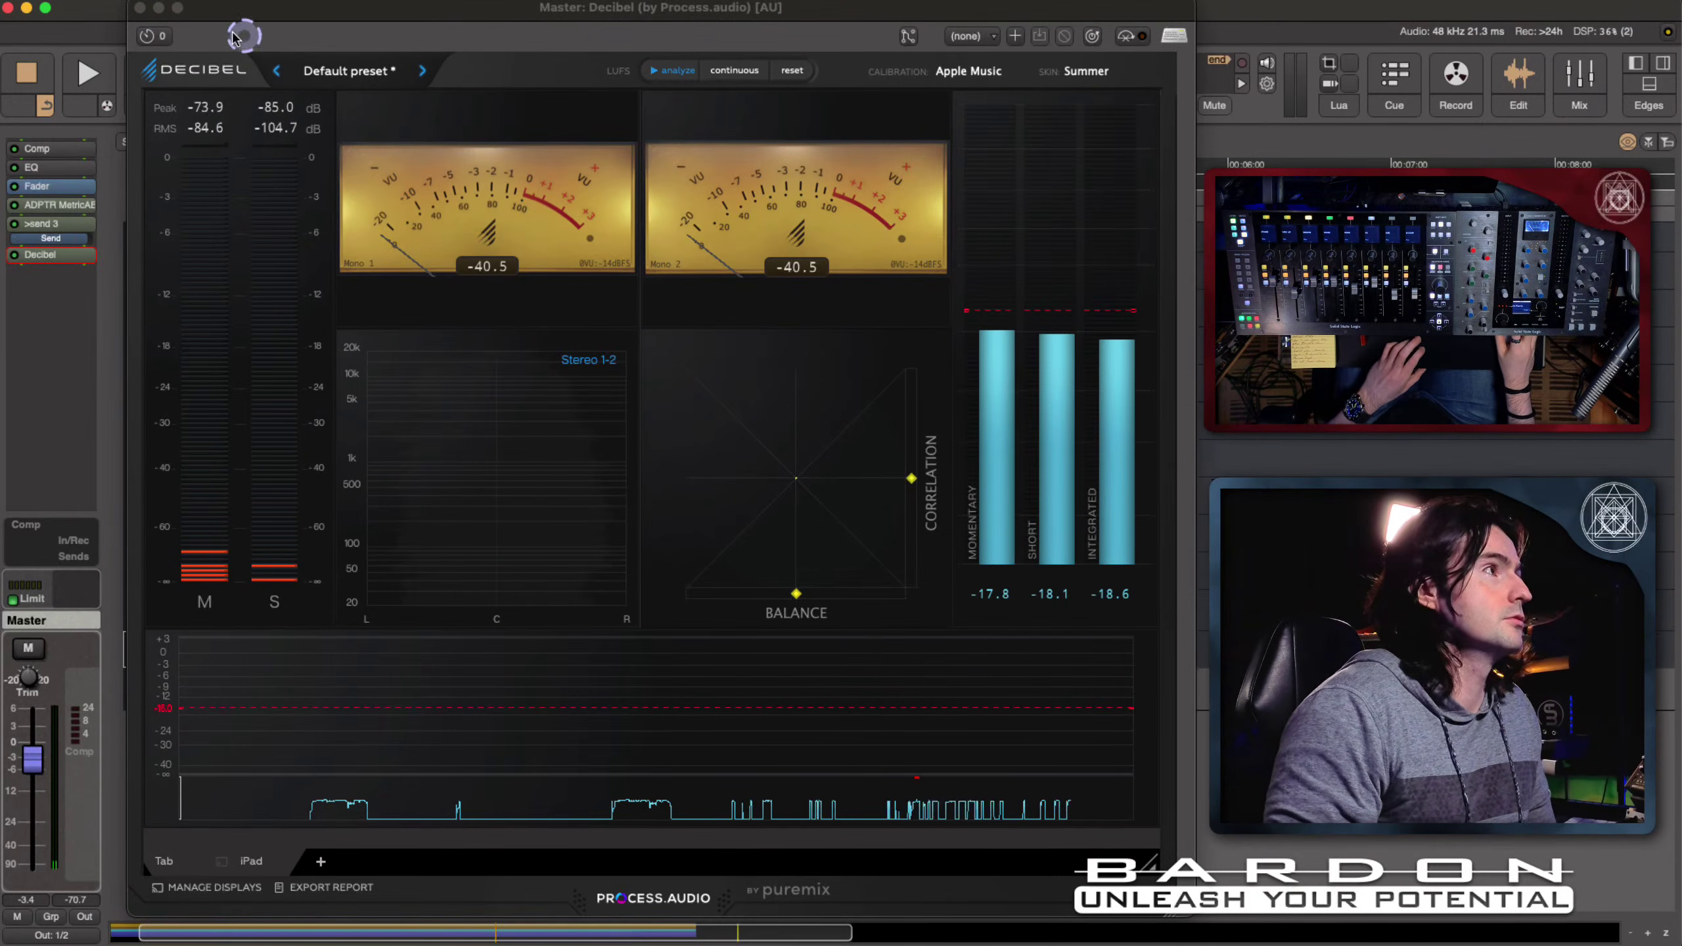
click(141, 9)
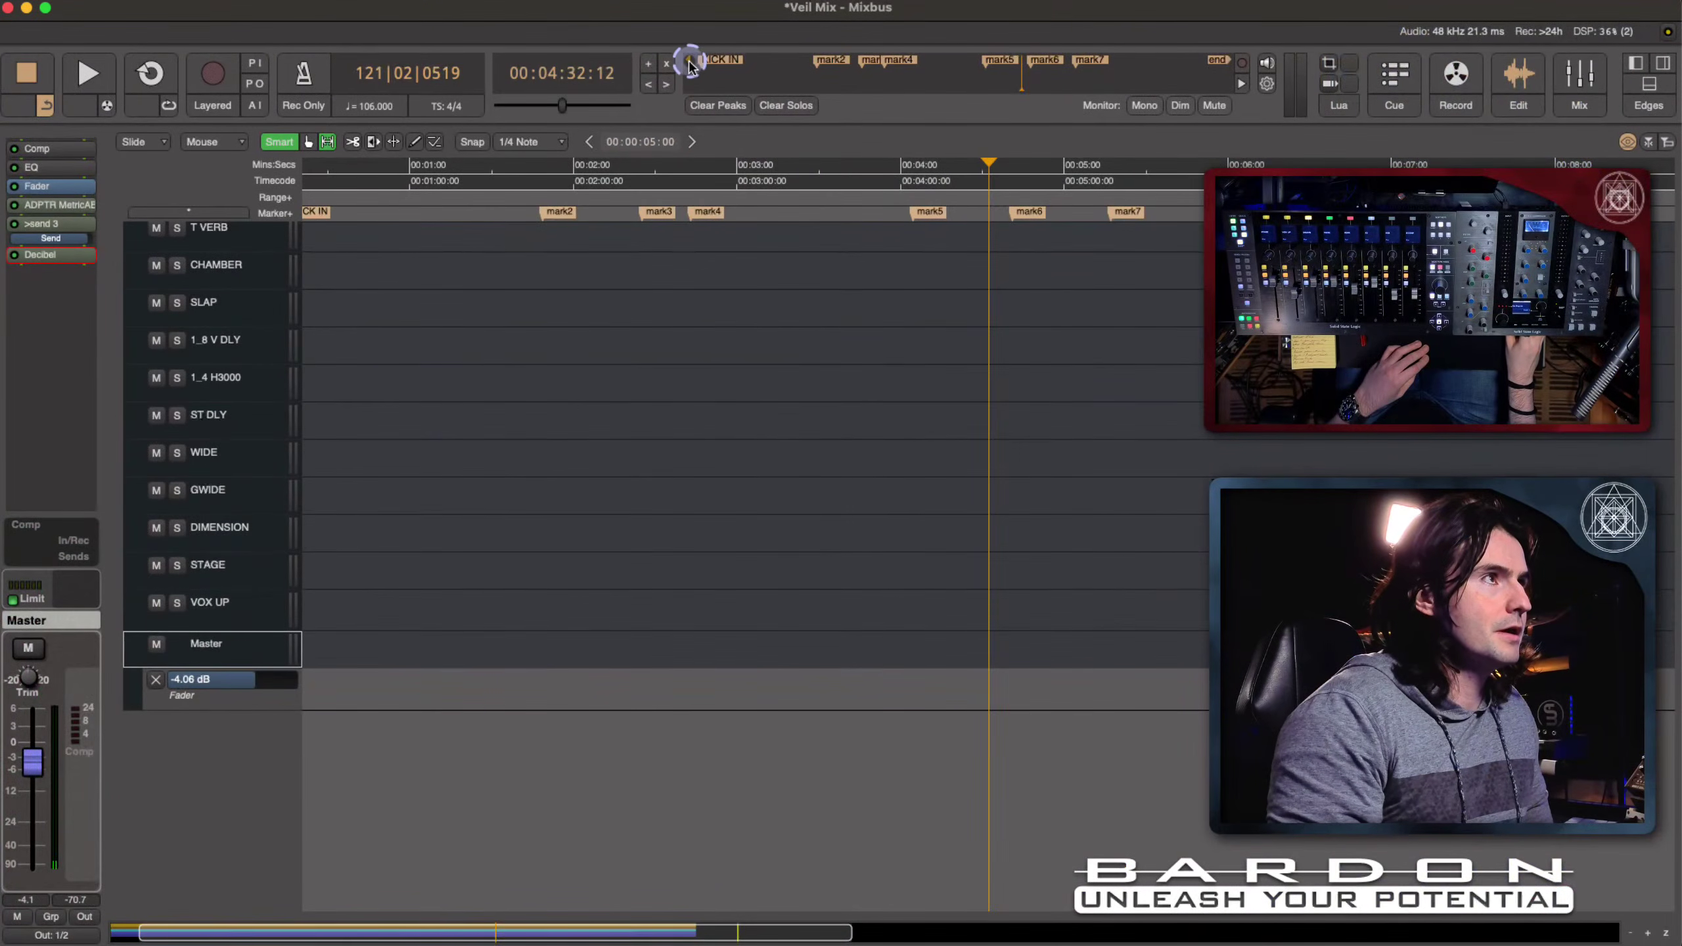
Step: Return the playhead to the session start and set the Master fader to -4.82 dB
click(688, 61)
click(191, 695)
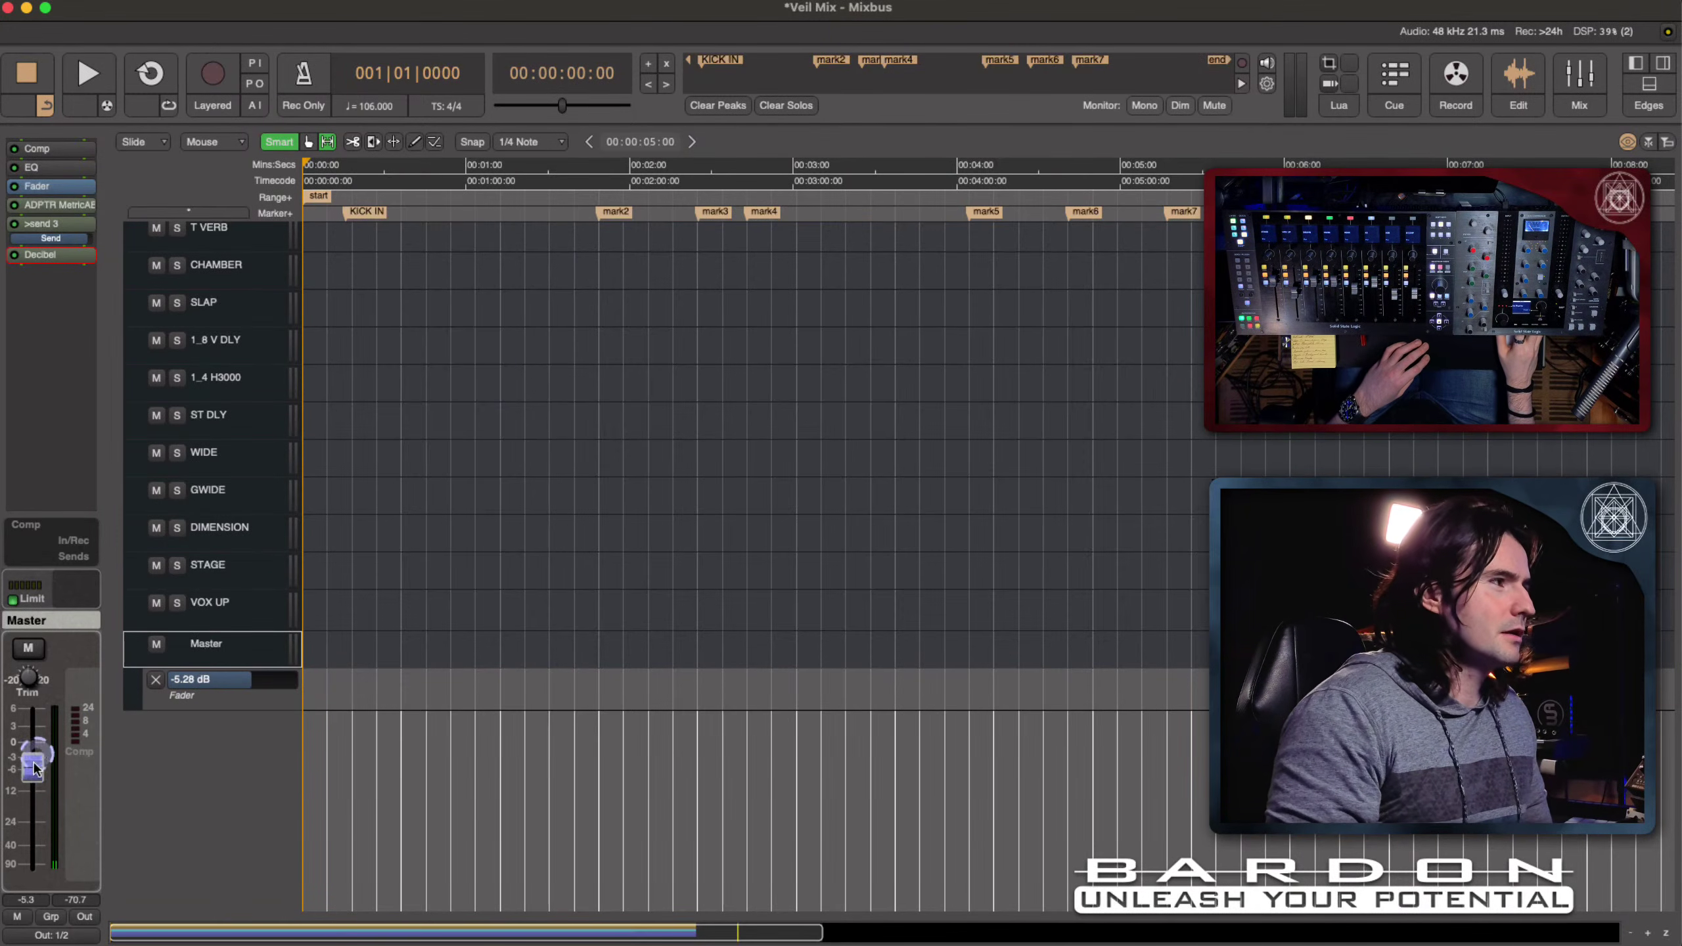
drag(39, 775, 37, 772)
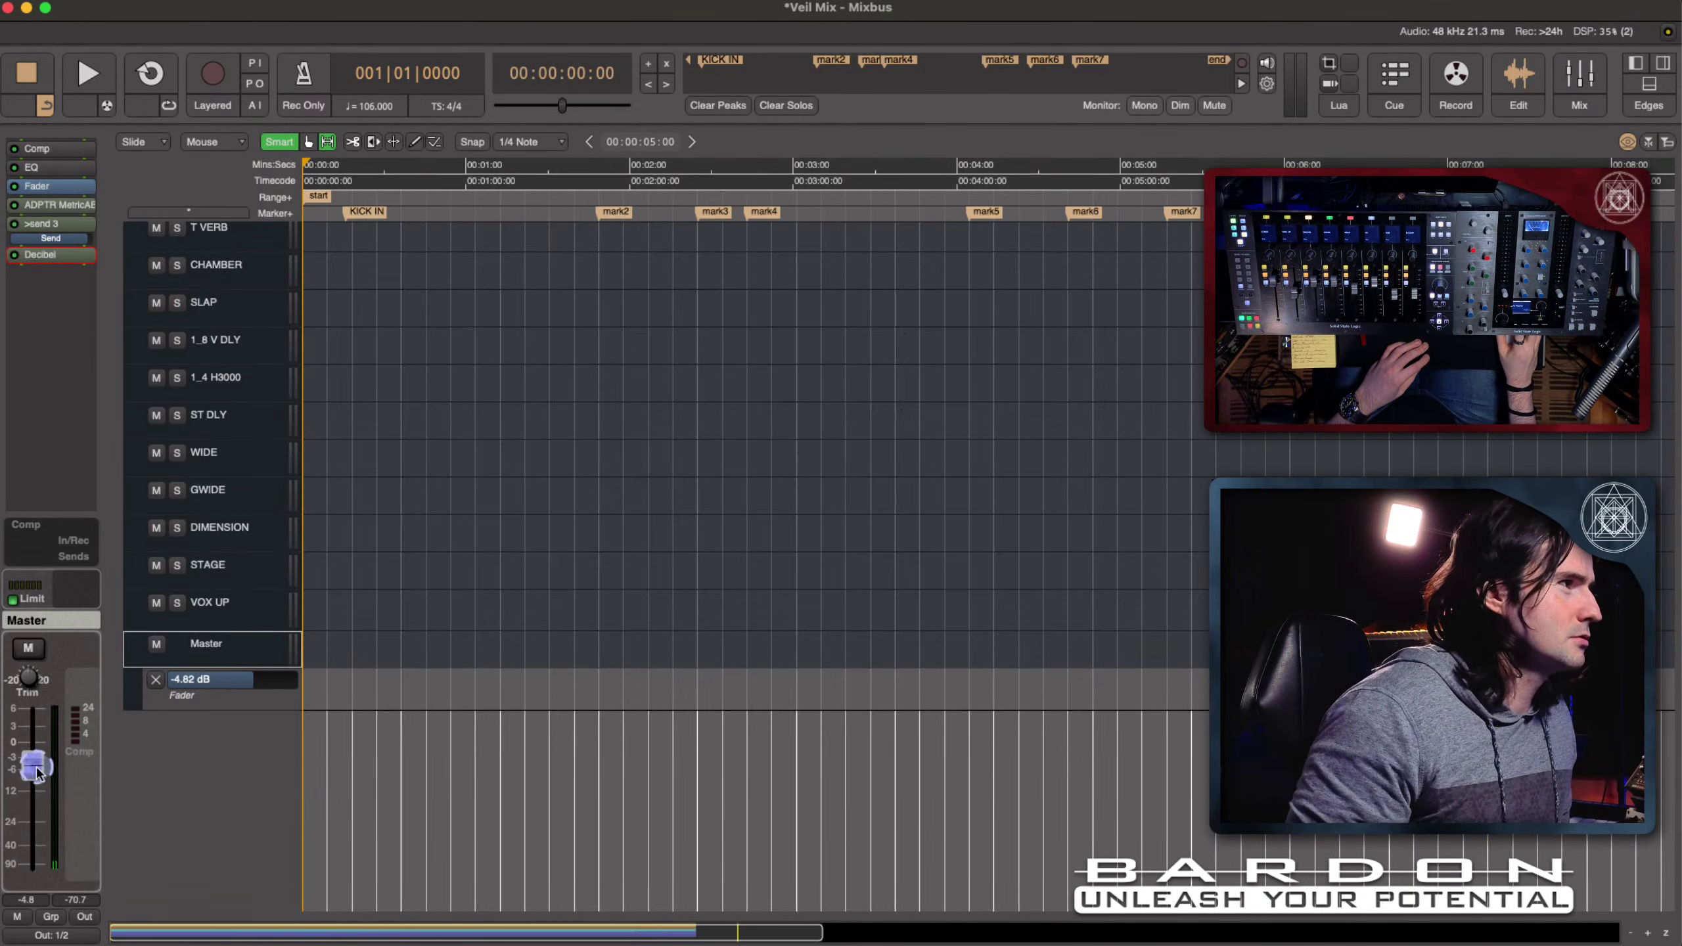
Step: Enlarge the Master fader automation lane and set its automation mode to Latch
click(265, 747)
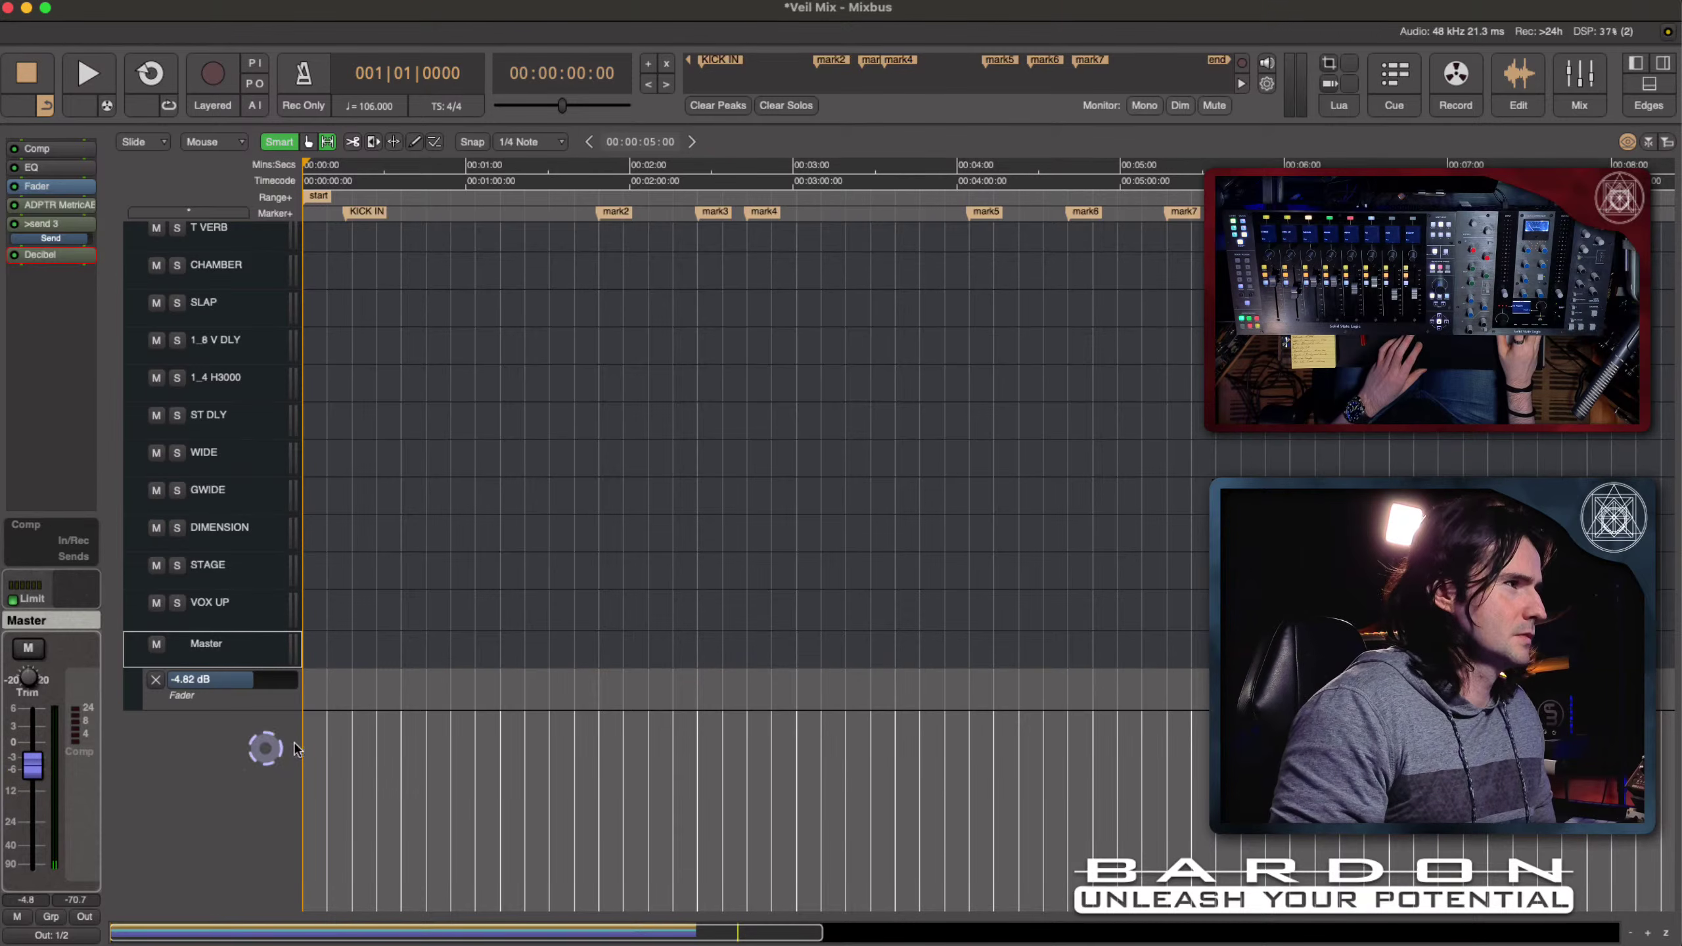
click(233, 719)
click(219, 704)
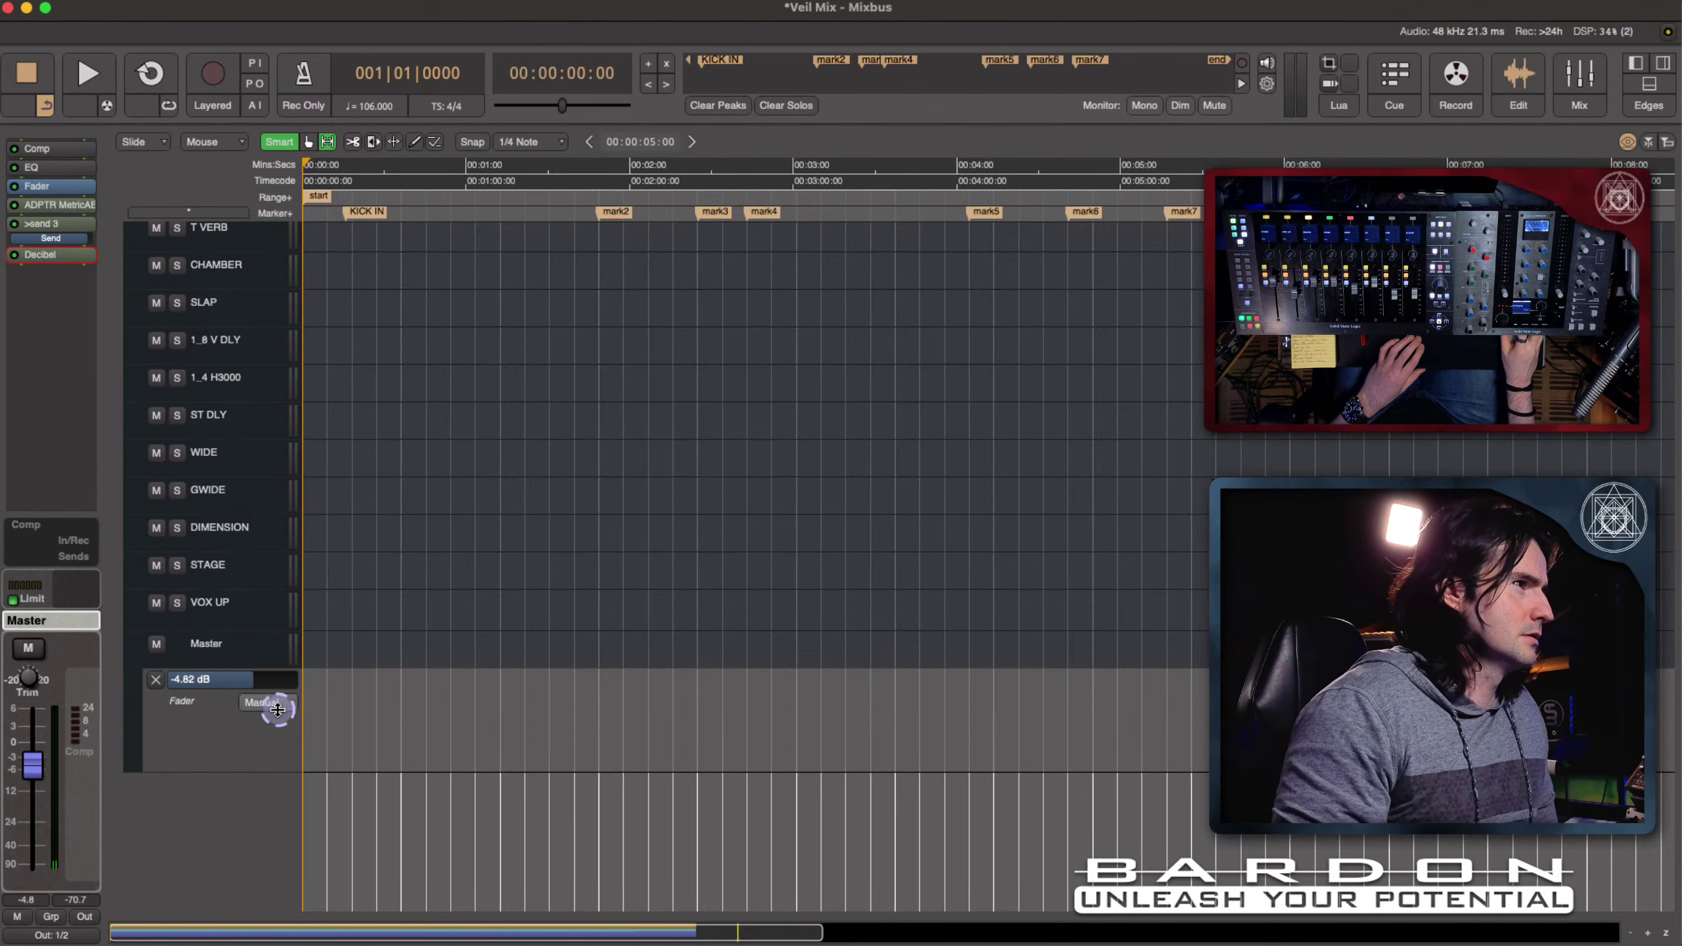
click(292, 719)
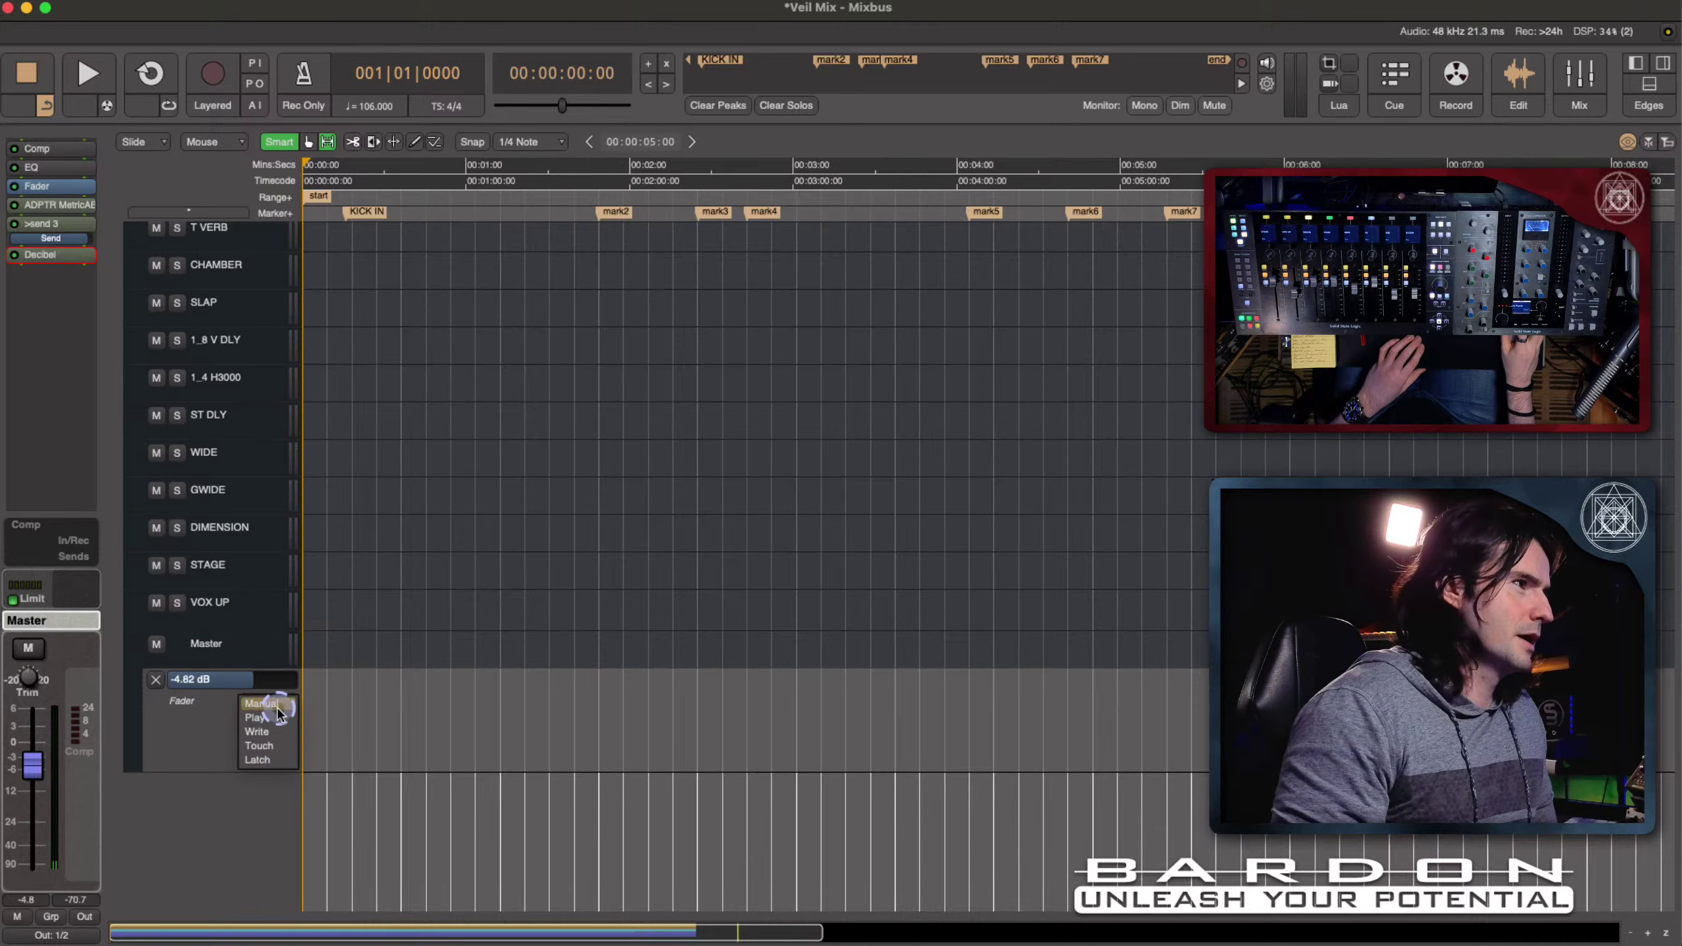
click(260, 760)
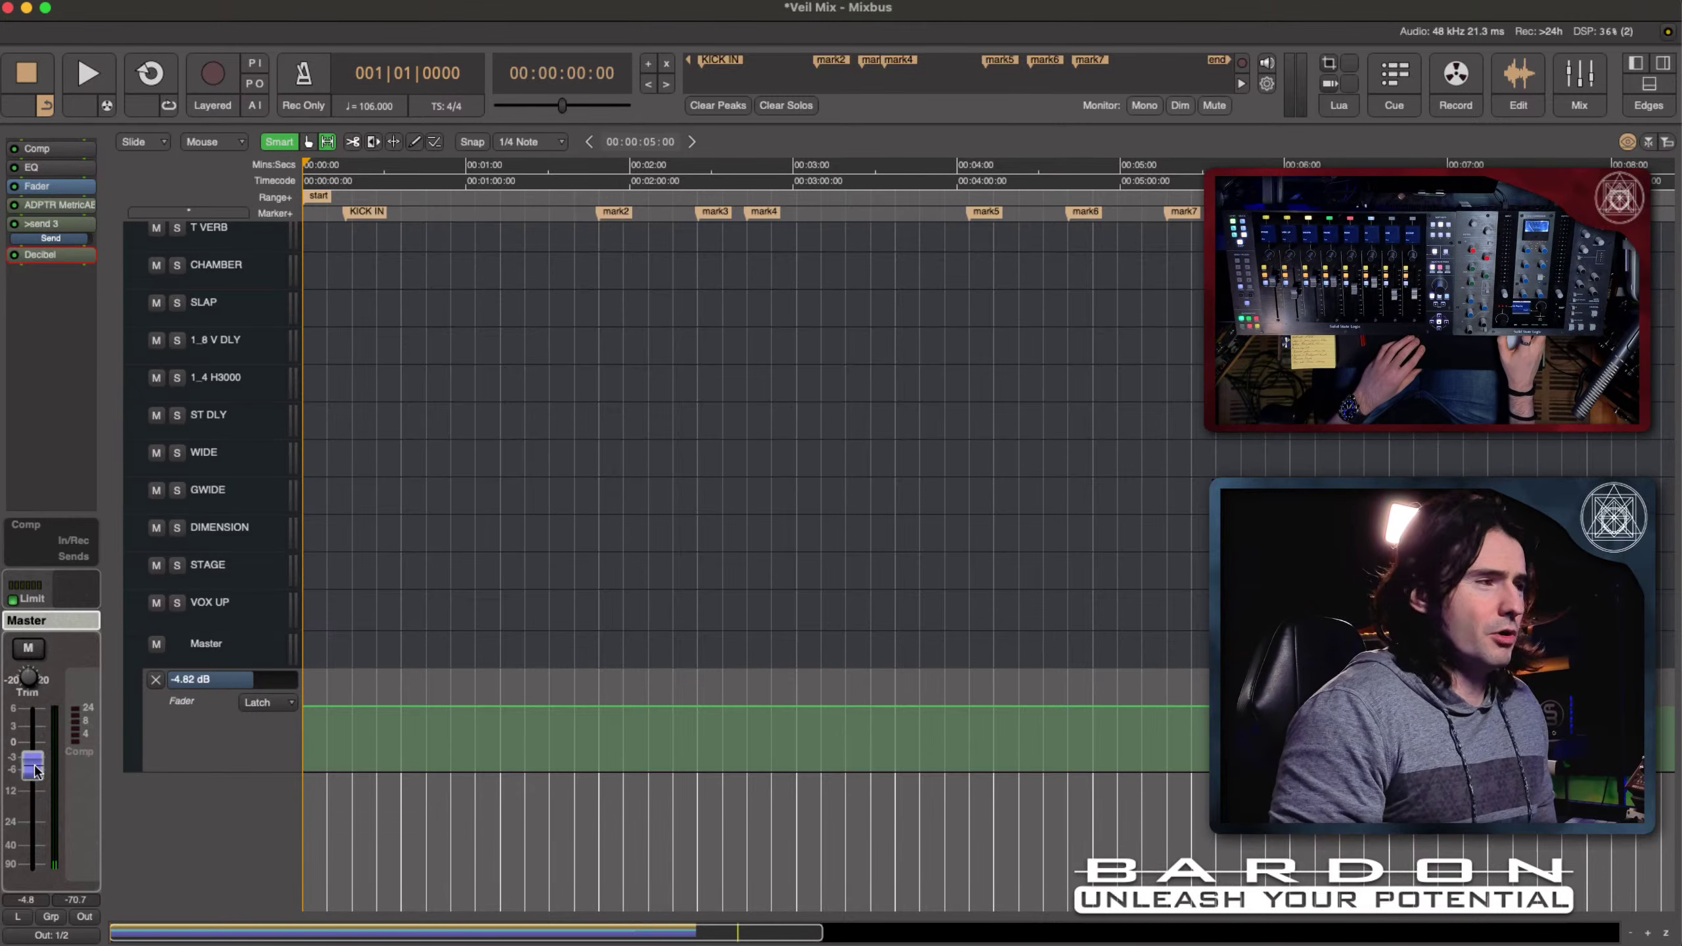
Step: Start playback from the session start, ride the Master fader up to -3.56 dB, and check the levels in the Decibel plugin
key(space)
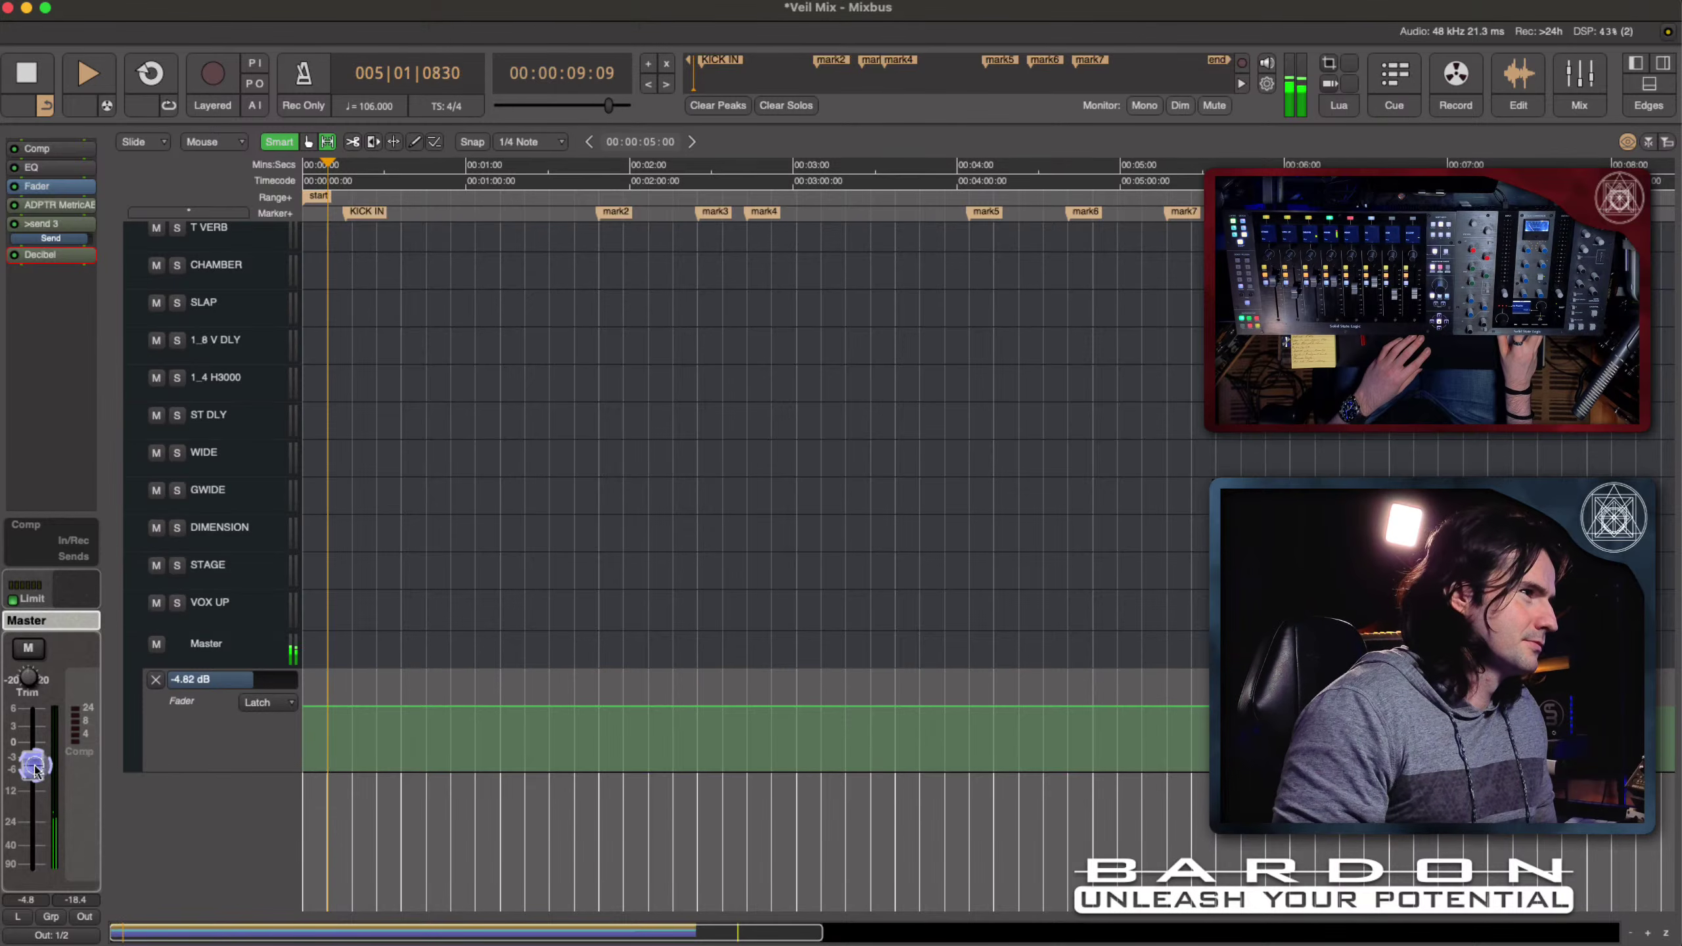
drag(34, 768, 40, 765)
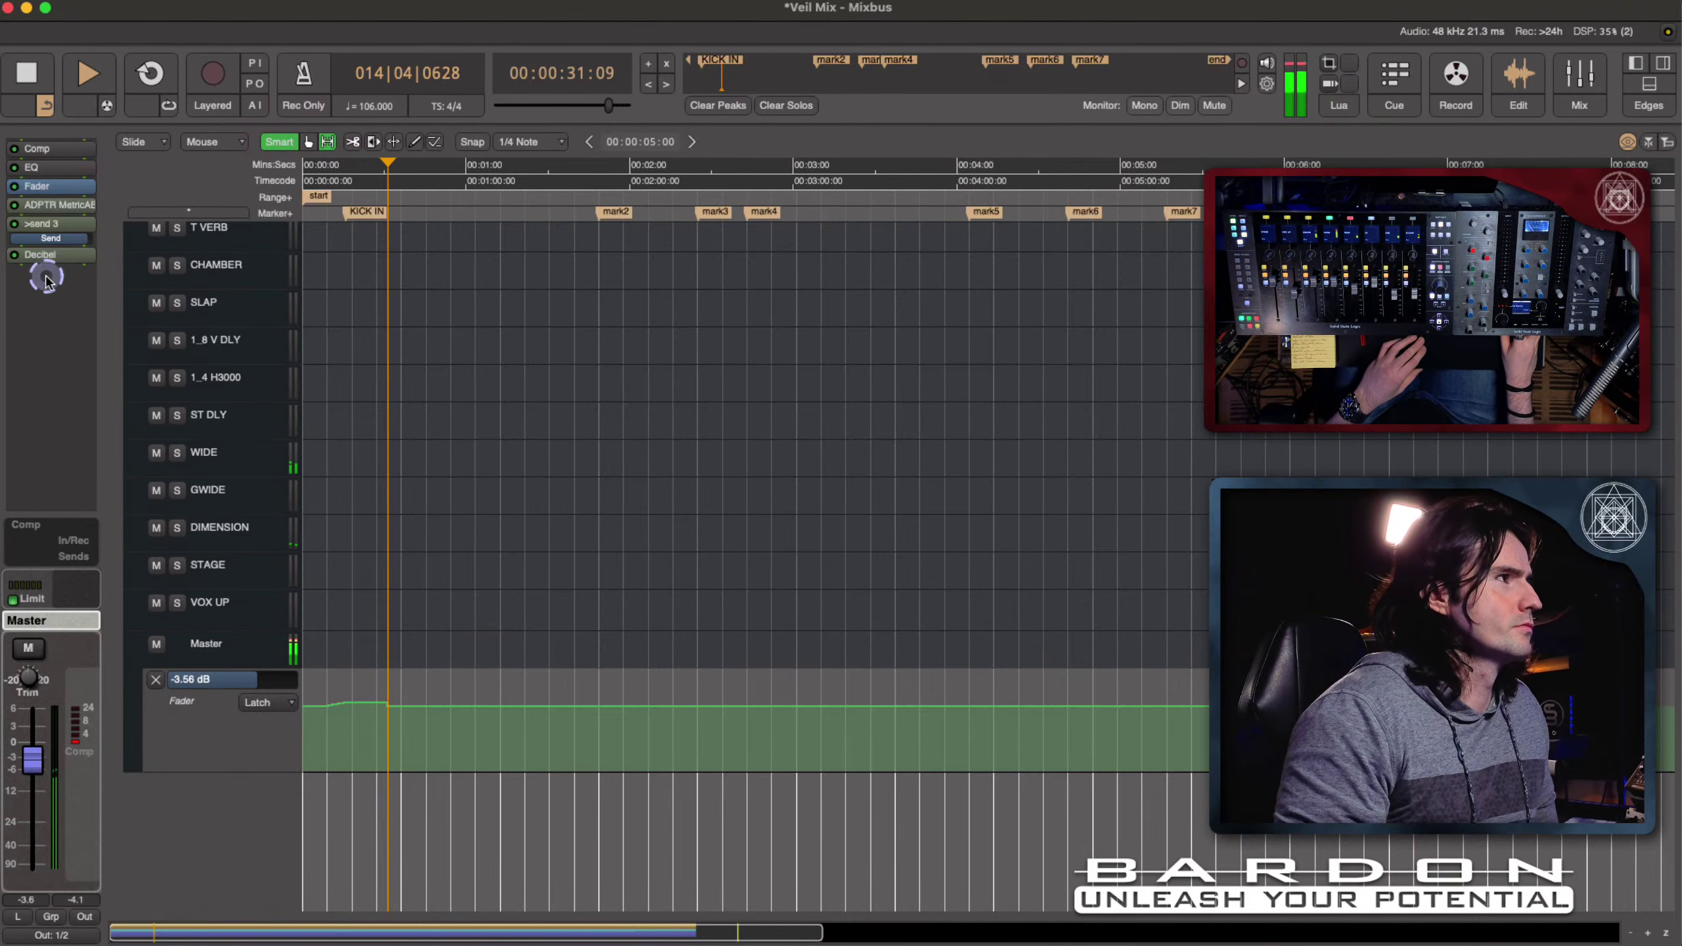
double_click(51, 256)
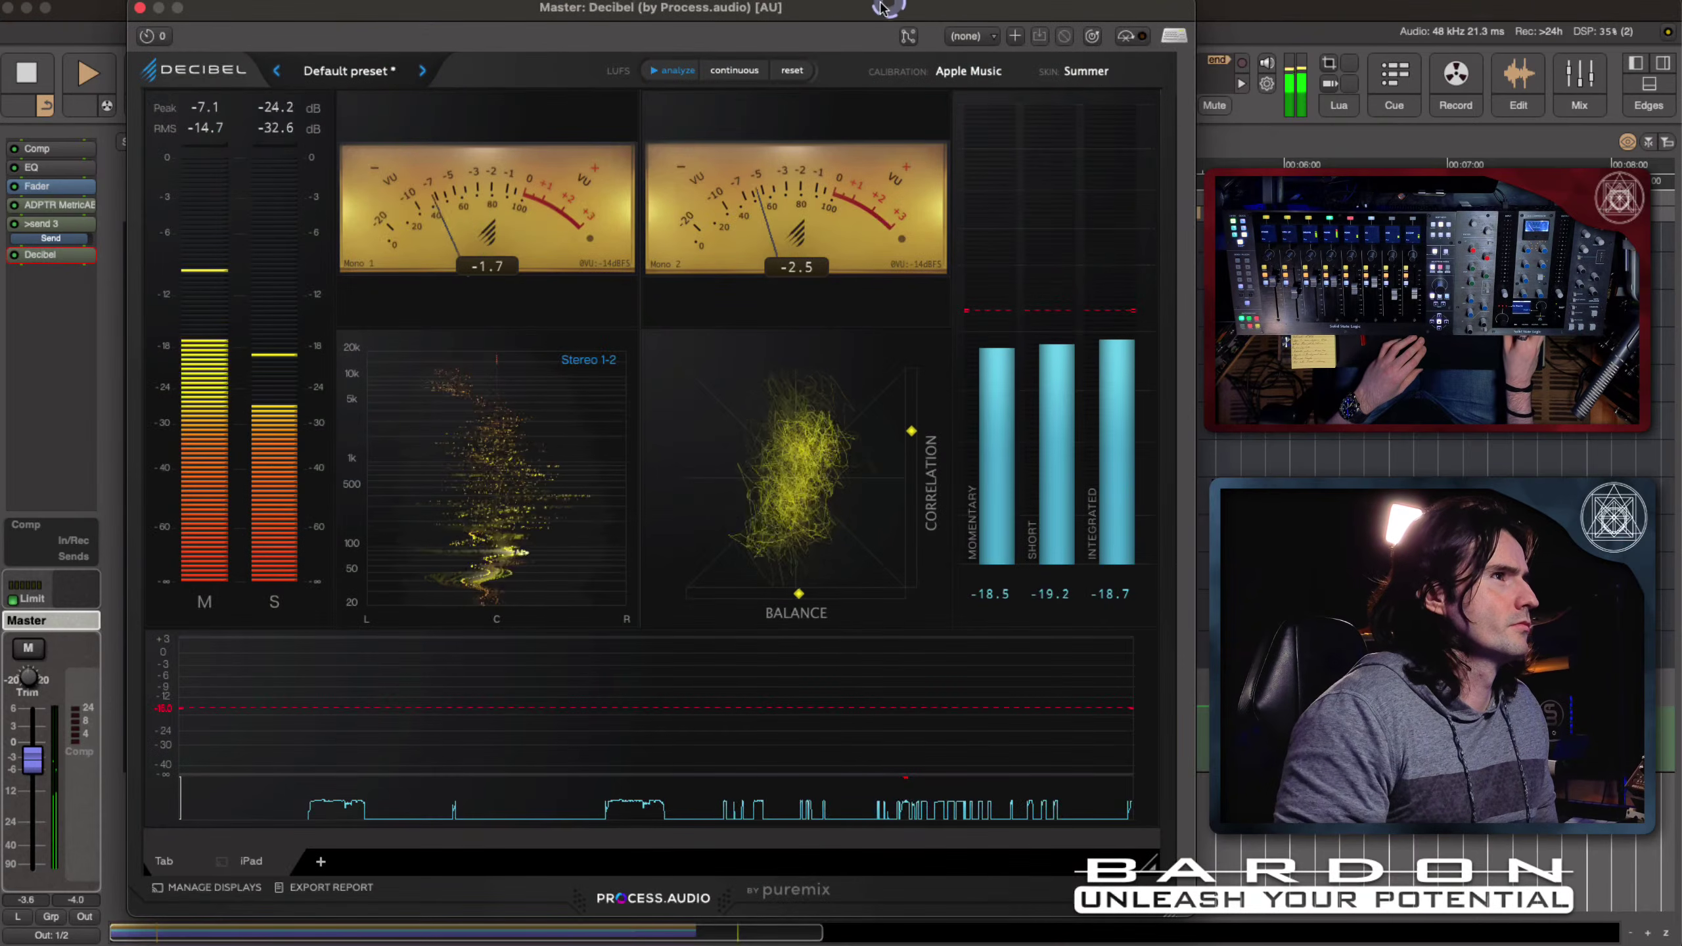
drag(868, 7, 1260, 7)
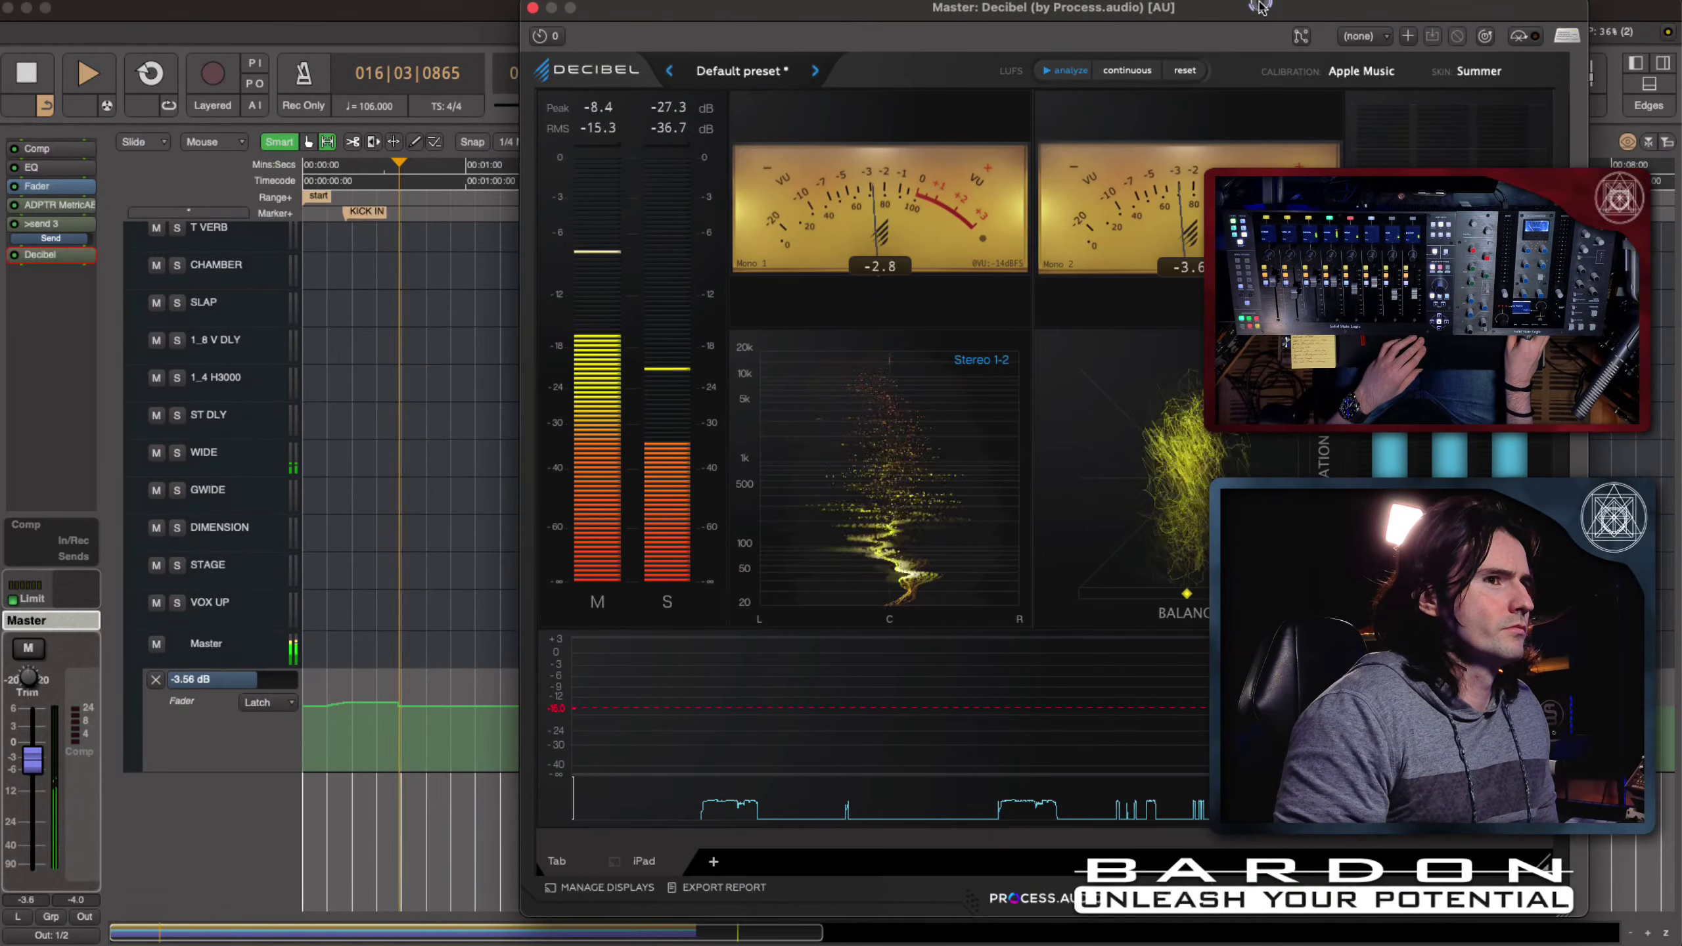
click(533, 7)
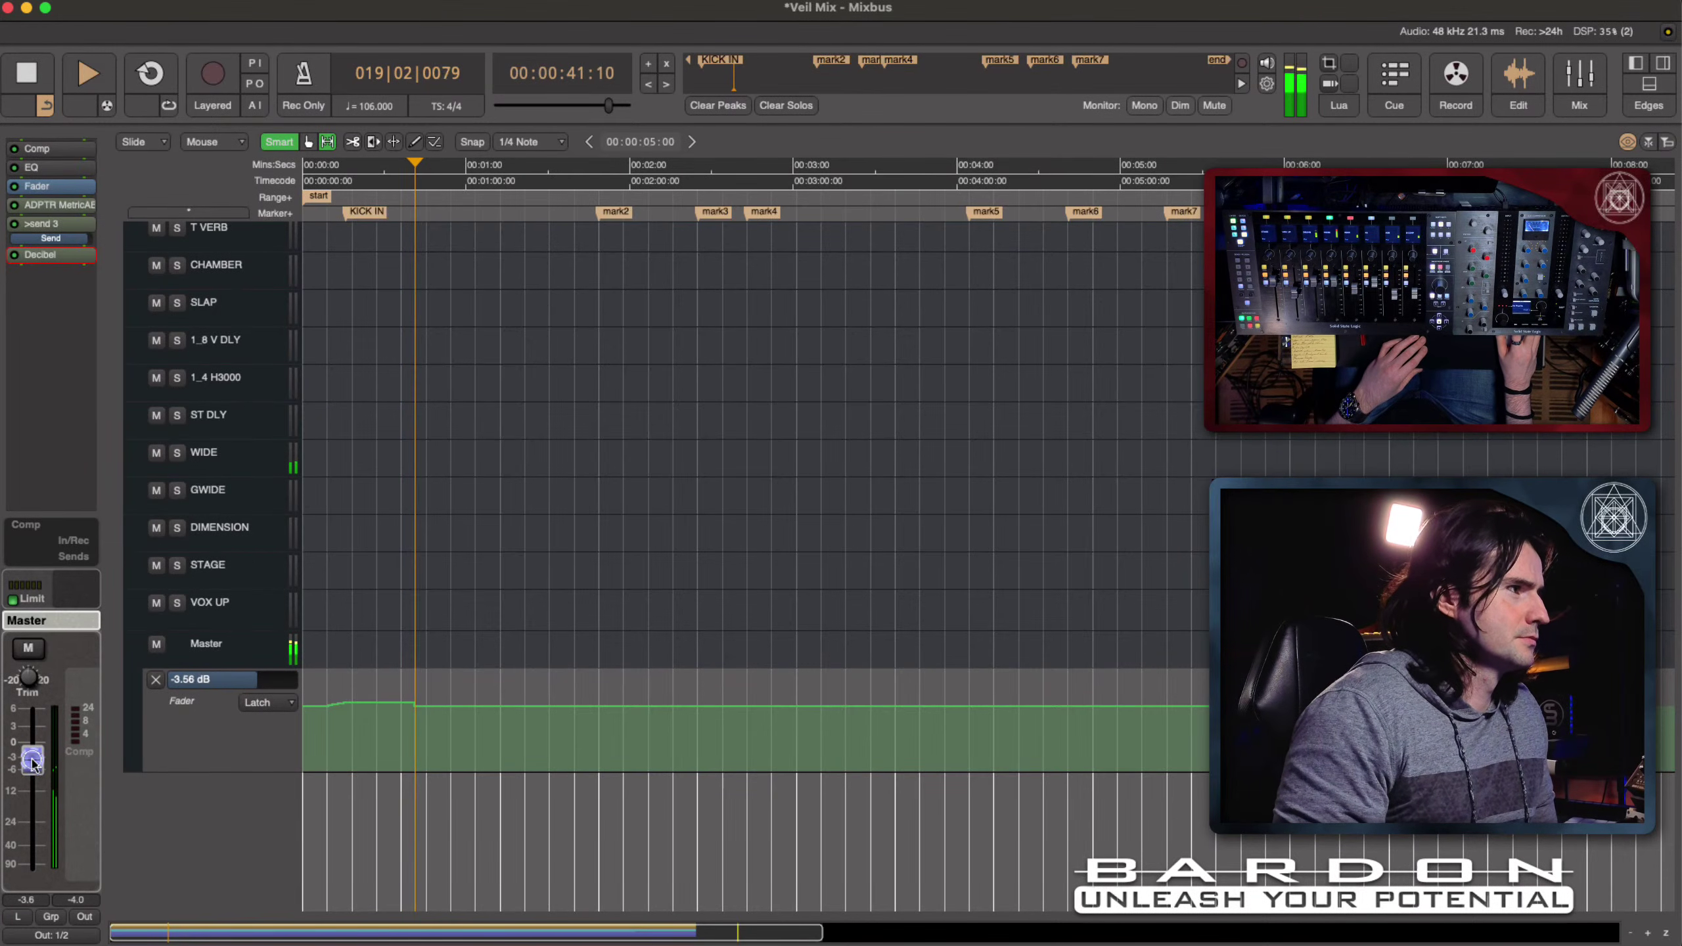
Step: Record the Master fader dipping to -4.27 dB near 0:47 and rising to -3.65 dB before 0:55
drag(33, 764, 32, 772)
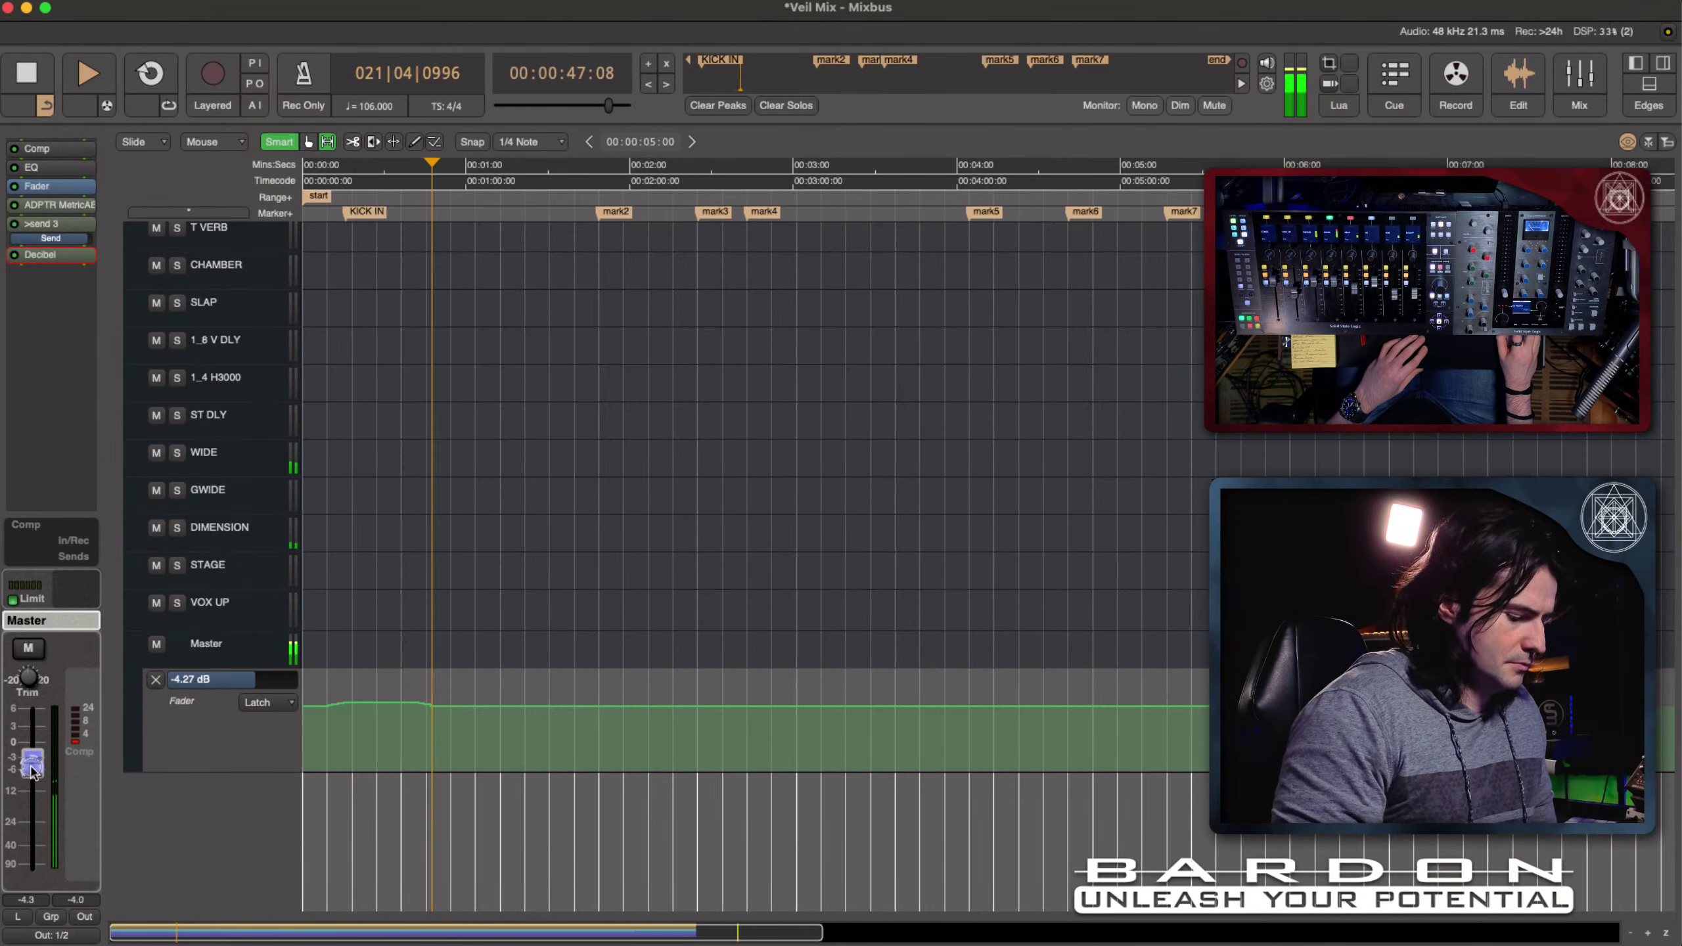
drag(33, 772, 34, 769)
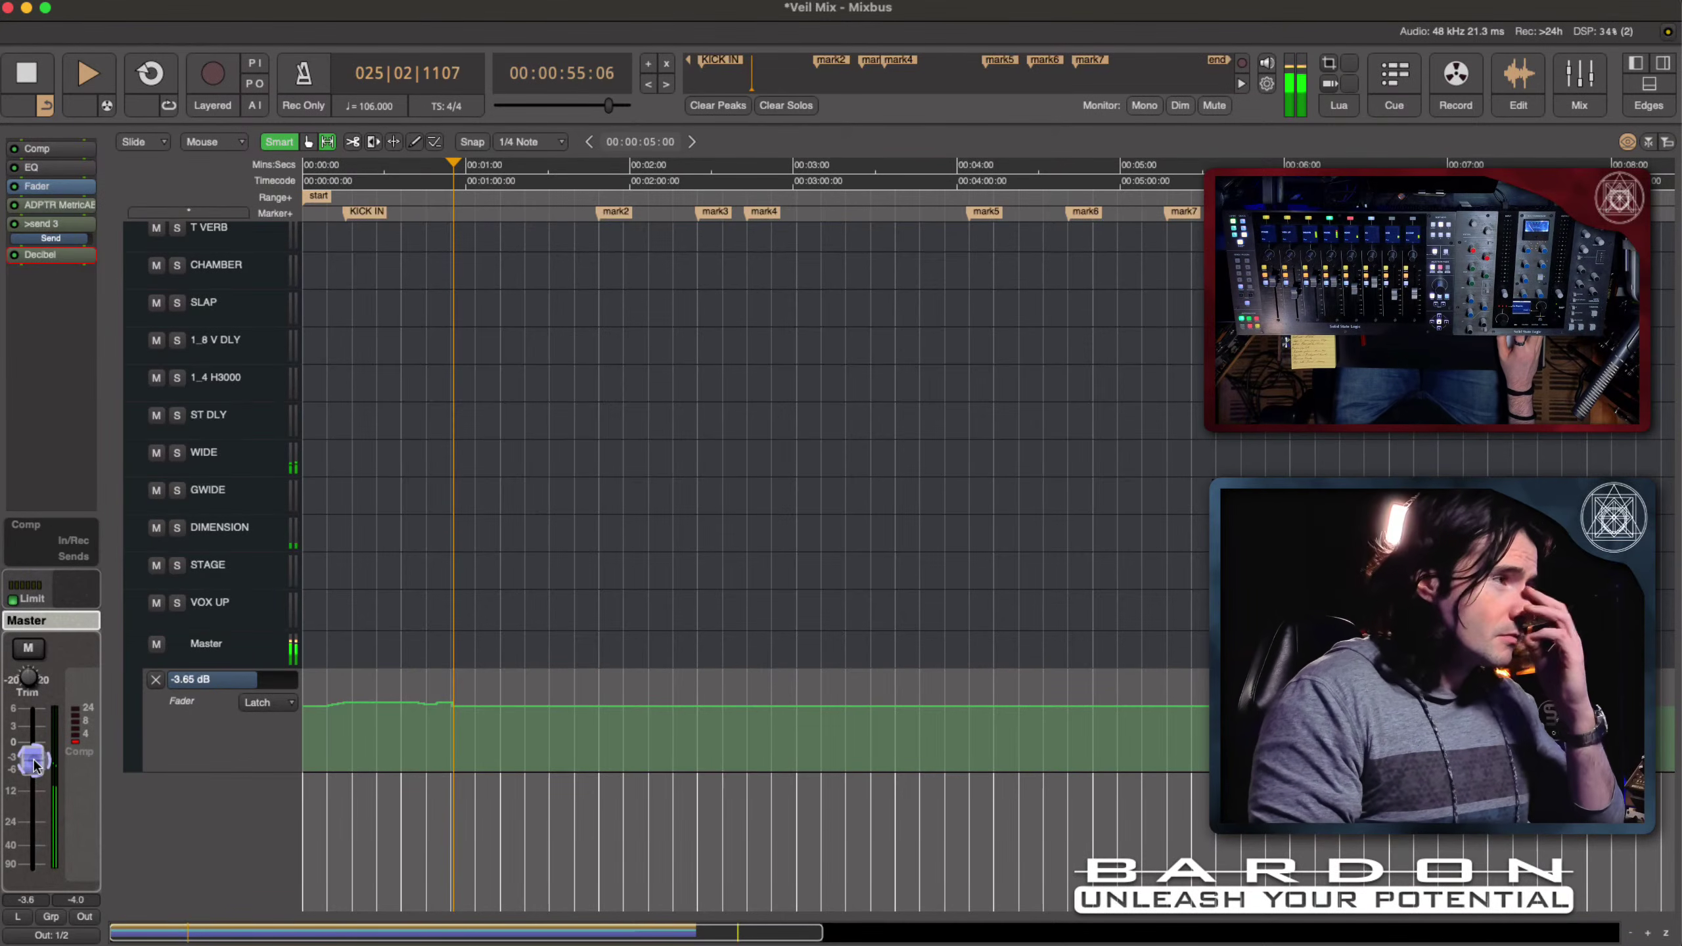
click(1648, 933)
click(1648, 934)
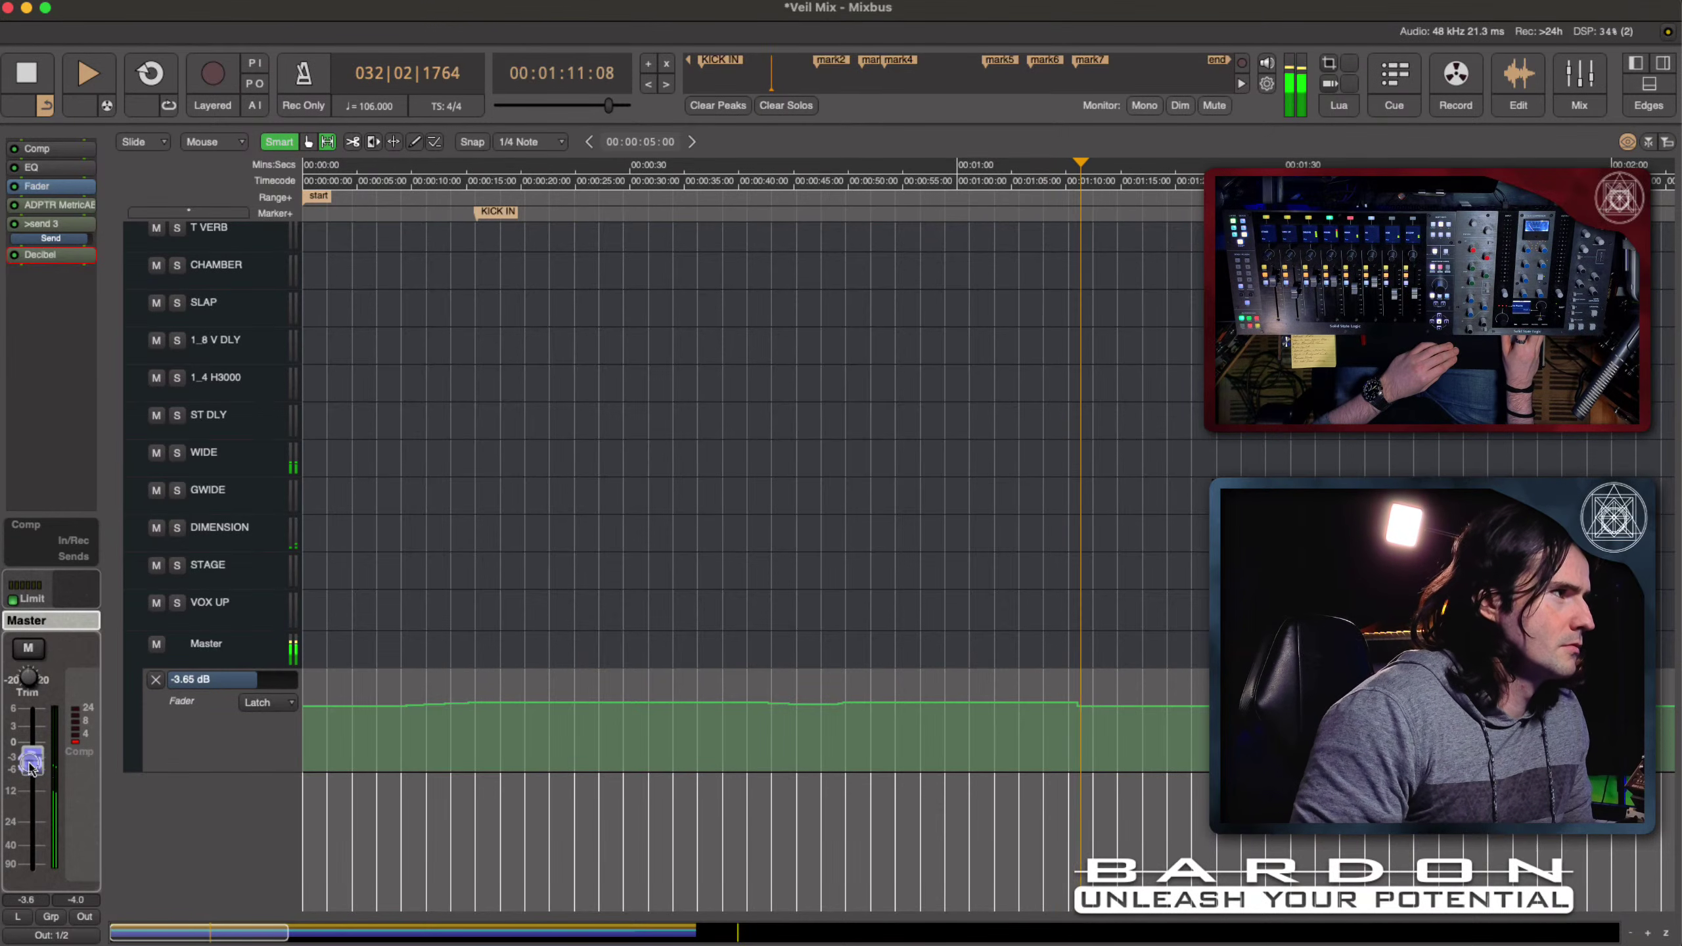
Step: Ride the Master fader through mark2, mark3 and mark4, passing -3.73, -3.82, -3.65 and -3.38 dB and reaching -3.30 dB
drag(30, 768, 31, 772)
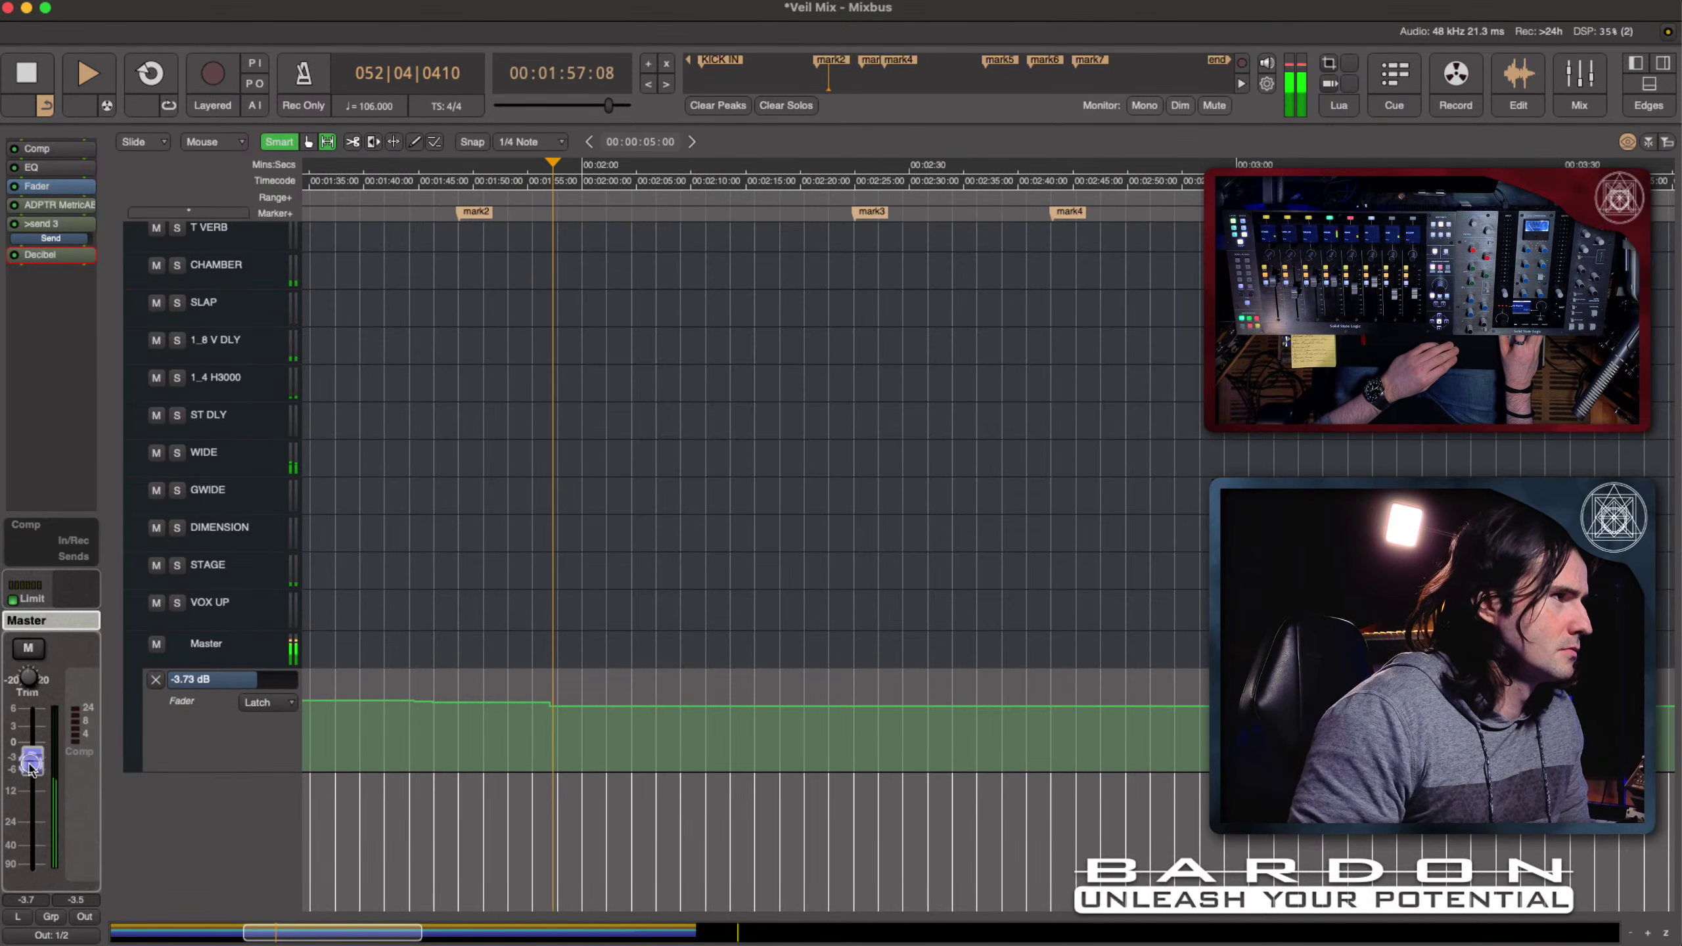
drag(30, 769, 30, 769)
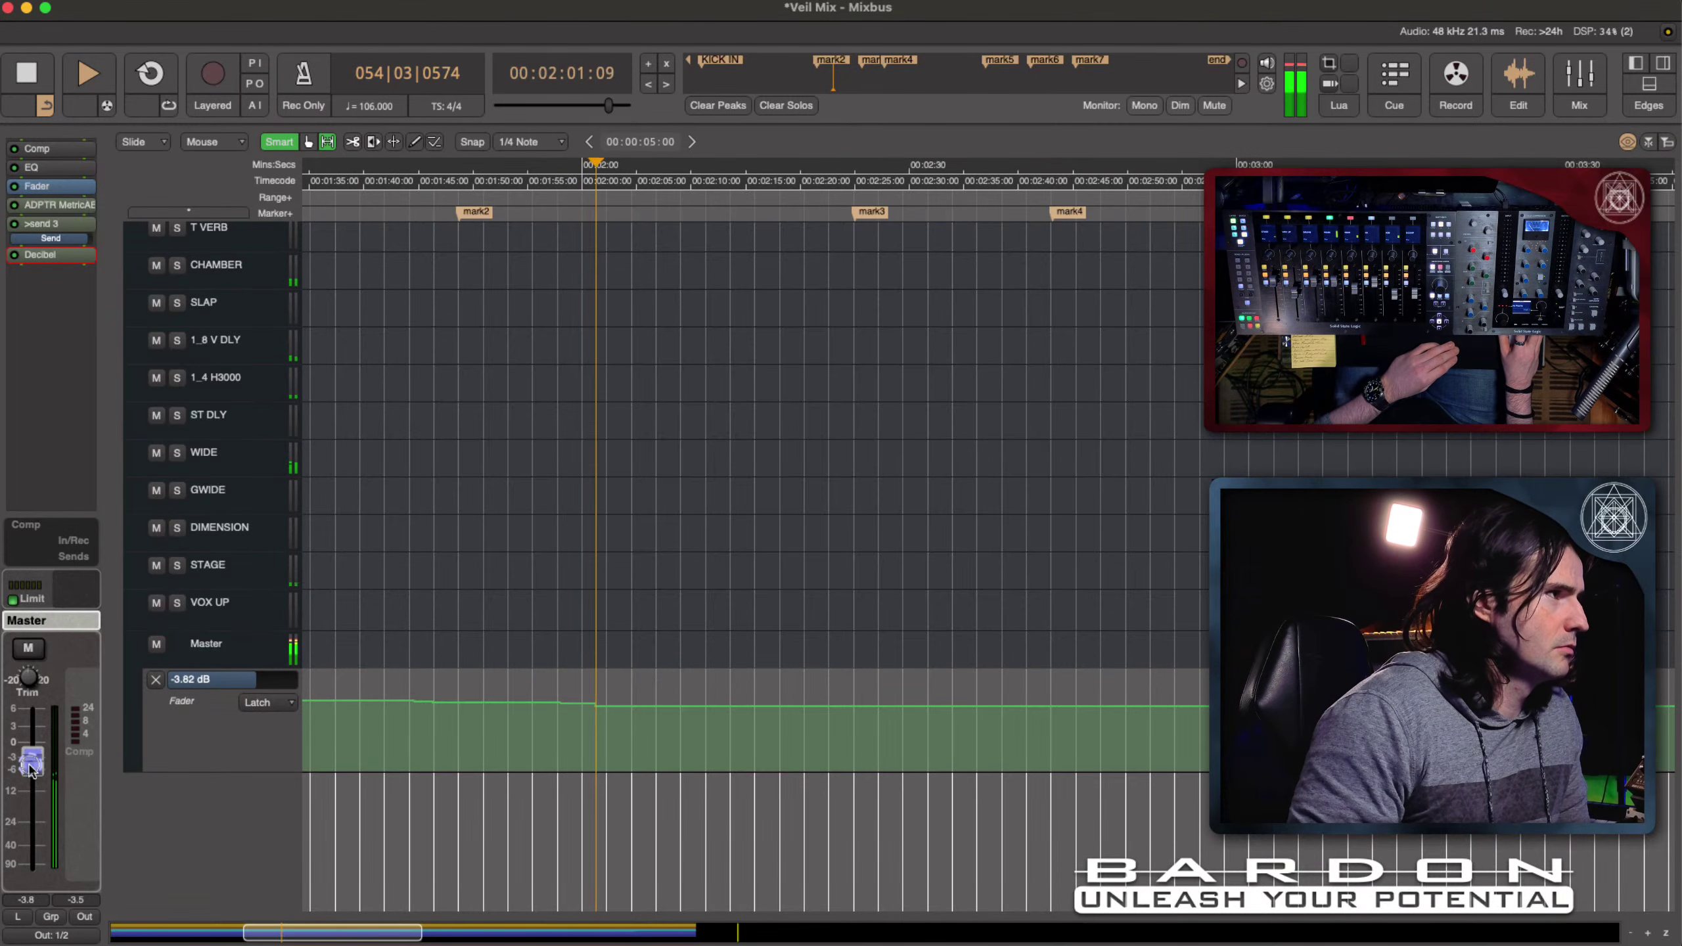
drag(30, 769, 30, 768)
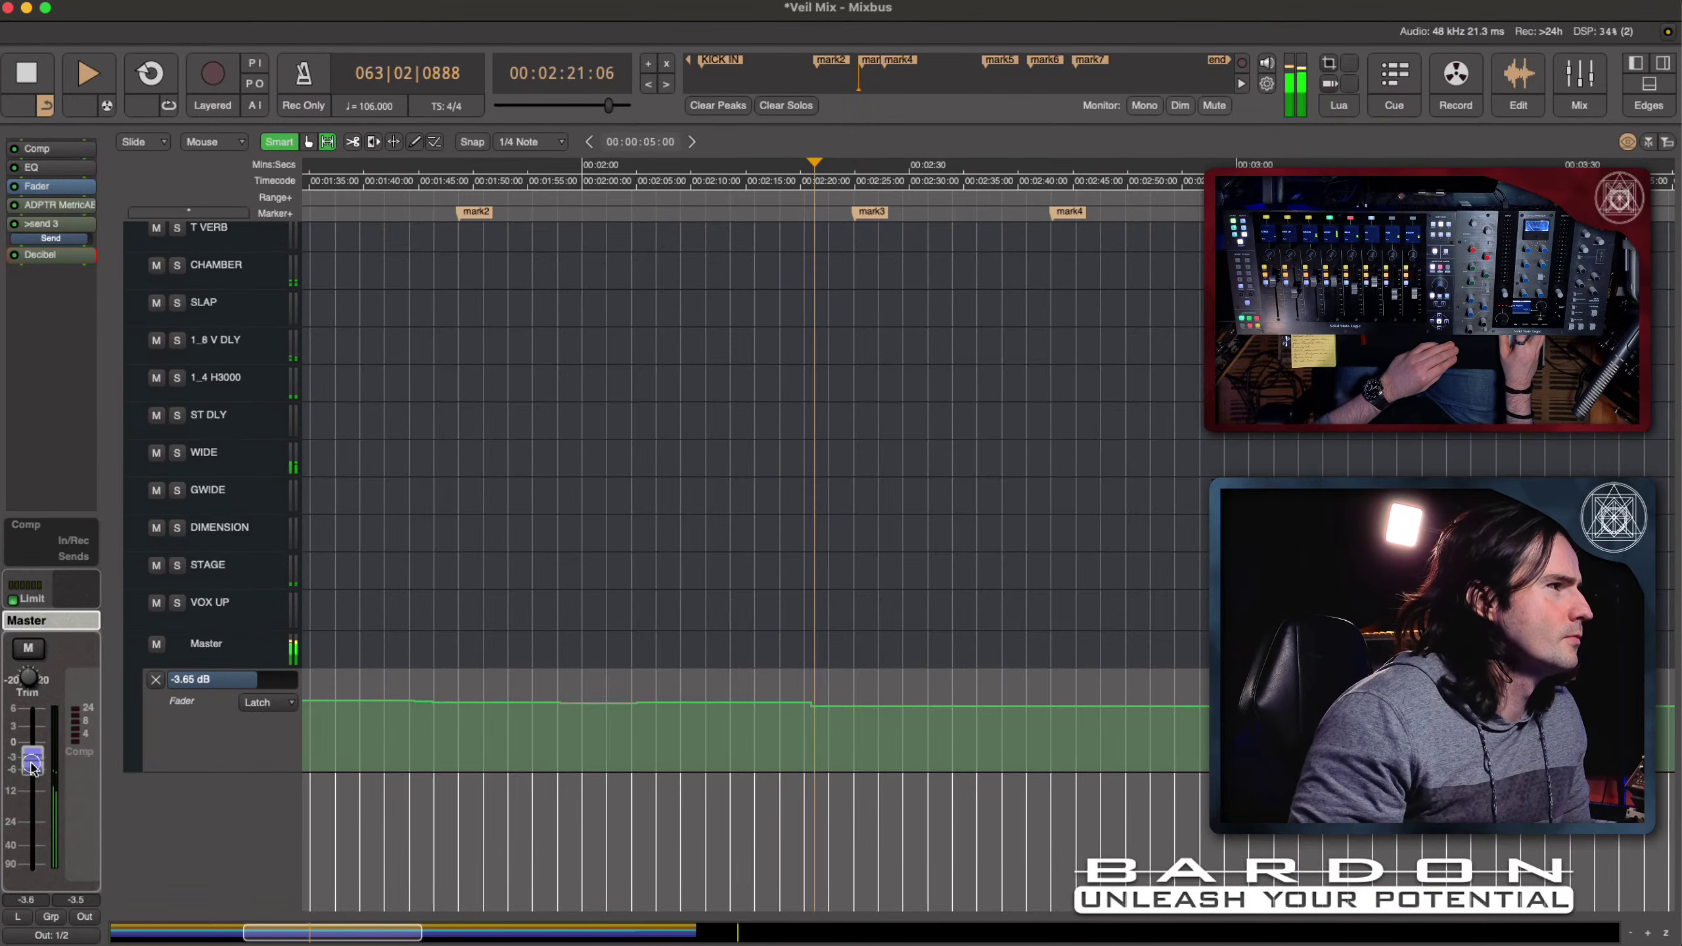
drag(33, 768, 34, 766)
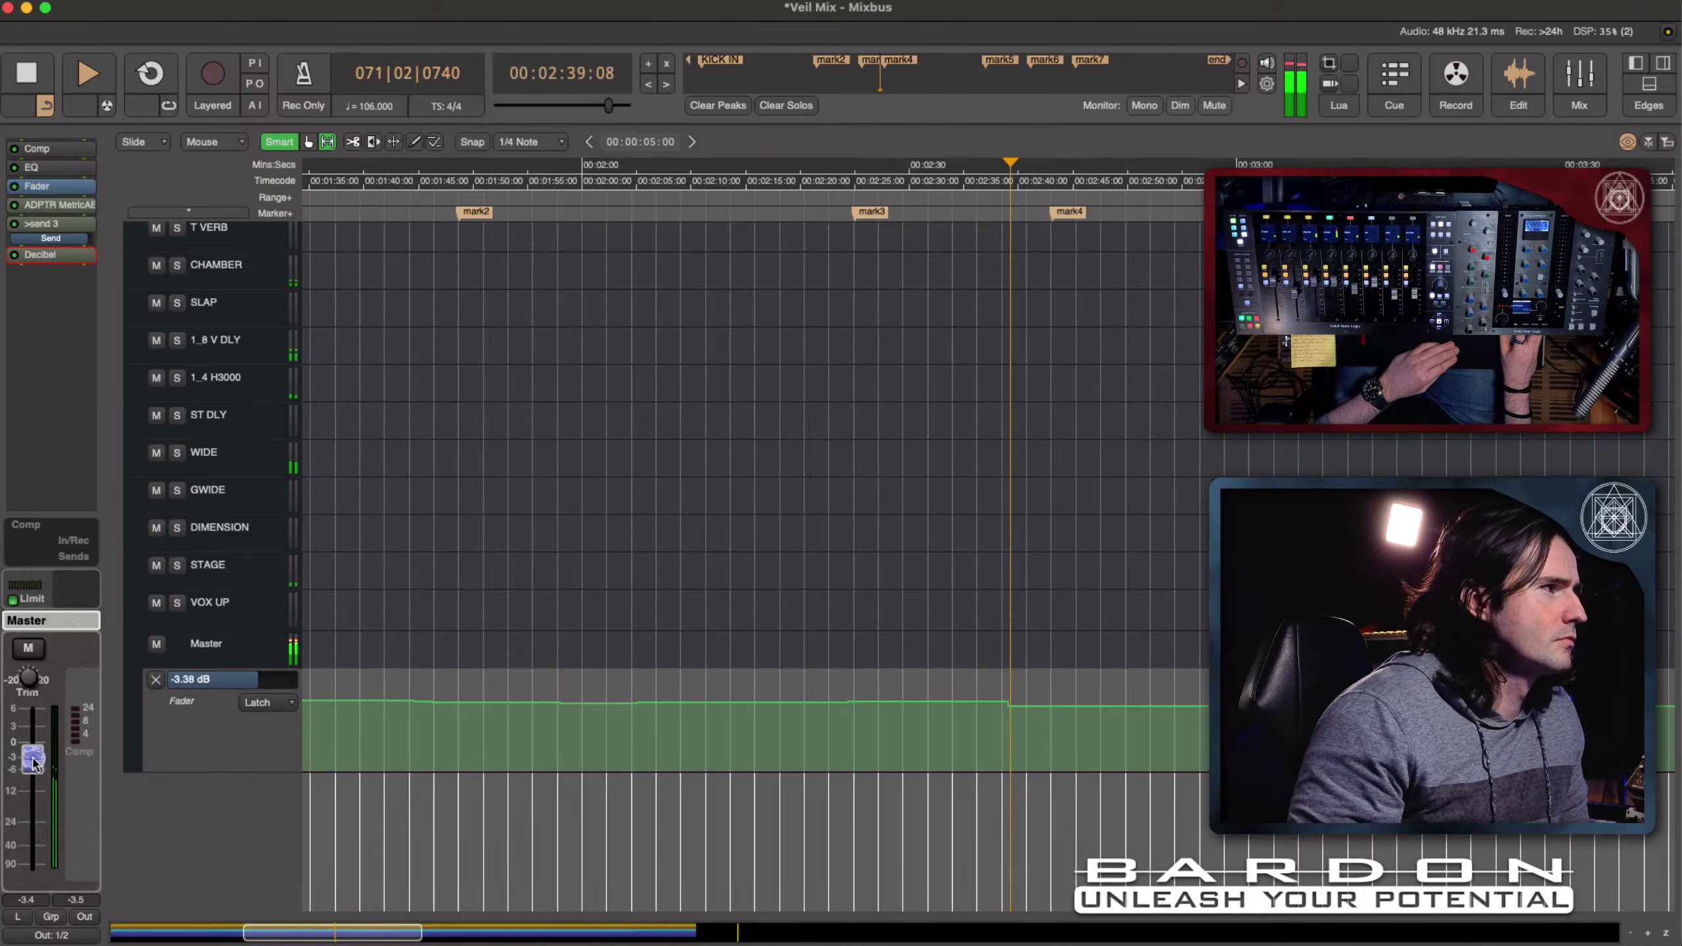
drag(33, 762, 36, 761)
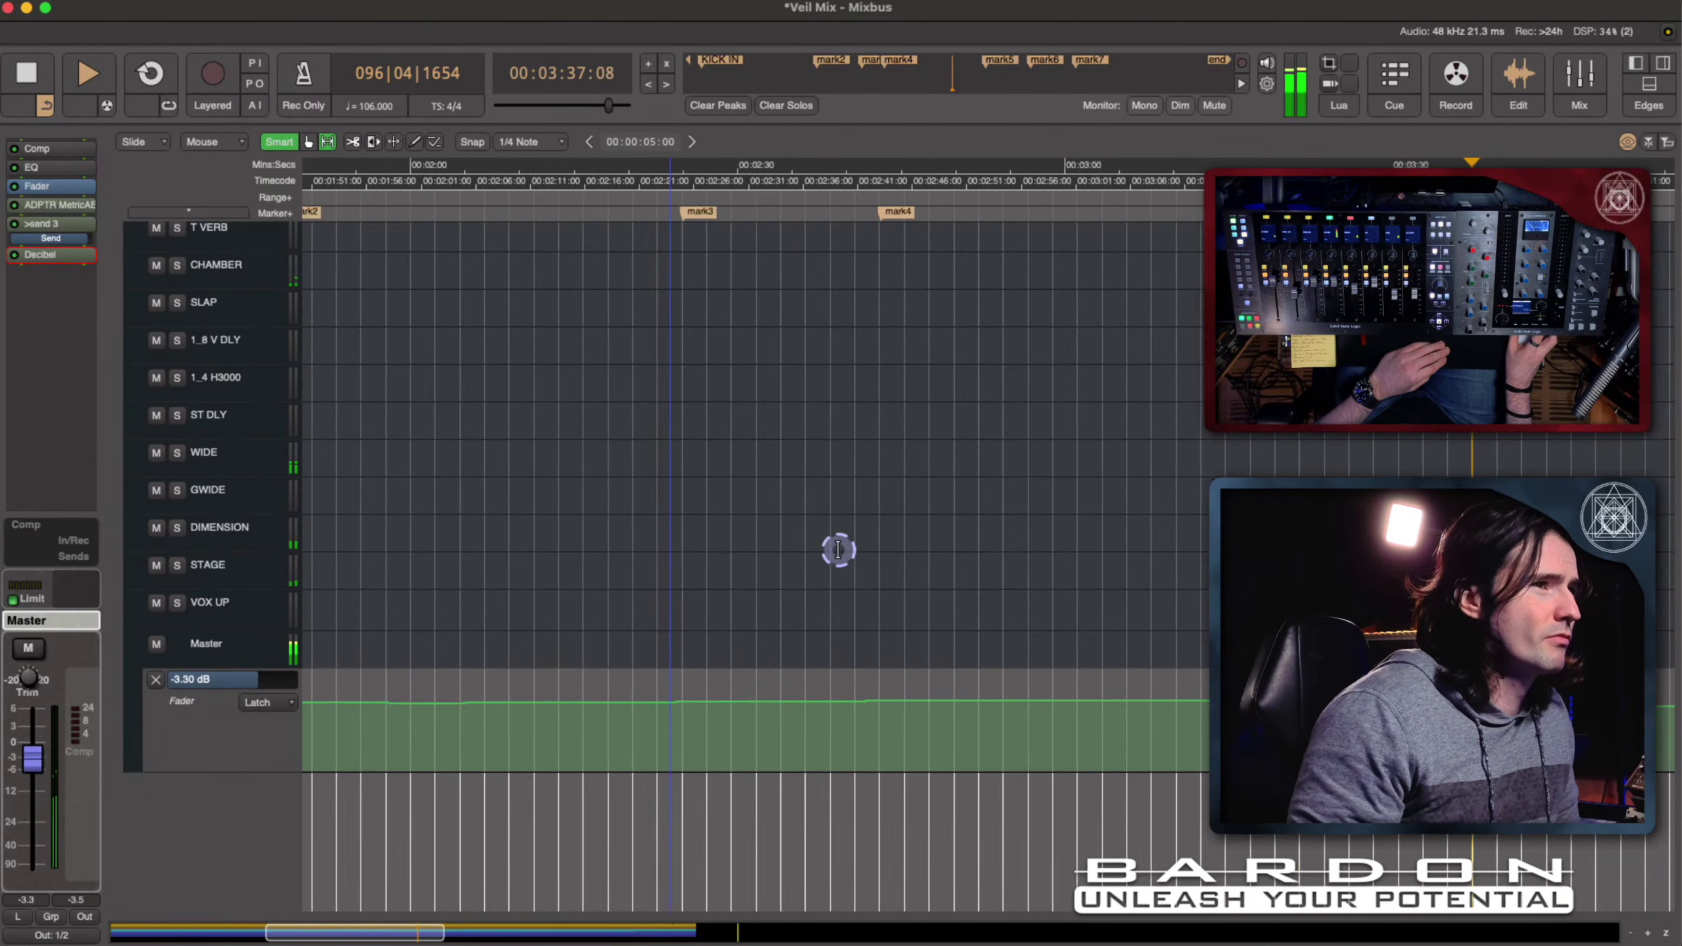
Step: Ride the Master fader to -3.56 dB just before mark5, -3.04 dB before mark6, and -2.27 dB near 4:59
scroll(821, 552, right, 5)
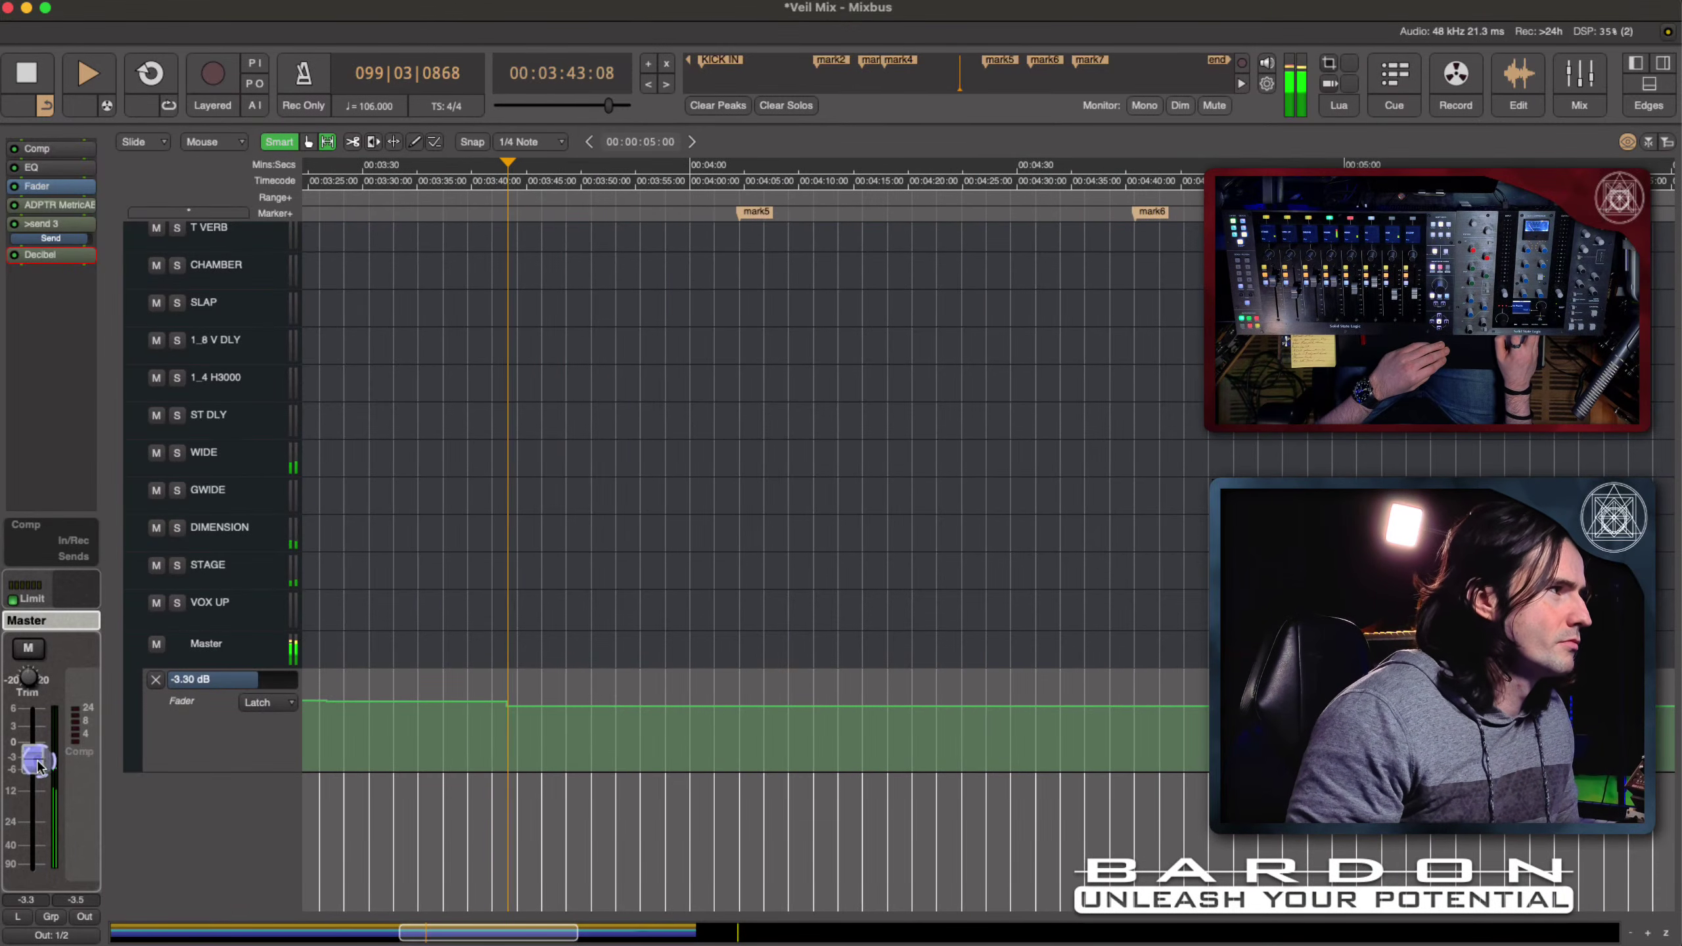
drag(38, 767, 40, 768)
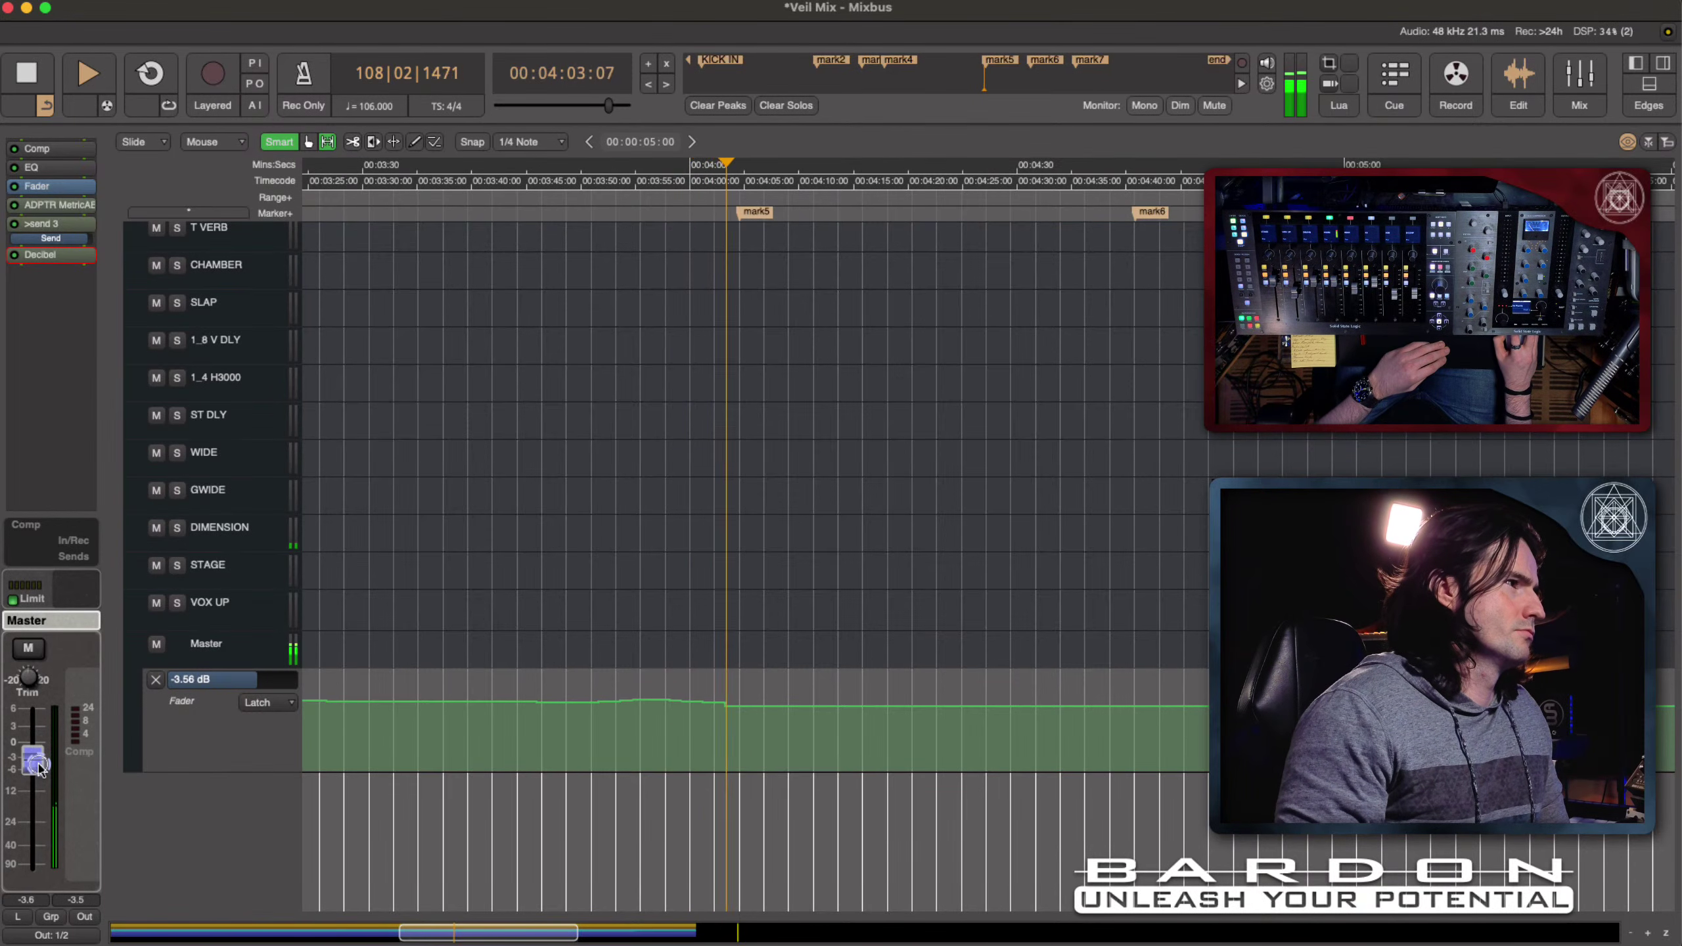
drag(40, 767, 41, 763)
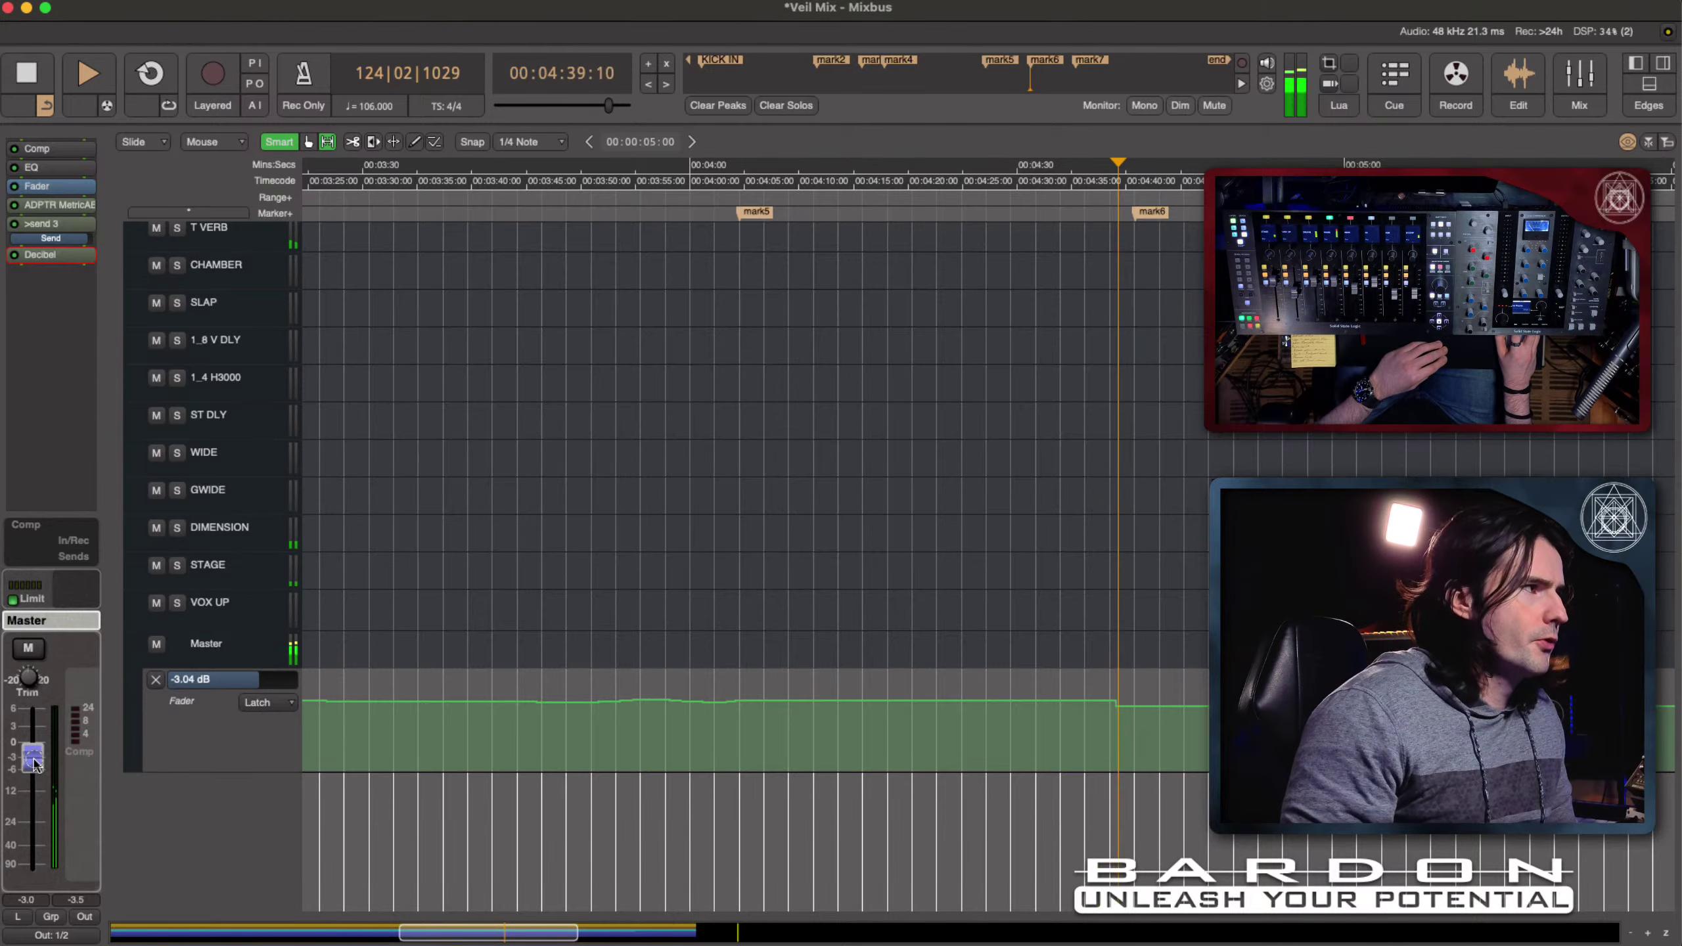
drag(34, 764, 37, 755)
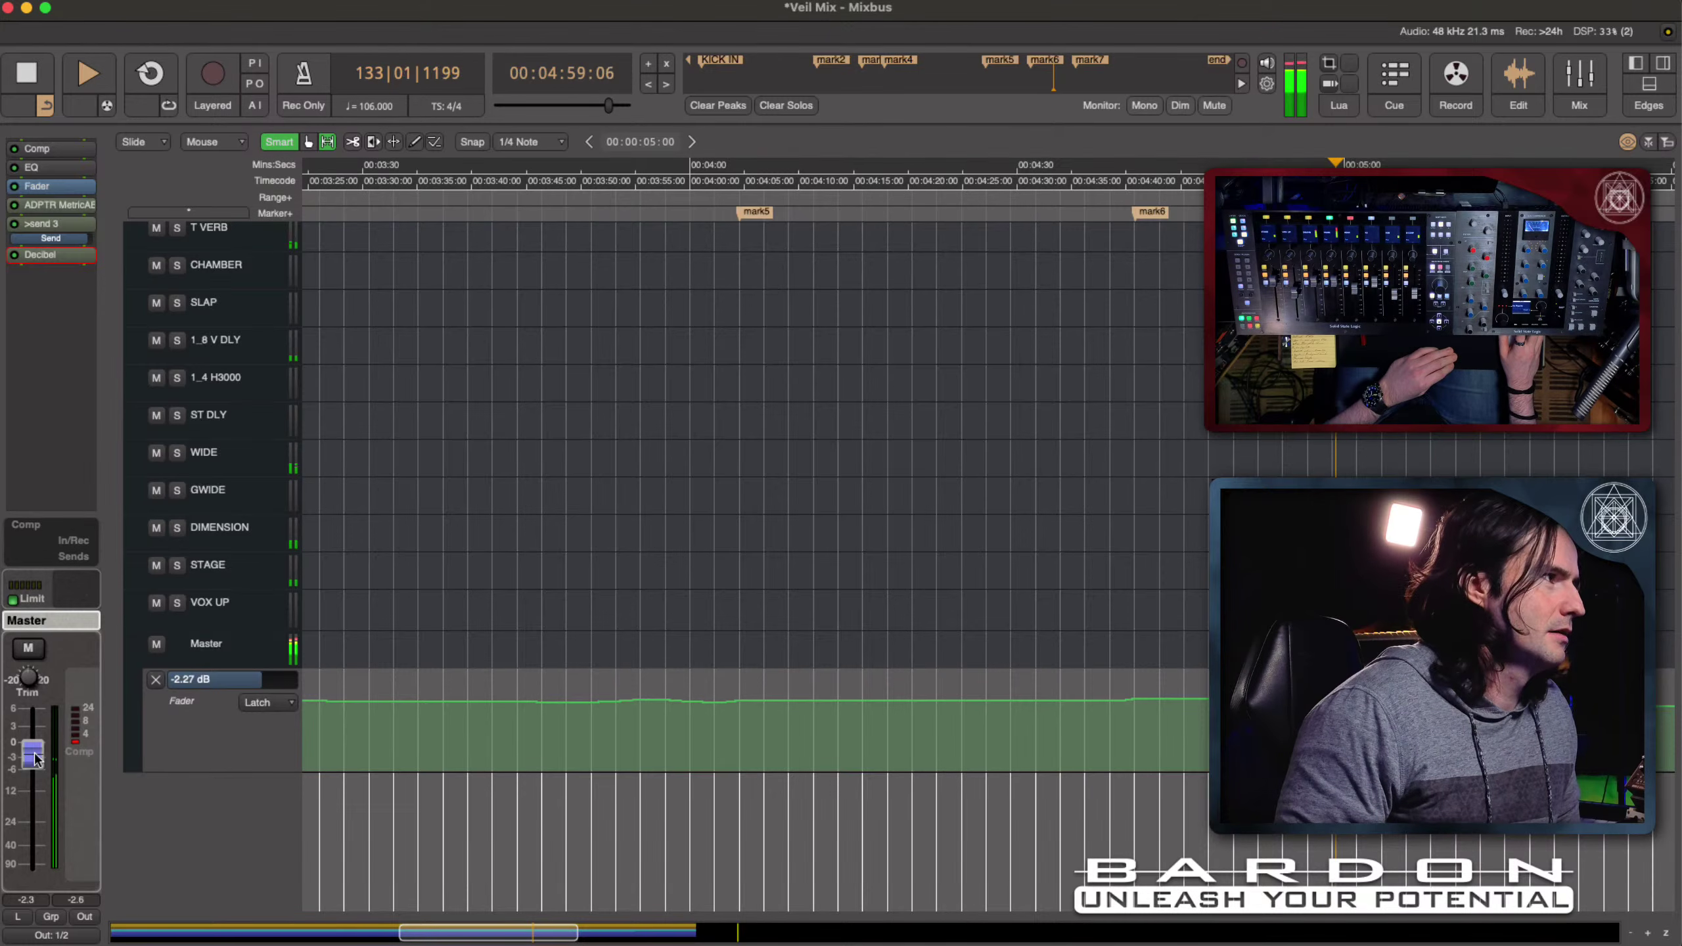
Step: Ease the Master fader down through -2.78 and -3.12 dB around mark7 to -4.09 dB near 6:01, and raise it to -3.47 dB
scroll(35, 761, down, 1)
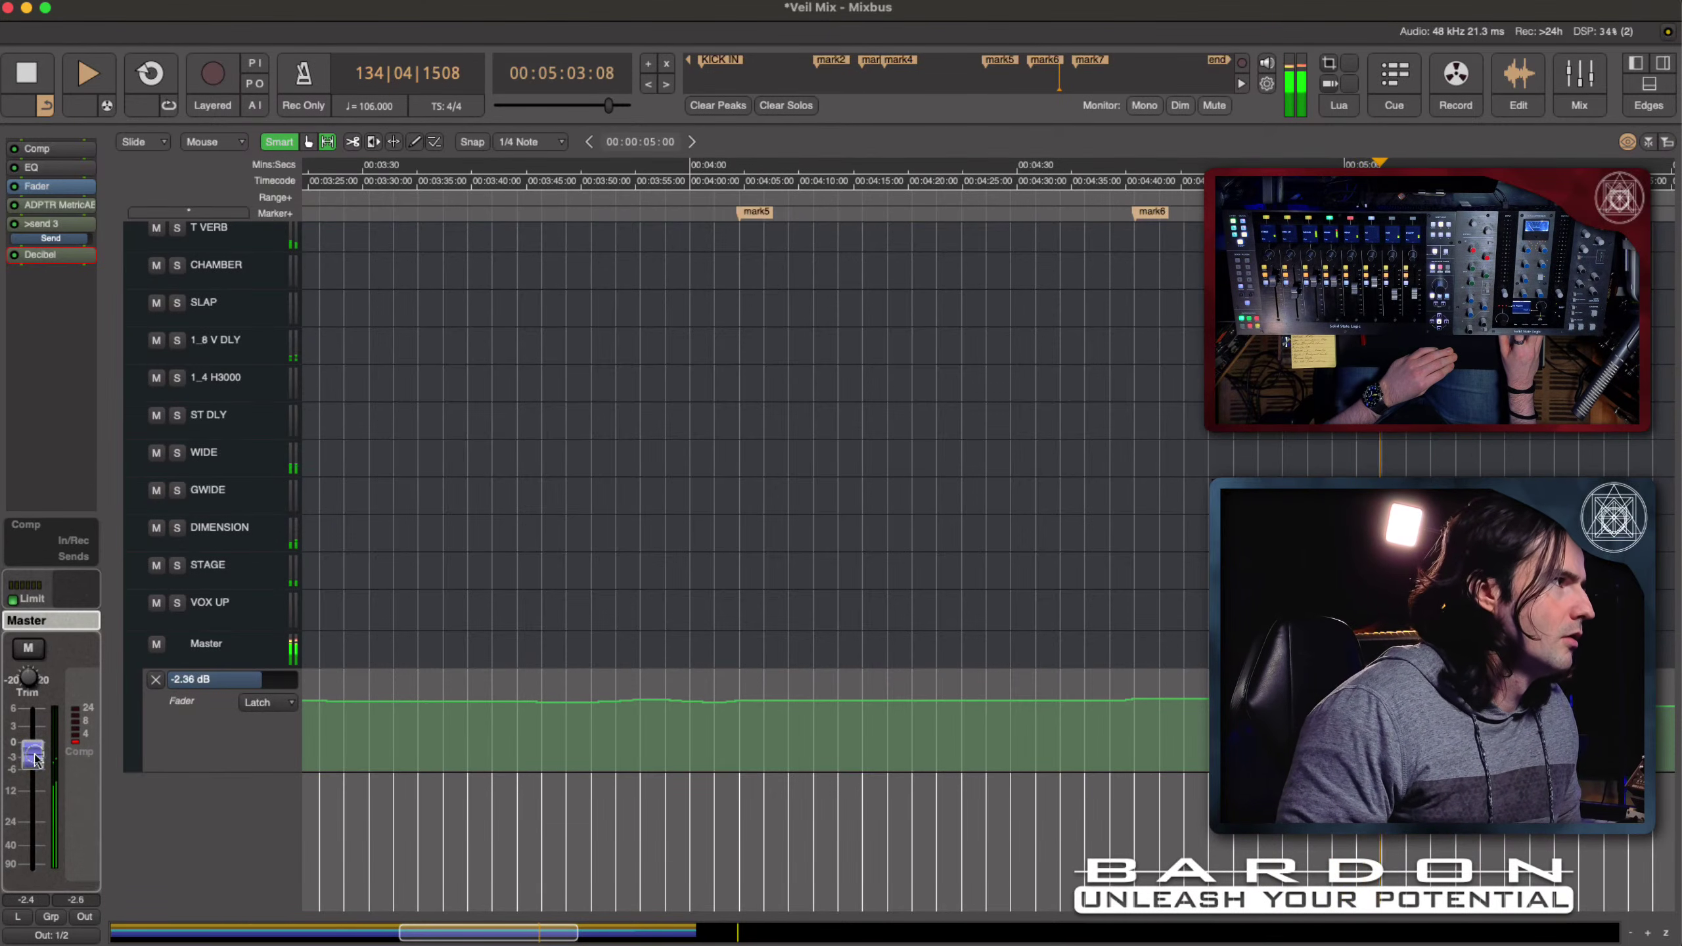
scroll(35, 760, down, 1)
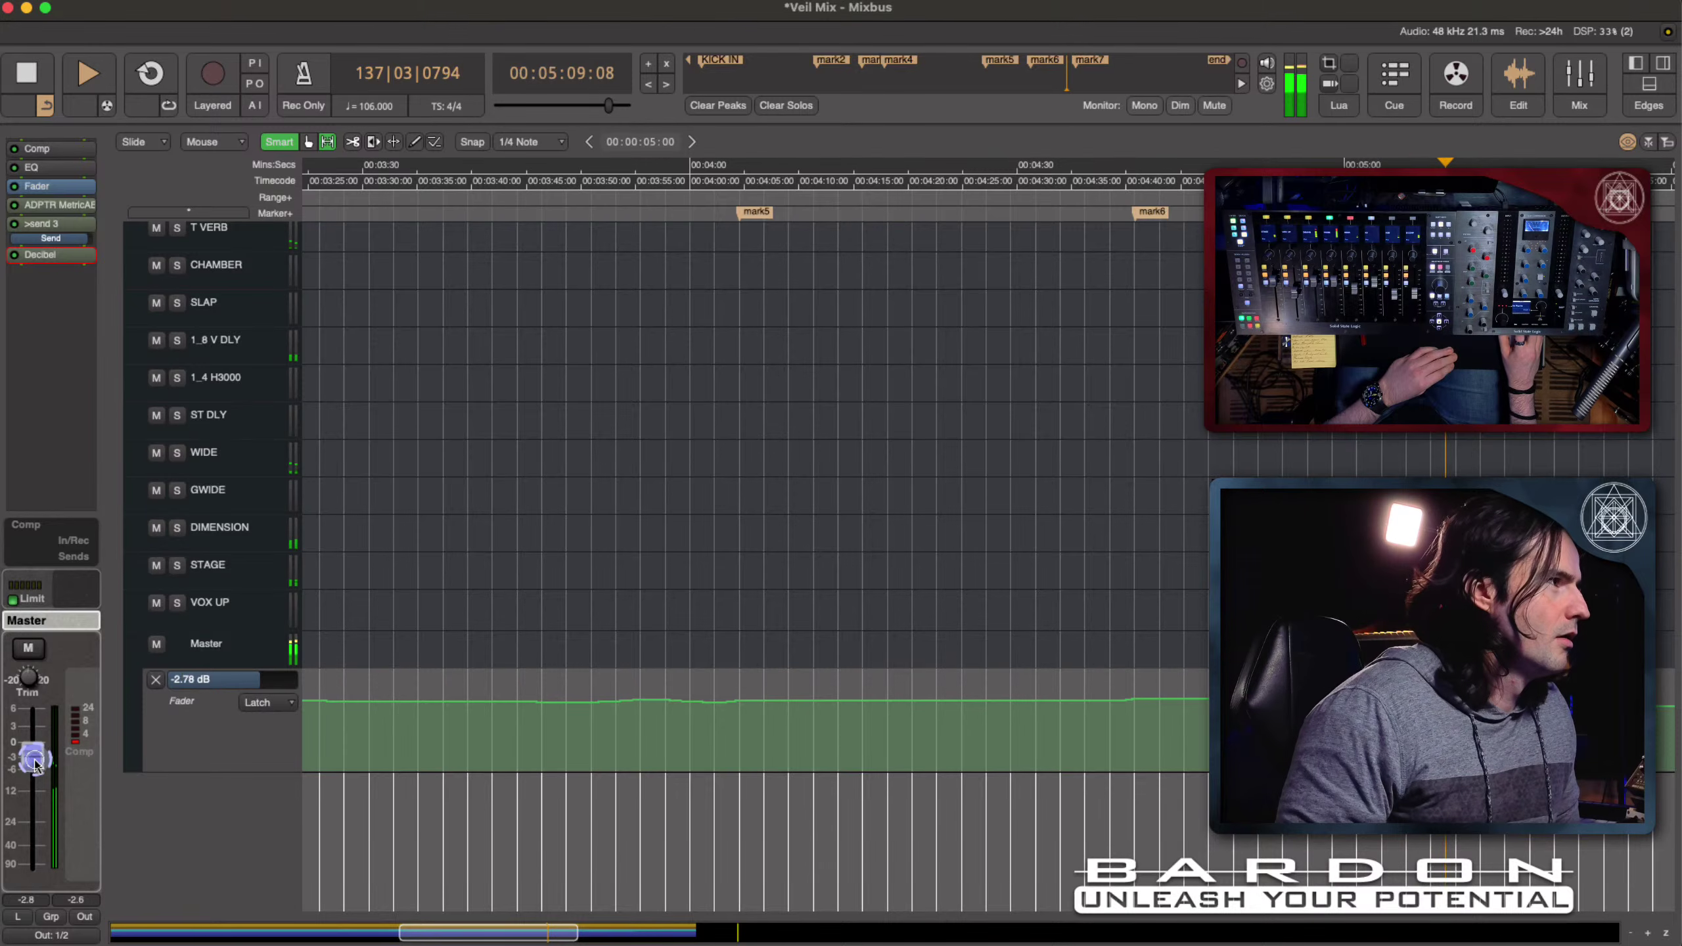
scroll(34, 765, down, 1)
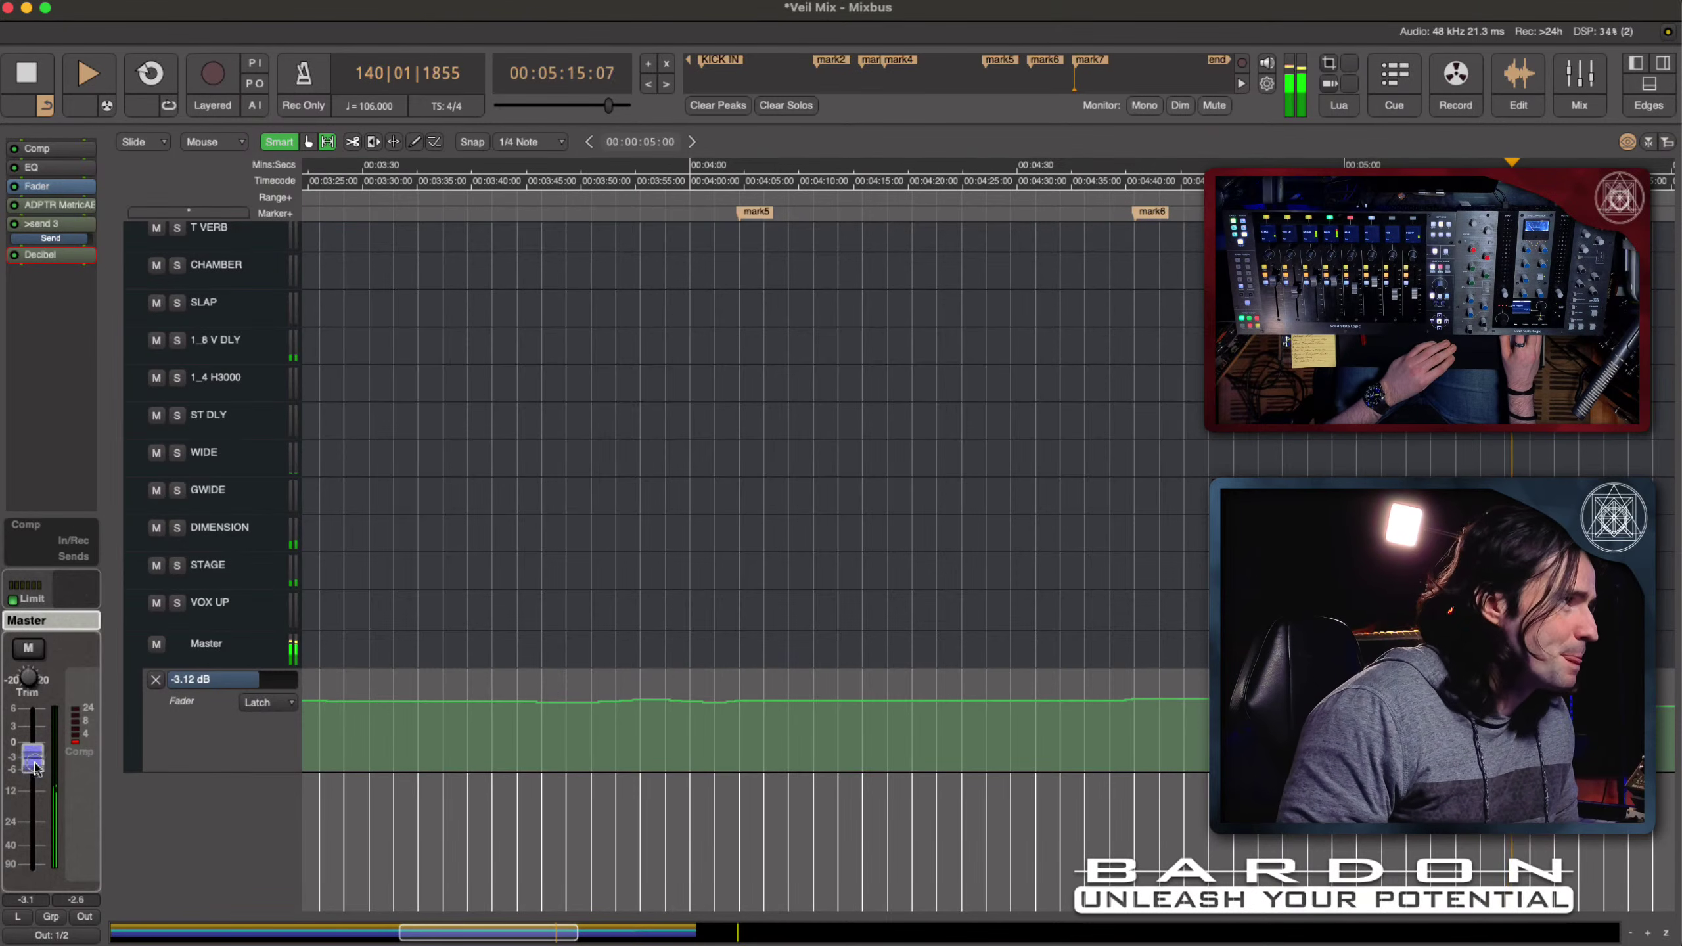
scroll(34, 765, up, 5)
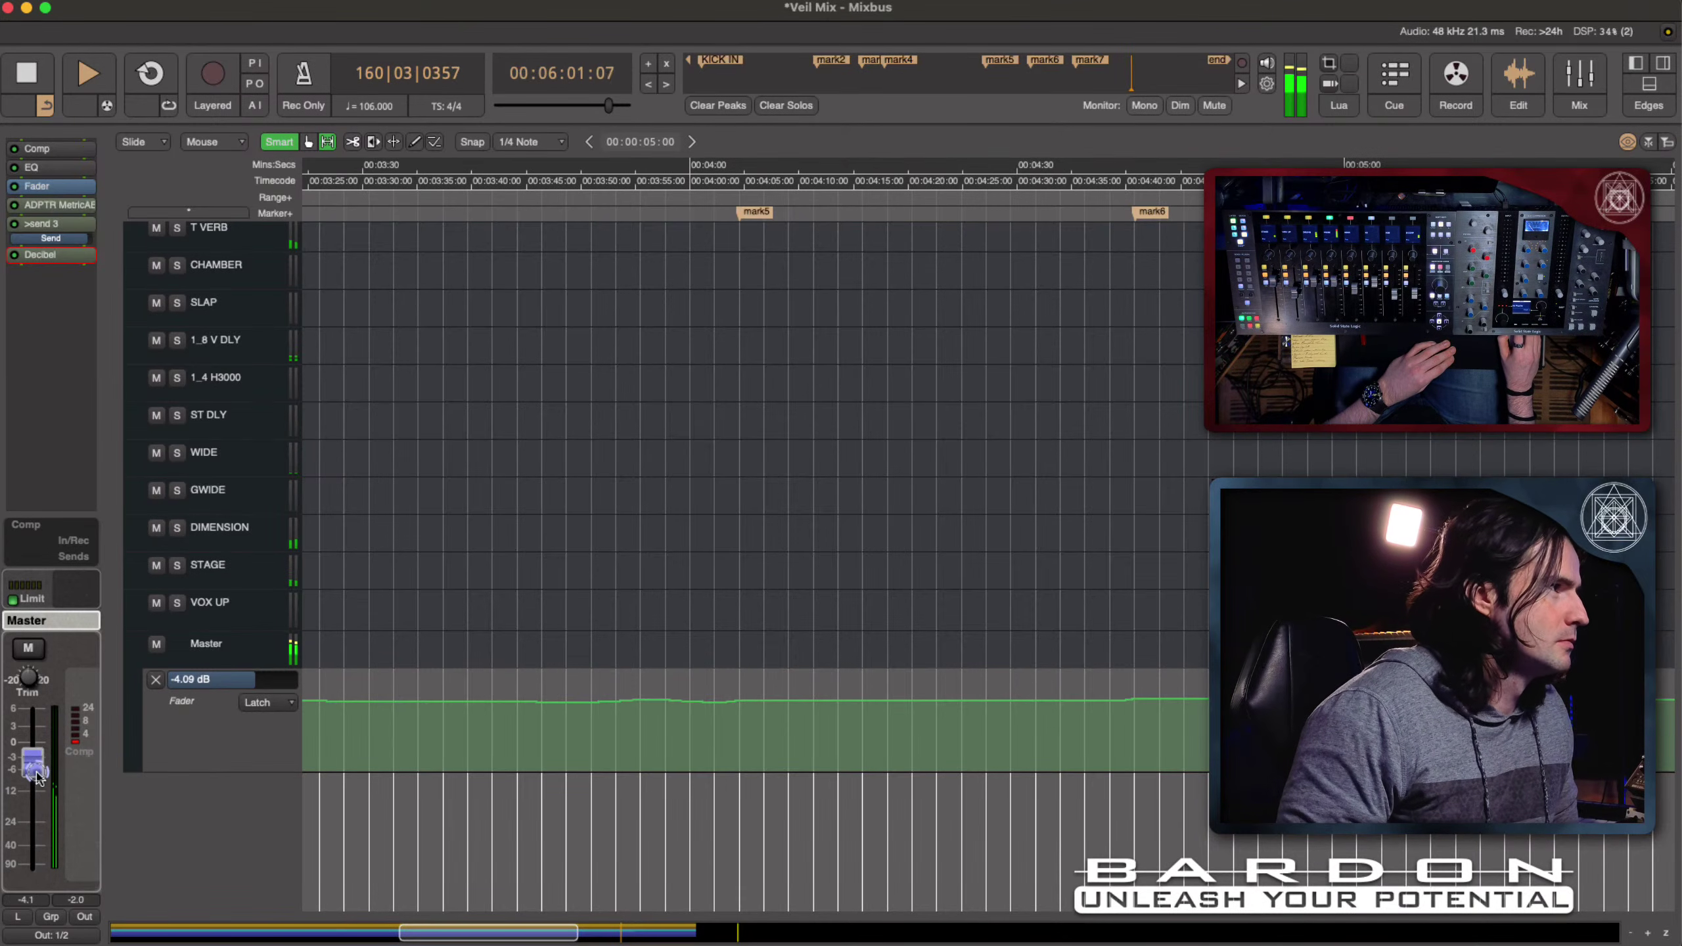
drag(36, 779, 35, 767)
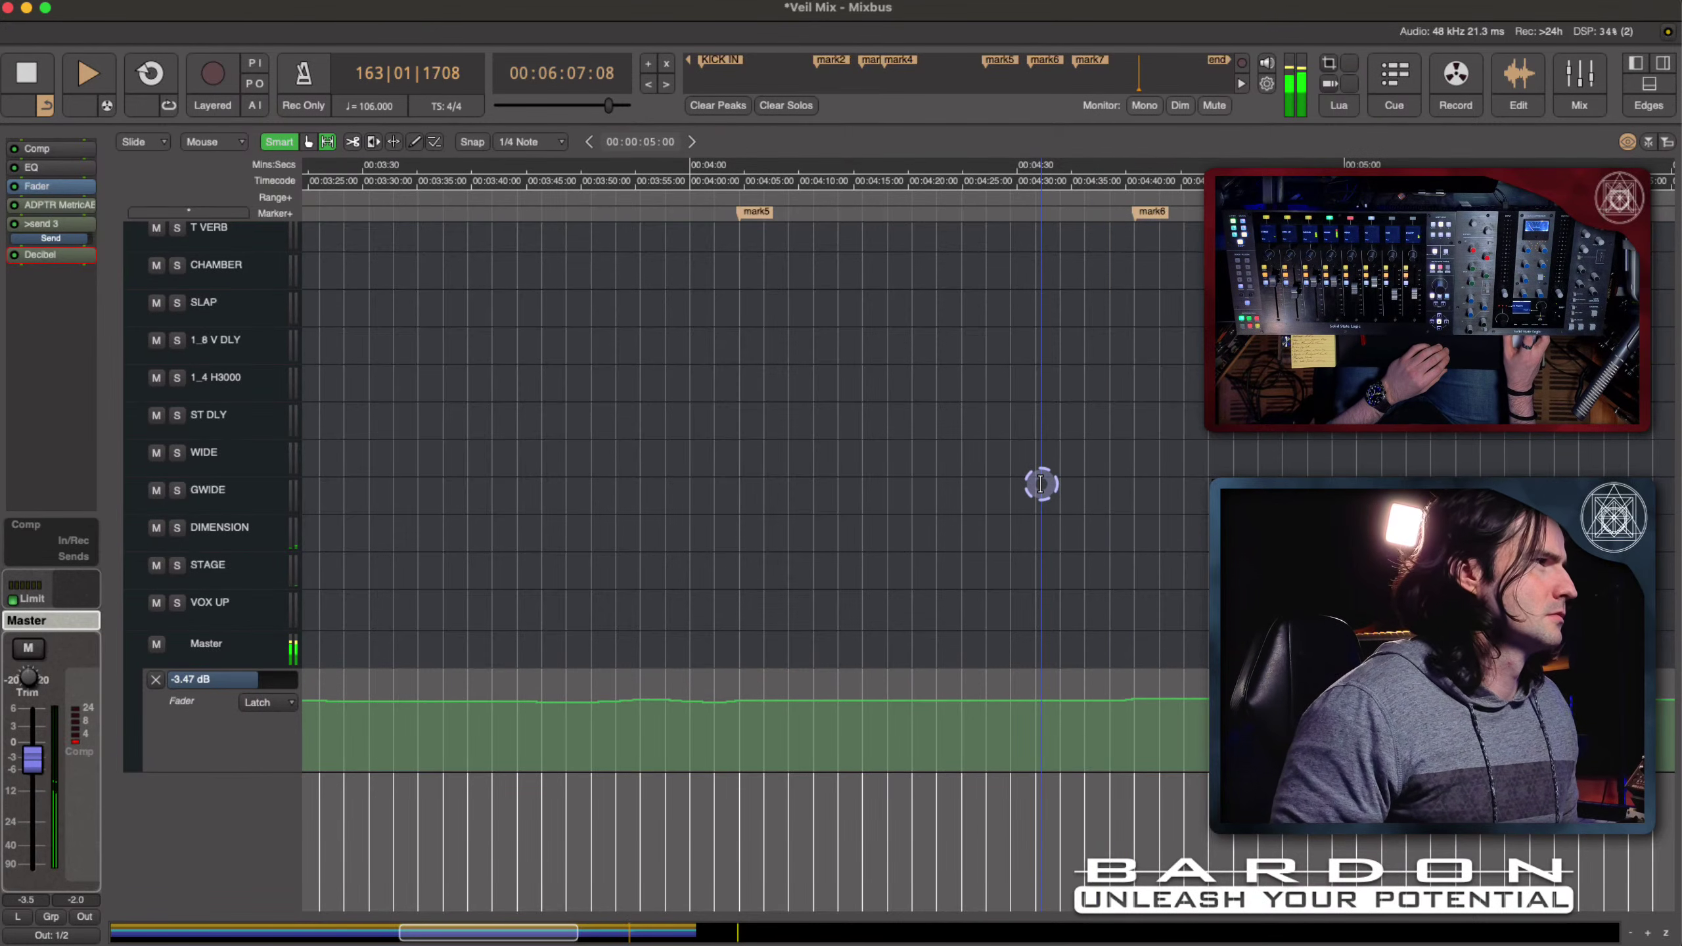
Step: Stop playback and delete the Master fader automation points from about 6:02 to 6:14
click(1040, 484)
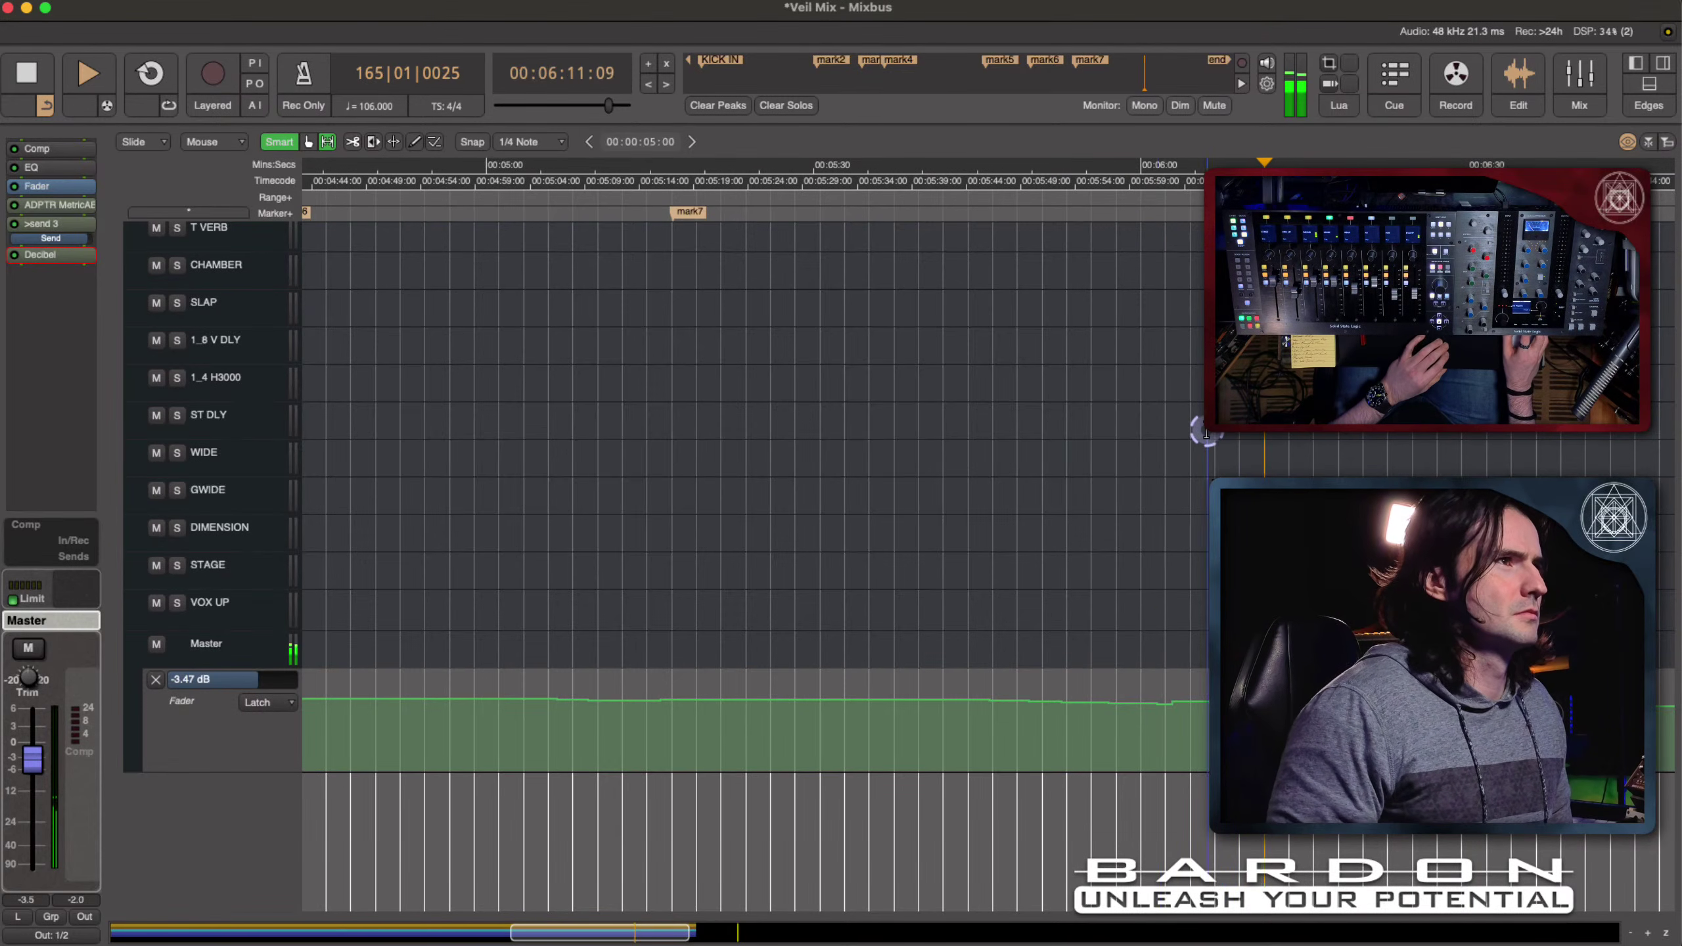
key(space)
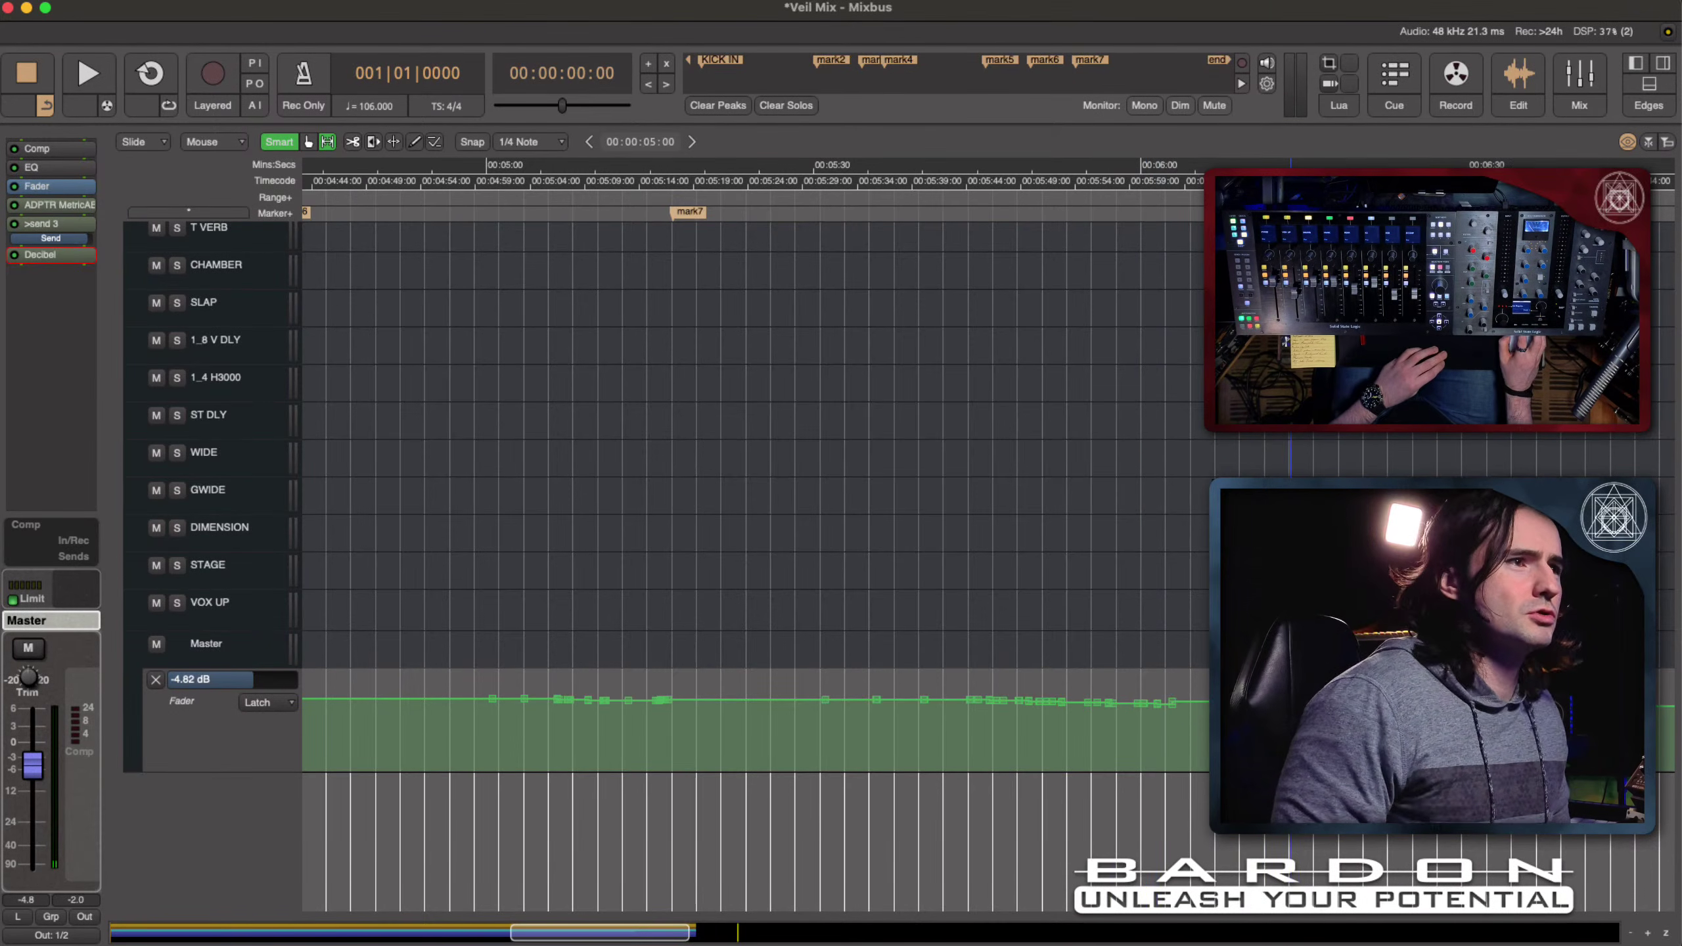
drag(1298, 726, 1164, 727)
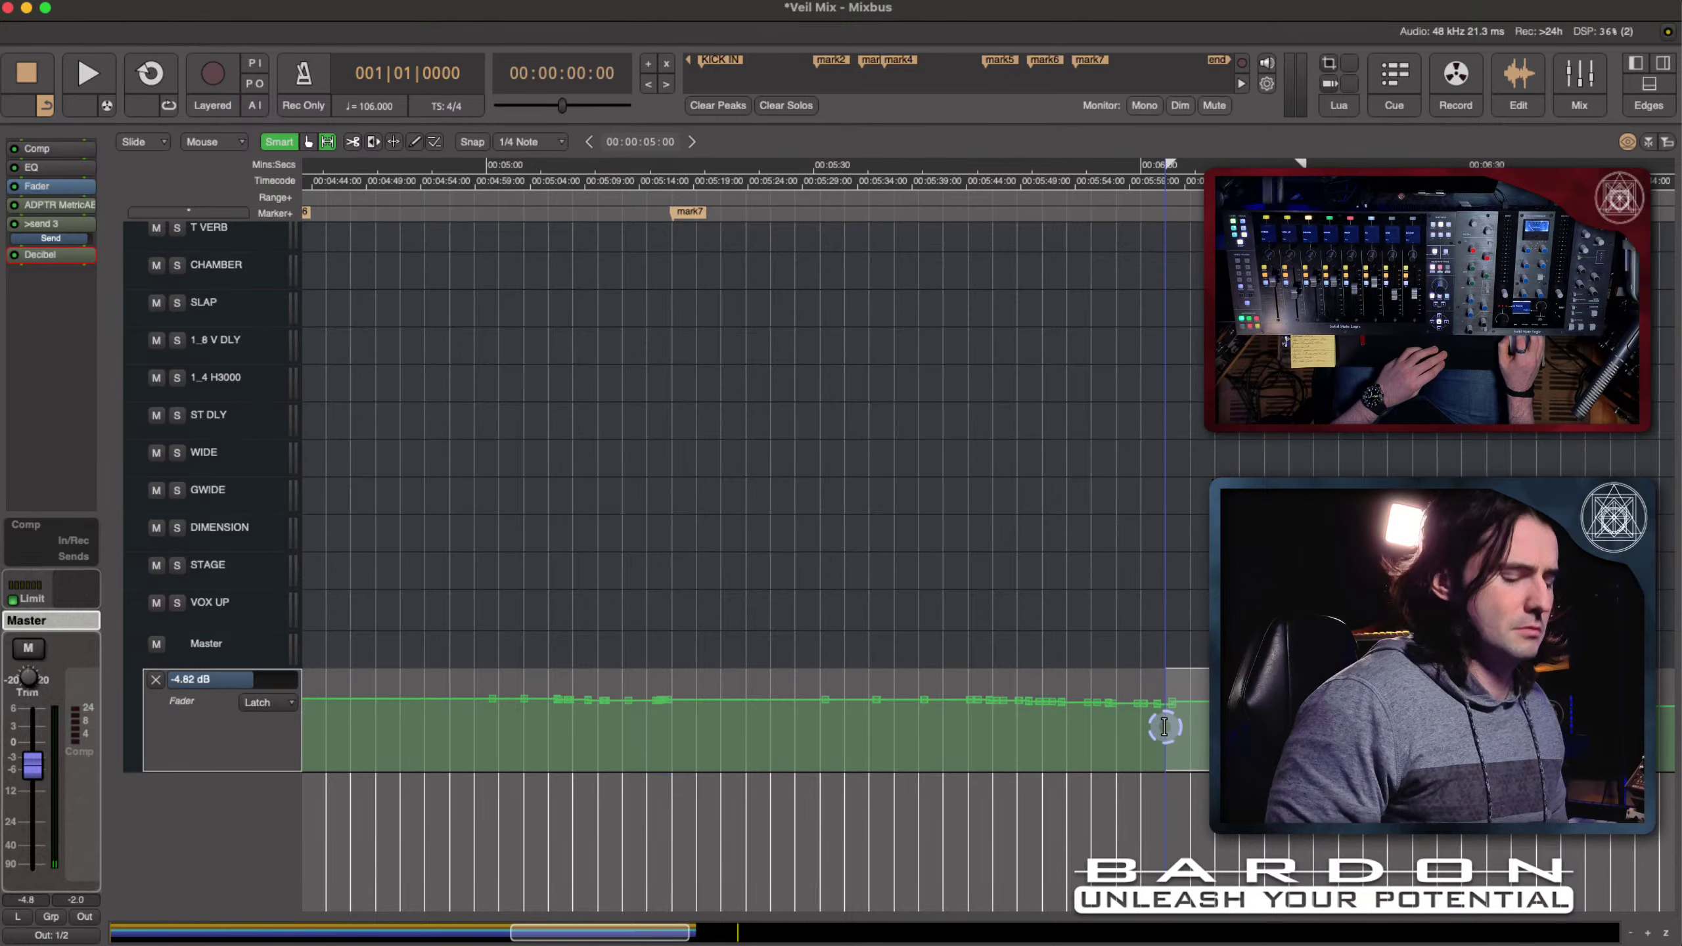
key(BackSpace)
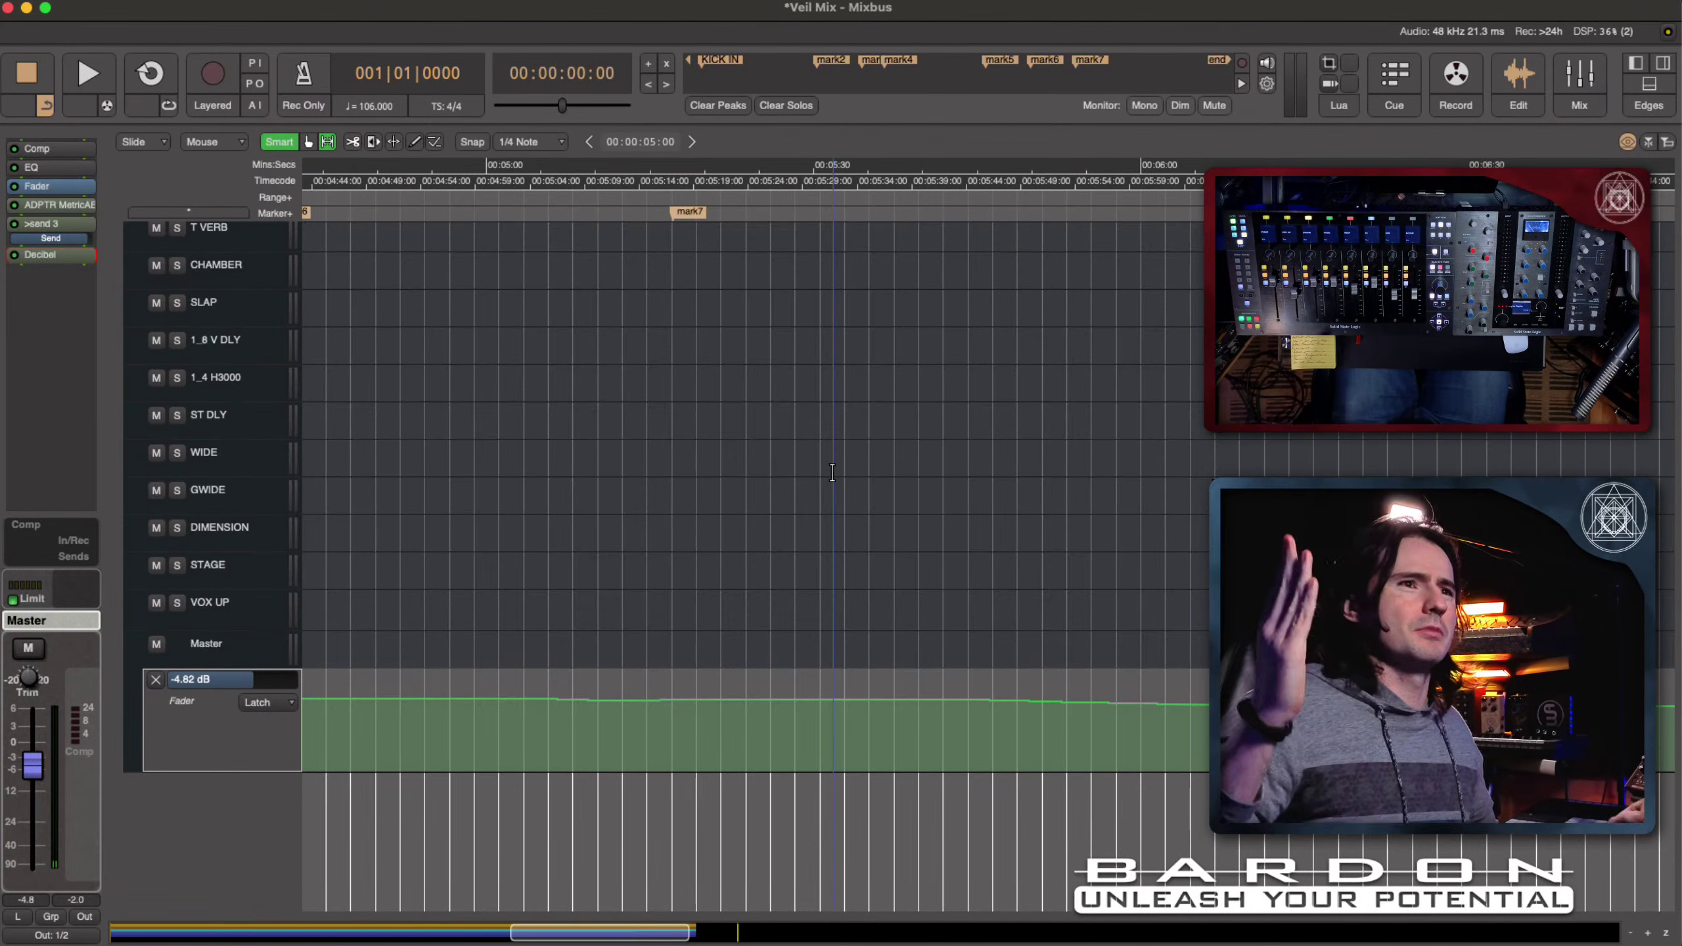
Step: Place the playhead at about 4:00, just before mark5, and select the DOOM drum track
scroll(832, 473, up, 20)
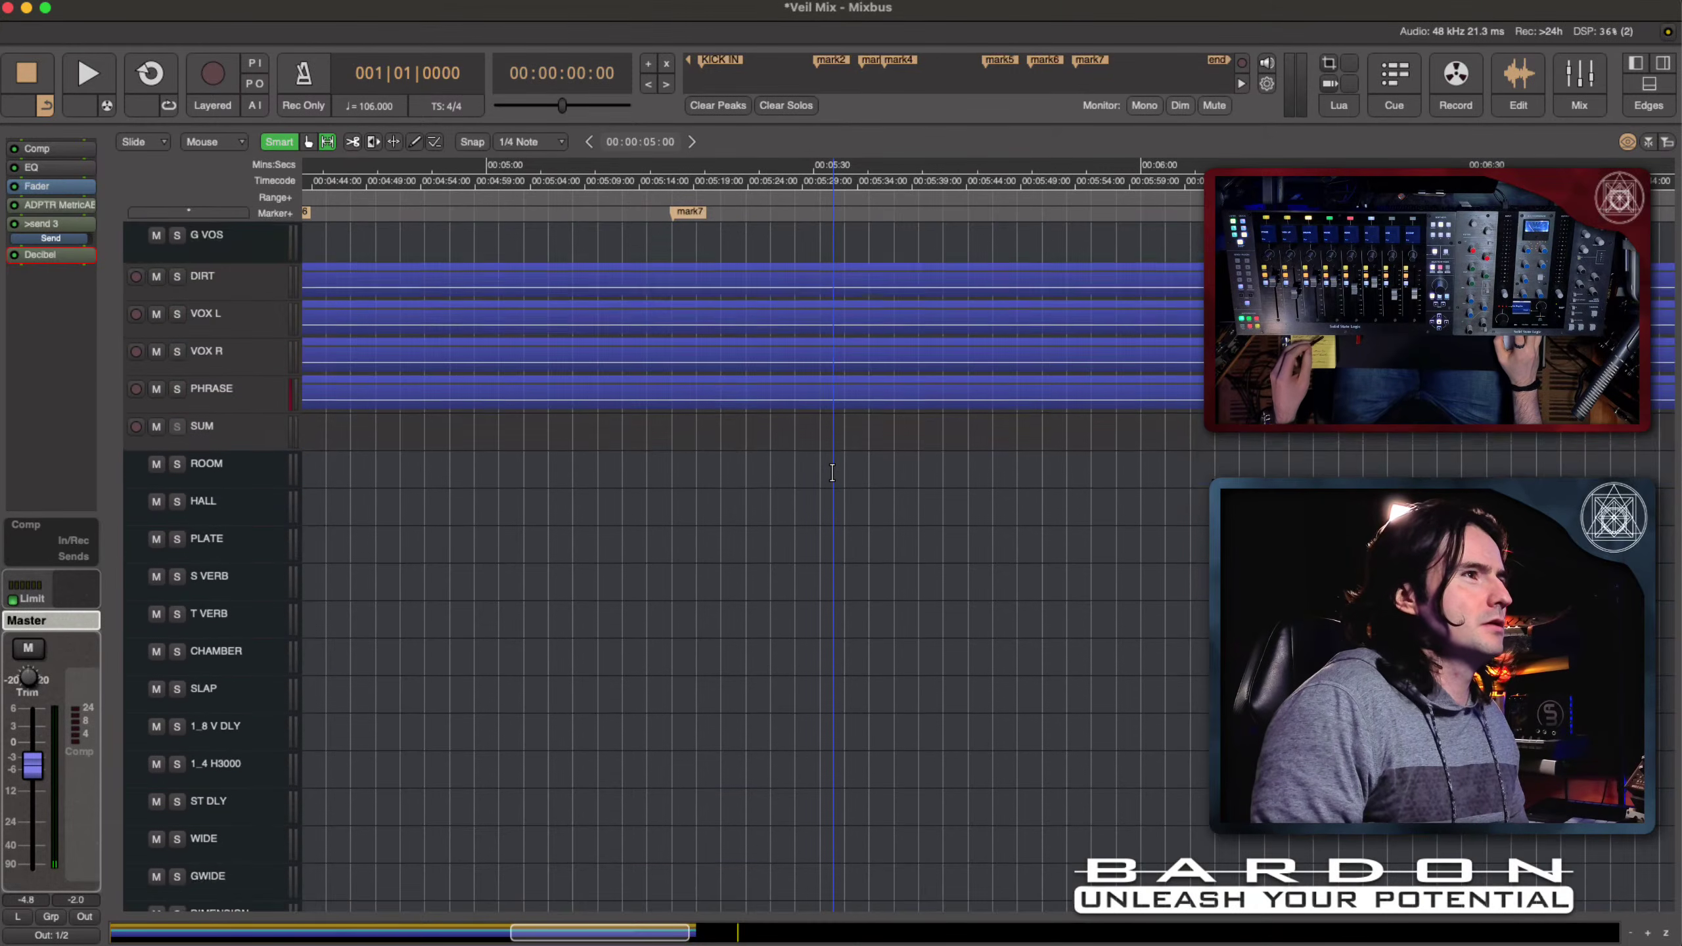
scroll(832, 472, left, 3)
scroll(833, 473, up, 11)
scroll(833, 472, left, 3)
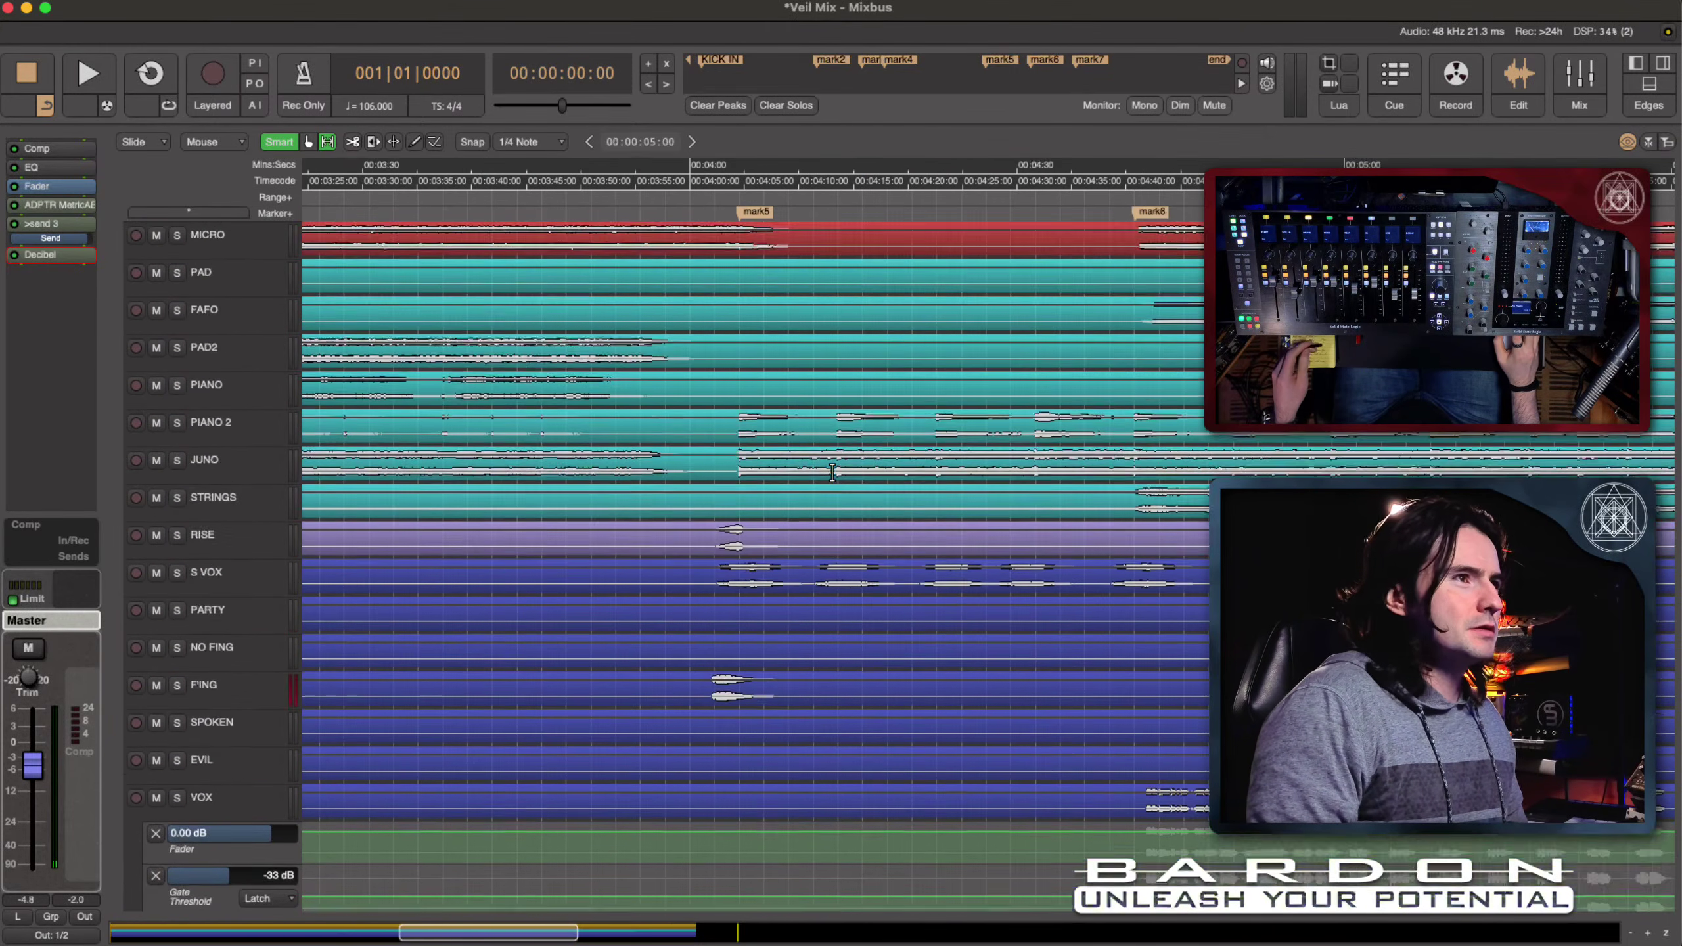
scroll(1106, 328, up, 7)
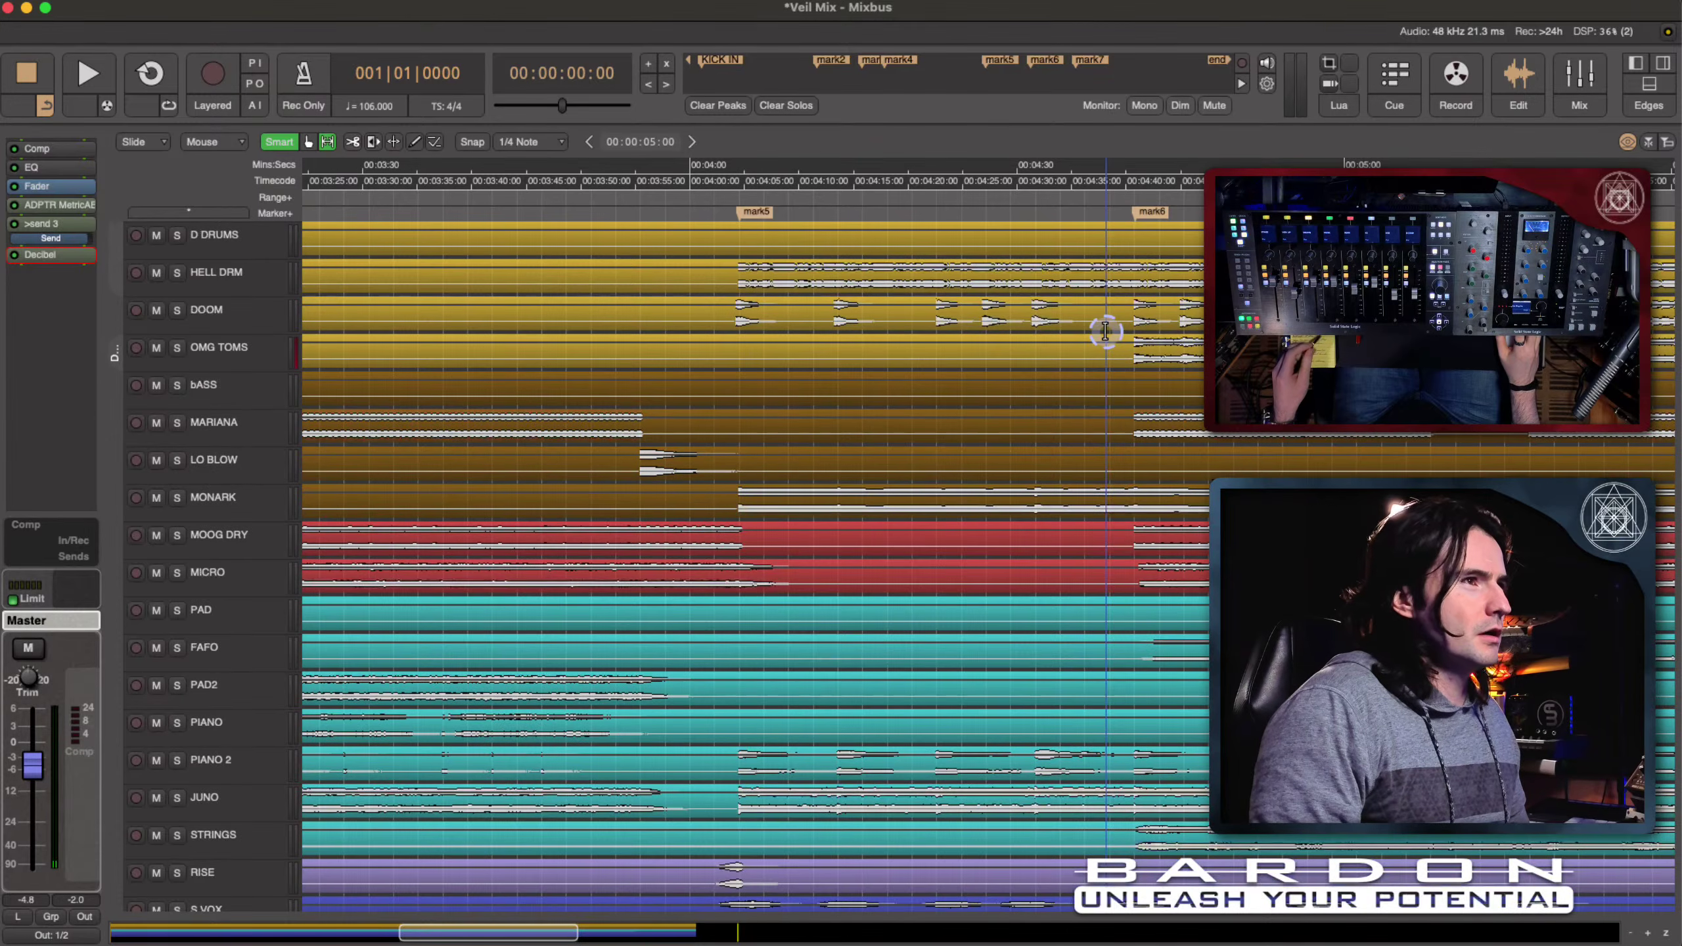
click(691, 166)
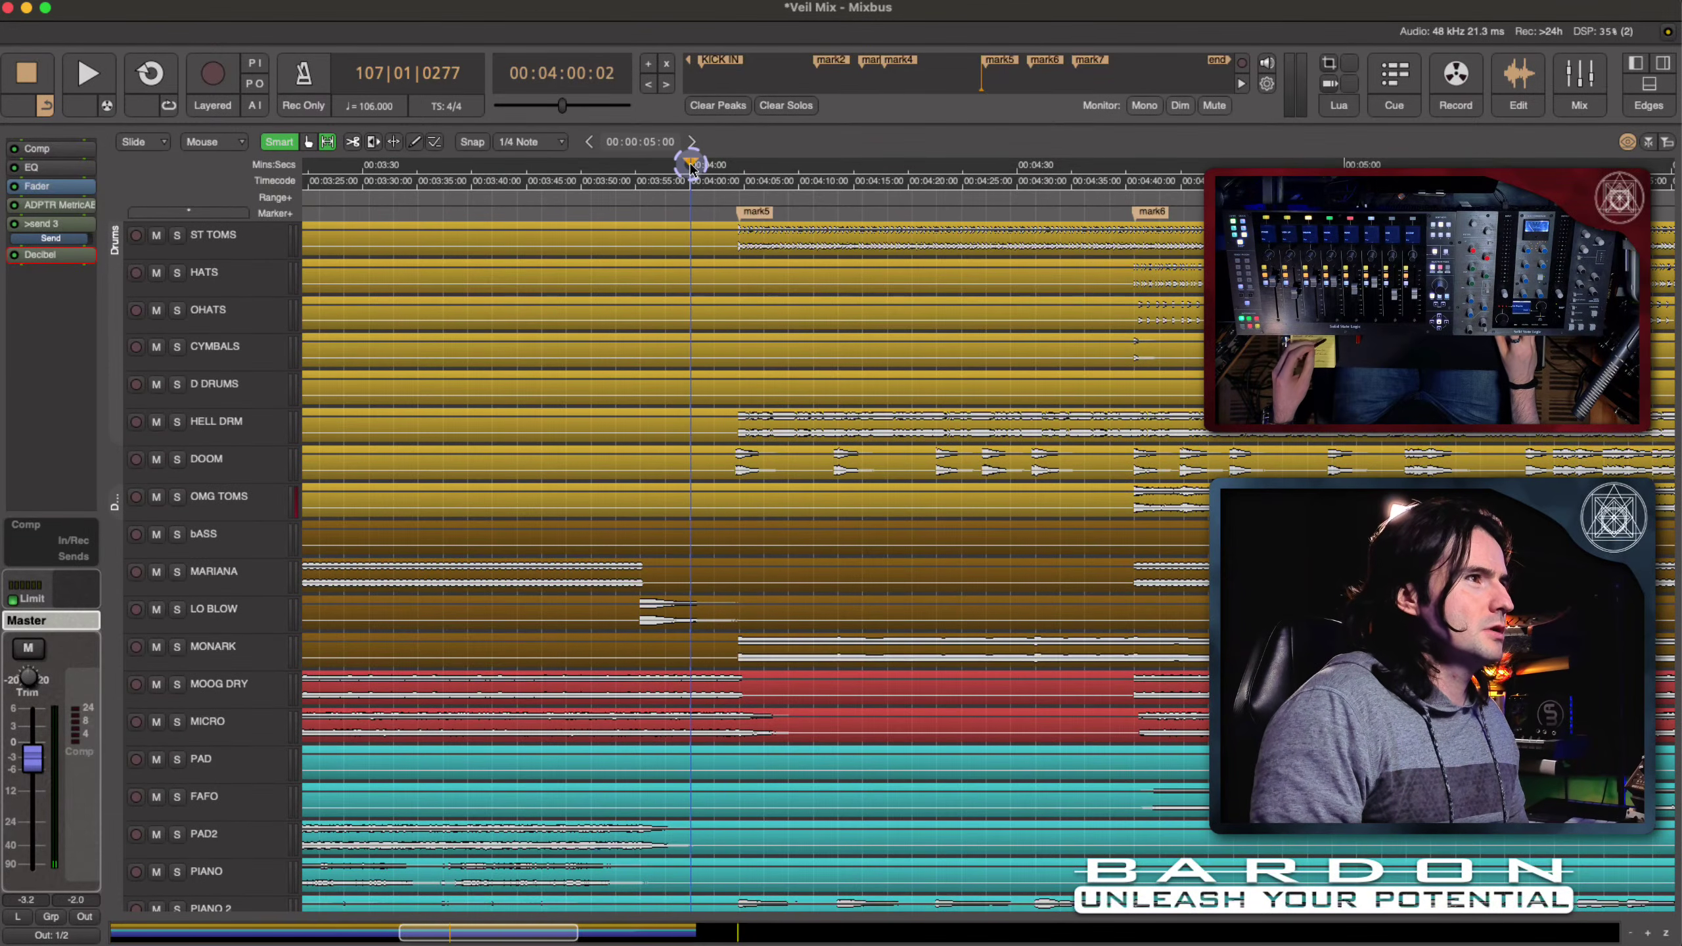
click(232, 467)
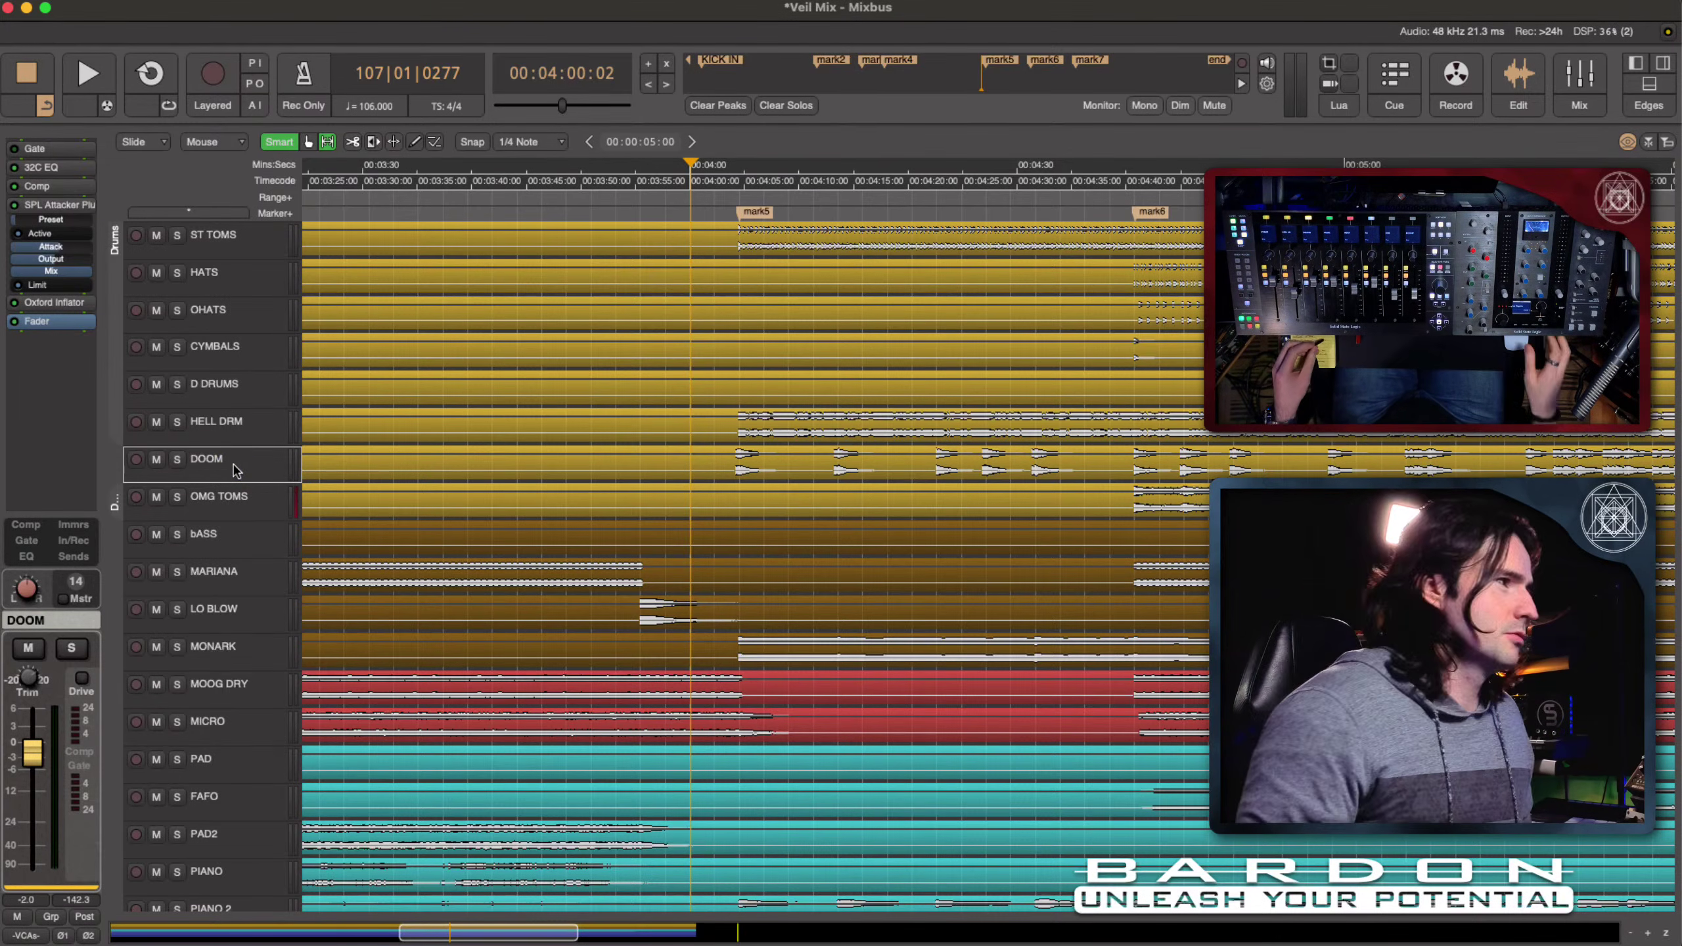
Step: Set the Master fader's automation mode to Play and return to the DOOM track
scroll(499, 610, down, 20)
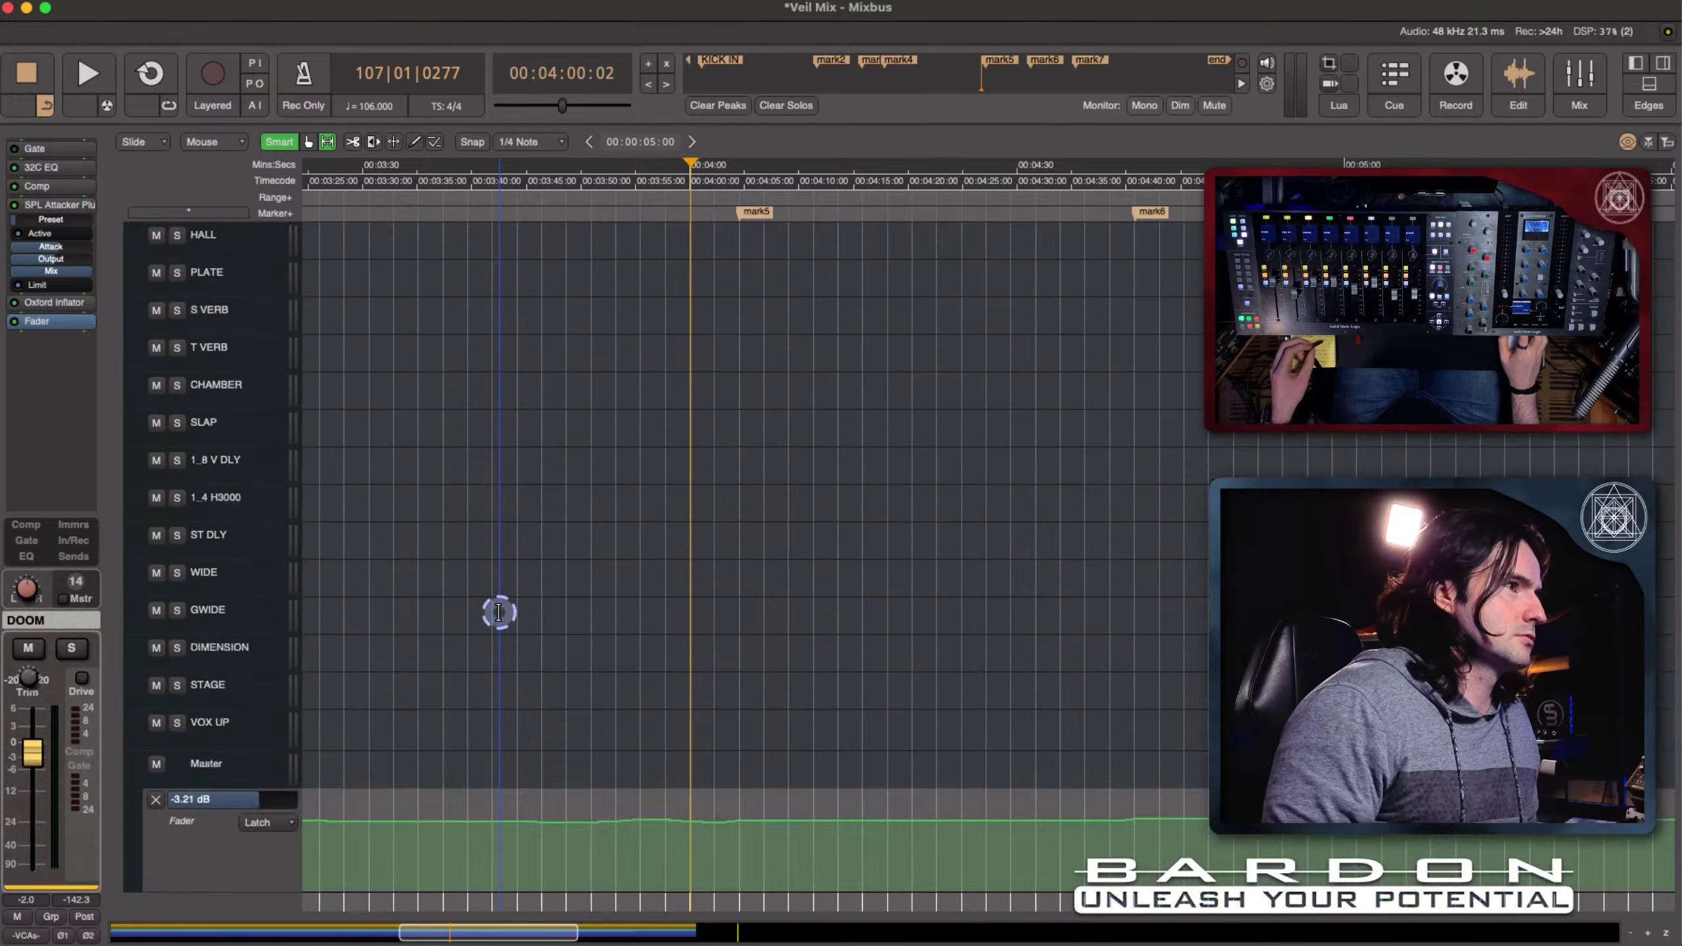
scroll(499, 610, down, 10)
scroll(495, 609, up, 5)
click(281, 525)
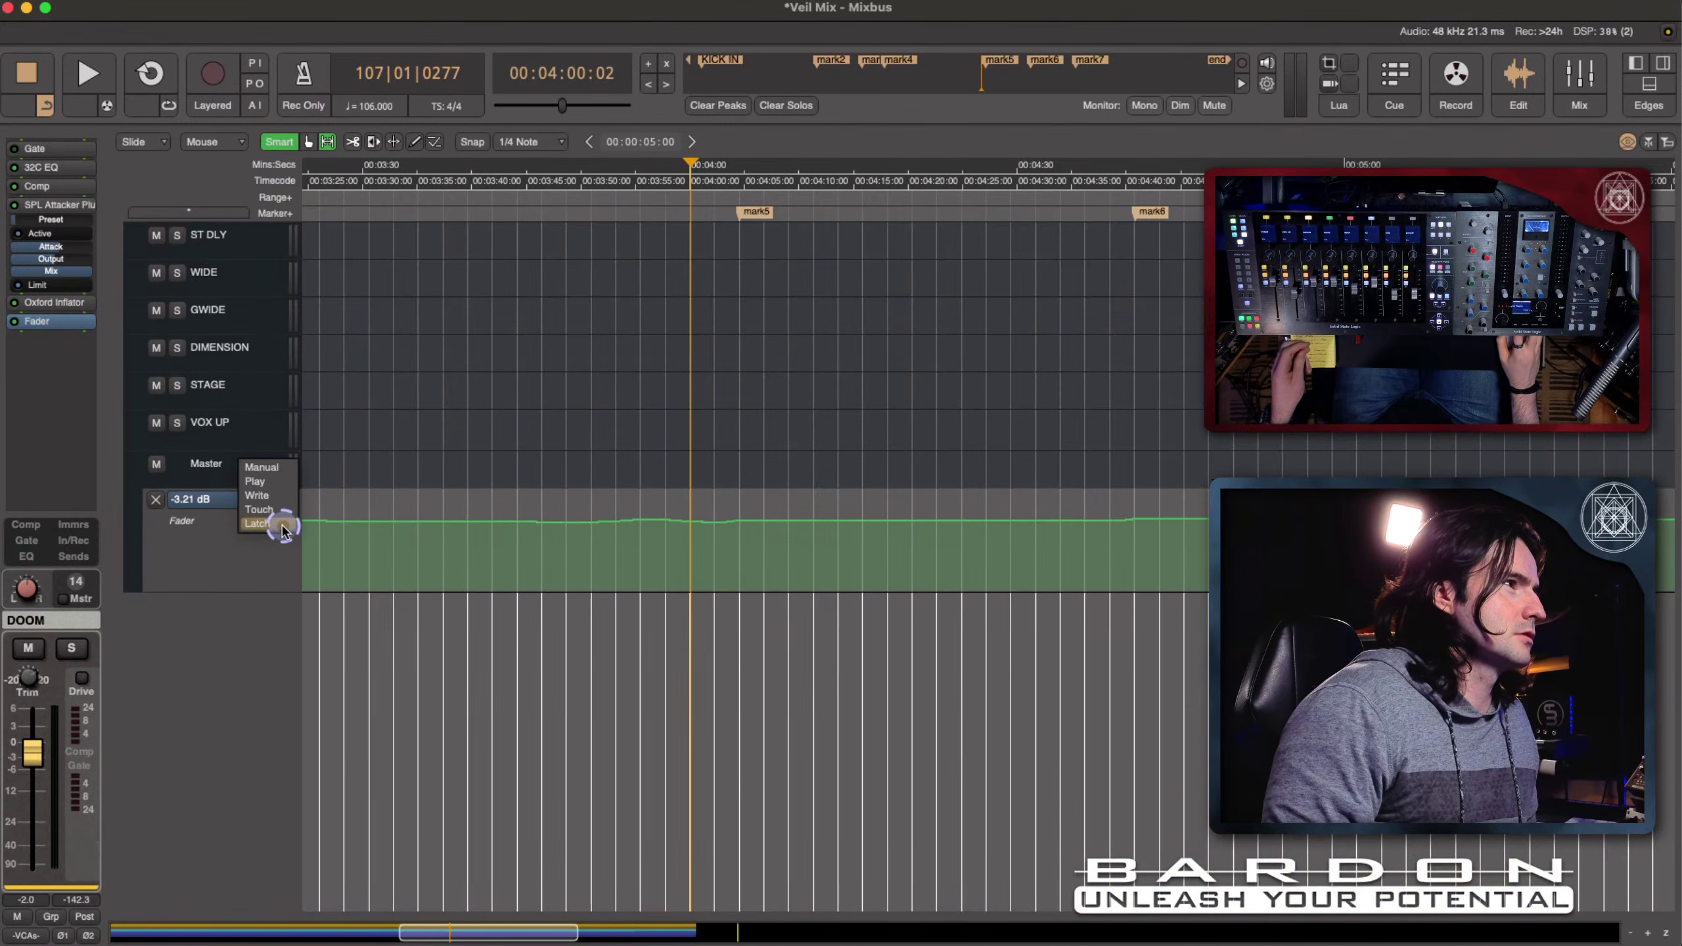
click(274, 481)
scroll(970, 376, up, 15)
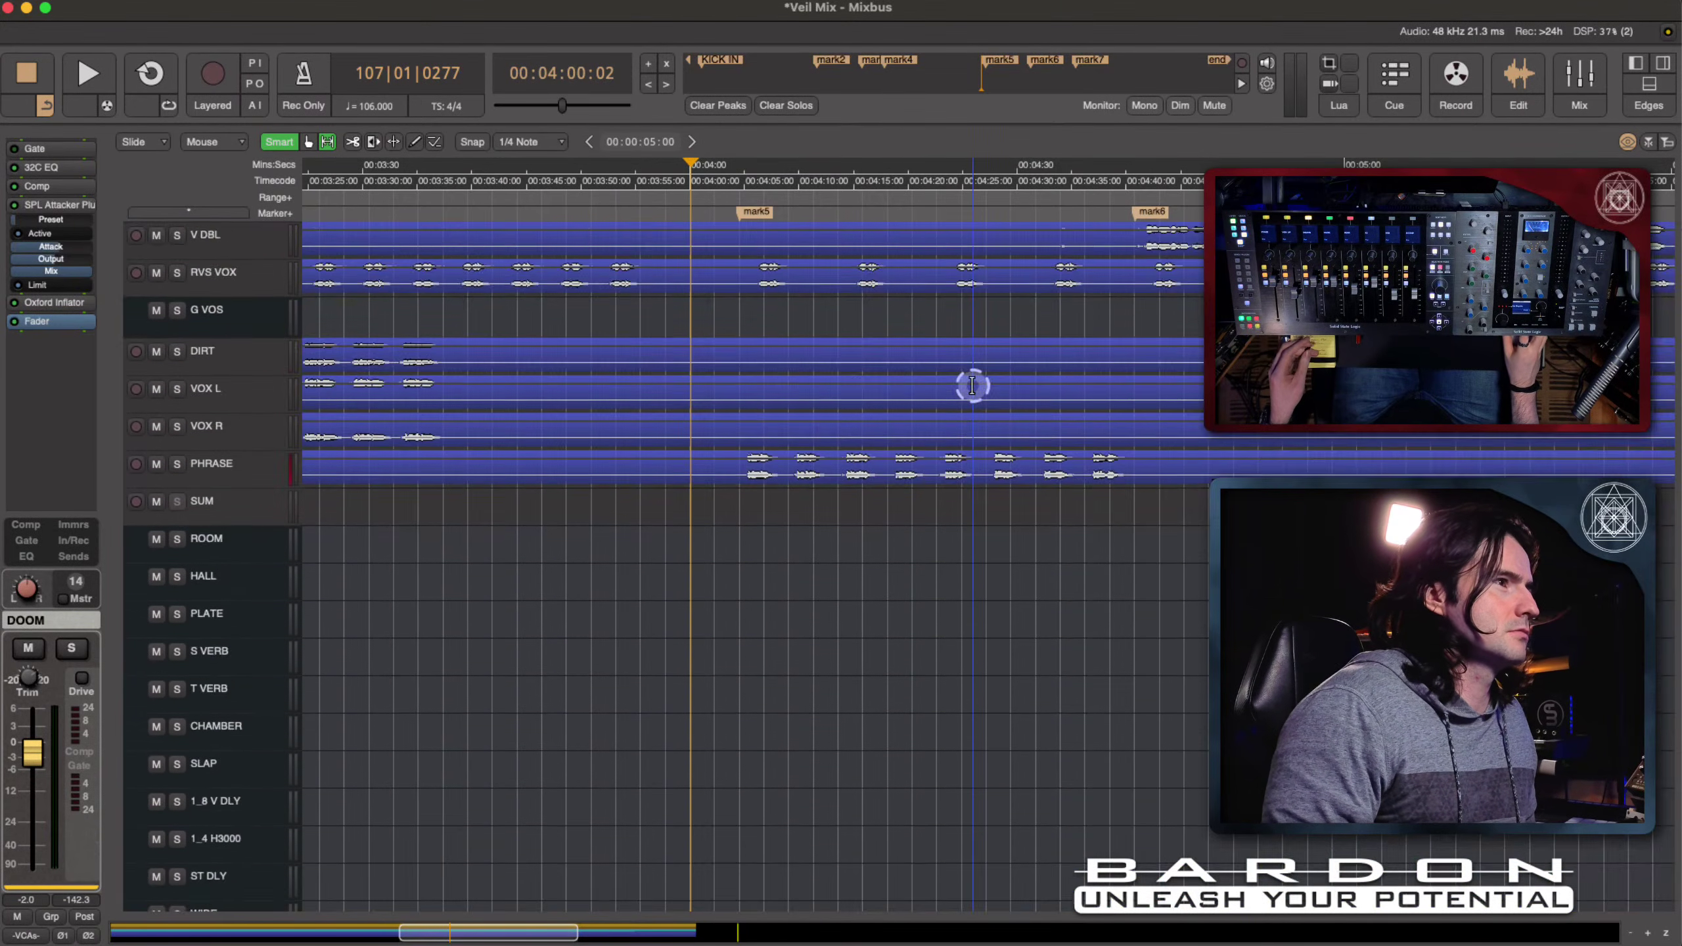
scroll(971, 385, up, 15)
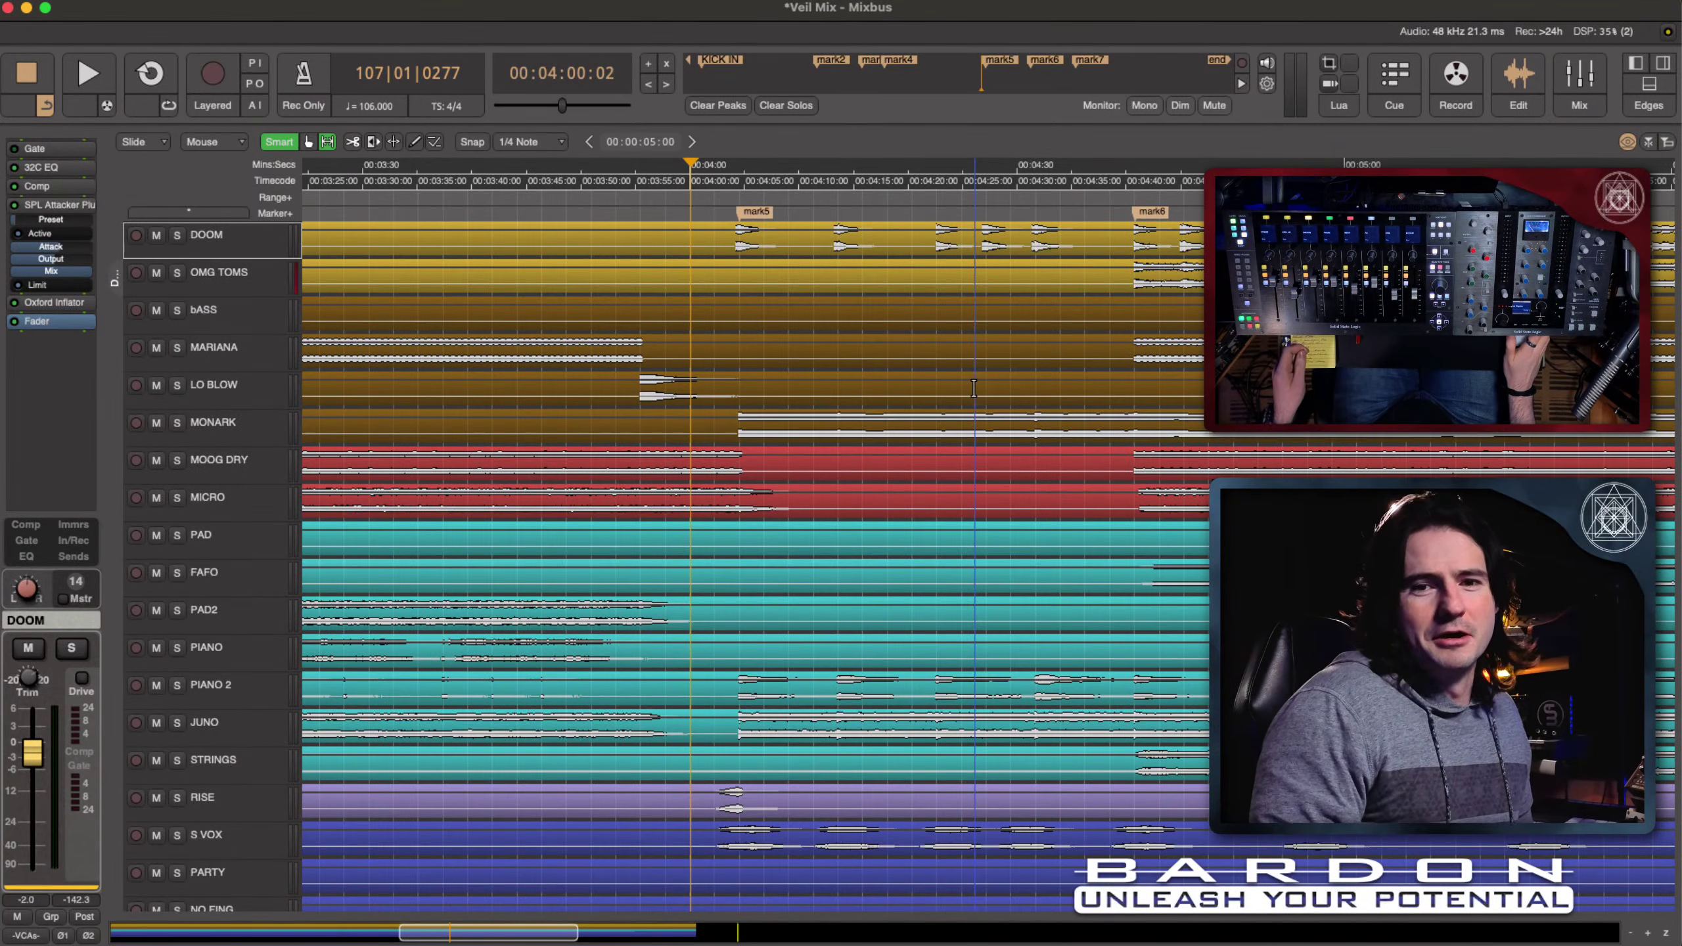
Step: Audition the DOOM track from 4:00 soloed, soloed together with HELL DRM, and in the full mix
scroll(974, 388, up, 5)
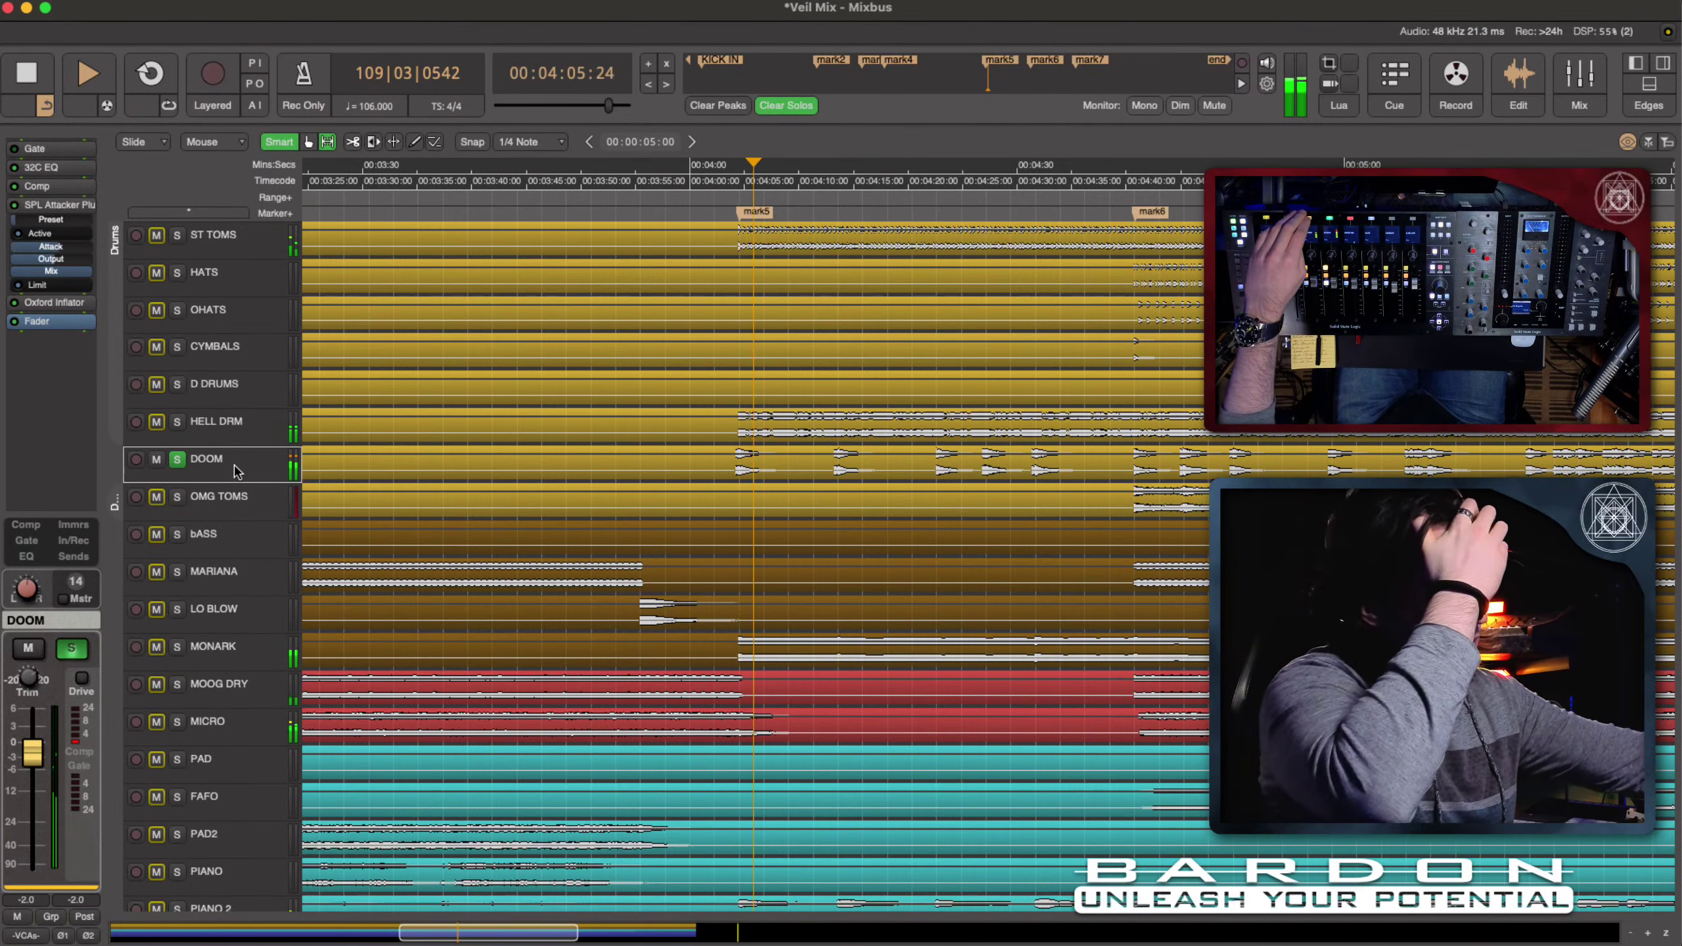
key(space)
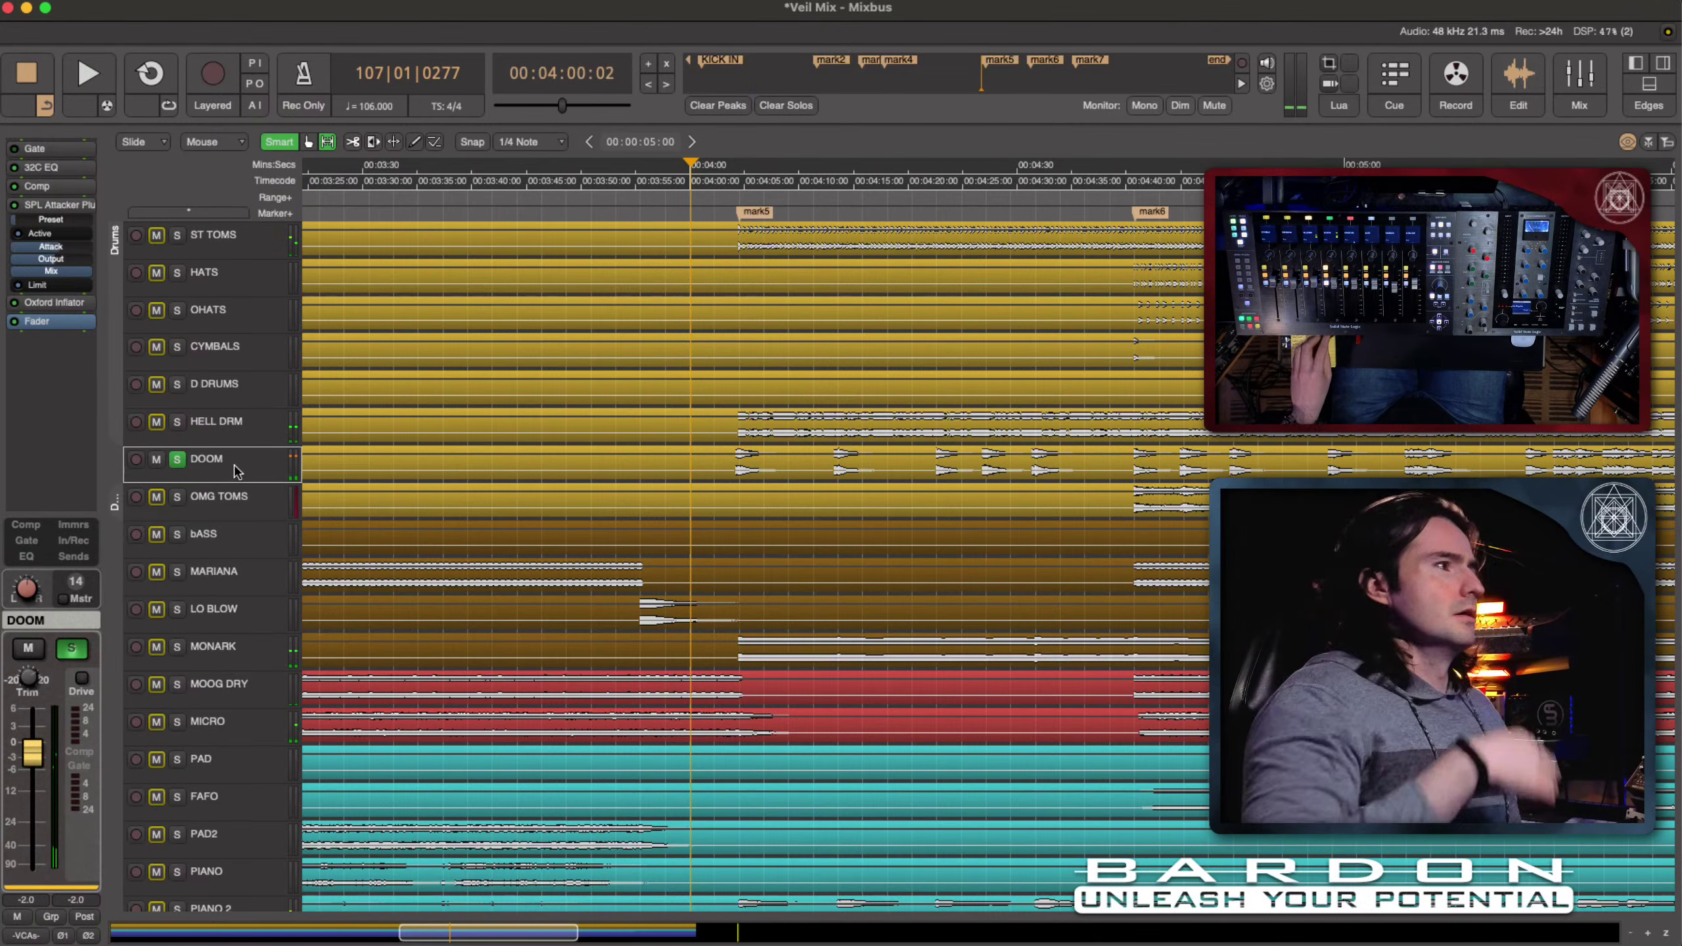
click(184, 461)
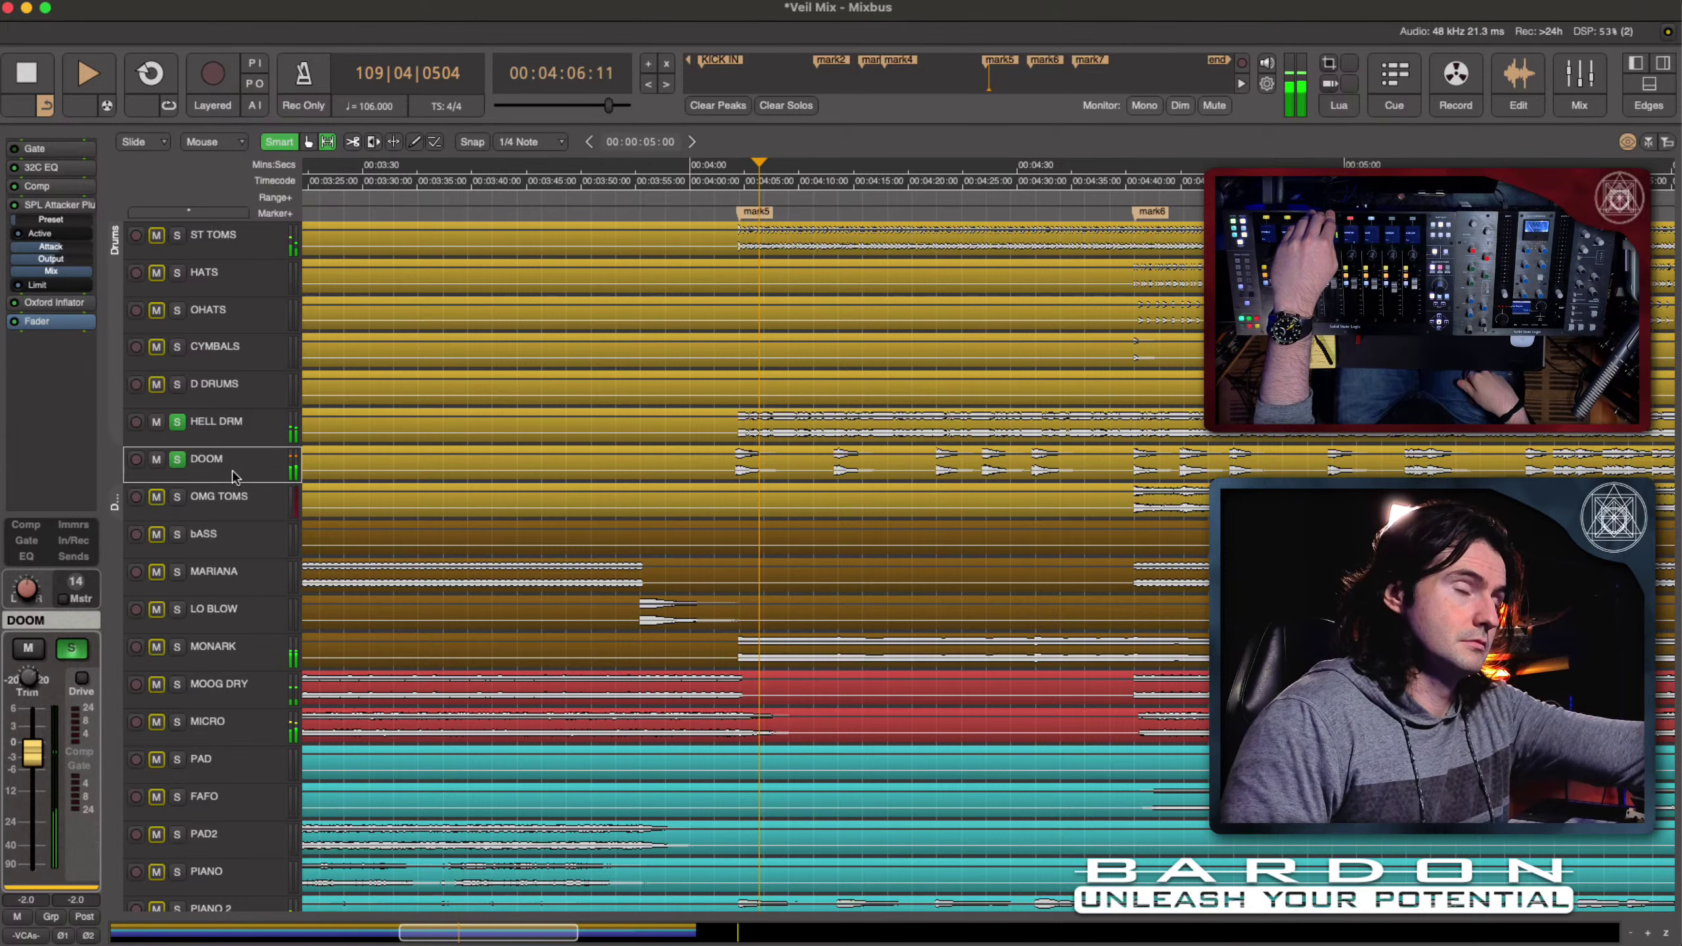
key(space)
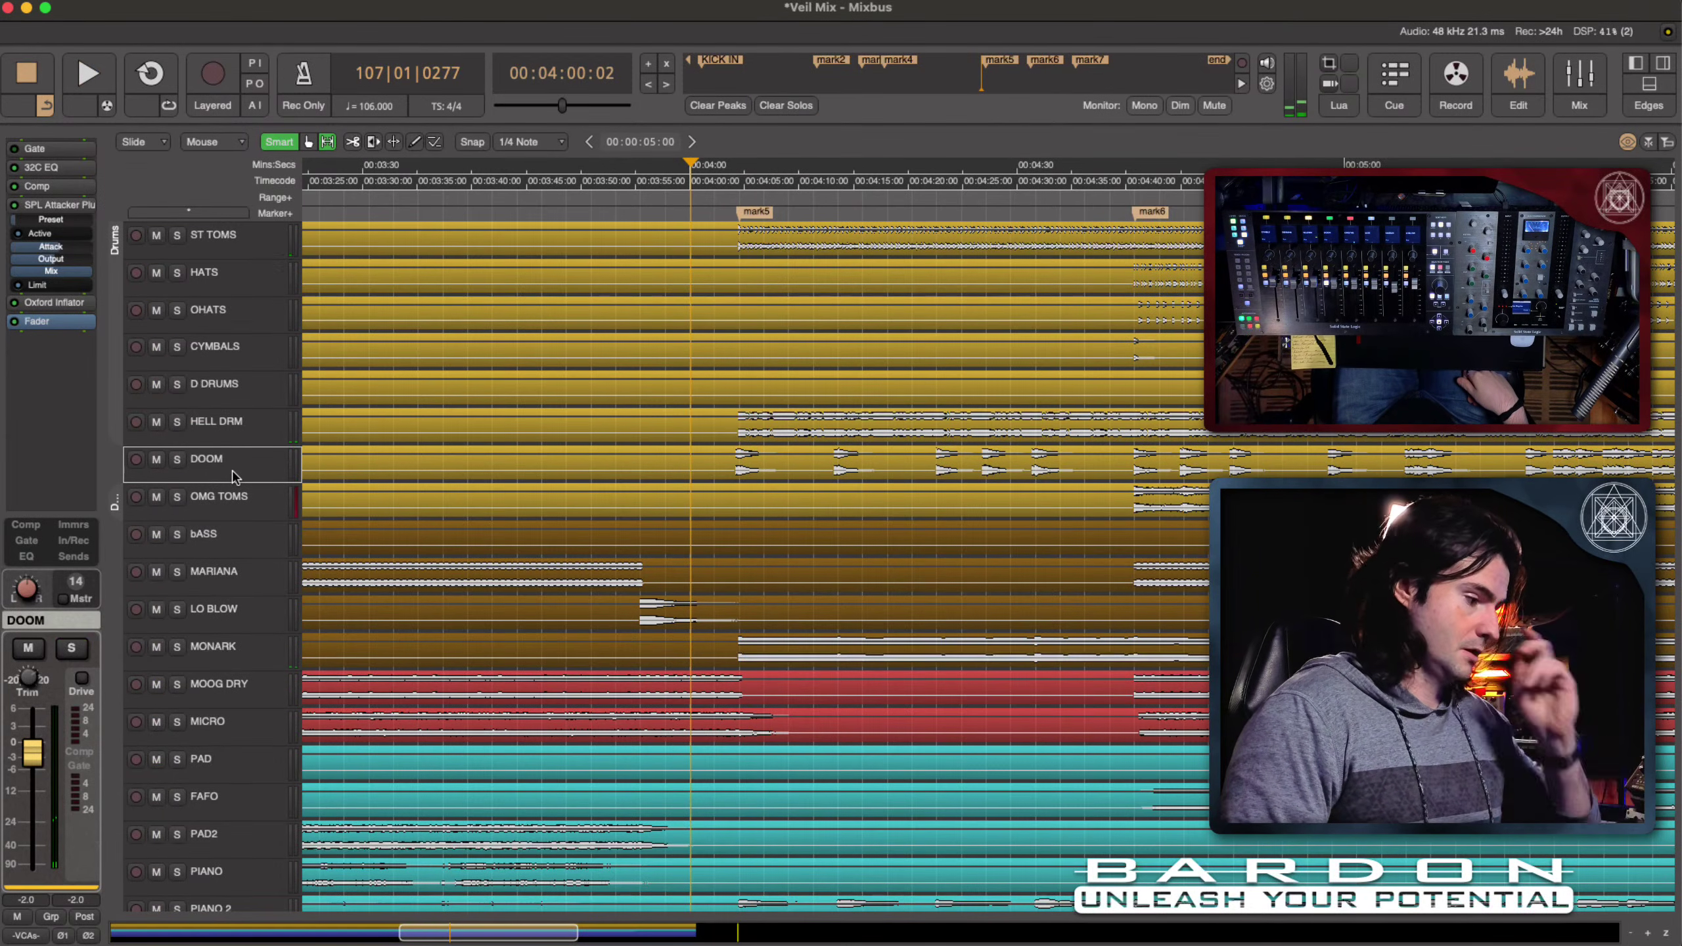
key(space)
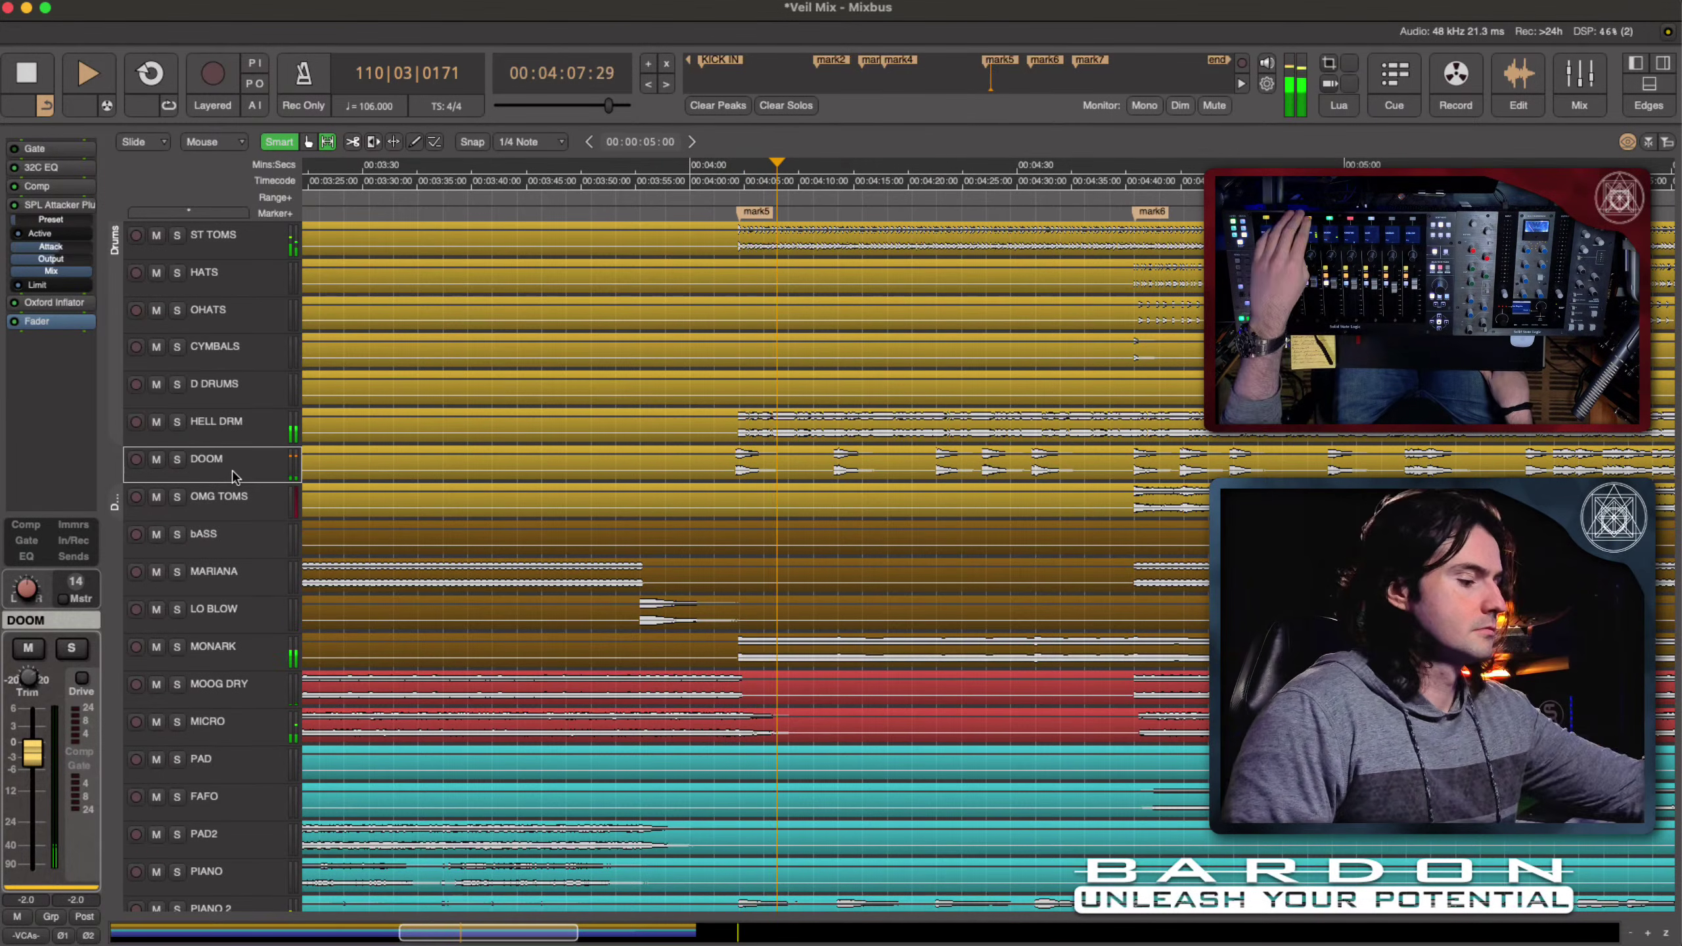
key(space)
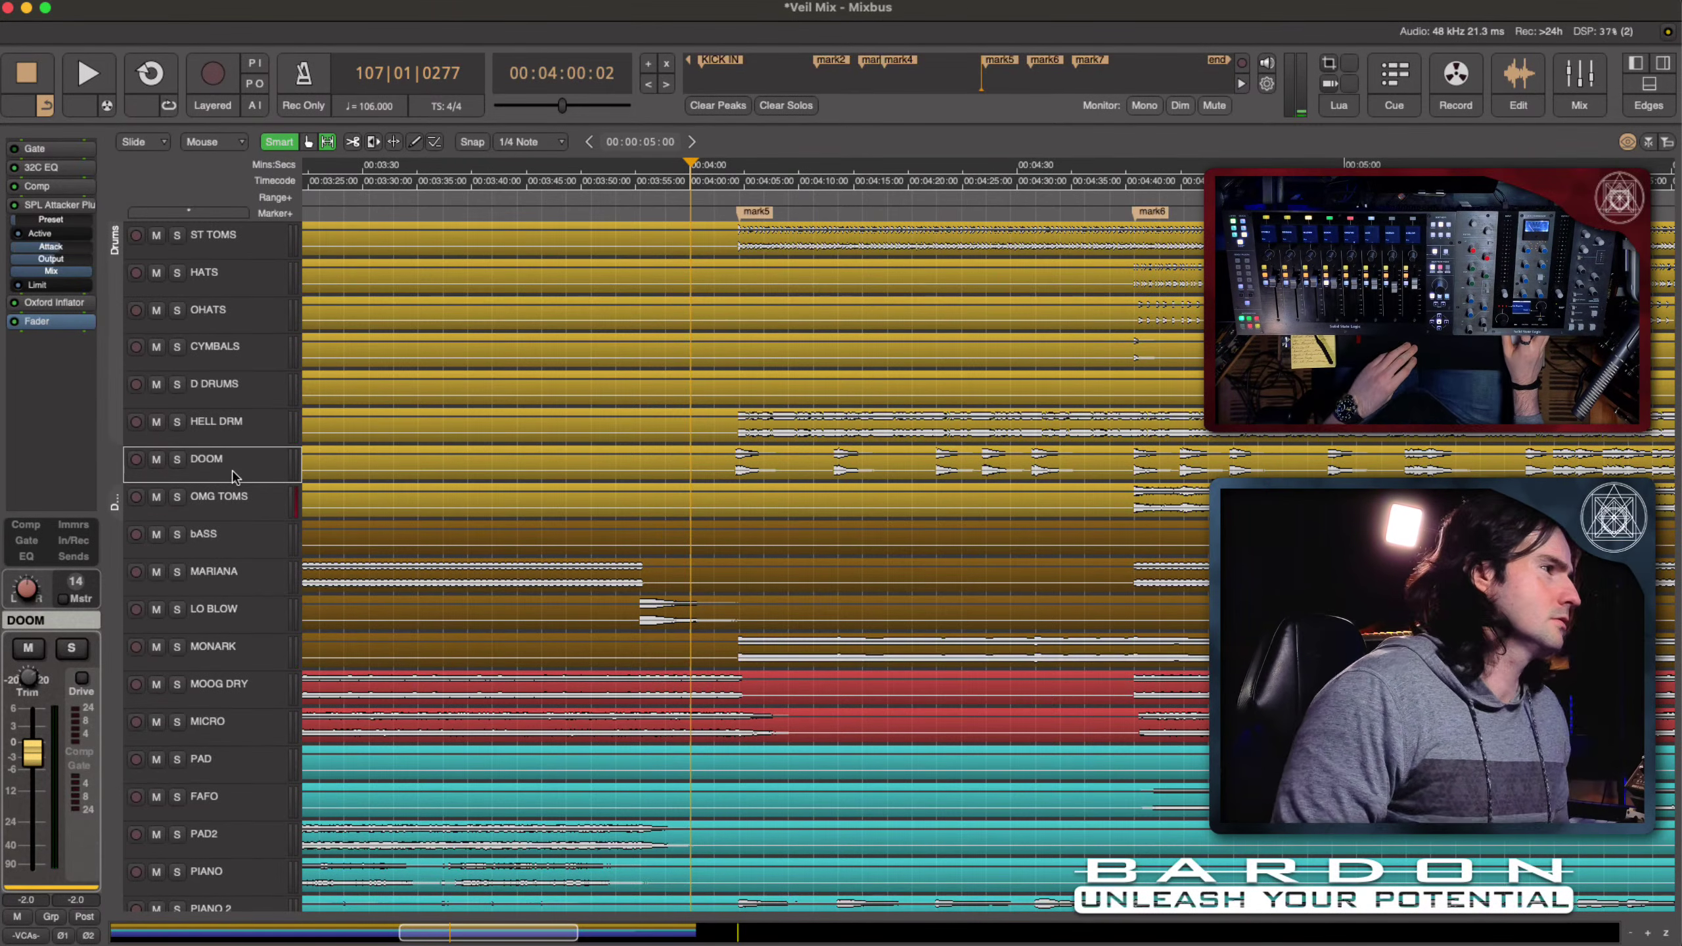
Step: Show and enlarge DOOM's fader automation lane, and record a small Touch-mode dip from about 4:01, leading into mark5
key(a)
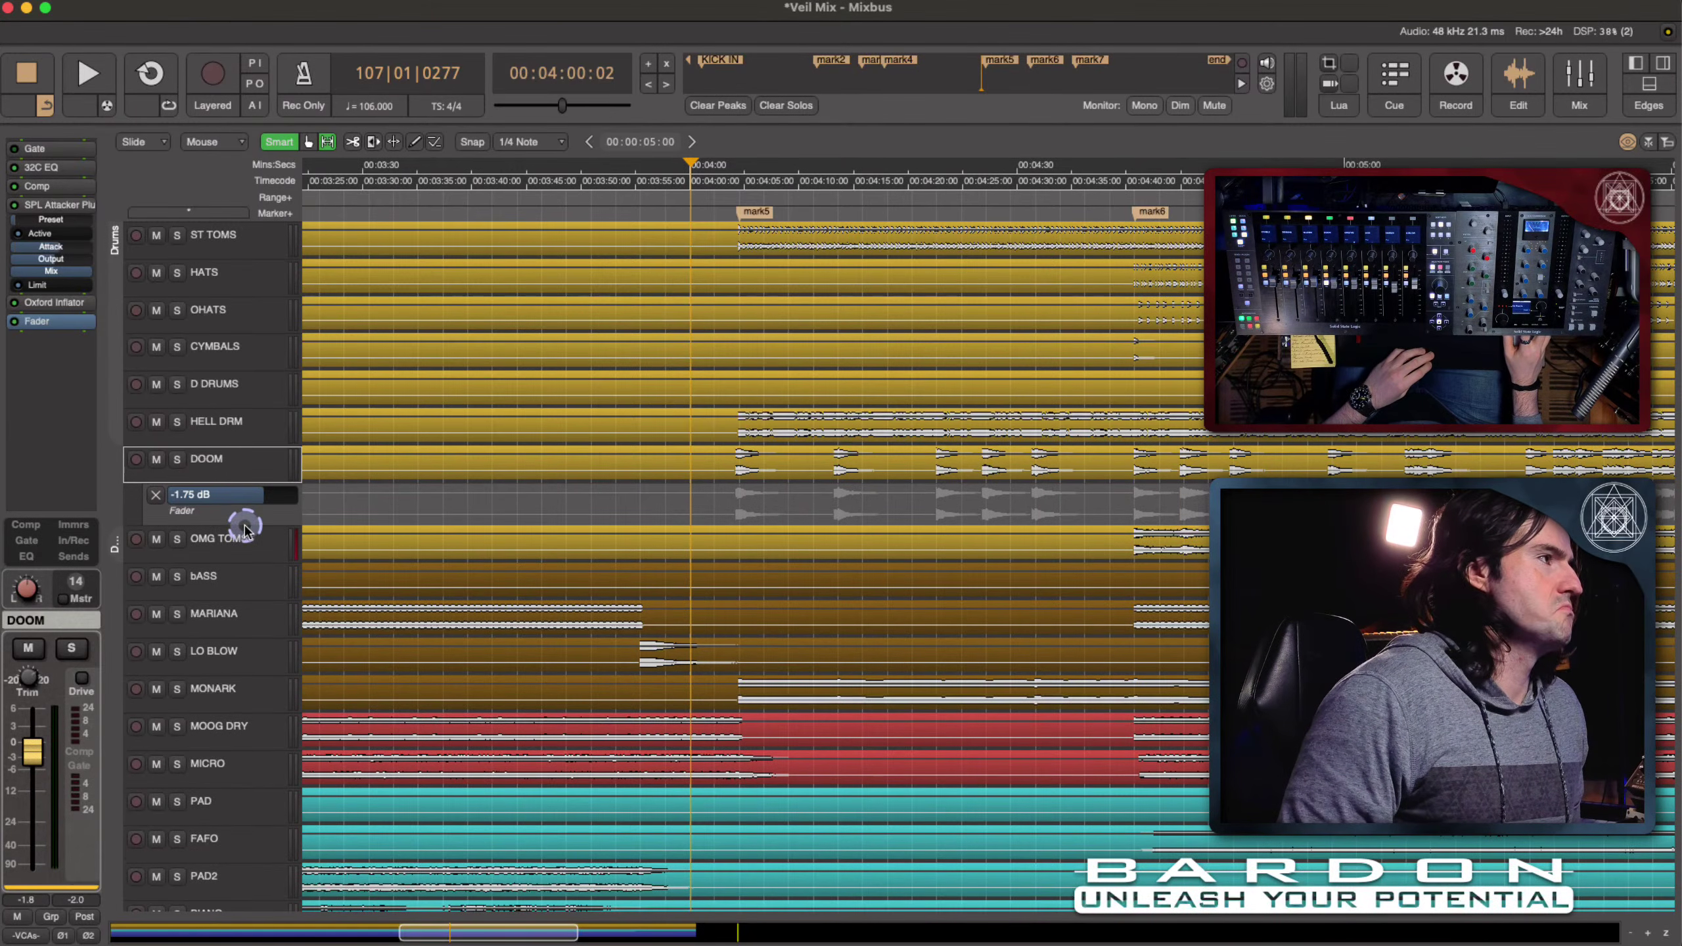
drag(245, 523, 244, 583)
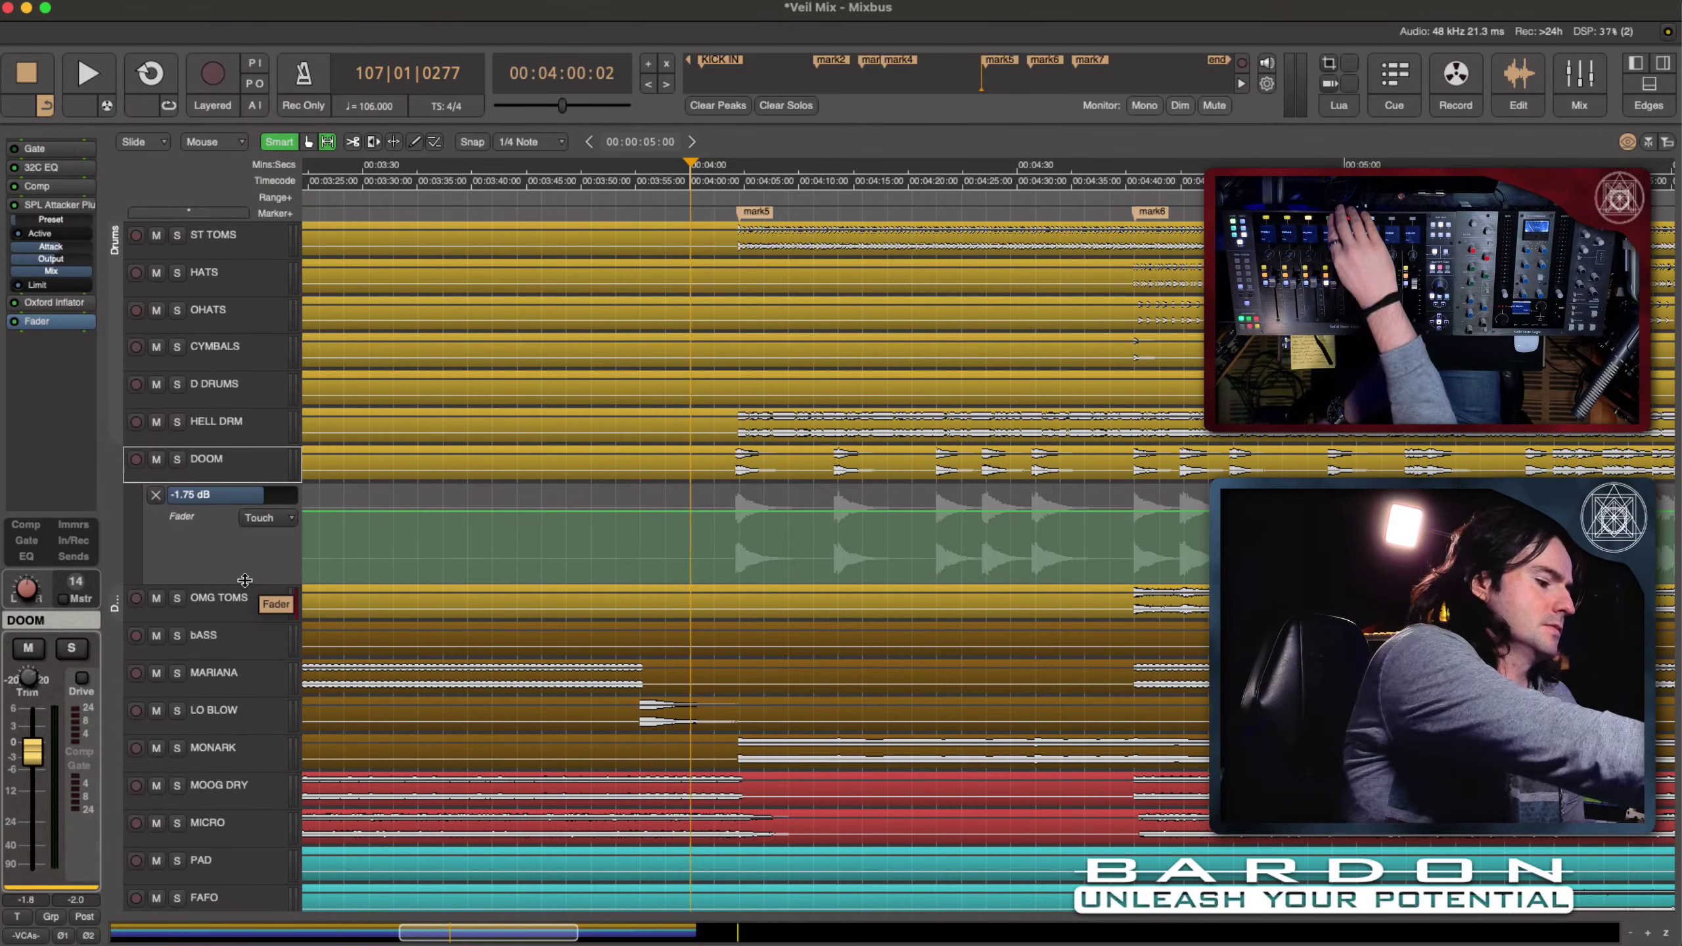
key(space)
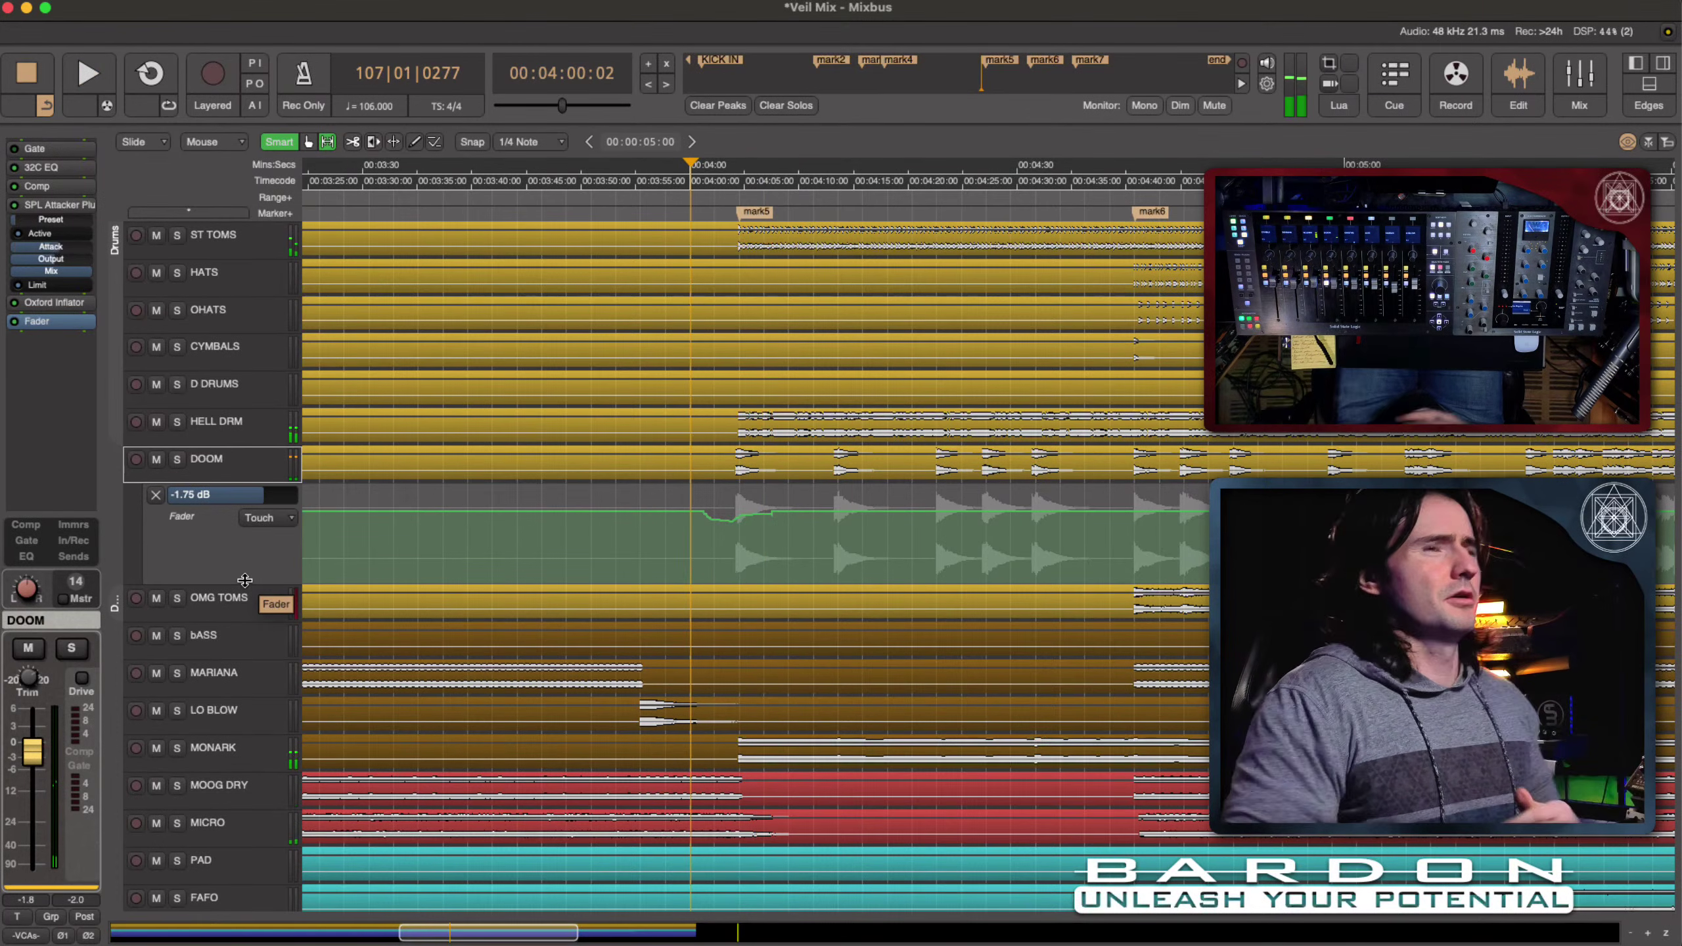
click(673, 542)
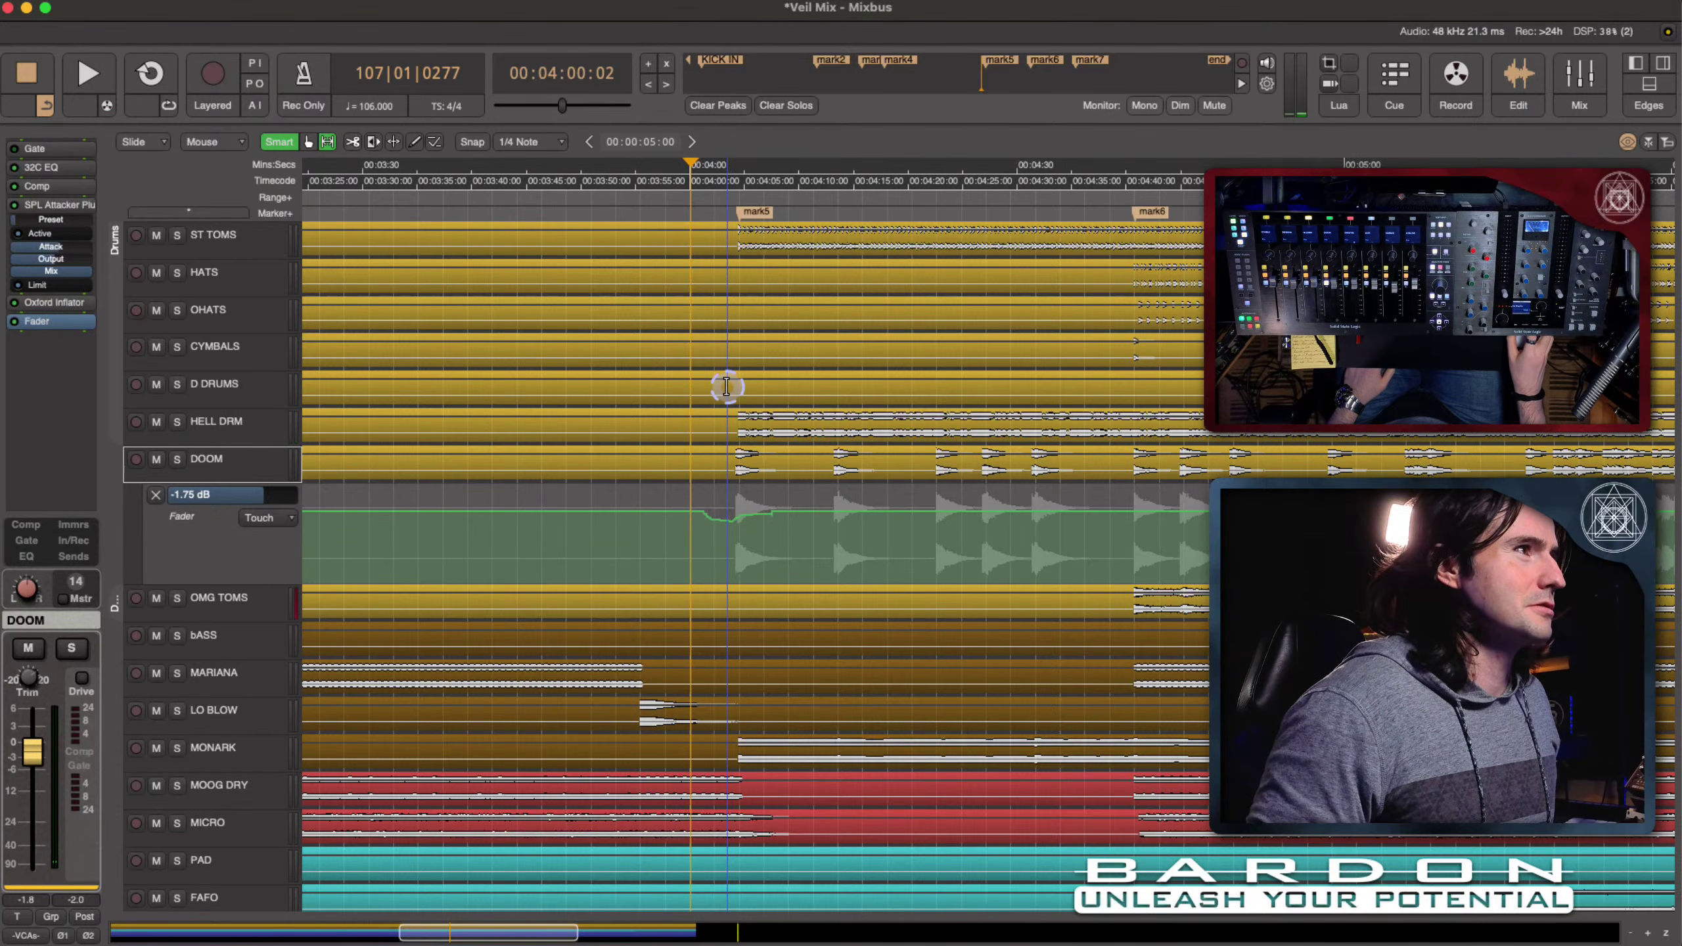
Step: Select the ST TOMS track and show its existing automation
scroll(727, 387, up, 5)
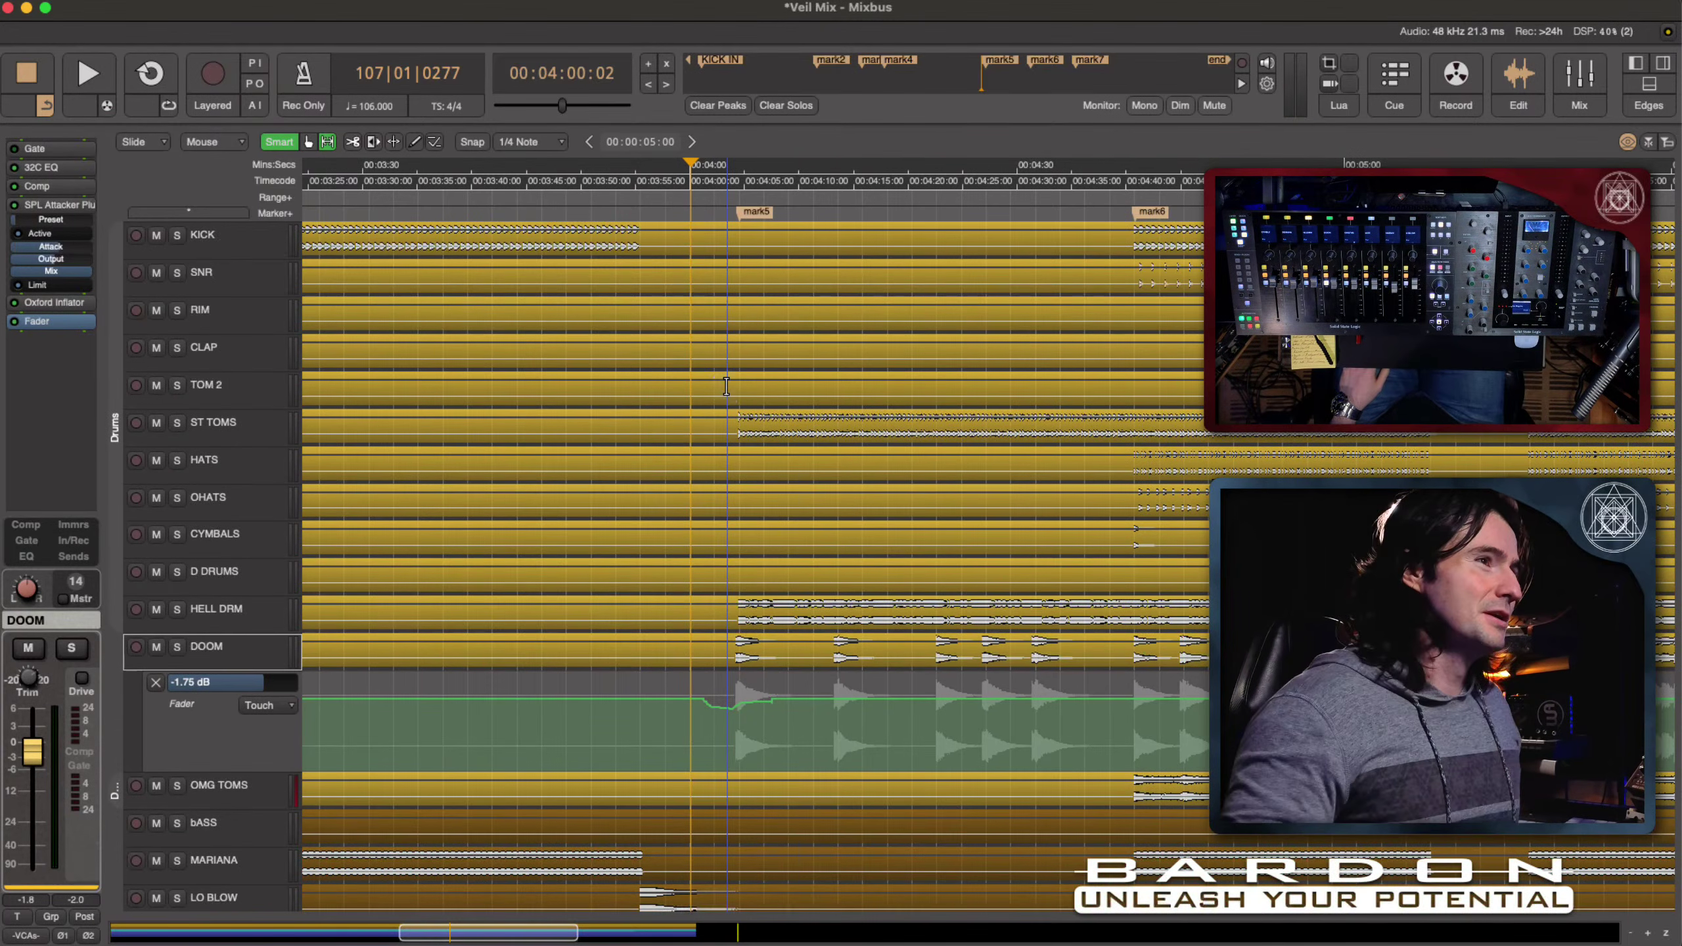
scroll(727, 387, left, 6)
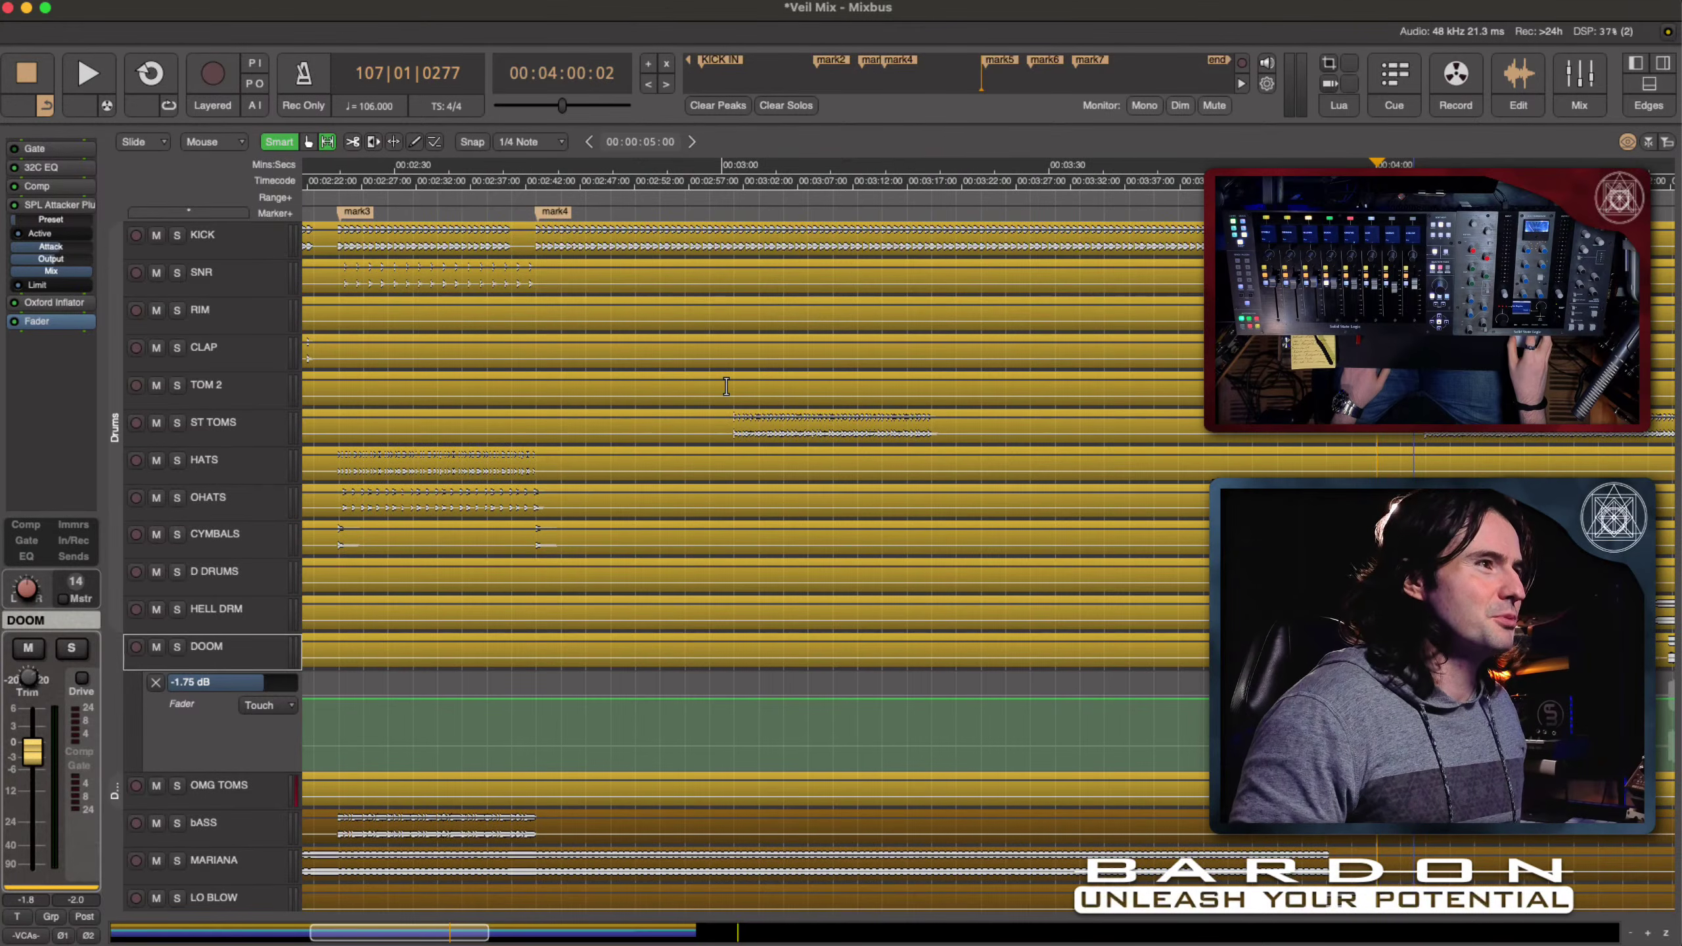
click(233, 436)
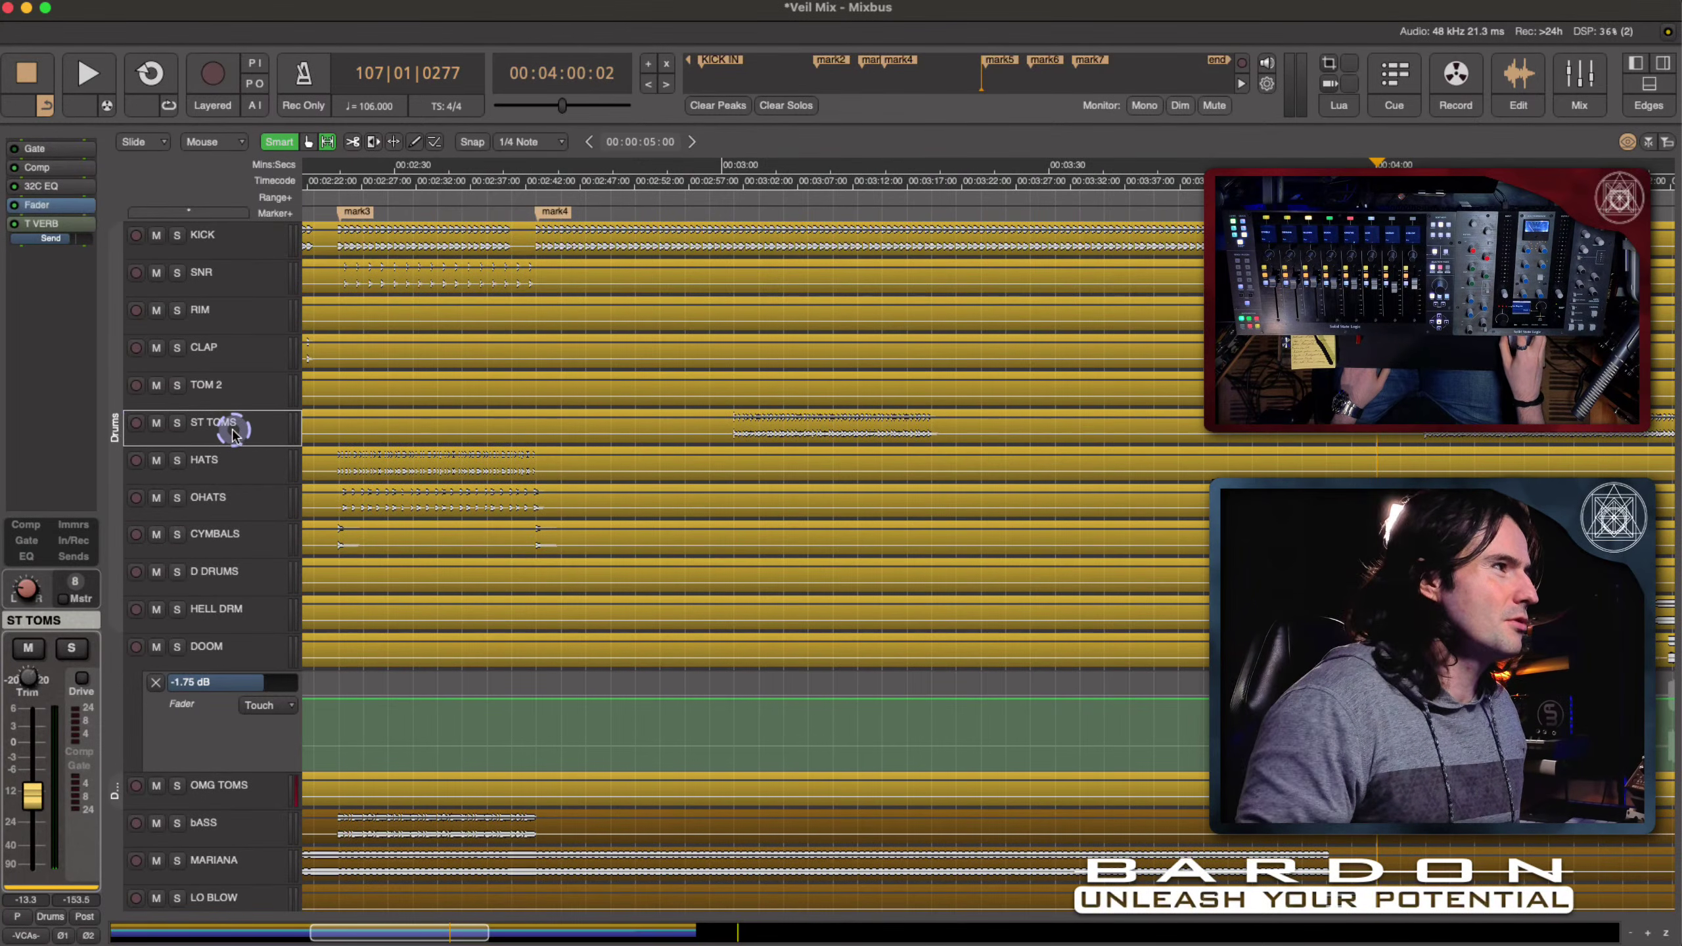
right_click(232, 435)
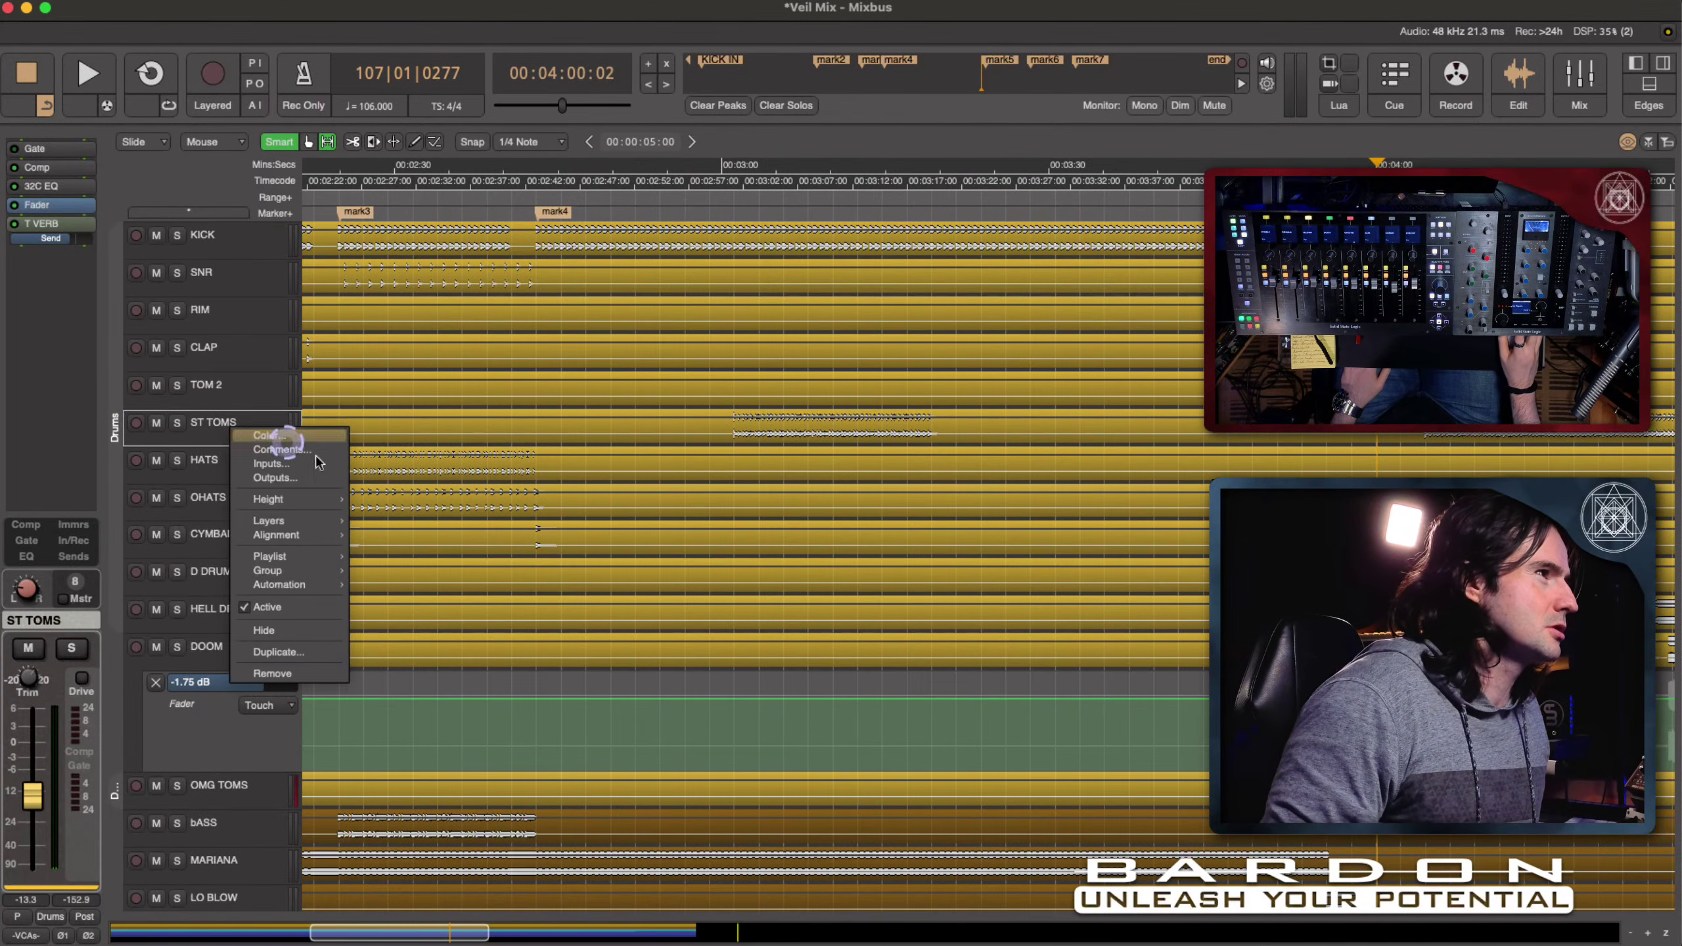
mouse_move(312, 584)
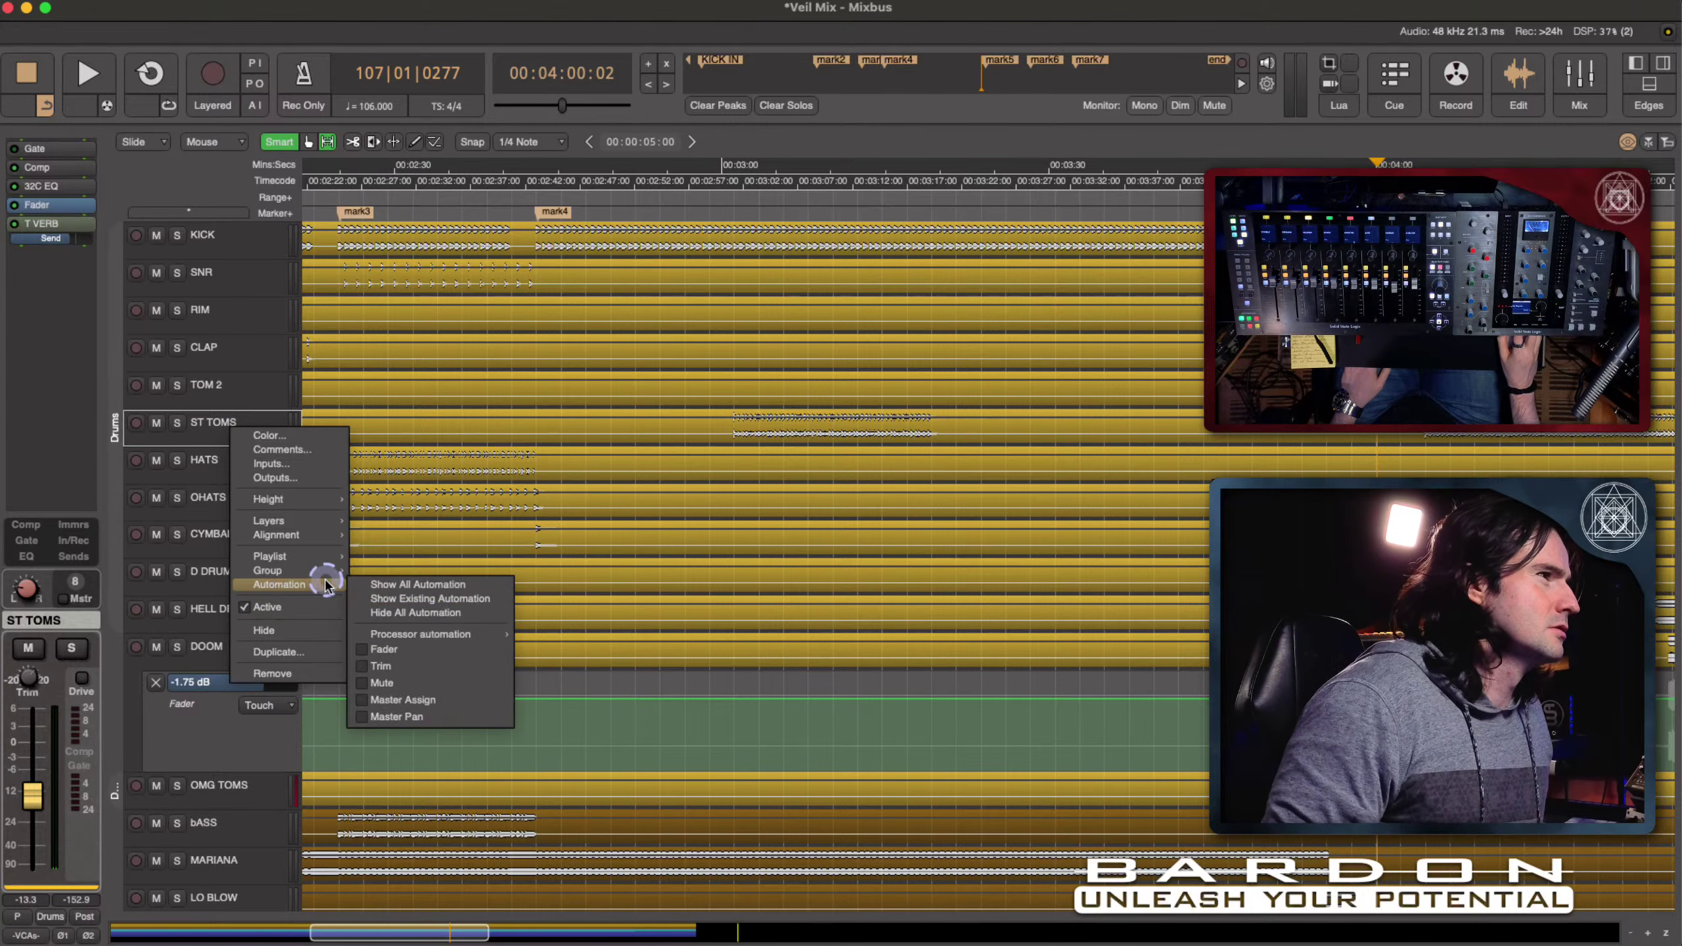
click(480, 600)
Step: Review the ST TOMS fader curve back to mark2 and audition the mark5 entrance from 4:00
scroll(857, 409, left, 5)
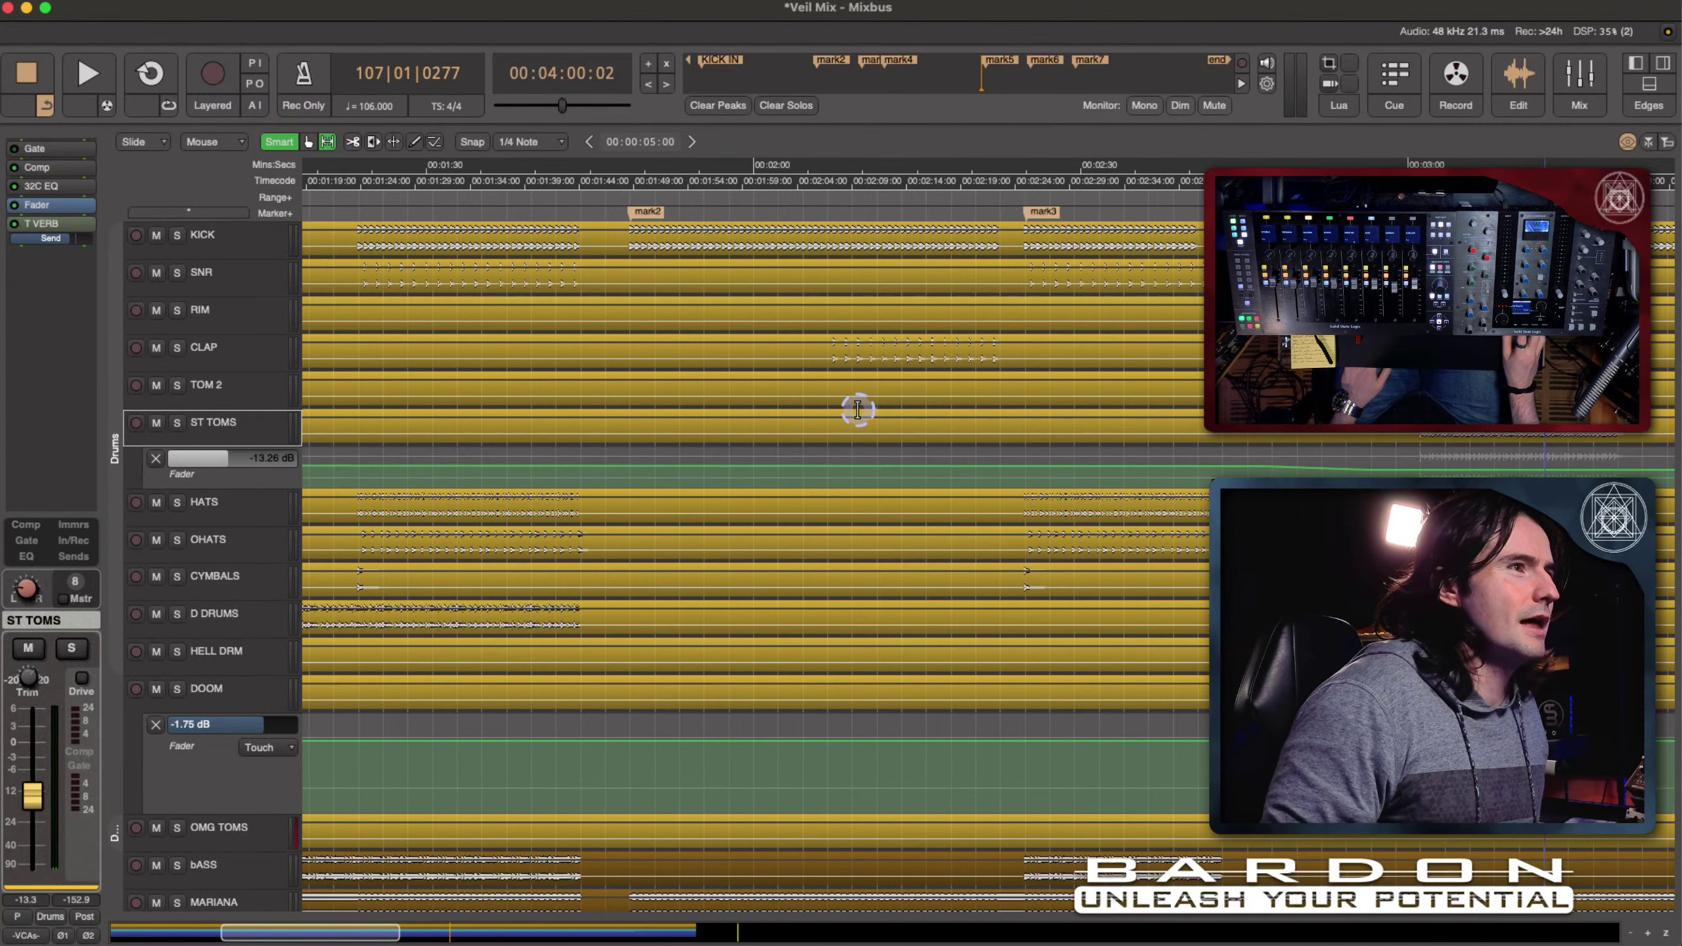
scroll(857, 409, right, 6)
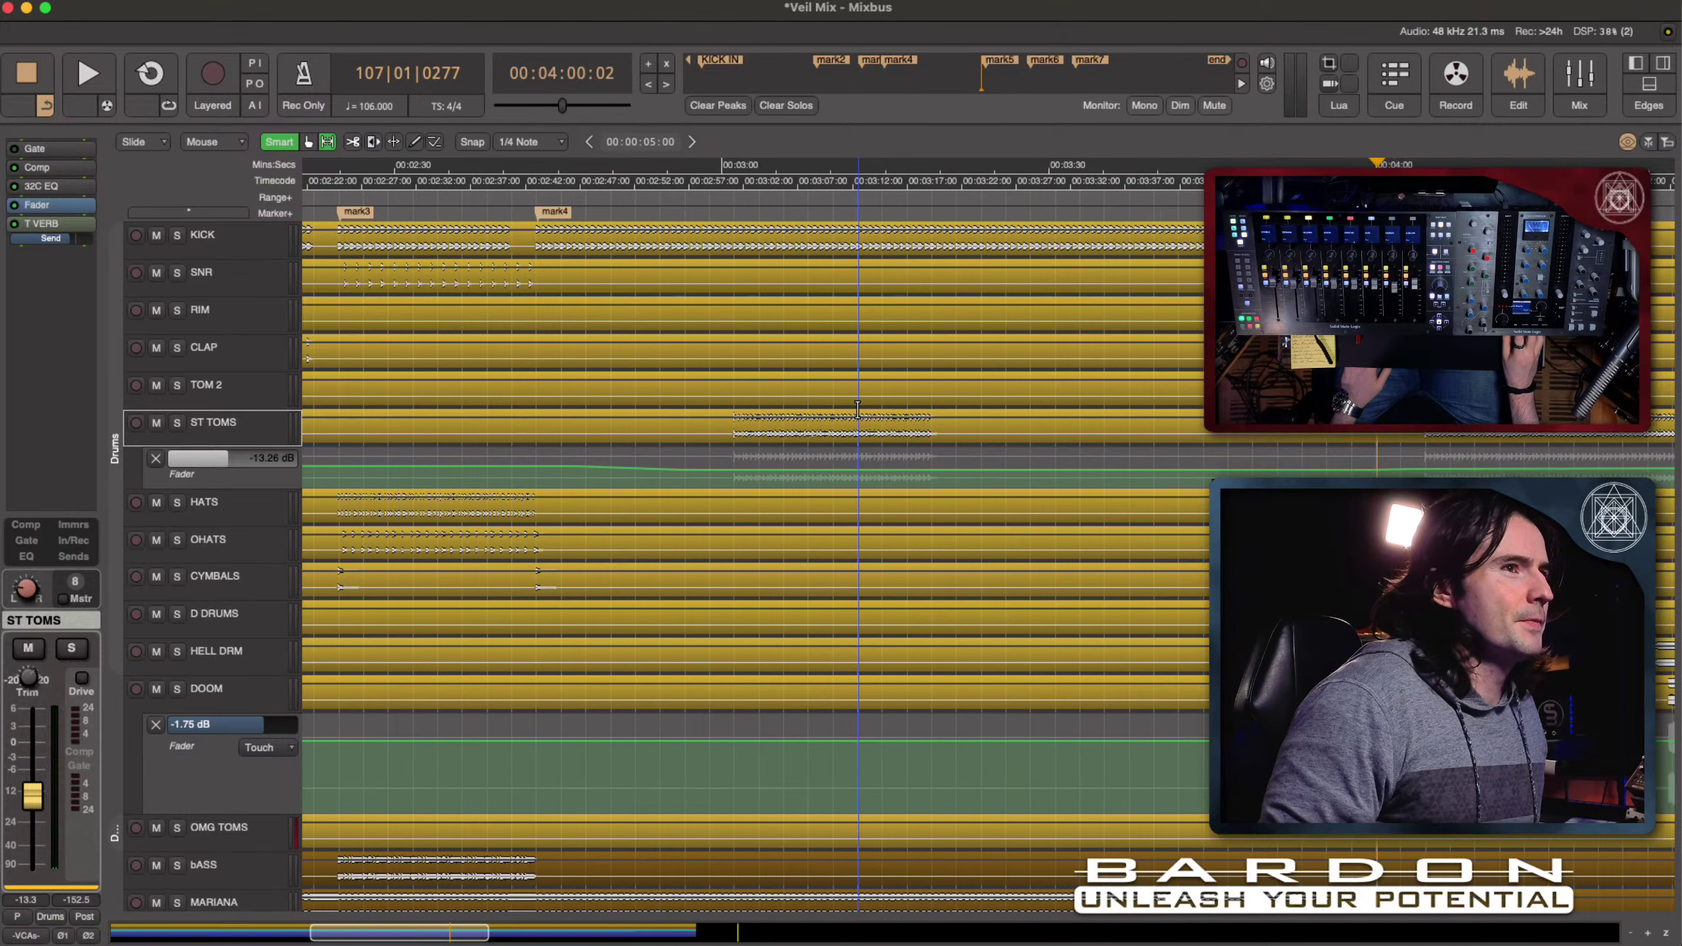
scroll(1072, 401, right, 4)
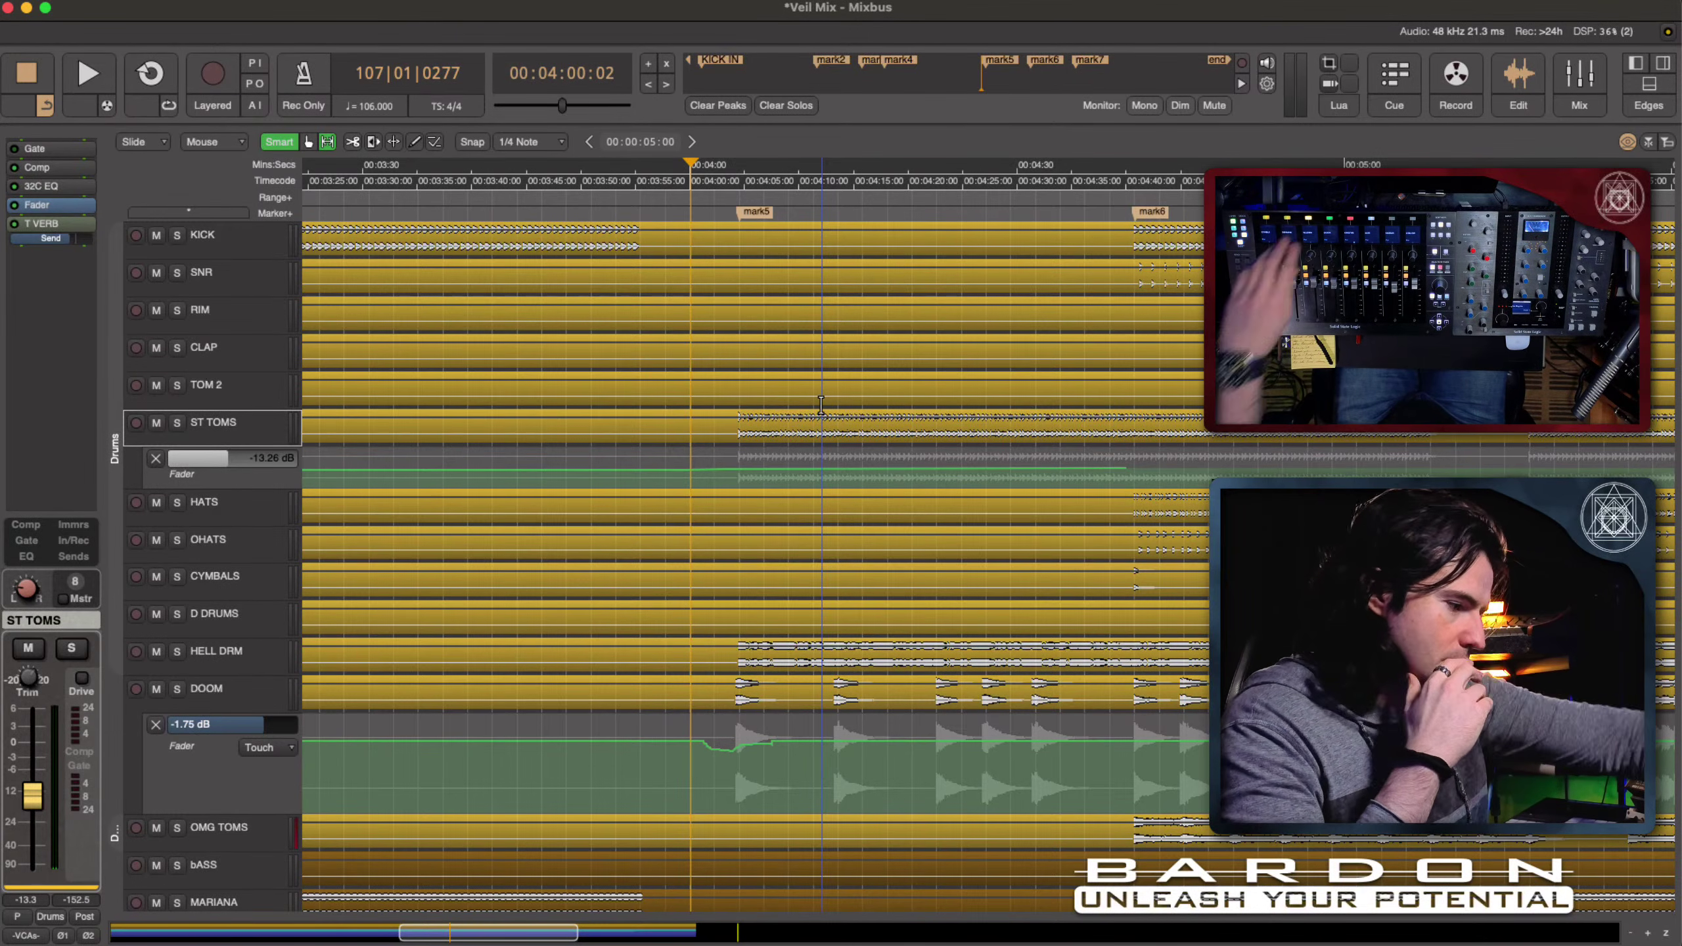
key(space)
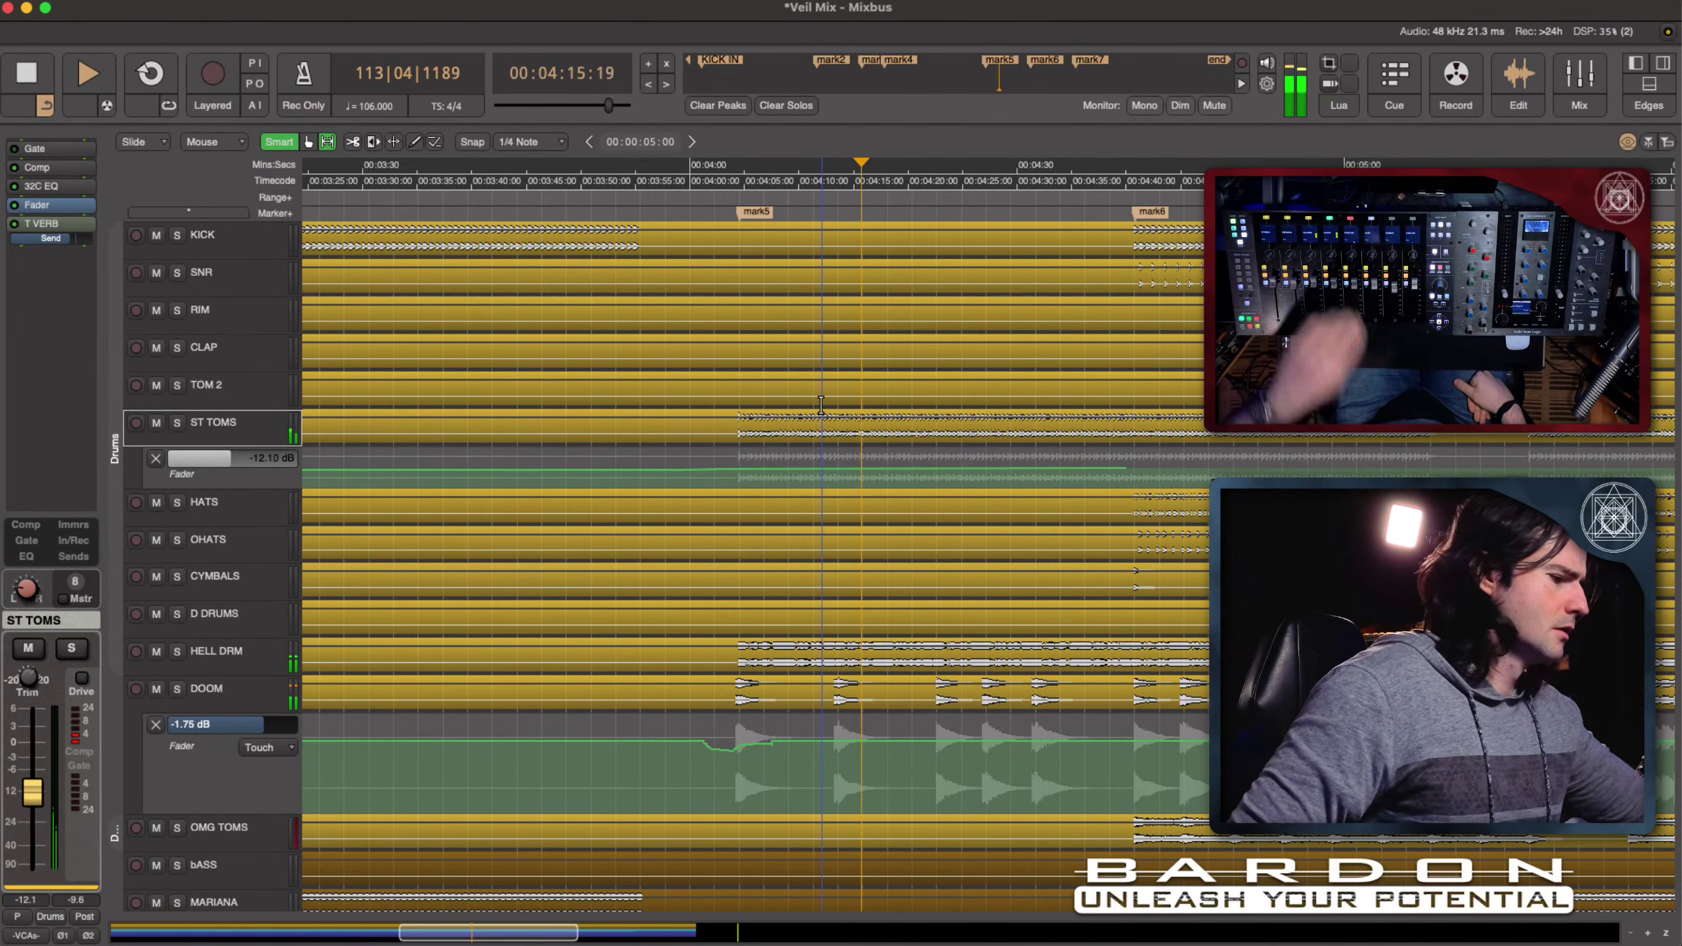
key(space)
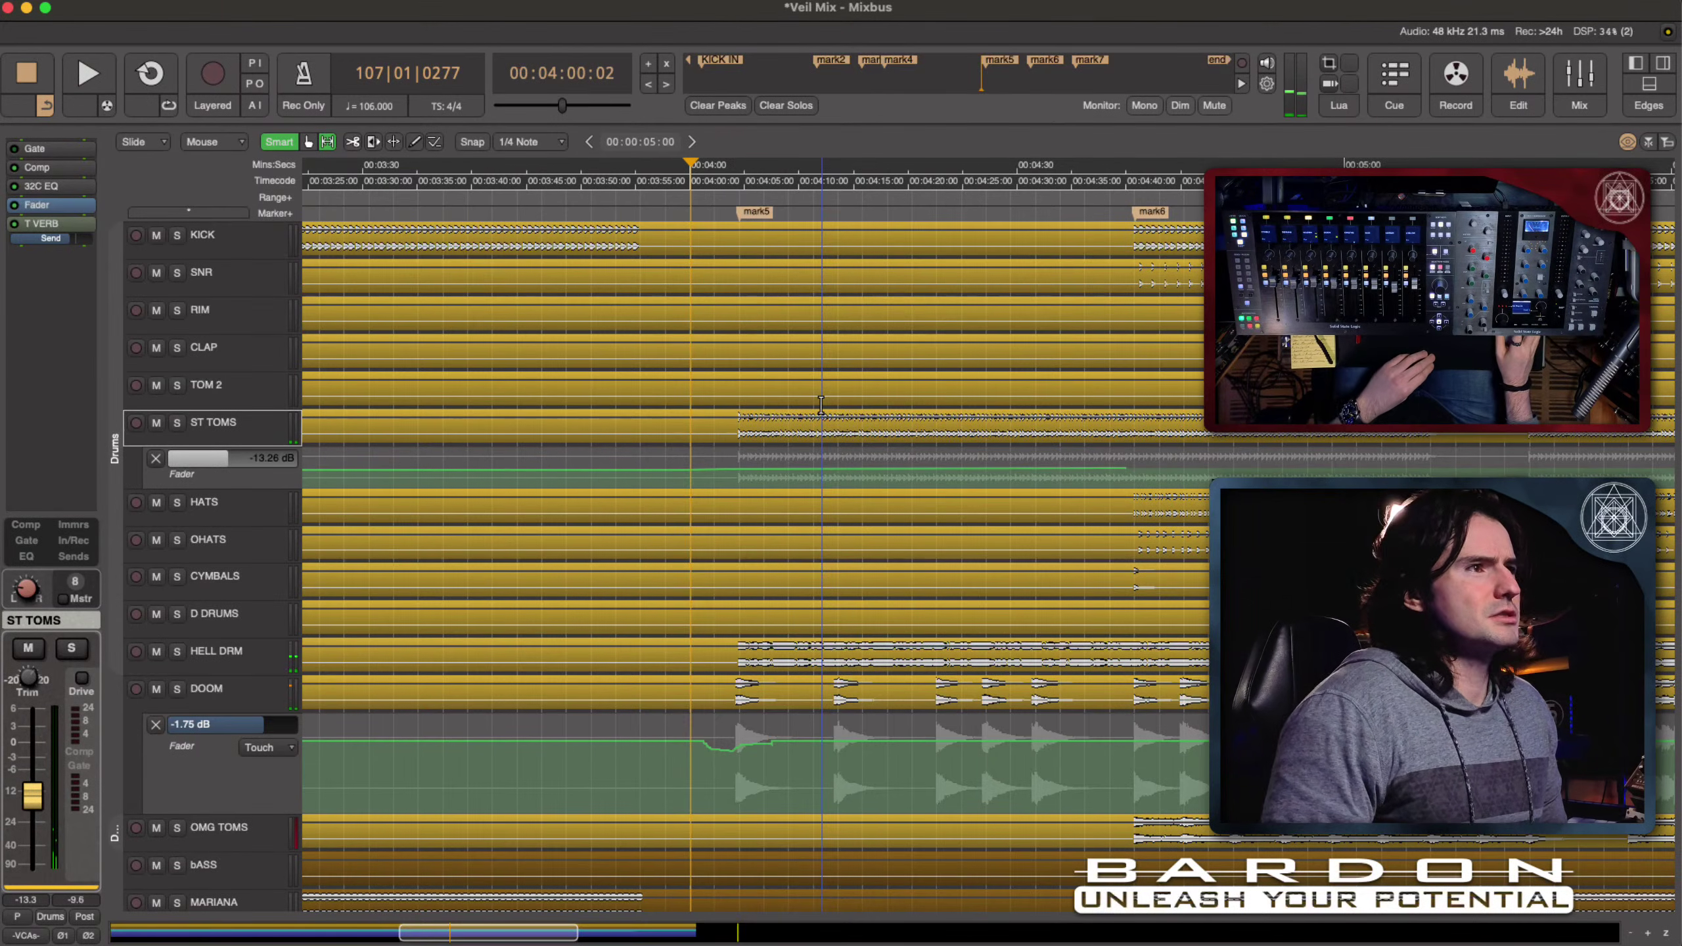
Step: Audition the earlier ST TOMS entrance after mark4, starting from about 2:58
scroll(822, 404, left, 5)
scroll(822, 404, left, 3)
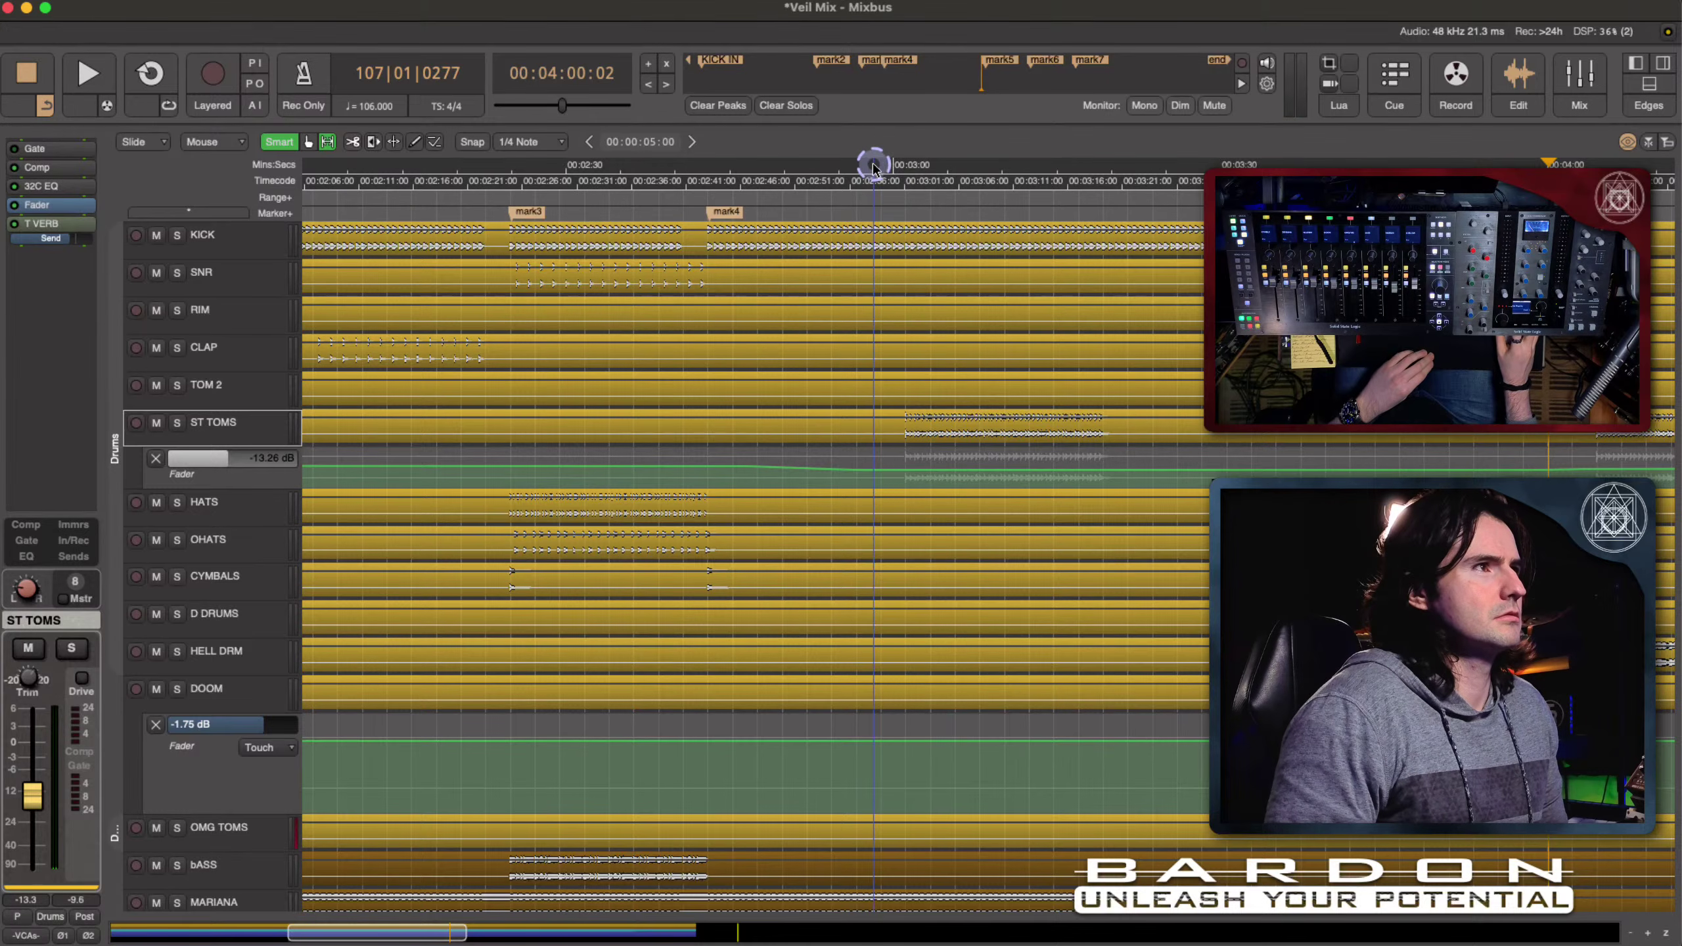
key(space)
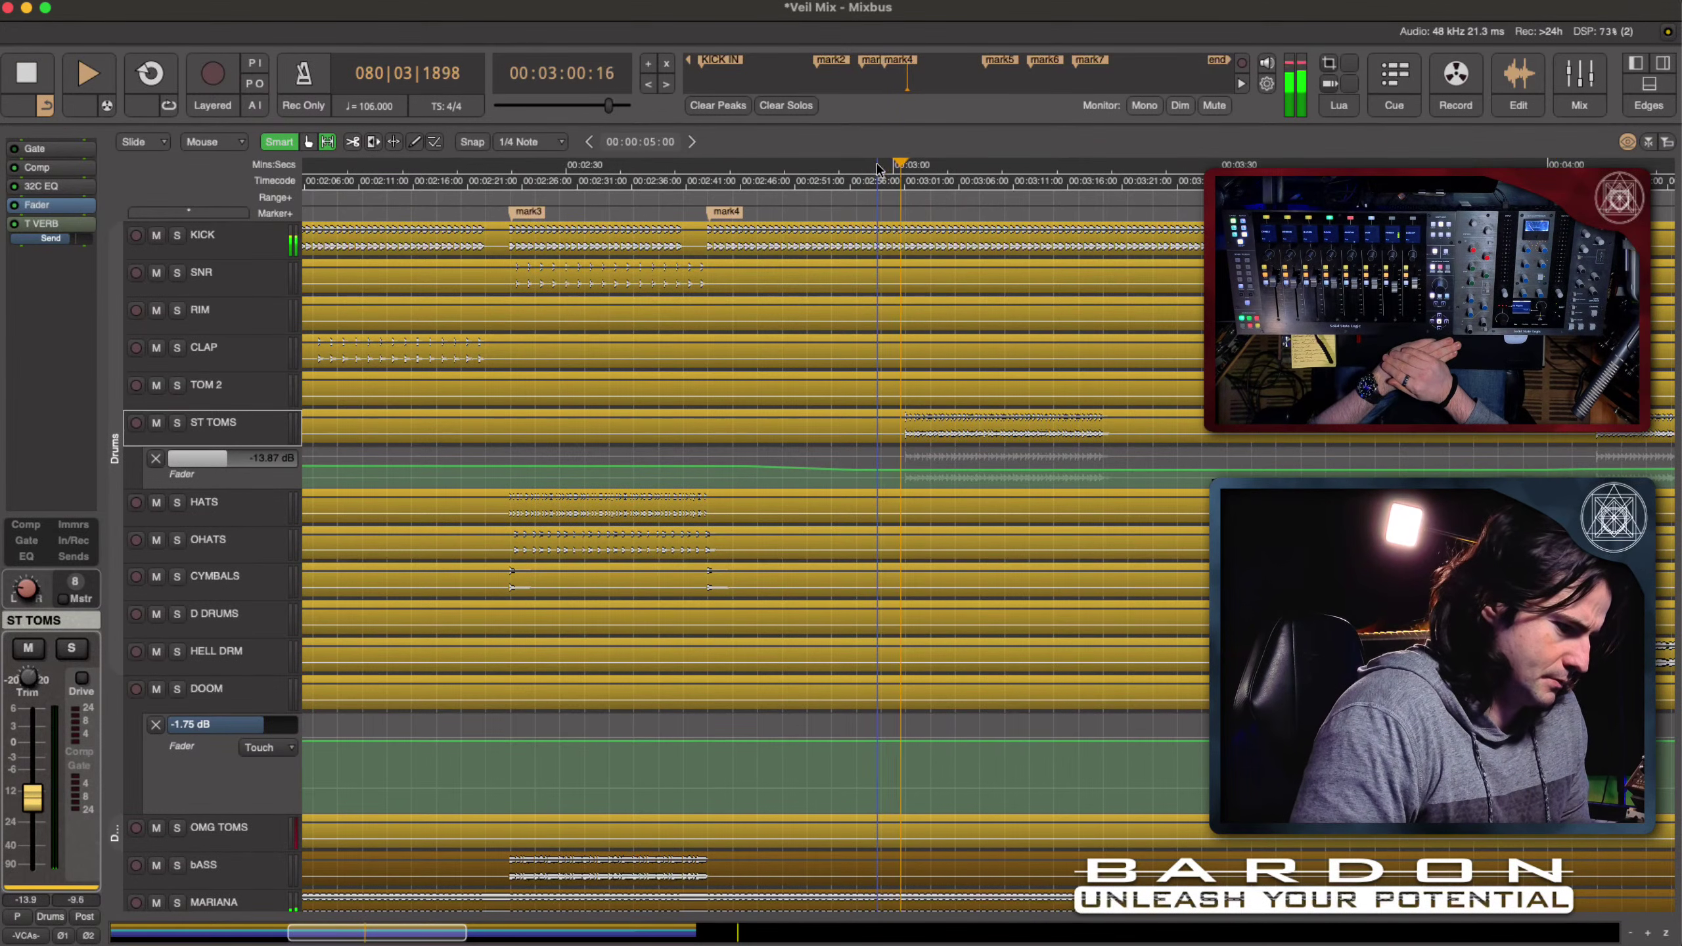
key(space)
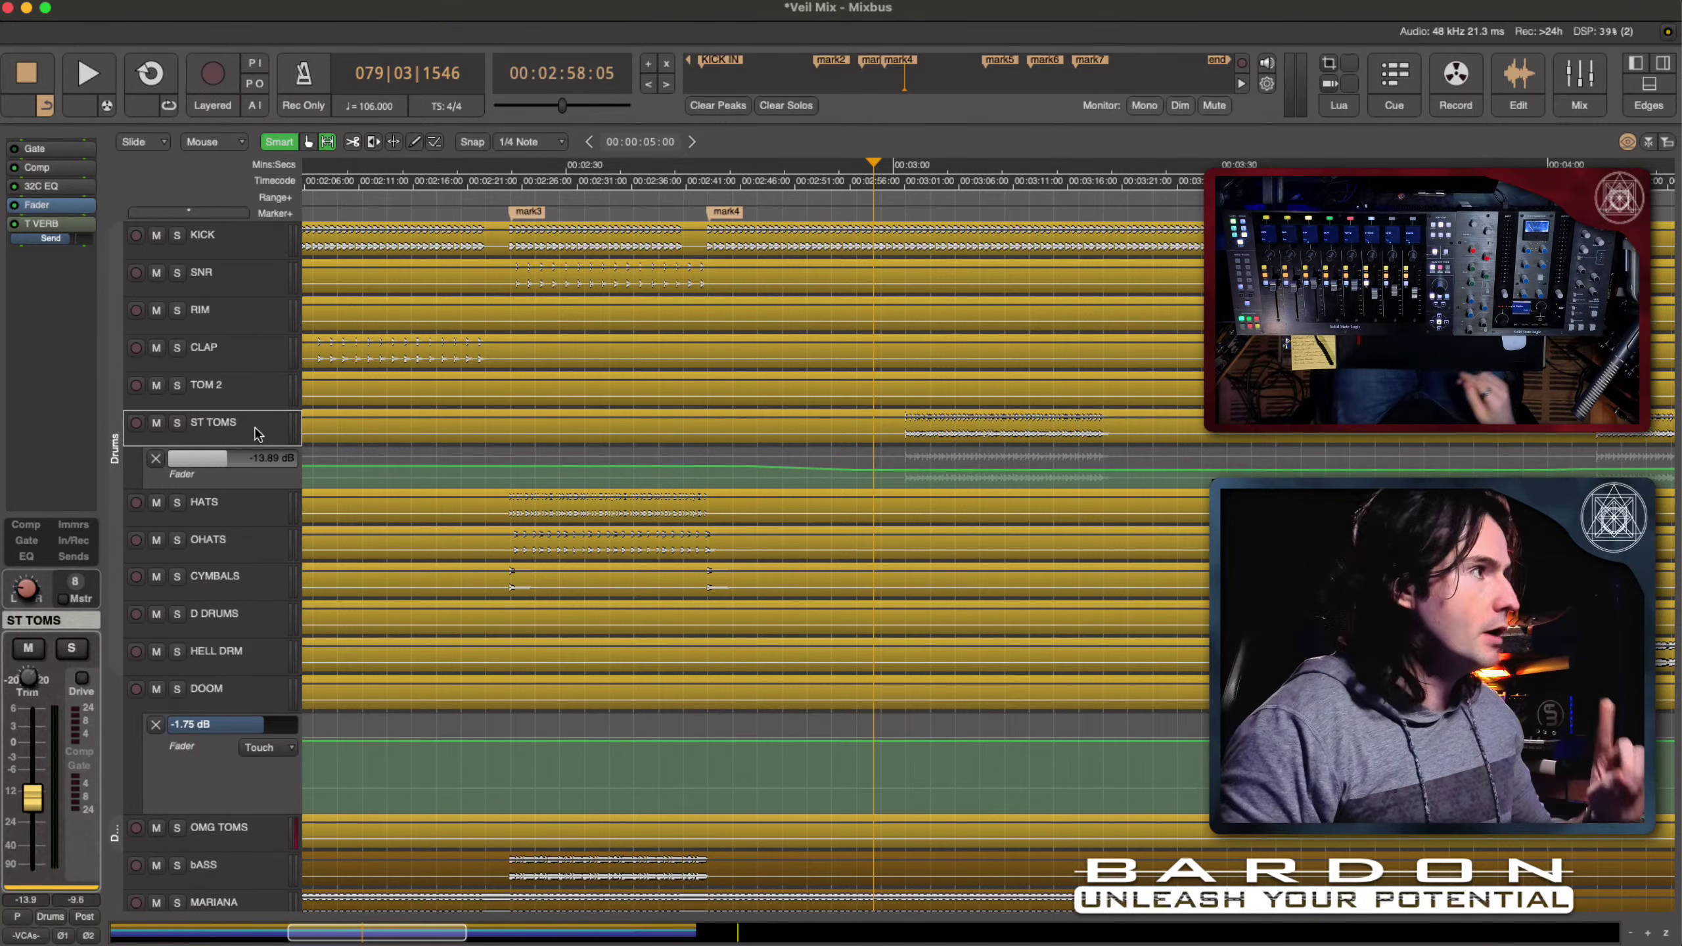
Step: Enlarge the ST TOMS fader lane, set it to Touch, and record a lower level from about 2:59 to 3:21
click(251, 485)
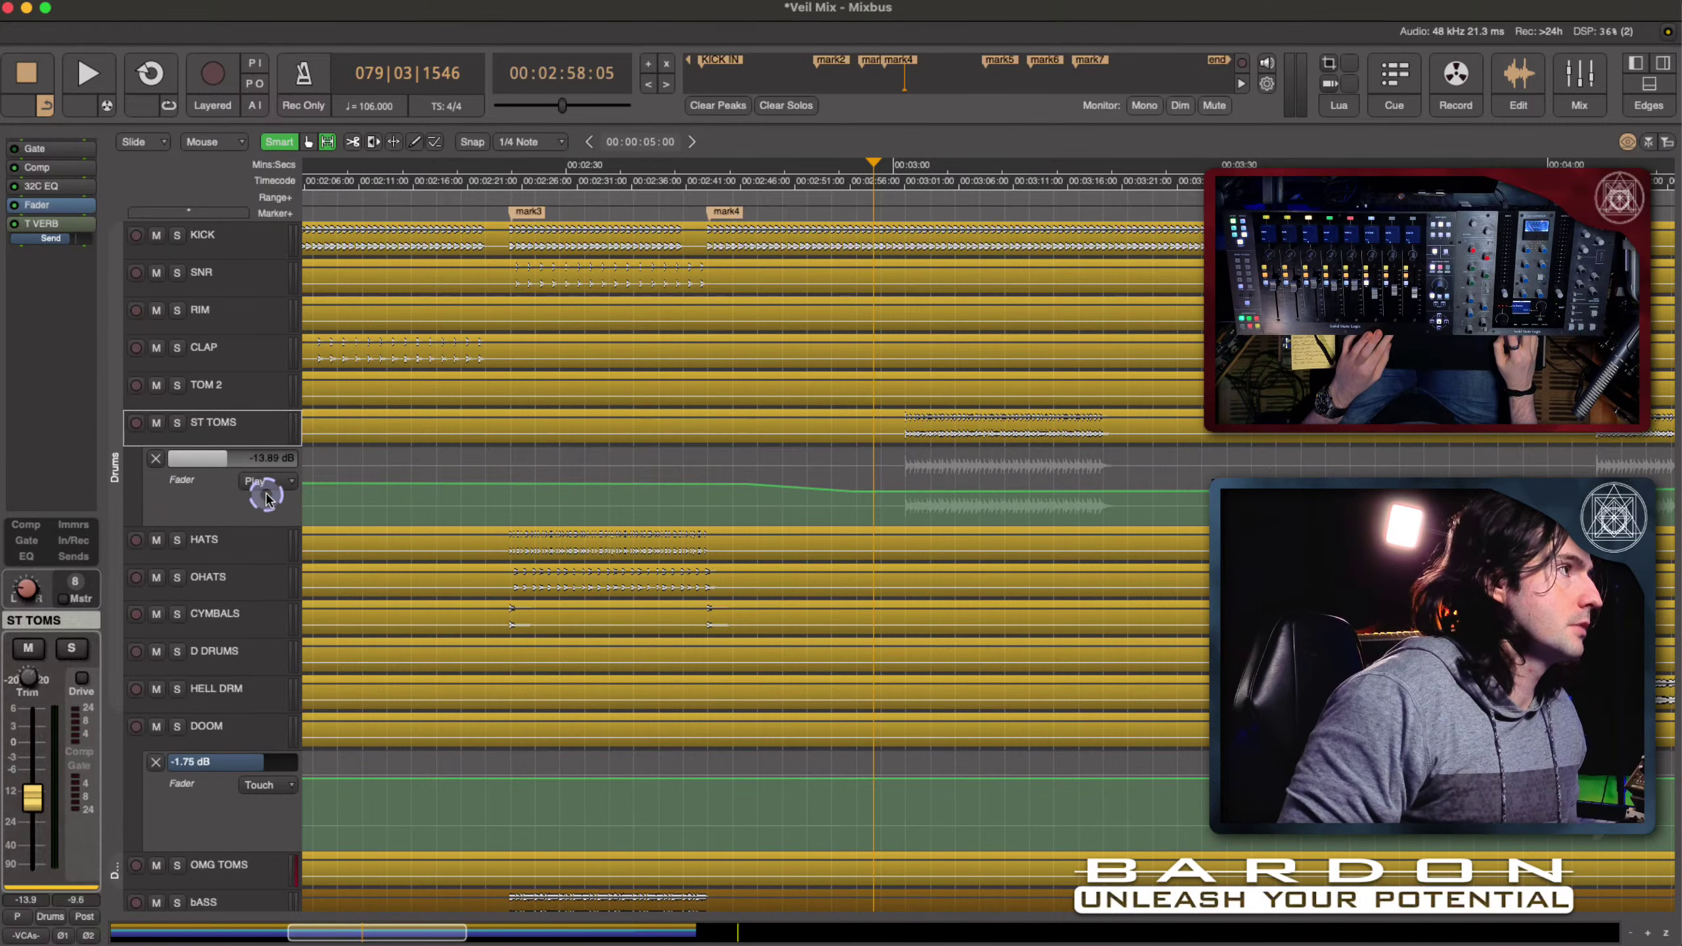
click(268, 494)
click(283, 507)
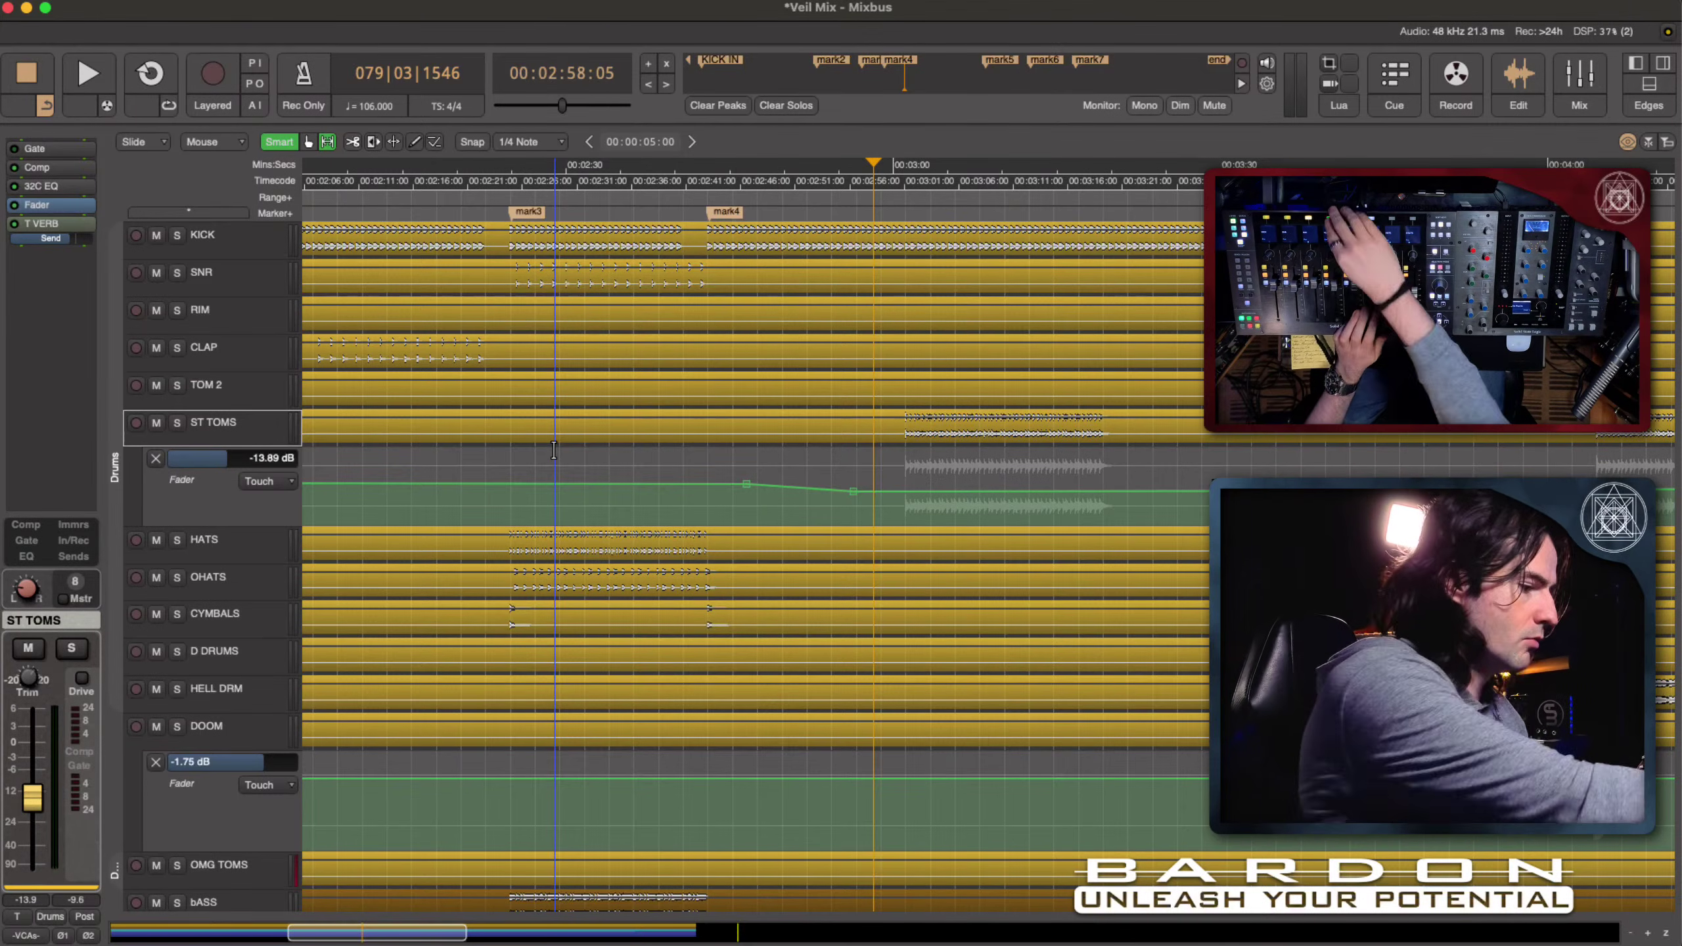
key(space)
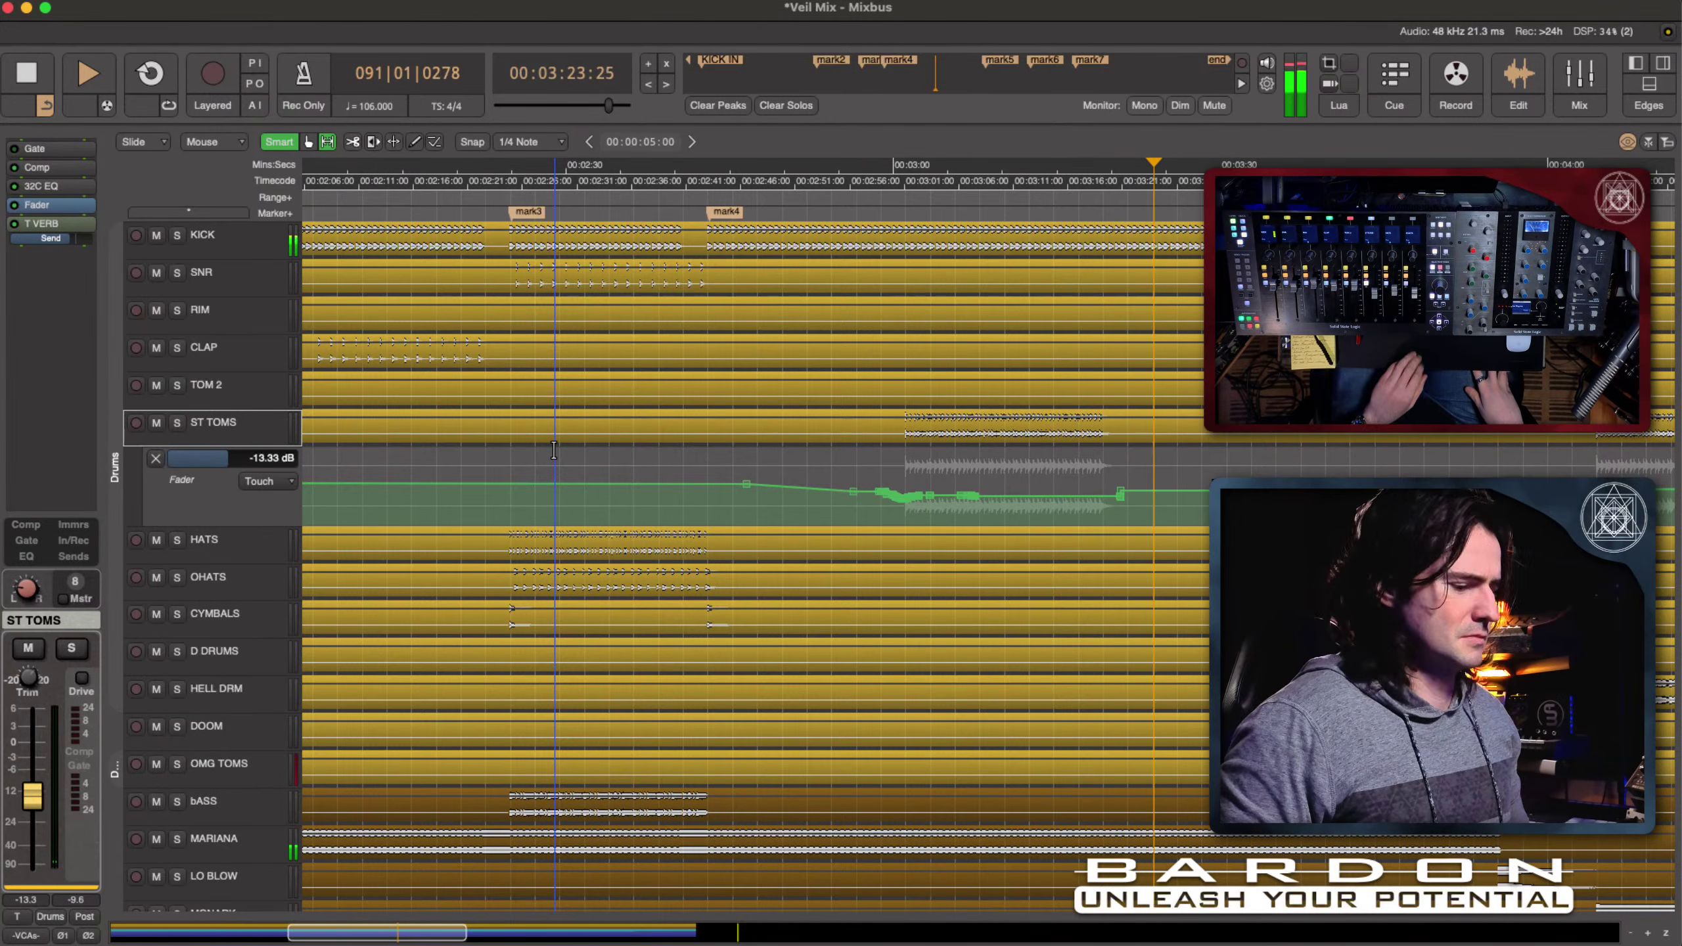
key(space)
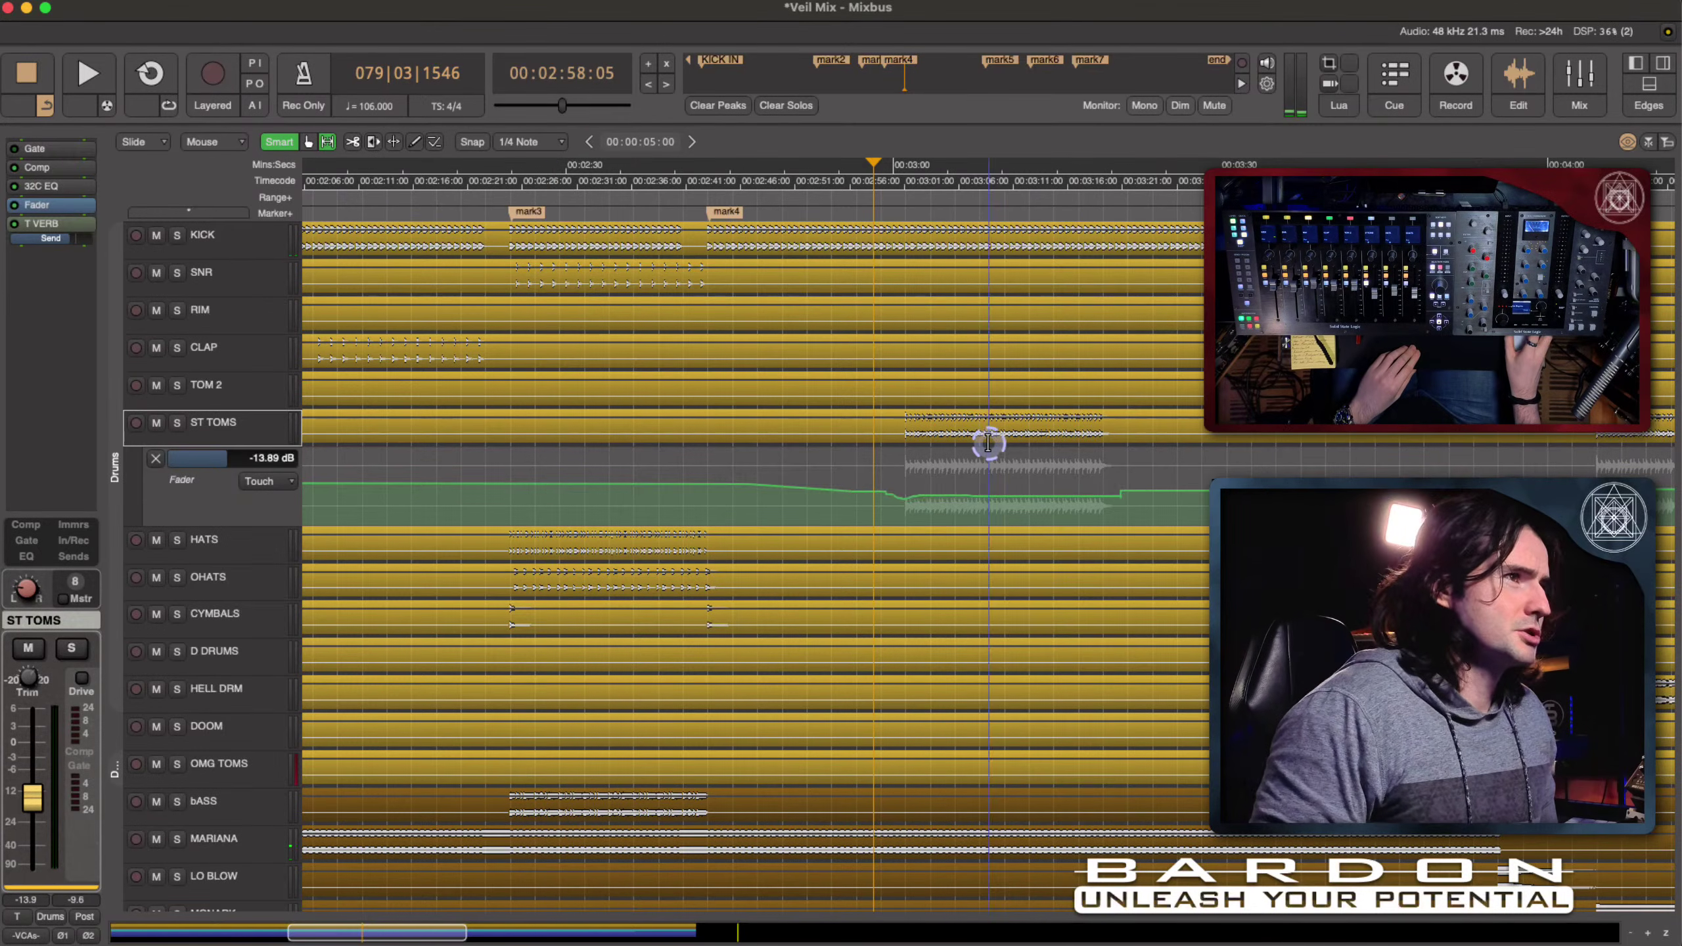
Step: Review the ST TOMS fader curve between its two tom parts and audition the mark5 entrance from about 4:02
scroll(988, 443, right, 10)
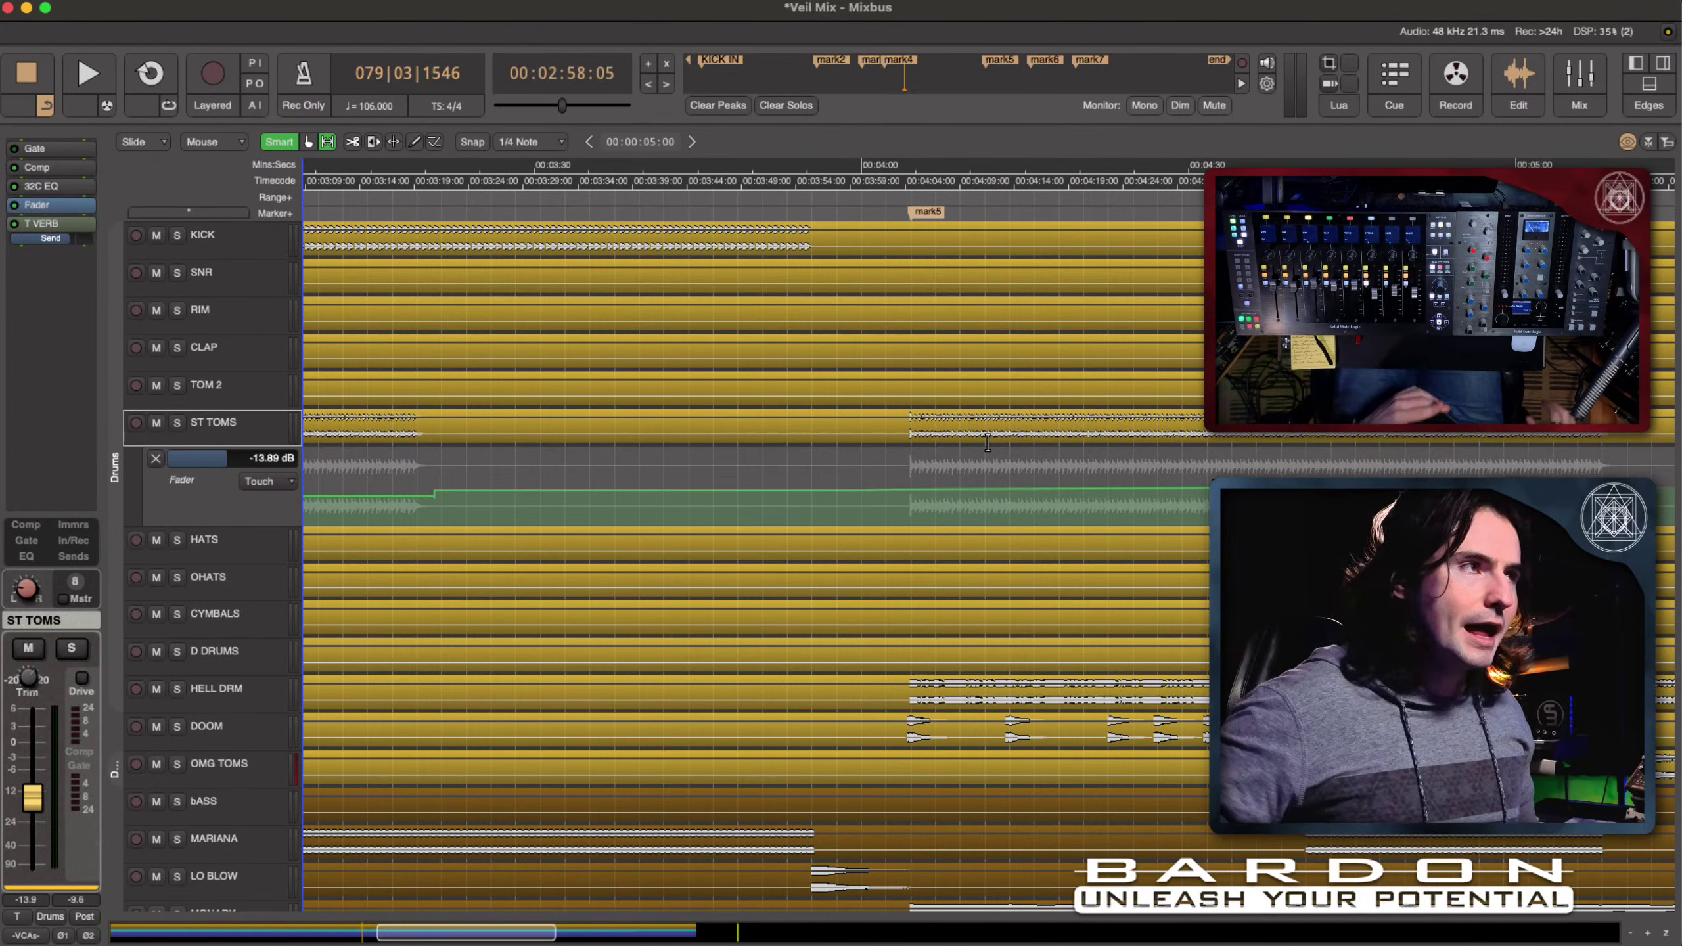
scroll(738, 369, left, 10)
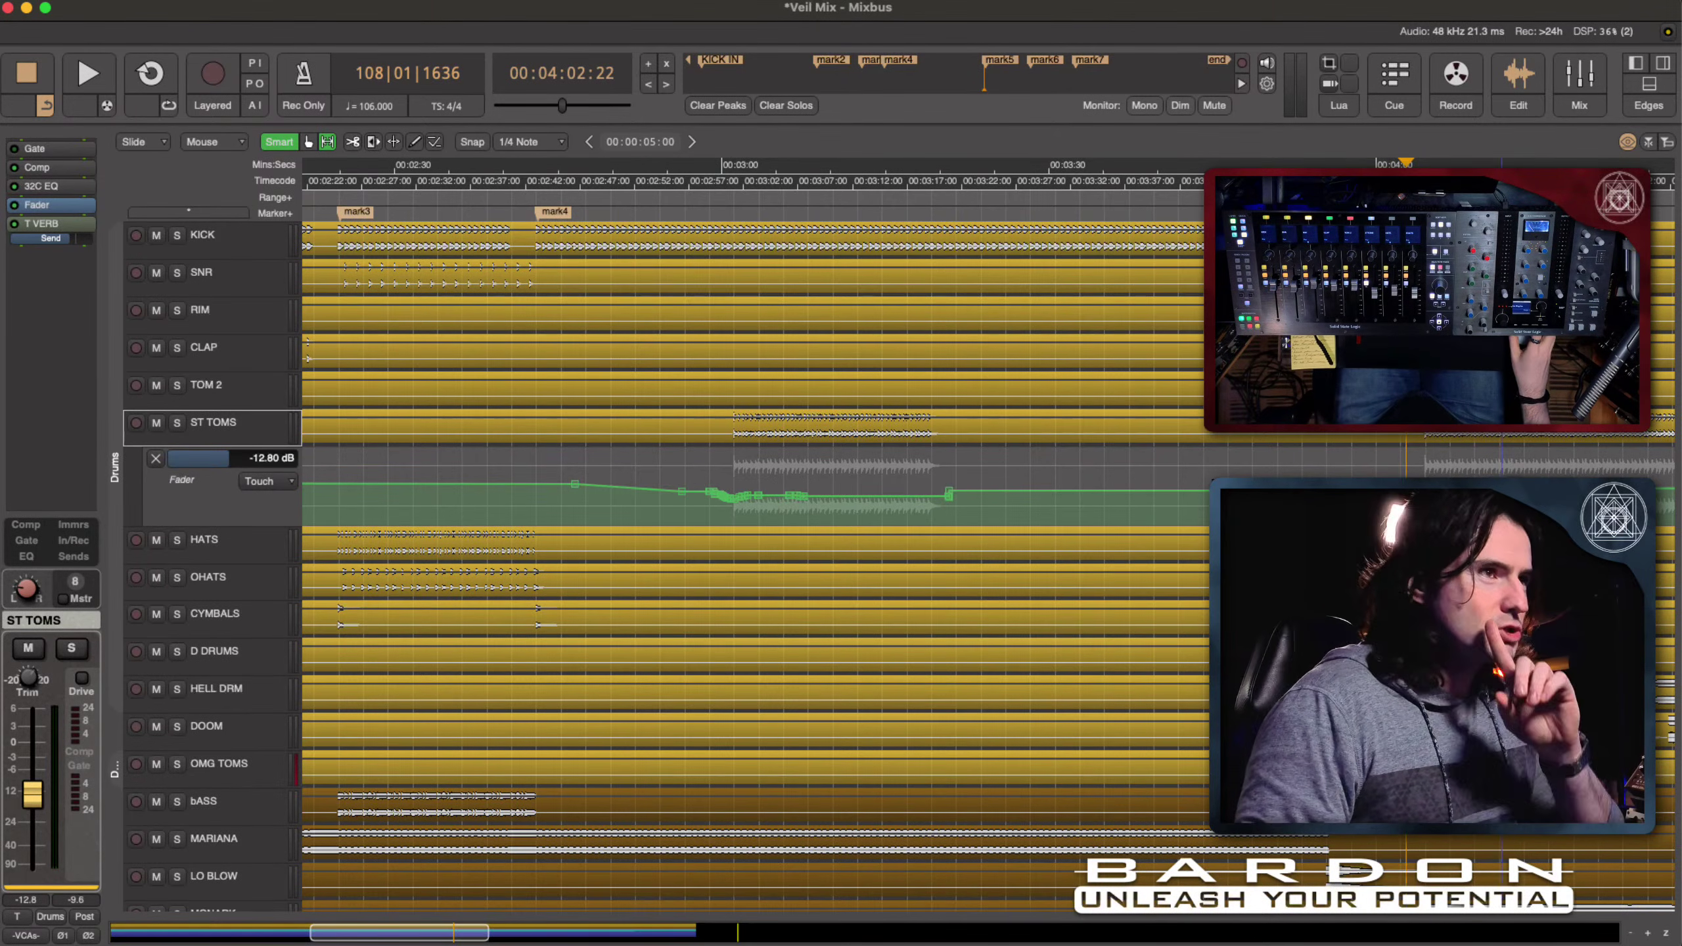
scroll(1415, 468, right, 3)
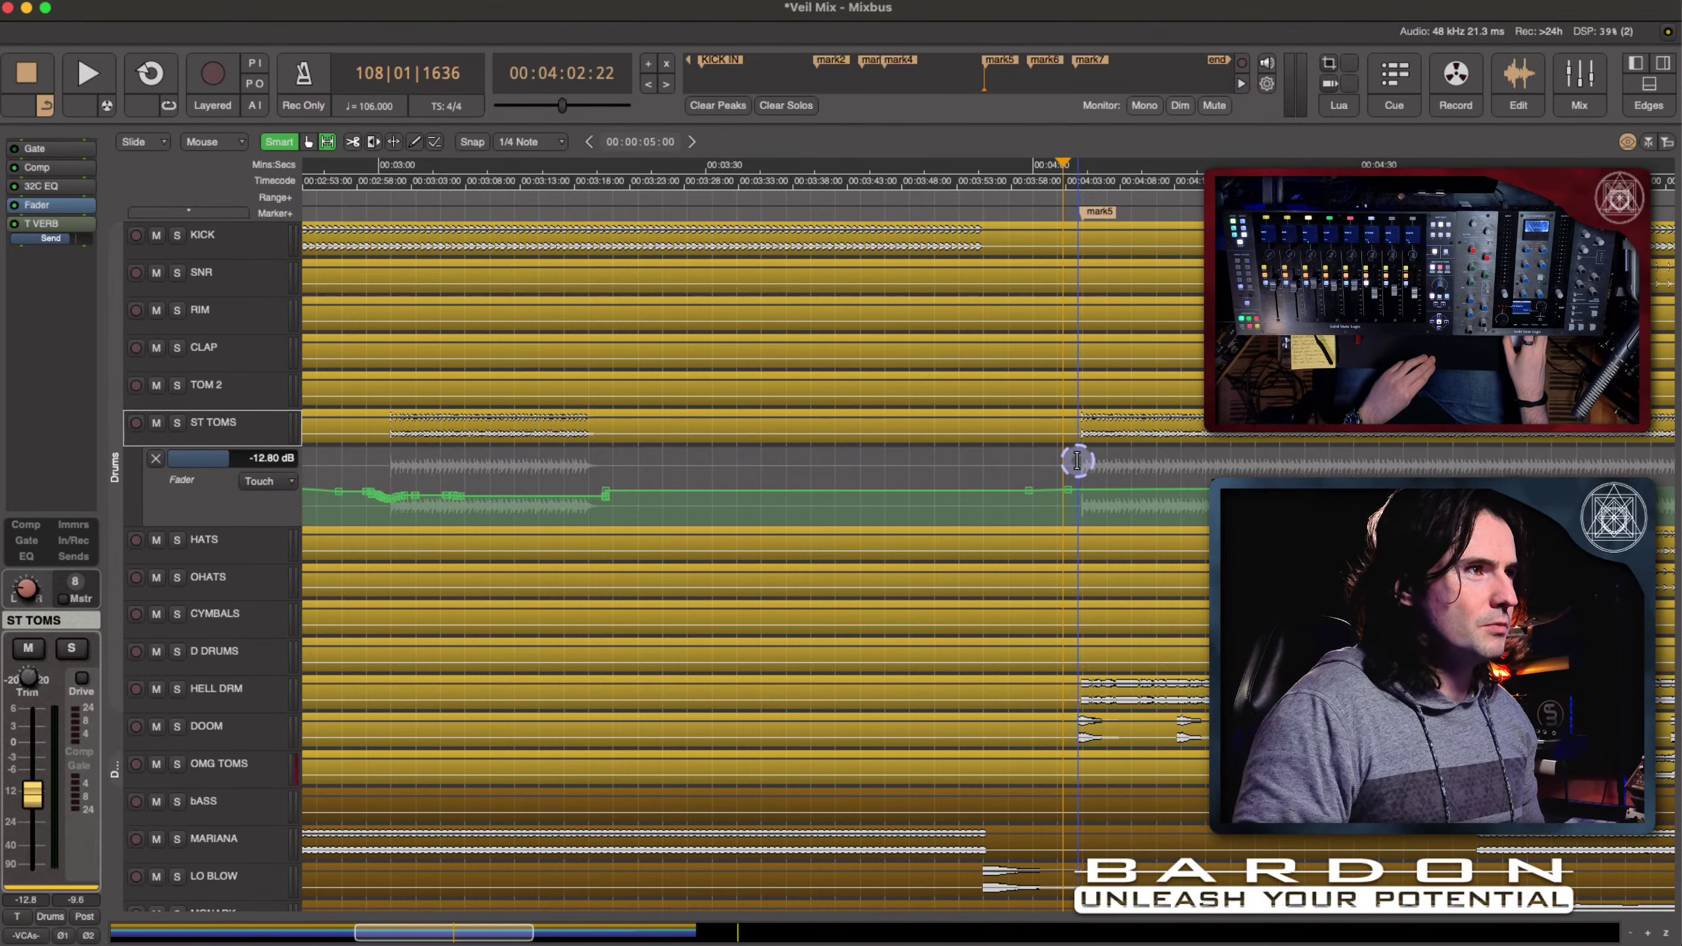
scroll(1077, 463, right, 2)
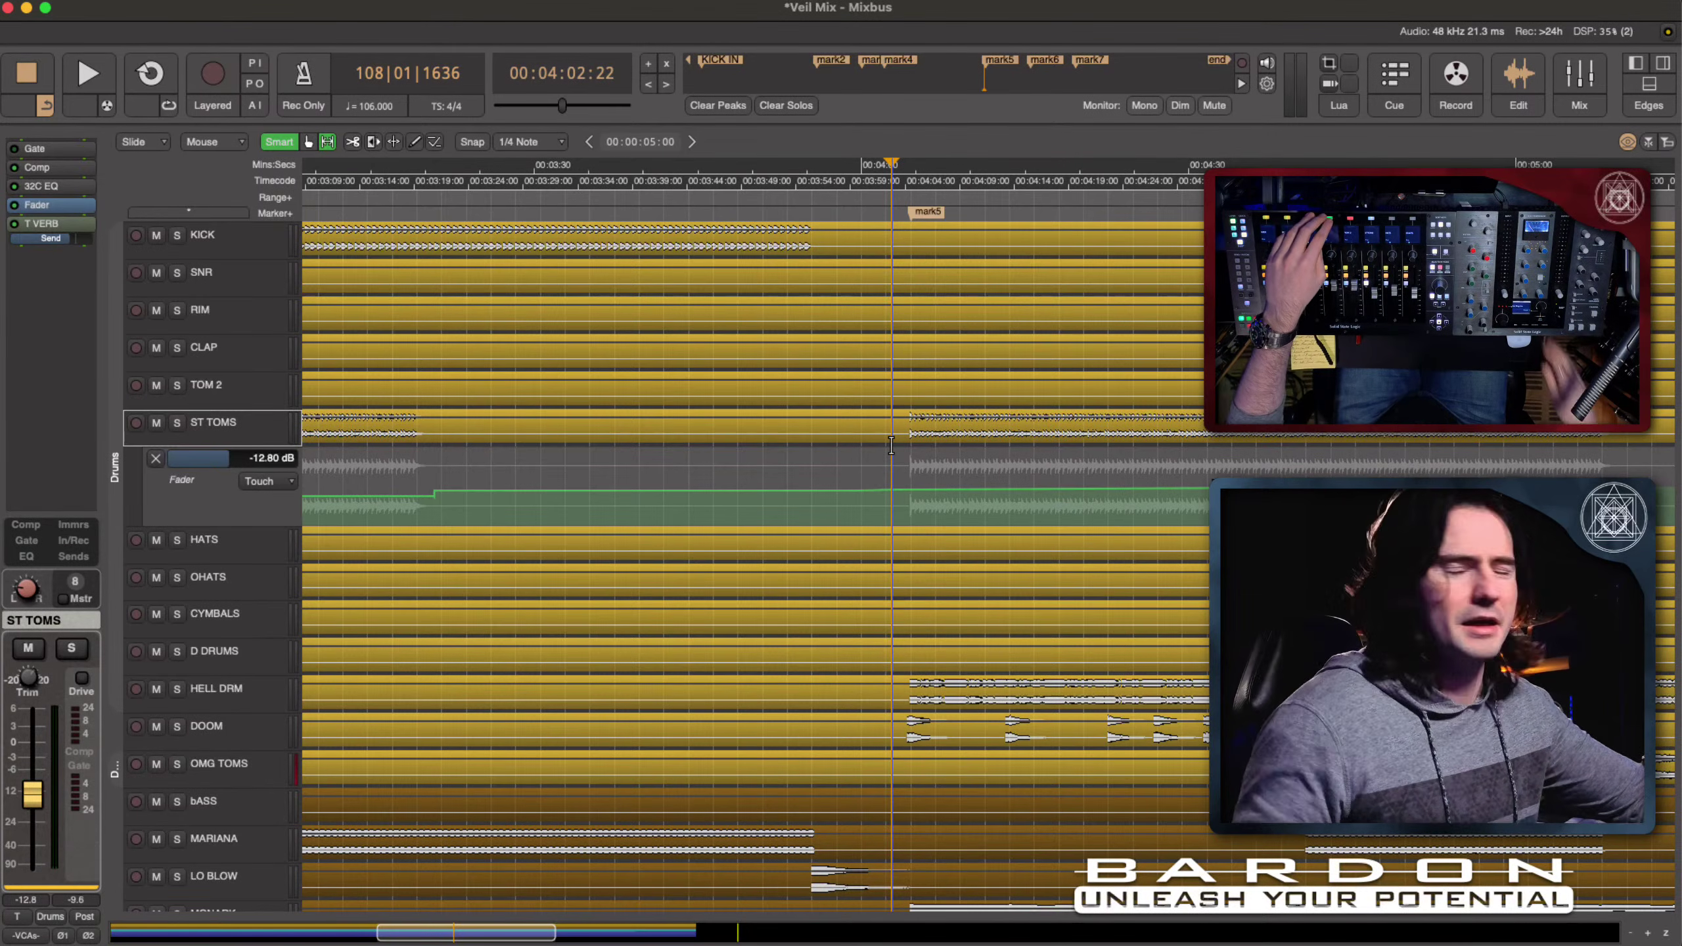
key(space)
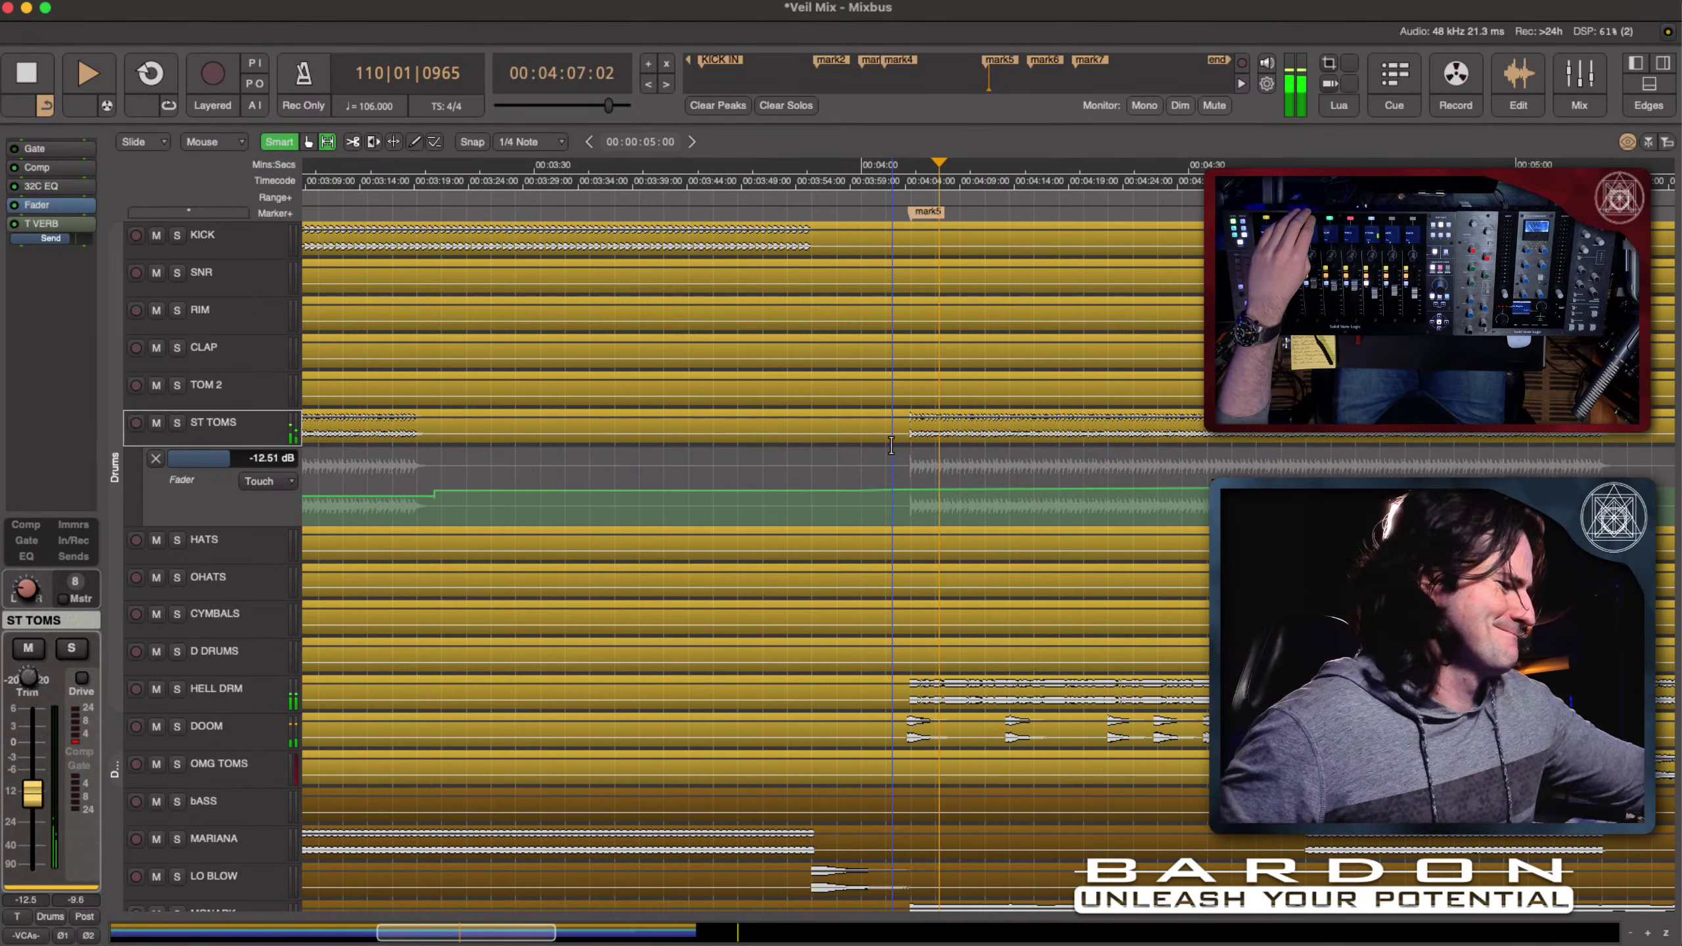
key(space)
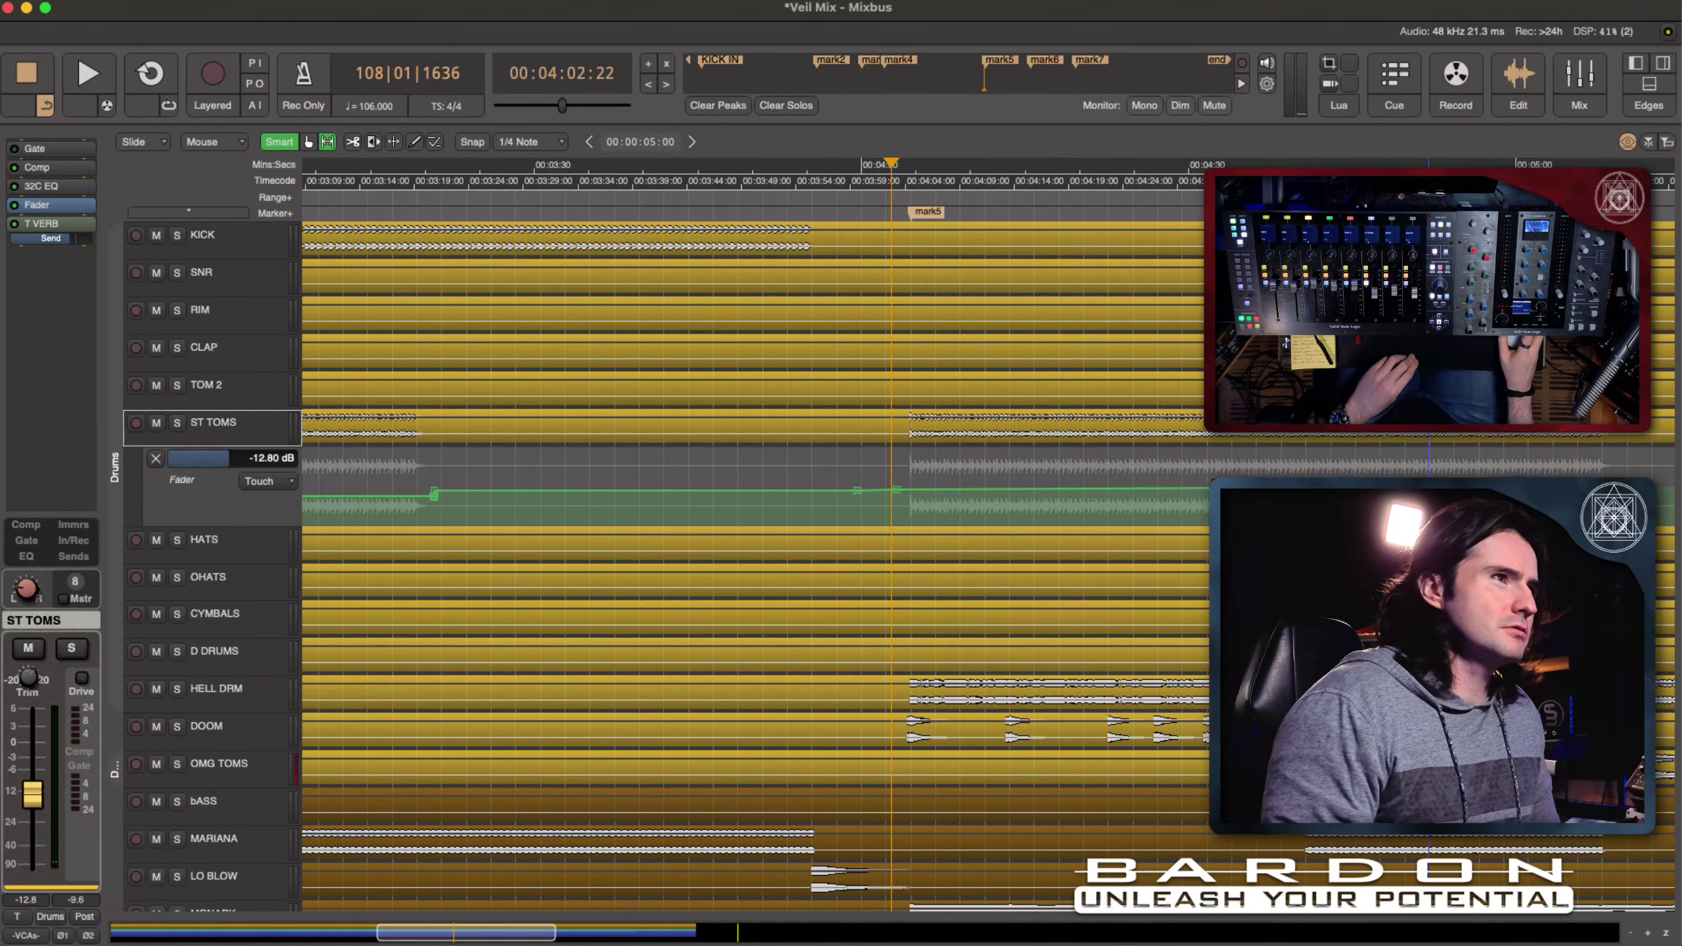
Step: Select the VOX track among the vocals and enlarge its fader automation lane
scroll(891, 445, right, 10)
scroll(752, 567, right, 3)
scroll(753, 566, down, 10)
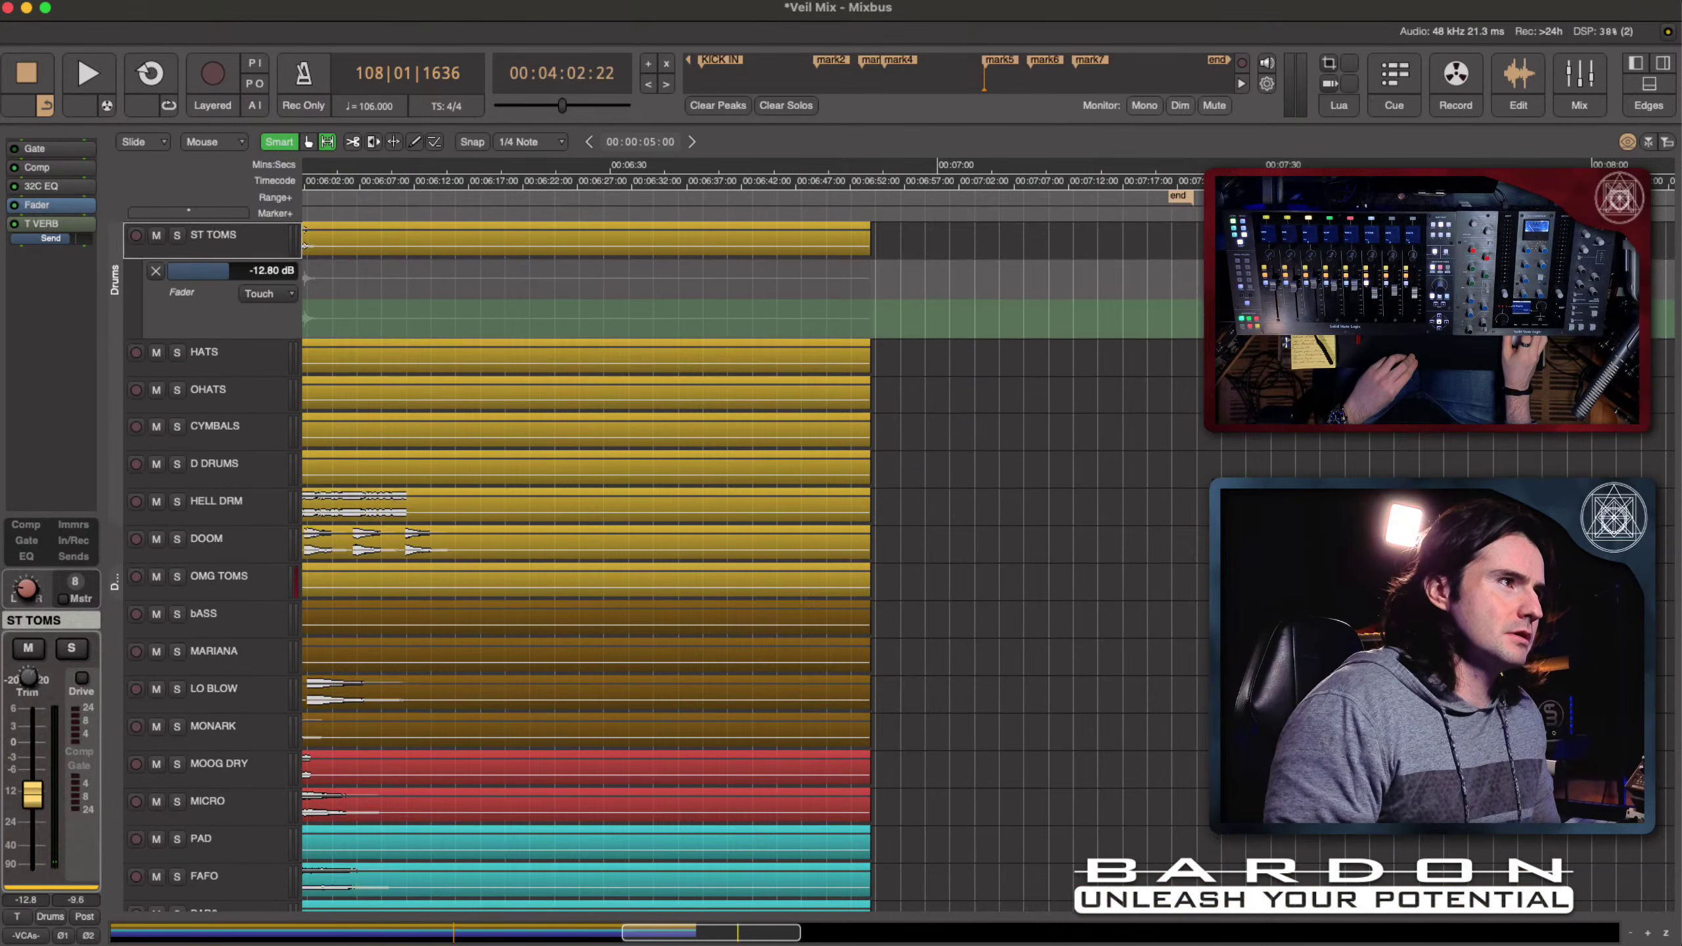
scroll(753, 567, left, 6)
scroll(753, 566, down, 1)
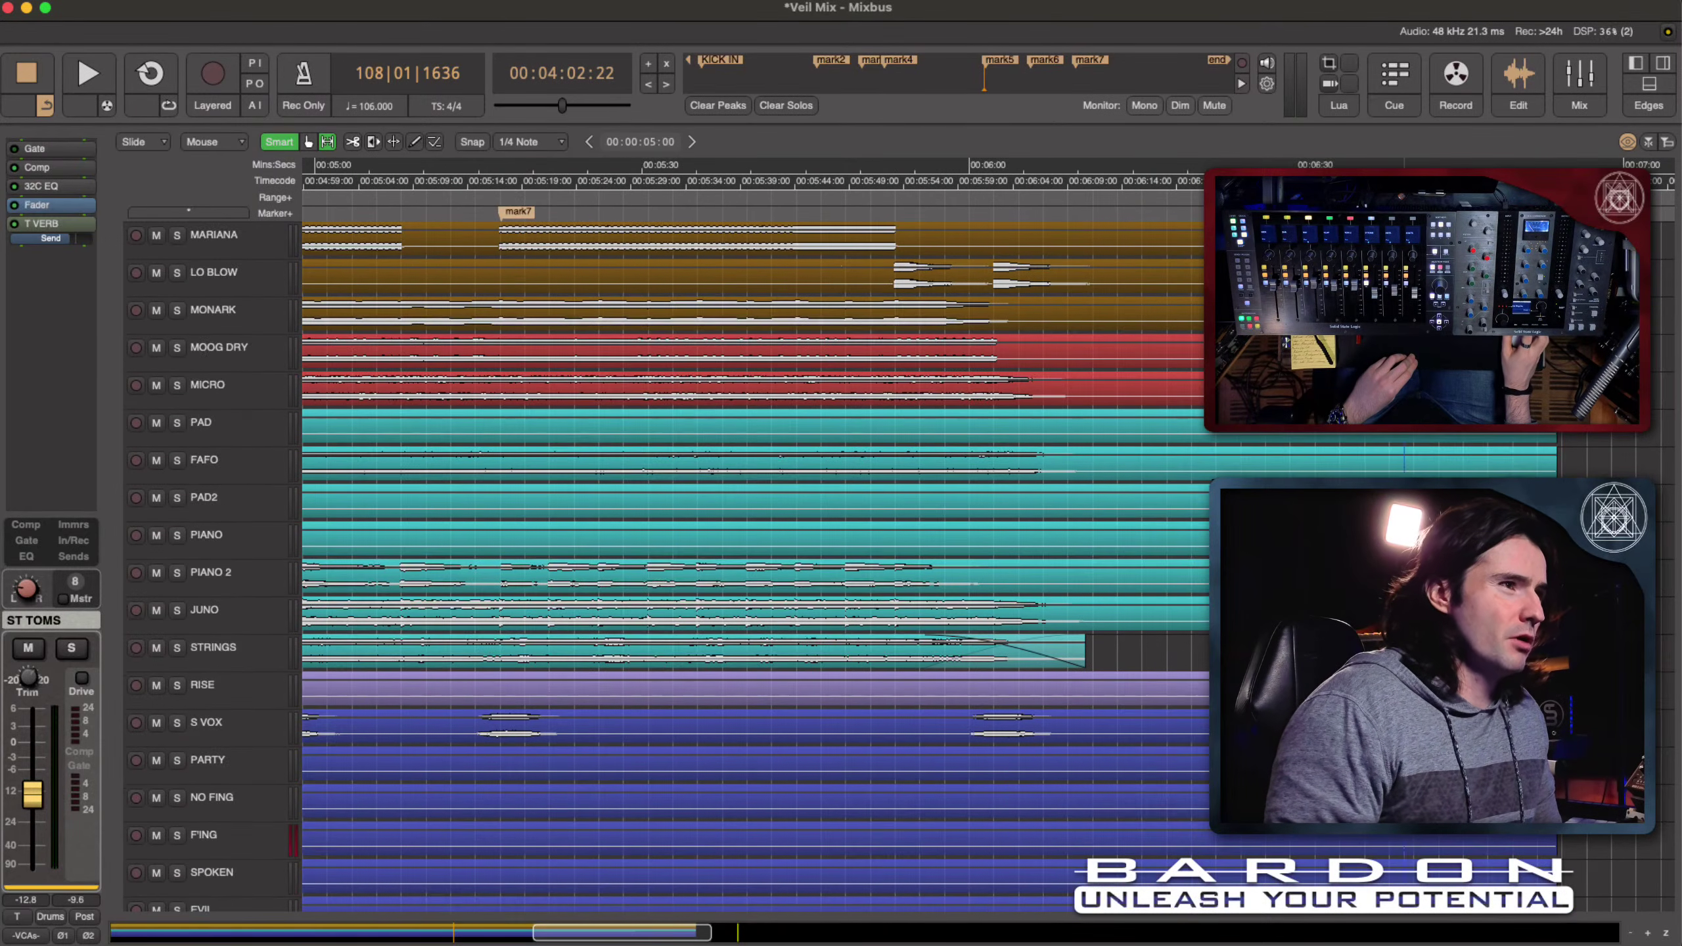
scroll(1124, 596, down, 15)
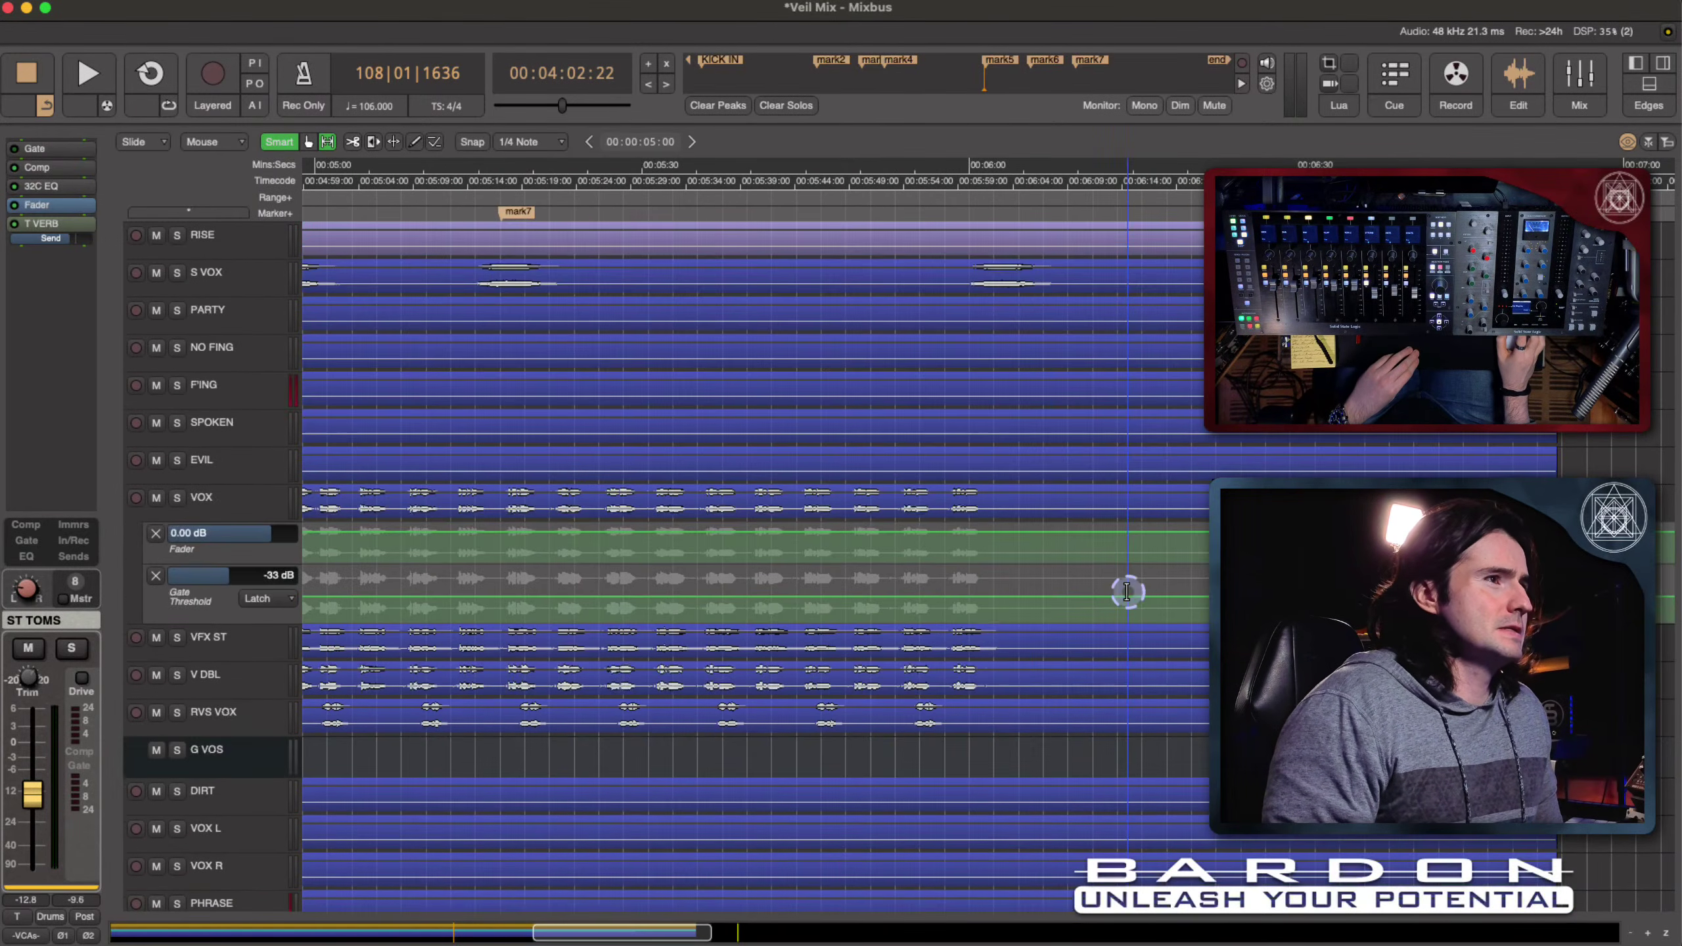
scroll(1127, 592, up, 7)
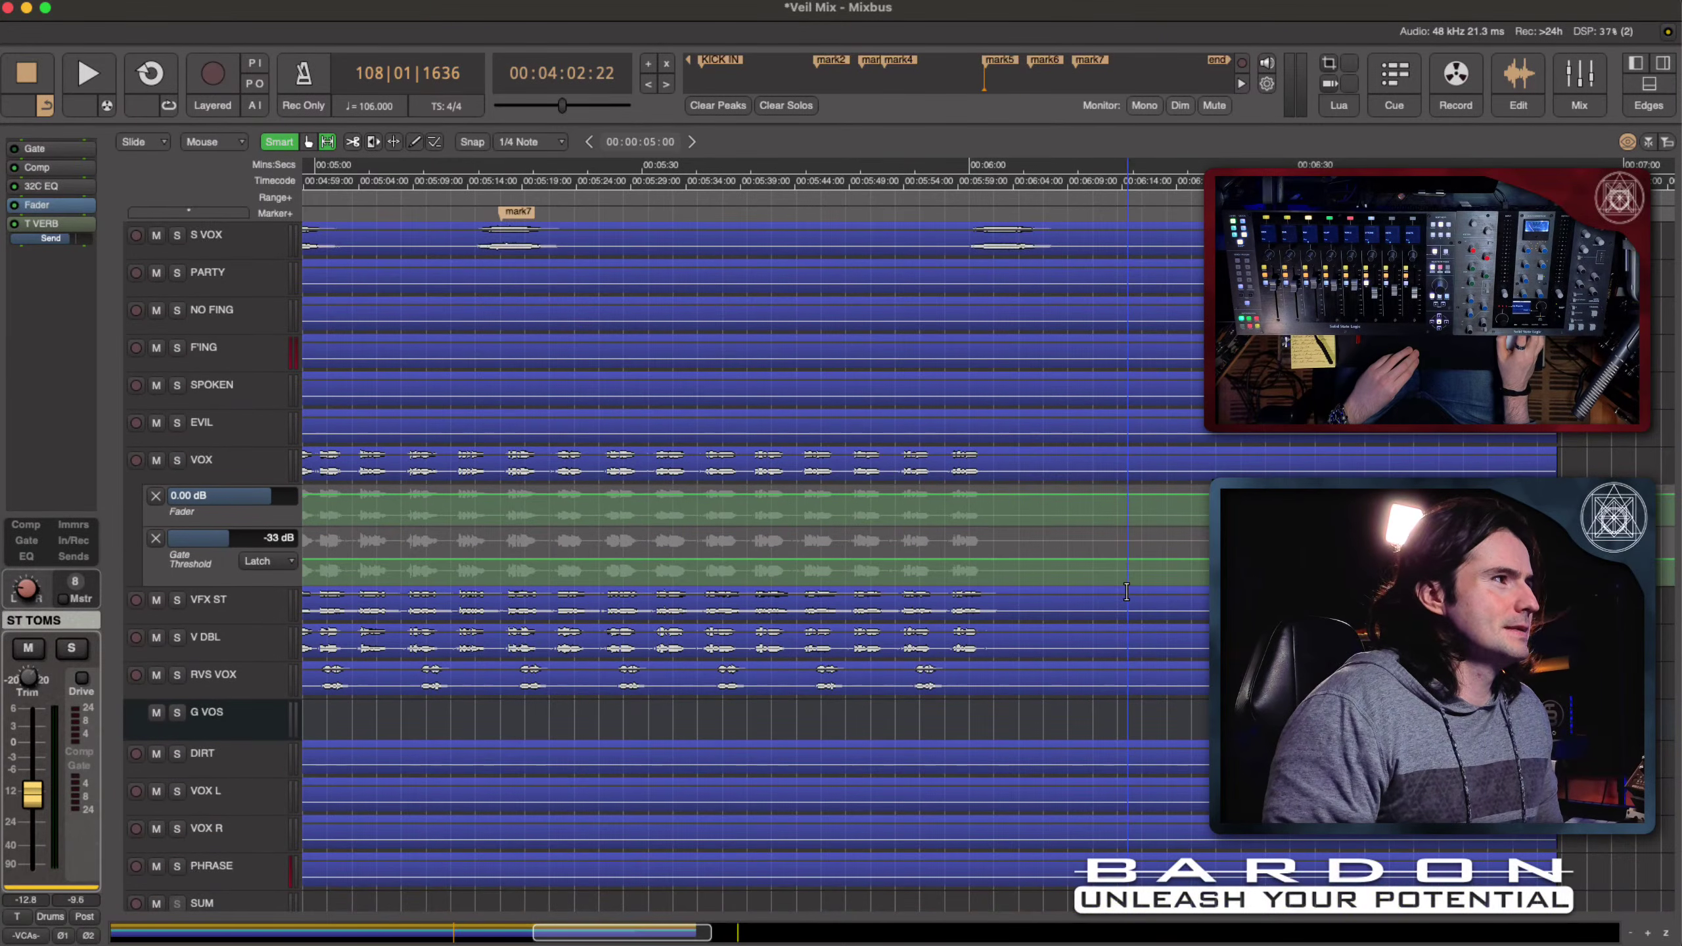
scroll(1126, 593, up, 1)
click(514, 552)
click(240, 501)
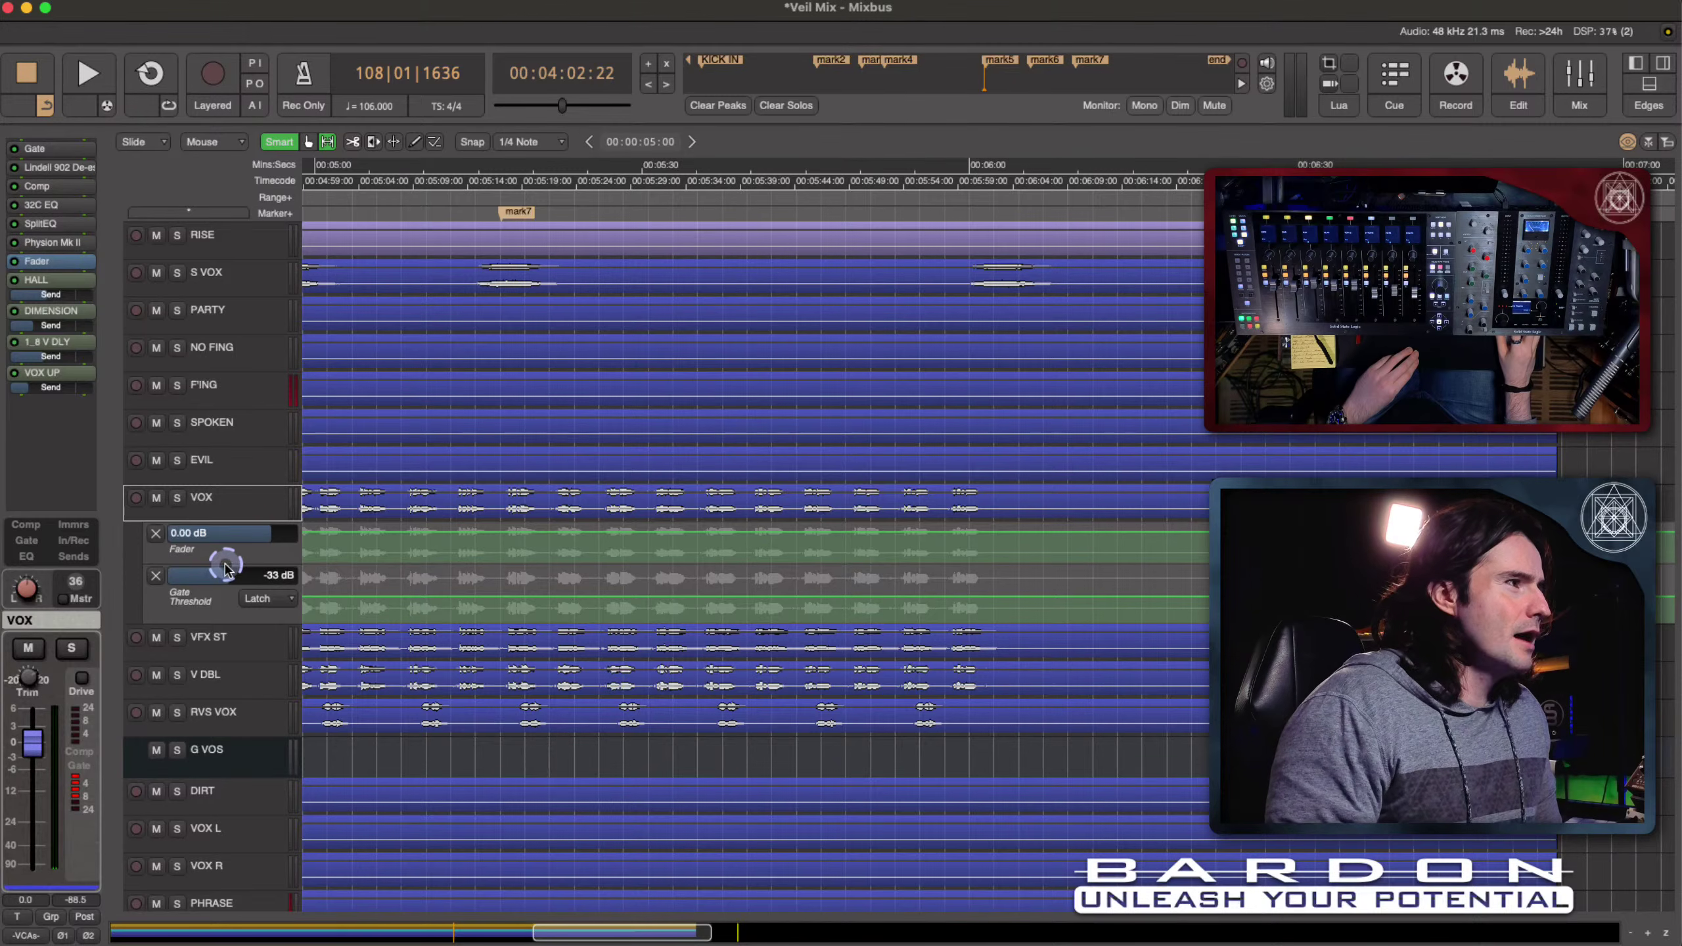
drag(227, 563, 226, 601)
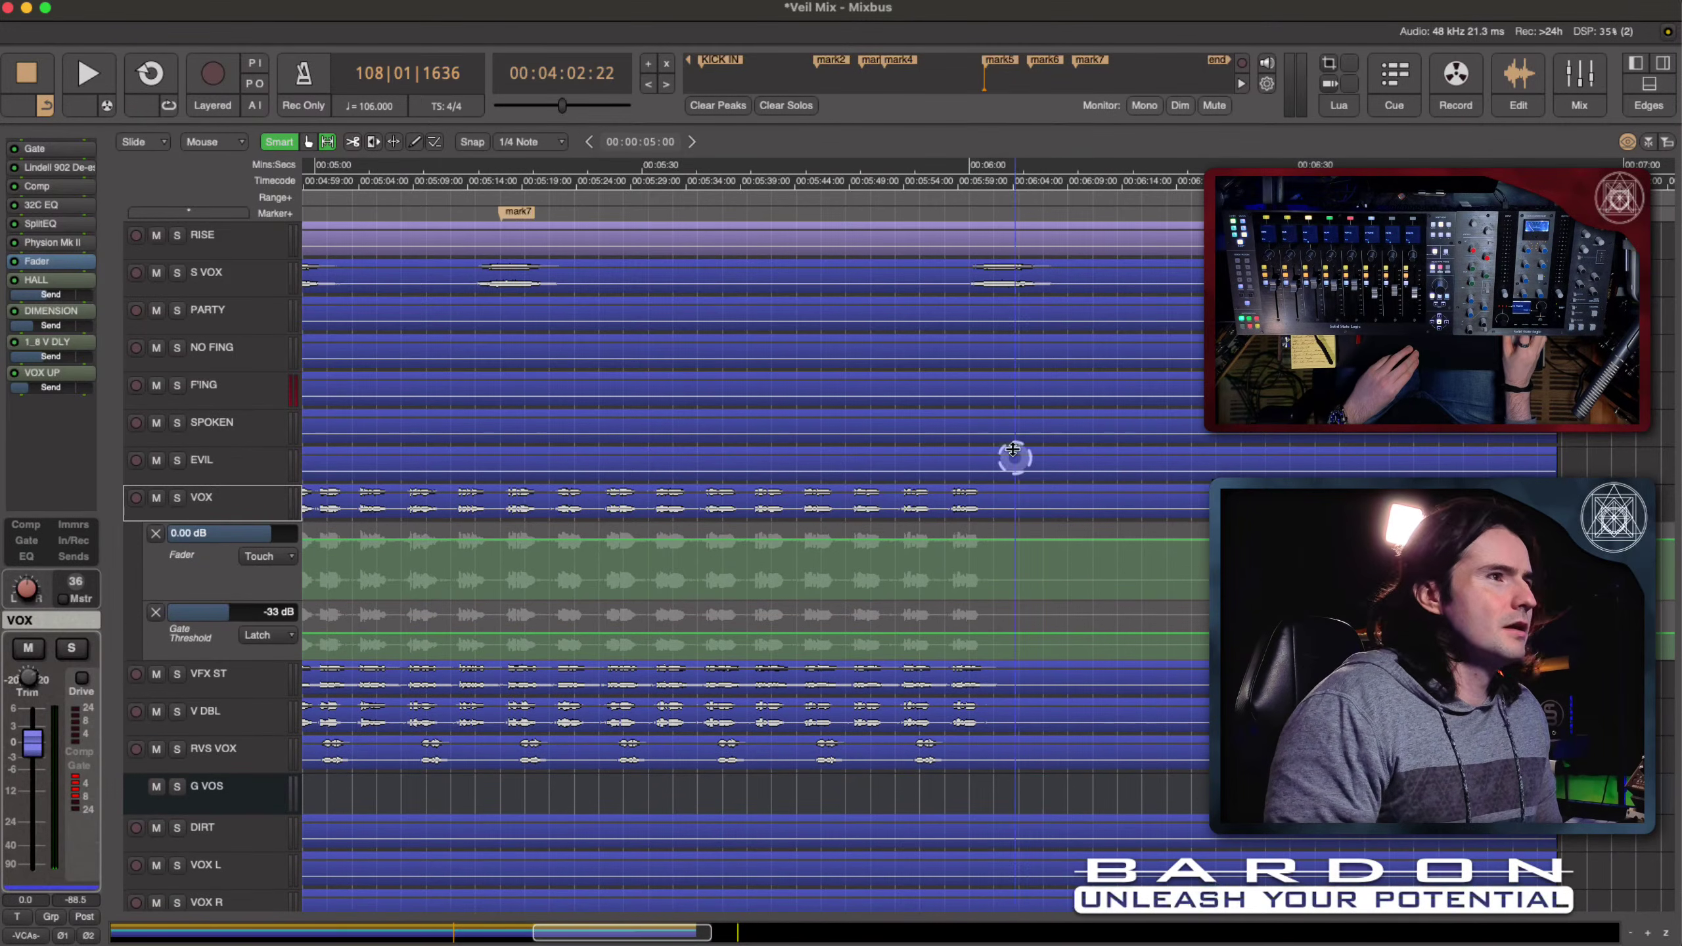
Step: Audition the VOX part from just before mark7, starting at about 5:16 and continuing past 6:00
scroll(405, 180, left, 10)
click(1143, 209)
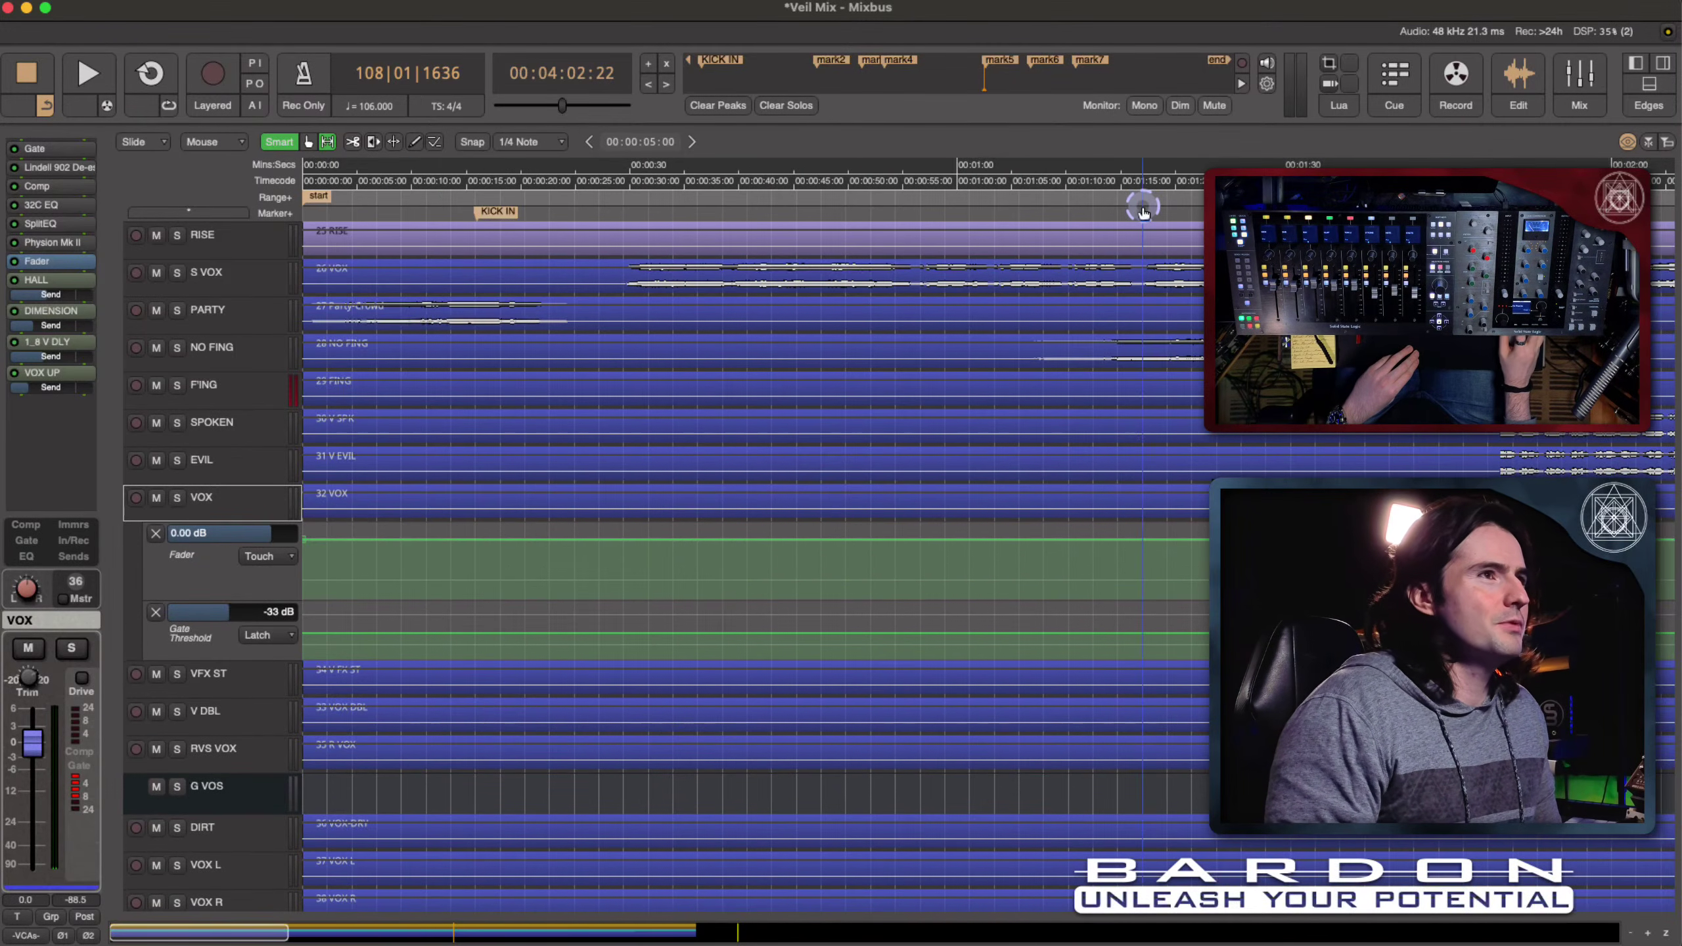
scroll(1143, 211, right, 5)
scroll(1143, 211, right, 10)
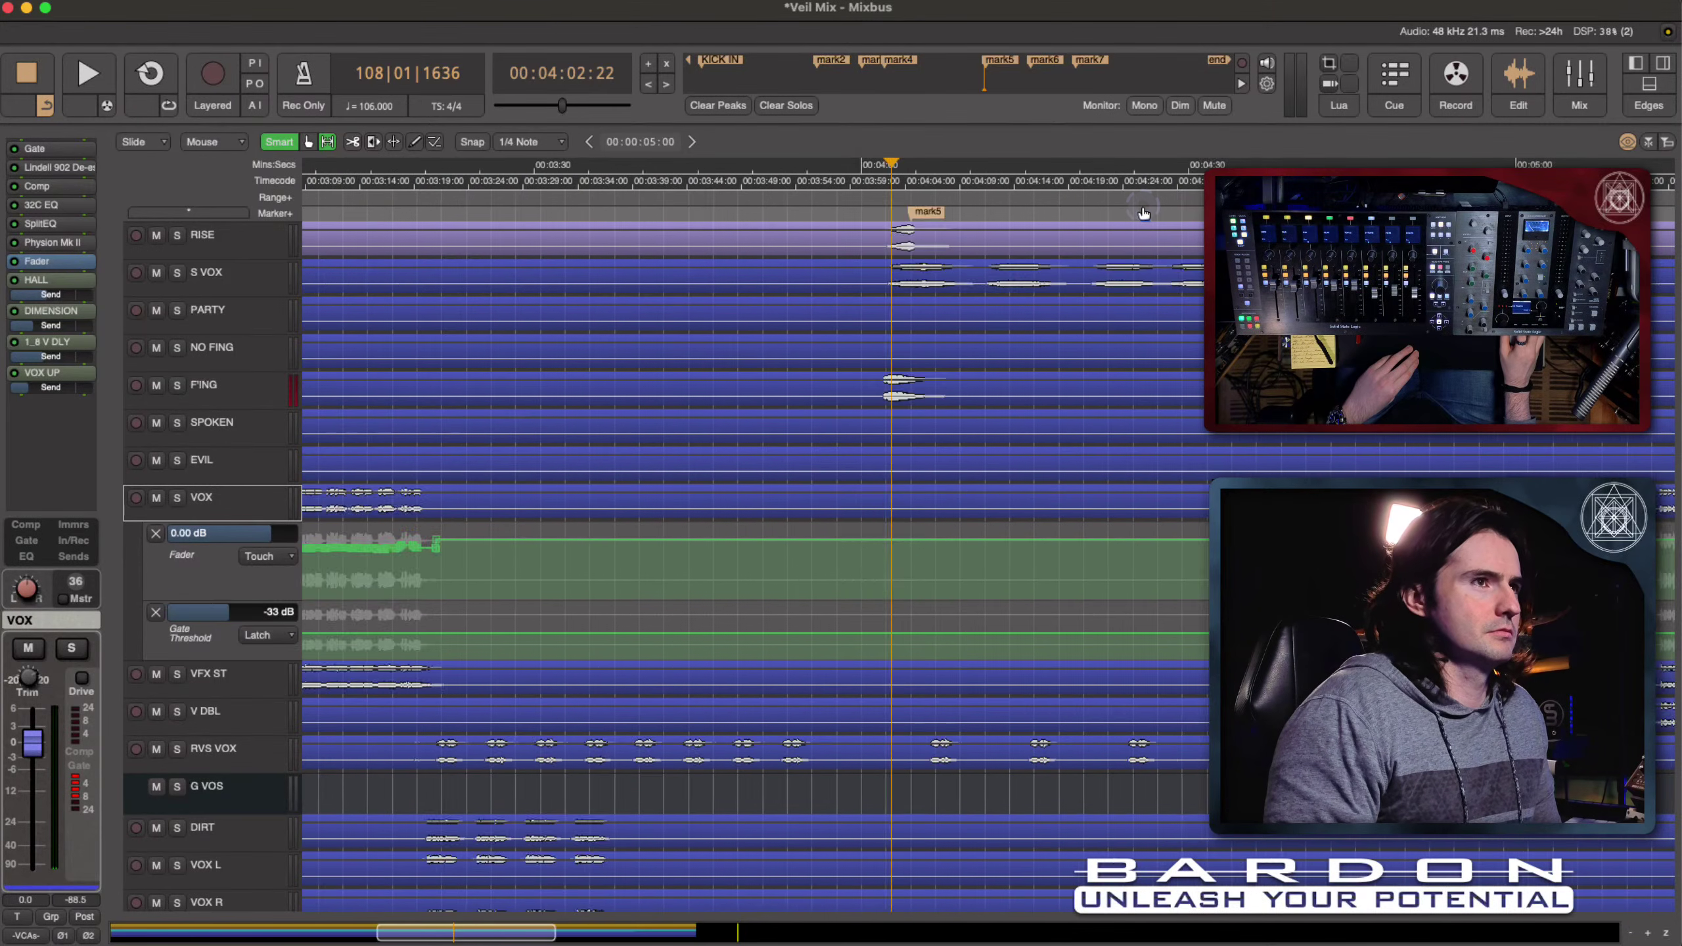
click(591, 175)
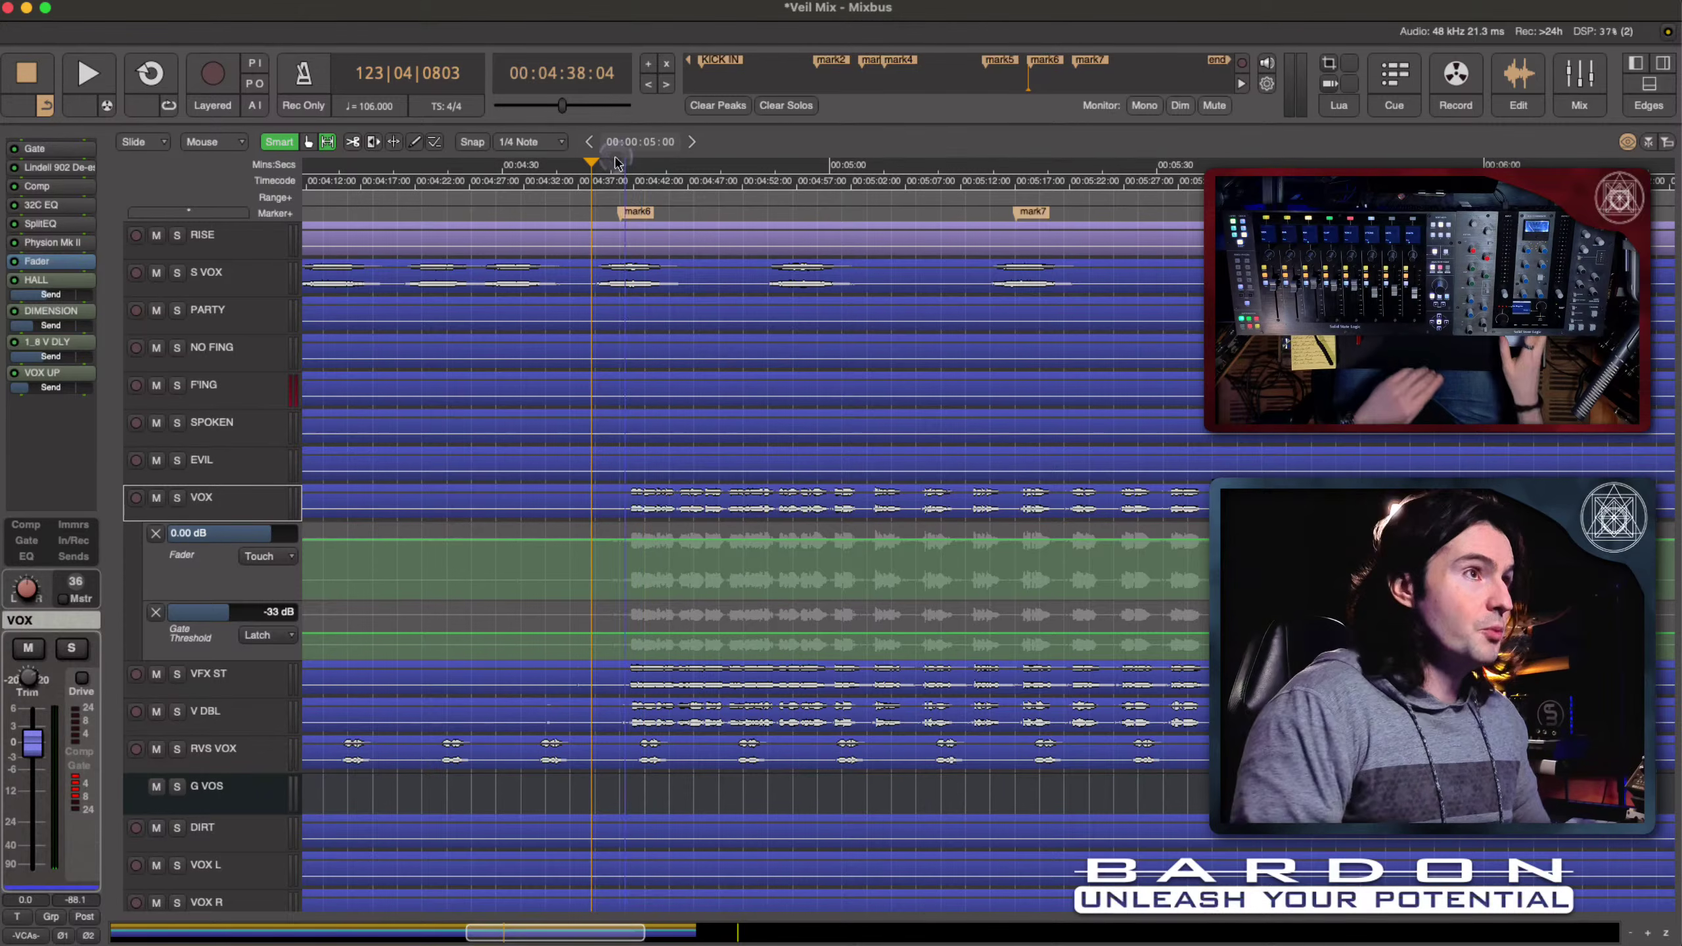
click(1009, 167)
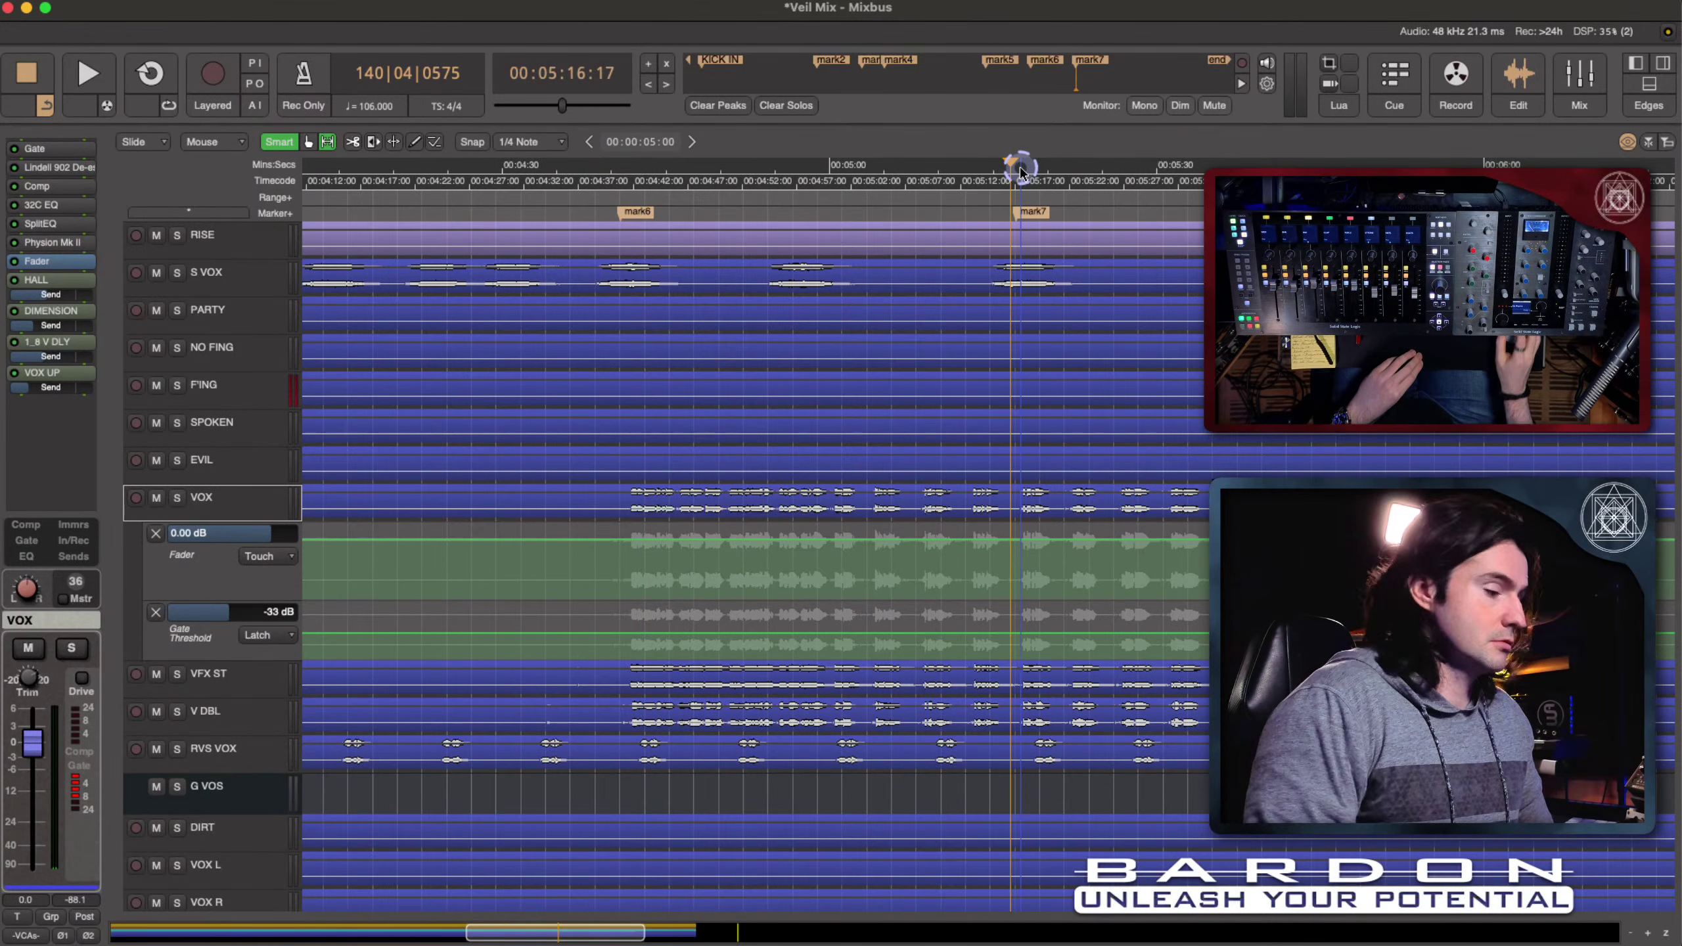
key(space)
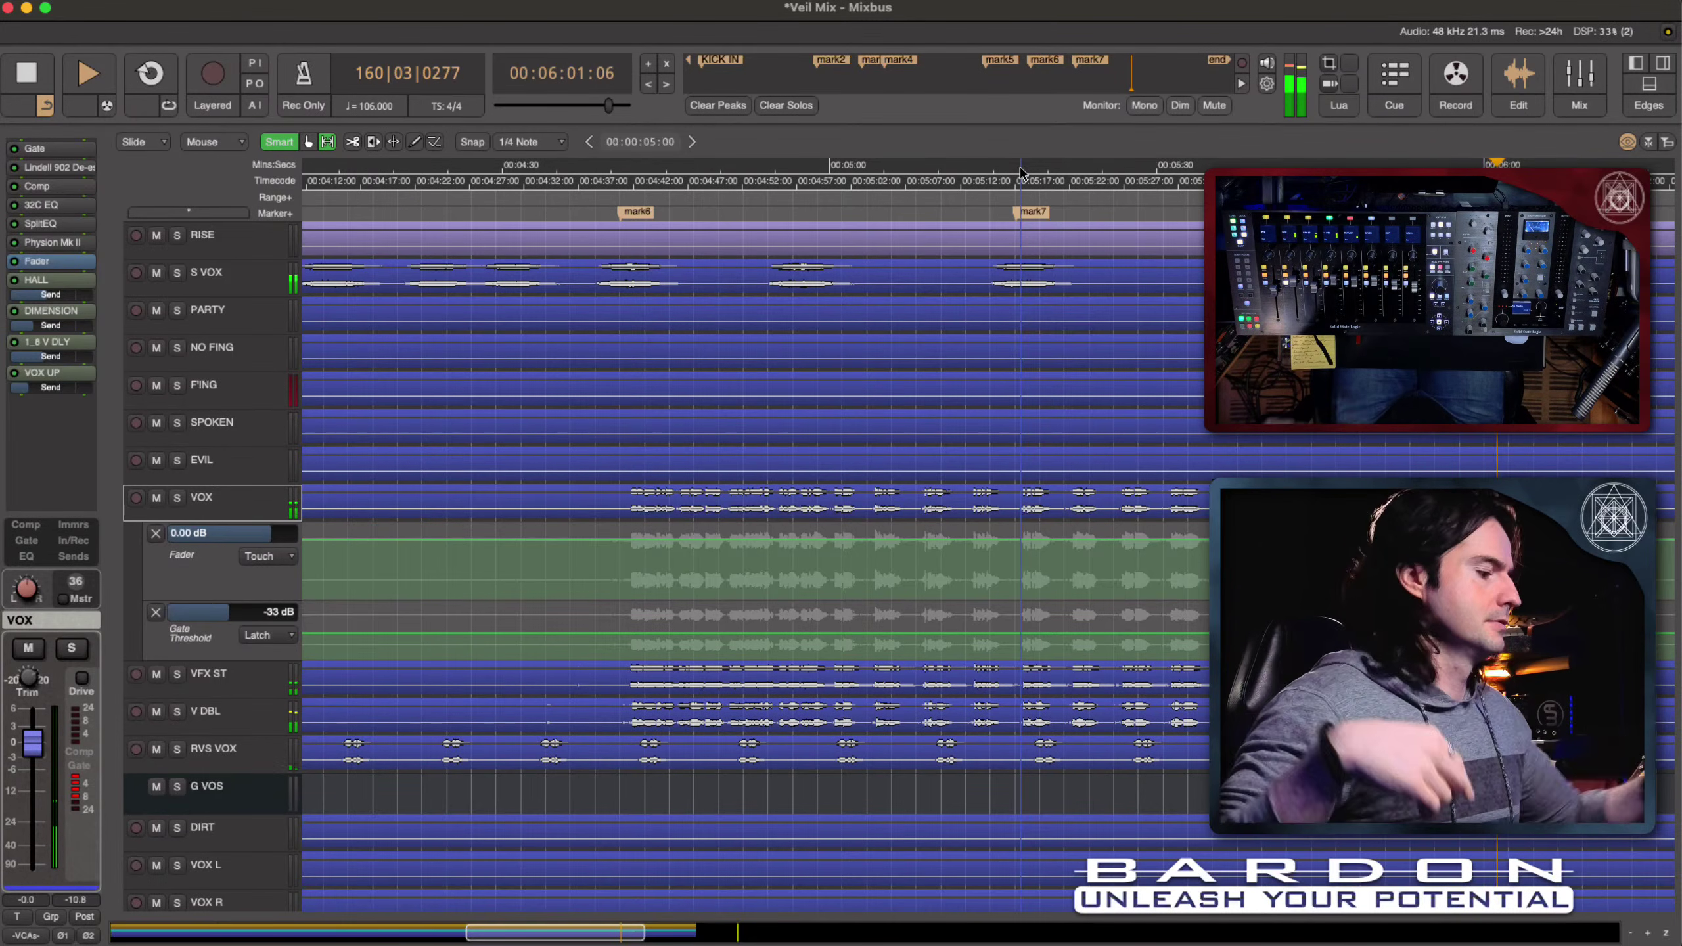
key(space)
click(1020, 171)
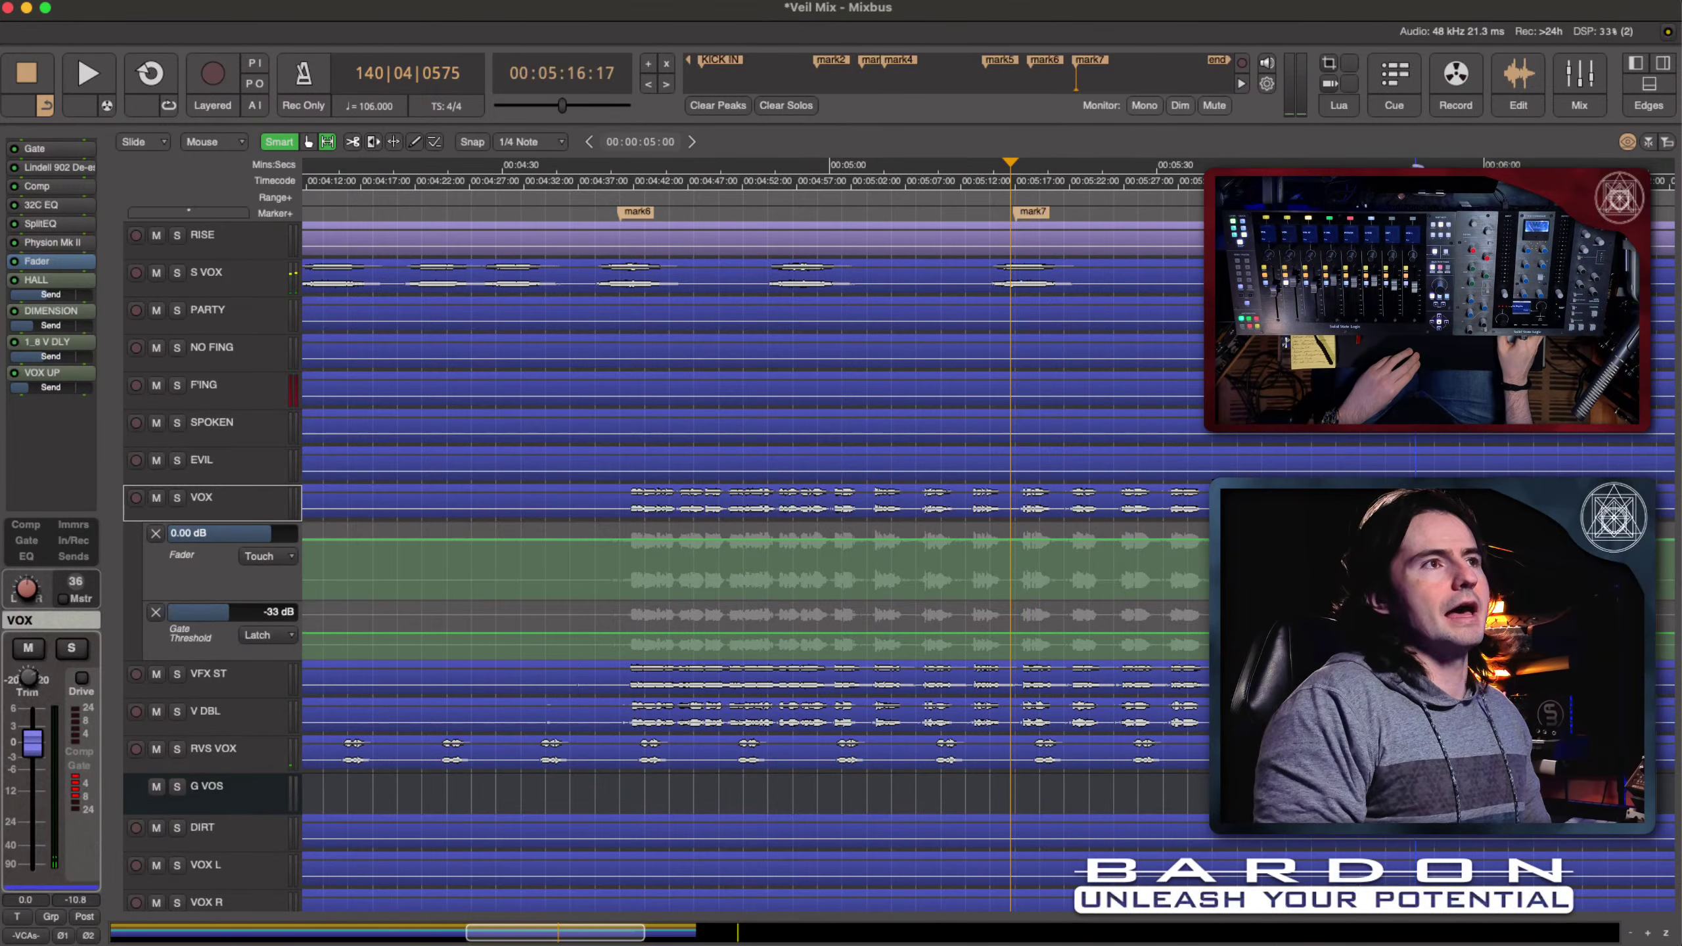
Step: Audition the last VOX phrase several times, starting from about 5:58 and 5:57
click(1416, 165)
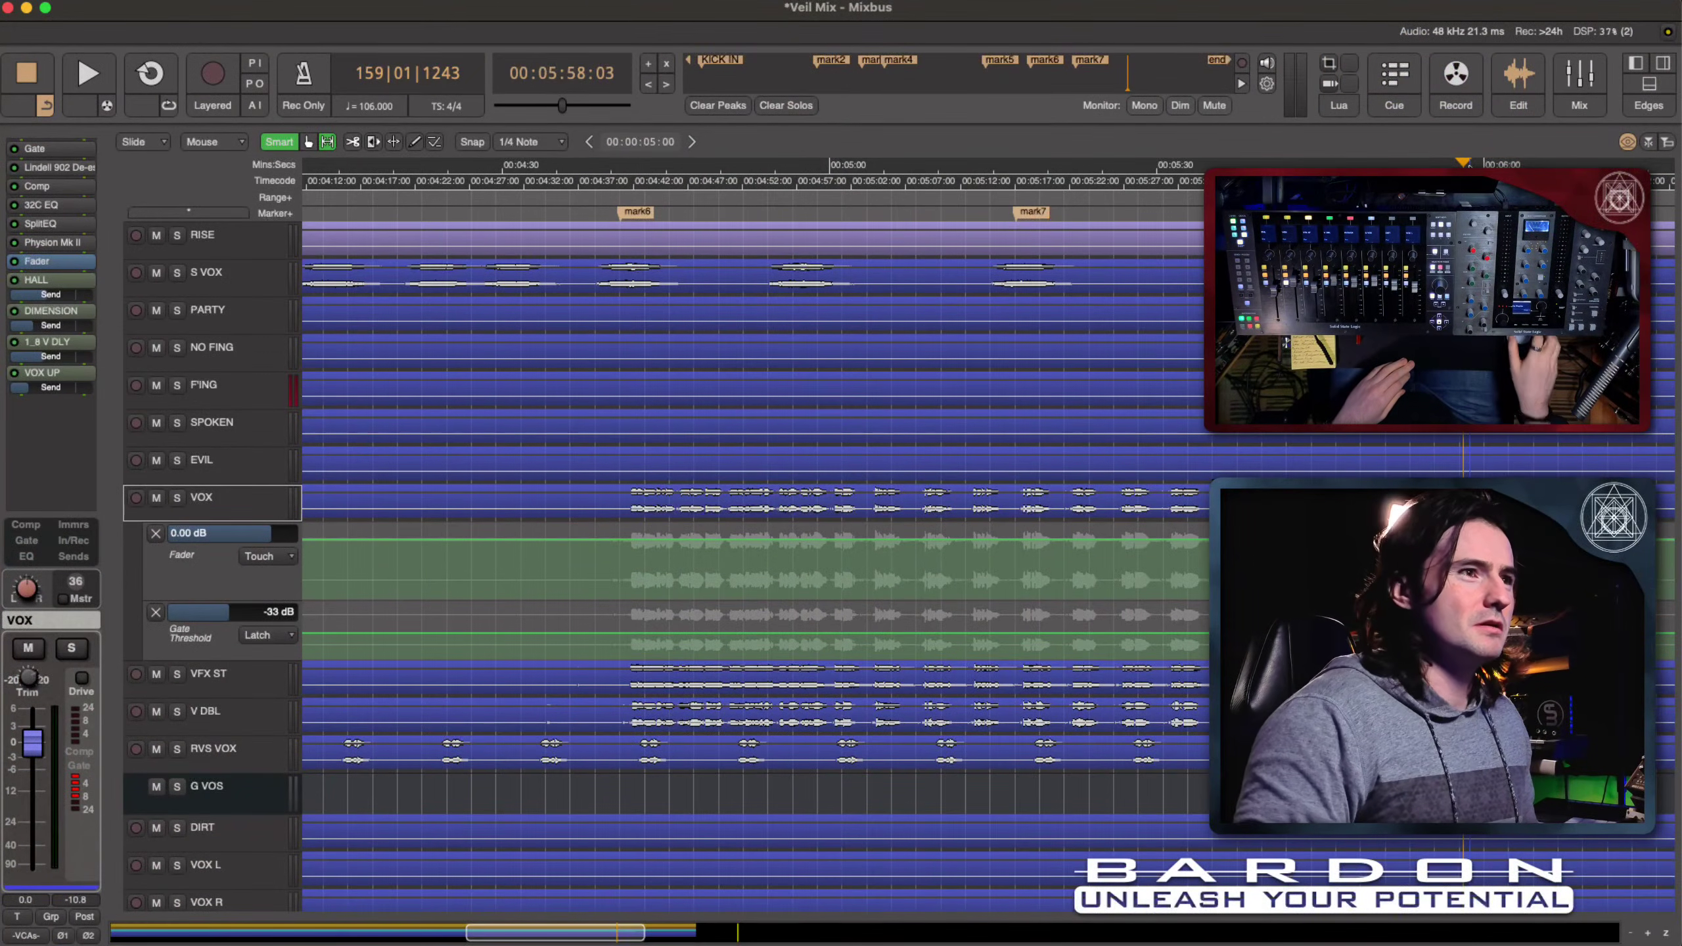
scroll(755, 464, right, 10)
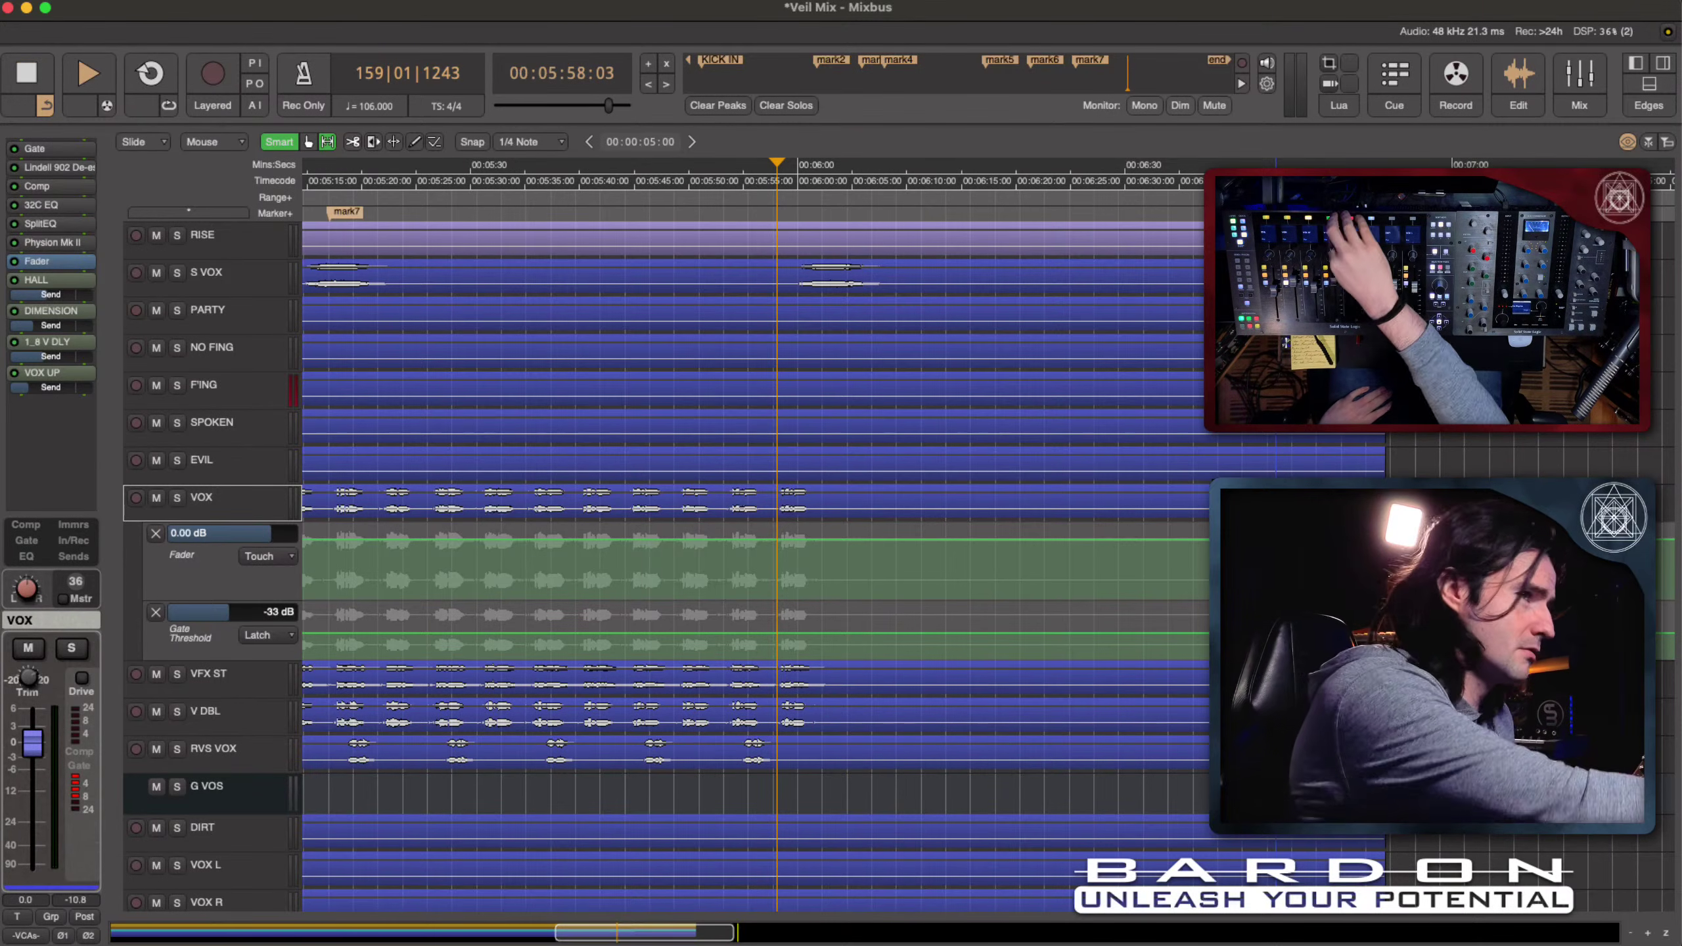
key(space)
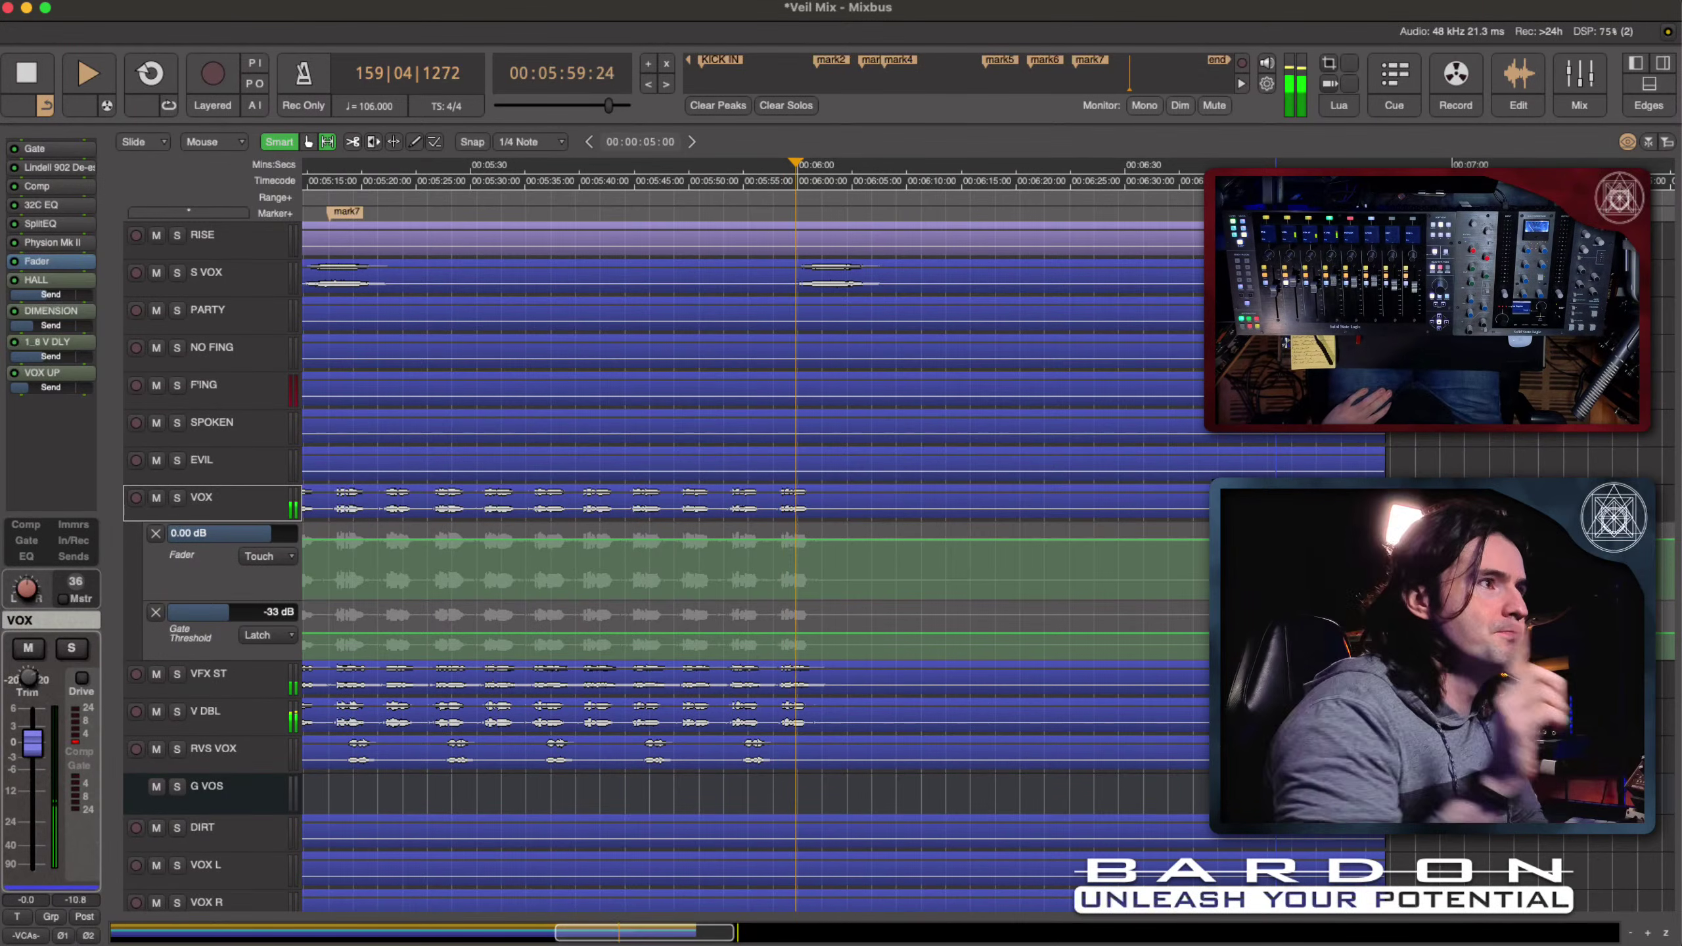
key(space)
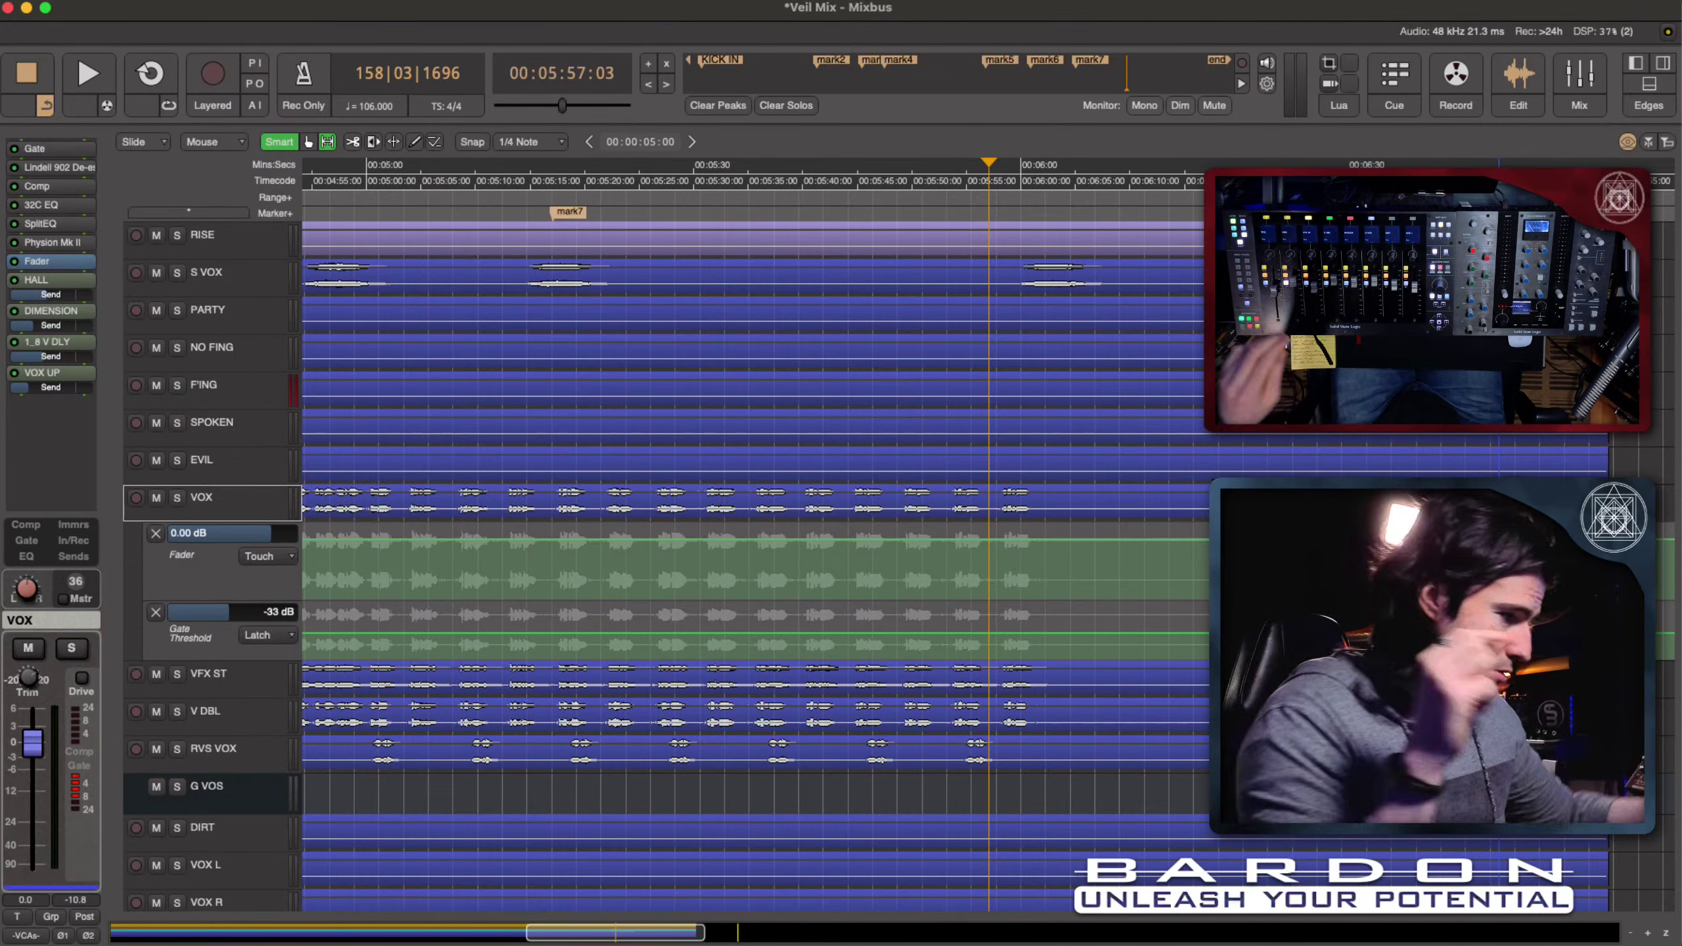
key(space)
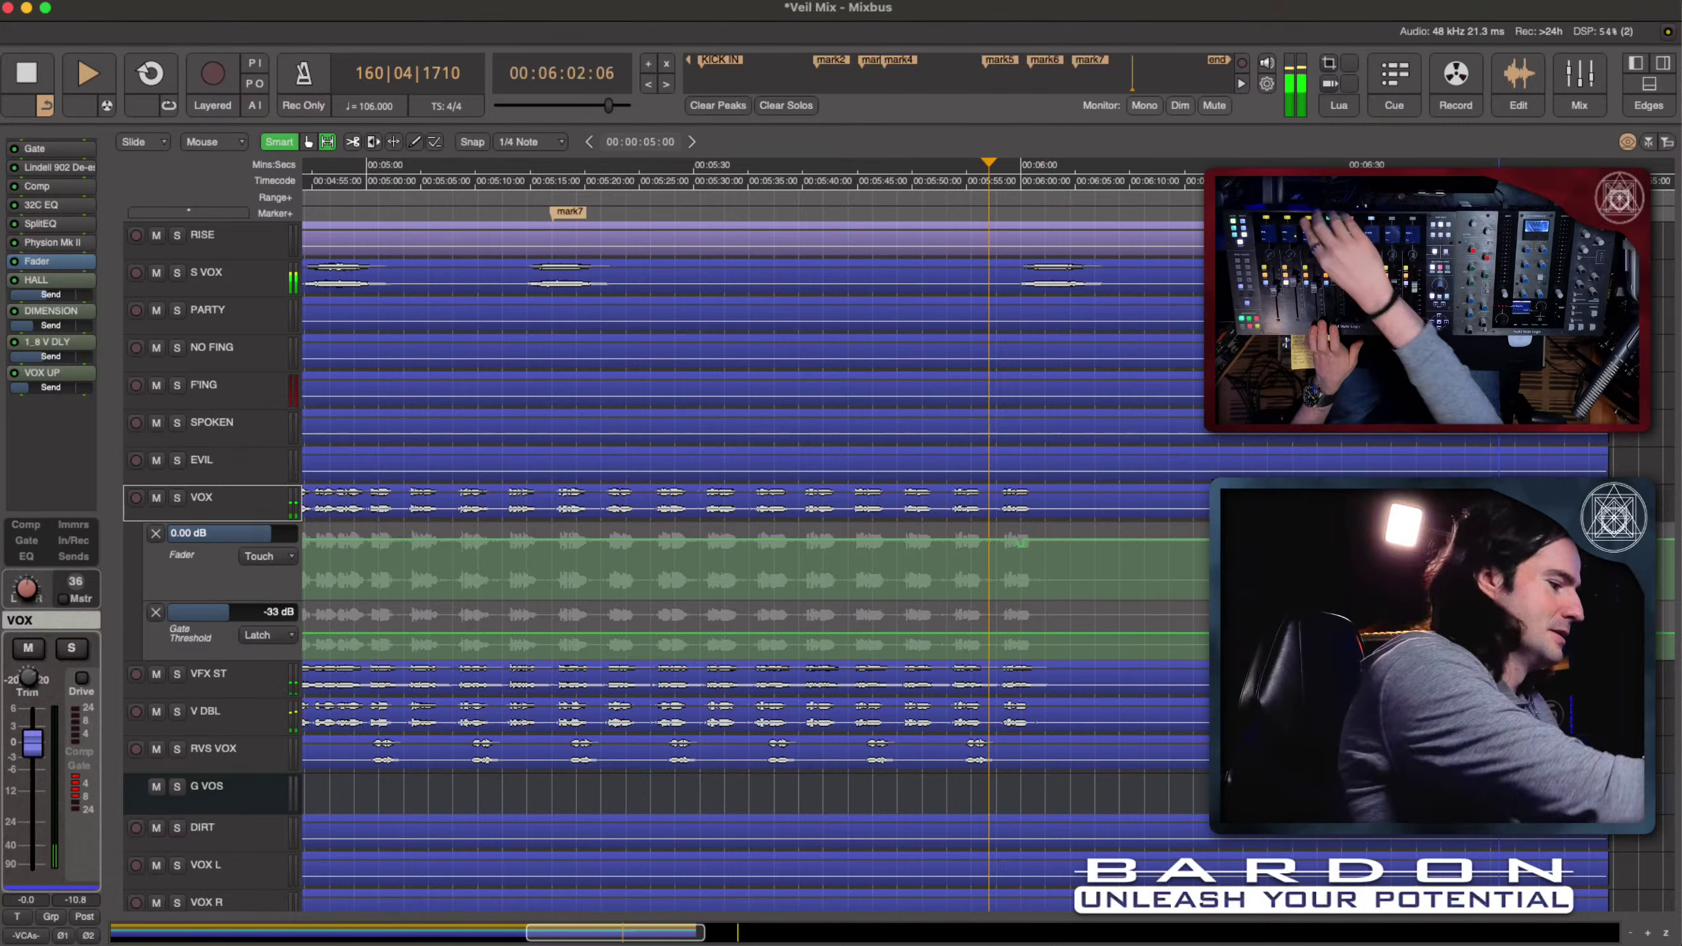
key(space)
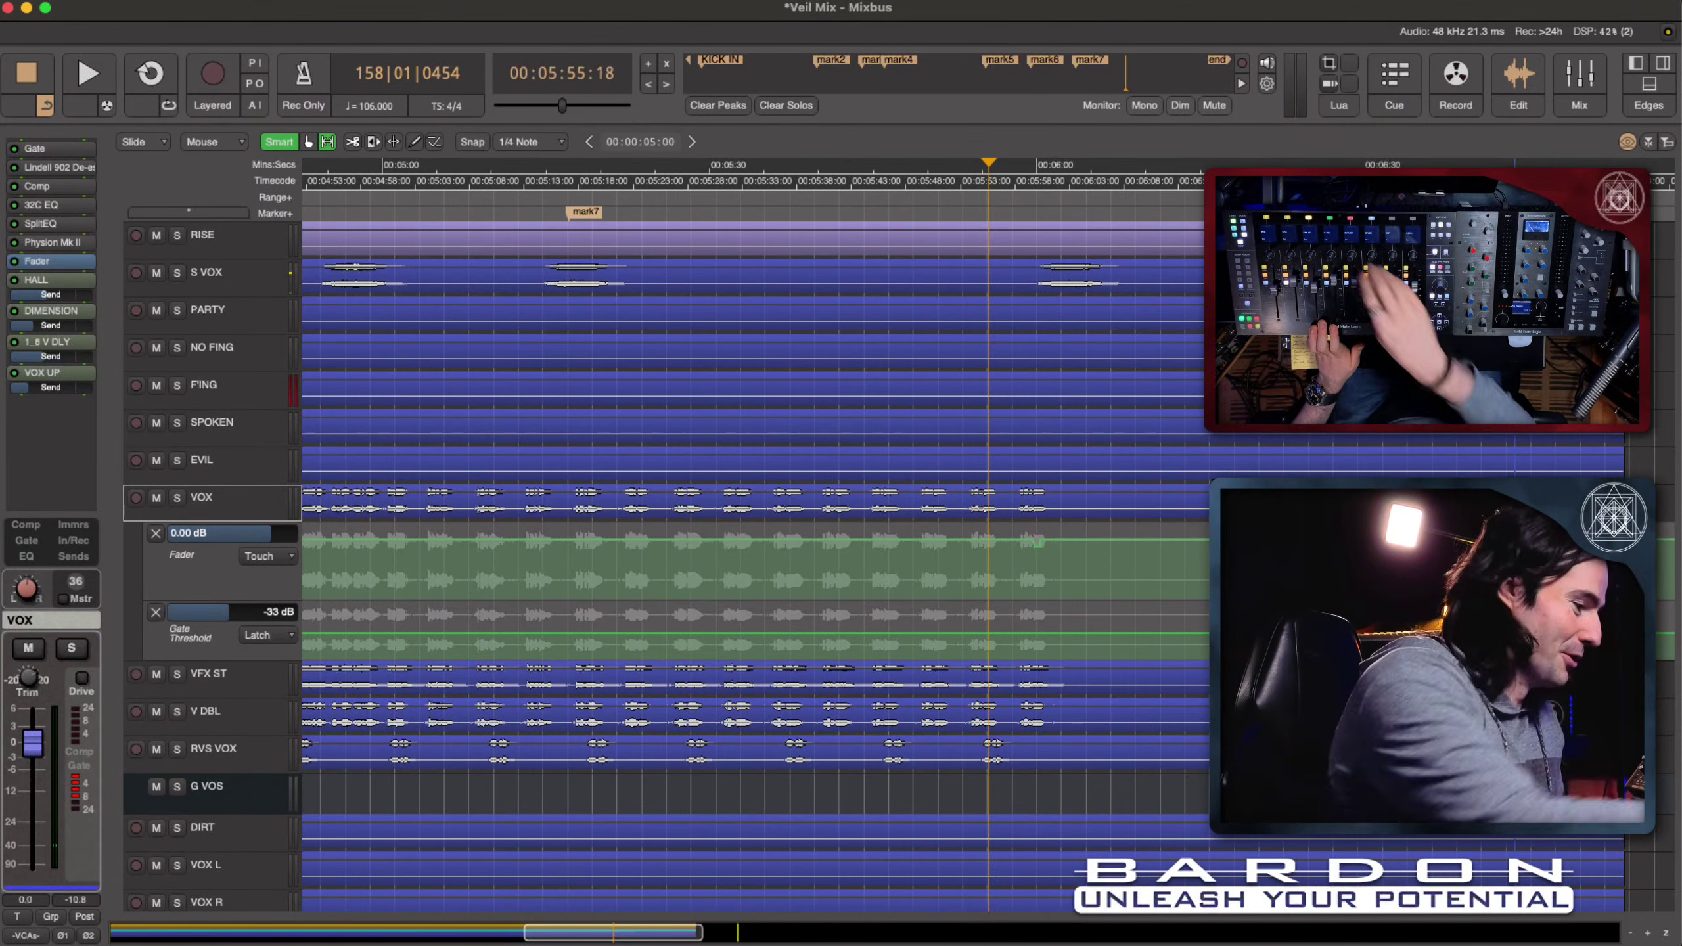
Step: Record a VOX fader dip to about -4 dB on the final phrase, from about 5:59 to 6:02
key(space)
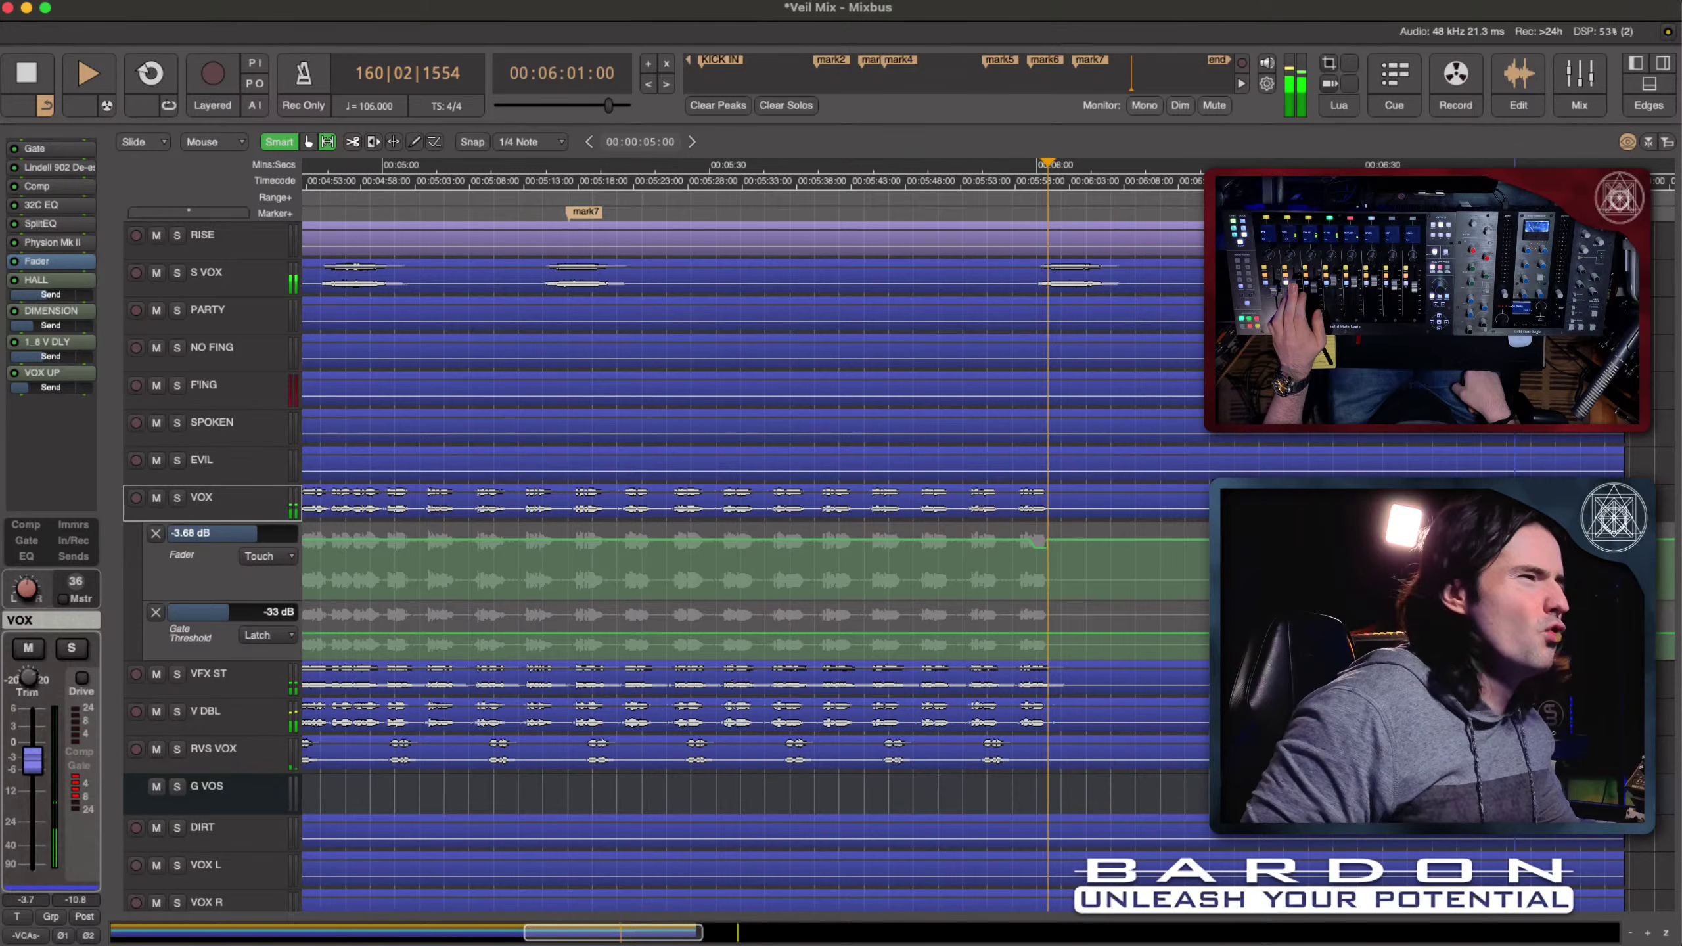
key(space)
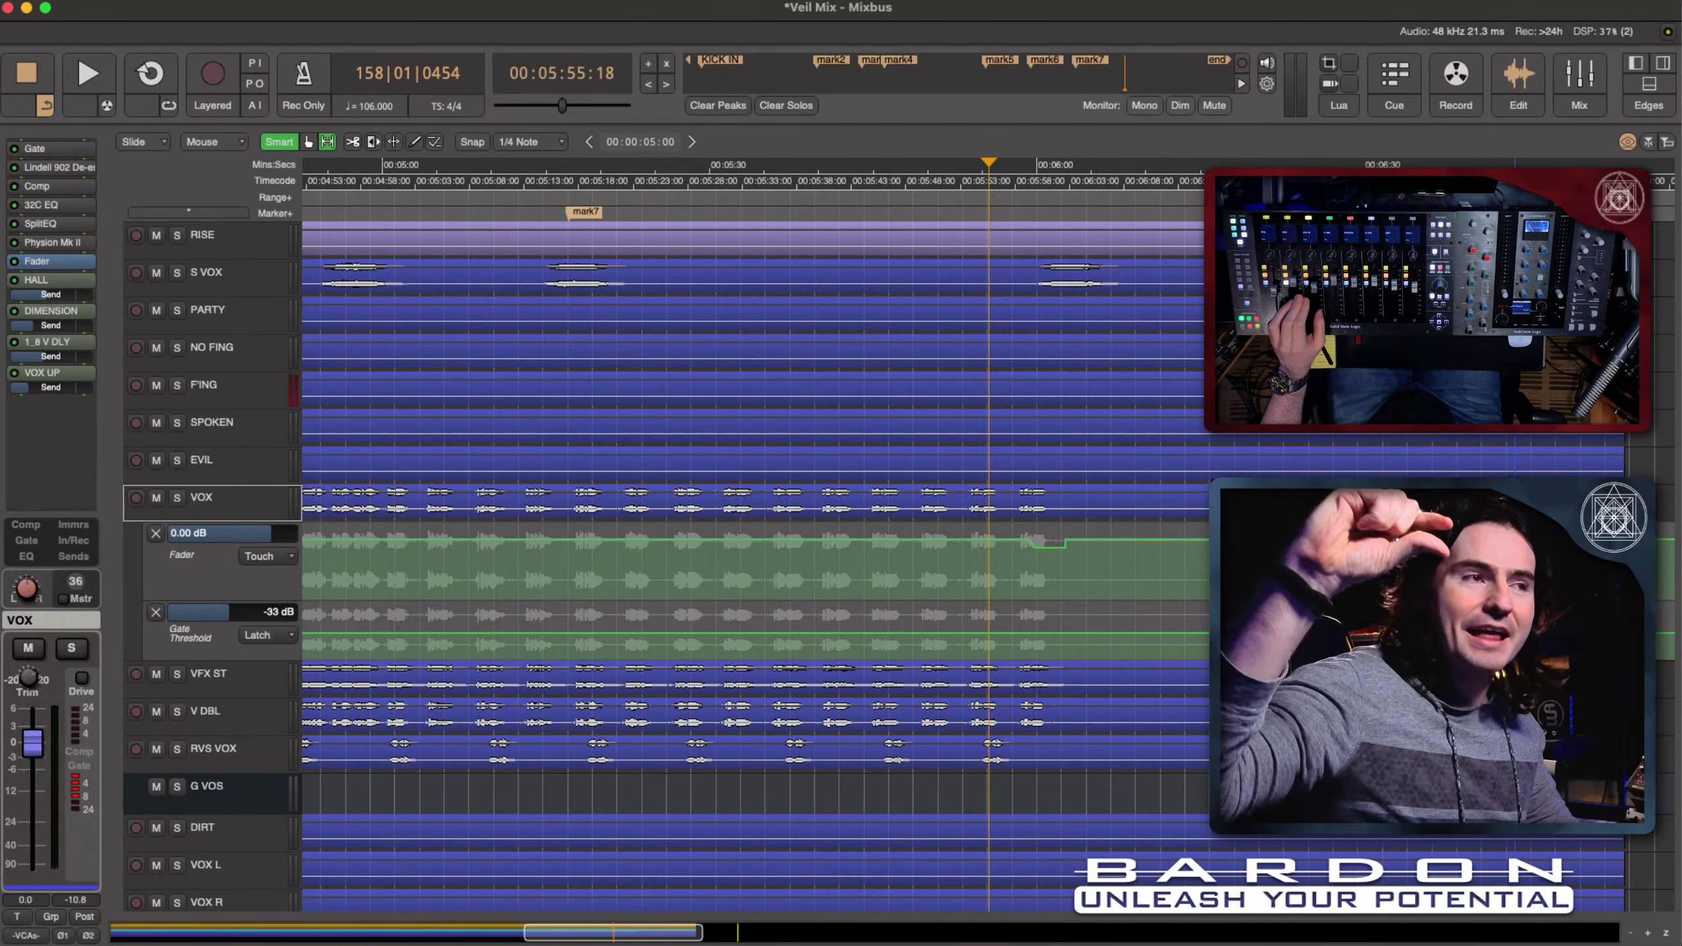
key(space)
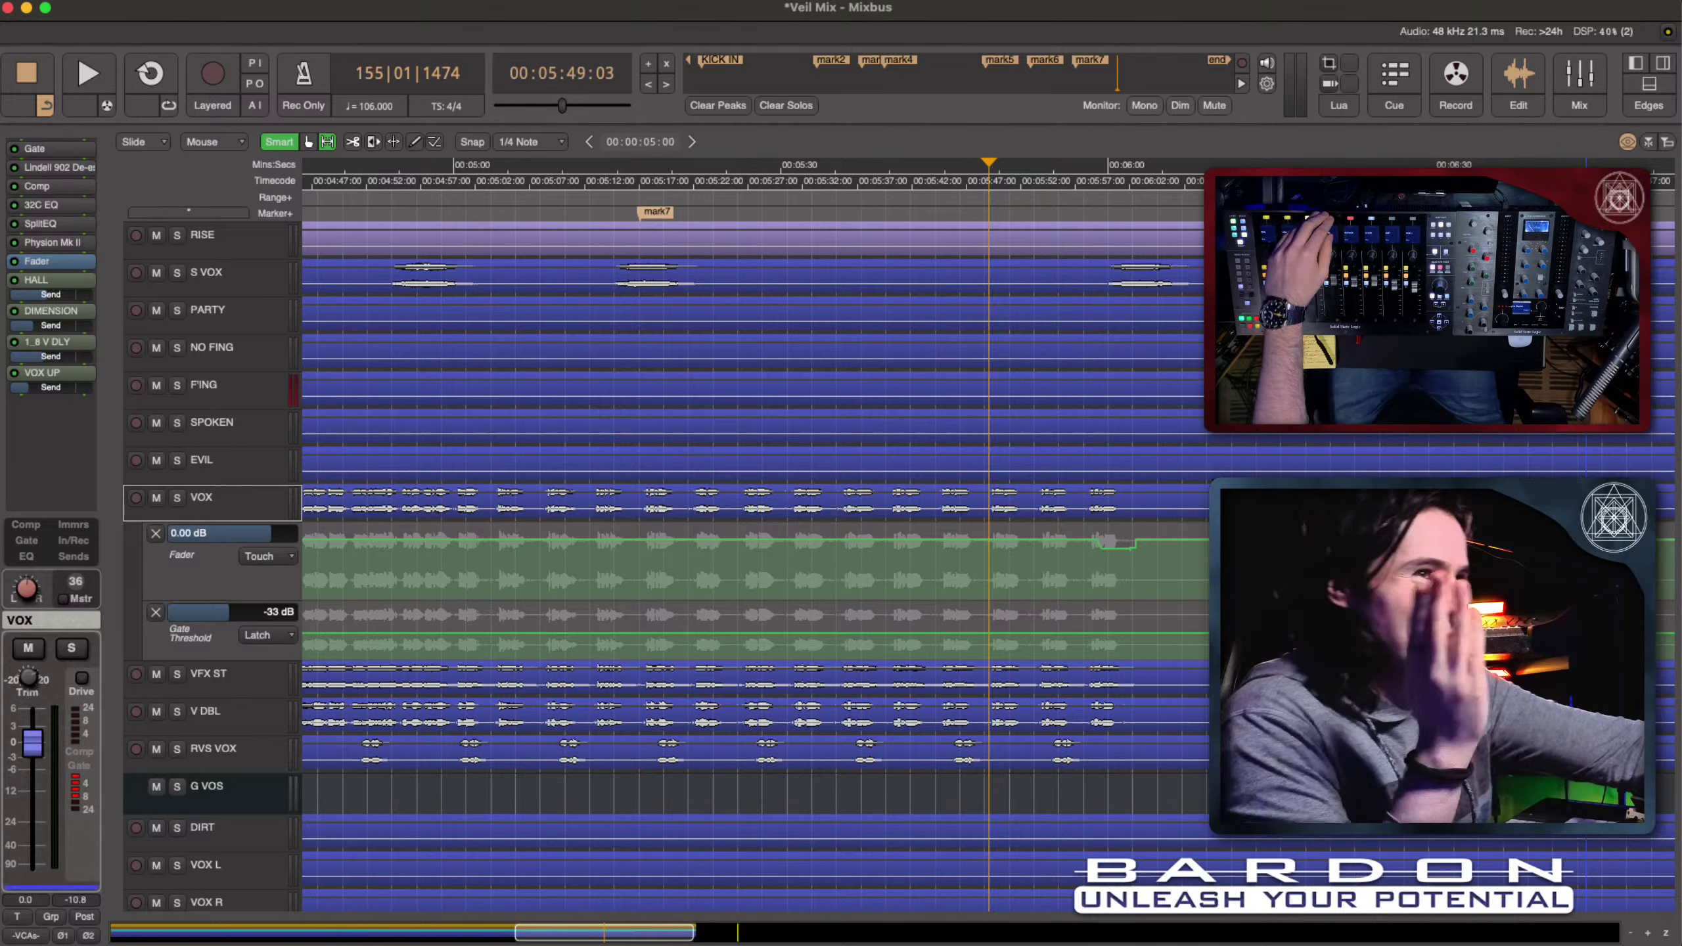
Step: Play back the automated final VOX phrase, starting from about 5:49
key(space)
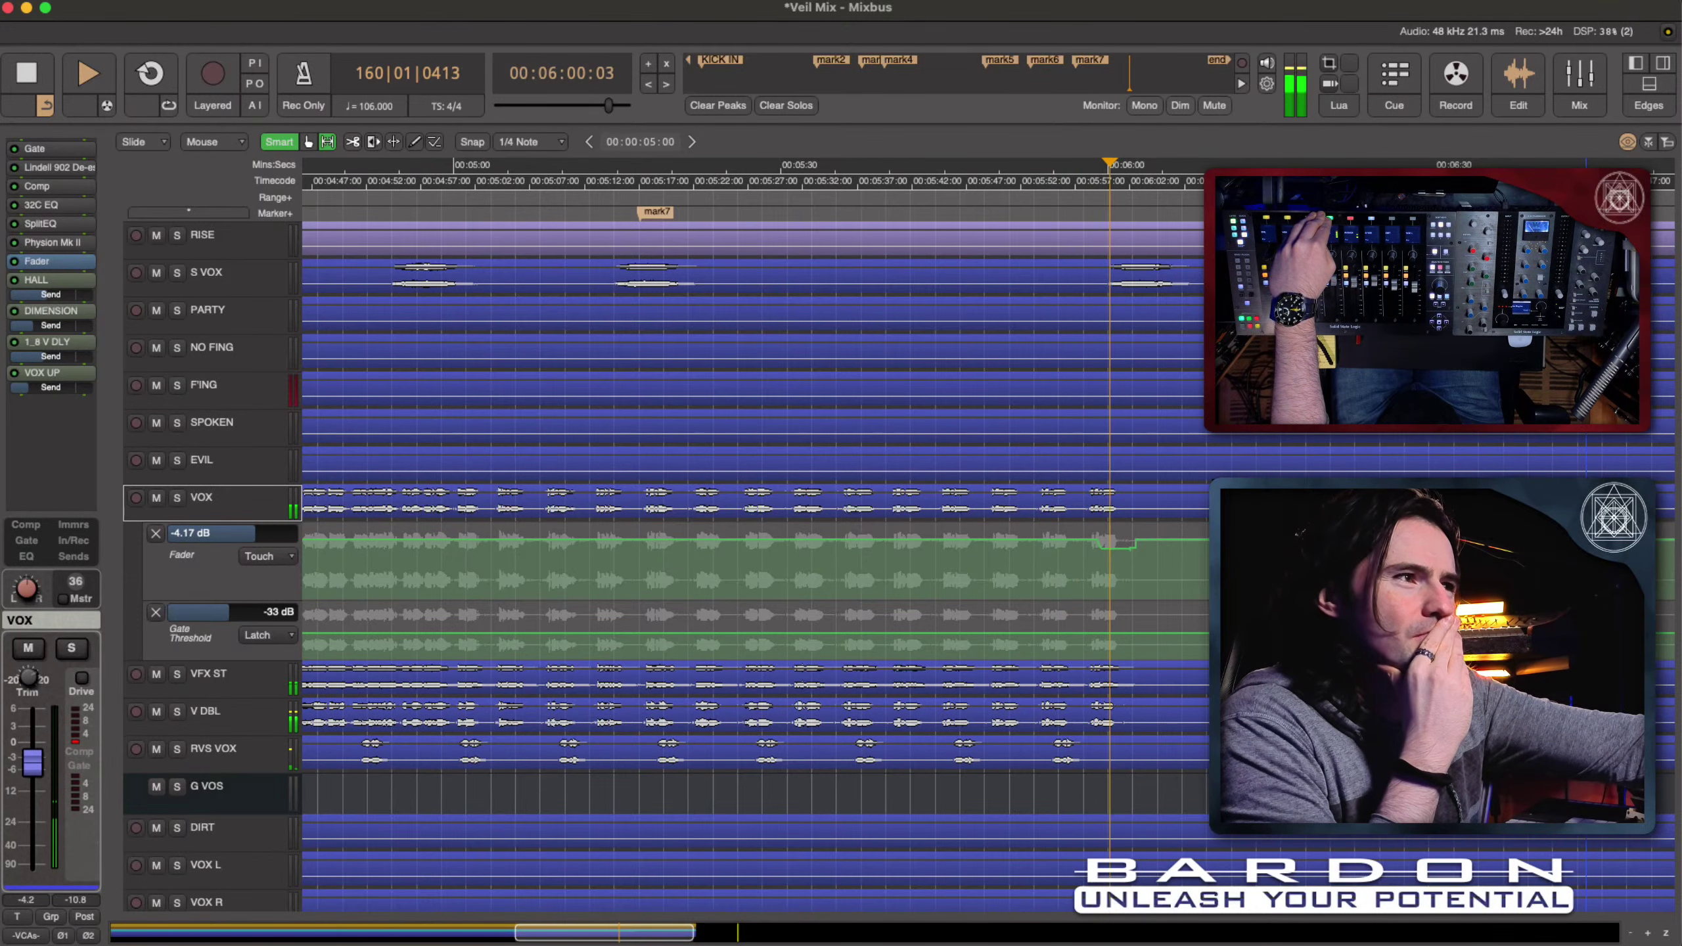
key(space)
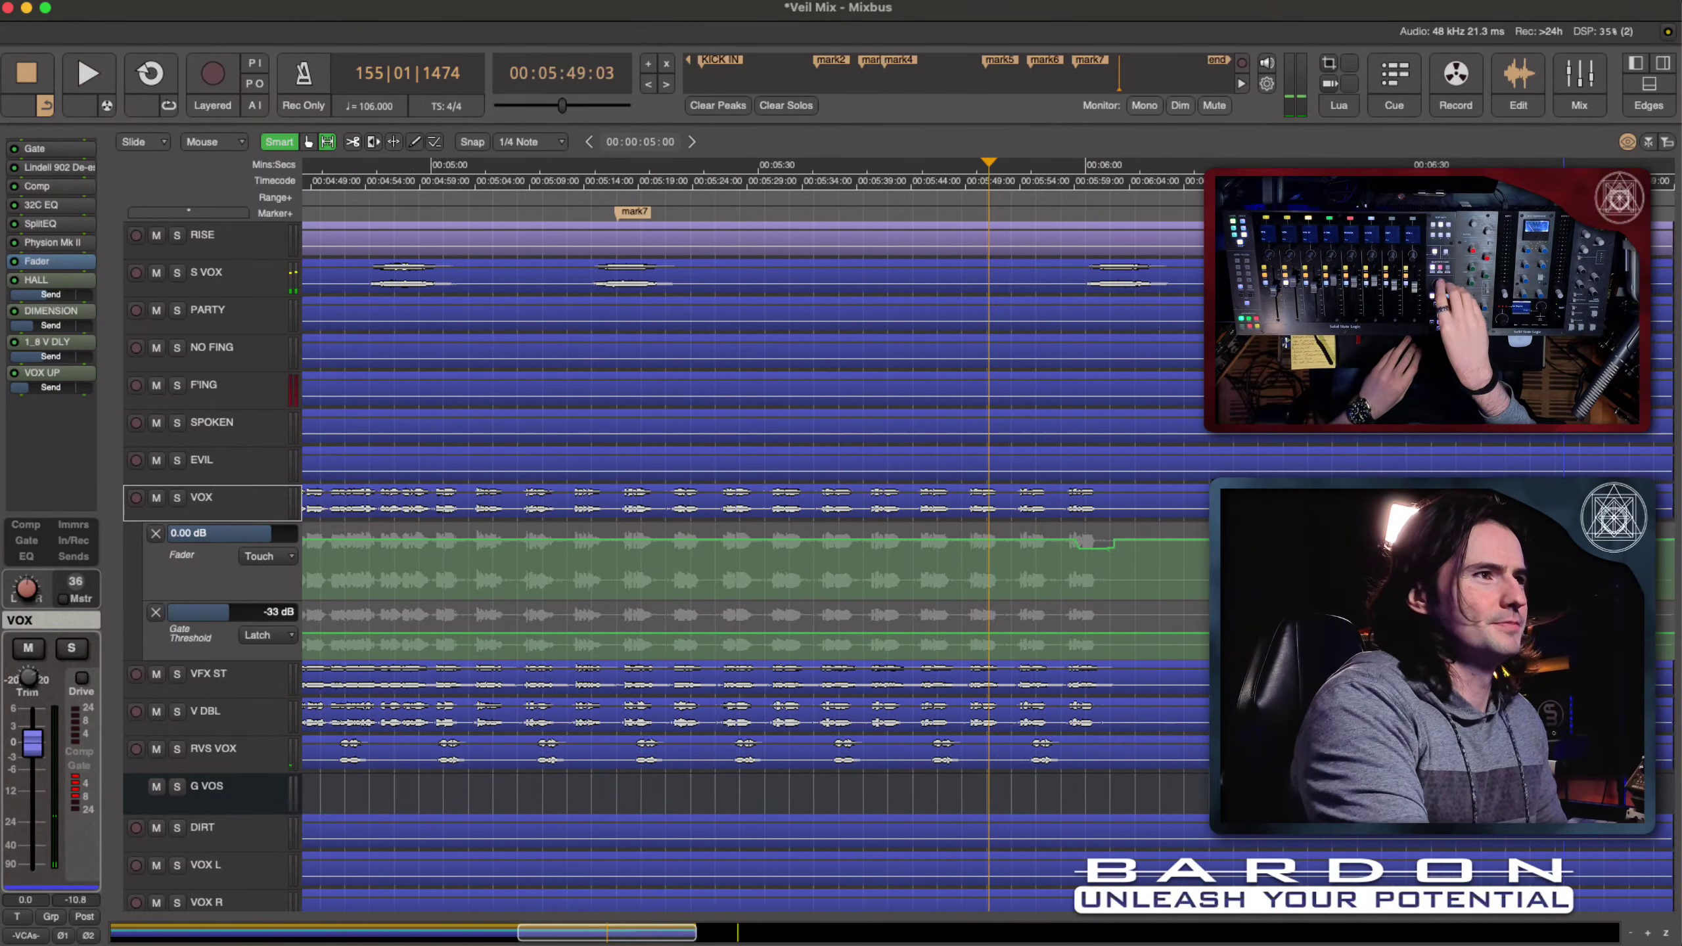
key(space)
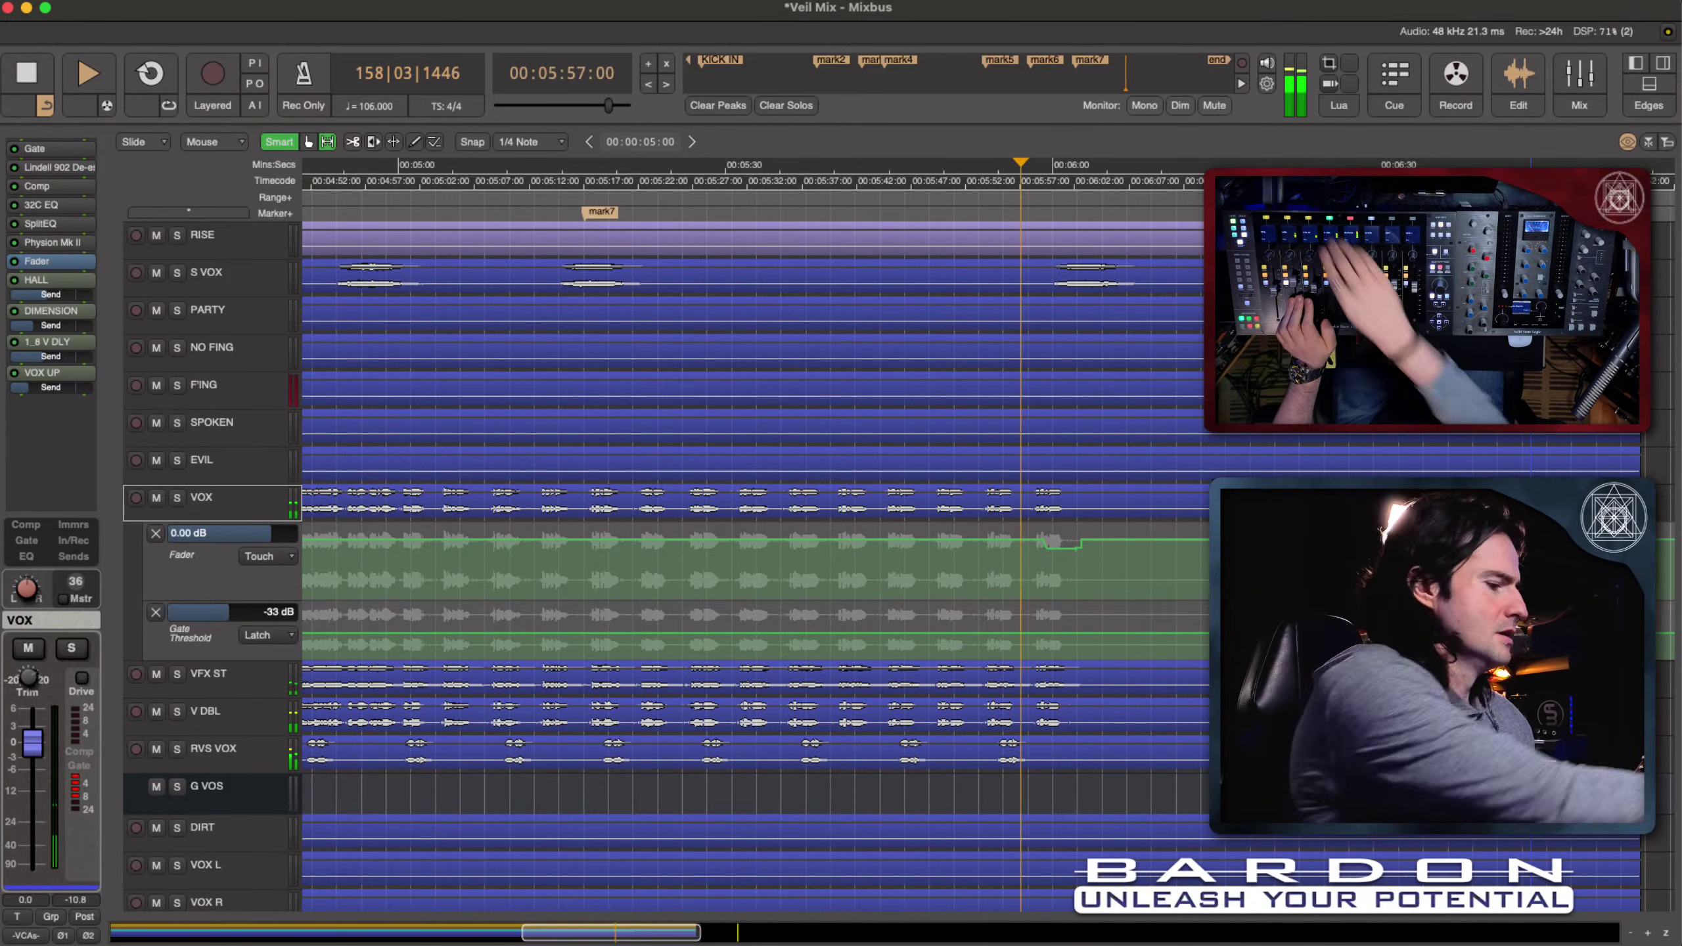
key(space)
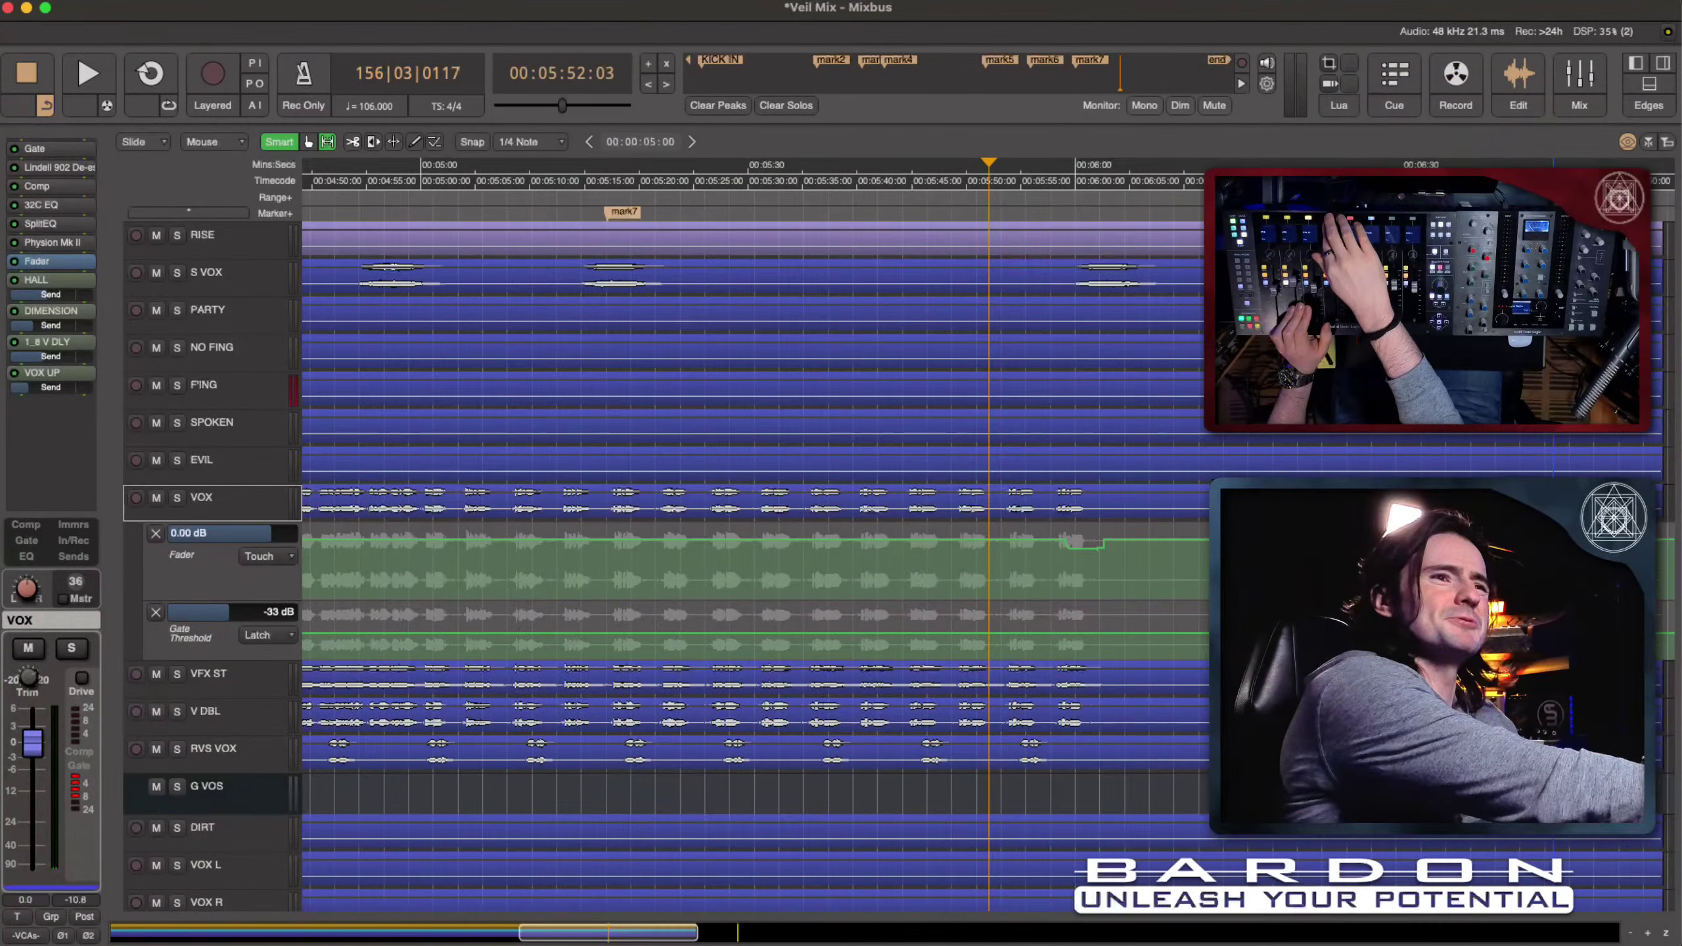
Step: Record a lower VOX fader level on the second-to-last phrase from about 5:54 to 5:57 and retouch the final dip's end near 6:02
key(space)
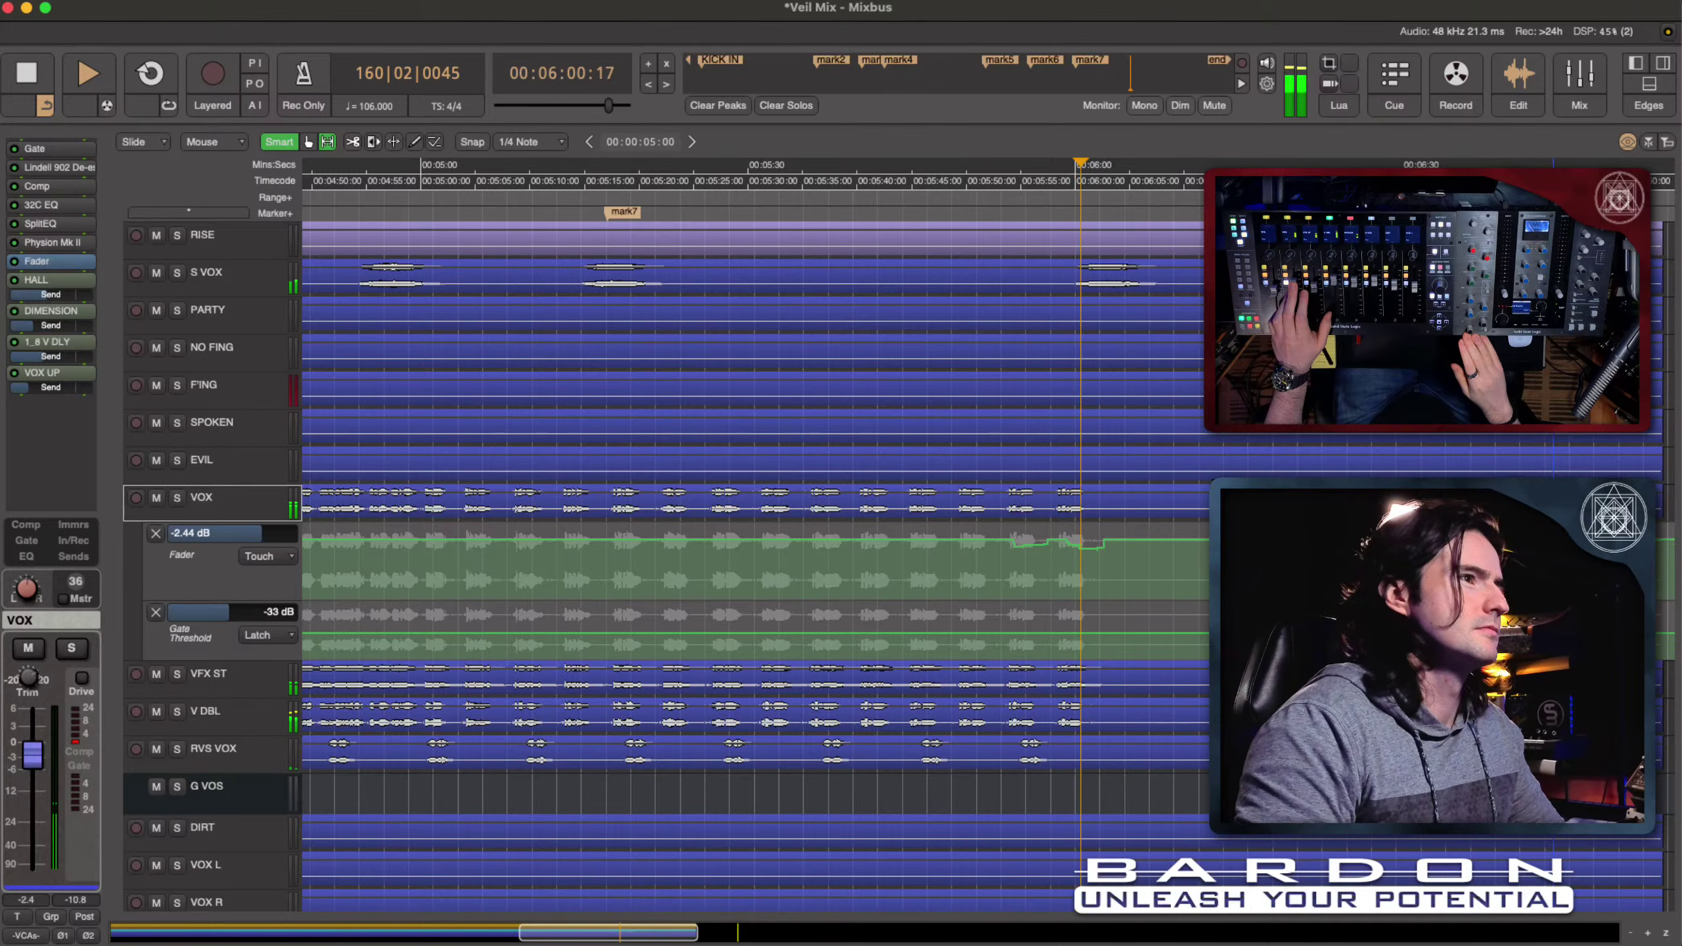
key(space)
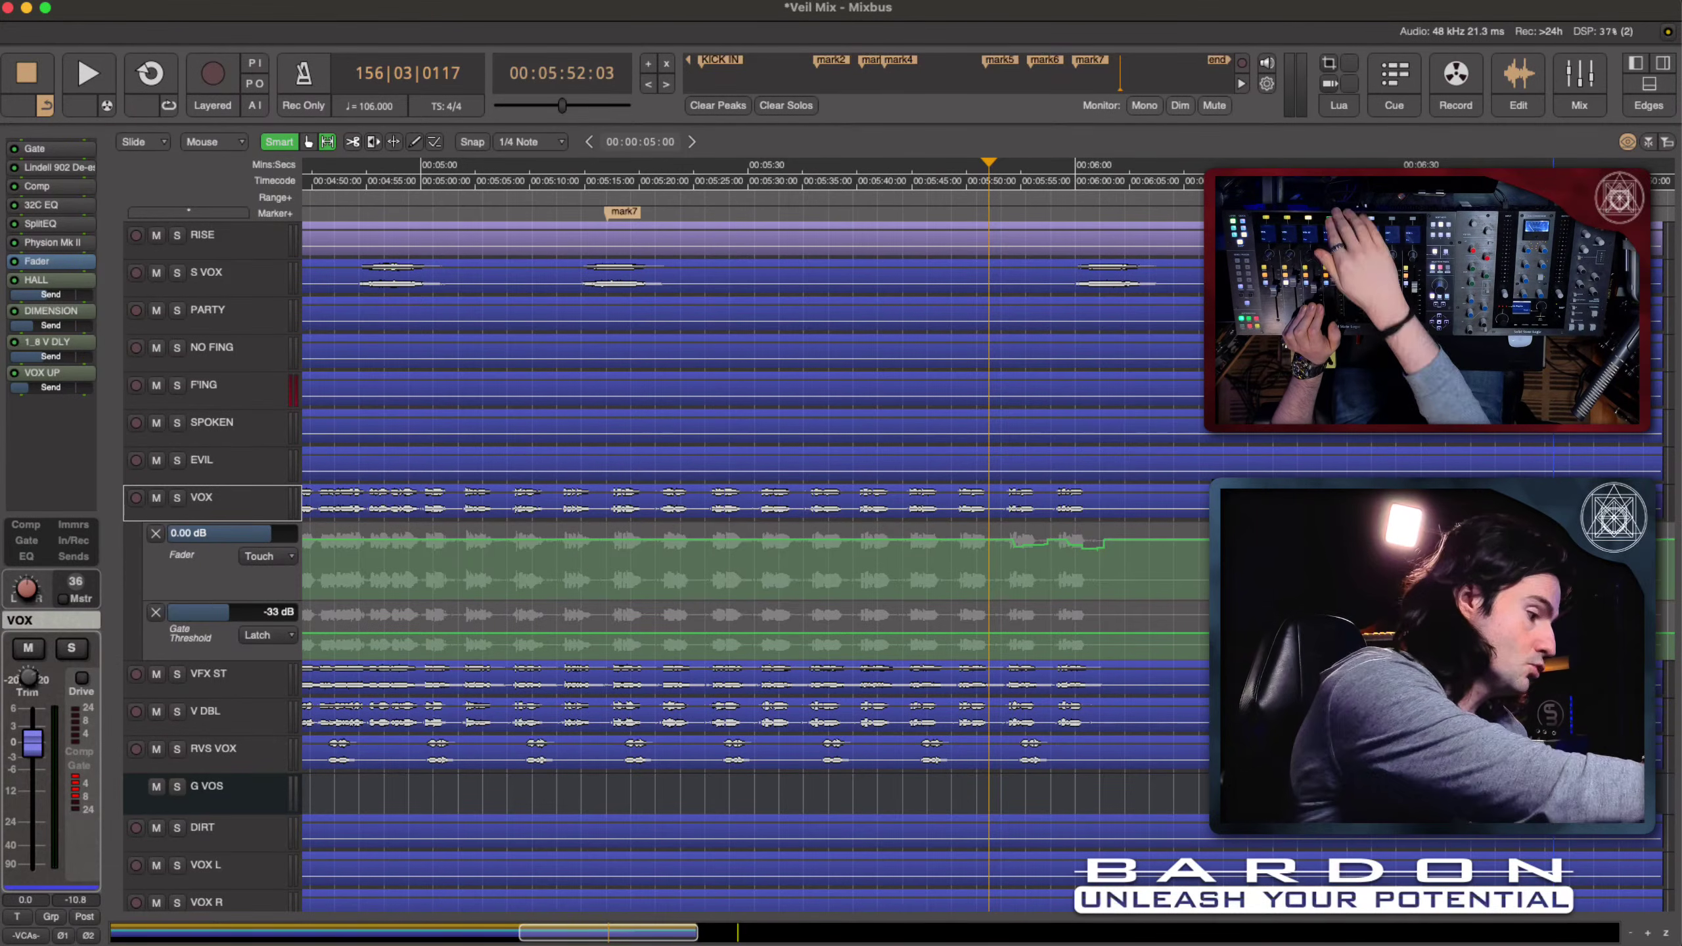
key(space)
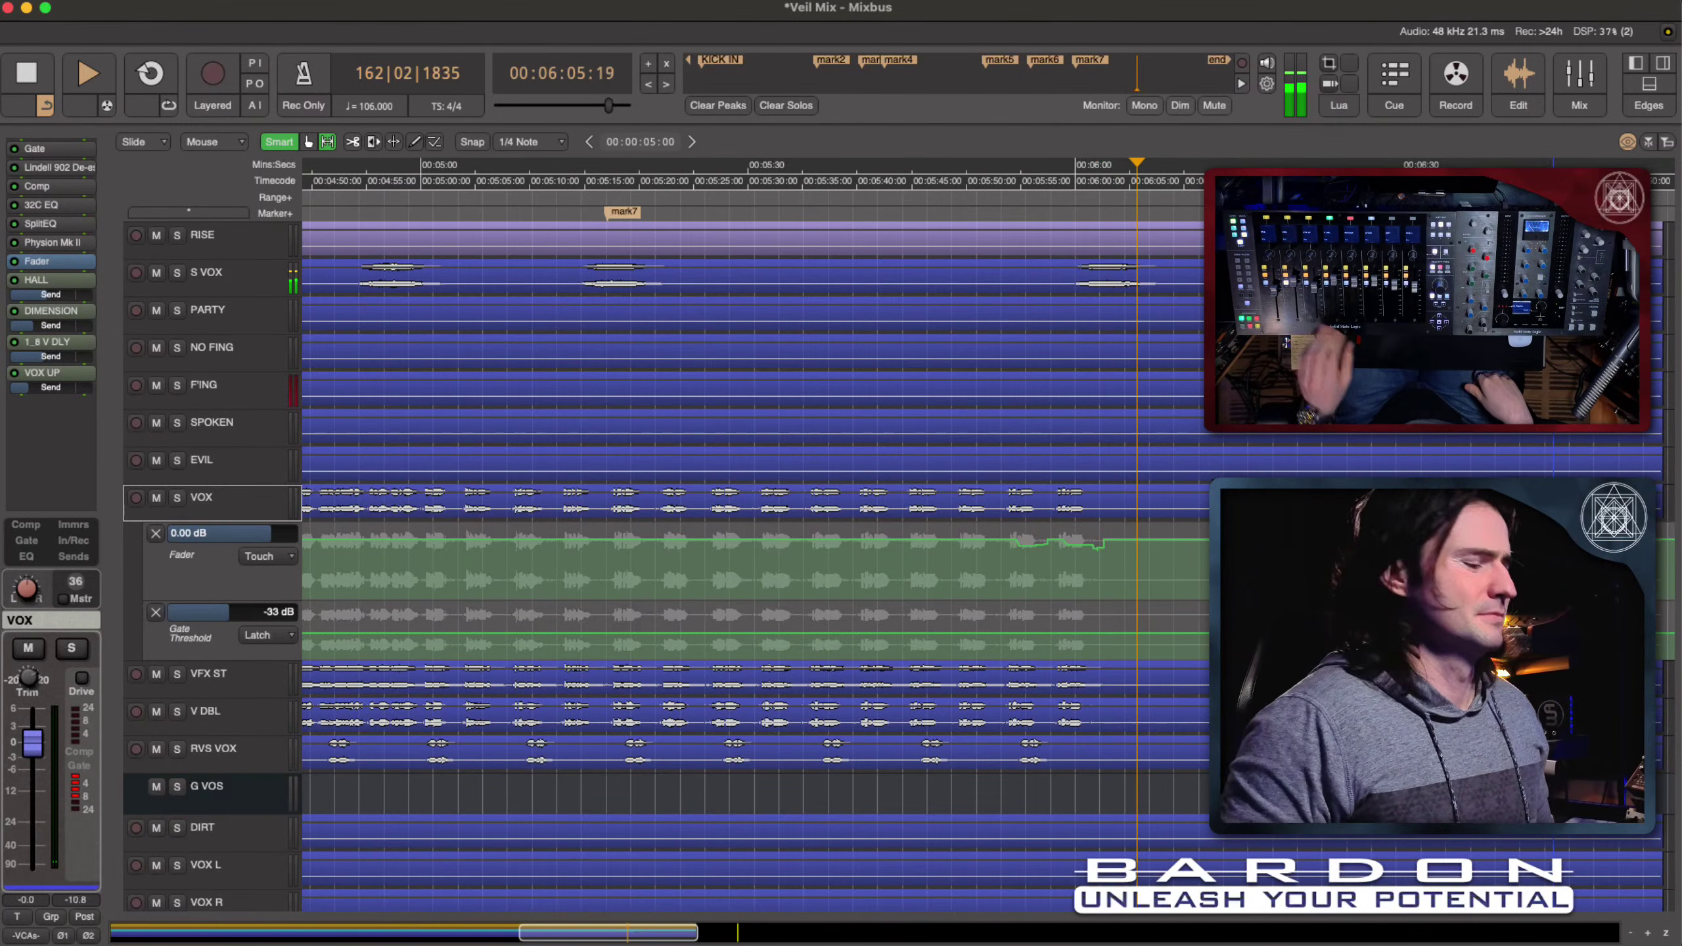
key(space)
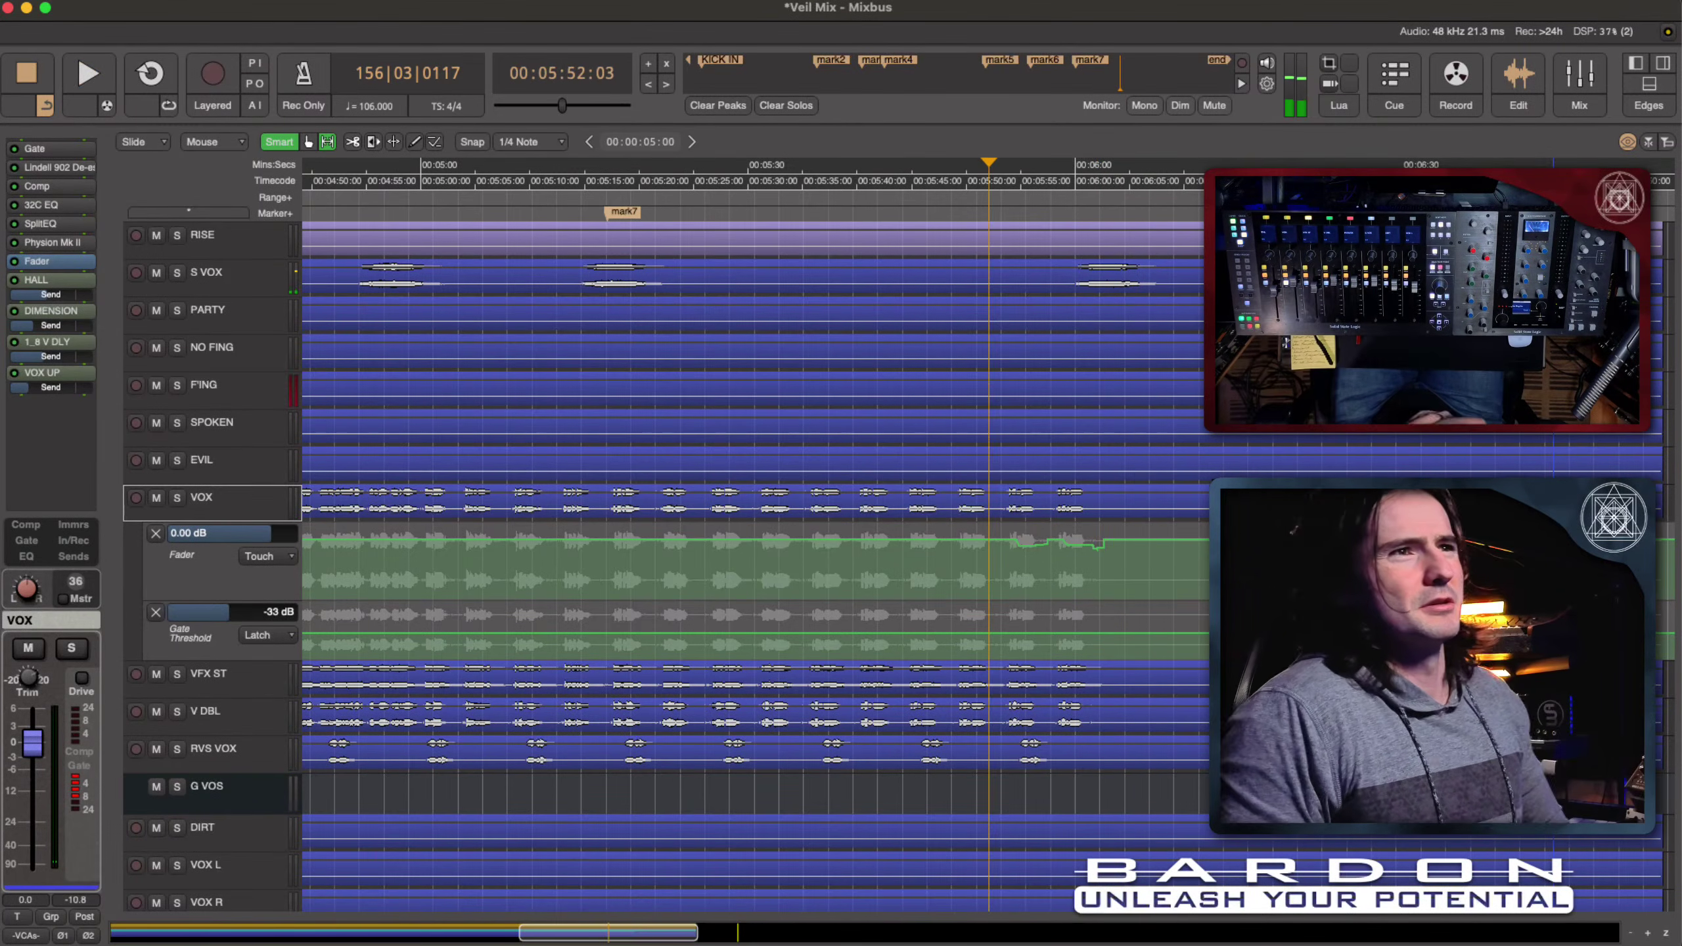
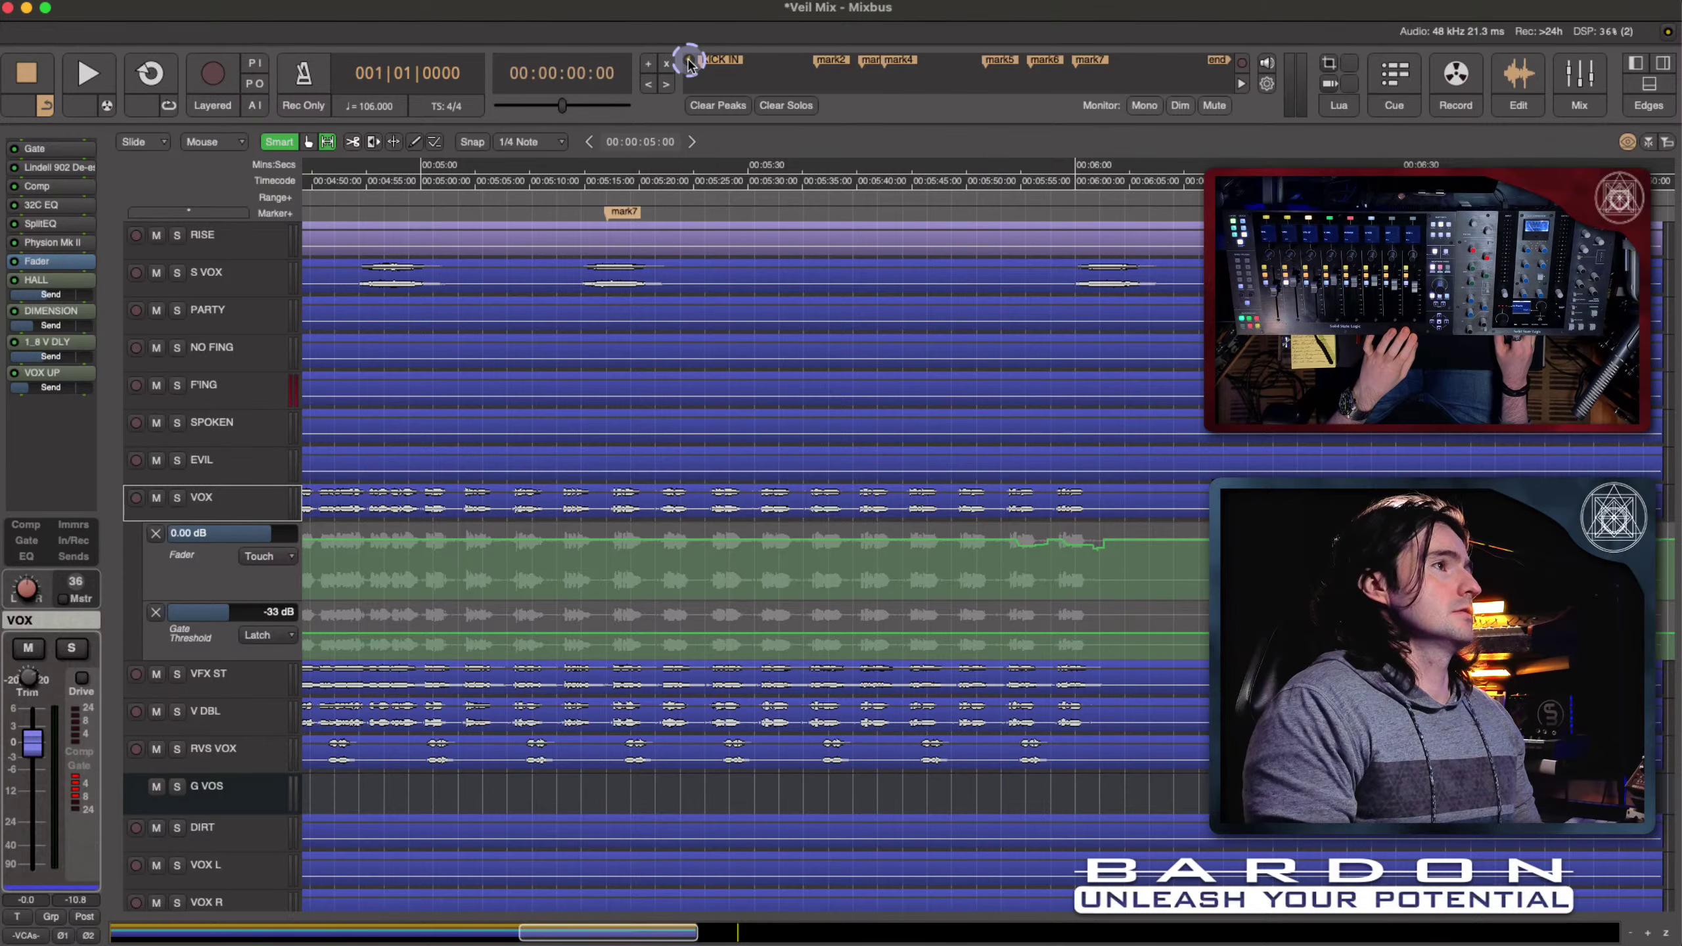
Step: Review the session's tracks at the song start, from KICK down to Master and back to VOX
scroll(759, 333, left, 15)
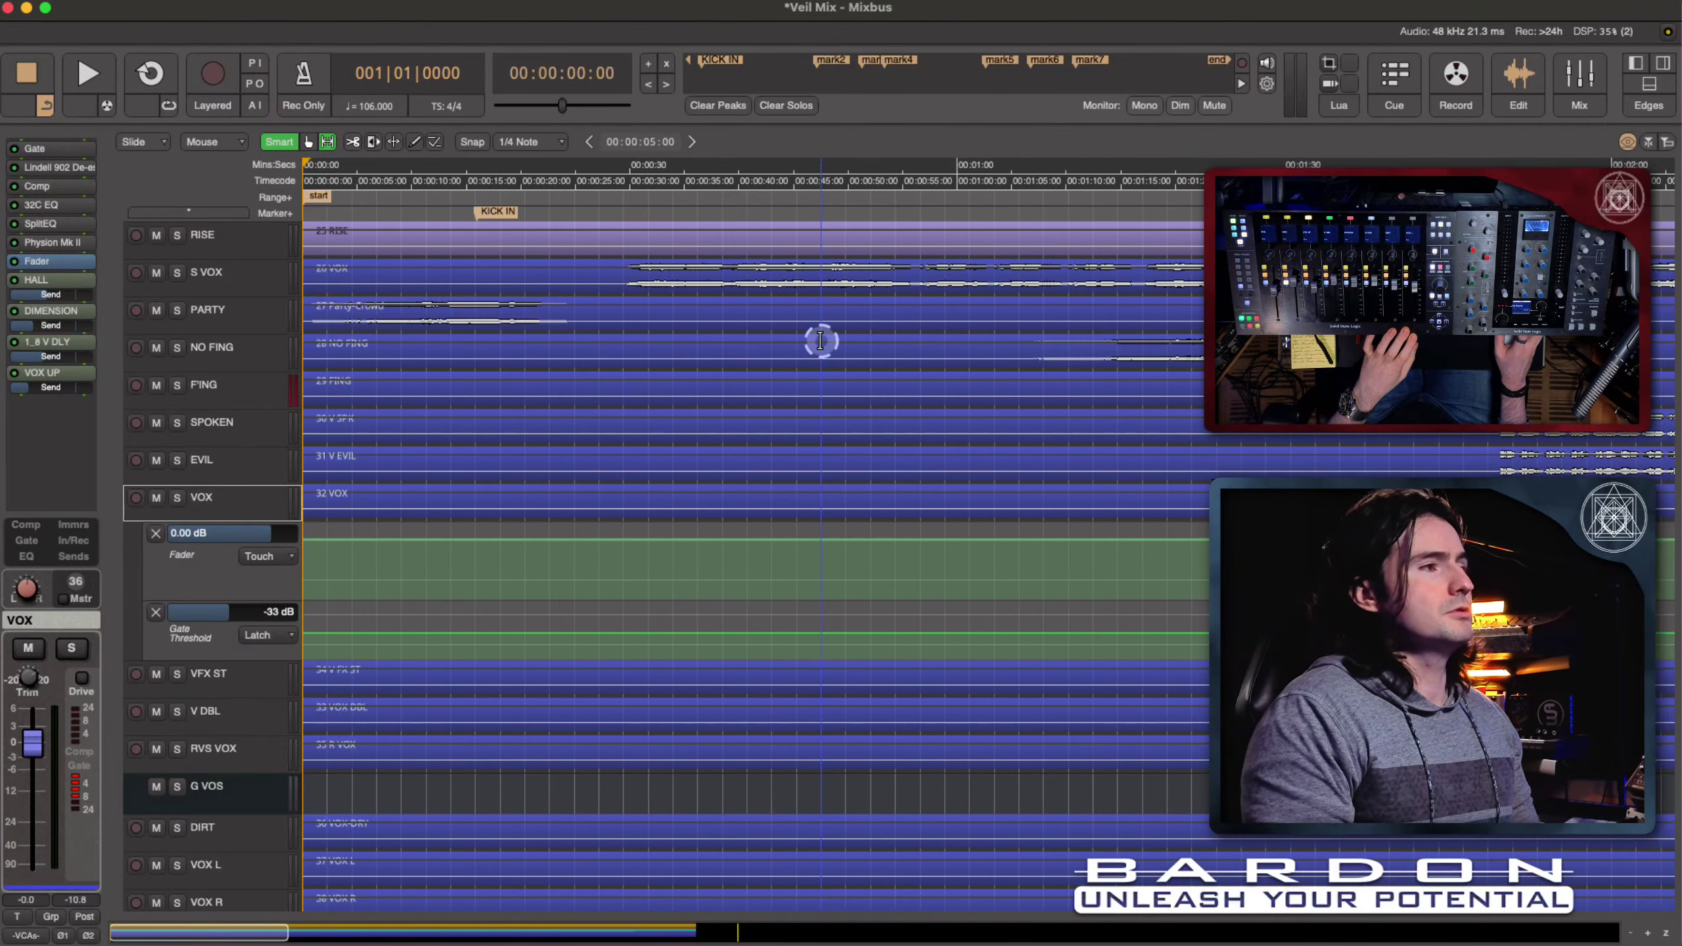
scroll(820, 341, up, 15)
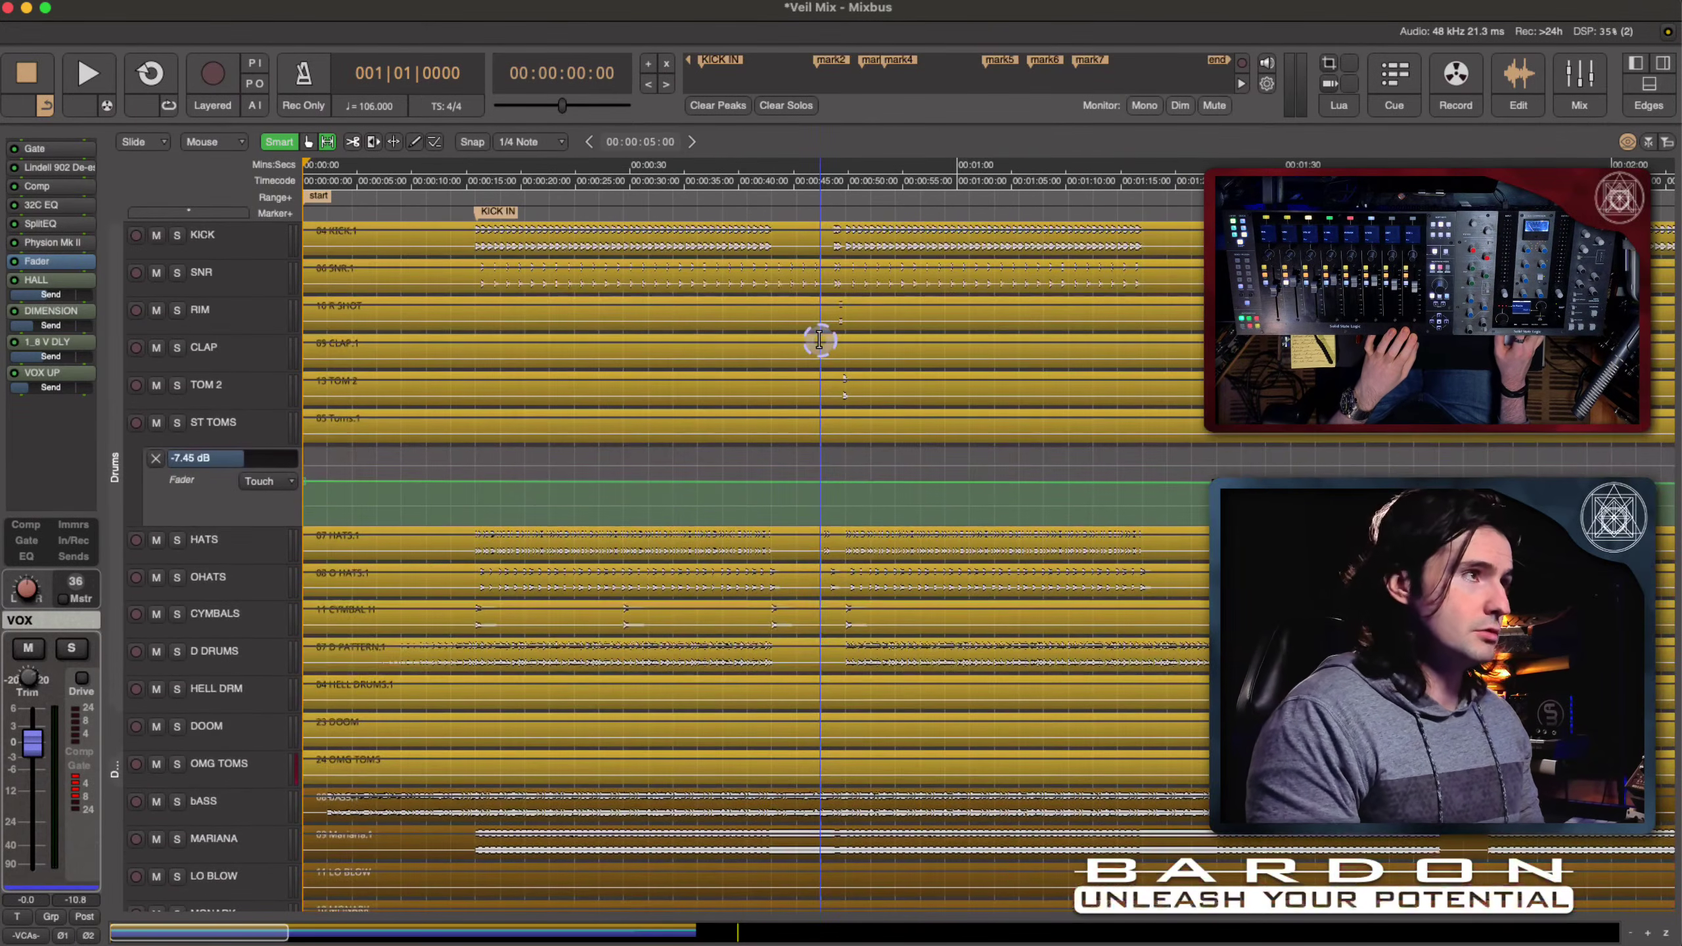
scroll(819, 340, down, 20)
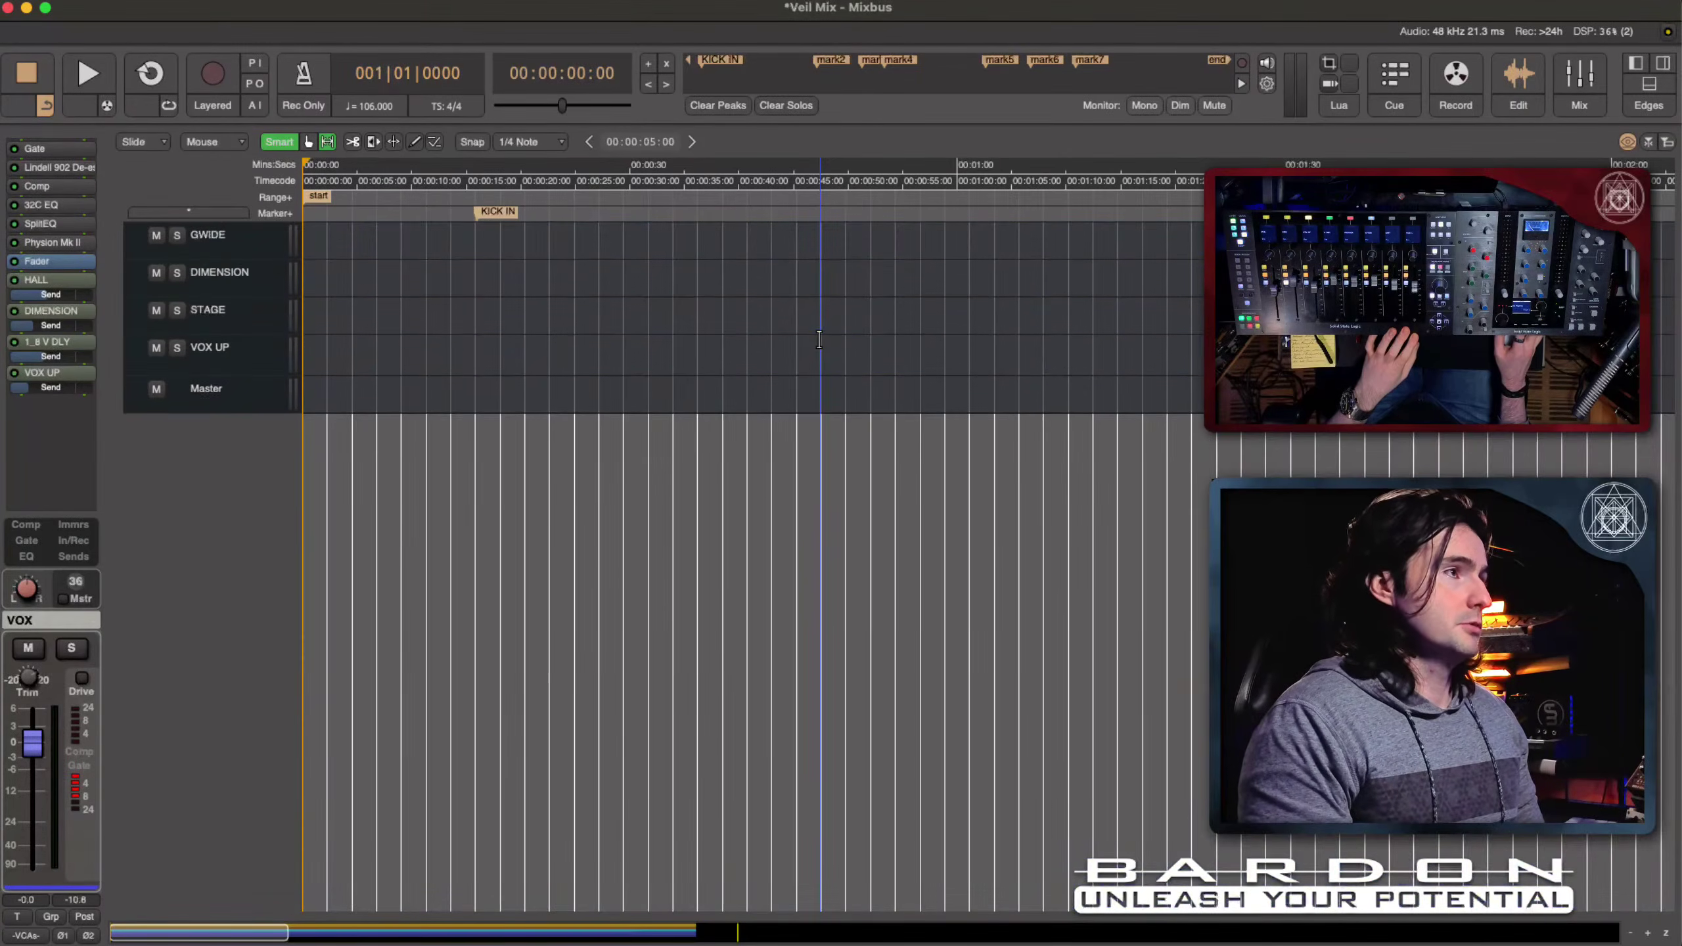
scroll(819, 340, up, 10)
scroll(820, 341, down, 8)
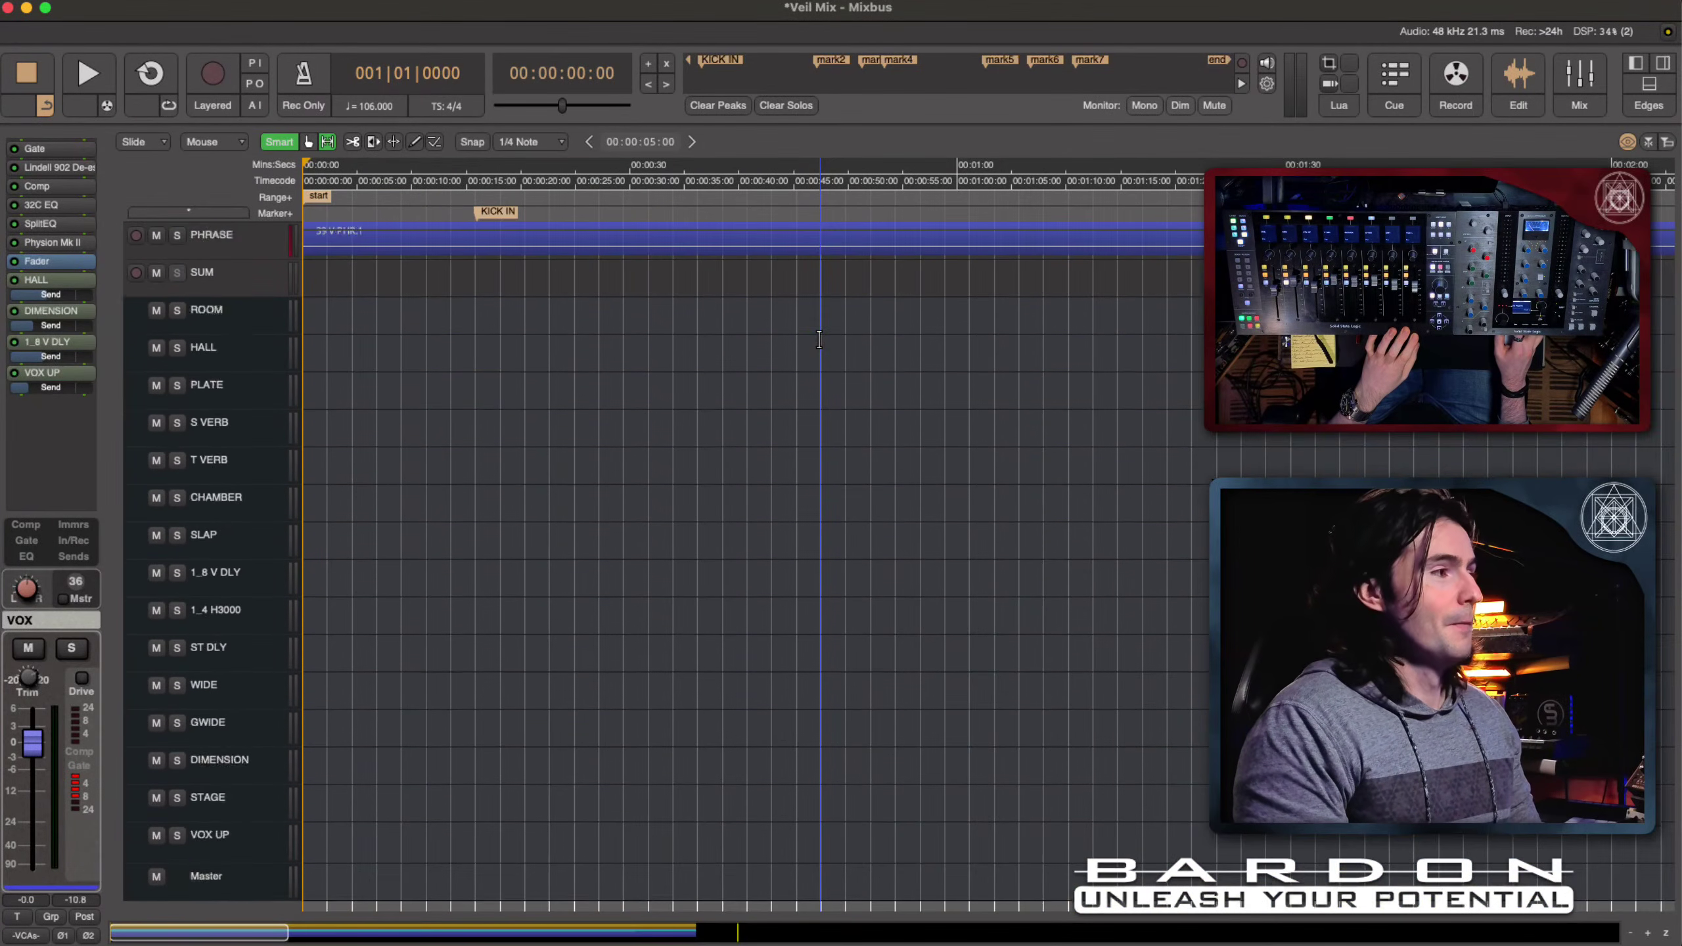
scroll(820, 340, up, 10)
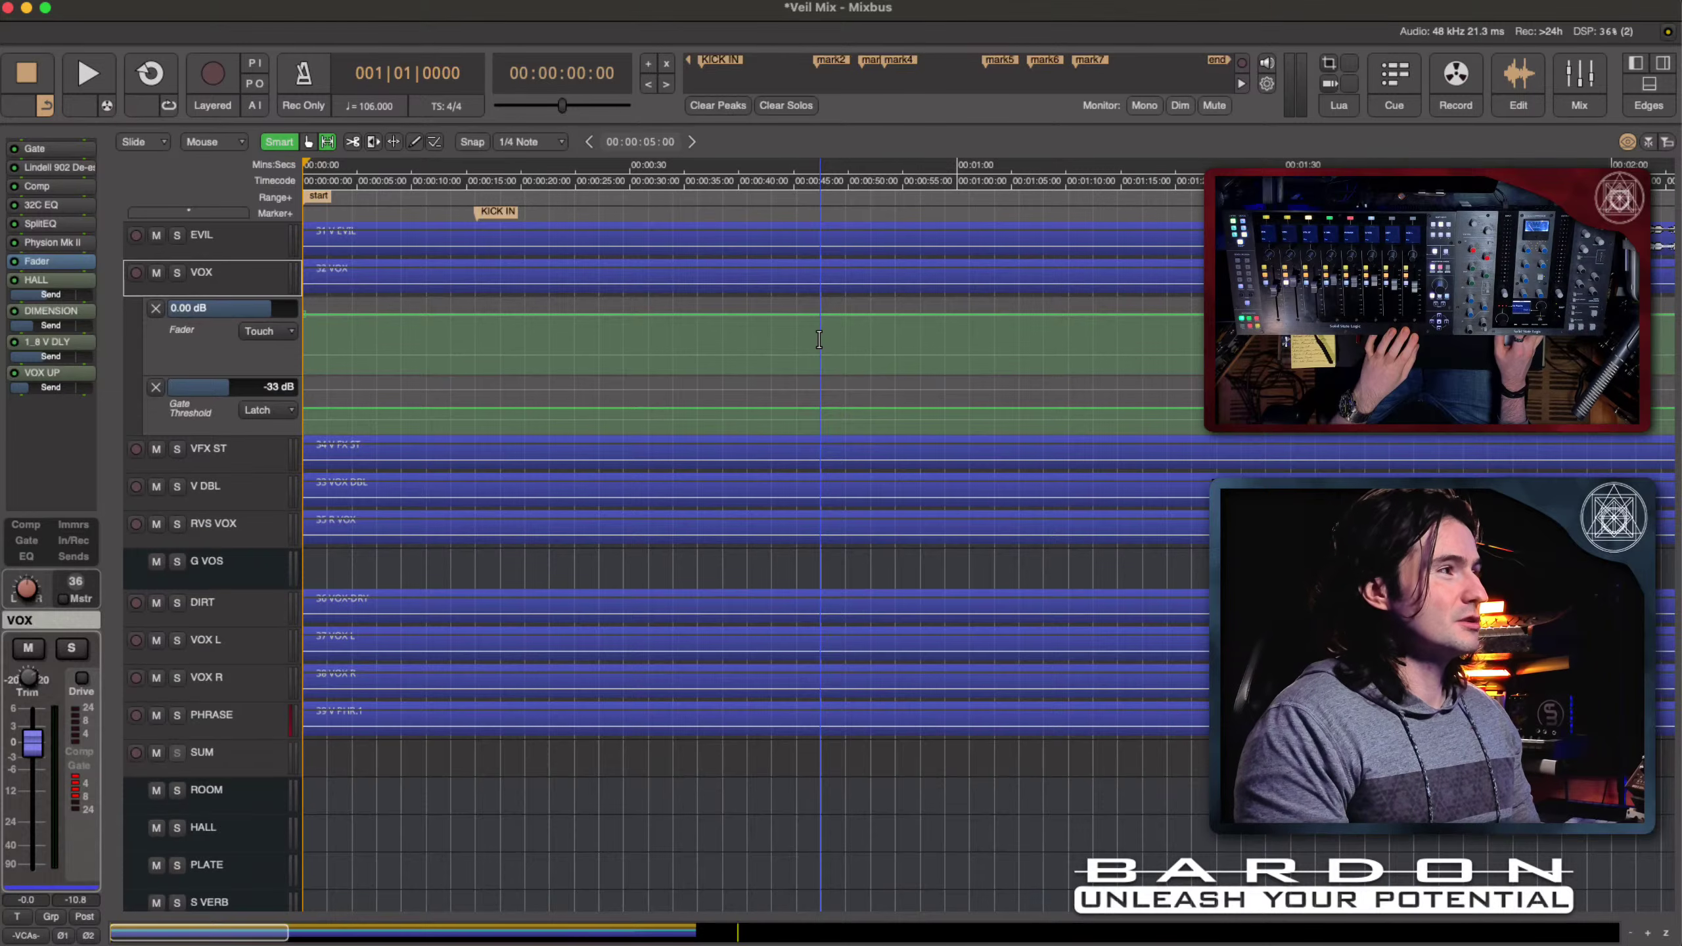
Step: Show the existing automation of the Master bus and enlarge its fader automation lane
scroll(820, 340, up, 4)
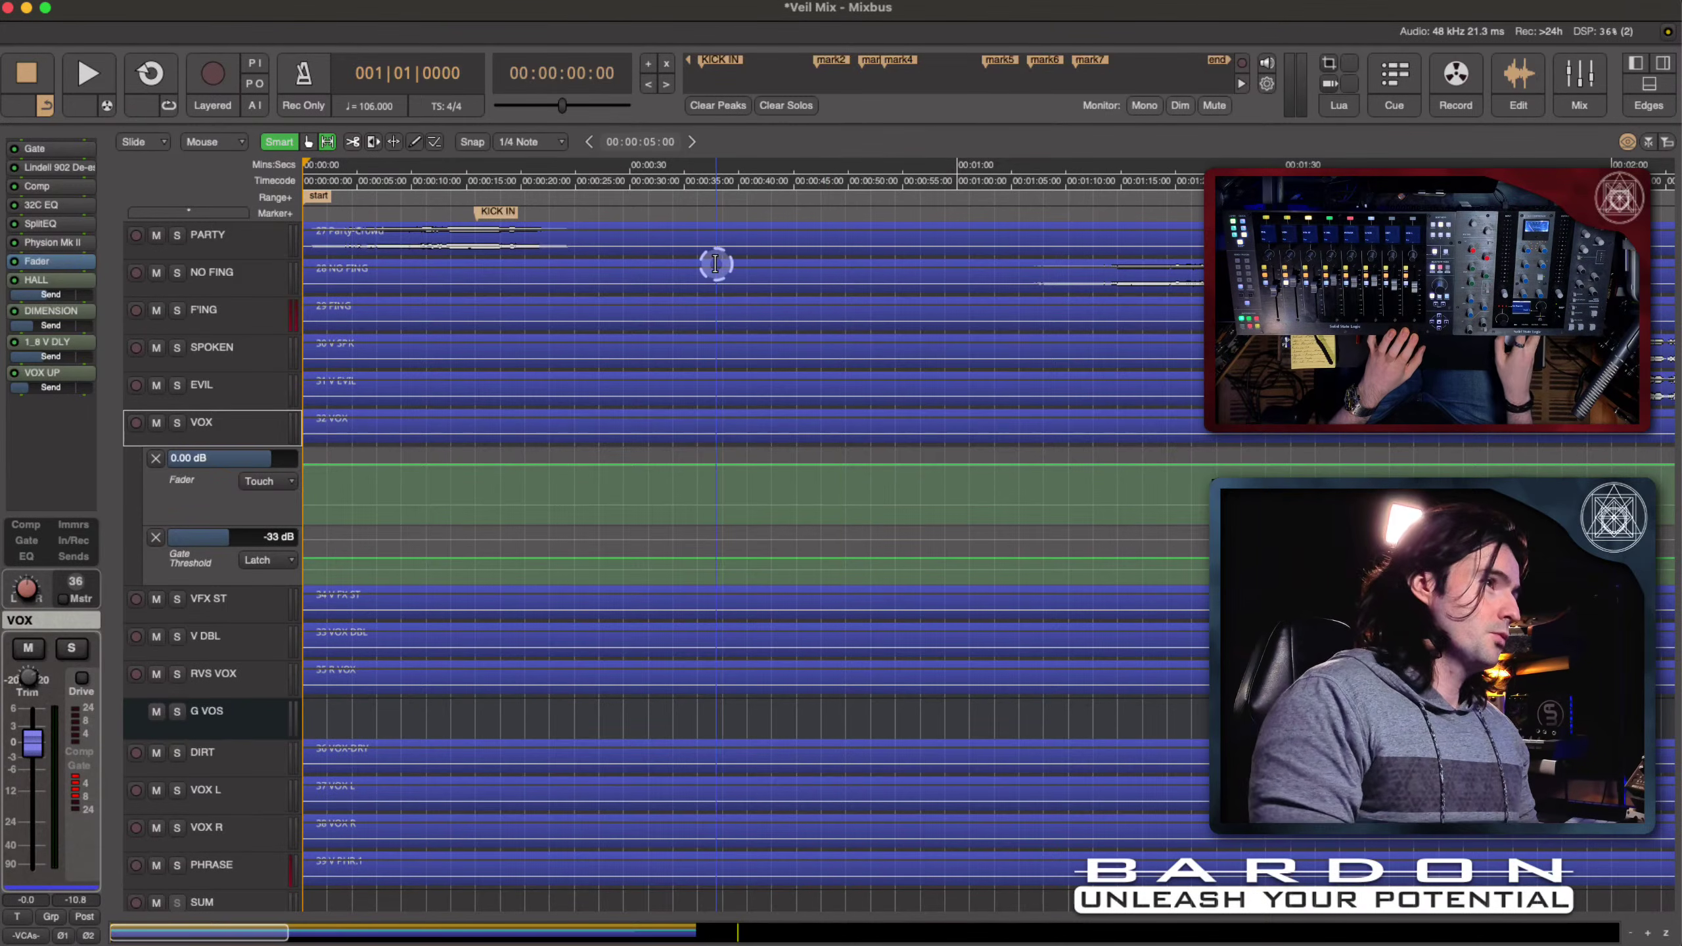
scroll(711, 265, down, 10)
scroll(711, 345, down, 10)
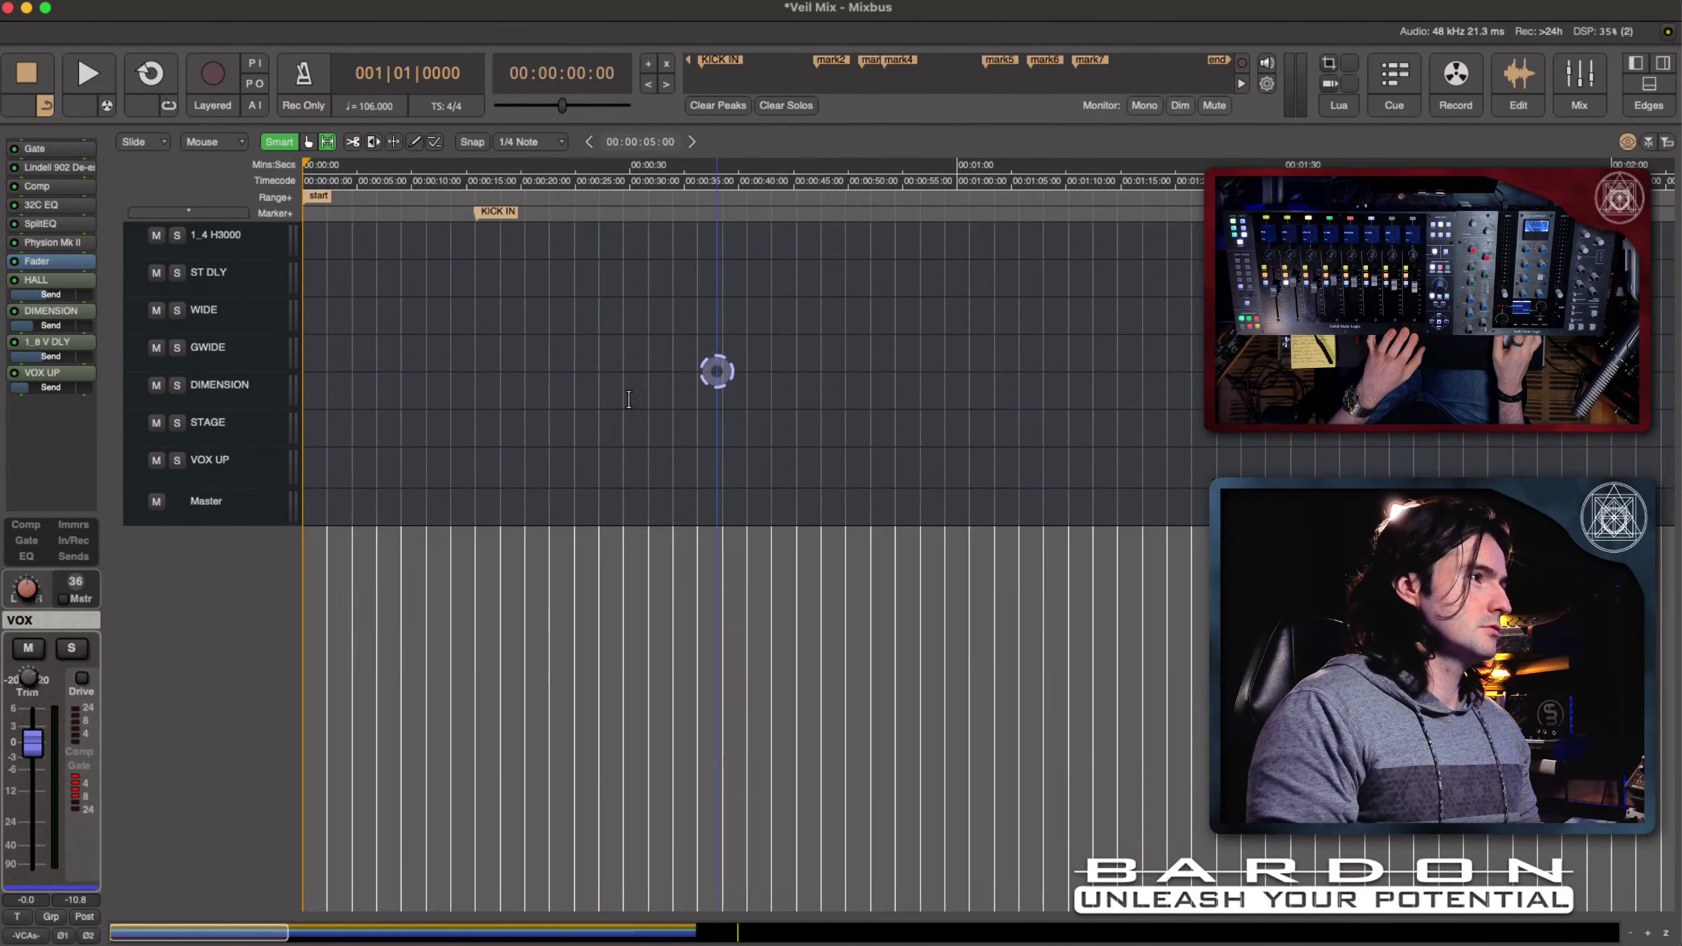
click(245, 512)
right_click(232, 517)
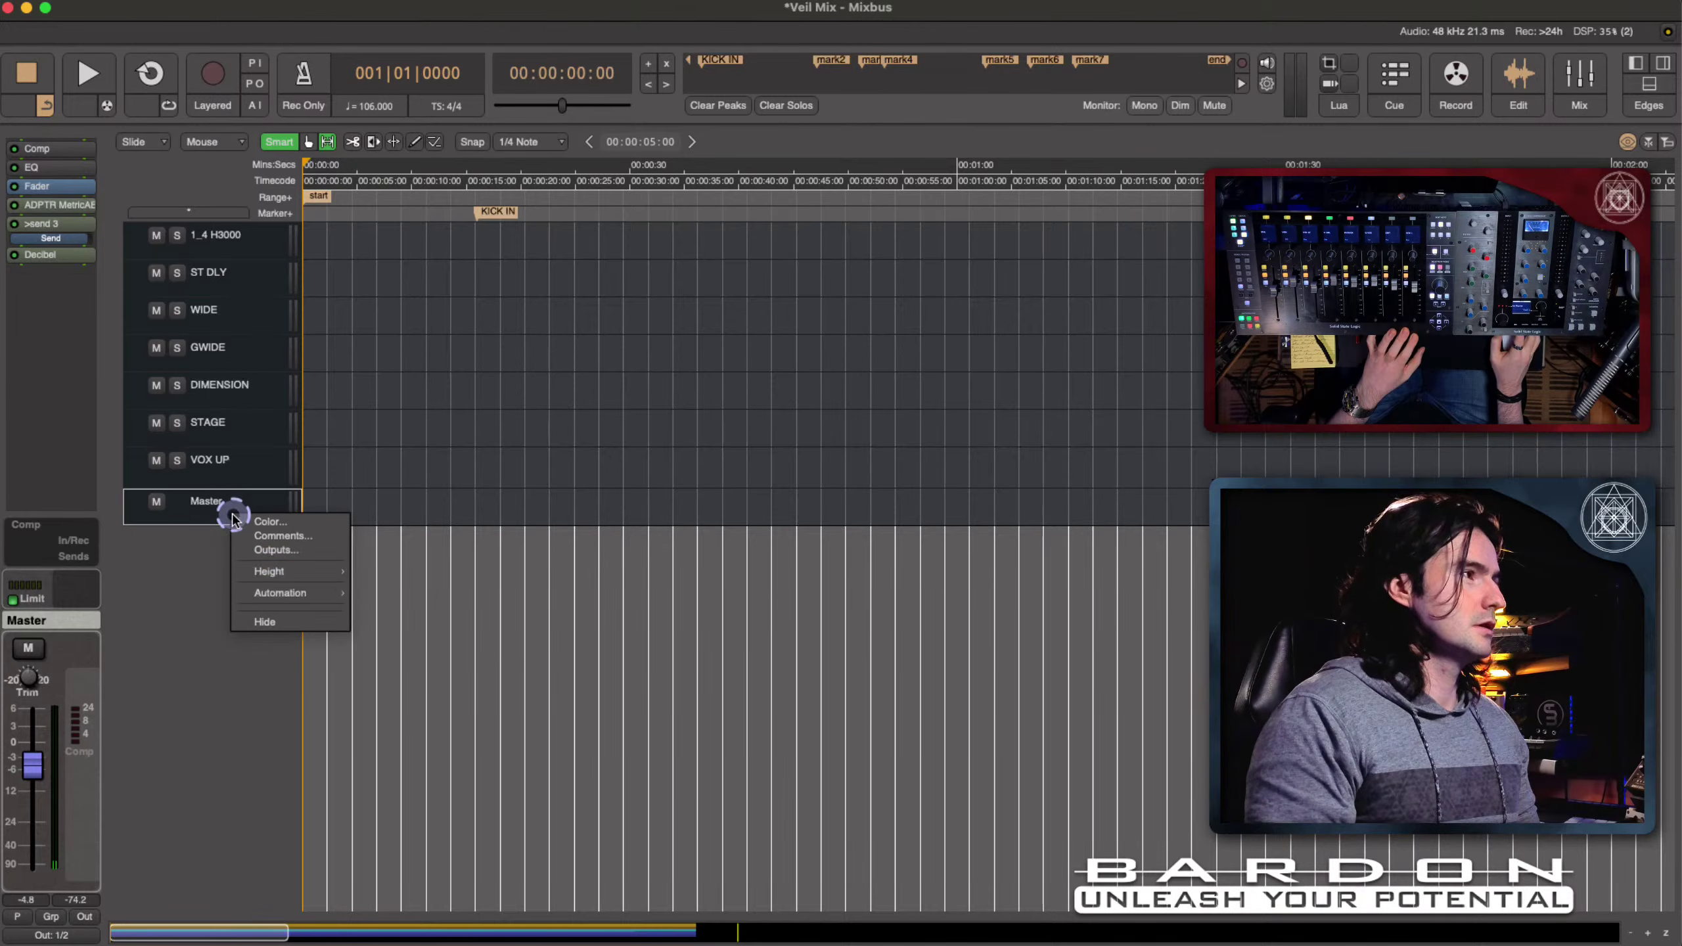
mouse_move(327, 592)
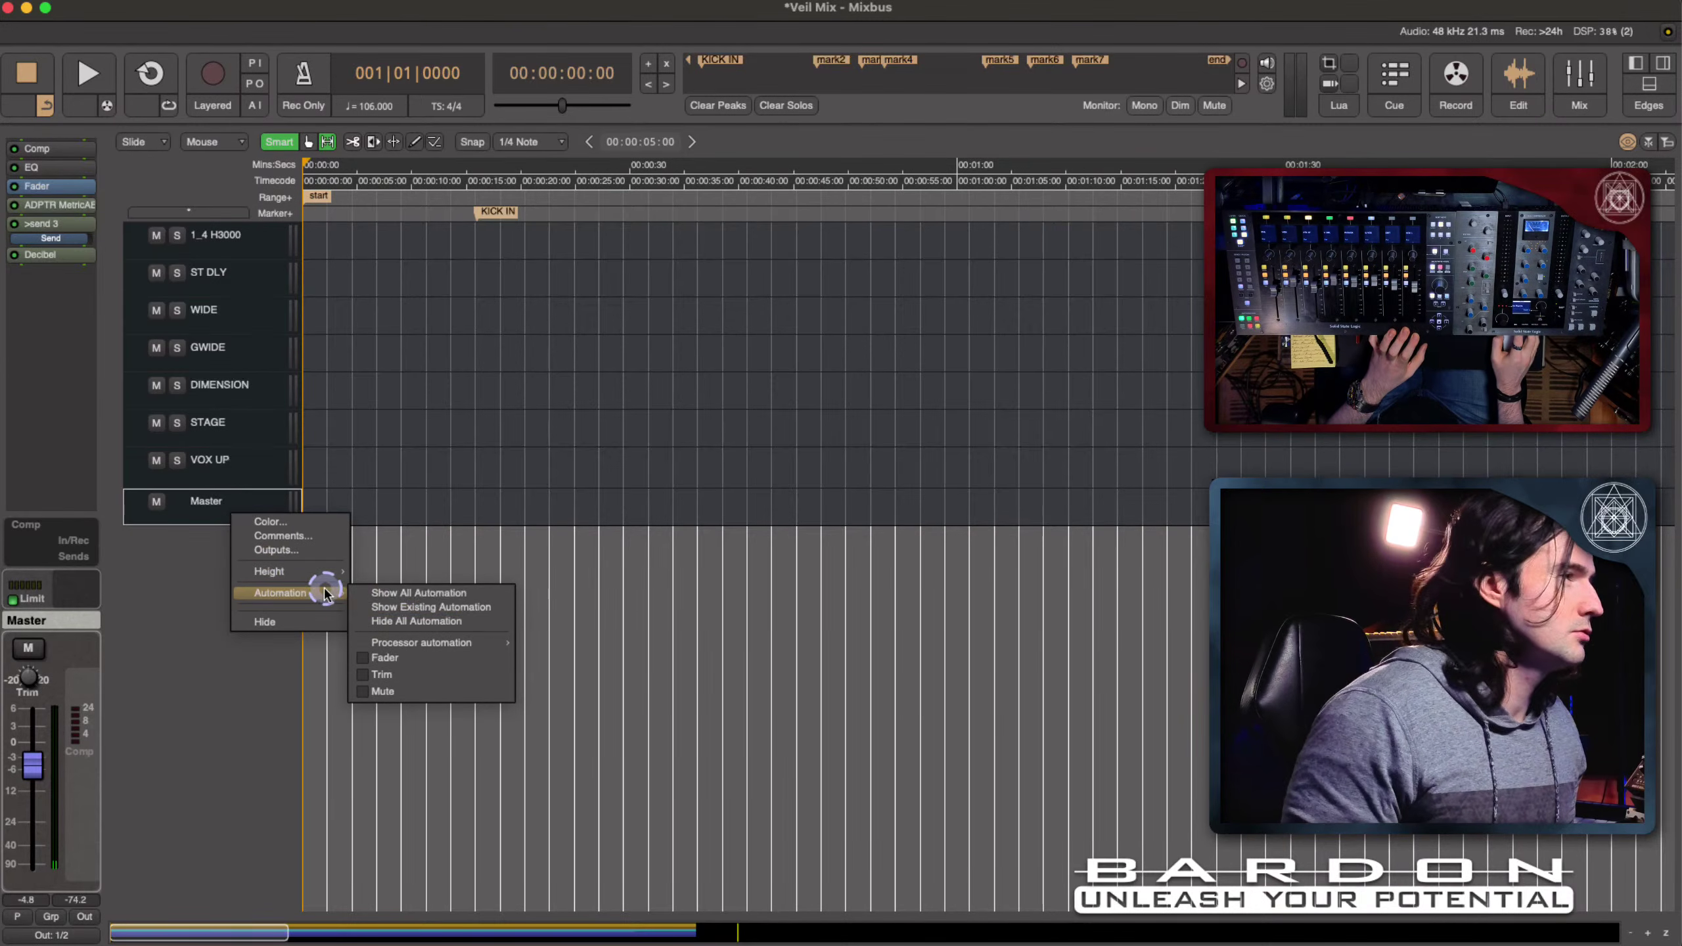
click(480, 606)
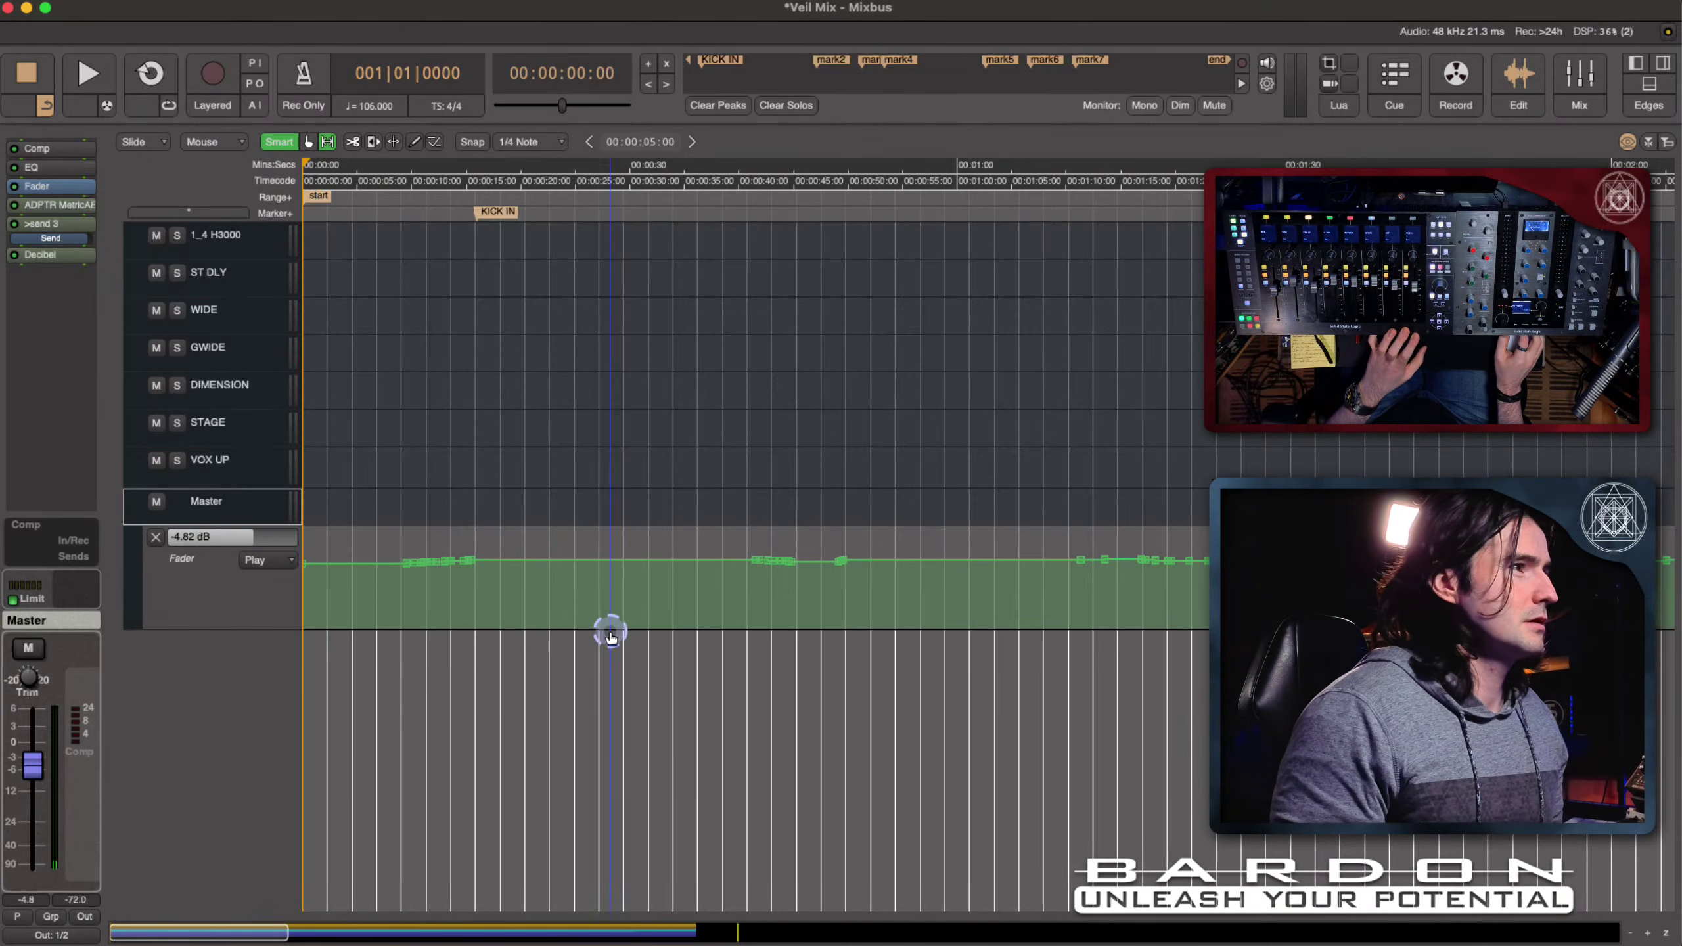
drag(220, 625, 251, 741)
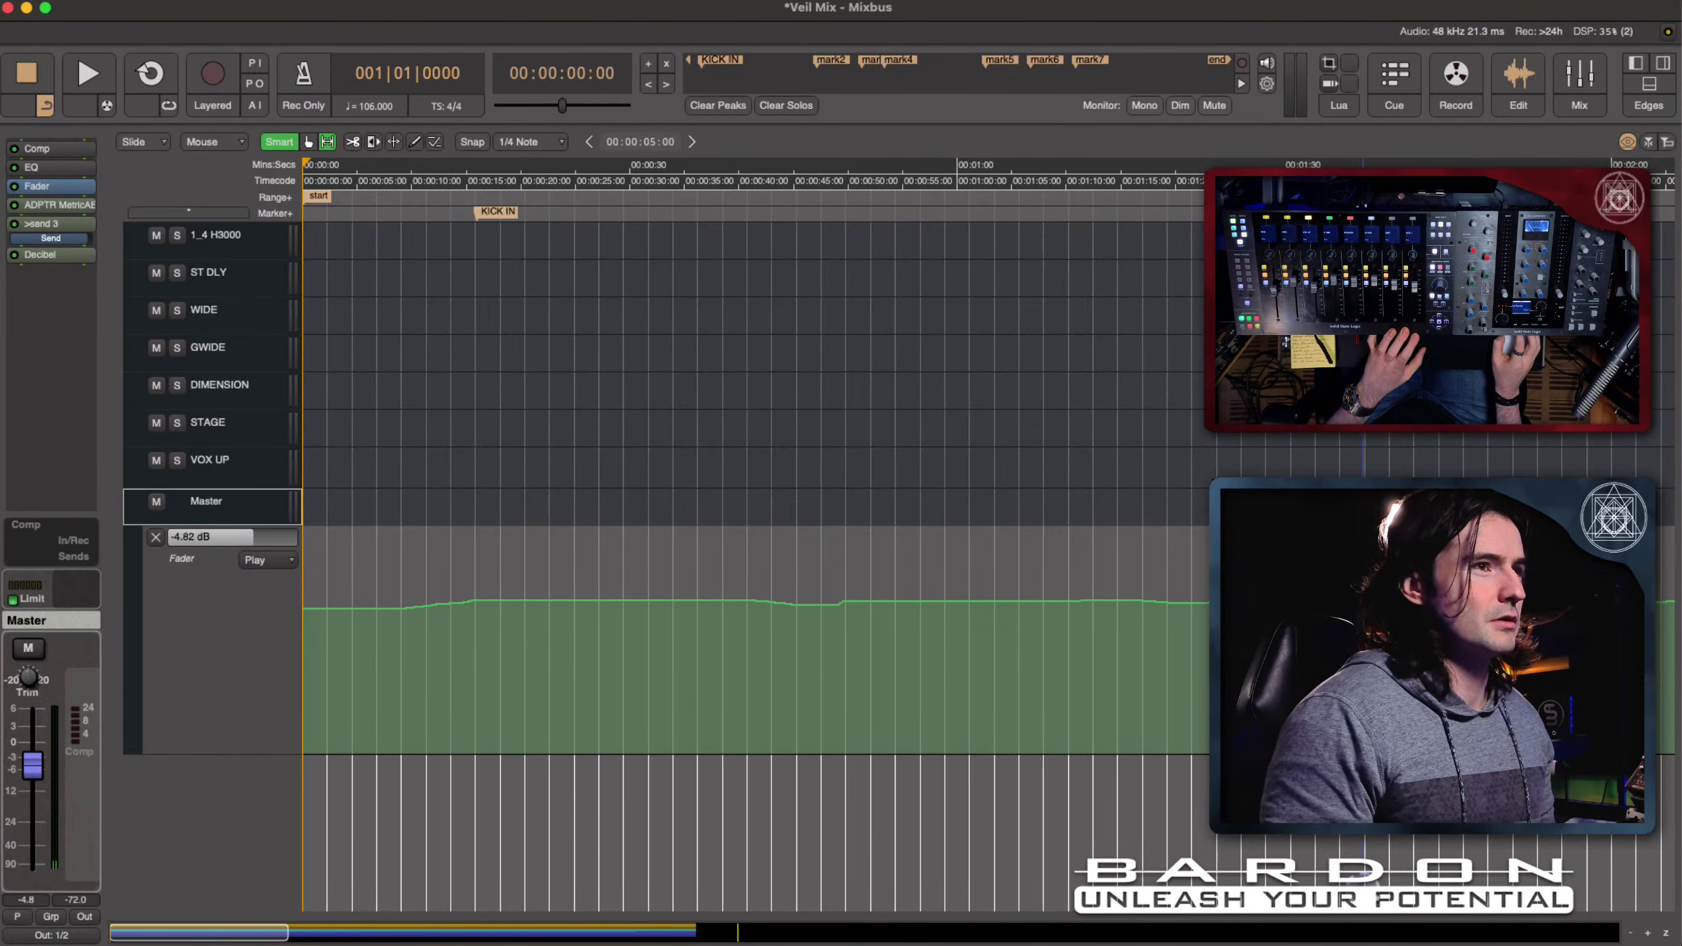
Step: Examine the Master fader automation curve from the song start to past mark6, then return to the start
scroll(1147, 643, right, 5)
scroll(1141, 639, right, 5)
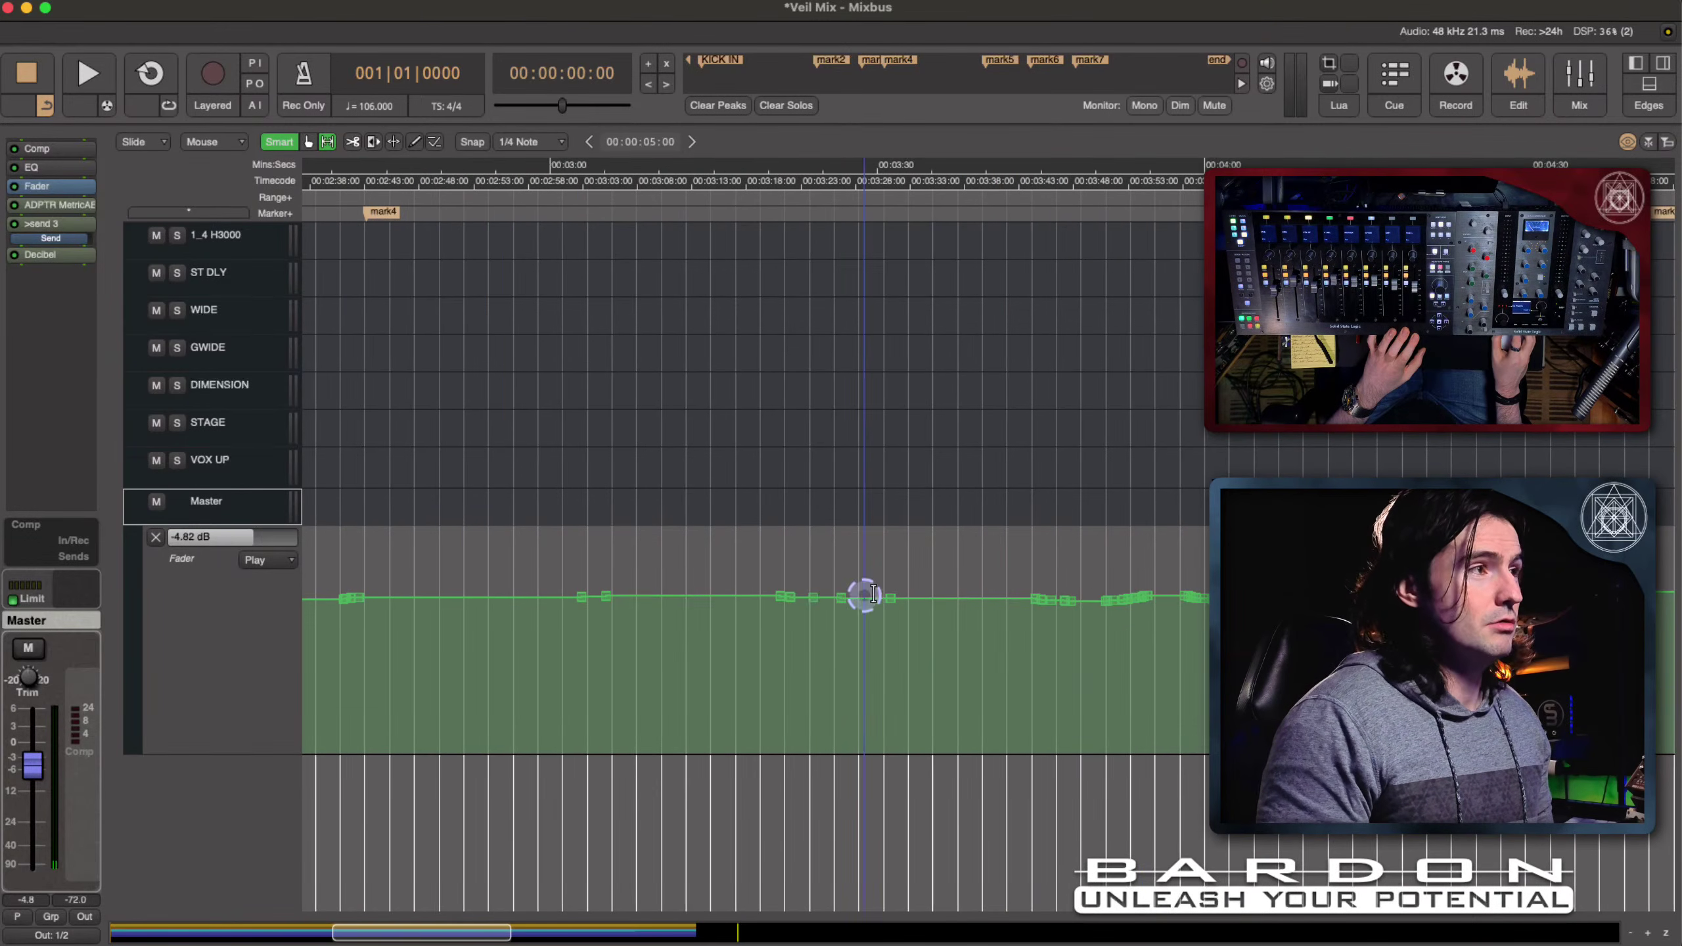
scroll(755, 597, right, 4)
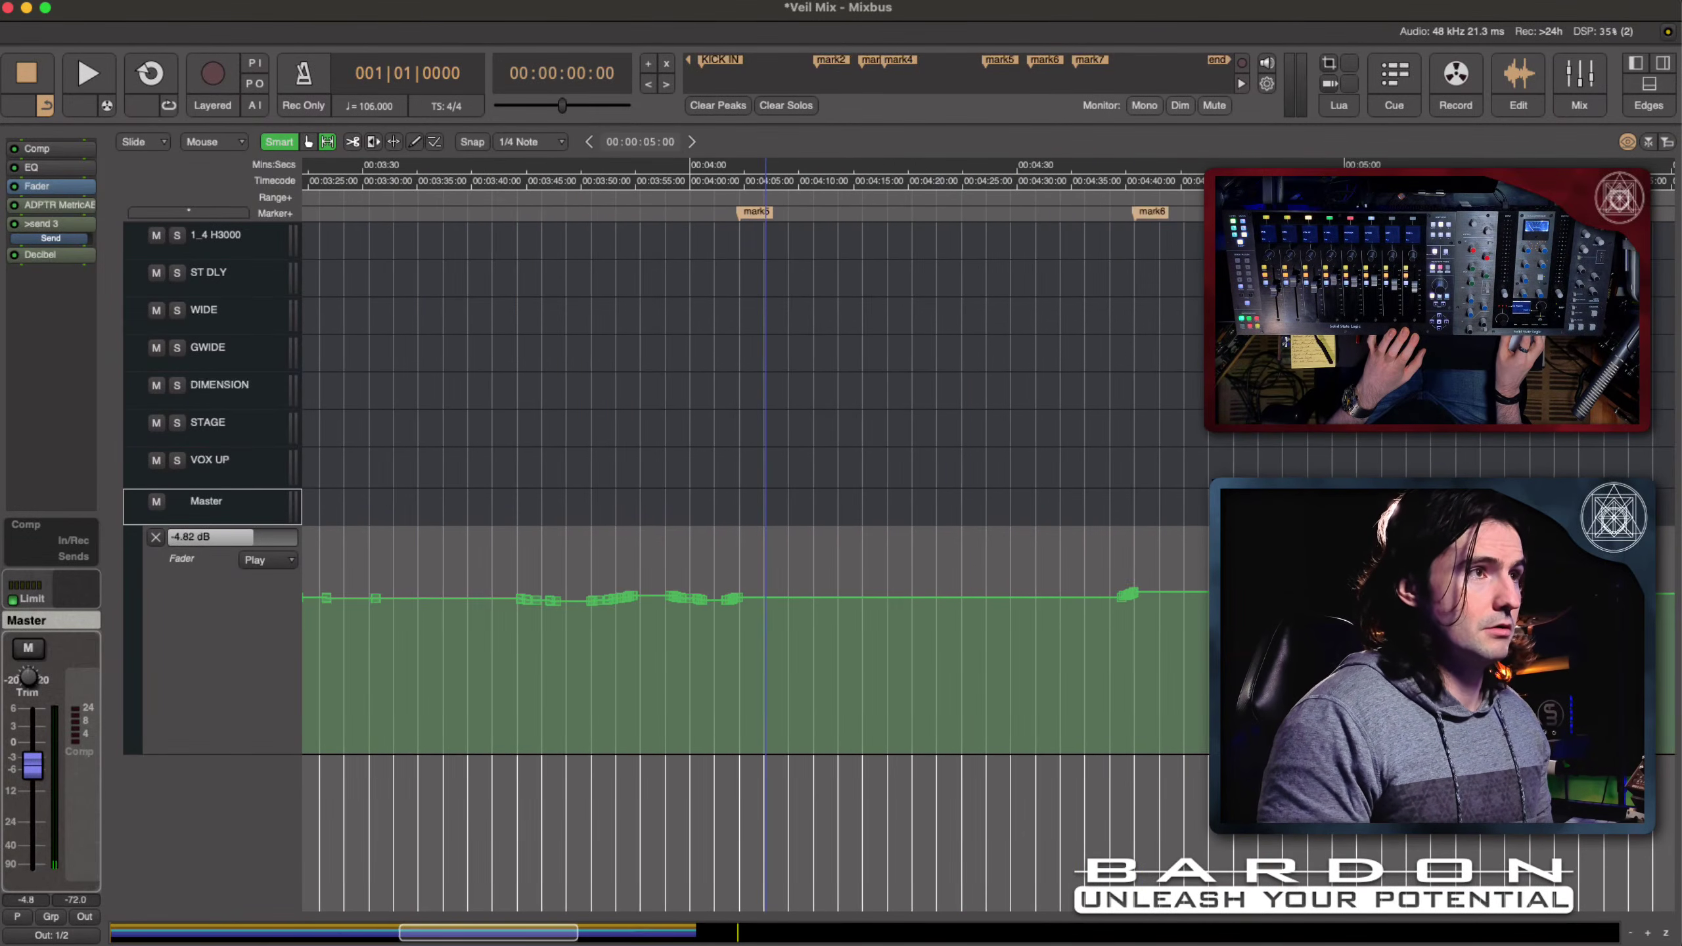
key(Home)
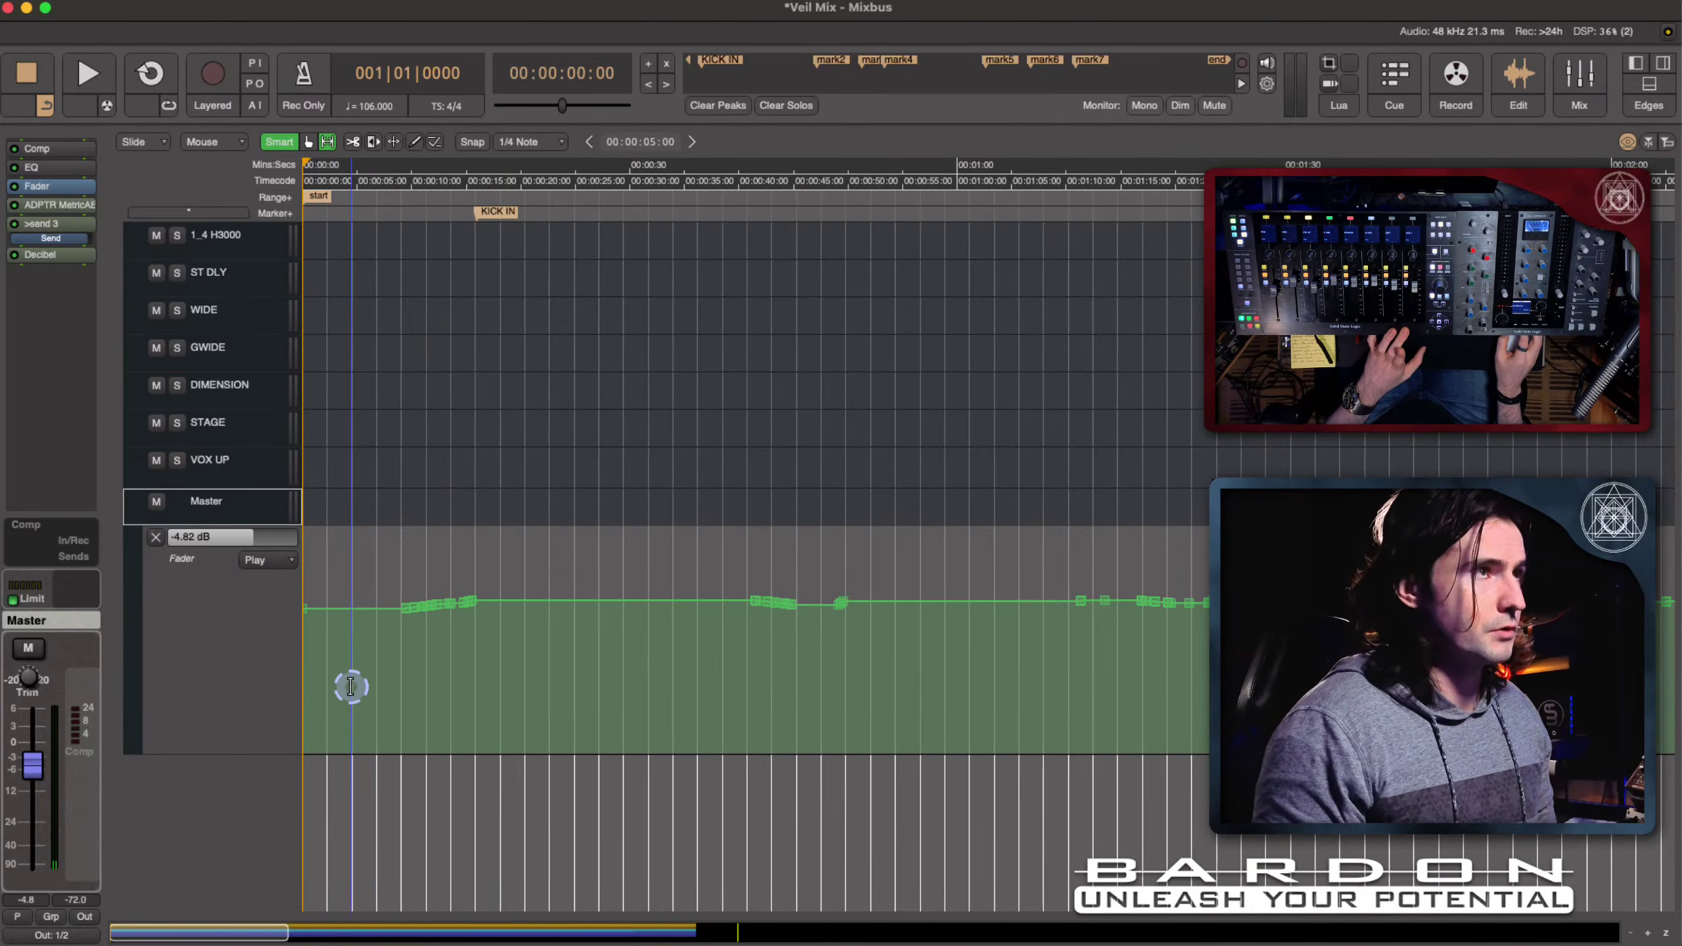
scroll(589, 653, right, 5)
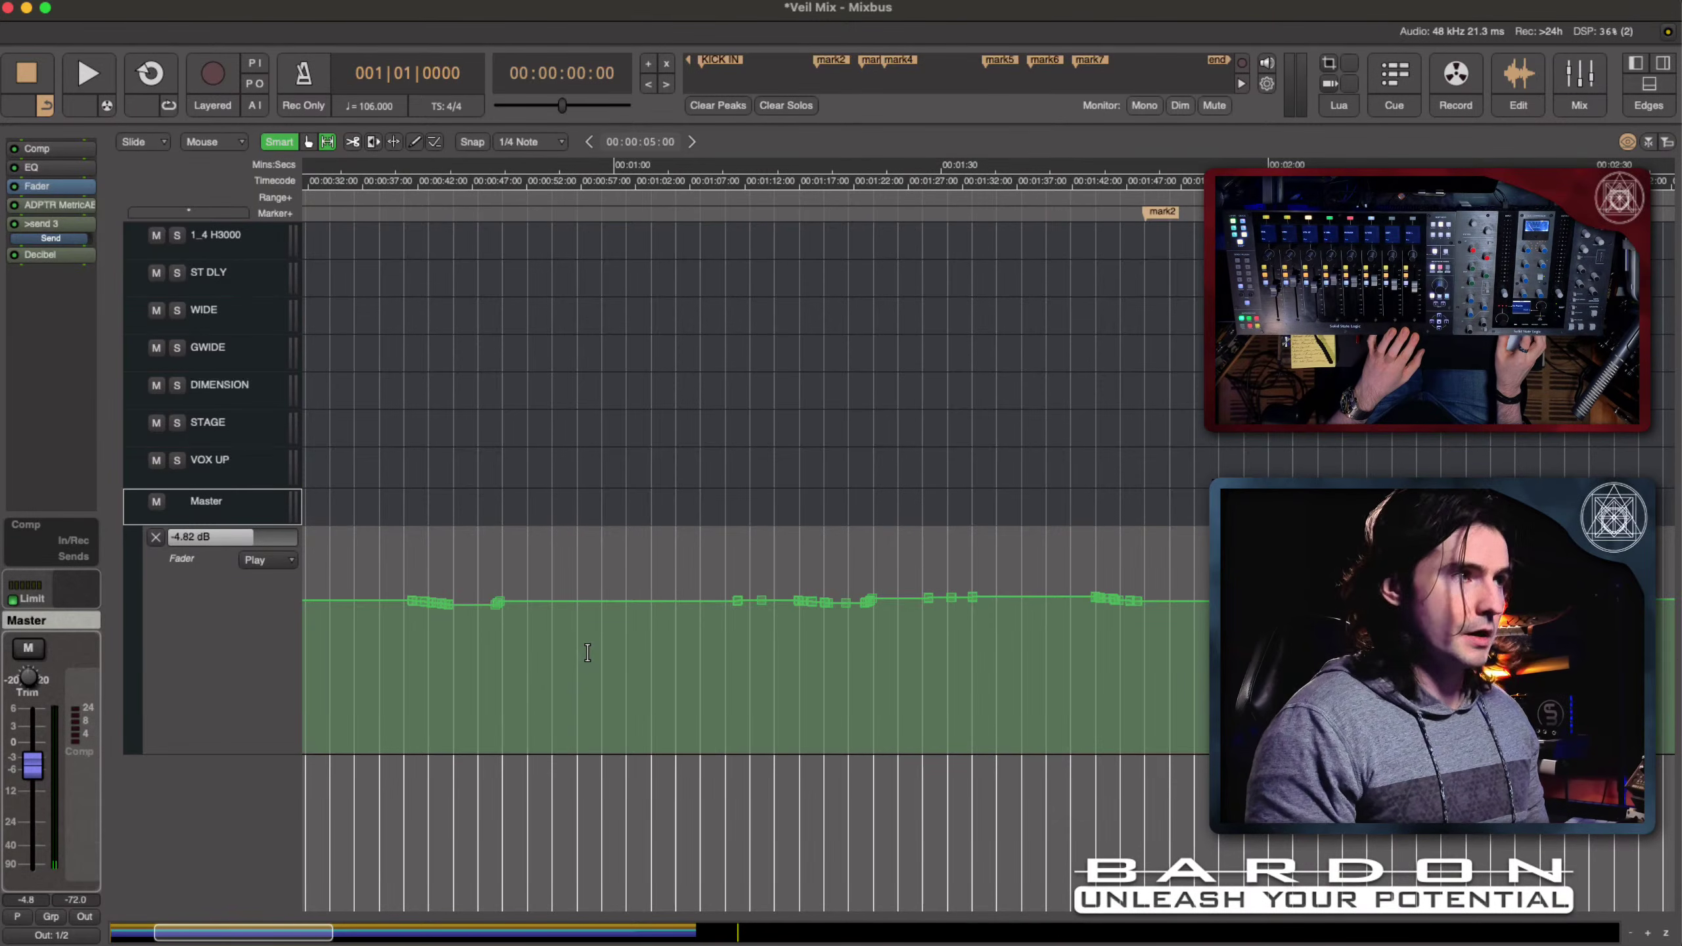
scroll(588, 652, left, 5)
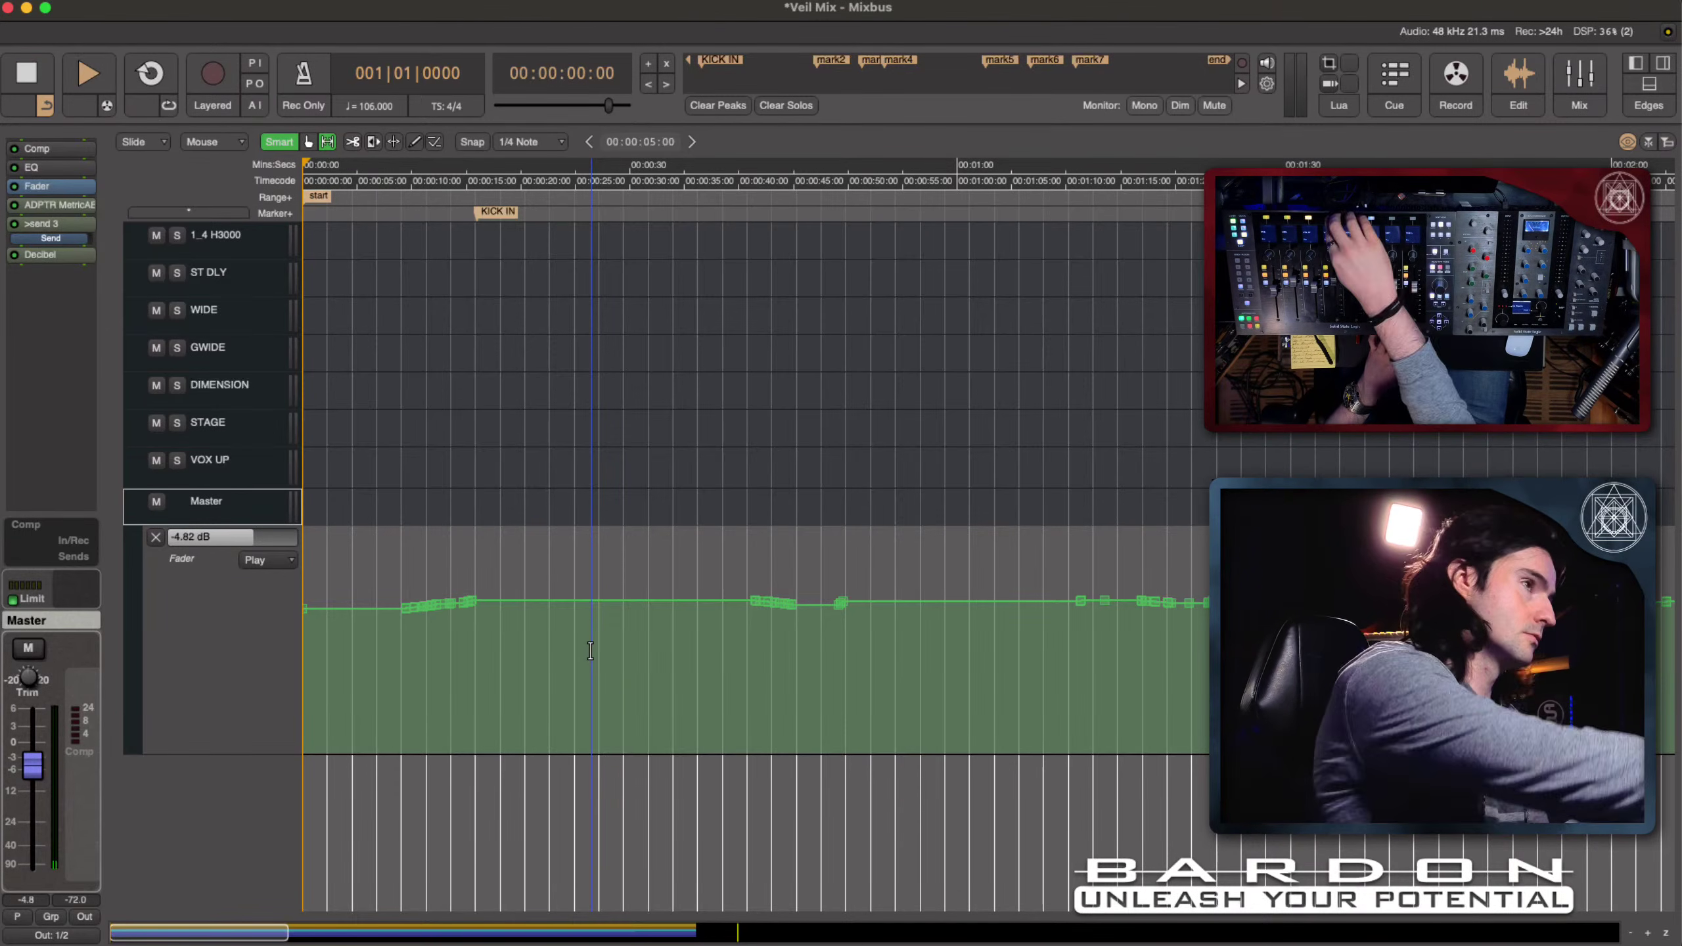
Step: Play the mix from the song start while following the Master fader automation, checking the curve ahead through mark6 and mark7
key(space)
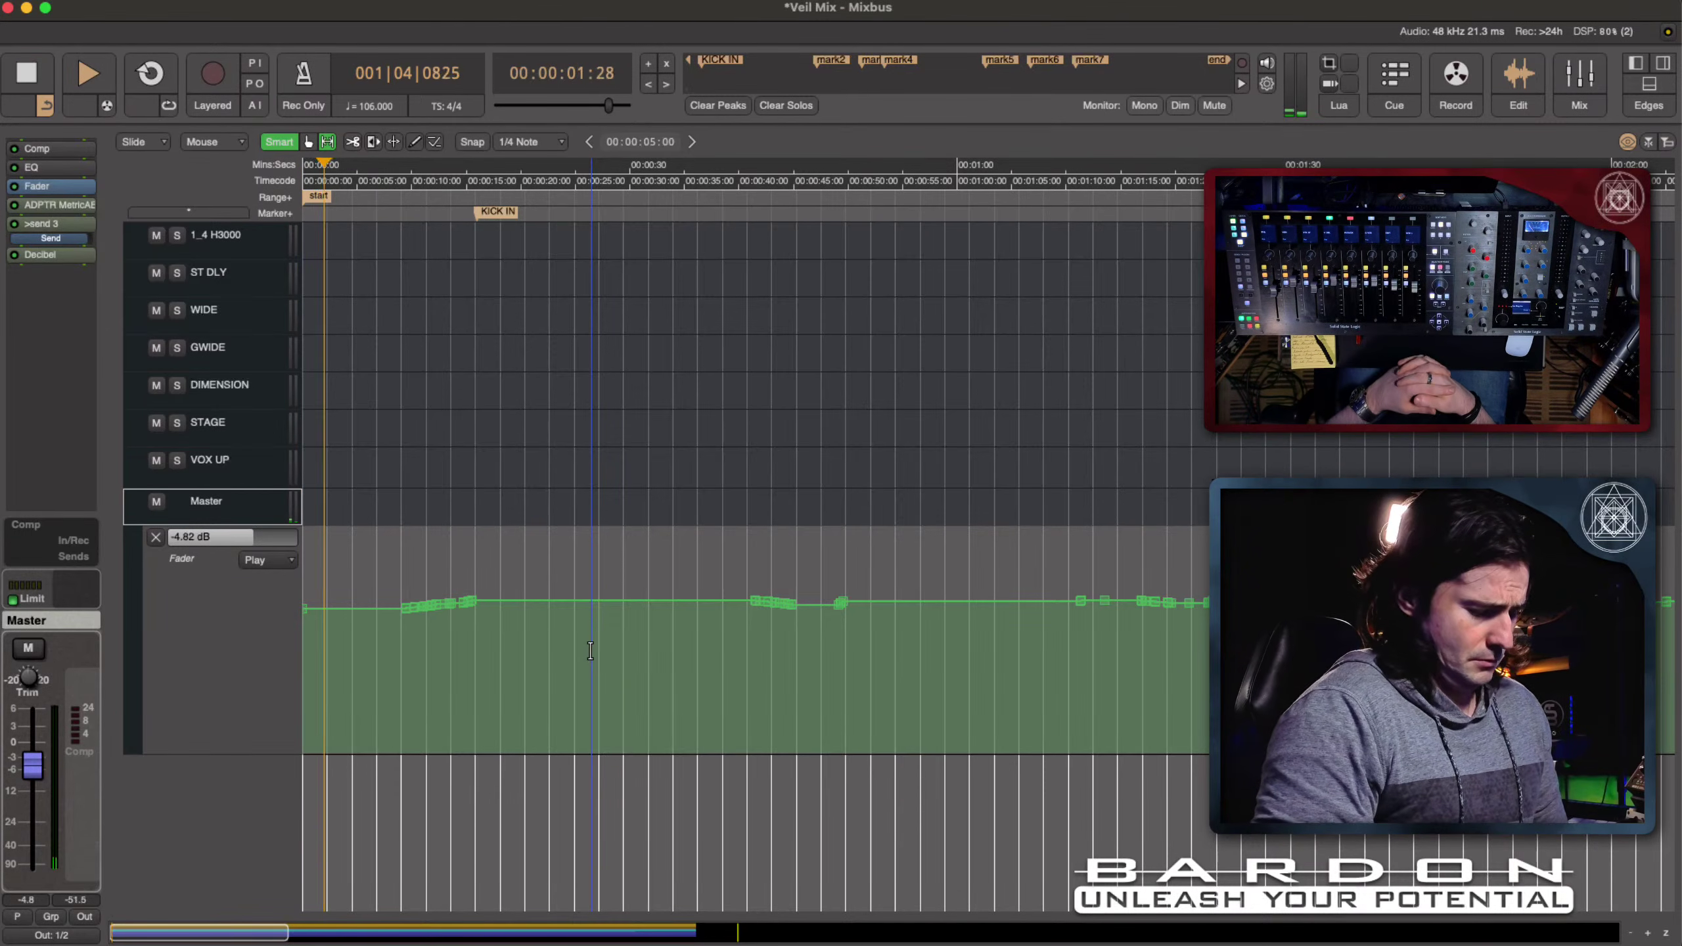
key(space)
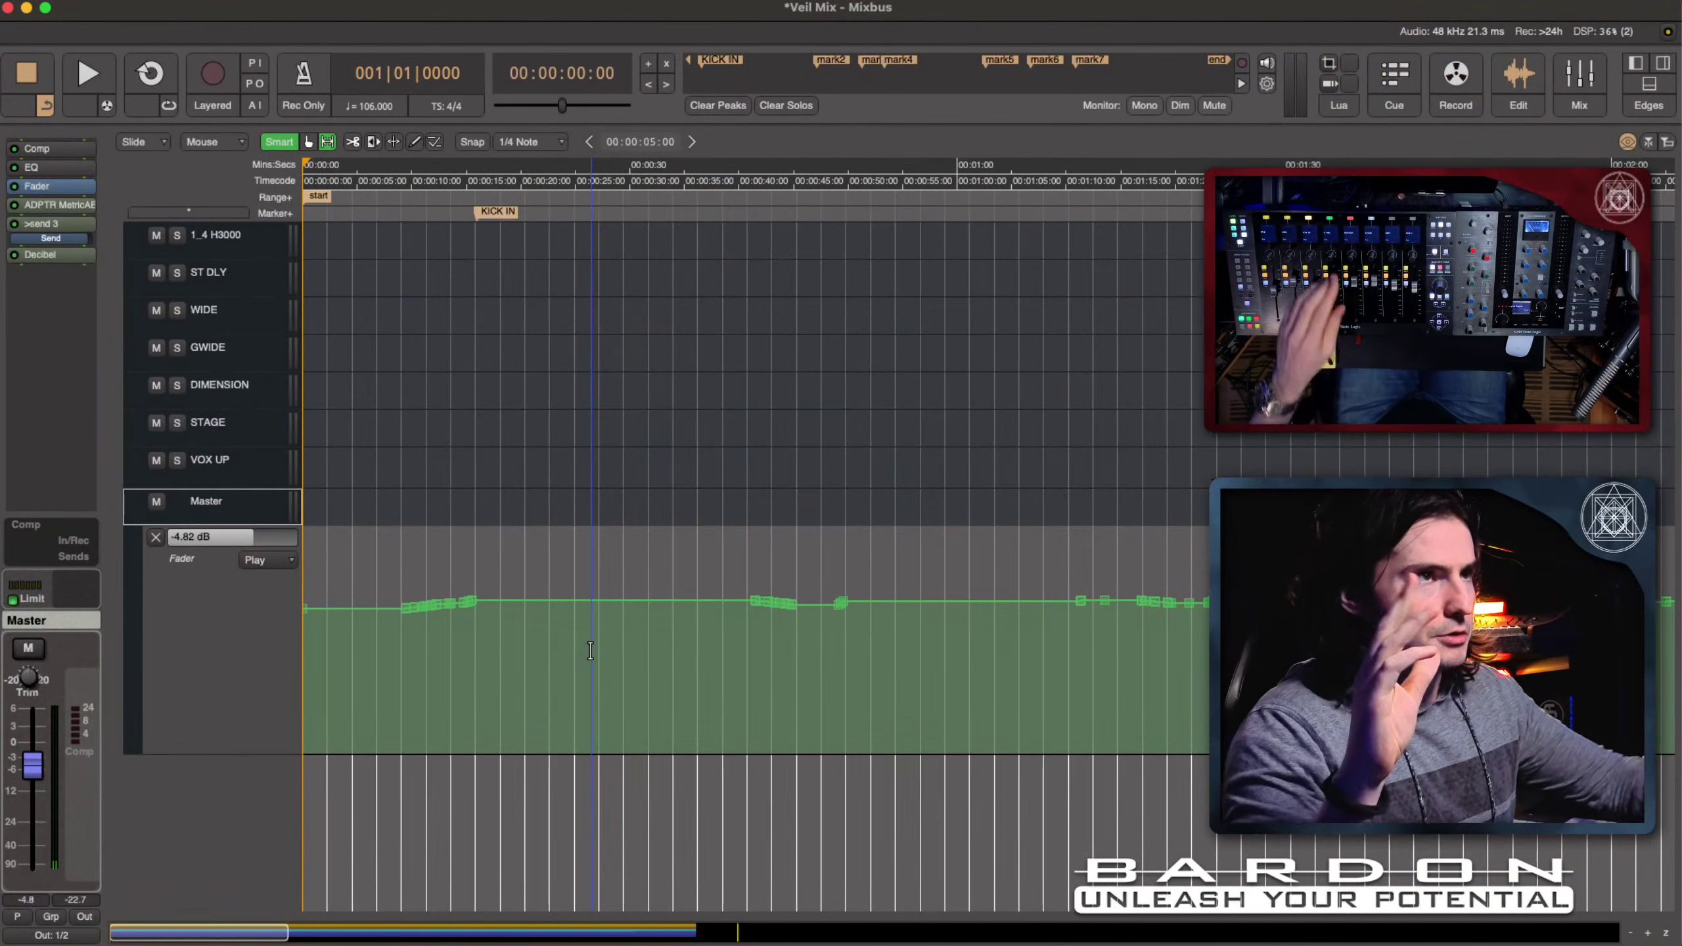
key(space)
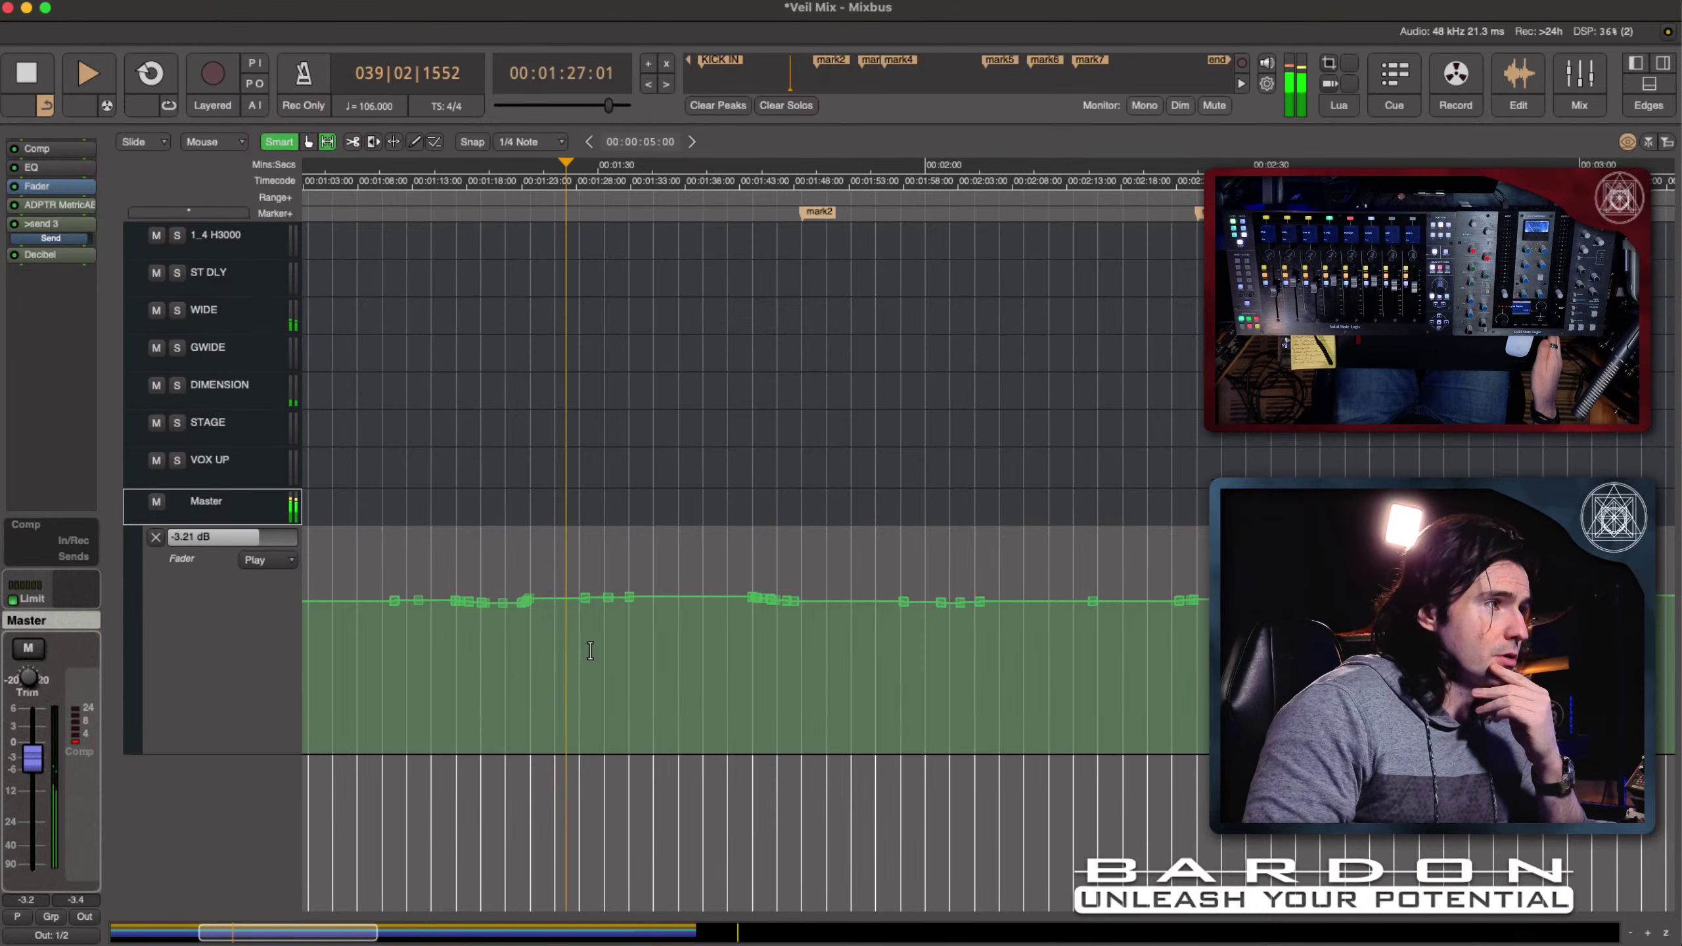
click(573, 653)
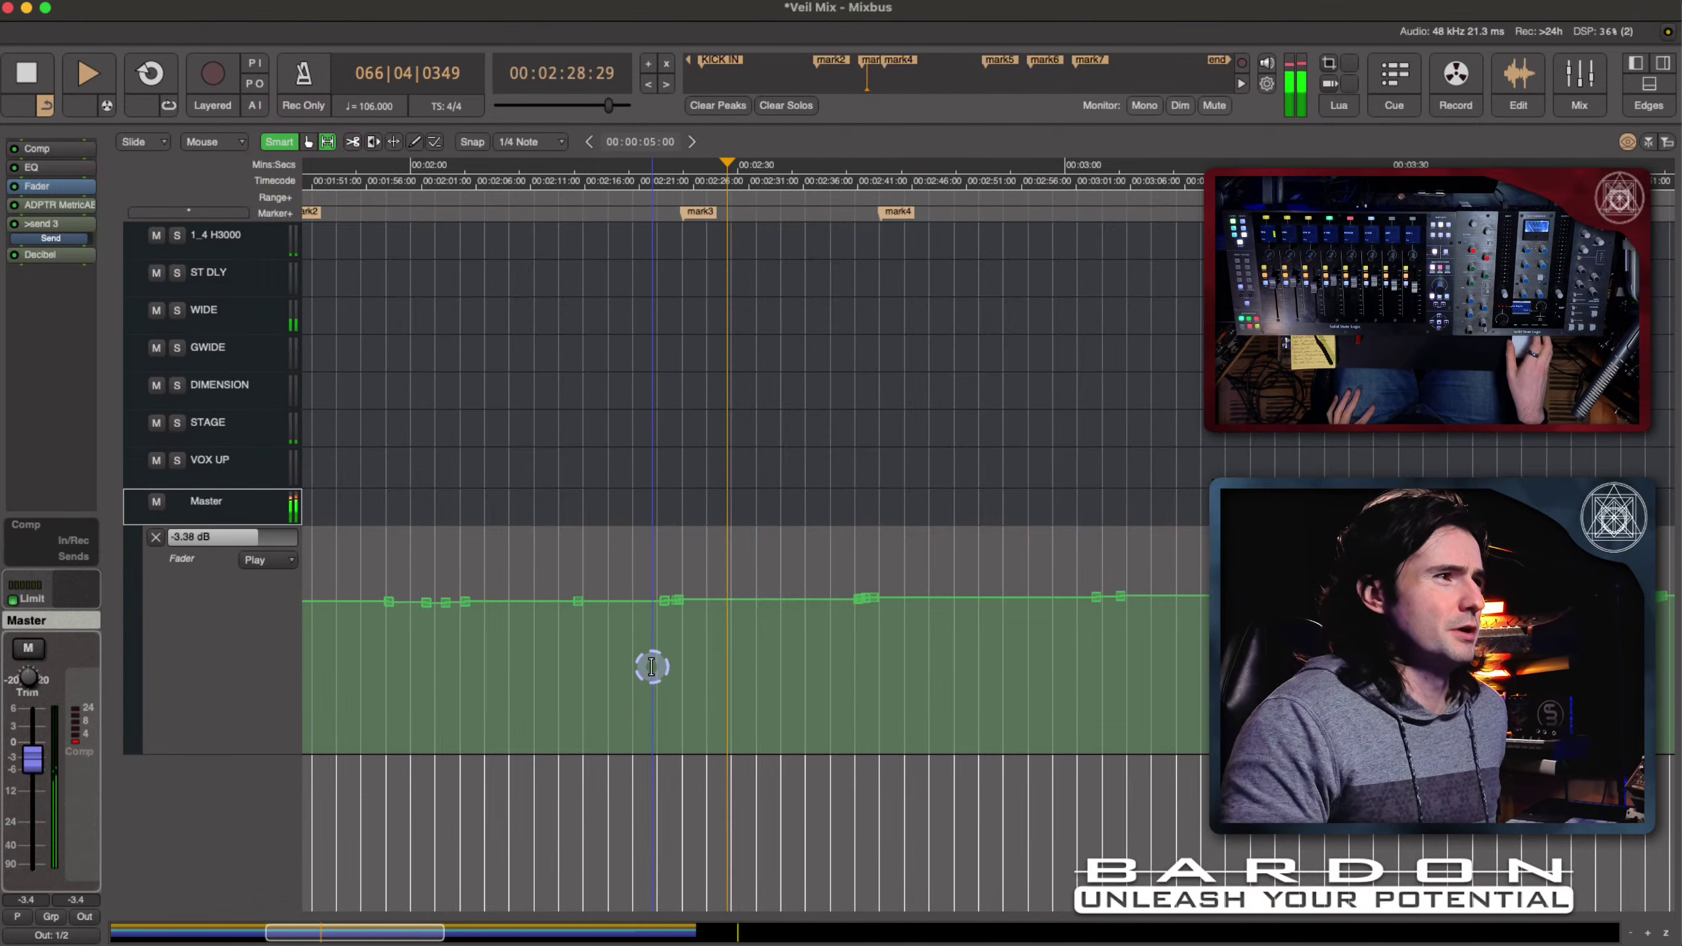
click(703, 676)
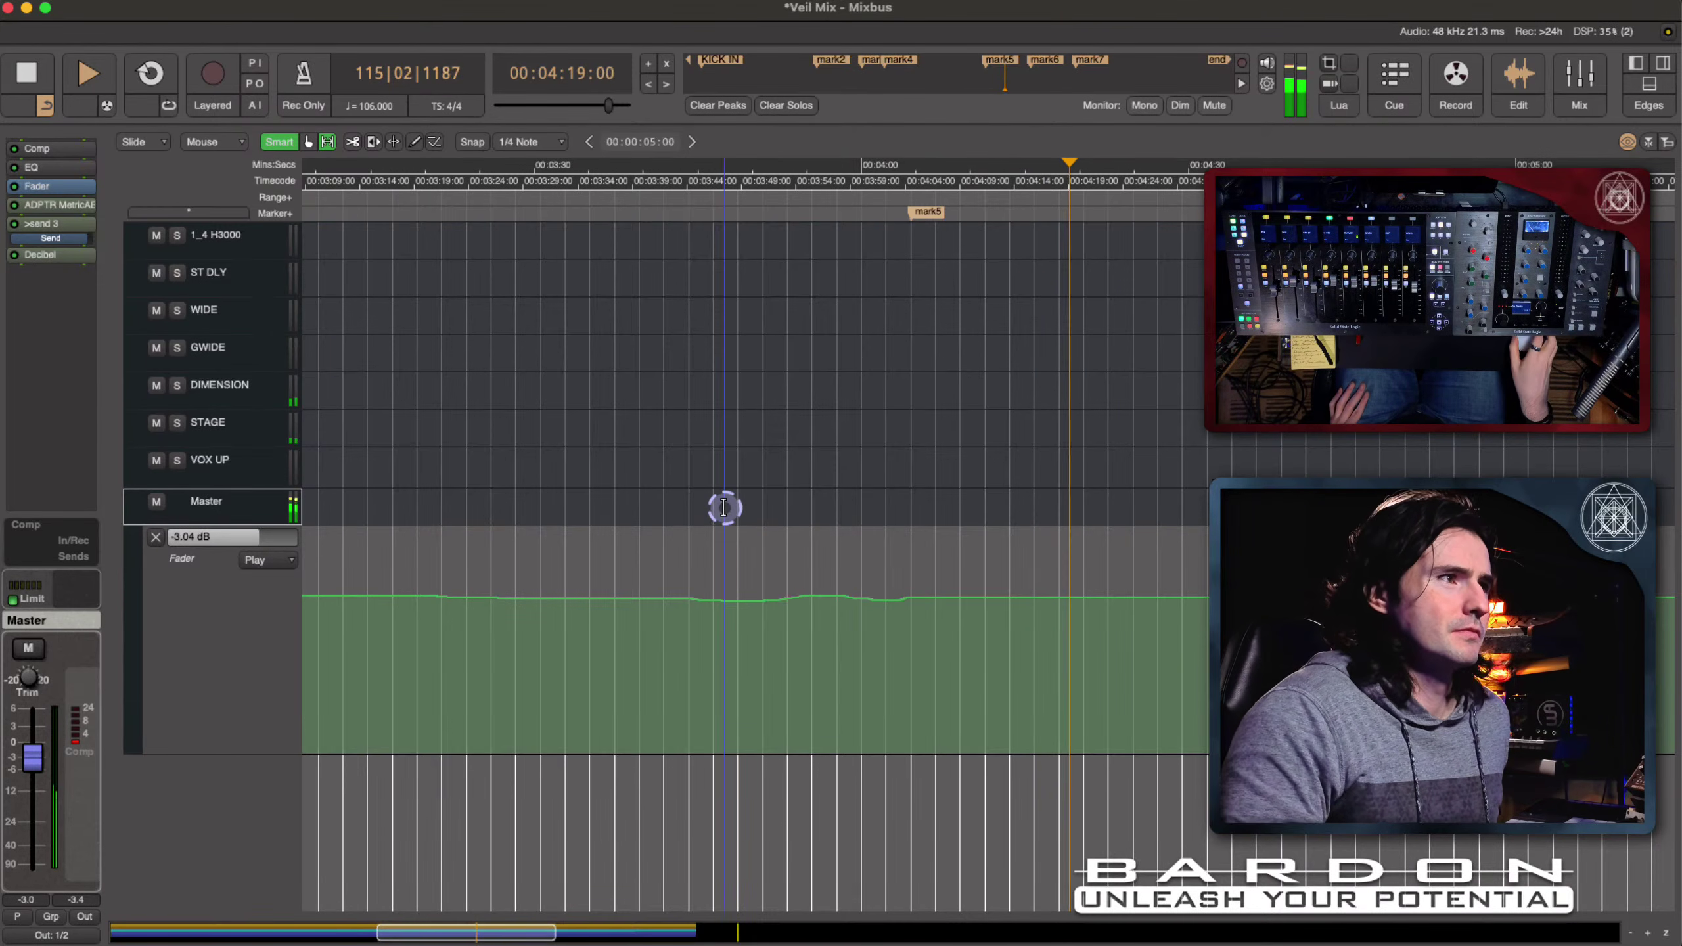
scroll(724, 507, right, 5)
scroll(724, 508, right, 3)
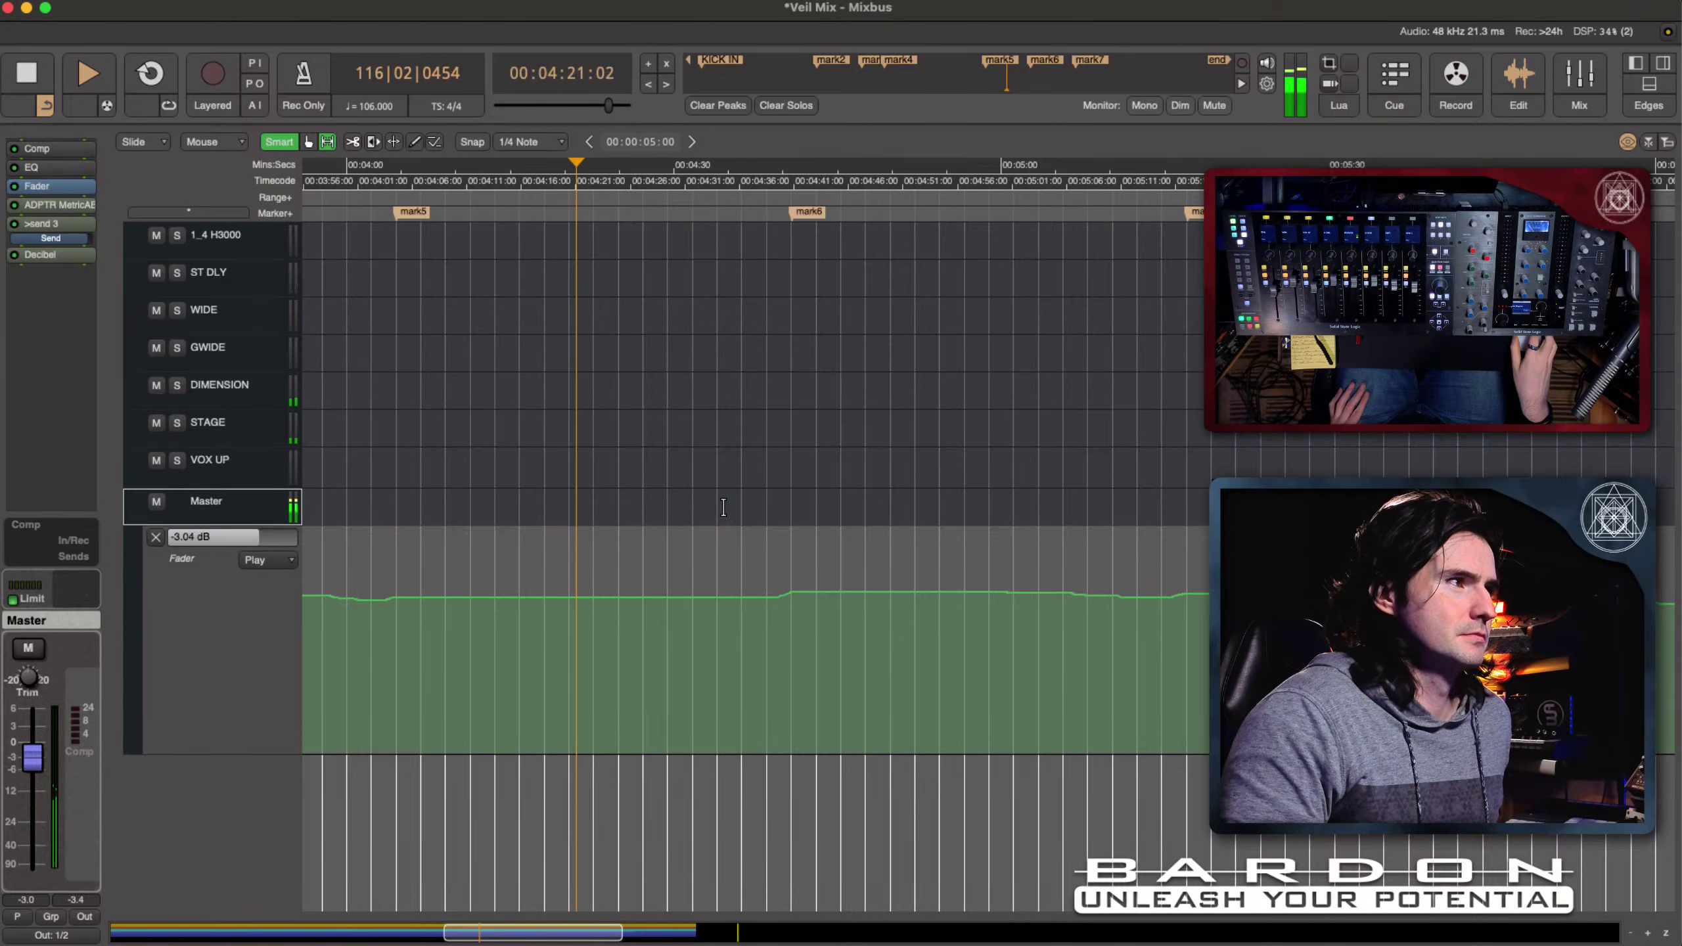
scroll(724, 506, right, 5)
scroll(724, 506, left, 3)
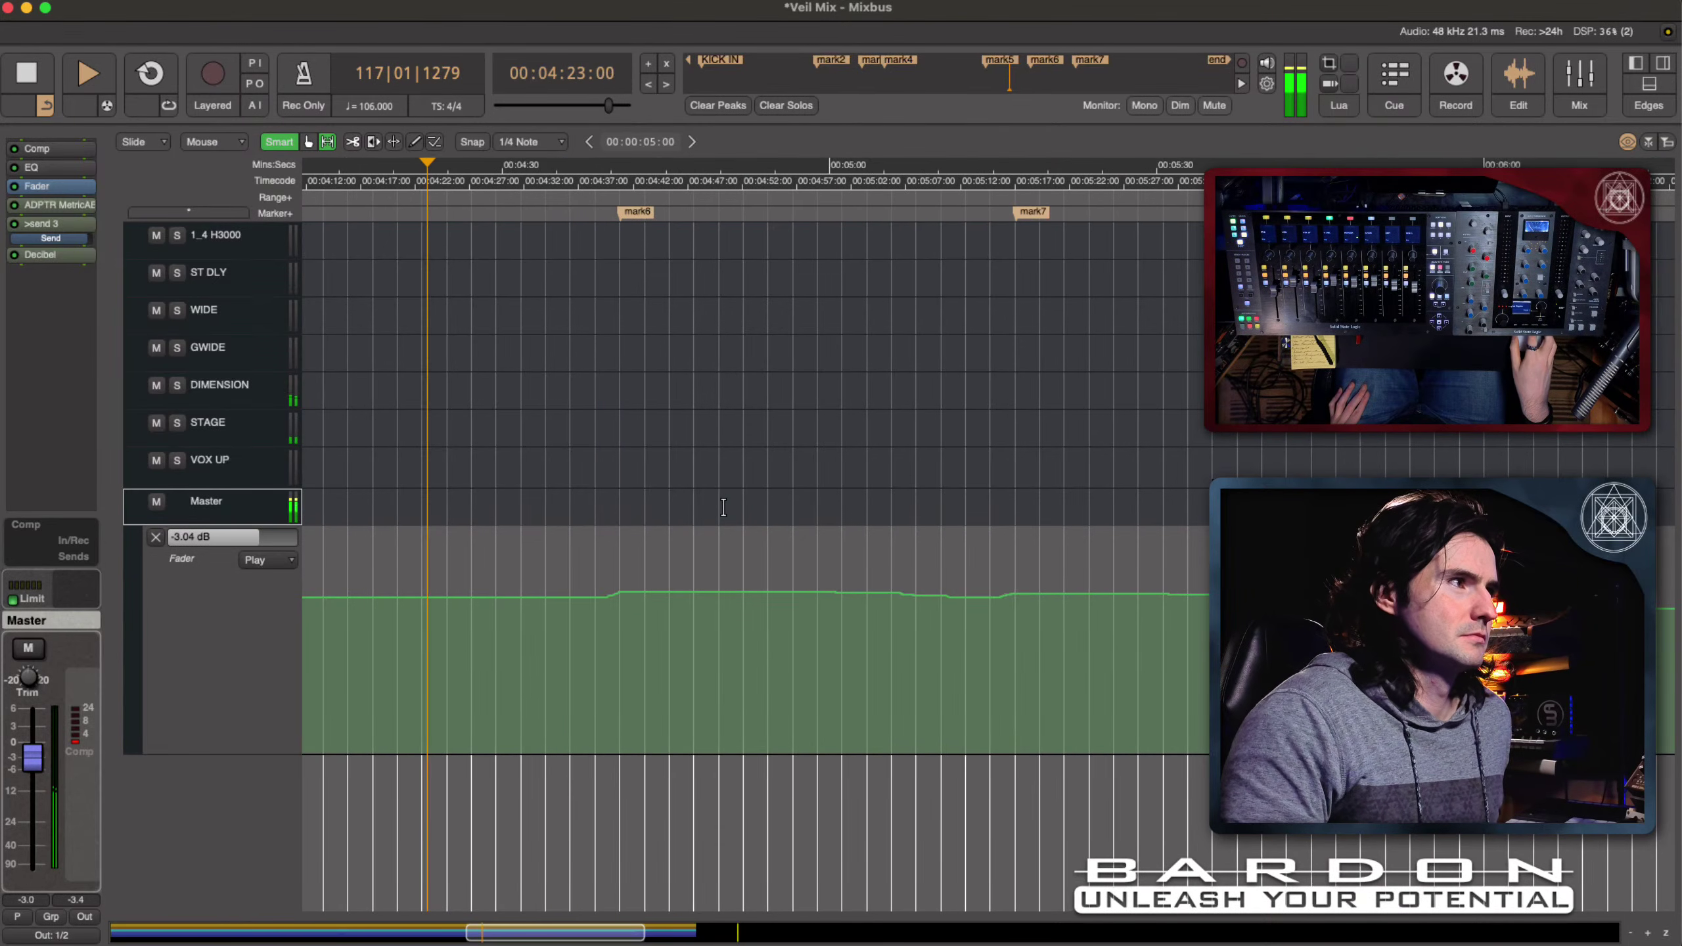